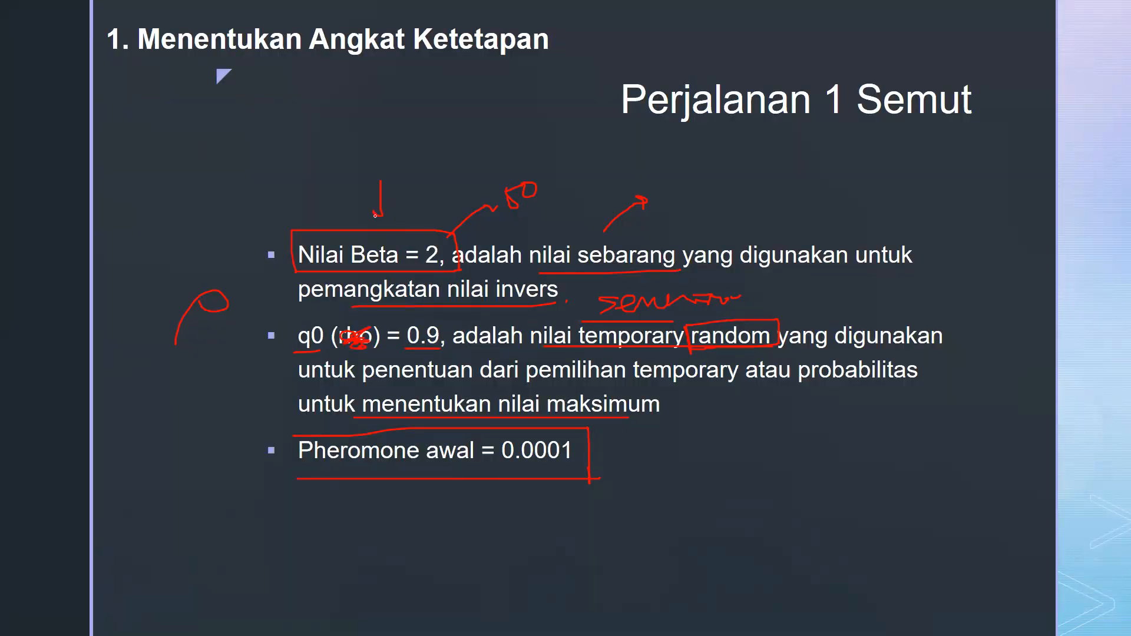
Draw an arrow to the q0 line on the slide, and delete the word DEPOT from the D1 title in the Excel workbook
{"action": "left_click_drag", "start_coordinate": [228, 335], "coordinate": [325, 308]}
{"action": "key", "text": "alt+Tab"}
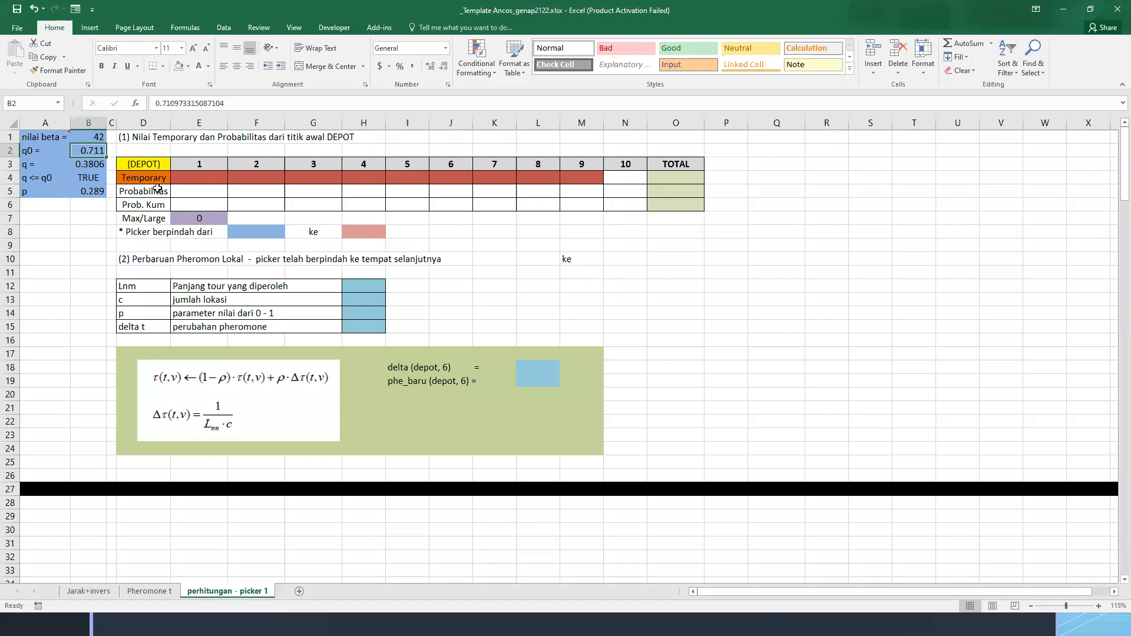
{"action": "left_click", "coordinate": [321, 150]}
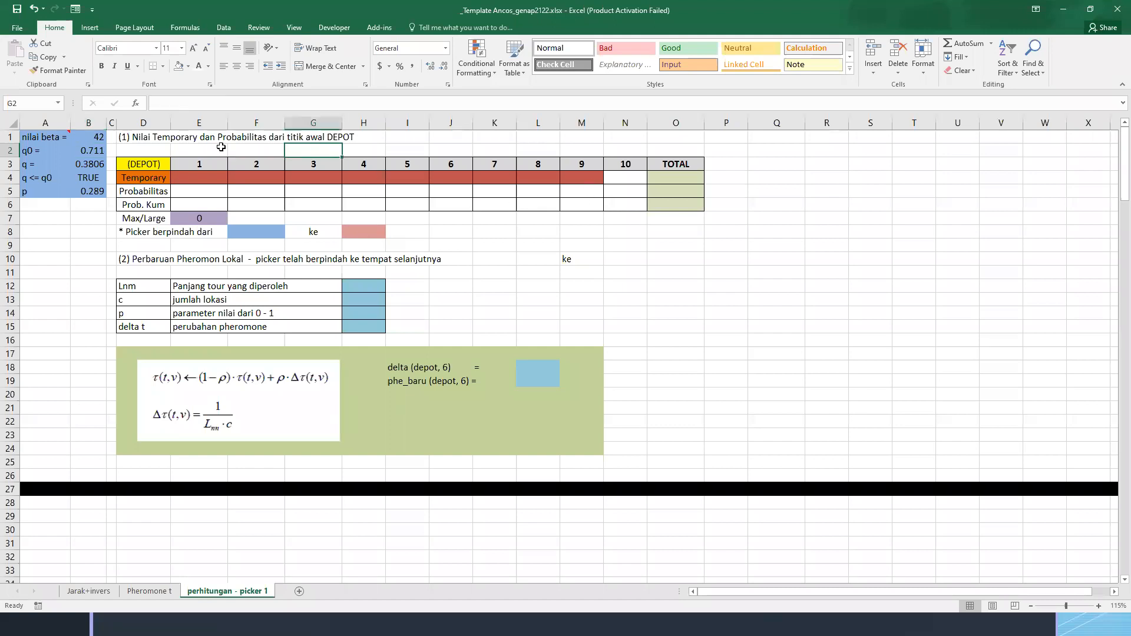
{"action": "left_click", "coordinate": [124, 149]}
{"action": "left_click", "coordinate": [136, 137]}
{"action": "left_click_drag", "start_coordinate": [382, 105], "coordinate": [339, 106]}
{"action": "key", "text": "BackSpace"}
{"action": "key", "text": "Return"}
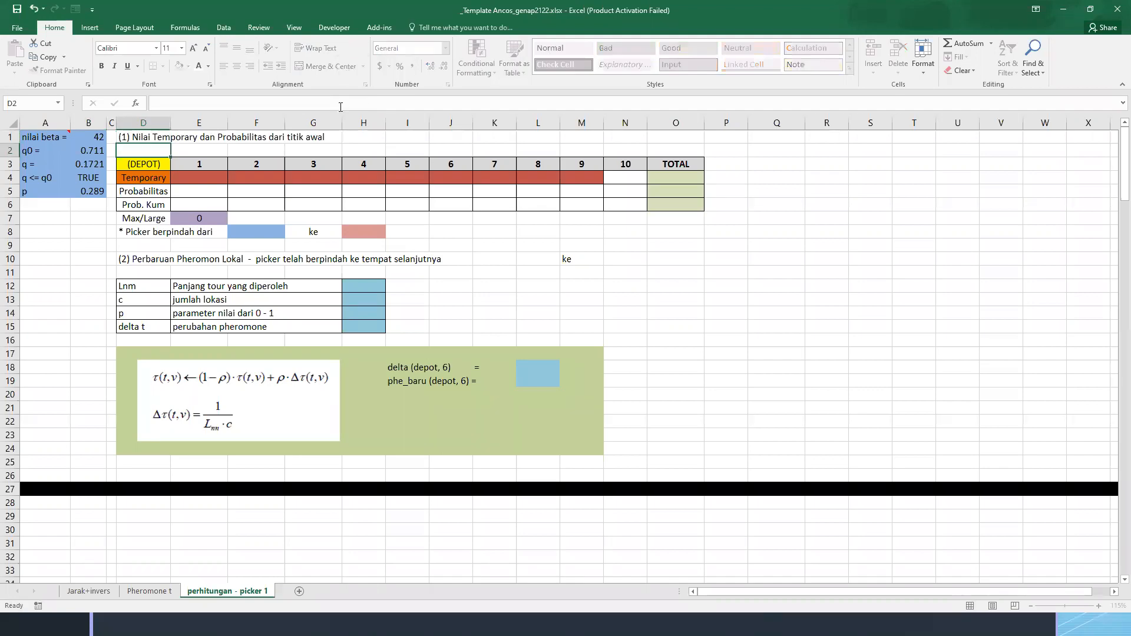
Return to the slideshow and annotate the "Menentukan Angka Random" slide, boxing its text line and q = RAND( ) and linking a sketched shape by arrow
{"action": "key", "text": "alt+Tab"}
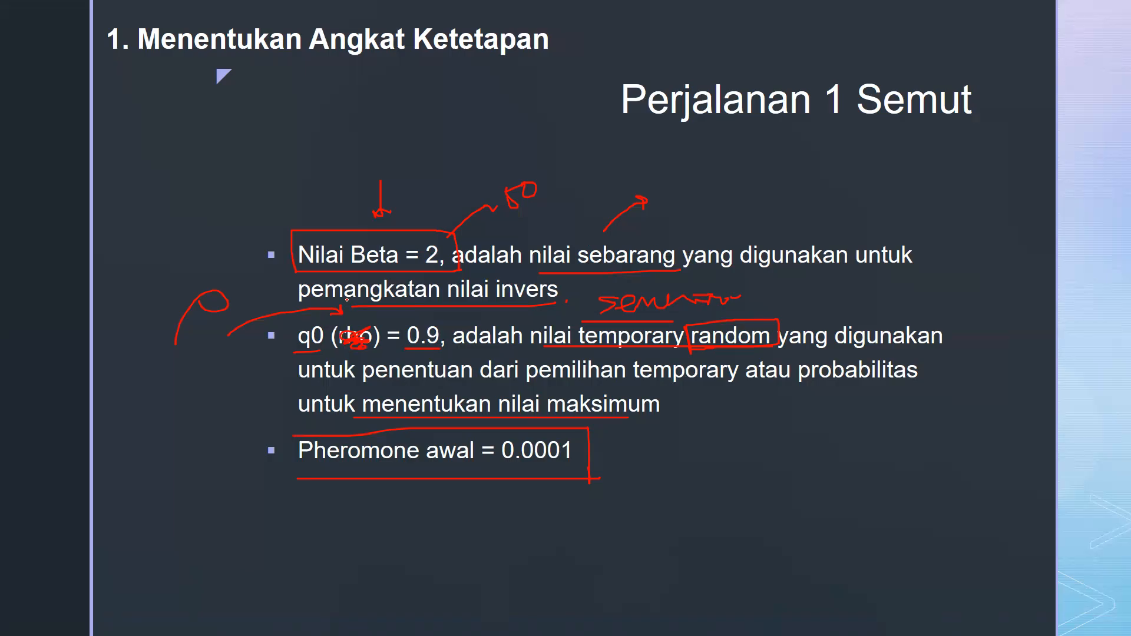
{"action": "key", "text": "Right"}
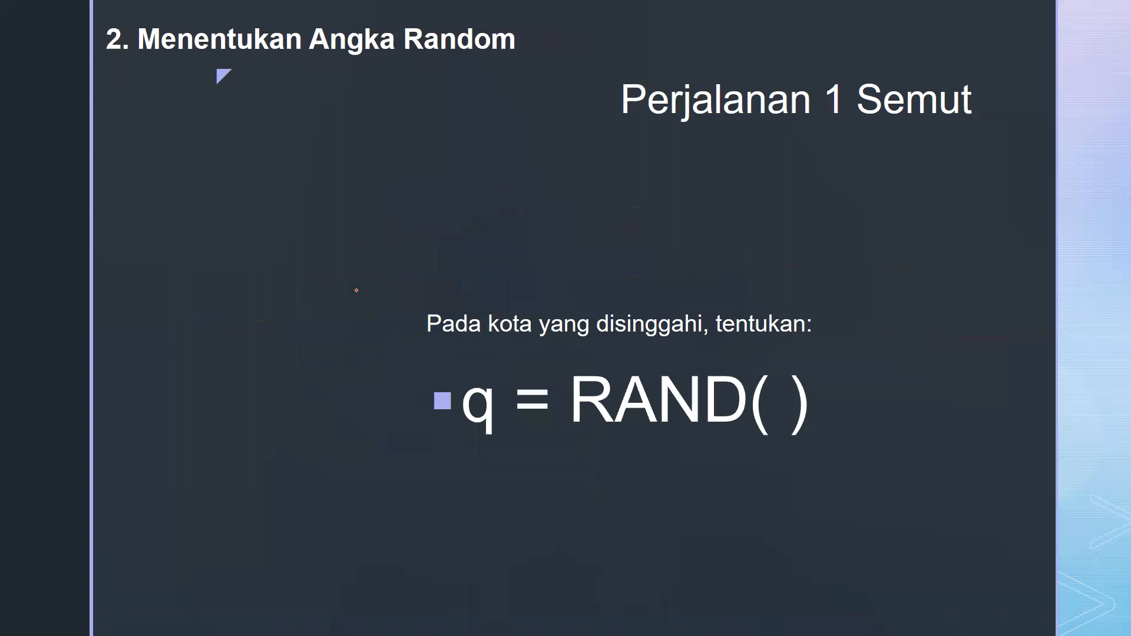
{"action": "mouse_move", "coordinate": [417, 350]}
{"action": "left_mouse_down"}
{"action": "mouse_move", "coordinate": [816, 360]}
{"action": "mouse_move", "coordinate": [839, 277]}
{"action": "mouse_move", "coordinate": [410, 268]}
{"action": "mouse_move", "coordinate": [429, 351]}
{"action": "left_mouse_up"}
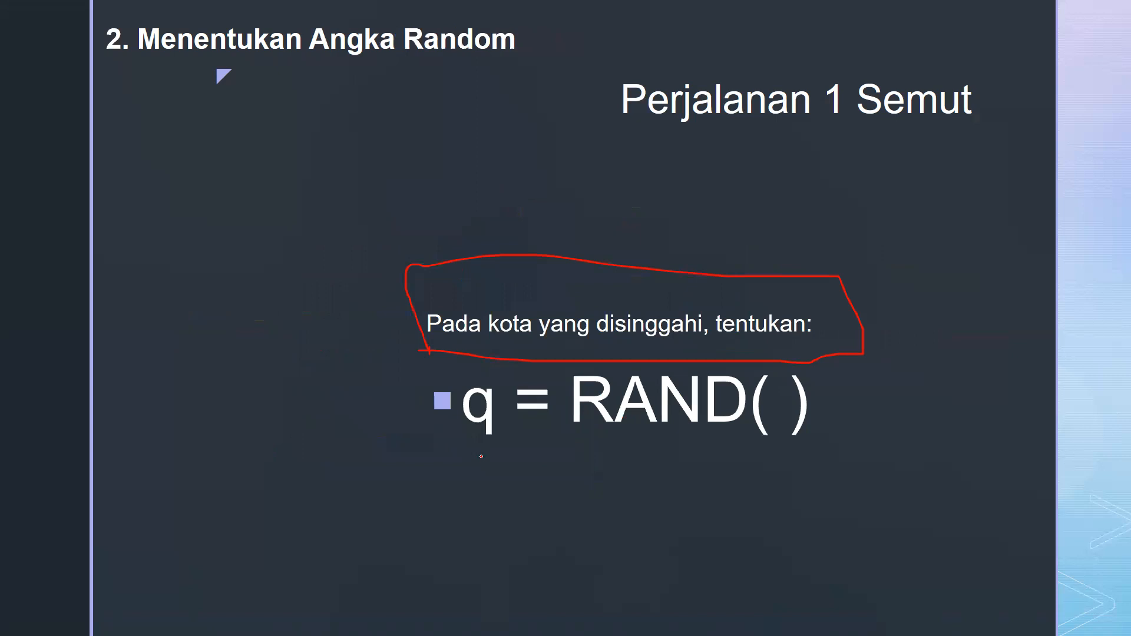
{"action": "left_click_drag", "start_coordinate": [434, 340], "coordinate": [710, 340]}
{"action": "mouse_move", "coordinate": [214, 202]}
{"action": "left_mouse_down"}
{"action": "mouse_move", "coordinate": [318, 169]}
{"action": "mouse_move", "coordinate": [161, 213]}
{"action": "left_mouse_up"}
{"action": "left_click_drag", "start_coordinate": [231, 152], "coordinate": [271, 192]}
{"action": "mouse_move", "coordinate": [342, 175]}
{"action": "left_mouse_down"}
{"action": "mouse_move", "coordinate": [560, 174]}
{"action": "mouse_move", "coordinate": [589, 240]}
{"action": "mouse_move", "coordinate": [619, 236]}
{"action": "left_mouse_up"}
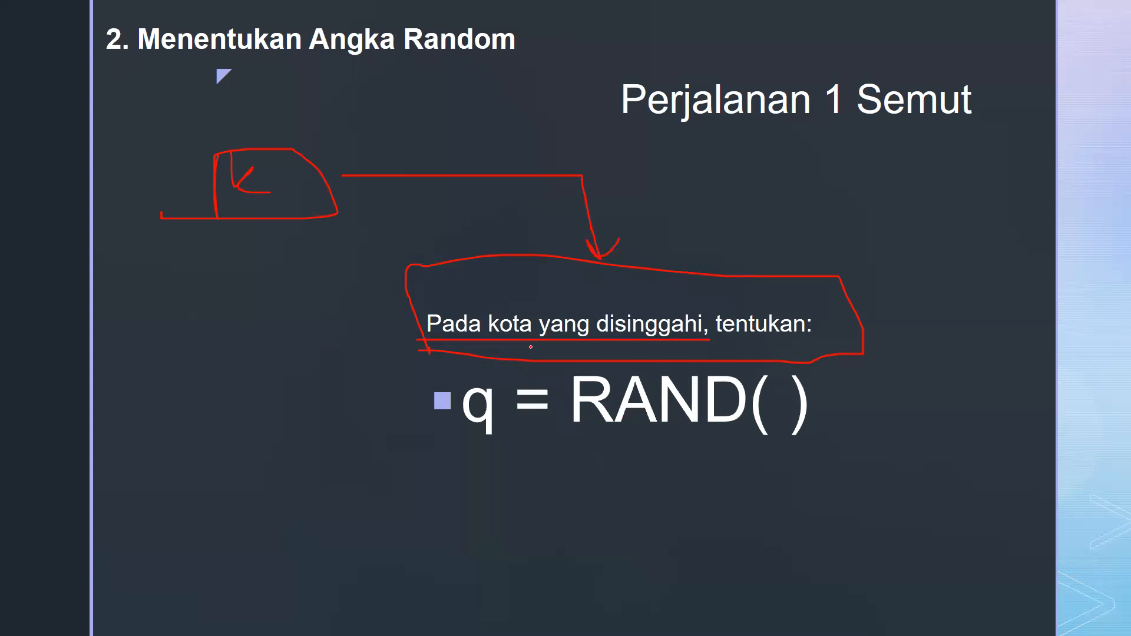
{"action": "mouse_move", "coordinate": [430, 442]}
{"action": "left_mouse_down"}
{"action": "mouse_move", "coordinate": [819, 470]}
{"action": "mouse_move", "coordinate": [563, 367]}
{"action": "mouse_move", "coordinate": [442, 433]}
{"action": "left_mouse_up"}
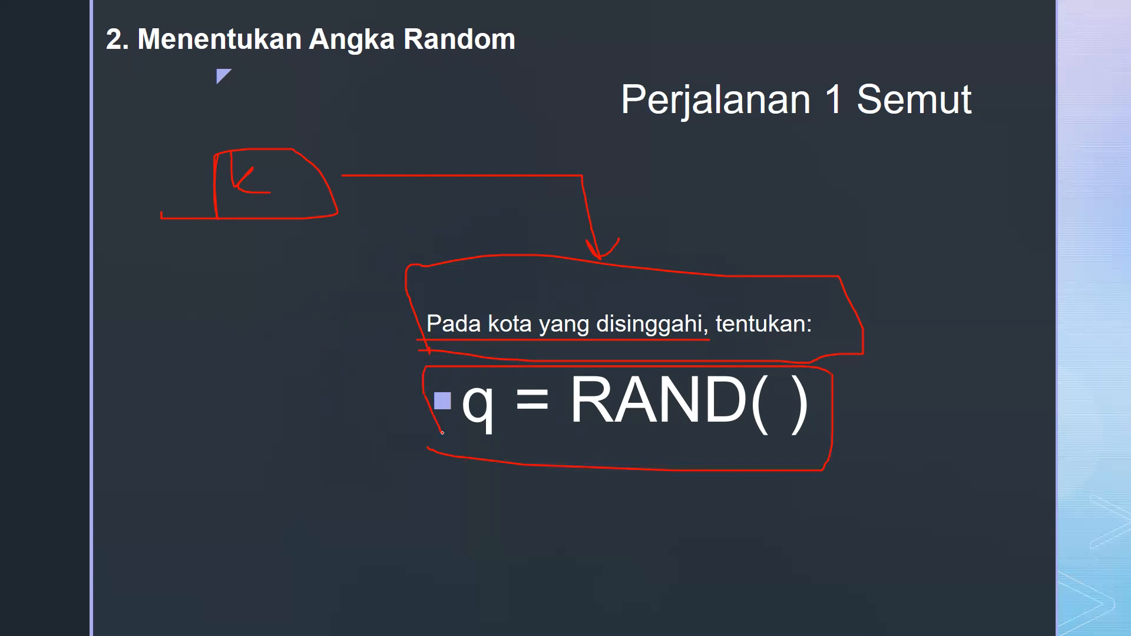
Switch to Excel and delete cells I3:N6, covering locations 5 to 10, so the TOTAL cells shift left beside location 4
{"action": "key", "text": "alt+Tab"}
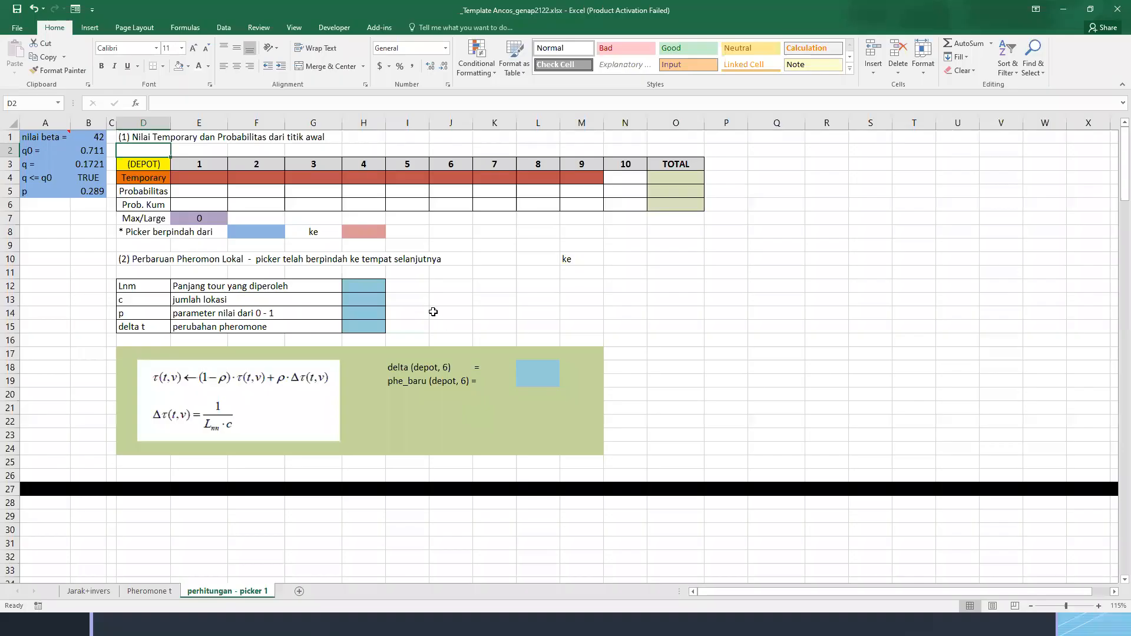
{"action": "left_click", "coordinate": [192, 166]}
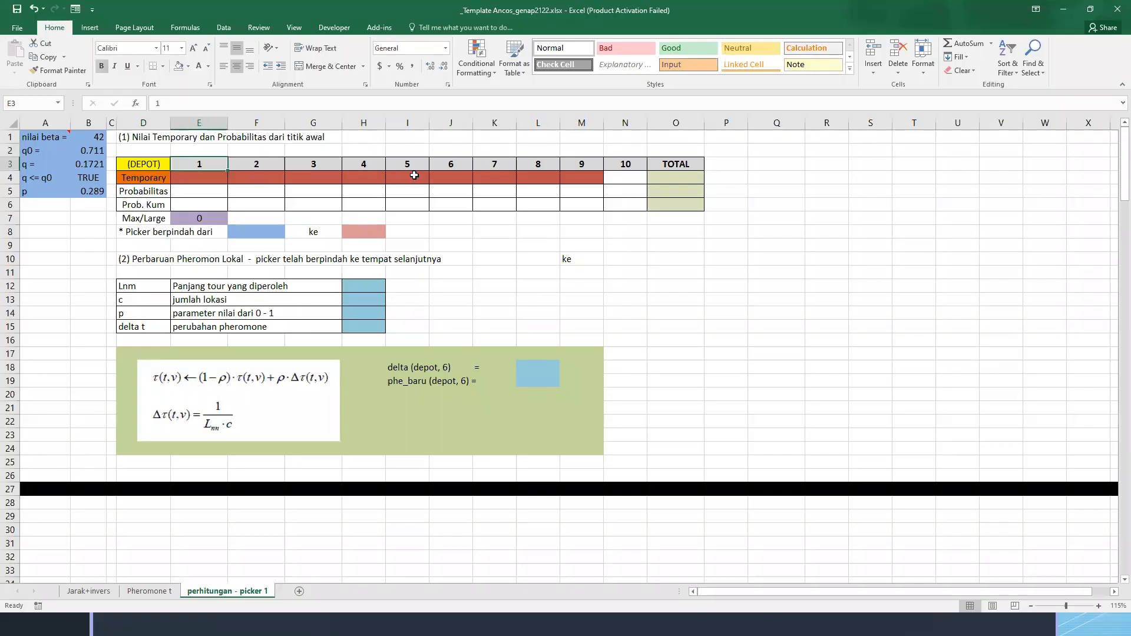
{"action": "left_click_drag", "start_coordinate": [401, 161], "coordinate": [622, 205]}
{"action": "right_click", "coordinate": [545, 202]}
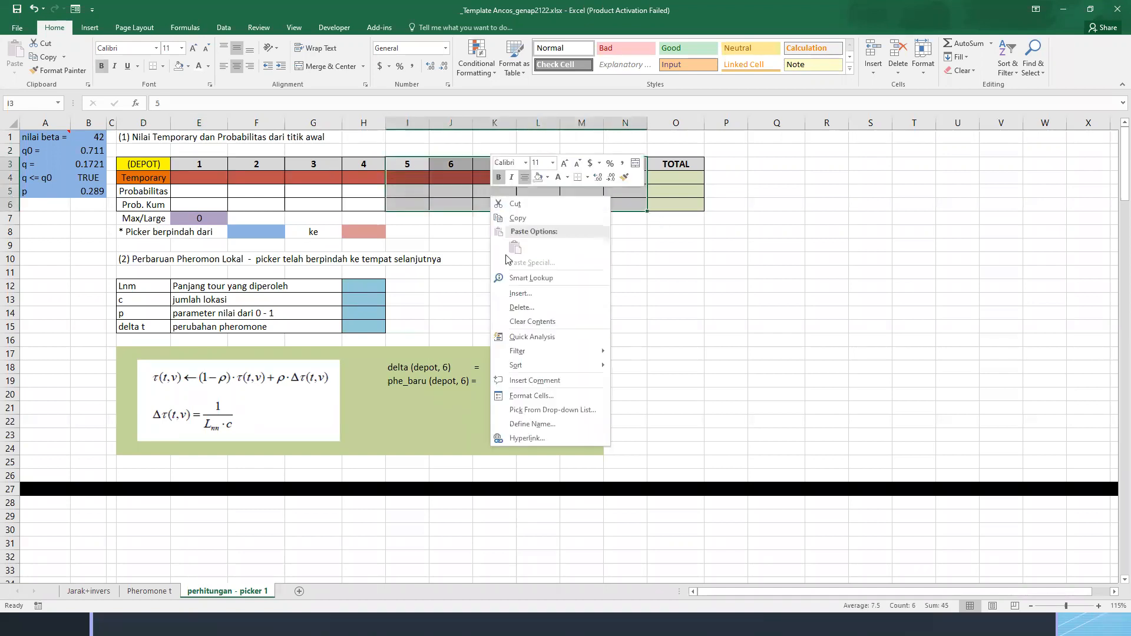
{"action": "left_click", "coordinate": [506, 311]}
{"action": "left_click", "coordinate": [515, 286]}
{"action": "left_click", "coordinate": [504, 339]}
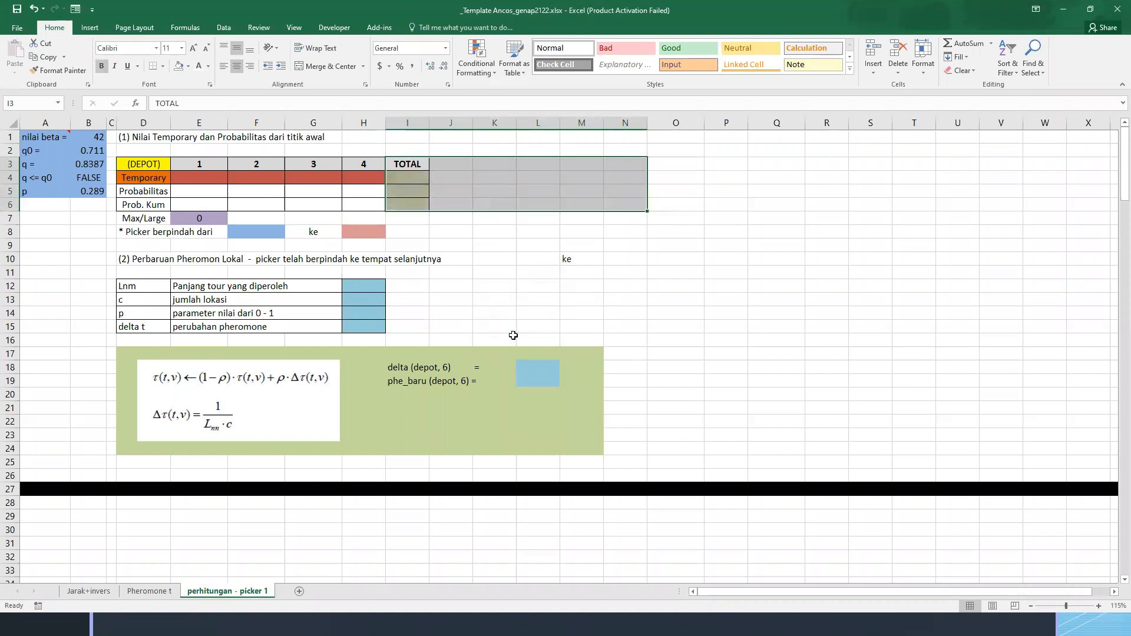
{"action": "left_click", "coordinate": [505, 245]}
{"action": "left_click", "coordinate": [297, 189]}
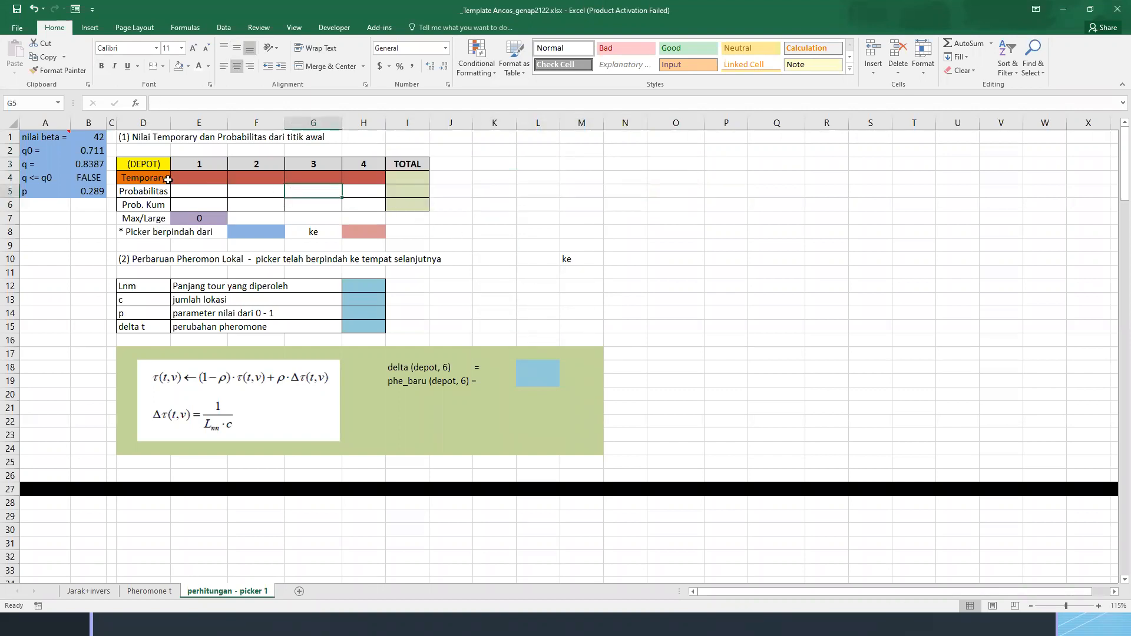
Clear the (DEPOT) and 1 to 4 headings from cells D3:H3 of the temporary and probability table
{"action": "left_click", "coordinate": [156, 163]}
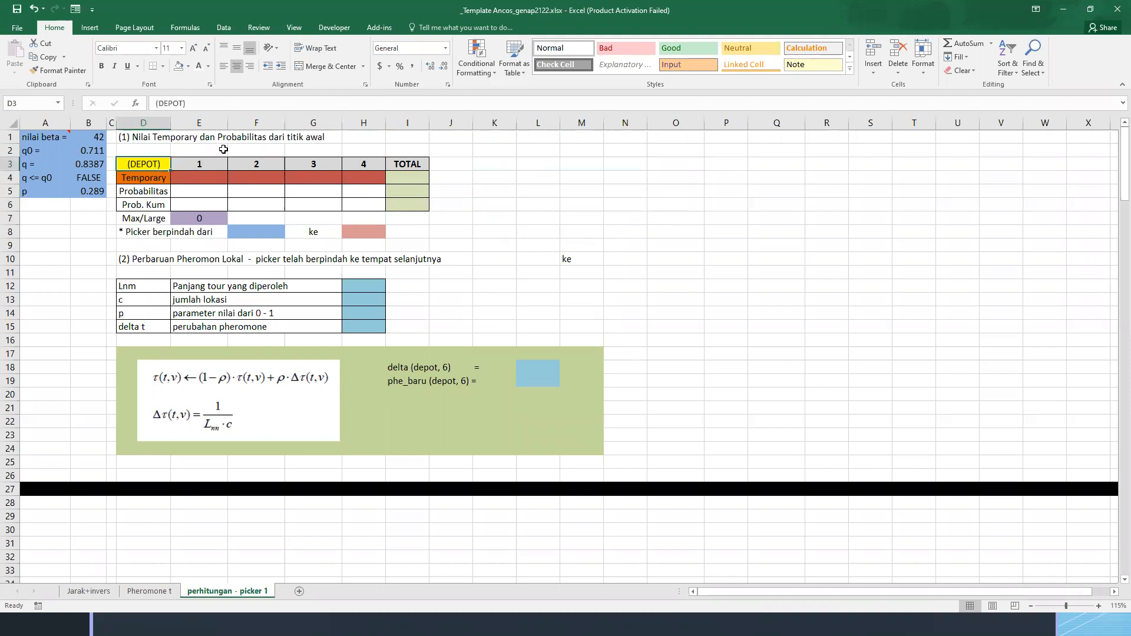
{"action": "key", "text": "ctrl+shift+Right"}
{"action": "key", "text": "shift+Left"}
{"action": "key", "text": "Delete"}
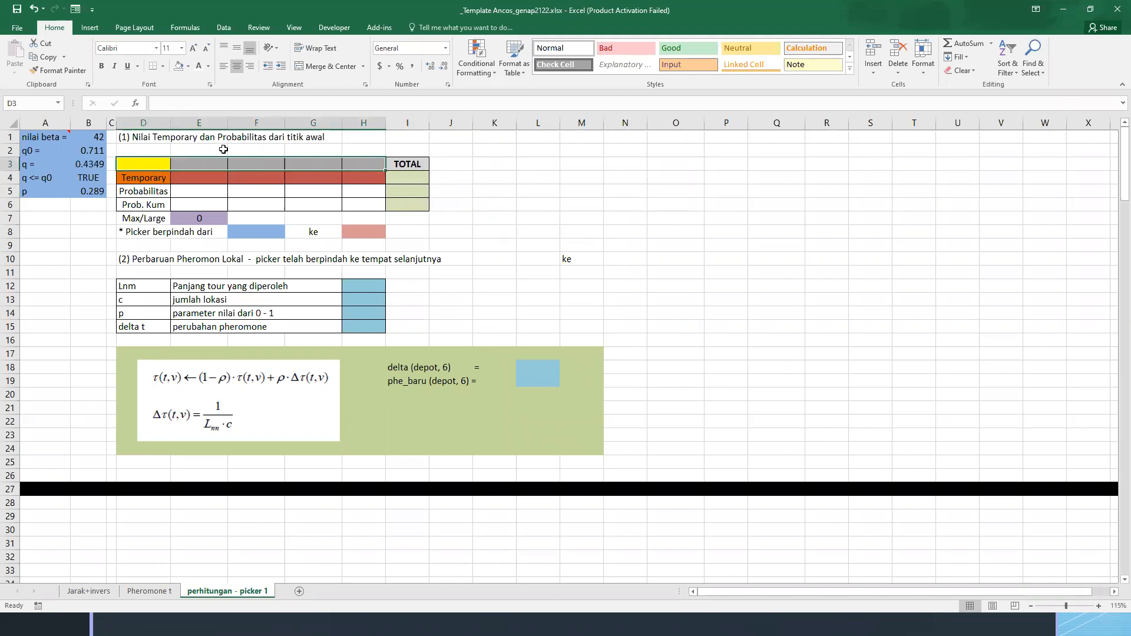
{"action": "key", "text": "Left"}
{"action": "key", "text": "Right"}
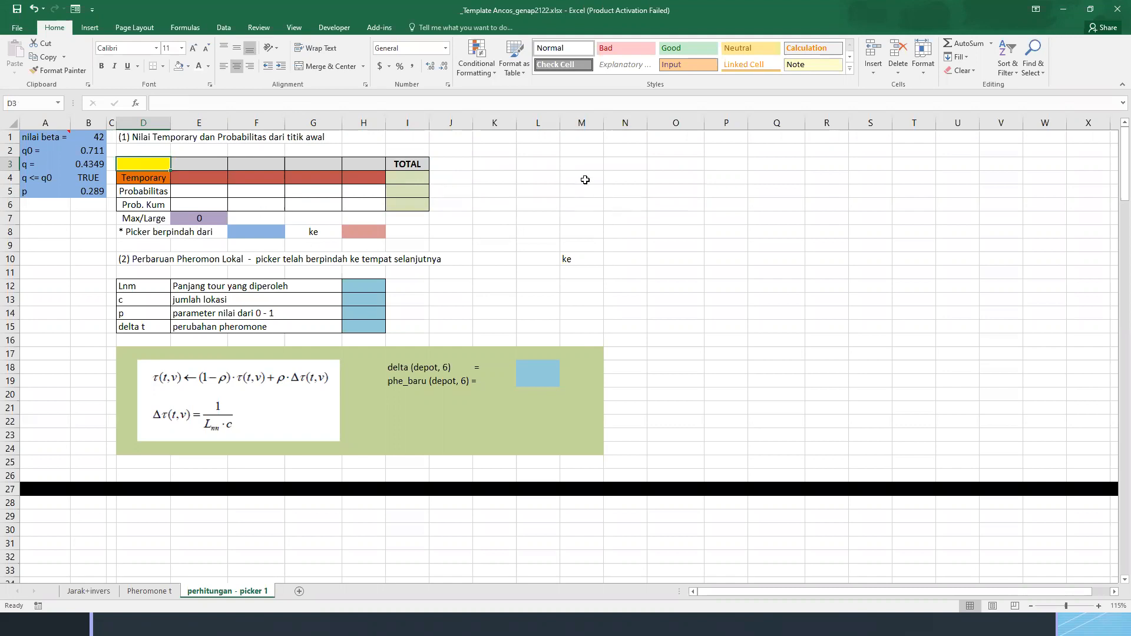
Enter the location labels depot, 1, 2, 3 and 4 down cells N2:N6
{"action": "left_click", "coordinate": [601, 162]}
{"action": "left_click", "coordinate": [624, 151]}
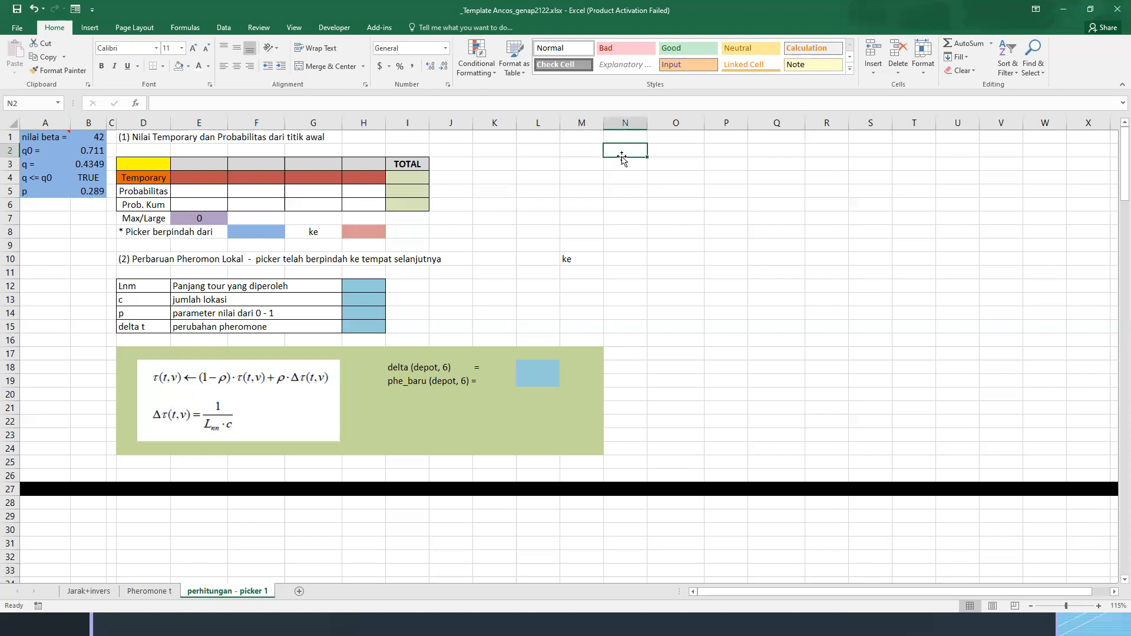
{"action": "type", "text": "depot"}
{"action": "key", "text": "Return"}
{"action": "type", "text": "1"}
{"action": "key", "text": "Return"}
{"action": "type", "text": "2"}
{"action": "key", "text": "Return"}
{"action": "type", "text": "3"}
{"action": "key", "text": "Return"}
{"action": "type", "text": "4"}
{"action": "key", "text": "Return"}
{"action": "key", "text": "Up"}
{"action": "key", "text": "Up"}
{"action": "key", "text": "Up"}
{"action": "key", "text": "Up"}
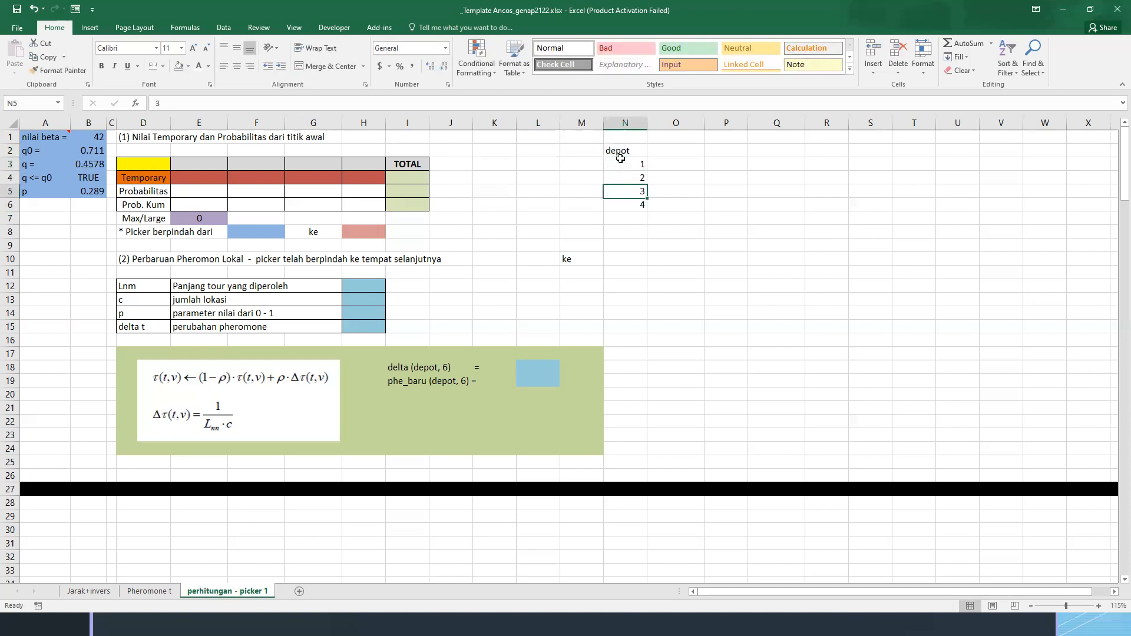
Enter 0 in O2 beside the depot label and 1 in O3 below it
{"action": "key", "text": "Right"}
{"action": "key", "text": "Up"}
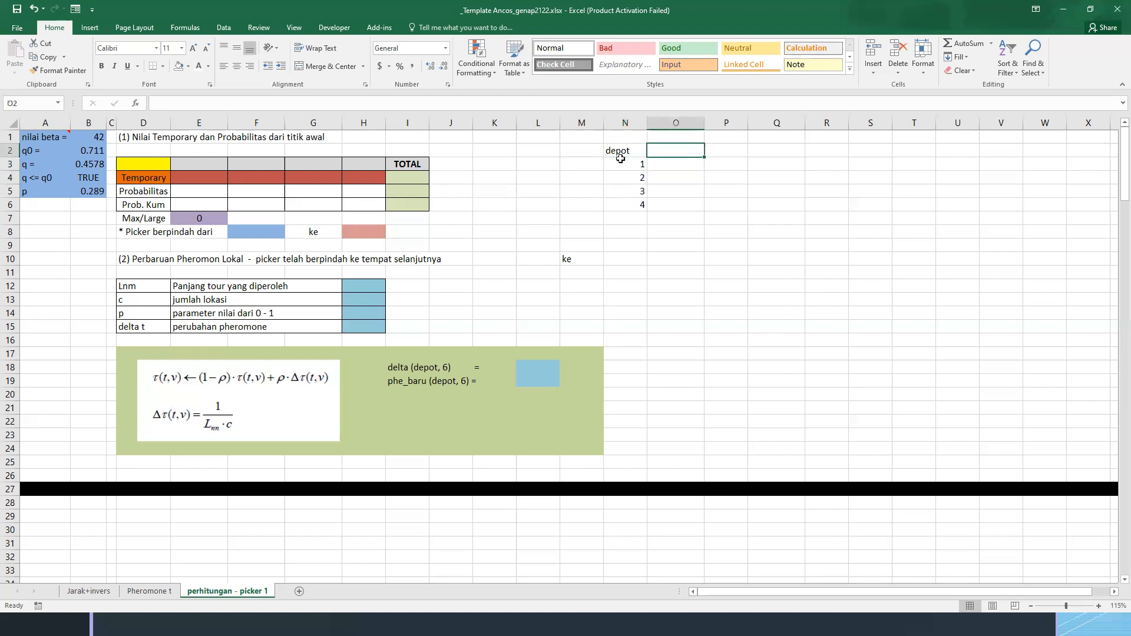
{"action": "left_click", "coordinate": [620, 152]}
{"action": "left_click", "coordinate": [625, 203], "text": "shift"}
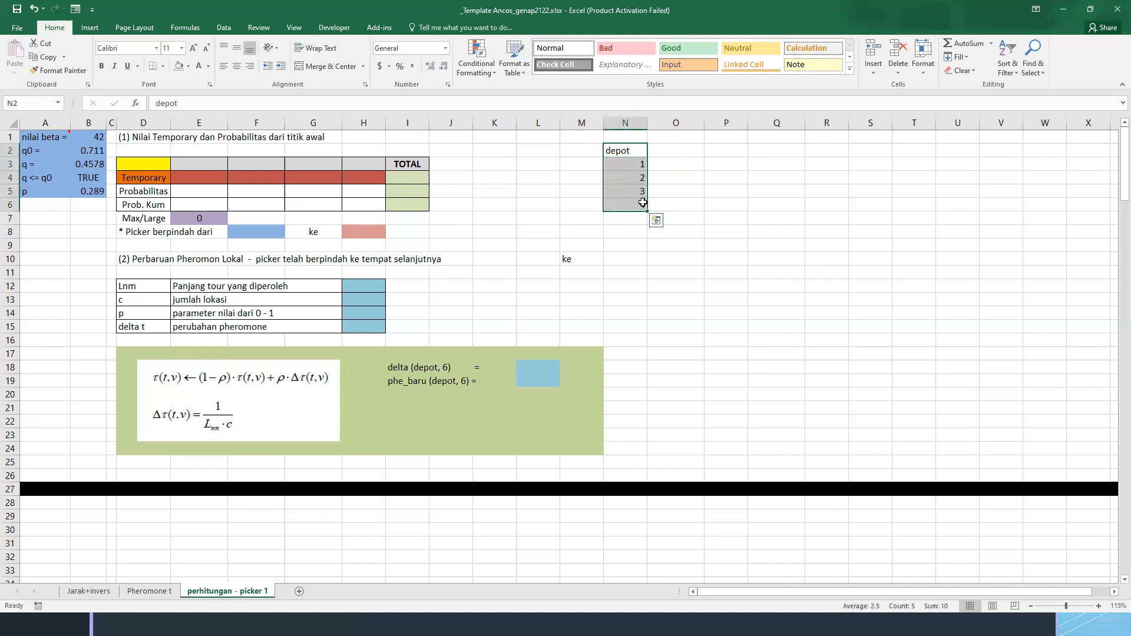
{"action": "left_click", "coordinate": [660, 151]}
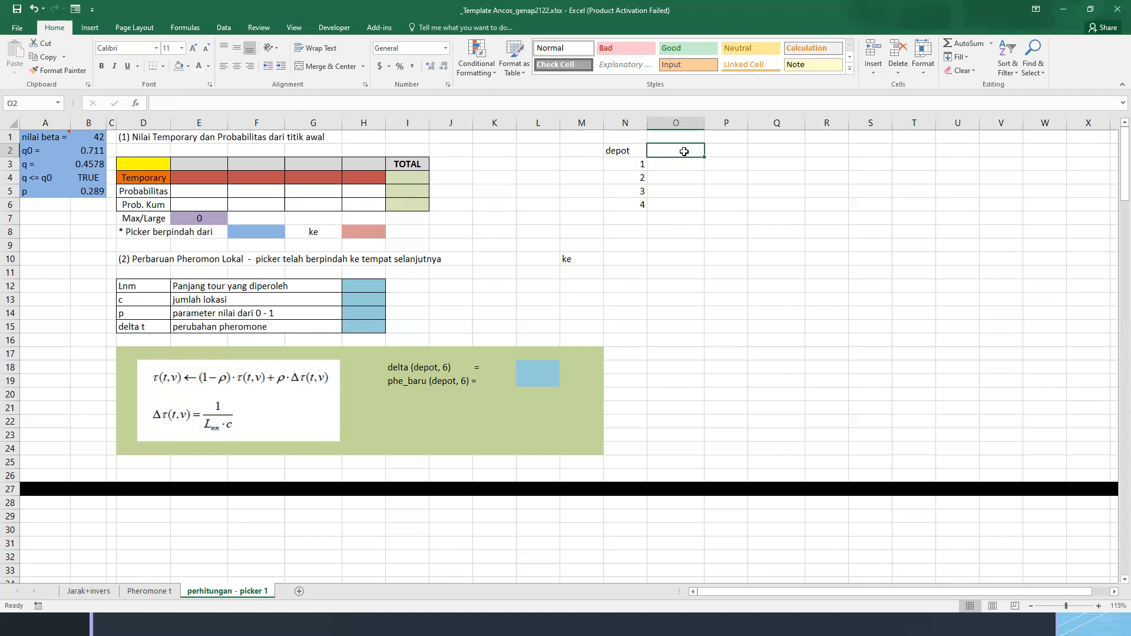
{"action": "left_click", "coordinate": [613, 153]}
{"action": "left_click", "coordinate": [673, 154]}
{"action": "type", "text": "0"}
{"action": "key", "text": "Return"}
{"action": "type", "text": "1"}
{"action": "key", "text": "Return"}
{"action": "key", "text": "Up"}
{"action": "key", "text": "Up"}
Set O3 to 0.2 for location 1 and O4 to 0.4 for location 2
{"action": "type", "text": "0."}
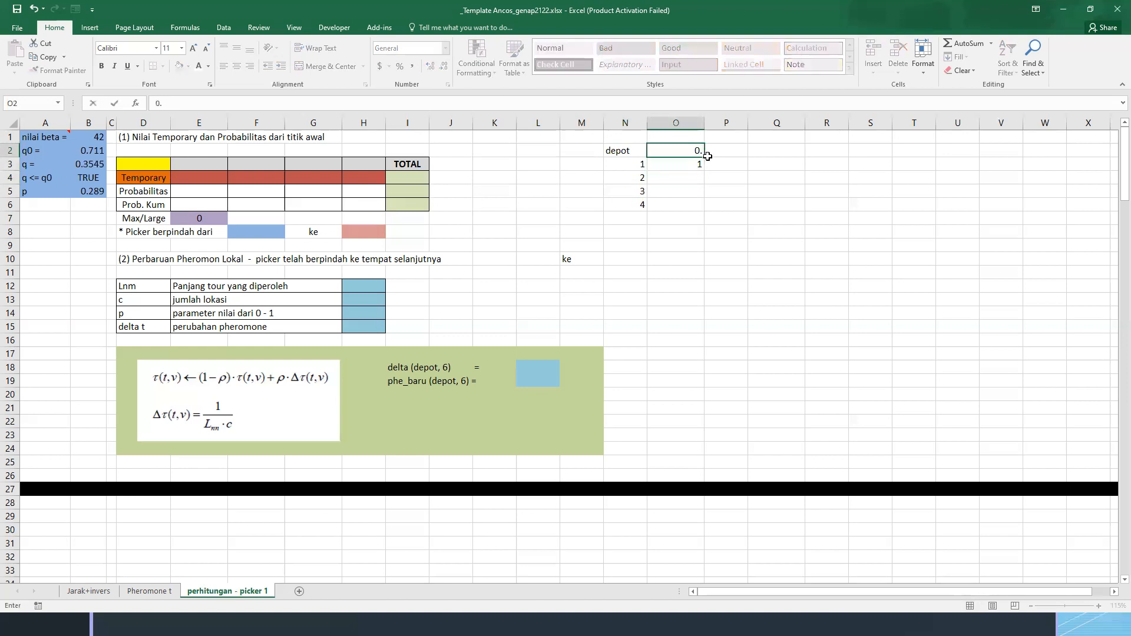
{"action": "key", "text": "Return"}
{"action": "type", "text": "0.2"}
{"action": "key", "text": "Return"}
{"action": "type", "text": "0.3."}
{"action": "key", "text": "Return"}
{"action": "key", "text": "Up"}
{"action": "key", "text": "Down"}
{"action": "key", "text": "BackSpace"}
{"action": "key", "text": "Up"}
{"action": "type", "text": "0.3"}
{"action": "key", "text": "Return"}
{"action": "key", "text": "Up"}
{"action": "type", "text": "0.4"}
{"action": "key", "text": "Return"}
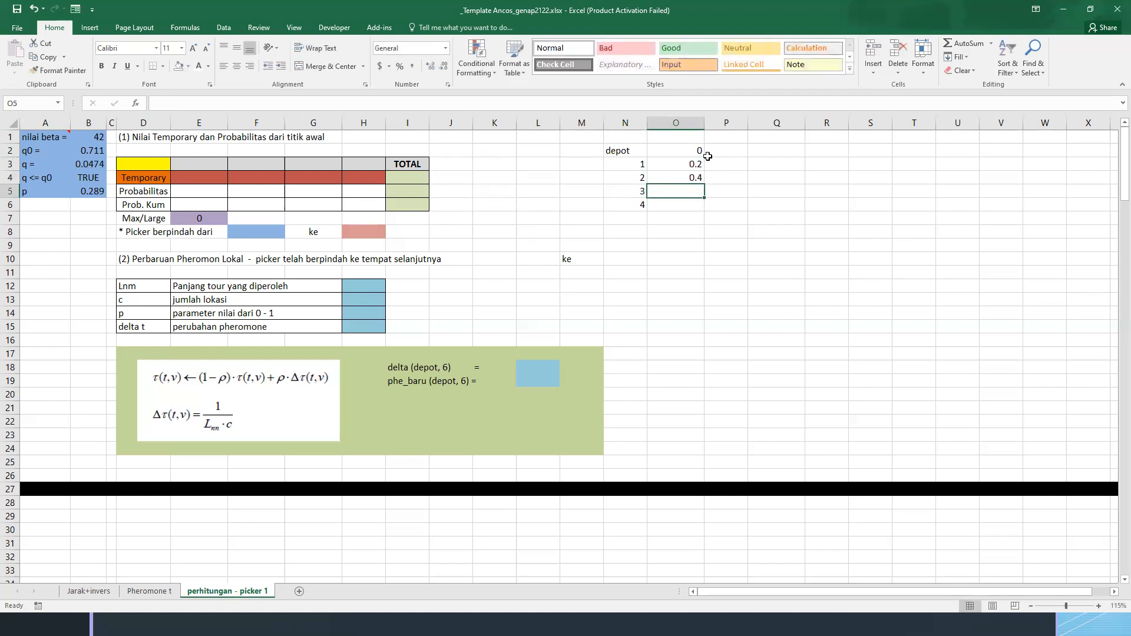
Enter 0.6 in O5 for location 3 and 0.8 in O6 for location 4
{"action": "type", "text": "0.6"}
{"action": "key", "text": "Return"}
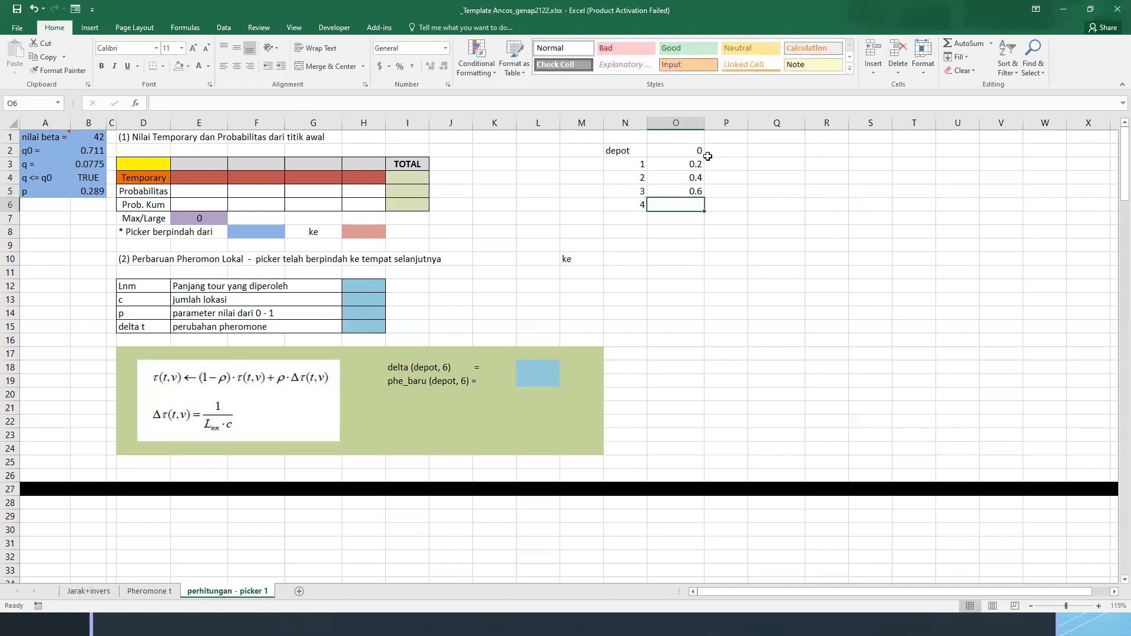
{"action": "type", "text": "0.8"}
{"action": "key", "text": "Return"}
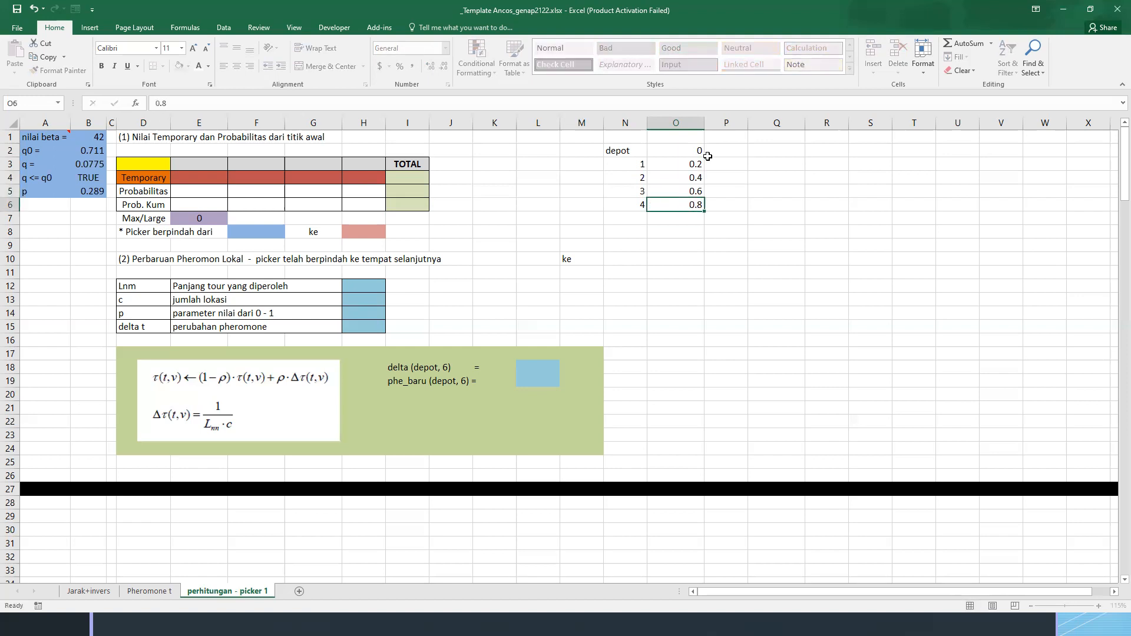
Select the empty cell Q2 beside the list of location values
{"action": "key", "text": "Right"}
{"action": "key", "text": "Right"}
{"action": "key", "text": "Up"}
{"action": "key", "text": "Up"}
{"action": "key", "text": "Up"}
{"action": "key", "text": "Up"}
{"action": "key", "text": "Right"}
{"action": "key", "text": "Up"}
{"action": "key", "text": "Left"}
{"action": "type", "text": "=-"}
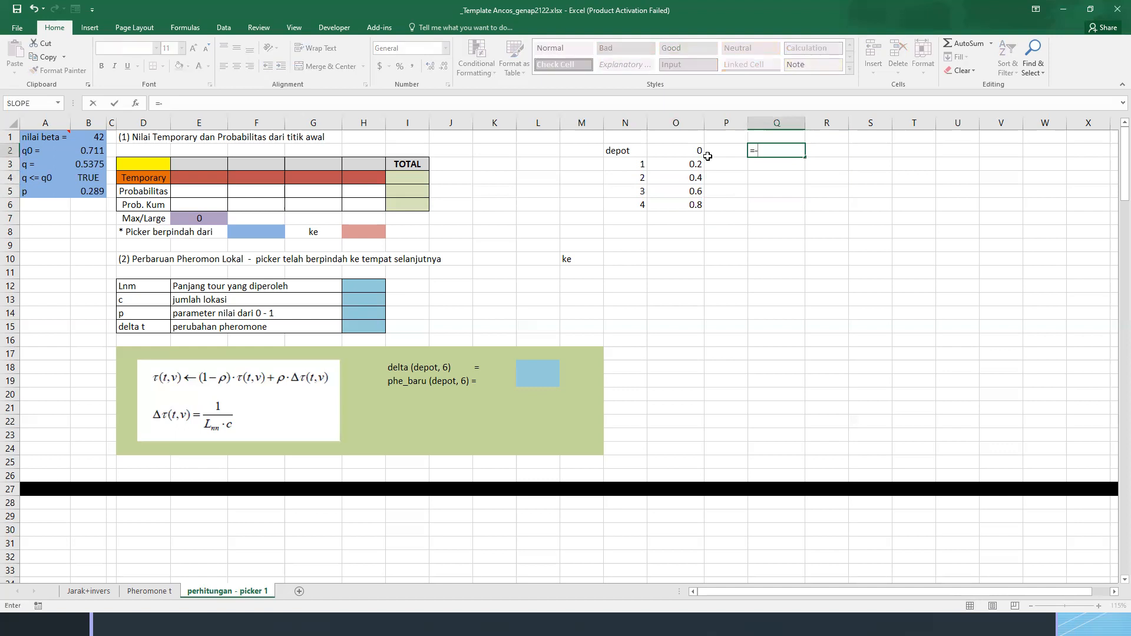
{"action": "key", "text": "BackSpace"}
{"action": "type", "text": "ra"}
{"action": "key", "text": "BackSpace"}
{"action": "key", "text": "BackSpace"}
{"action": "type", "text": "if("}
{"action": "key", "text": "Escape"}
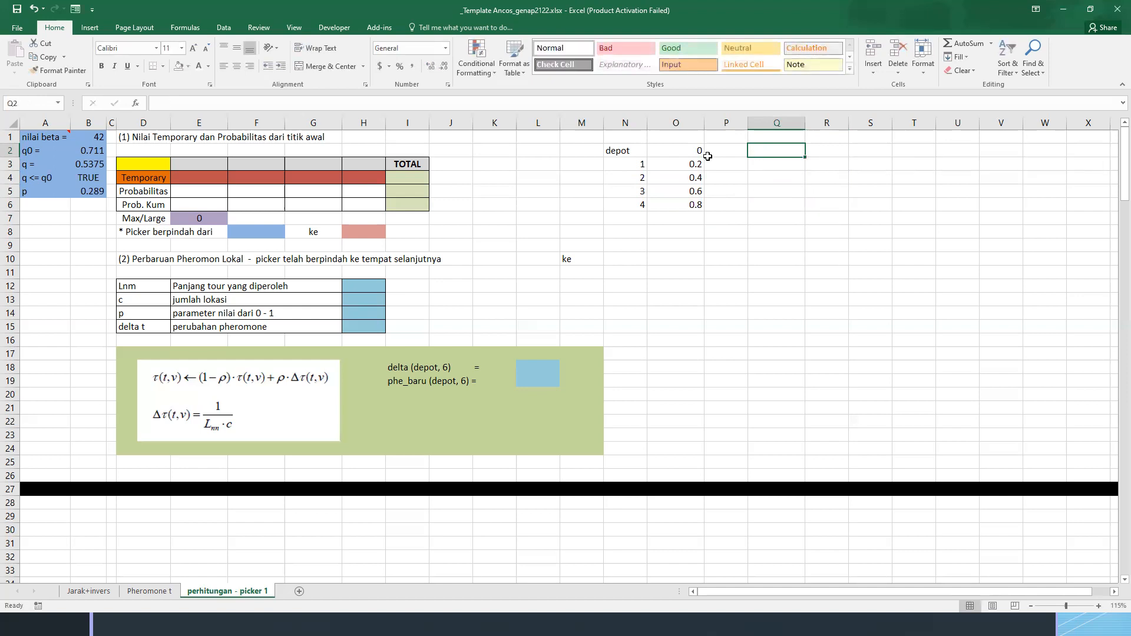
Enter the label rand in Q2 and the label hasil in Q3
{"action": "type", "text": "rand"}
{"action": "key", "text": "Tab"}
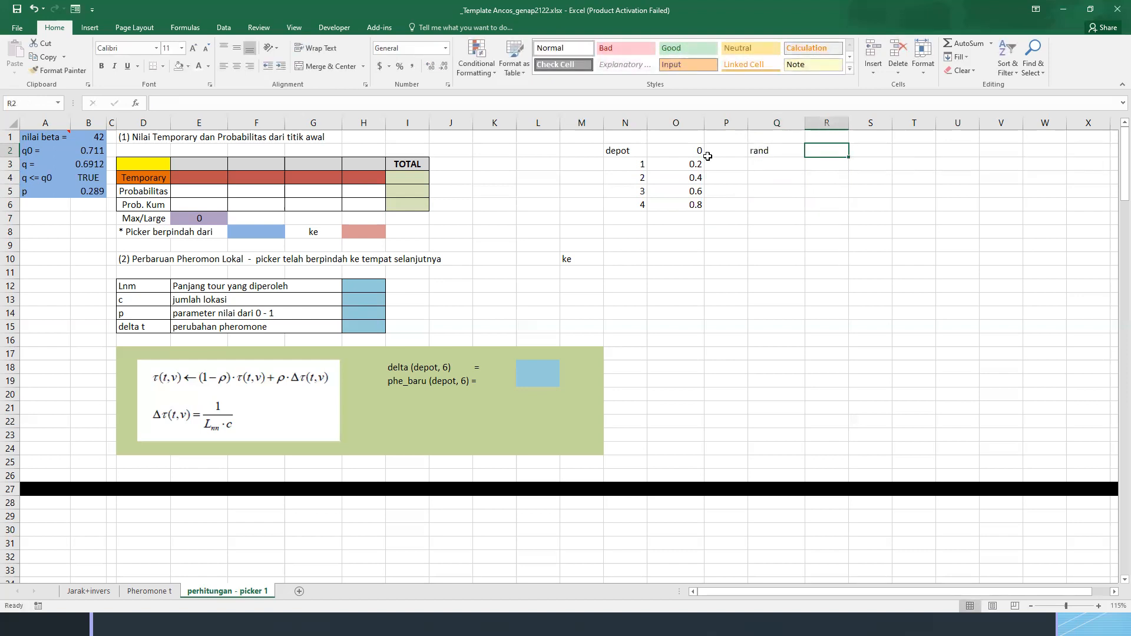
{"action": "key", "text": "Return"}
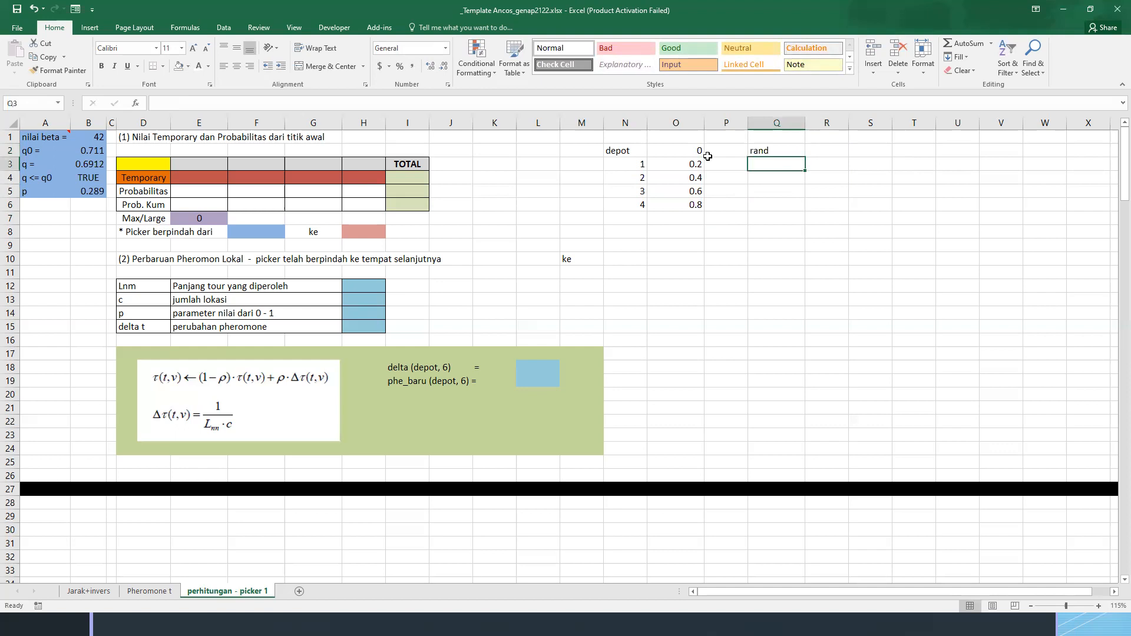
{"action": "type", "text": "hasil"}
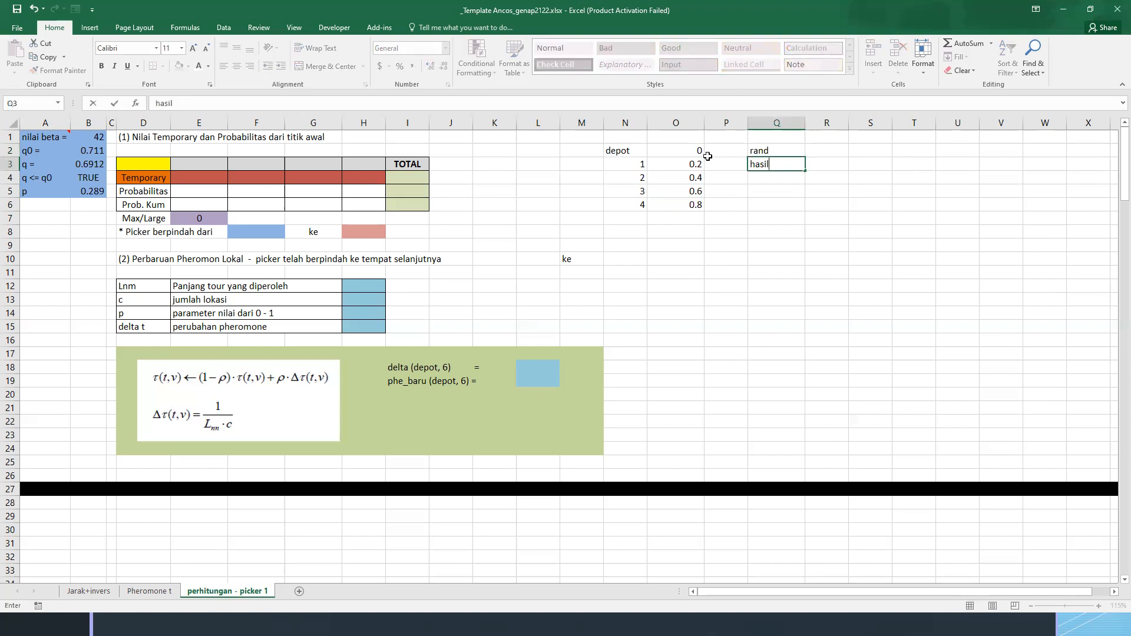
{"action": "key", "text": "Right"}
{"action": "key", "text": "Up"}
{"action": "key", "text": "Left"}
{"action": "key", "text": "Up"}
{"action": "key", "text": "Left"}
{"action": "key", "text": "Left"}
{"action": "key", "text": "Left"}
{"action": "key", "text": "Down"}
{"action": "key", "text": "Right"}
{"action": "key", "text": "Right"}
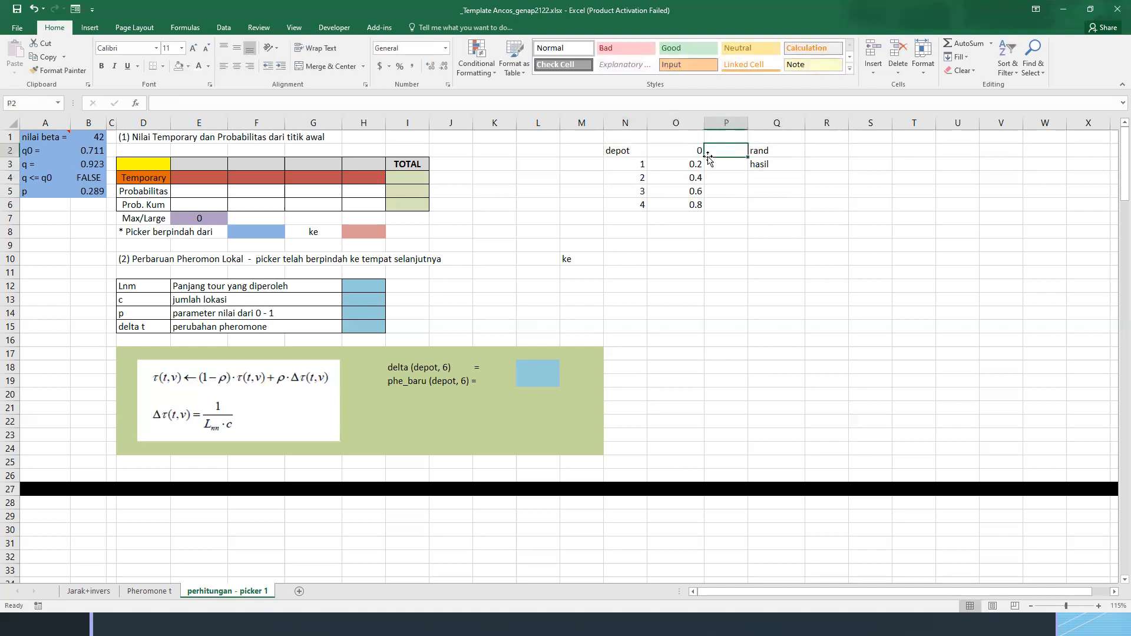
{"action": "key", "text": "Right"}
{"action": "key", "text": "Down"}
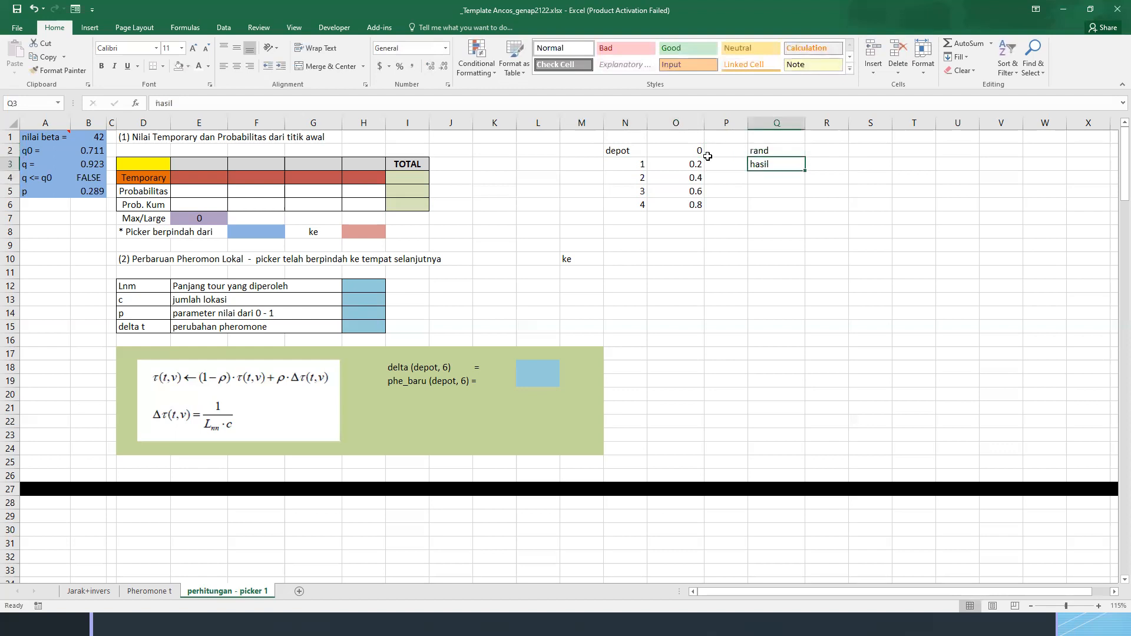
Start a nested IF formula in R3 that returns 4 when R2 is greater than O6
{"action": "key", "text": "Right"}
{"action": "type", "text": "="}
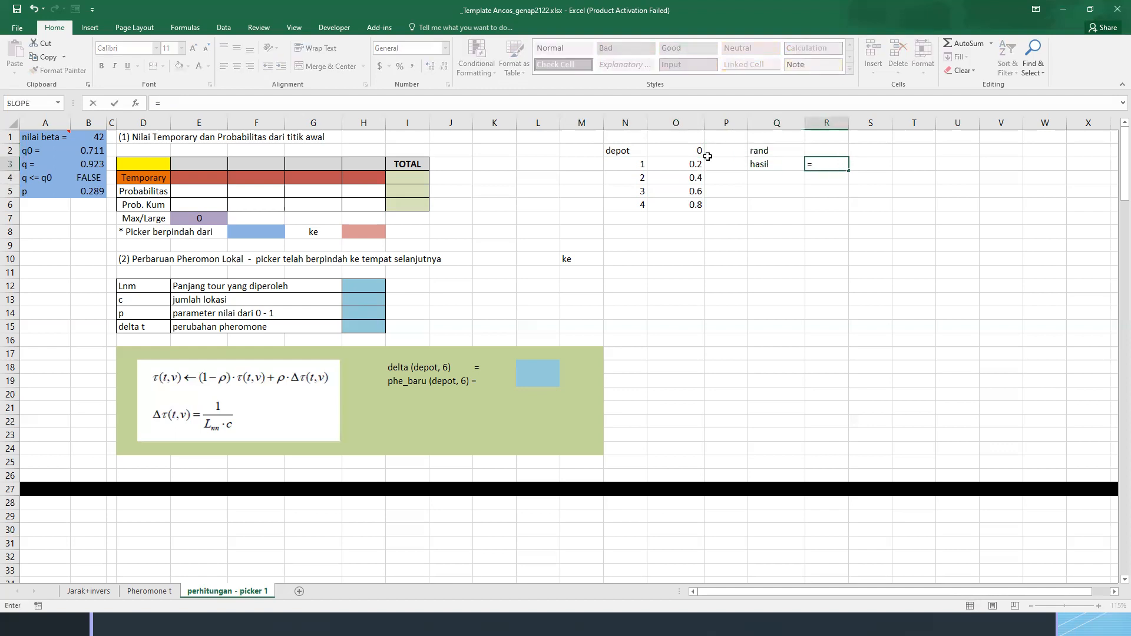
{"action": "type", "text": "IF("}
{"action": "key", "text": "Up"}
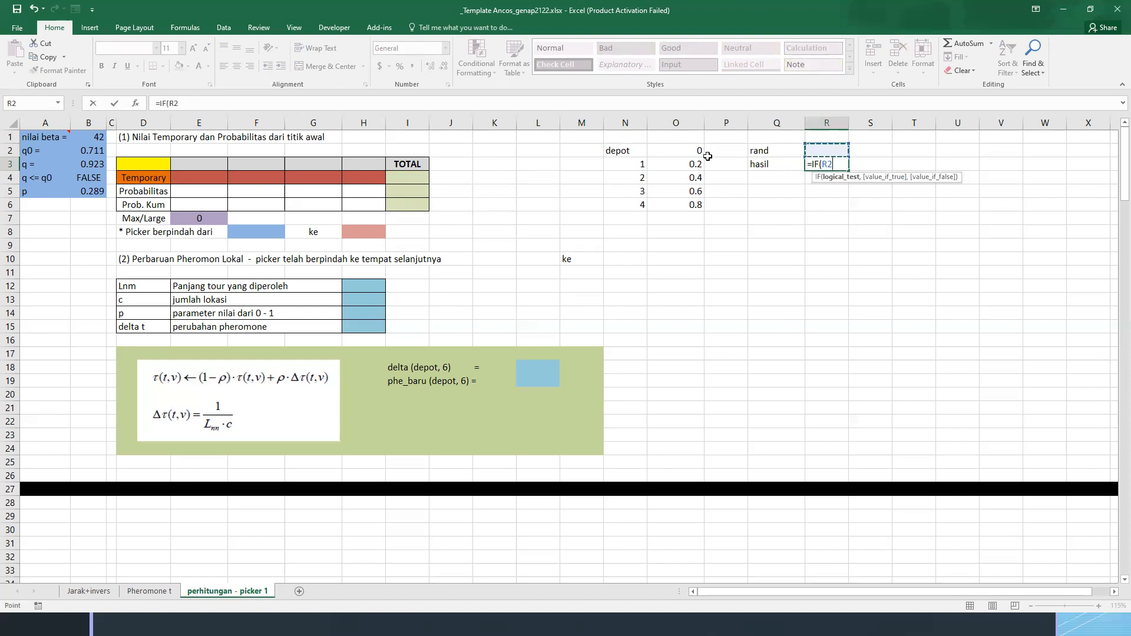
{"action": "type", "text": ">"}
{"action": "key", "text": "Left"}
{"action": "key", "text": "Left"}
{"action": "key", "text": "Left"}
{"action": "key", "text": "Down"}
{"action": "key", "text": "Down"}
{"action": "key", "text": "Down"}
{"action": "type", "text": ",4,IF("}
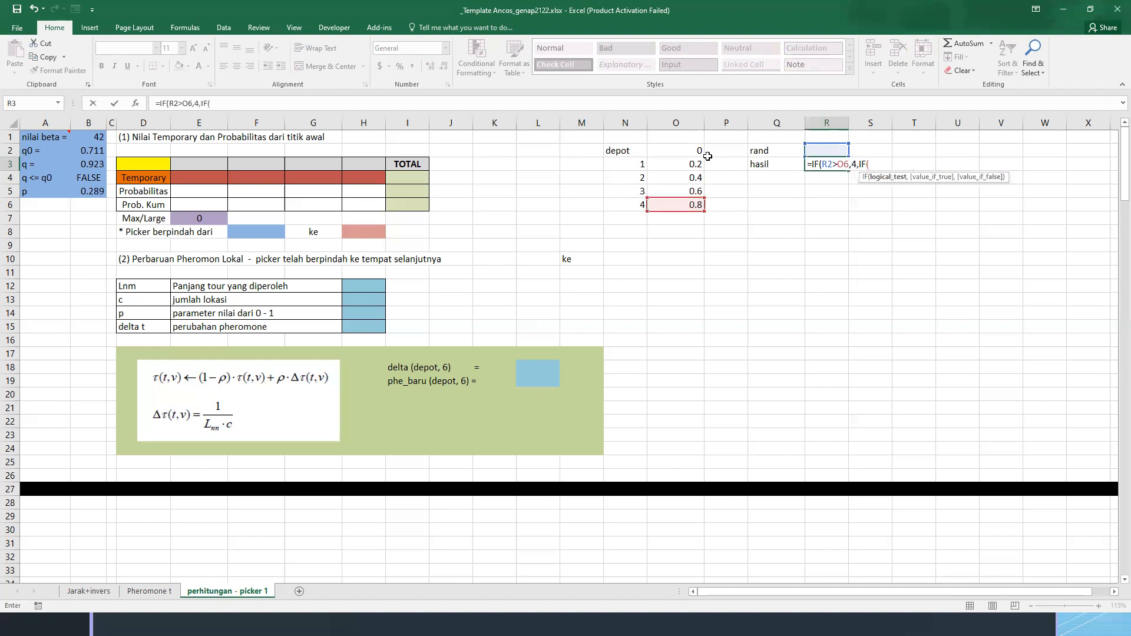
Add a nested IF condition to the R3 formula that returns 3 when R2 is greater than O5
{"action": "key", "text": "Up"}
{"action": "type", "text": ">"}
{"action": "key", "text": "Left"}
{"action": "key", "text": "Left"}
{"action": "key", "text": "Left"}
{"action": "key", "text": "Down"}
{"action": "key", "text": "Down"}
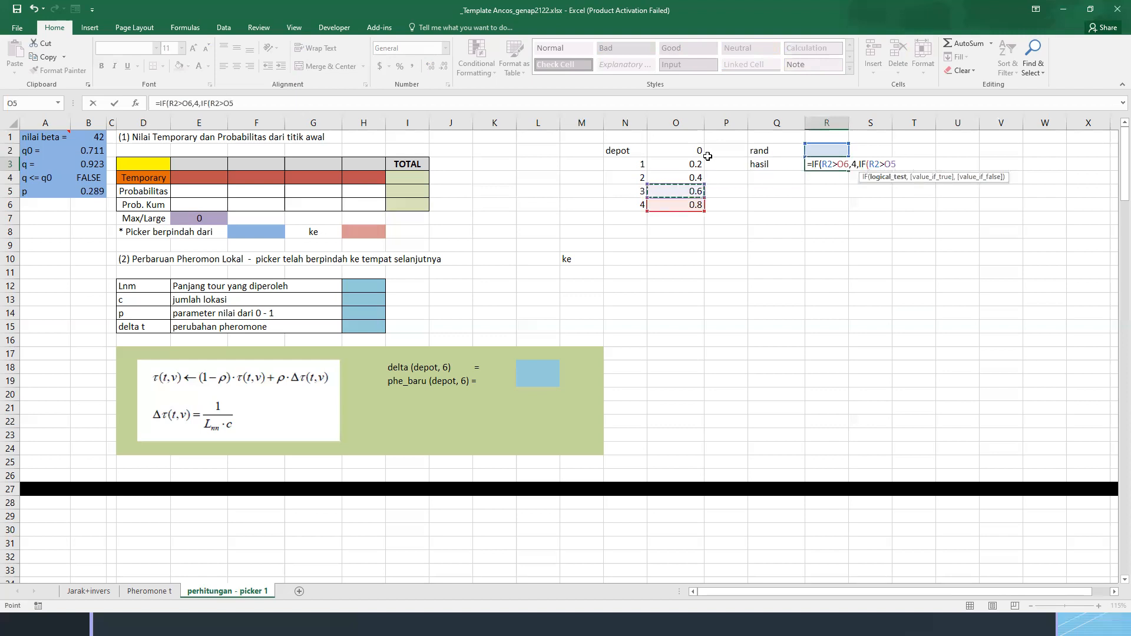
{"action": "type", "text": ",3,"}
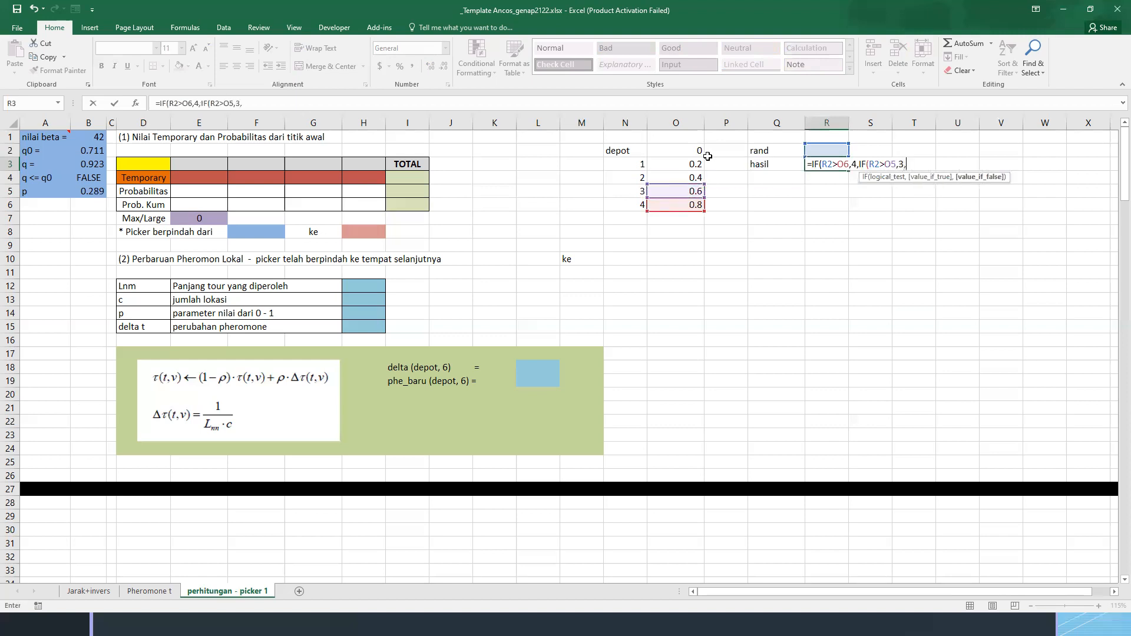
{"action": "type", "text": "IF("}
Add a nested IF condition to the R3 formula that returns 2 when R2 is greater than O4
{"action": "key", "text": "Up"}
{"action": "type", "text": ">"}
{"action": "key", "text": "Left"}
{"action": "key", "text": "Left"}
{"action": "key", "text": "Left"}
{"action": "key", "text": "Down"}
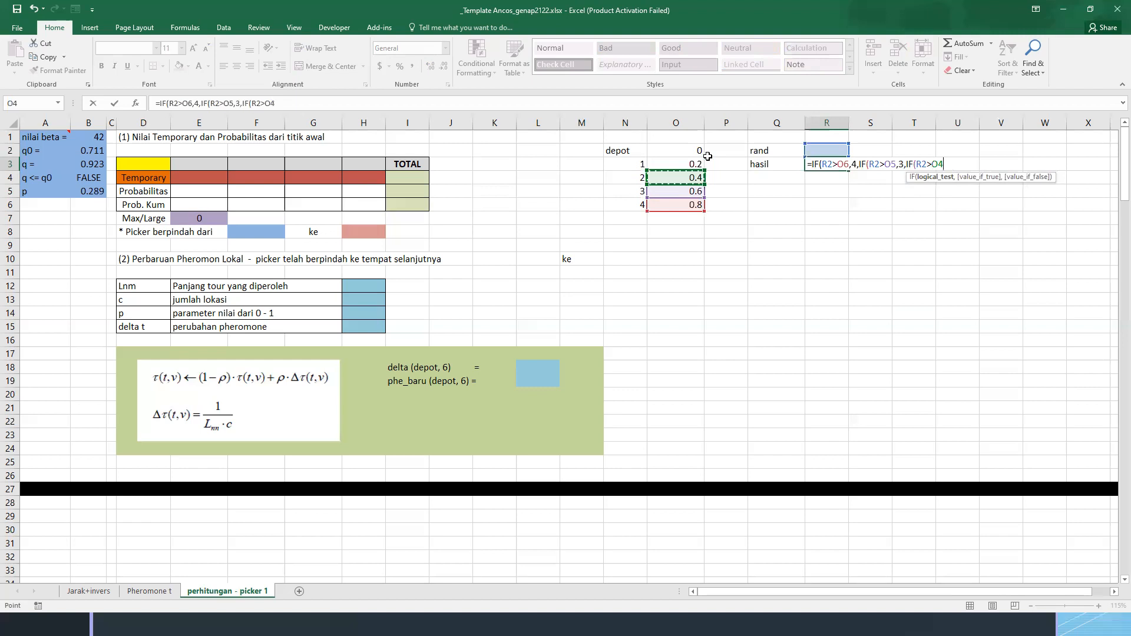
{"action": "type", "text": ",2,IF("}
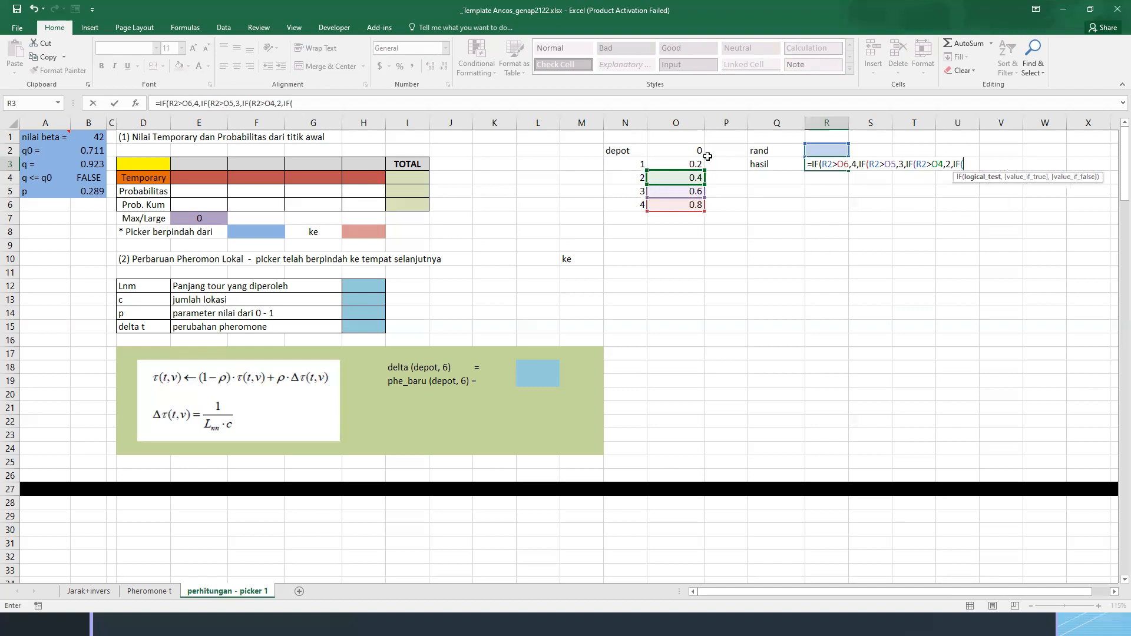
Finish the R3 formula so it returns 1 when R2 is greater than O3 and otherwise "depot", accepting the corrected closing parentheses
{"action": "key", "text": "Up"}
{"action": "type", "text": ">"}
{"action": "key", "text": "Left"}
{"action": "key", "text": "Left"}
{"action": "key", "text": "Left"}
{"action": "key", "text": "Down"}
{"action": "type", "text": ","}
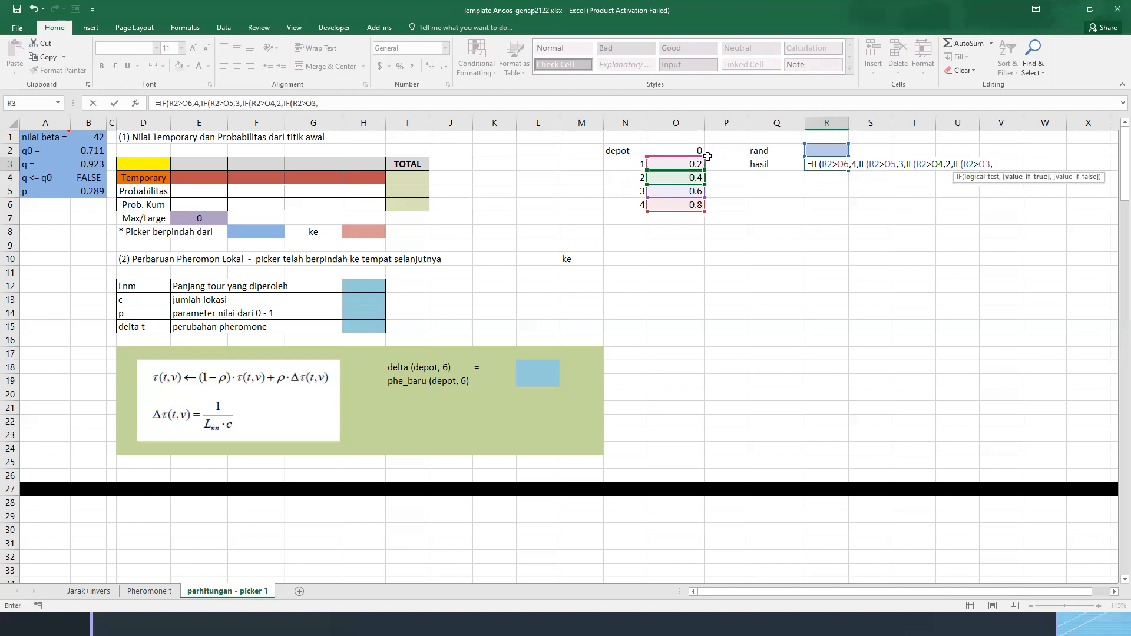
{"action": "type", "text": "1,\"depot\")"}
{"action": "key", "text": "Return"}
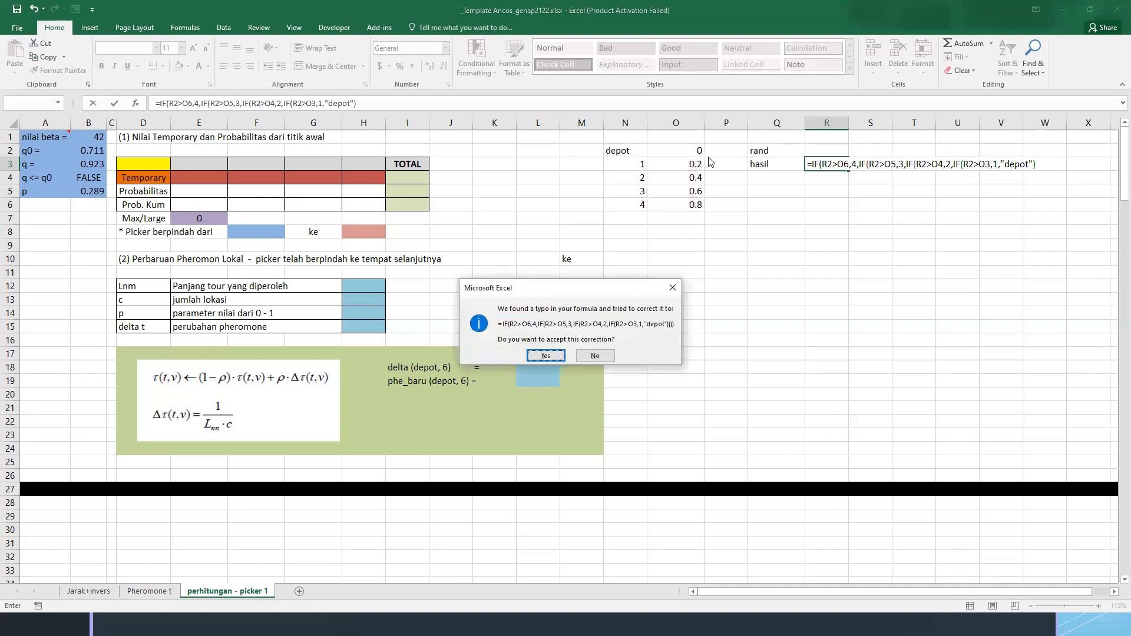
{"action": "key", "text": "Return"}
Enter the formula =RAND() in R2 beside the rand label
{"action": "key", "text": "Up"}
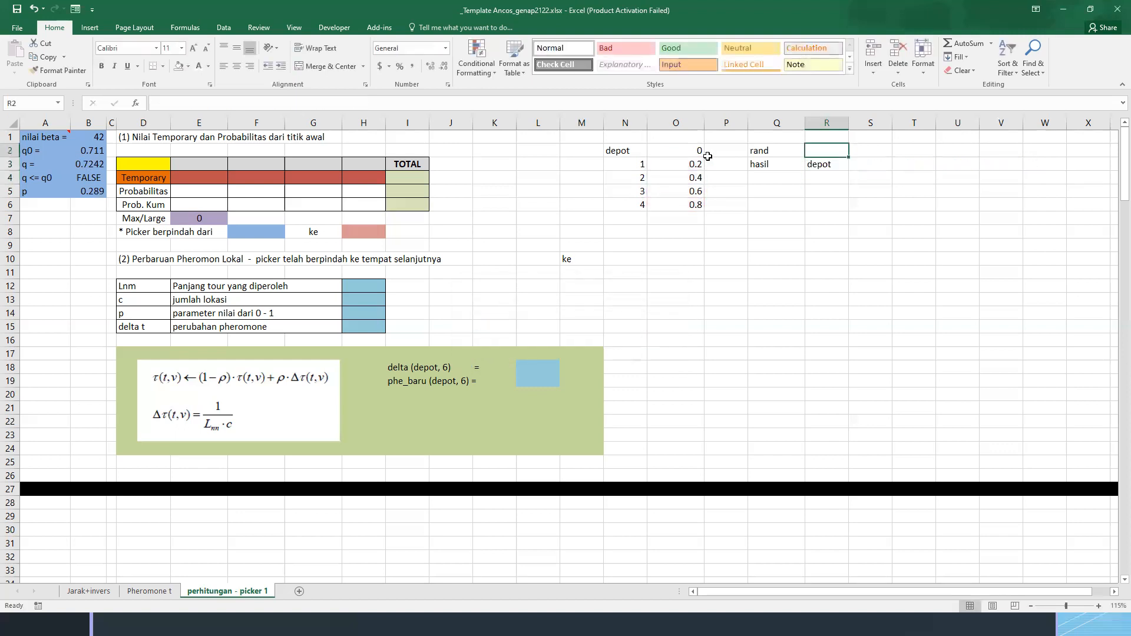
{"action": "type", "text": "=rand"}
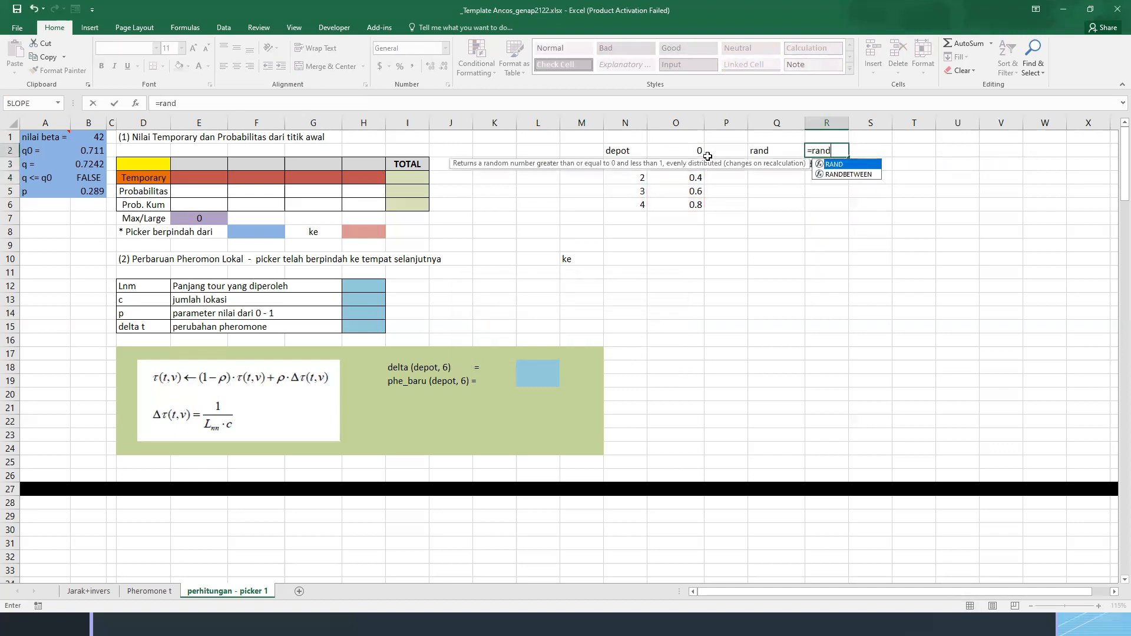
{"action": "key", "text": "Tab"}
{"action": "type", "text": ")"}
{"action": "key", "text": "Return"}
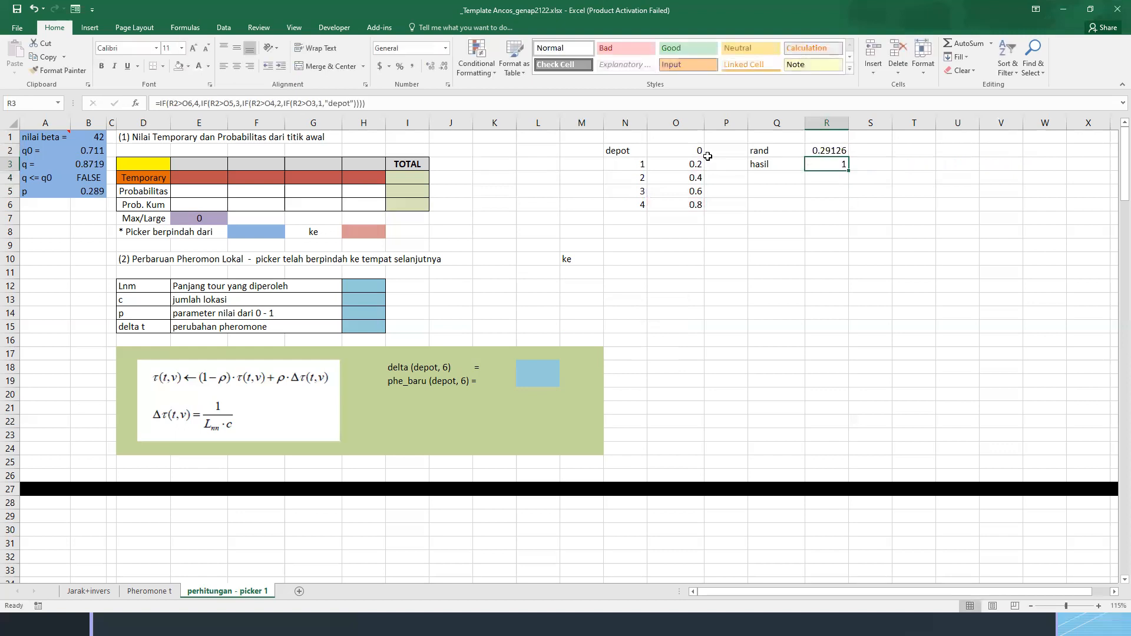
Replace the formulas in R2:R3 with their values by pasting them over themselves as values
{"action": "key", "text": "Up"}
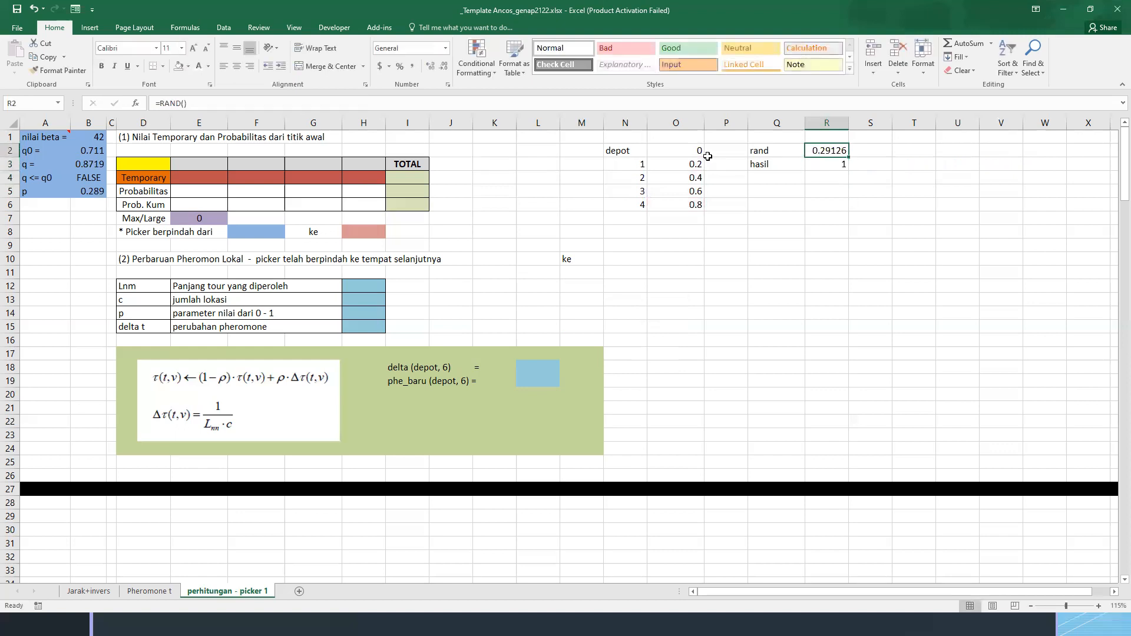
{"action": "key", "text": "shift+Down"}
{"action": "key", "text": "ctrl+c"}
{"action": "key", "text": "ctrl+alt+v"}
{"action": "key", "text": "v"}
{"action": "key", "text": "Return"}
{"action": "key", "text": "Escape"}
Enter 1 as the starting location in the yellow cell D3
{"action": "left_click", "coordinate": [152, 165]}
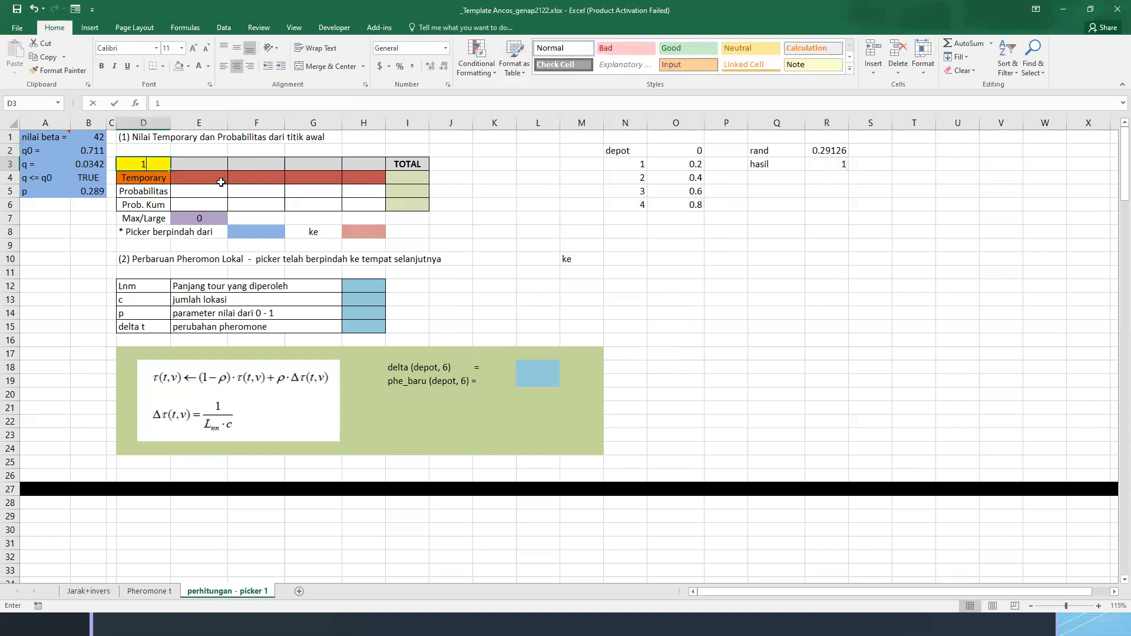
{"action": "type", "text": "1"}
{"action": "left_click", "coordinate": [249, 152]}
{"action": "left_click", "coordinate": [142, 164]}
Fill the header cells E3:H3 with the destinations DEPOT, 2, 3 and 4
{"action": "left_click", "coordinate": [200, 164]}
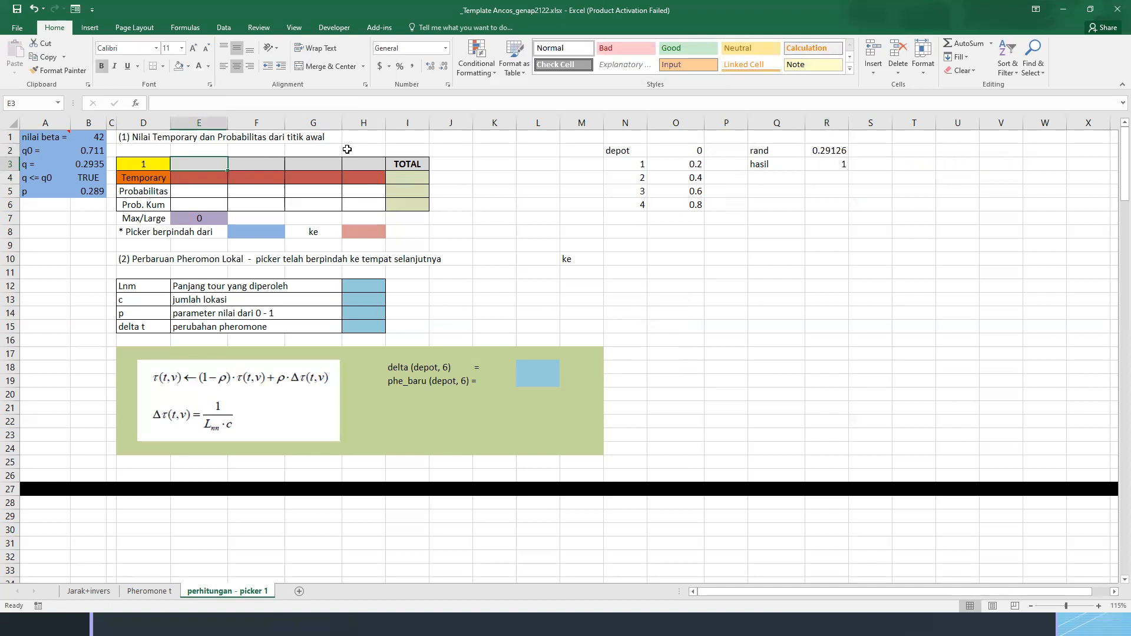
{"action": "type", "text": "DEPOT"}
{"action": "key", "text": "Tab"}
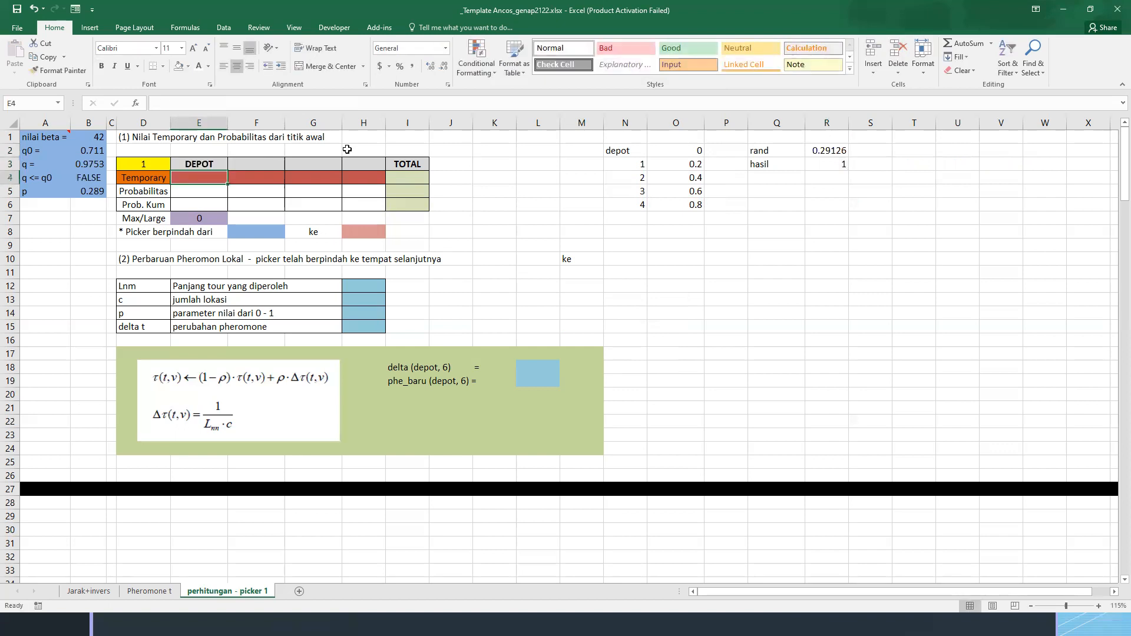
{"action": "type", "text": "1"}
{"action": "key", "text": "Tab"}
{"action": "type", "text": "2"}
{"action": "key", "text": "shift+Tab"}
{"action": "type", "text": "2"}
{"action": "key", "text": "Tab"}
{"action": "type", "text": "3"}
{"action": "key", "text": "Tab"}
{"action": "type", "text": "4"}
{"action": "key", "text": "Return"}
Look at the distance and inverse distance tables on the Jarak+invers sheet and return to the Temporary row of the perhitungan - picker 1 sheet
{"action": "key", "text": "ctrl+Page_Up"}
{"action": "key", "text": "ctrl+Page_Up"}
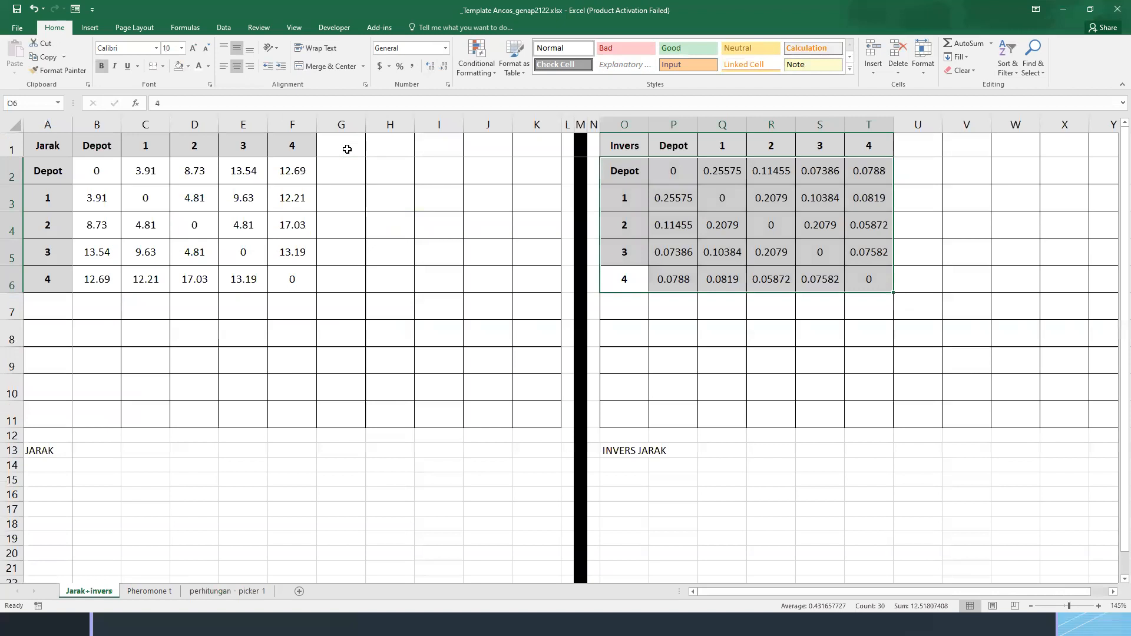
{"action": "key", "text": "ctrl+Page_Down"}
{"action": "key", "text": "ctrl+Page_Down"}
{"action": "left_click", "coordinate": [450, 180]}
{"action": "left_click", "coordinate": [352, 177]}
{"action": "left_click", "coordinate": [300, 181]}
{"action": "left_click", "coordinate": [224, 180]}
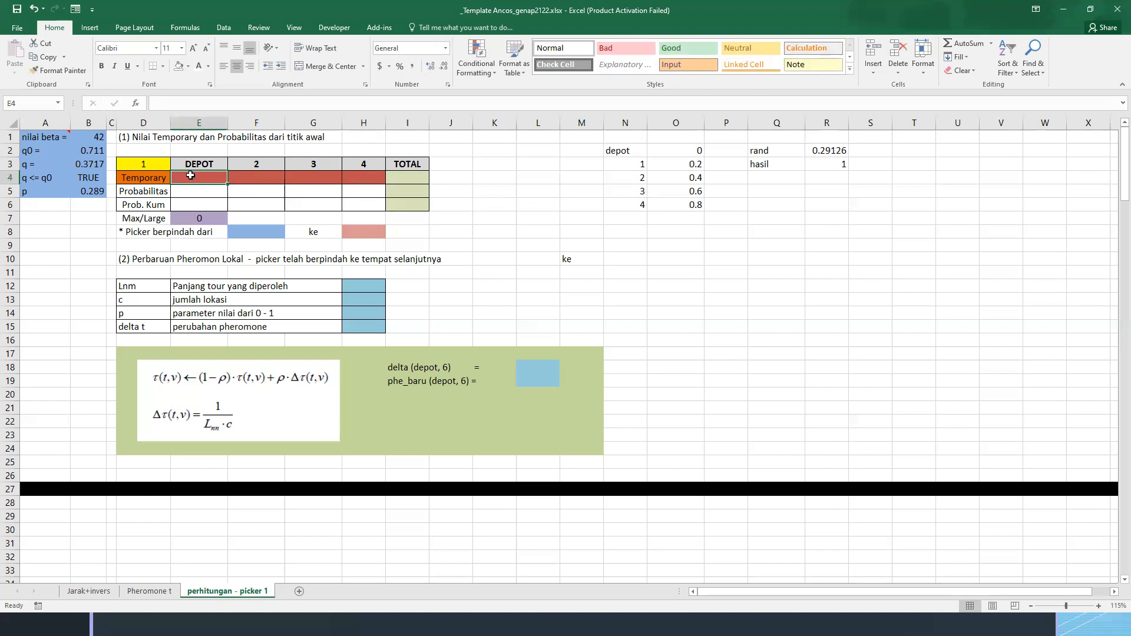
Remove the fill colour from the Temporary label in D4 and clear the conditional formatting rules from E4:H4
{"action": "left_click", "coordinate": [148, 177]}
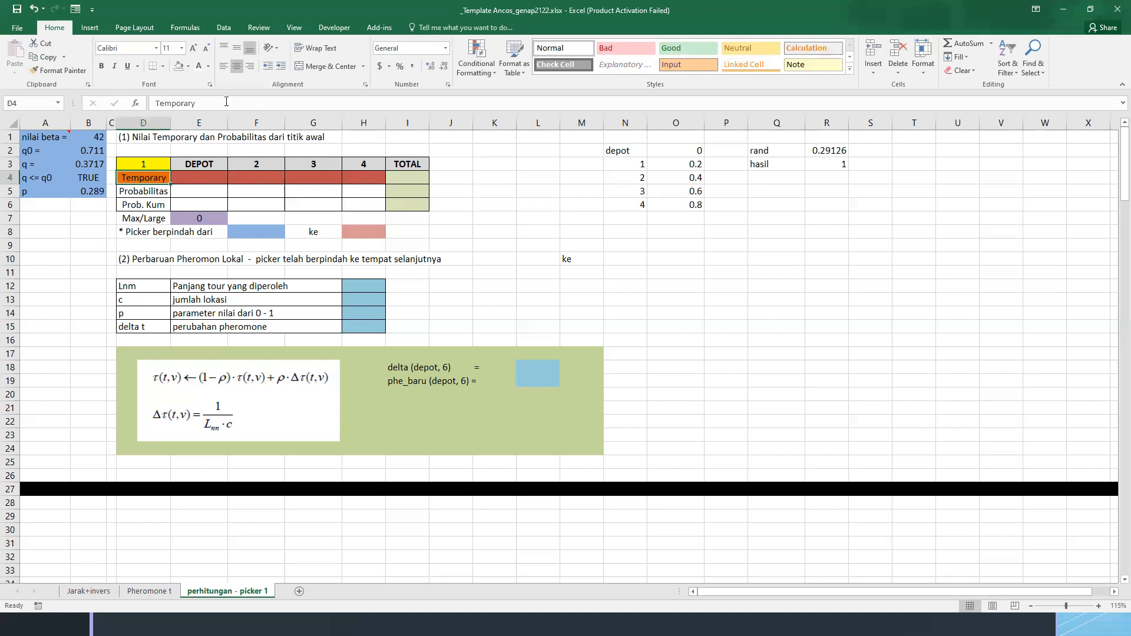
{"action": "left_click", "coordinate": [177, 66]}
{"action": "left_click", "coordinate": [194, 179]}
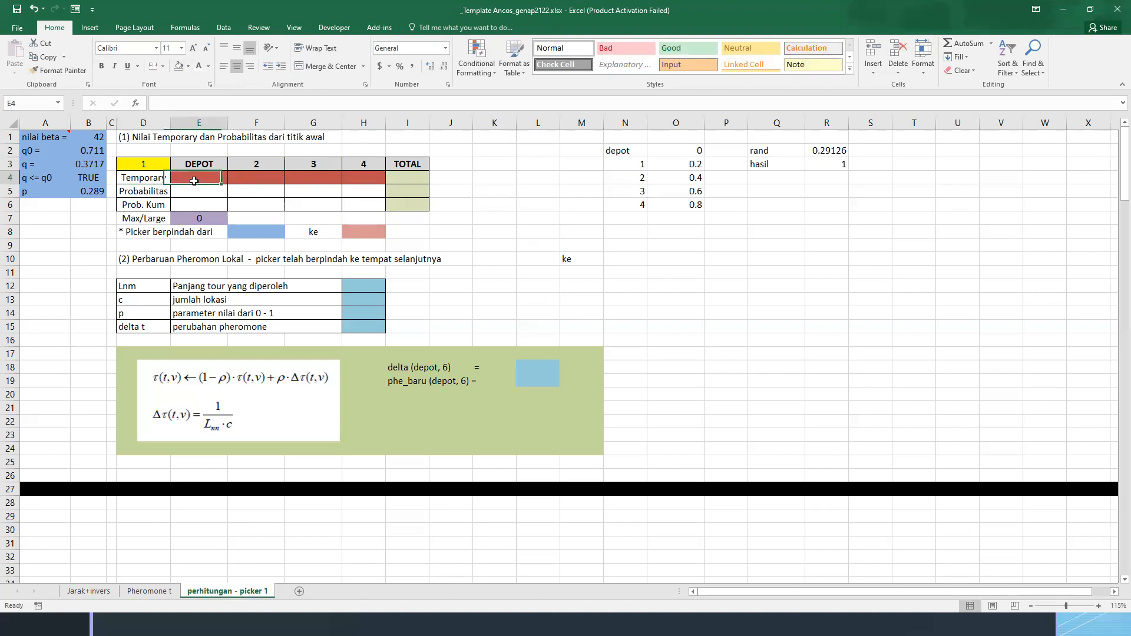
{"action": "left_click_drag", "start_coordinate": [215, 178], "coordinate": [359, 178]}
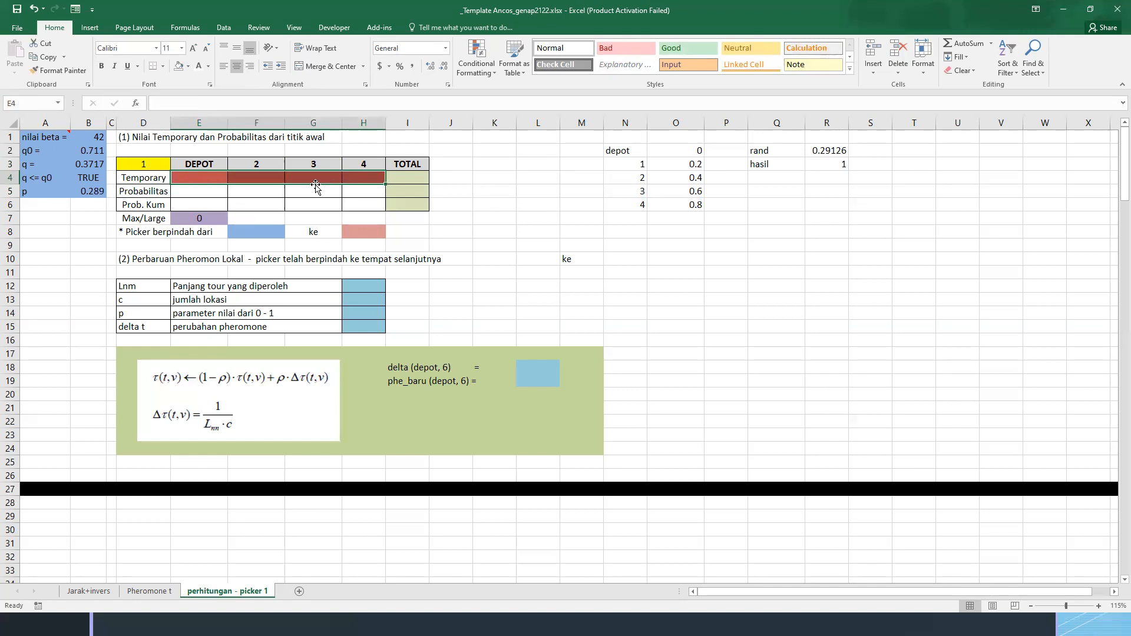
{"action": "left_click", "coordinate": [476, 59]}
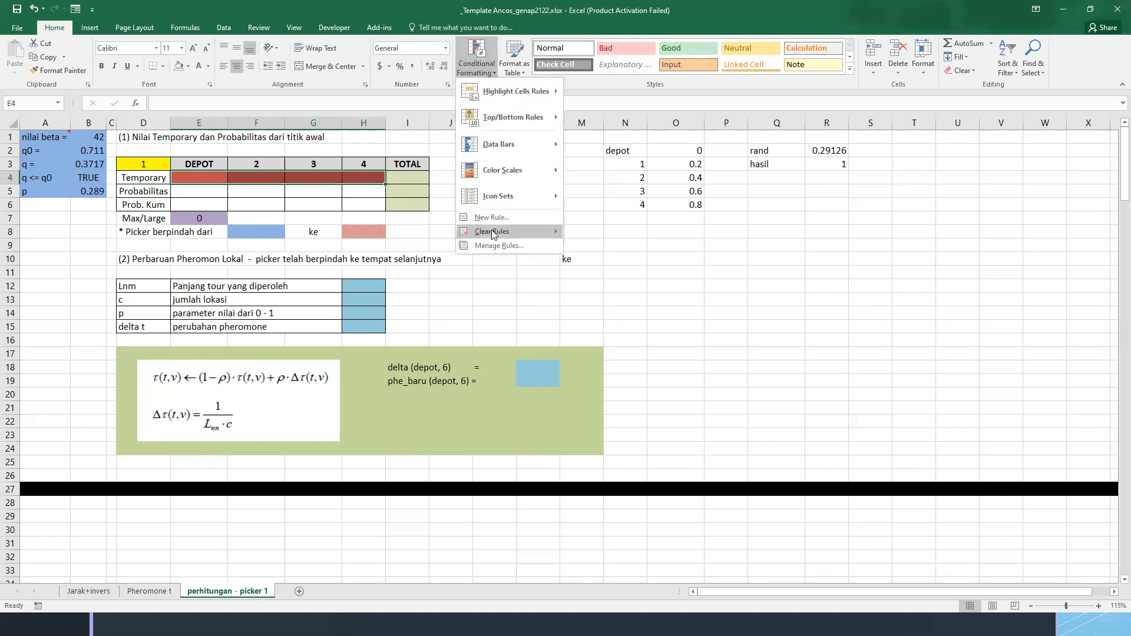
{"action": "left_click", "coordinate": [582, 233]}
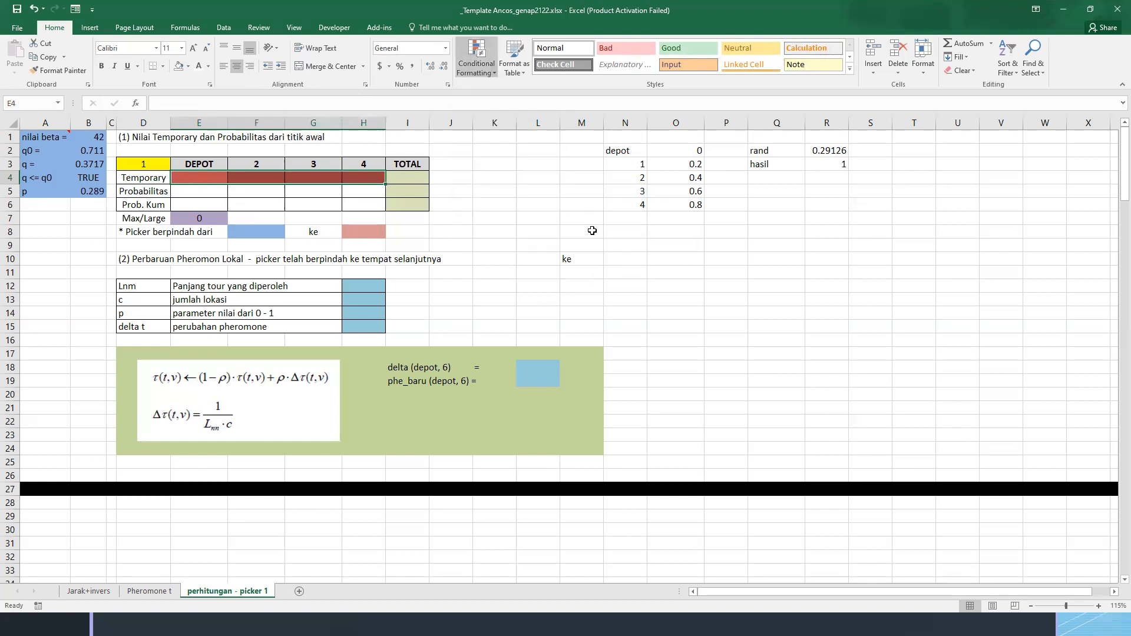
{"action": "left_click", "coordinate": [200, 180]}
{"action": "left_click", "coordinate": [161, 178]}
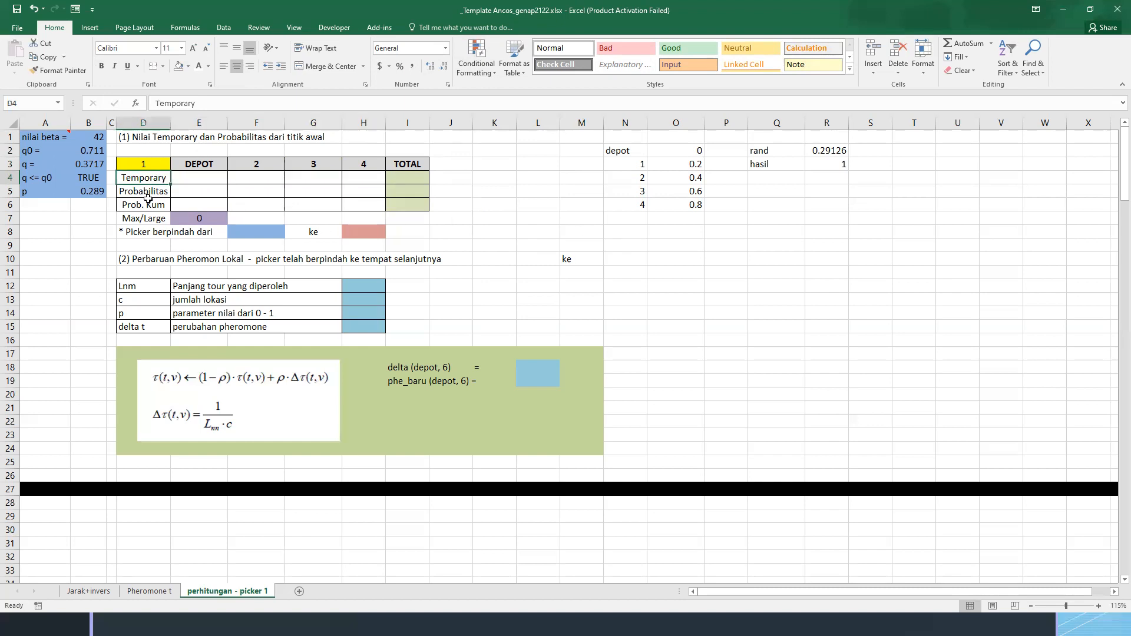
Switch to the presentation to view the slide on determining the random number q, and return to the workbook
{"action": "key", "text": "alt+Tab"}
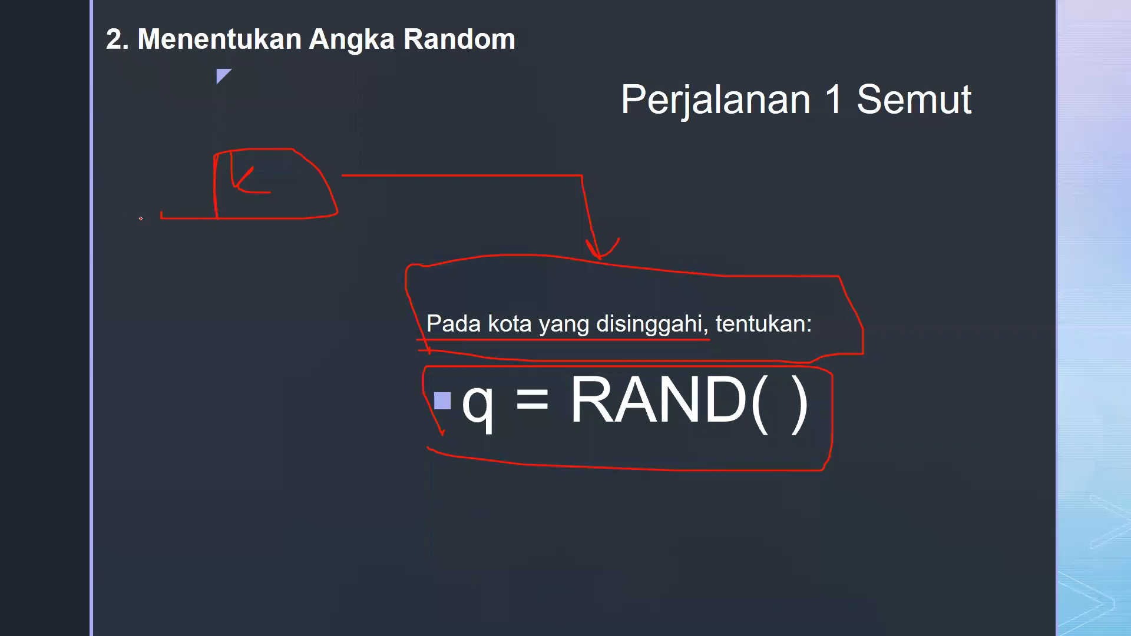
{"action": "key", "text": "alt+Tab"}
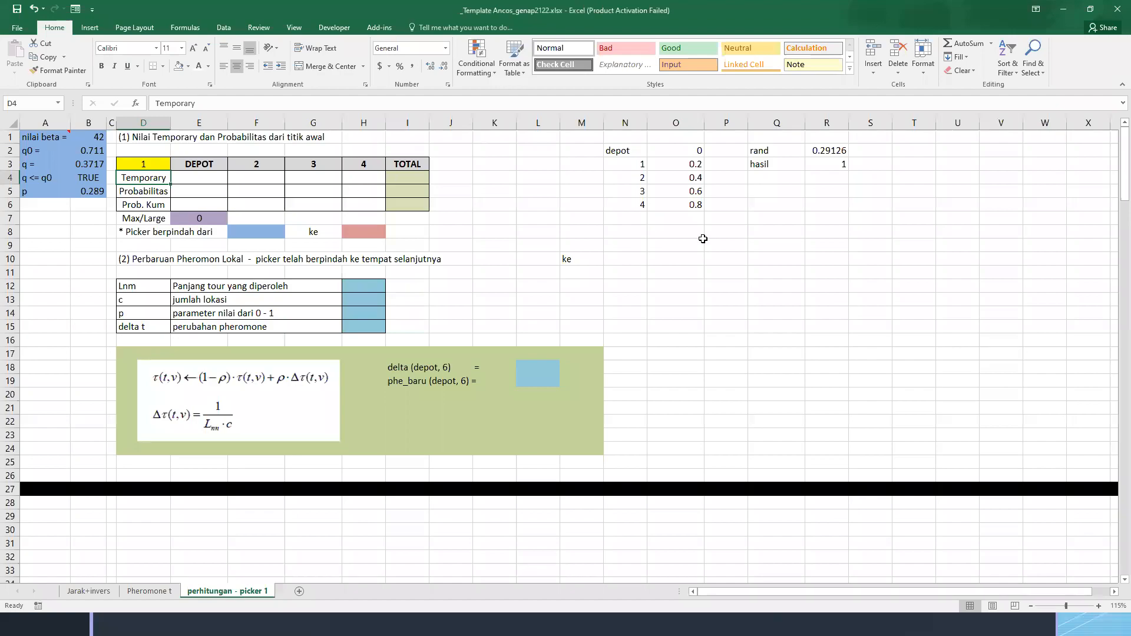
{"action": "key", "text": "alt+Tab"}
{"action": "key", "text": "alt+Tab"}
Re-enter the RAND formula for q in B3 to draw a new number and paste it over itself as a value
{"action": "left_click", "coordinate": [89, 169]}
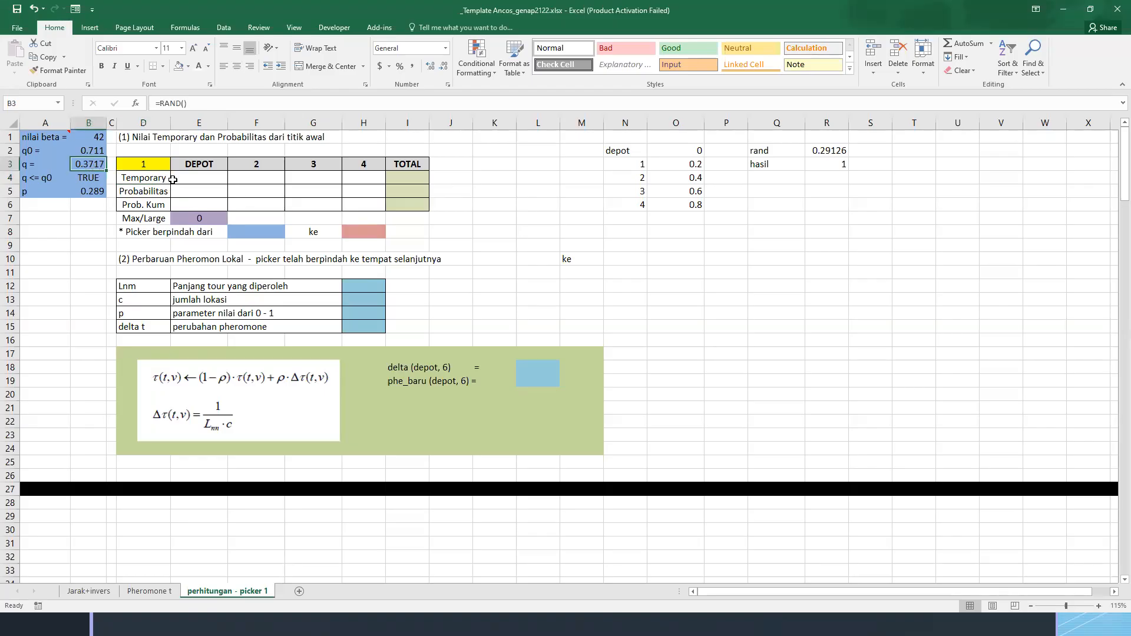
{"action": "key", "text": "F2"}
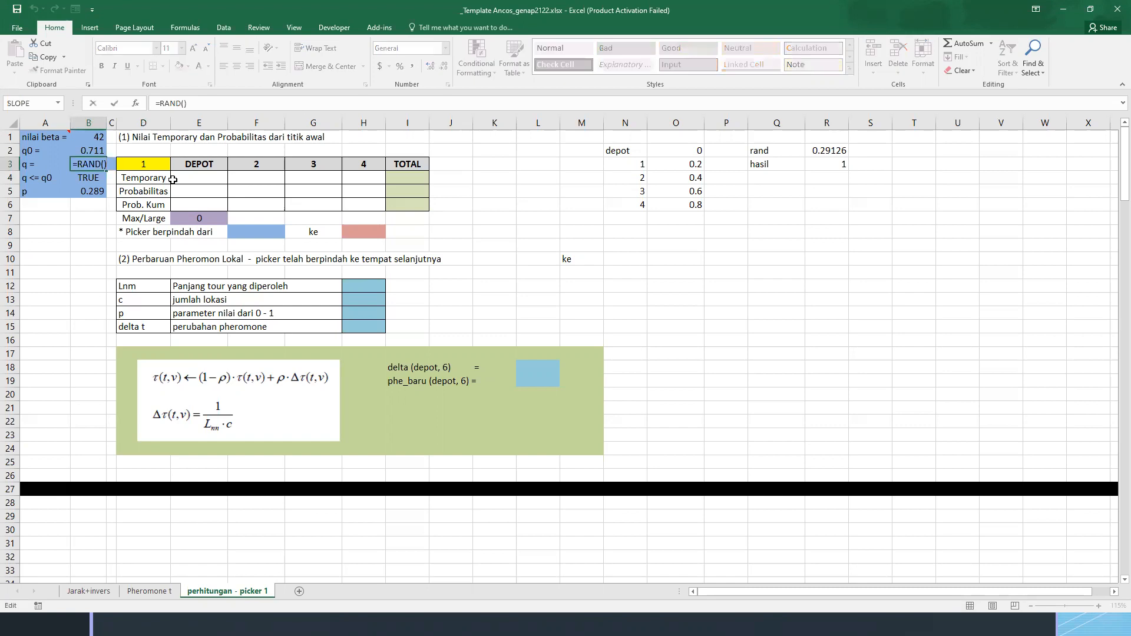
{"action": "key", "text": "Return"}
{"action": "key", "text": "Up"}
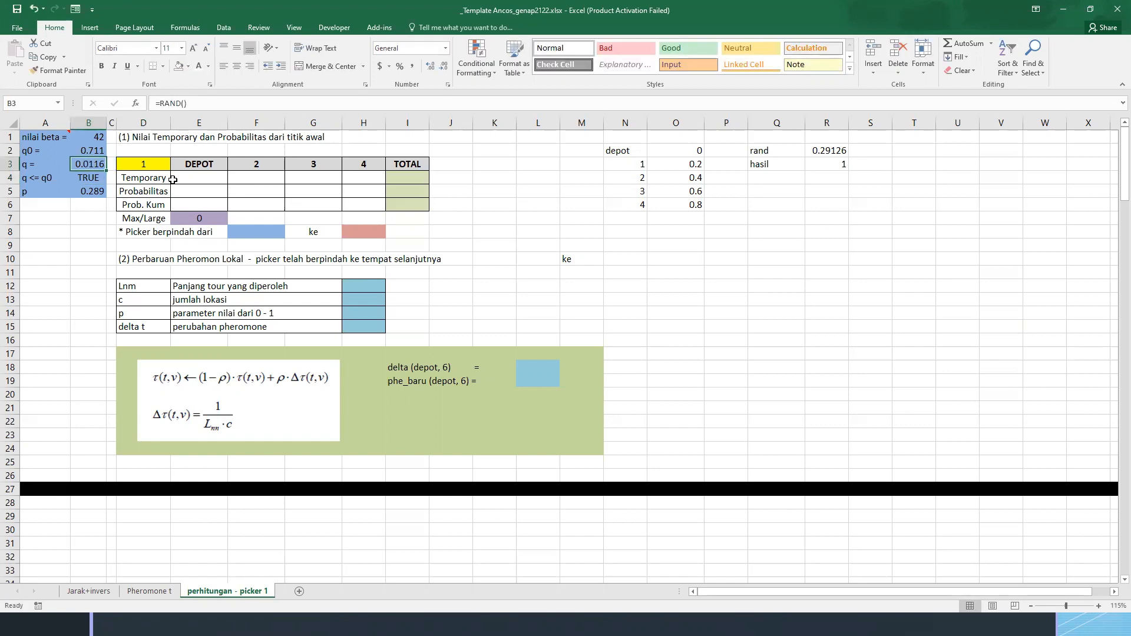
{"action": "key", "text": "ctrl+c"}
{"action": "key", "text": "alt+e"}
{"action": "key", "text": "s"}
{"action": "key", "text": "v"}
{"action": "key", "text": "Return"}
Compare q in B3 with q0 in B2 and inspect the q <= q0 test in B4
{"action": "key", "text": "Down"}
{"action": "key", "text": "Up"}
{"action": "key", "text": "Down"}
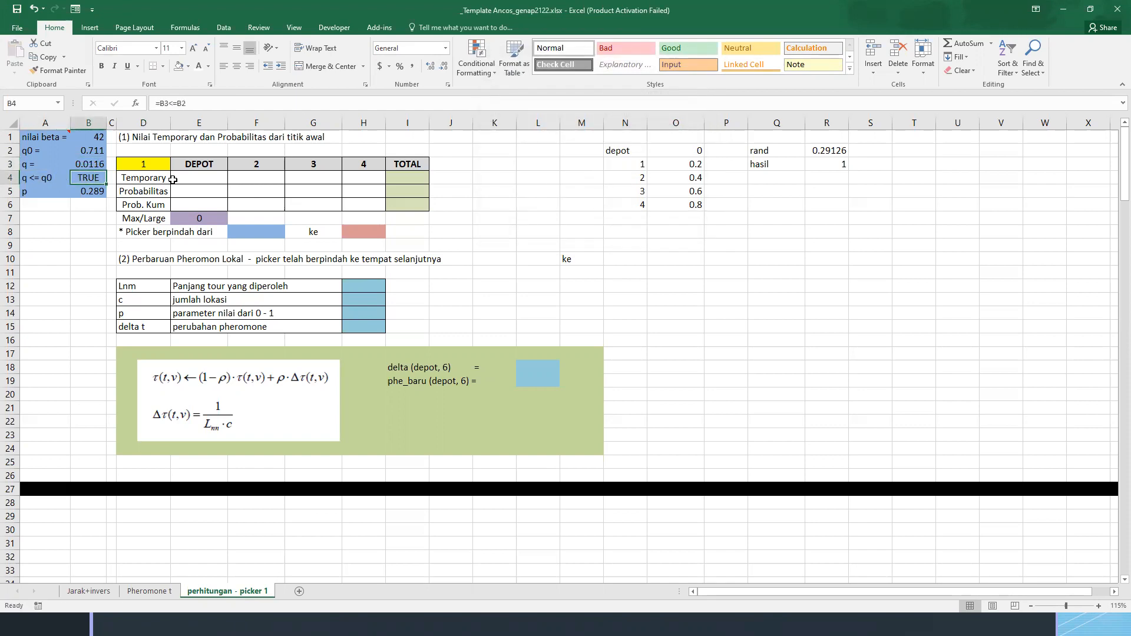
{"action": "key", "text": "Up"}
{"action": "key", "text": "Up"}
{"action": "key", "text": "Down"}
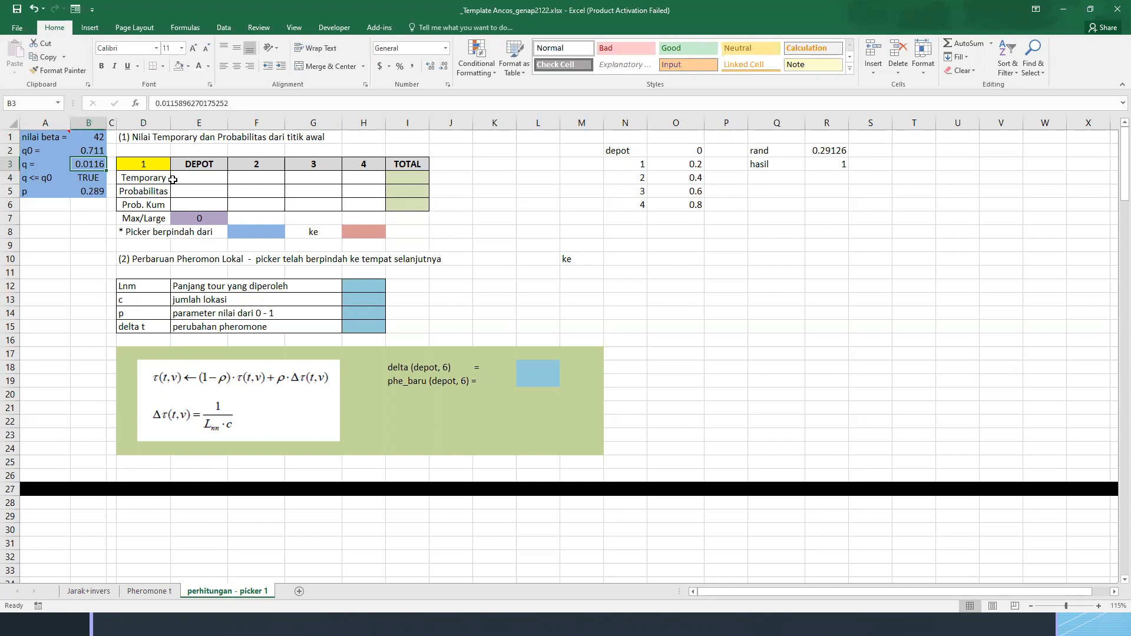
Try a value of 1 for q in B3 and undo the entry
{"action": "type", "text": "1"}
{"action": "key", "text": "ctrl+Return"}
{"action": "key", "text": "ctrl+z"}
Switch to the presentation slide on determining q and q0, and outline the q <= q0 (temporary) and q > q0 (probabilitas) conditions in red
{"action": "key", "text": "Down"}
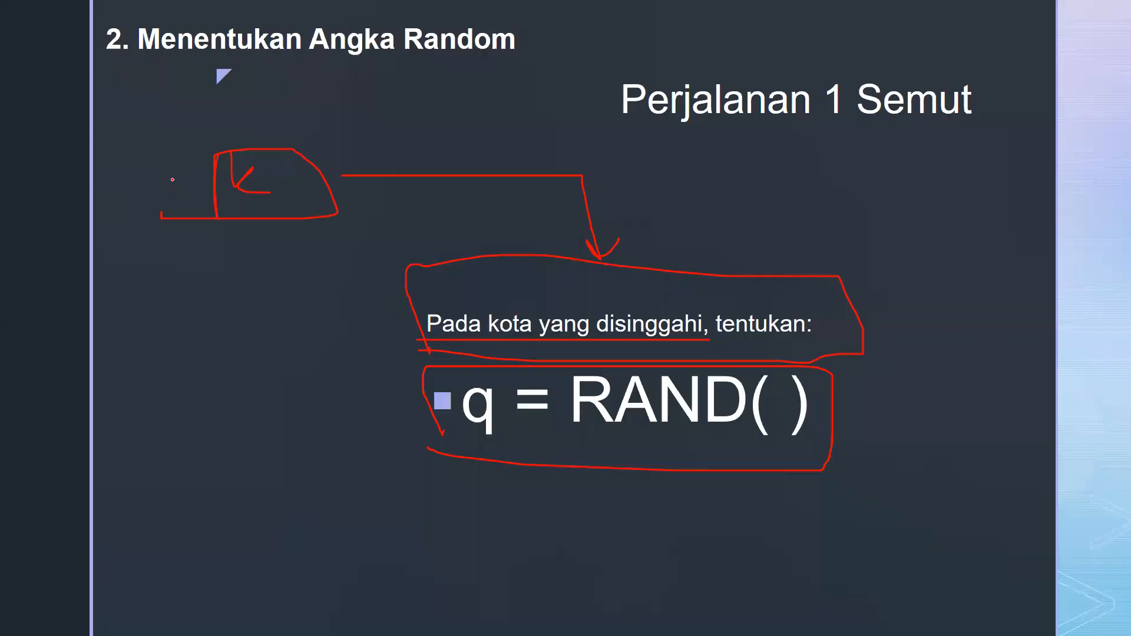
{"action": "key", "text": "Right"}
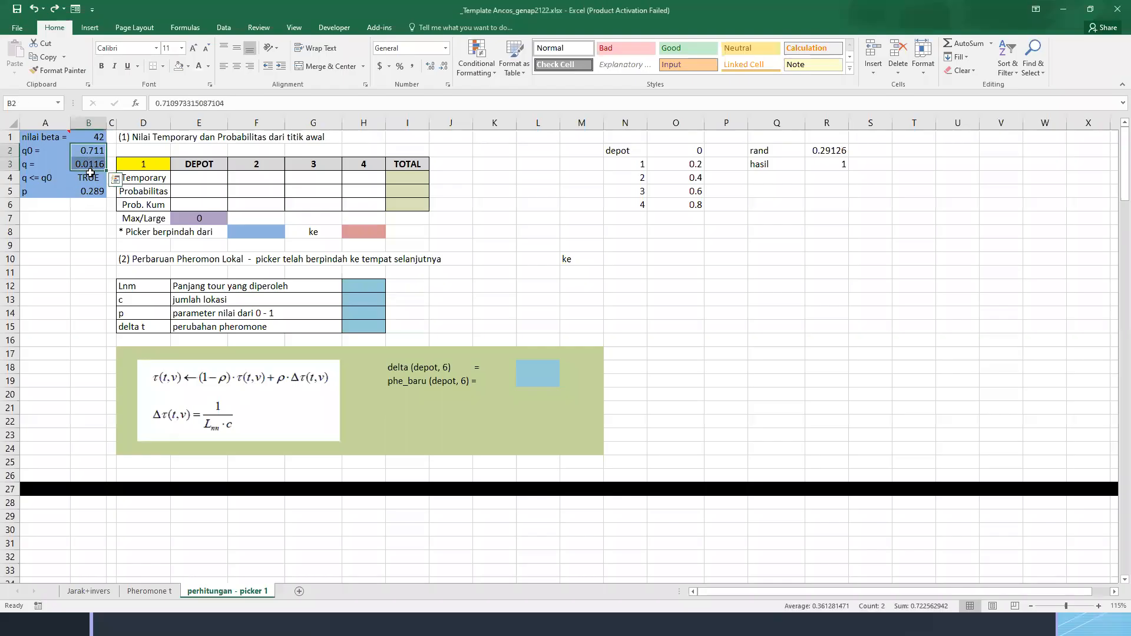
{"action": "key", "text": "Return"}
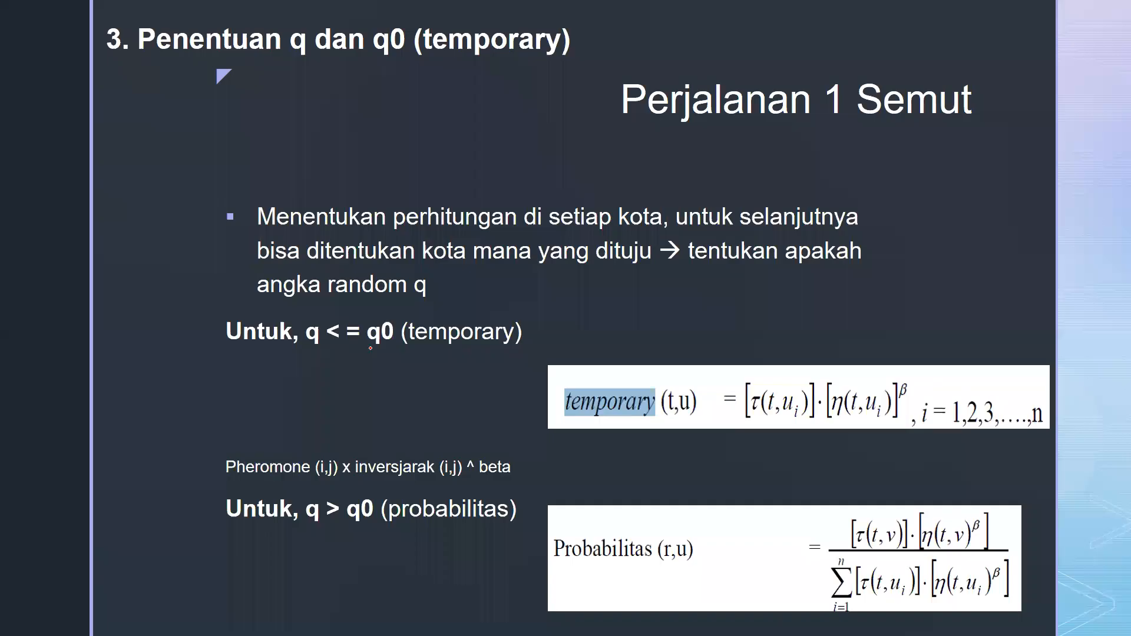
{"action": "mouse_move", "coordinate": [228, 360]}
{"action": "left_mouse_down"}
{"action": "mouse_move", "coordinate": [491, 360]}
{"action": "mouse_move", "coordinate": [542, 306]}
{"action": "mouse_move", "coordinate": [219, 328]}
{"action": "left_mouse_up"}
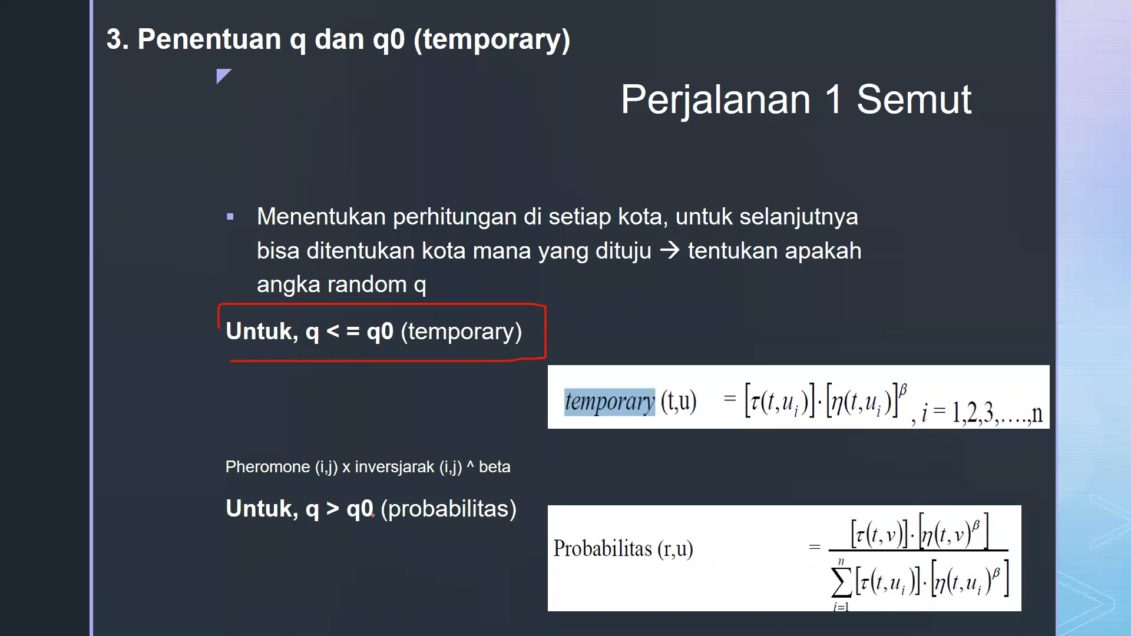
{"action": "mouse_move", "coordinate": [235, 530]}
{"action": "left_mouse_down"}
{"action": "mouse_move", "coordinate": [574, 539]}
{"action": "mouse_move", "coordinate": [378, 478]}
{"action": "mouse_move", "coordinate": [276, 485]}
{"action": "left_mouse_up"}
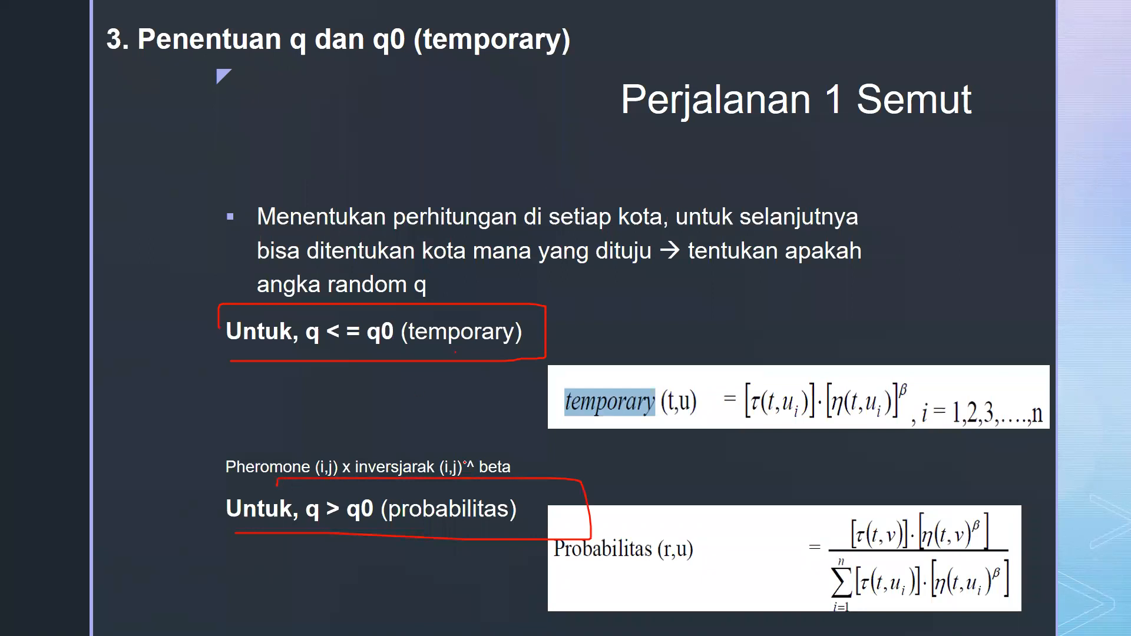
Switch back to the Excel template and compare the Temporary and Probabilitas rows with the q <= q0 test in B4
{"action": "key", "text": "alt+Tab"}
{"action": "left_click_drag", "start_coordinate": [199, 179], "coordinate": [362, 183]}
{"action": "left_click_drag", "start_coordinate": [194, 192], "coordinate": [351, 203]}
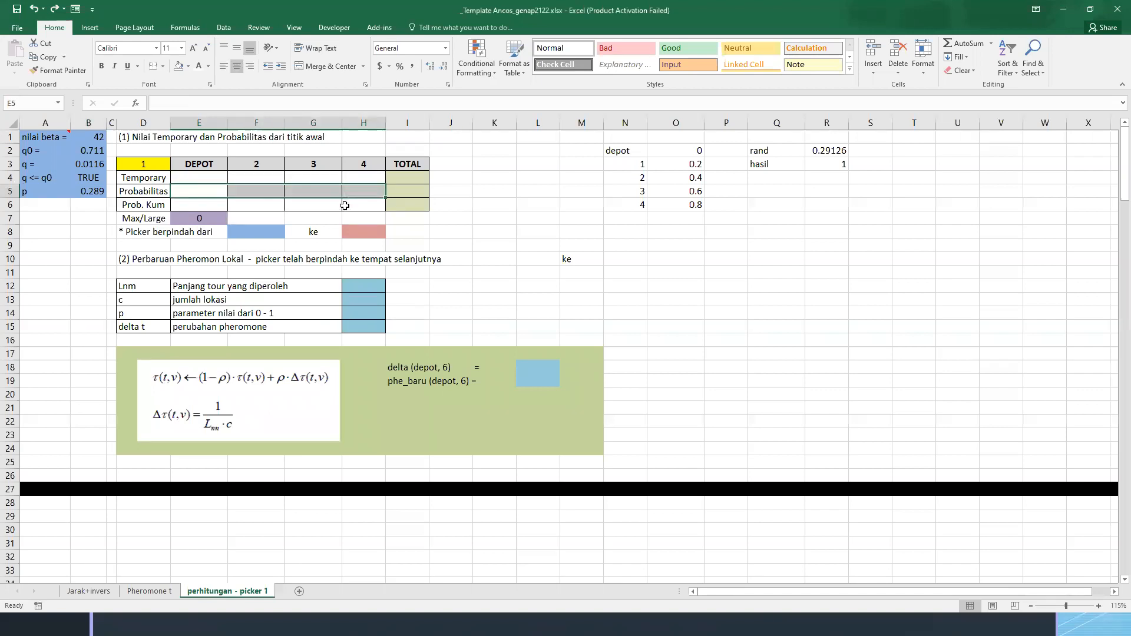
{"action": "left_click", "coordinate": [459, 223]}
{"action": "left_click", "coordinate": [156, 181]}
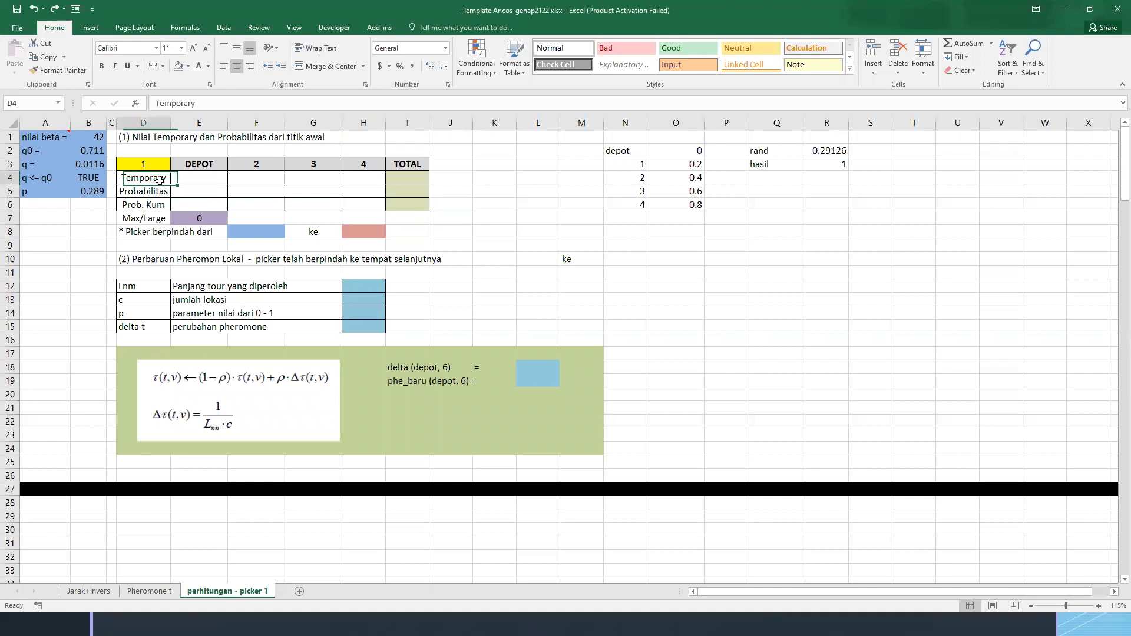
{"action": "left_click", "coordinate": [90, 180]}
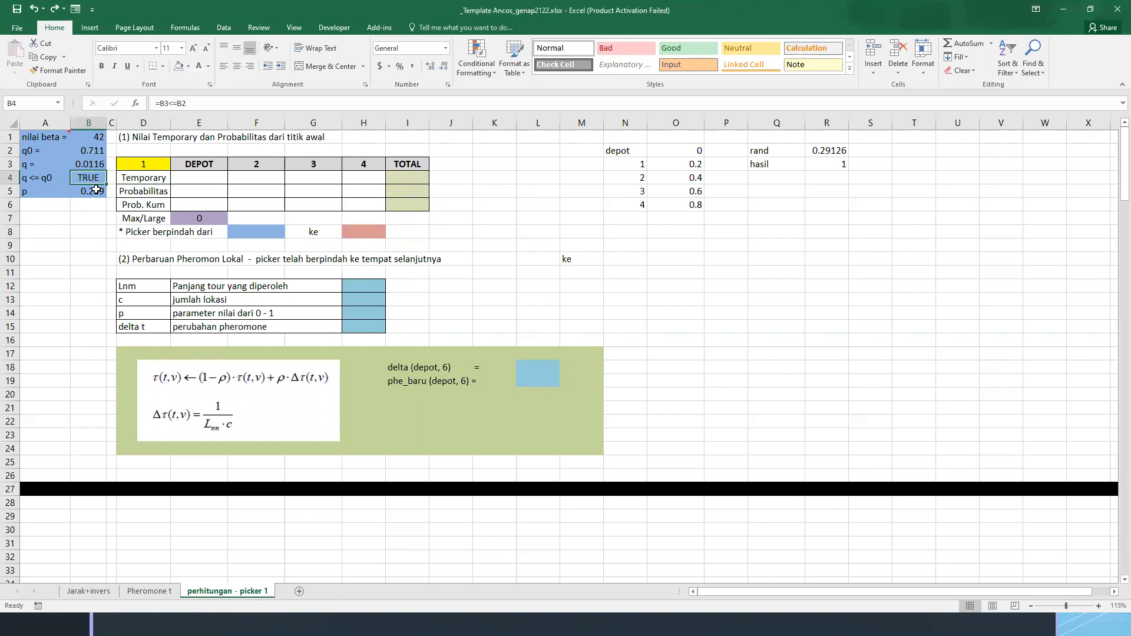
{"action": "left_click", "coordinate": [194, 178]}
Fill the Temporary label cell D4 with red to mark it as the calculation in use
{"action": "left_click", "coordinate": [142, 176]}
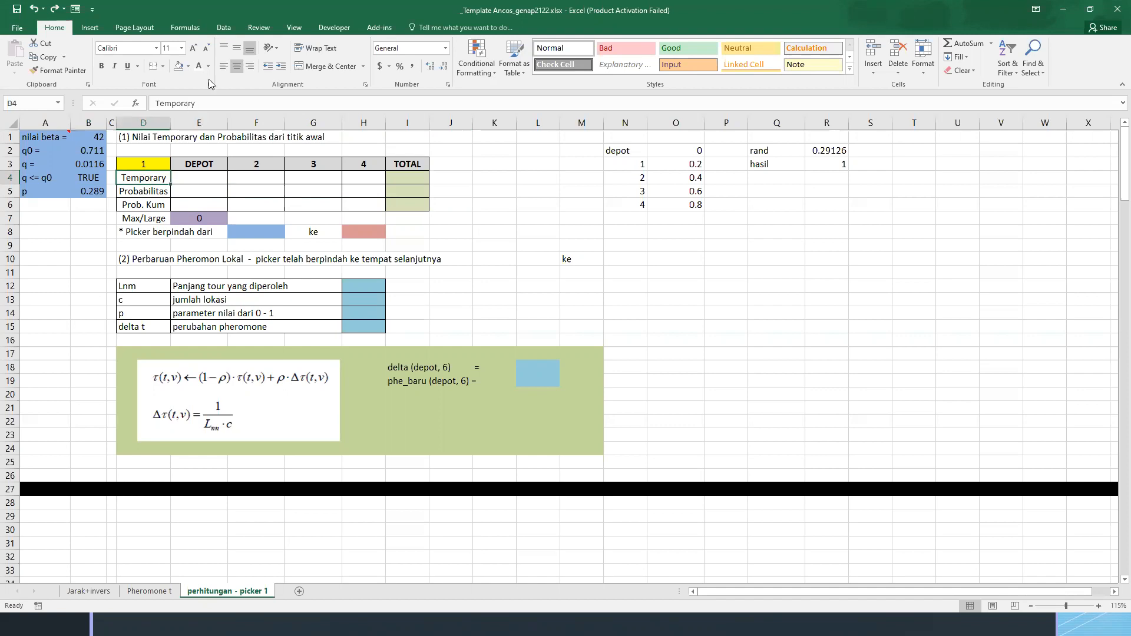
{"action": "left_click", "coordinate": [188, 66]}
{"action": "left_click", "coordinate": [191, 165]}
{"action": "key", "text": "Right"}
On the presentation slide, annotate the temporary formula in red: label the pheromone and inverse distance terms with arrows and circle the beta exponent
{"action": "key", "text": "alt+Tab"}
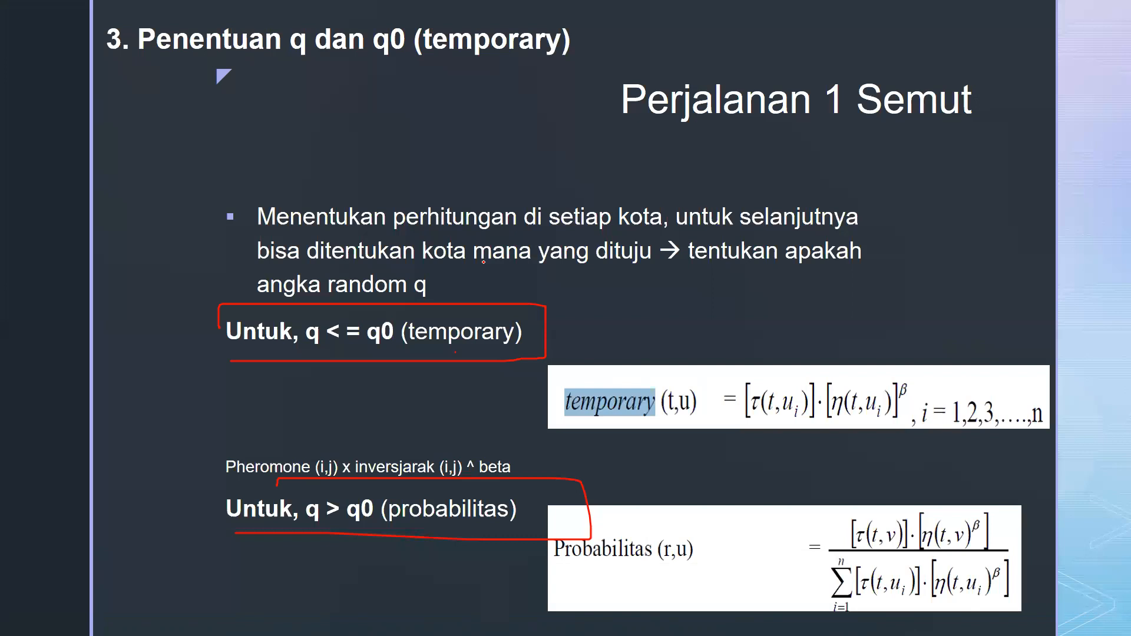
{"action": "left_click_drag", "start_coordinate": [787, 328], "coordinate": [782, 376]}
{"action": "key", "text": "alt+Tab"}
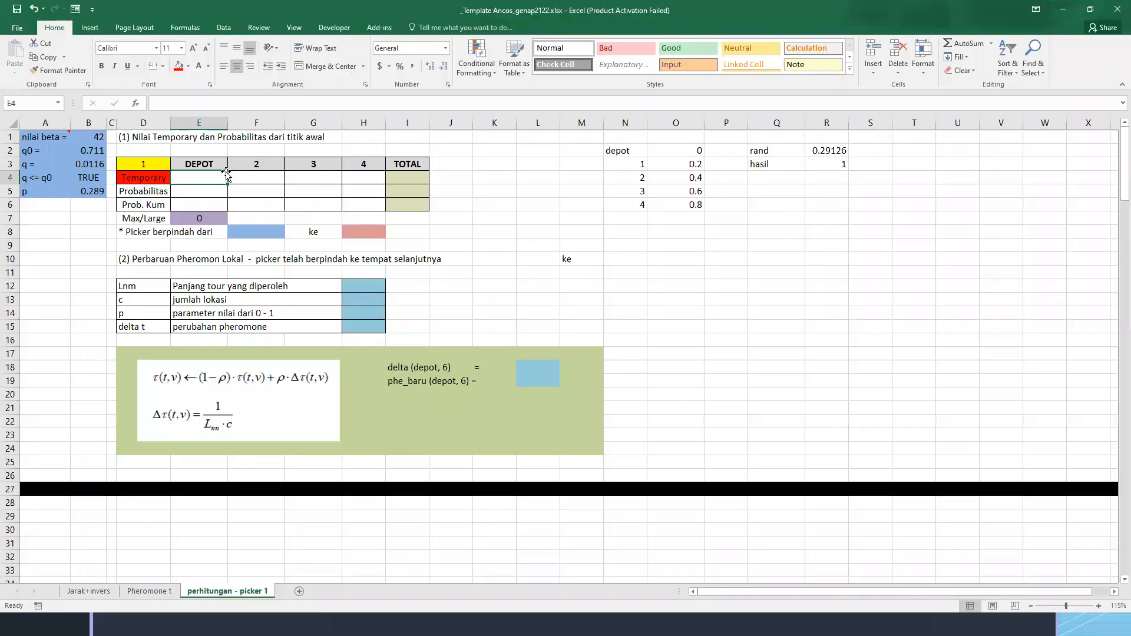
{"action": "key", "text": "alt+Tab"}
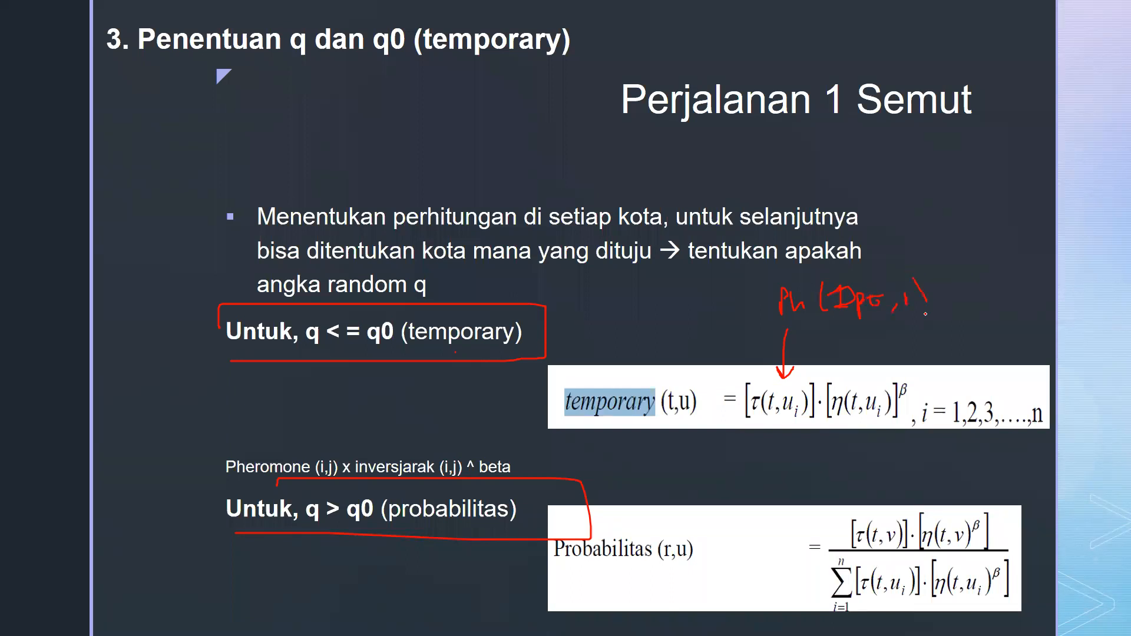
{"action": "left_click_drag", "start_coordinate": [862, 381], "coordinate": [996, 326]}
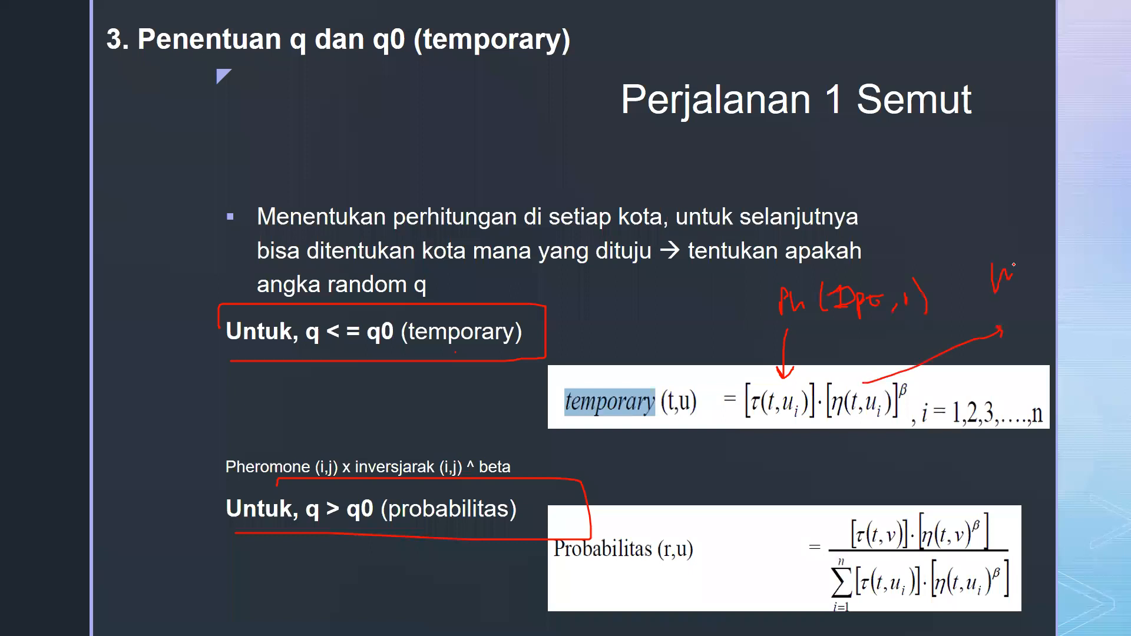
{"action": "mouse_move", "coordinate": [1054, 285]}
{"action": "left_mouse_down"}
{"action": "mouse_move", "coordinate": [1070, 284]}
{"action": "mouse_move", "coordinate": [1073, 333]}
{"action": "left_mouse_up"}
{"action": "left_click_drag", "start_coordinate": [910, 376], "coordinate": [909, 374]}
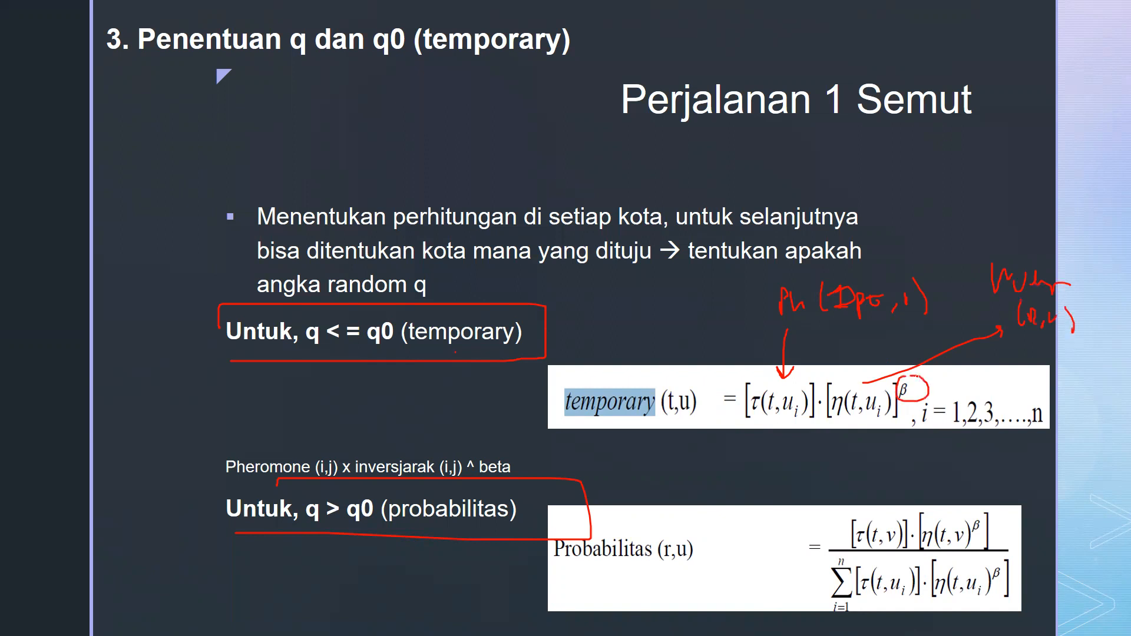
Return to the Excel template and look over the Temporary cells from DEPOT to location 4 (E4:H4)
{"action": "key", "text": "alt+Tab"}
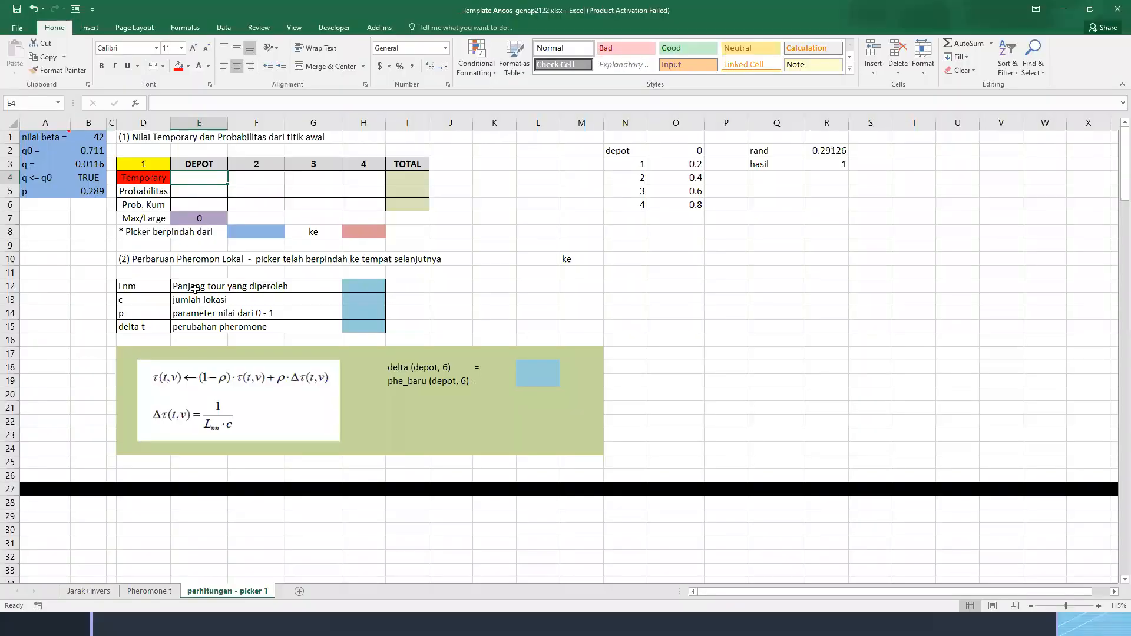
{"action": "left_click", "coordinate": [243, 177]}
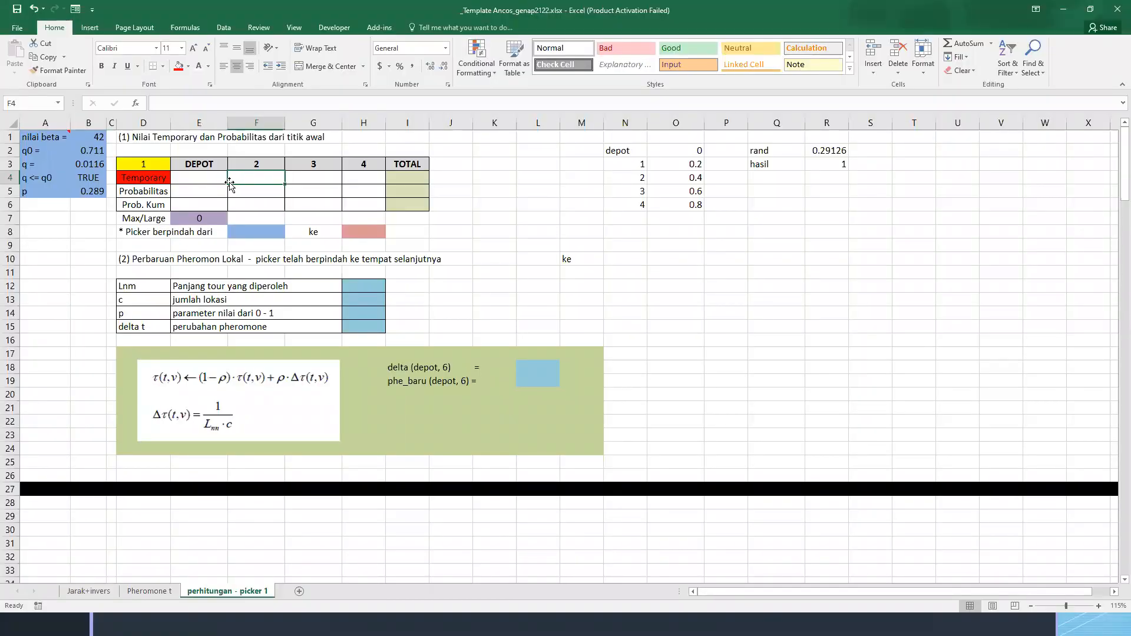
{"action": "left_click", "coordinate": [199, 179]}
{"action": "left_click_drag", "start_coordinate": [192, 182], "coordinate": [369, 185]}
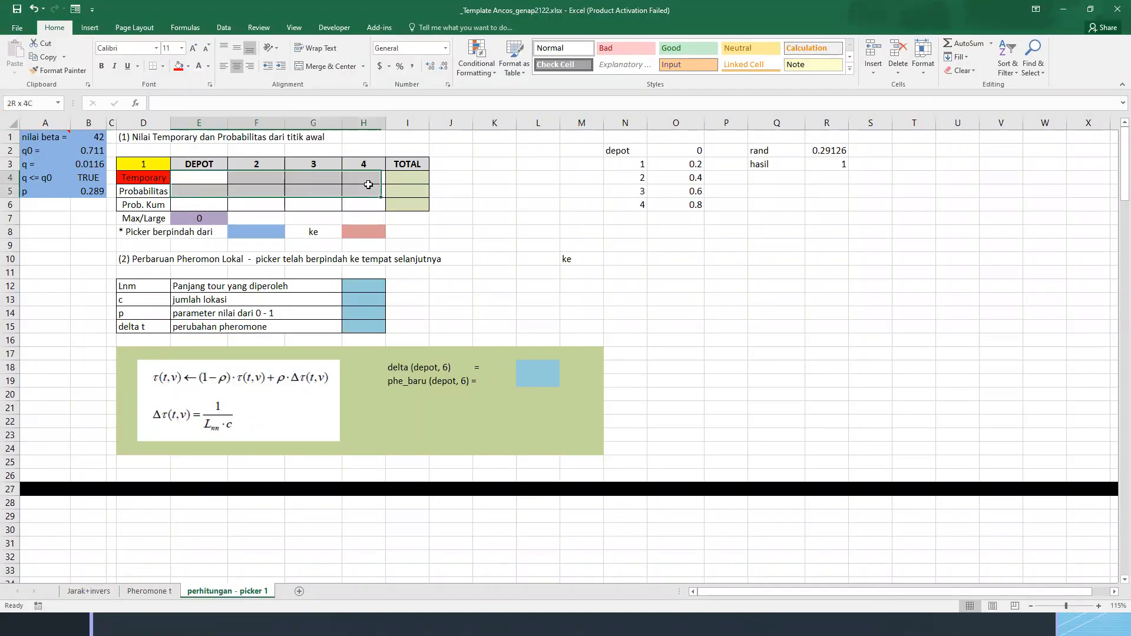
{"action": "left_click", "coordinate": [371, 179]}
{"action": "left_click", "coordinate": [194, 178]}
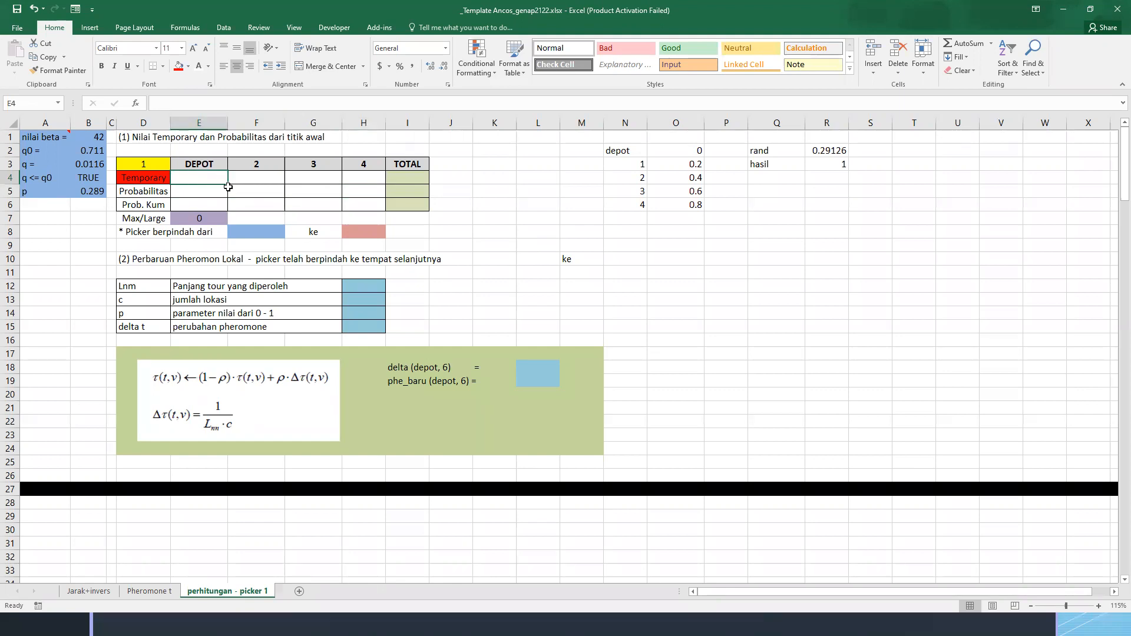
{"action": "type", "text": "="}
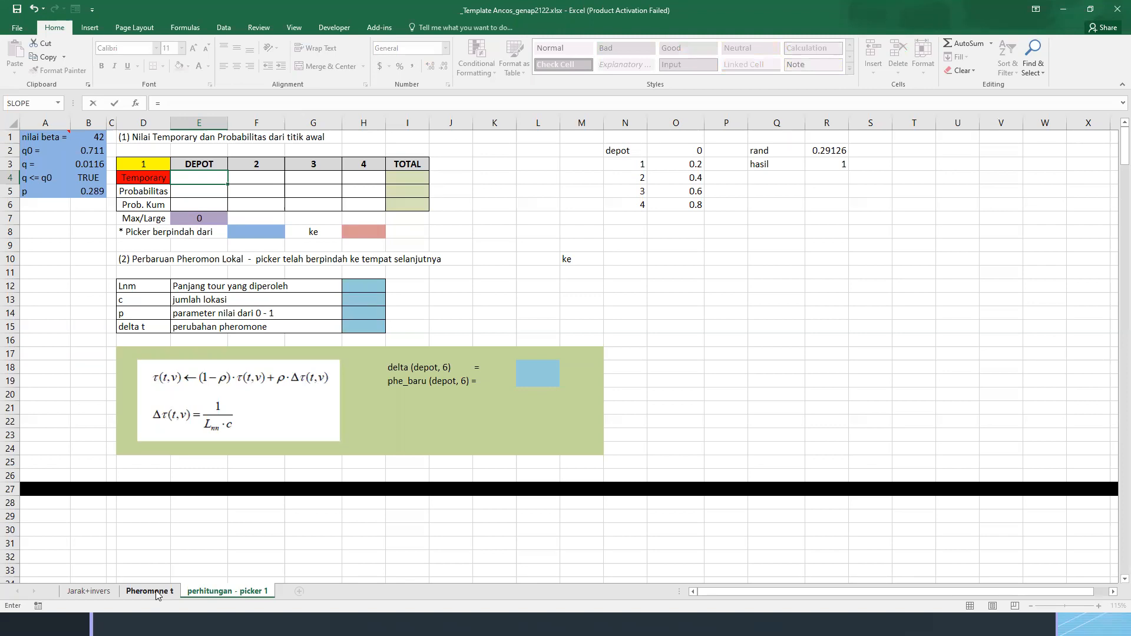
{"action": "left_click", "coordinate": [150, 592]}
{"action": "key", "text": "Escape"}
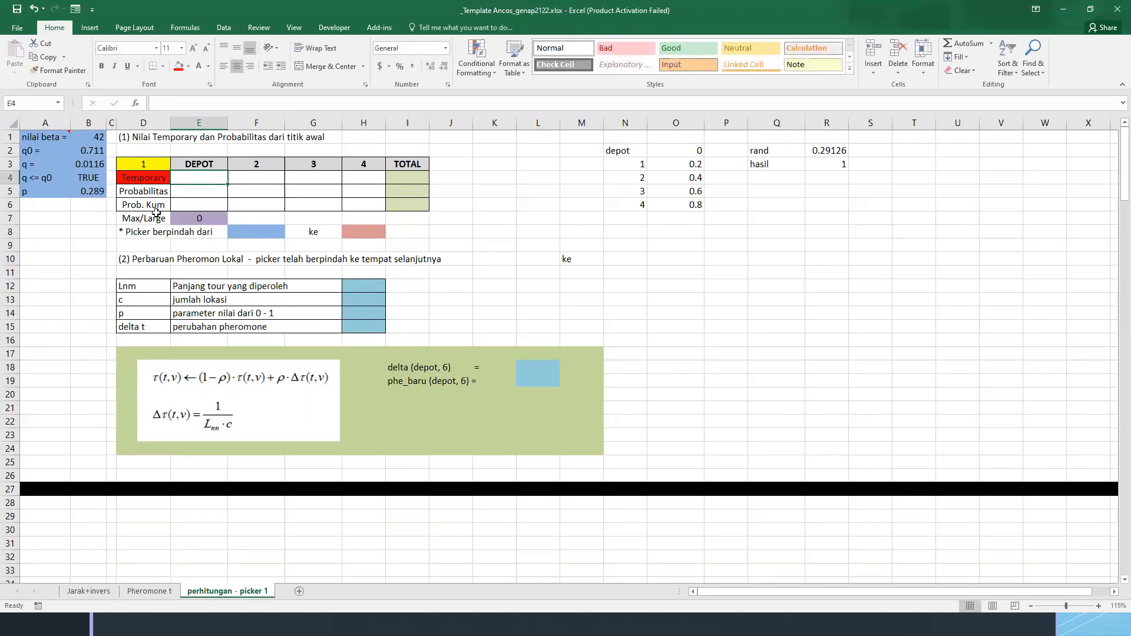
Check the DEPOT column of the Temporary row and examine the depot row values (C3:F3) in the Pheromone t sheet
{"action": "left_click", "coordinate": [192, 165]}
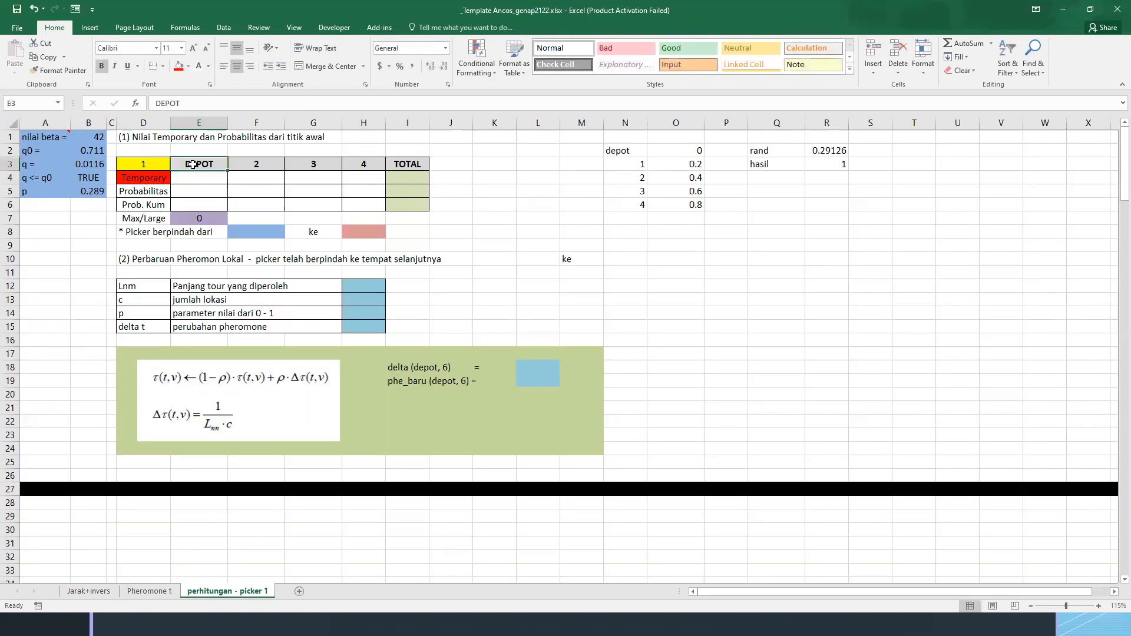
{"action": "left_click", "coordinate": [190, 178]}
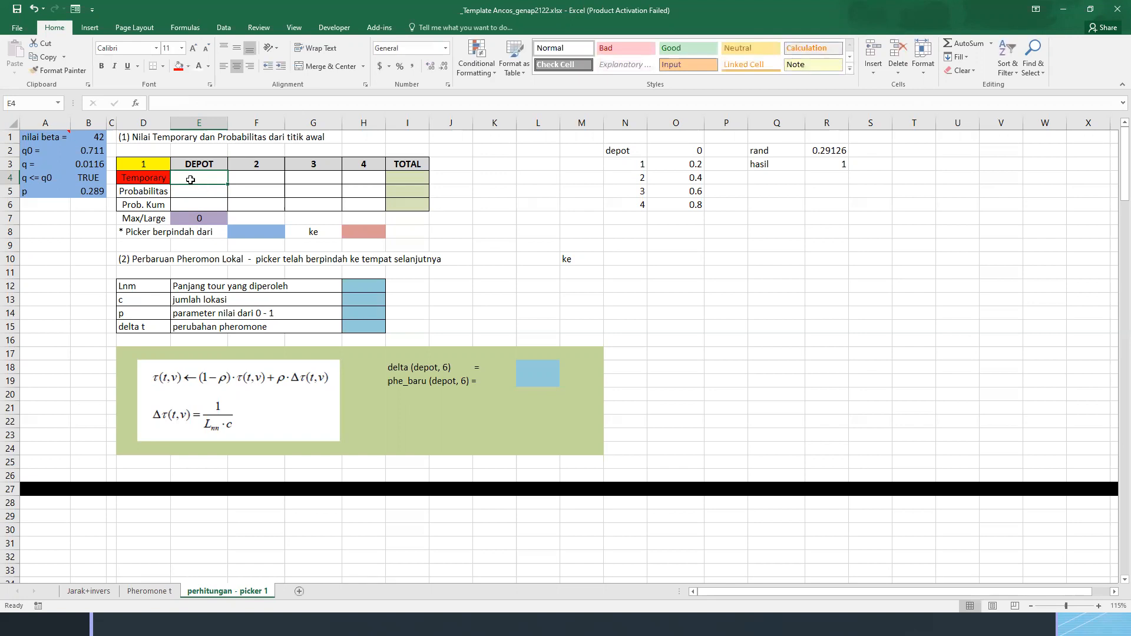
{"action": "left_click", "coordinate": [150, 591]}
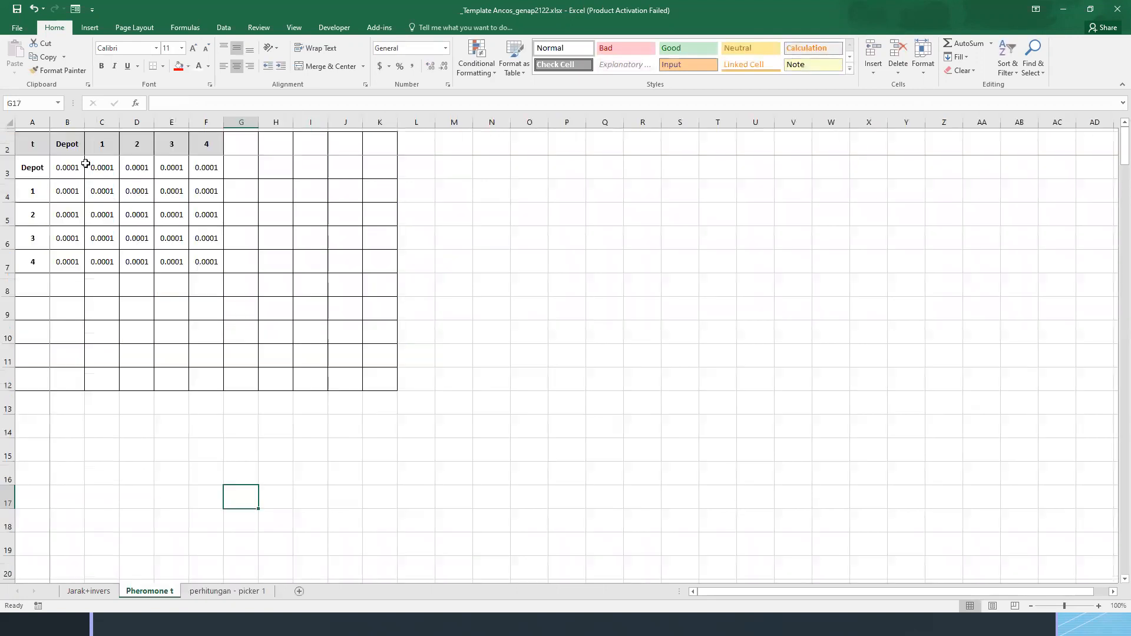
{"action": "left_click", "coordinate": [63, 148]}
{"action": "left_click_drag", "start_coordinate": [89, 167], "coordinate": [206, 170]}
{"action": "key", "text": "ctrl+v"}
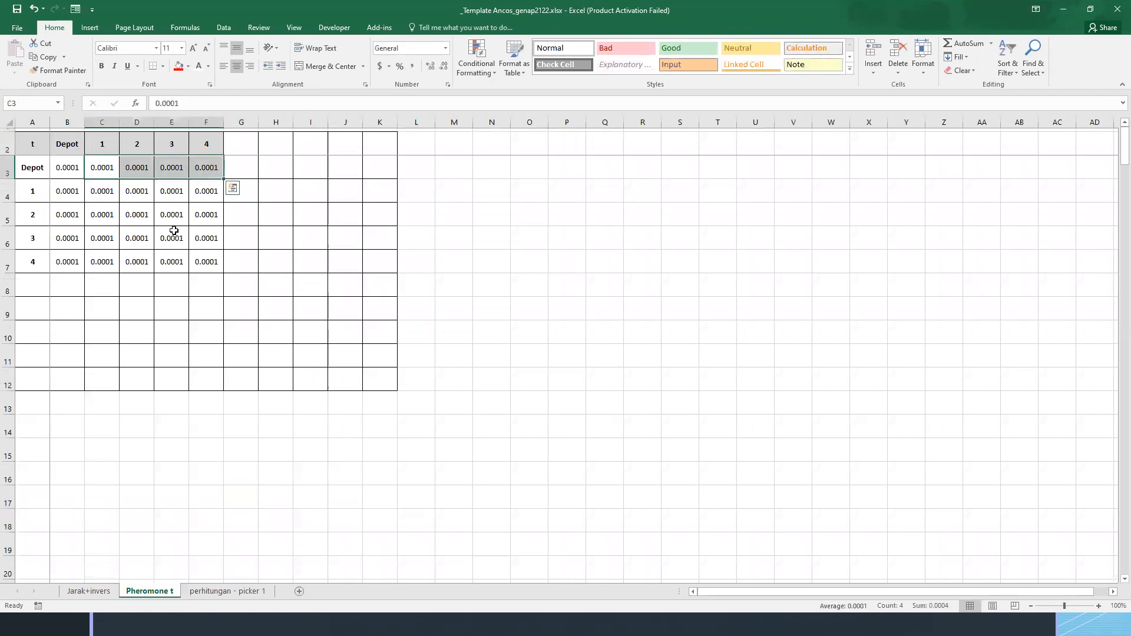
{"action": "left_click", "coordinate": [227, 592]}
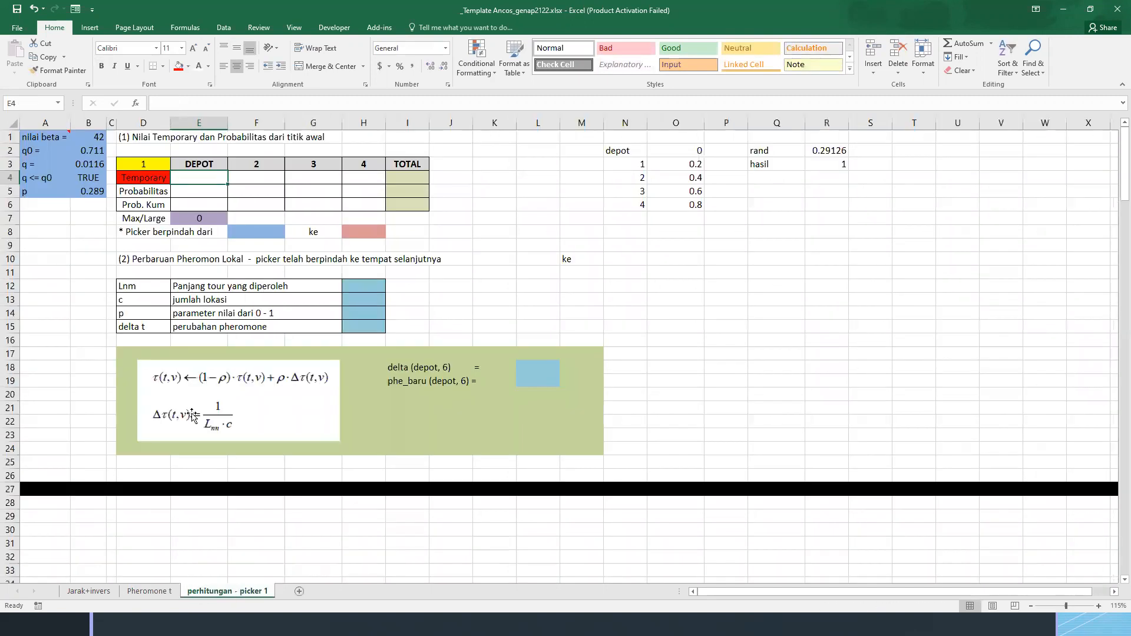
{"action": "type", "text": "="}
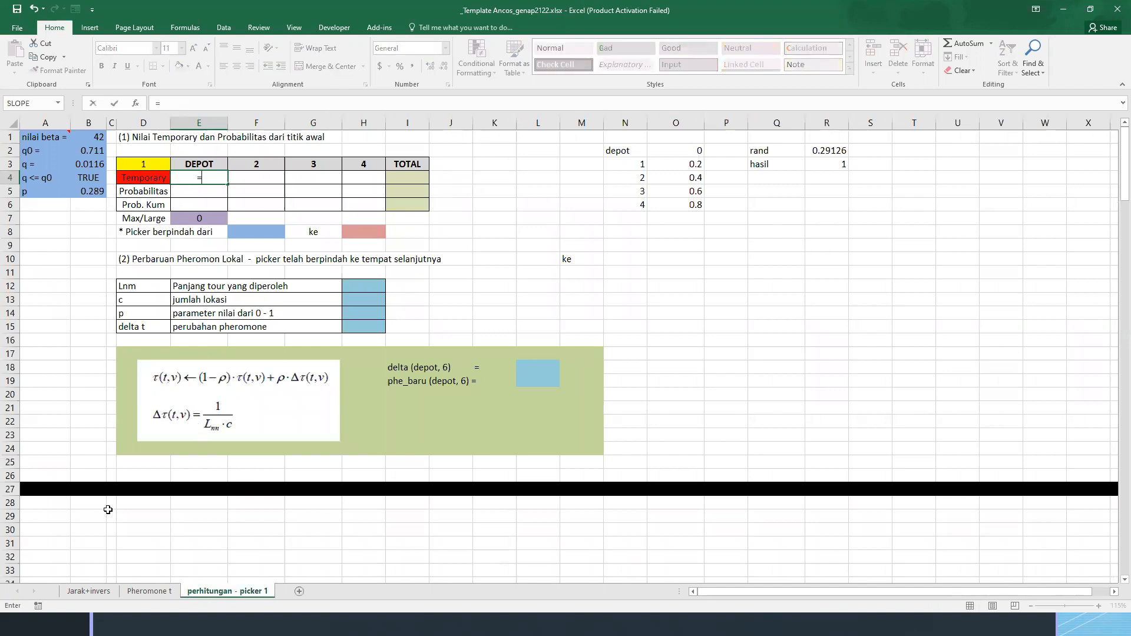
{"action": "left_click", "coordinate": [149, 591]}
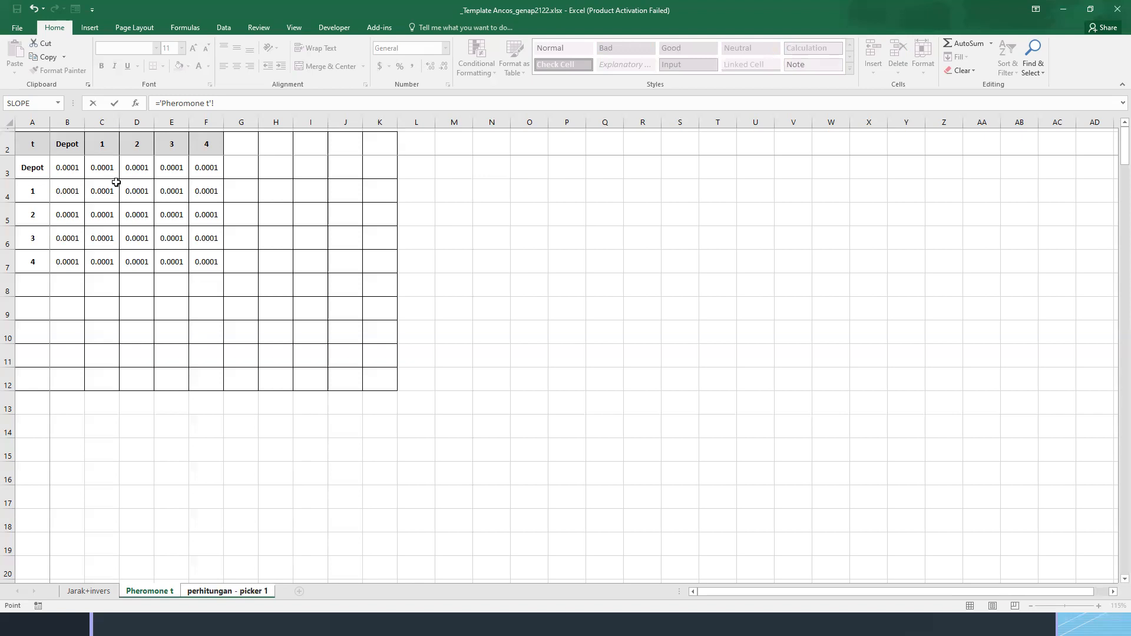
{"action": "key", "text": "Escape"}
Set the diagonal of the Pheromone t matrix (B3, C4, D5, E6 and F7) to 0
{"action": "left_click", "coordinate": [150, 590]}
{"action": "left_click", "coordinate": [72, 166]}
{"action": "type", "text": "0"}
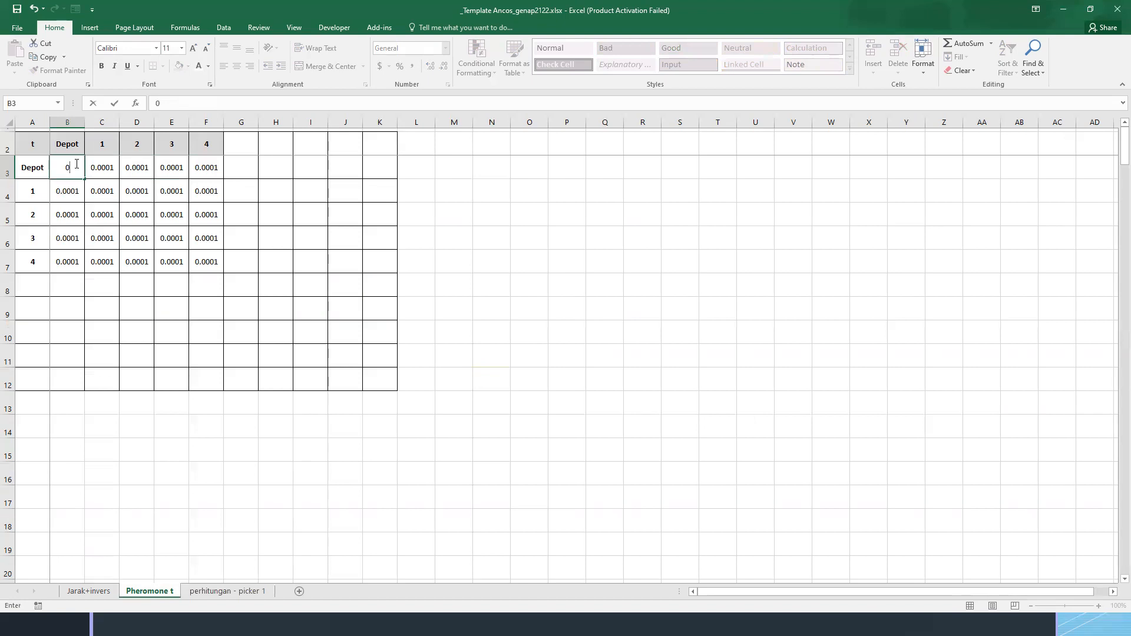
{"action": "key", "text": "Return"}
{"action": "type", "text": "0"}
{"action": "key", "text": "Down"}
{"action": "key", "text": "Right"}
{"action": "type", "text": "0"}
{"action": "key", "text": "Down"}
{"action": "key", "text": "Right"}
{"action": "type", "text": "0"}
{"action": "key", "text": "Down"}
{"action": "key", "text": "Right"}
{"action": "type", "text": "0"}
{"action": "key", "text": "Down"}
{"action": "key", "text": "Right"}
{"action": "key", "text": "Up"}
{"action": "key", "text": "Left"}
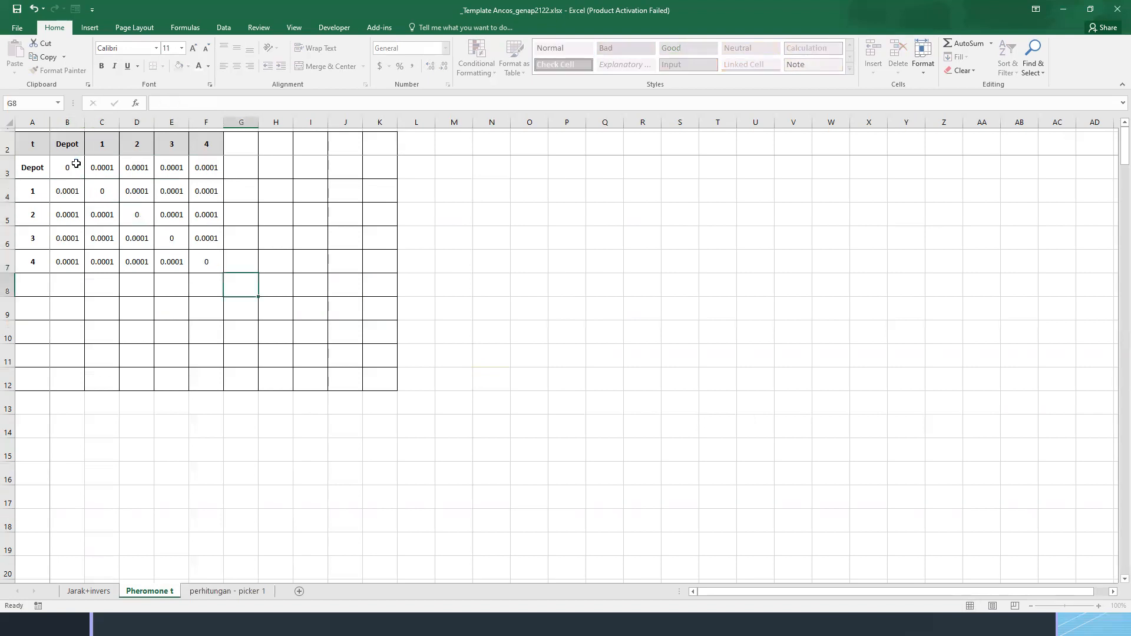
In E4 of the picker 1 sheet, enter the DEPOT temporary formula: 'Pheromone t'!B4 times 'Jarak+invers'!P3 raised to beta in B1
{"action": "left_click", "coordinate": [224, 591]}
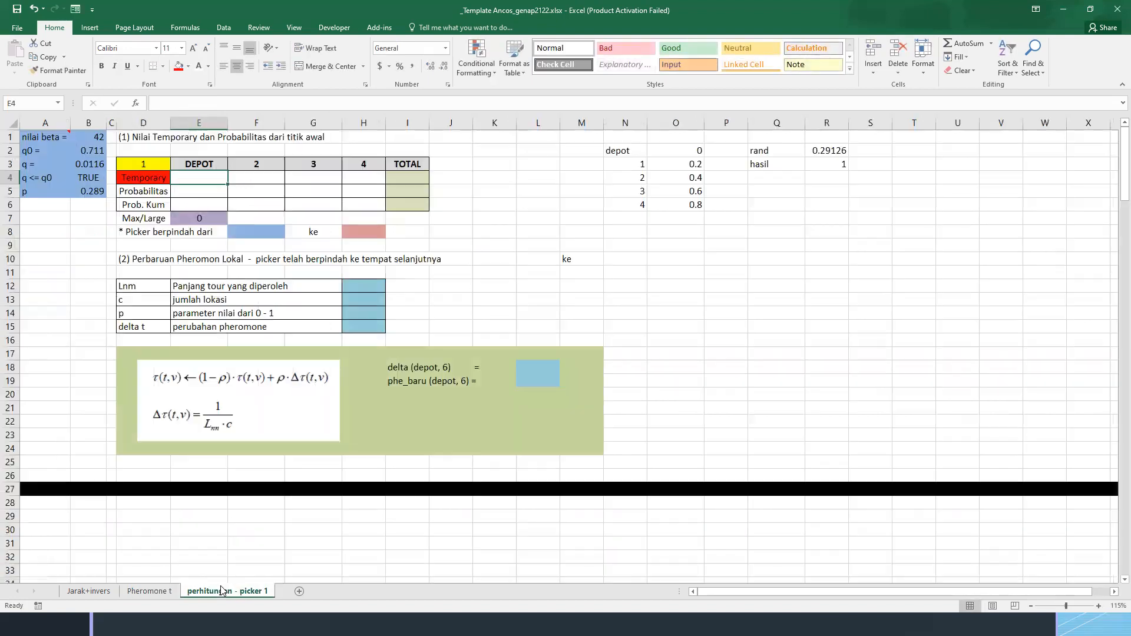
{"action": "type", "text": "="}
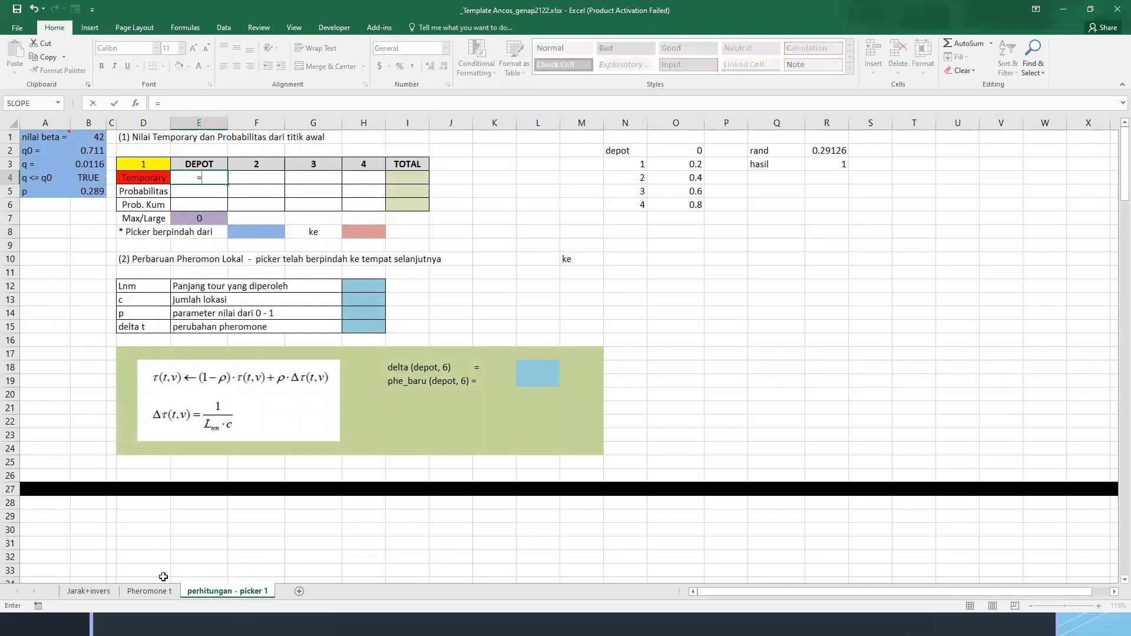
{"action": "left_click", "coordinate": [149, 591]}
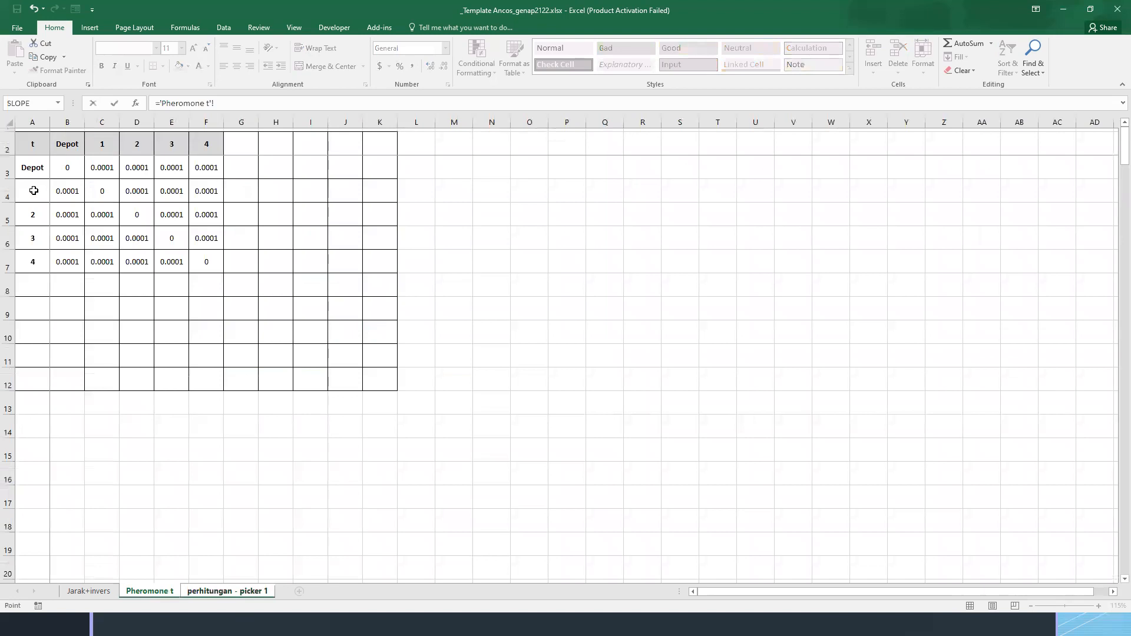
{"action": "left_click", "coordinate": [69, 190]}
{"action": "type", "text": "*"}
{"action": "left_click", "coordinate": [96, 594]}
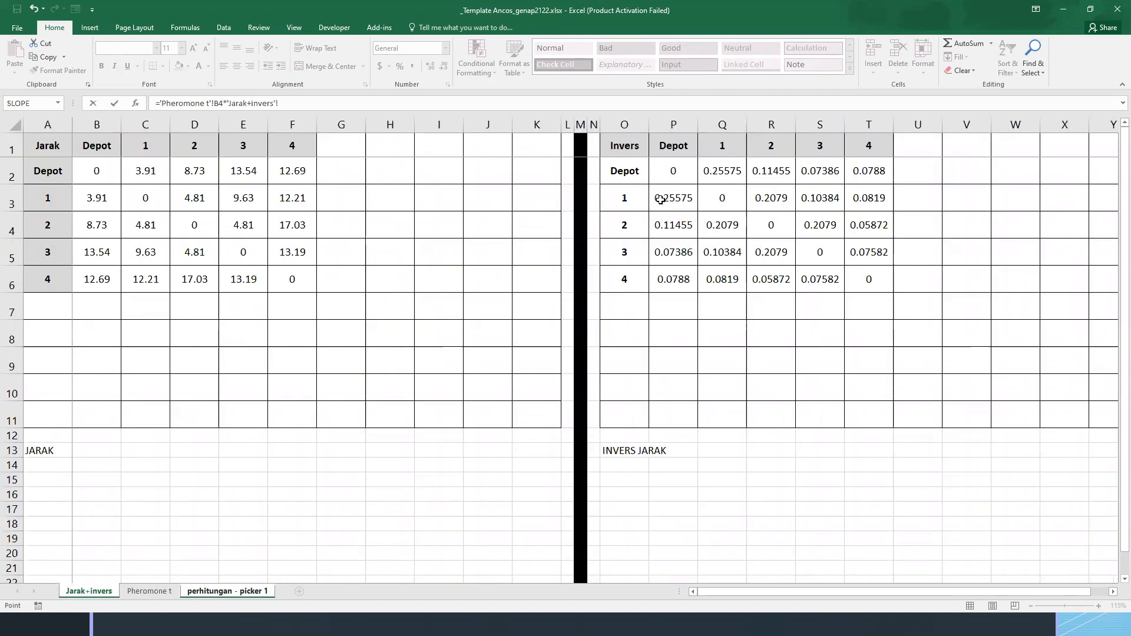
{"action": "left_click", "coordinate": [672, 200]}
{"action": "type", "text": "^"}
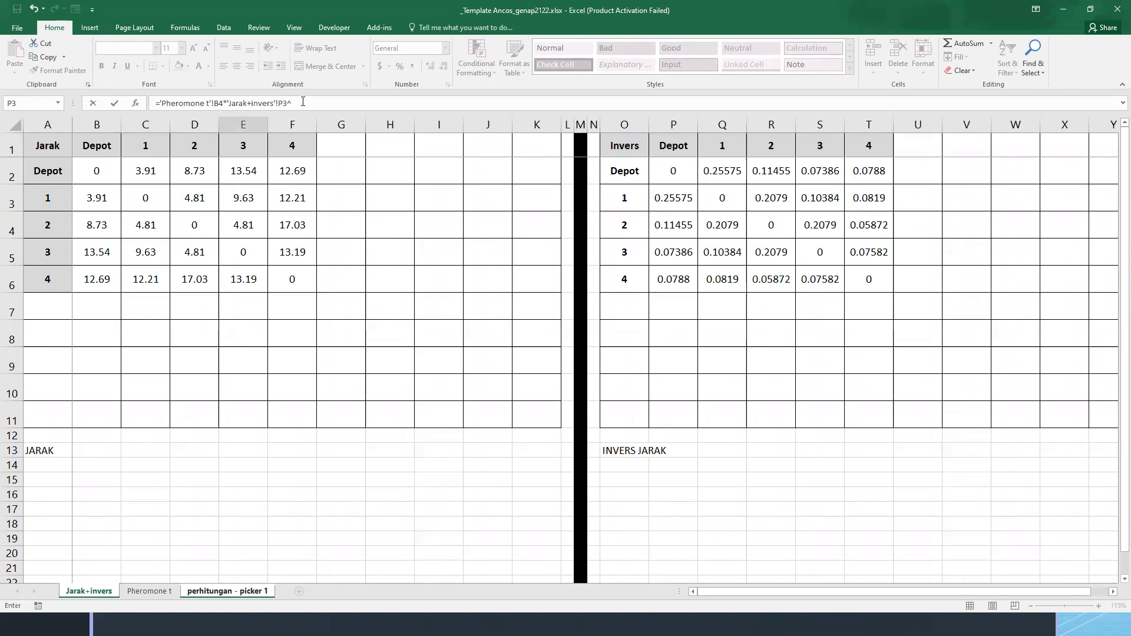
{"action": "left_click", "coordinate": [248, 592]}
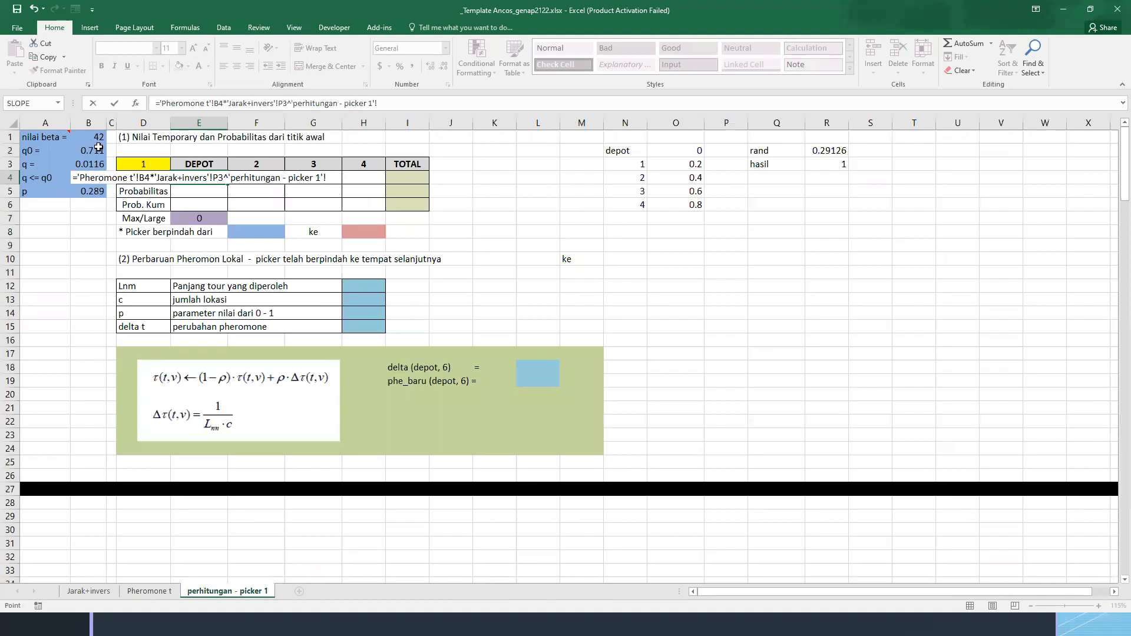
{"action": "left_click", "coordinate": [98, 137]}
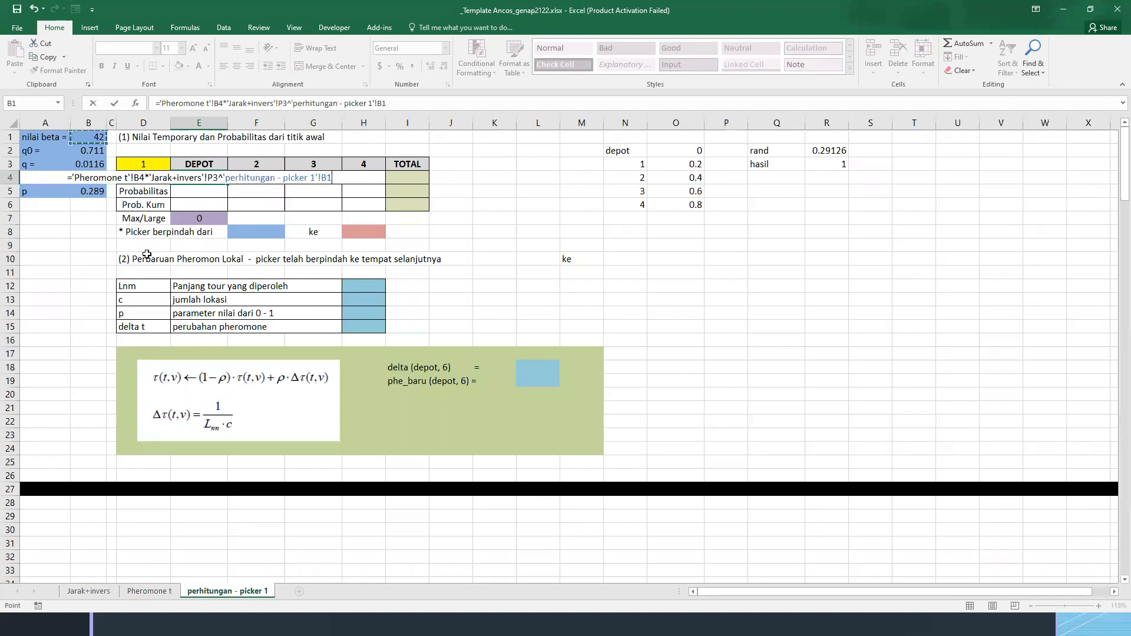
{"action": "key", "text": "Return"}
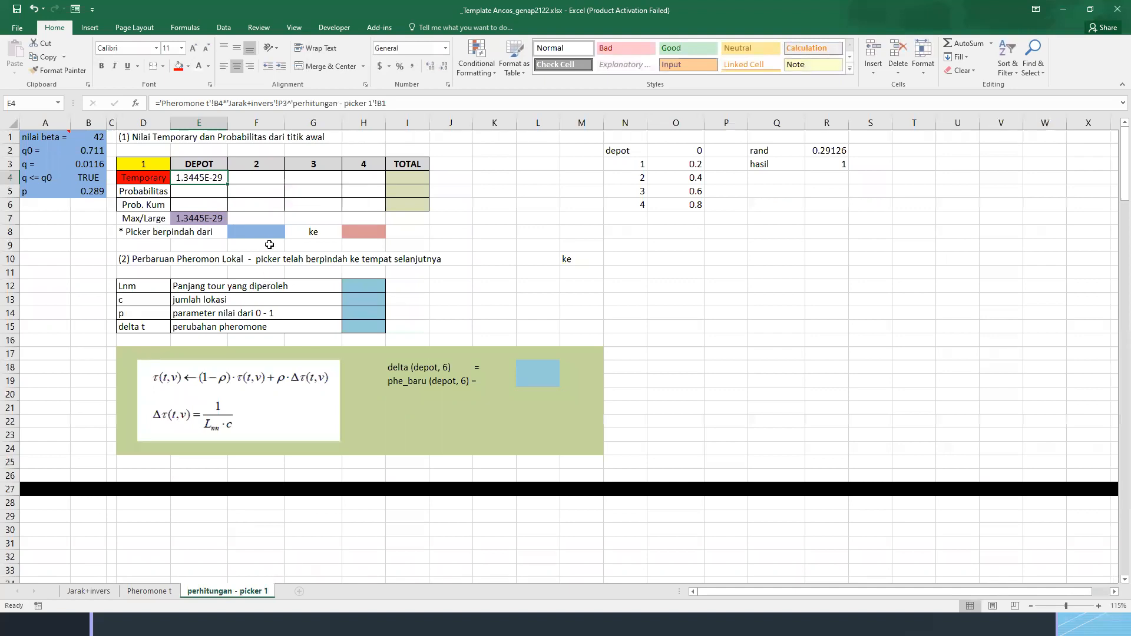
Review the temporary formula in E4 and examine cells B4 and C4 of location 1's row in the Pheromone t sheet
{"action": "left_click", "coordinate": [235, 178]}
{"action": "left_click", "coordinate": [194, 176]}
{"action": "left_click", "coordinate": [240, 177]}
{"action": "left_click", "coordinate": [208, 177]}
{"action": "left_click", "coordinate": [144, 591]}
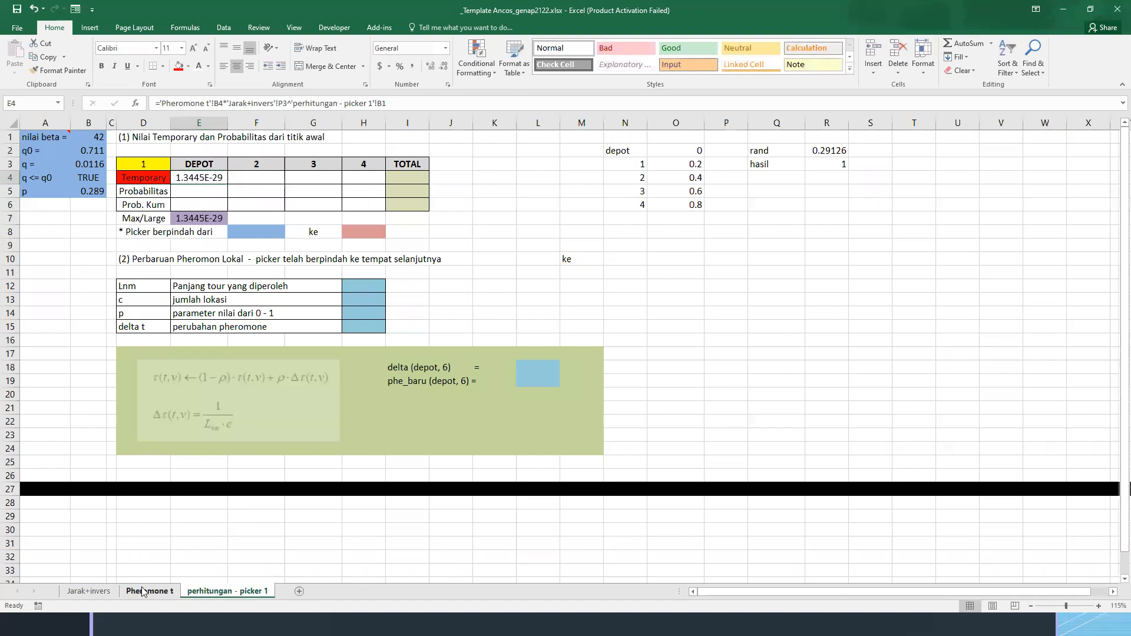
{"action": "left_click", "coordinate": [77, 196]}
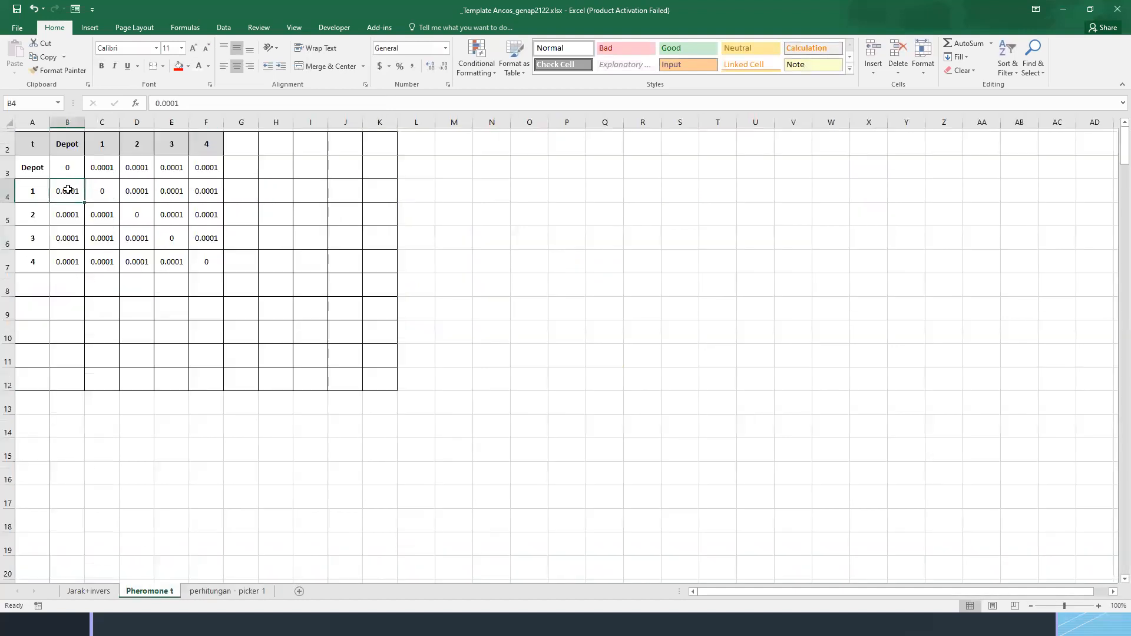
{"action": "left_click", "coordinate": [104, 187]}
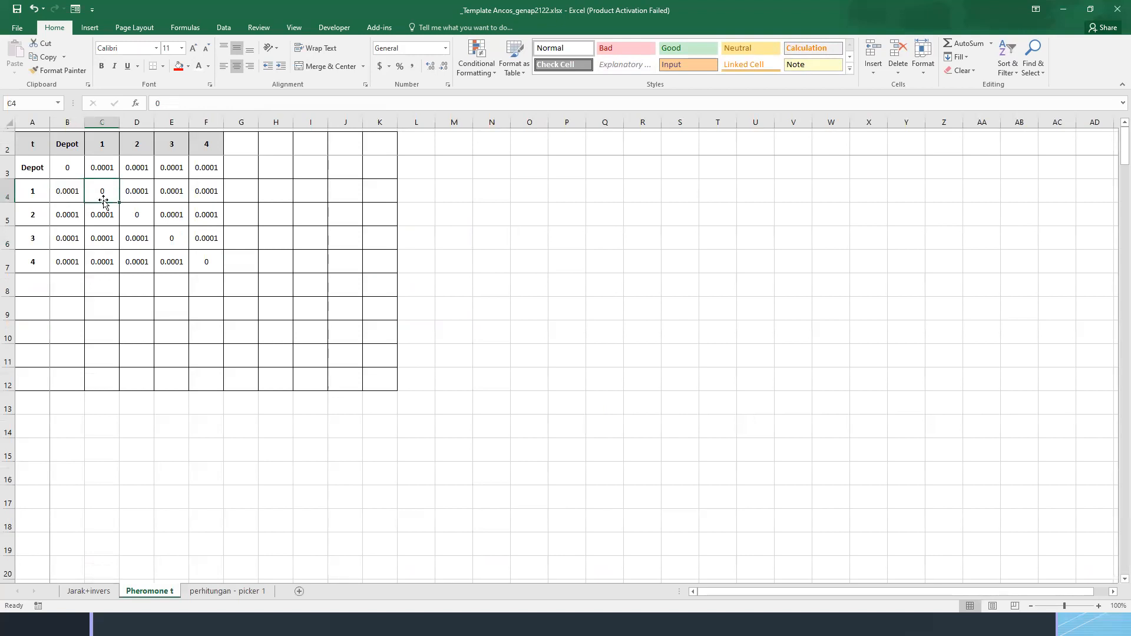
{"action": "left_click", "coordinate": [220, 592]}
{"action": "left_click", "coordinate": [248, 179]}
{"action": "type", "text": "="}
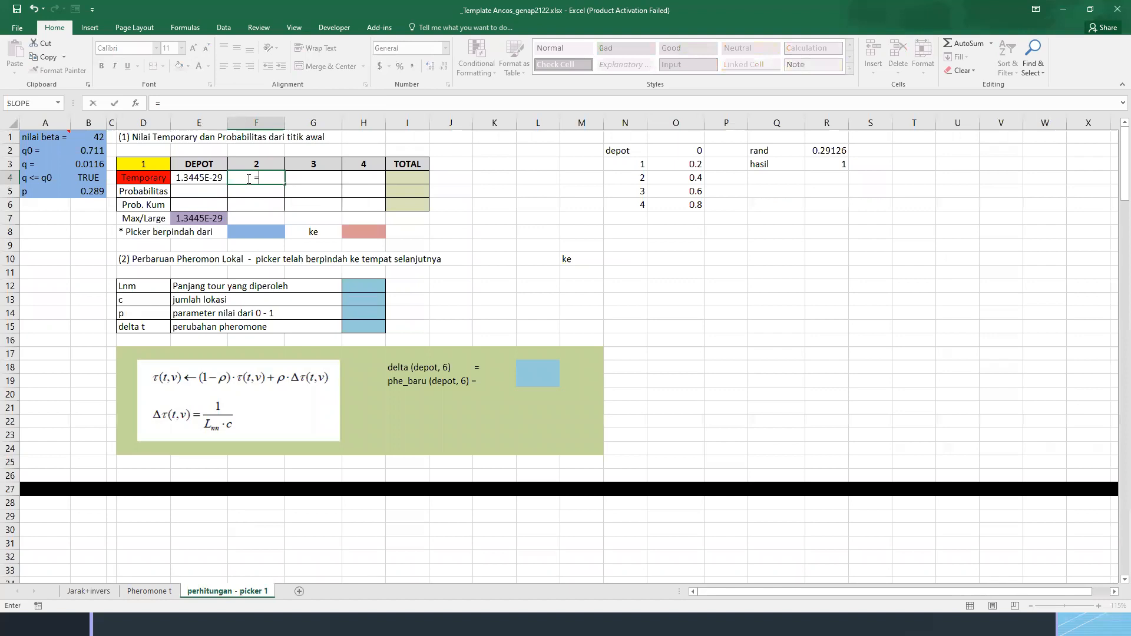
{"action": "left_click", "coordinate": [149, 591]}
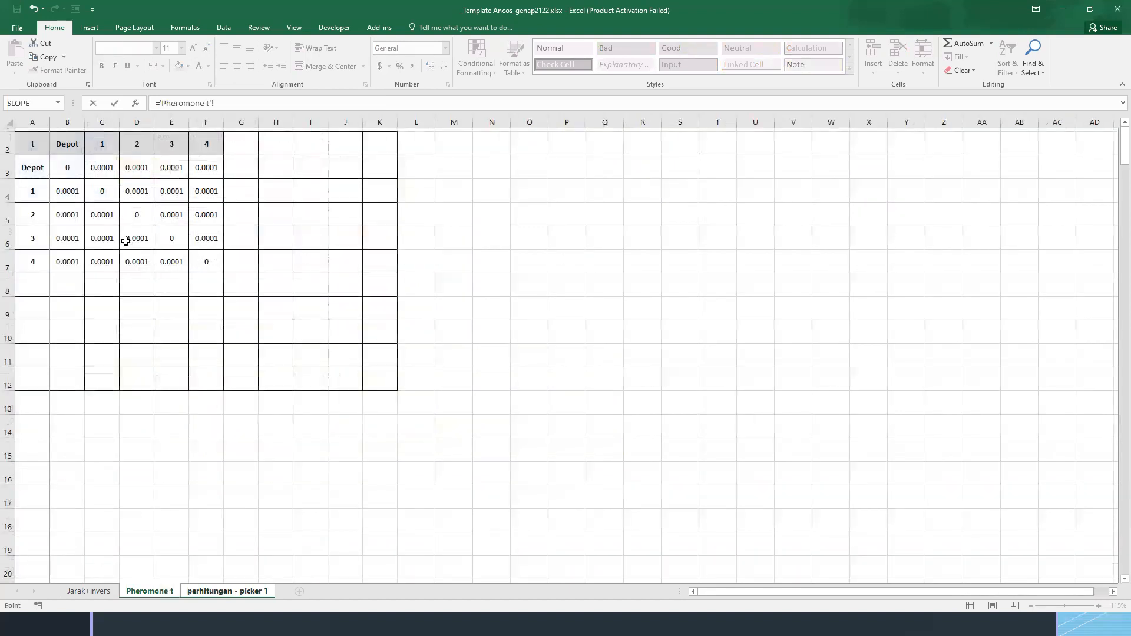
{"action": "left_click", "coordinate": [133, 192]}
{"action": "type", "text": "*"}
{"action": "left_click", "coordinate": [110, 590]}
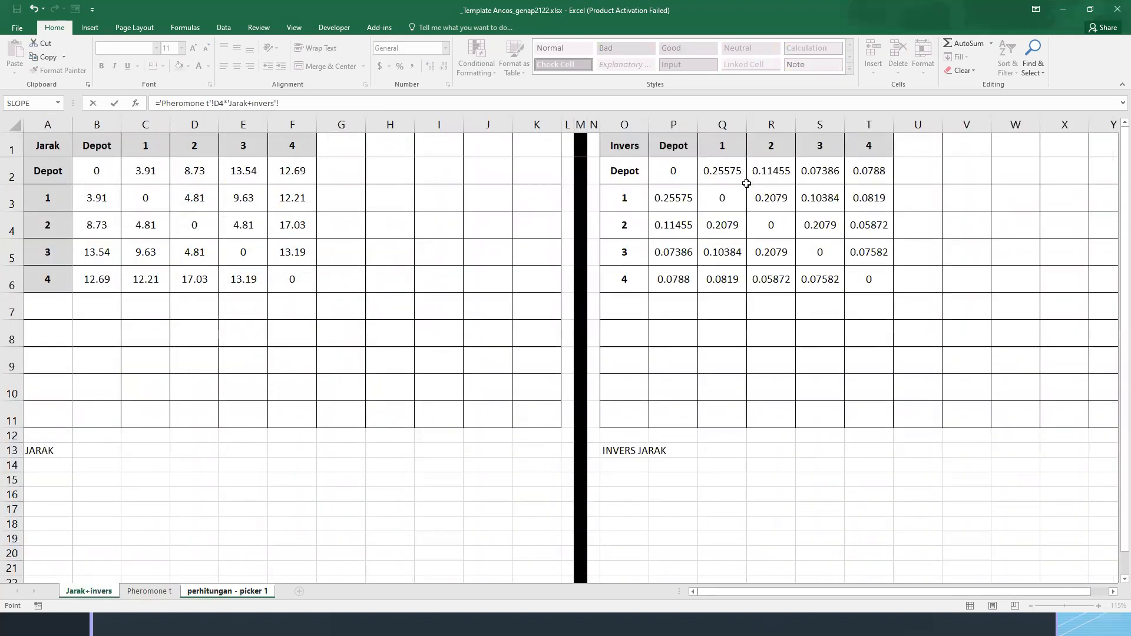
{"action": "type", "text": "pow"}
{"action": "key", "text": "Tab"}
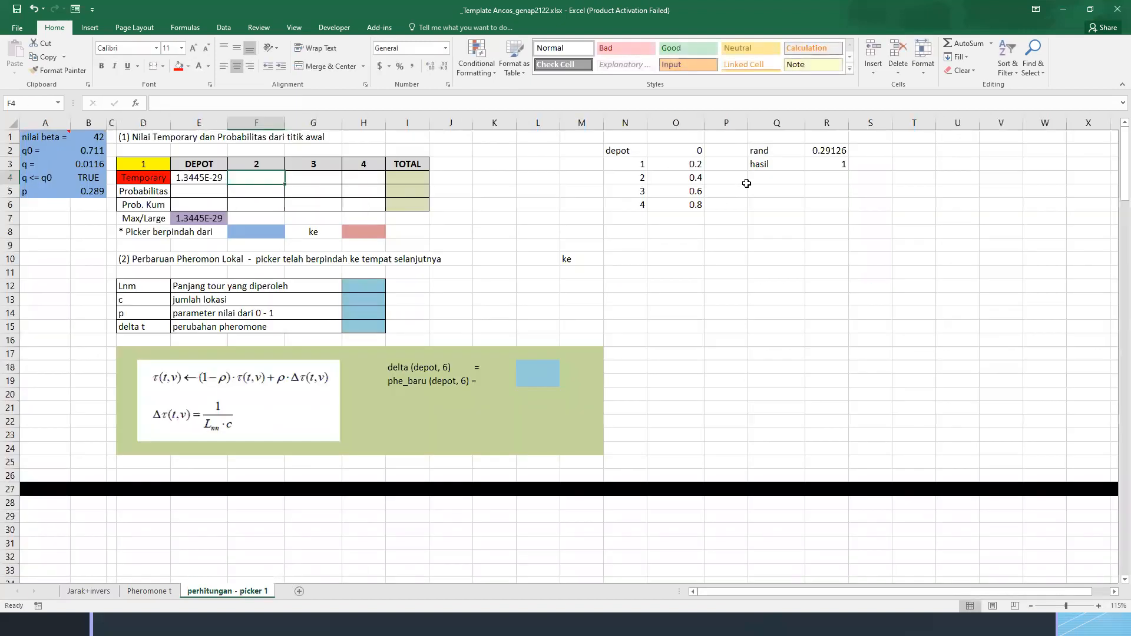
In F4, enter location 2's temporary formula: 'Pheromone t'!D4 times POWER of 'Jarak+invers'!R3 with beta as absolute reference $B$1
{"action": "type", "text": "='Pheromone t'!"}
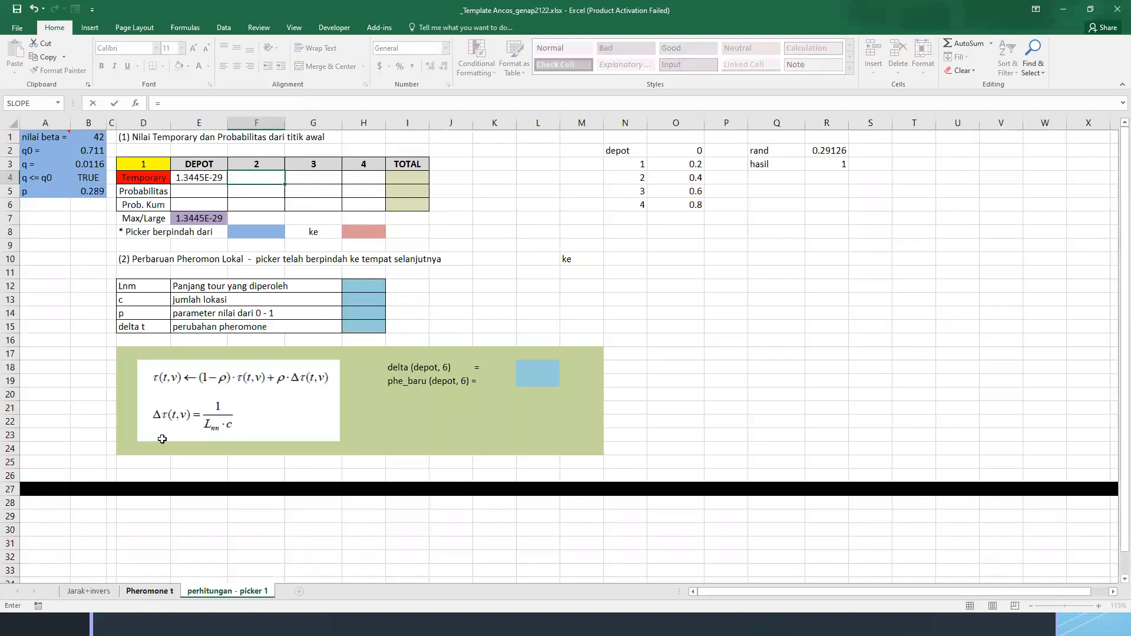
{"action": "left_click", "coordinate": [150, 591]}
{"action": "left_click", "coordinate": [135, 188]}
{"action": "type", "text": "*POWER("}
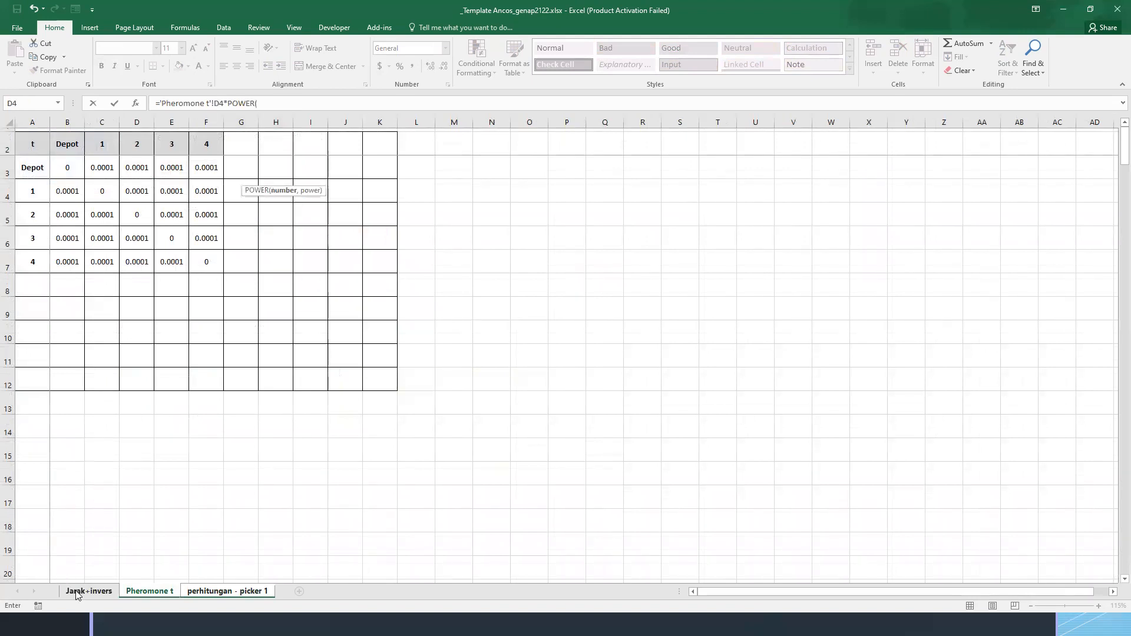
{"action": "left_click", "coordinate": [77, 592]}
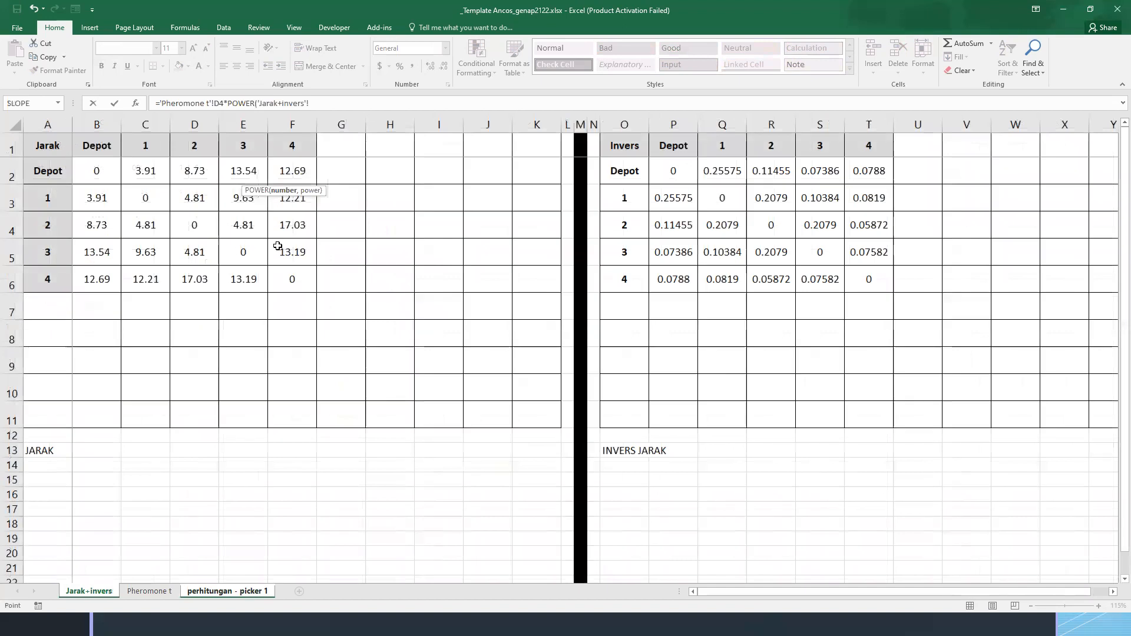
{"action": "left_click", "coordinate": [767, 194]}
{"action": "type", "text": ","}
{"action": "left_click", "coordinate": [228, 592]}
{"action": "left_click", "coordinate": [93, 139]}
{"action": "key", "text": "F4"}
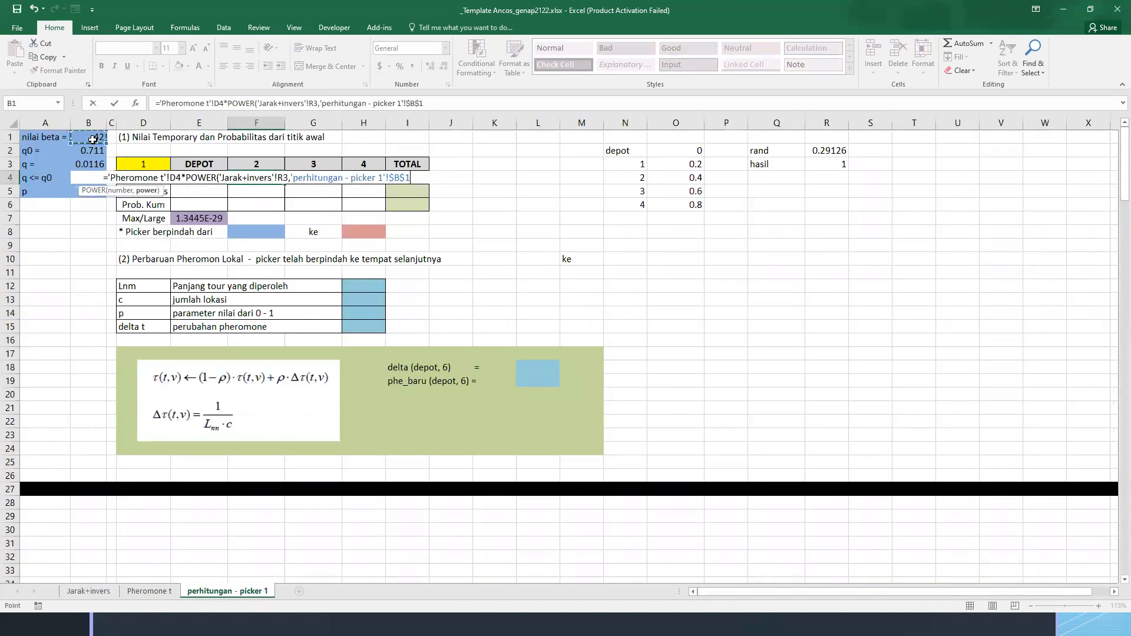
{"action": "key", "text": "Return"}
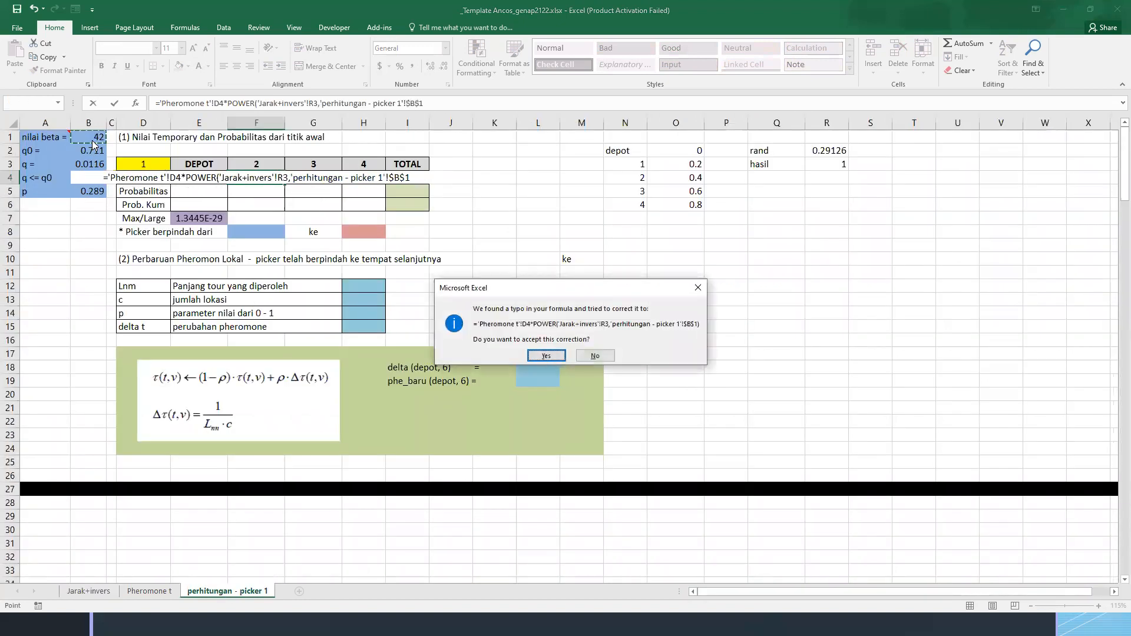
{"action": "key", "text": "Return"}
Copy the temporary formula from F4 across to G4:H4 for locations 3 and 4
{"action": "key", "text": "Up"}
{"action": "key", "text": "ctrl+c"}
{"action": "key", "text": "shift+Right"}
{"action": "key", "text": "shift+Right"}
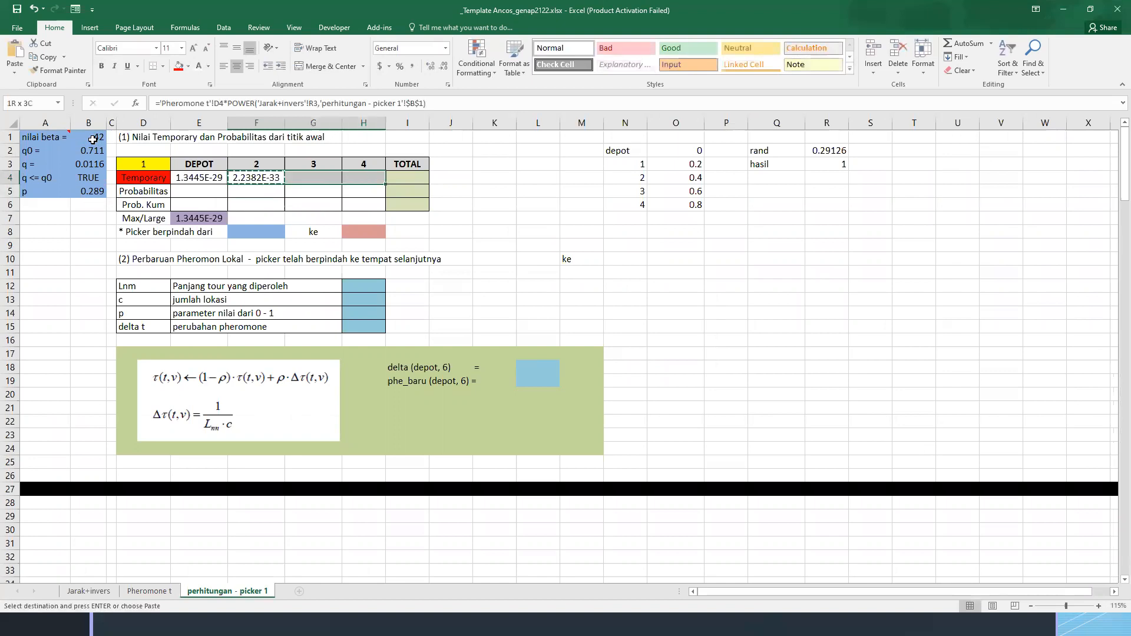
{"action": "key", "text": "ctrl+v"}
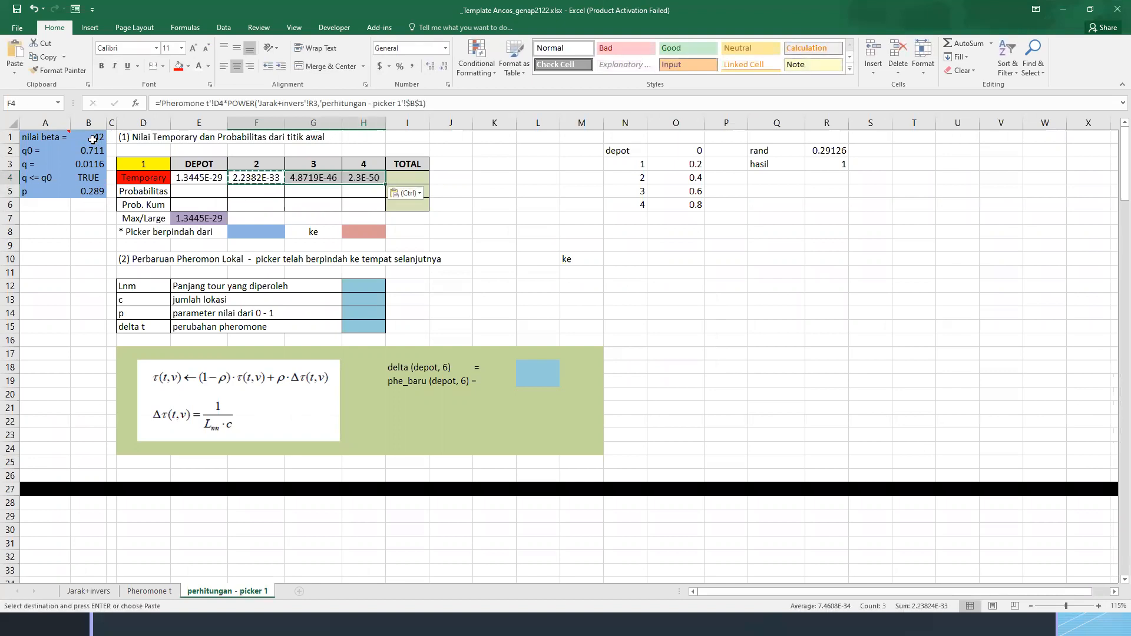
{"action": "key", "text": "Escape"}
{"action": "key", "text": "Left"}
{"action": "key", "text": "Right"}
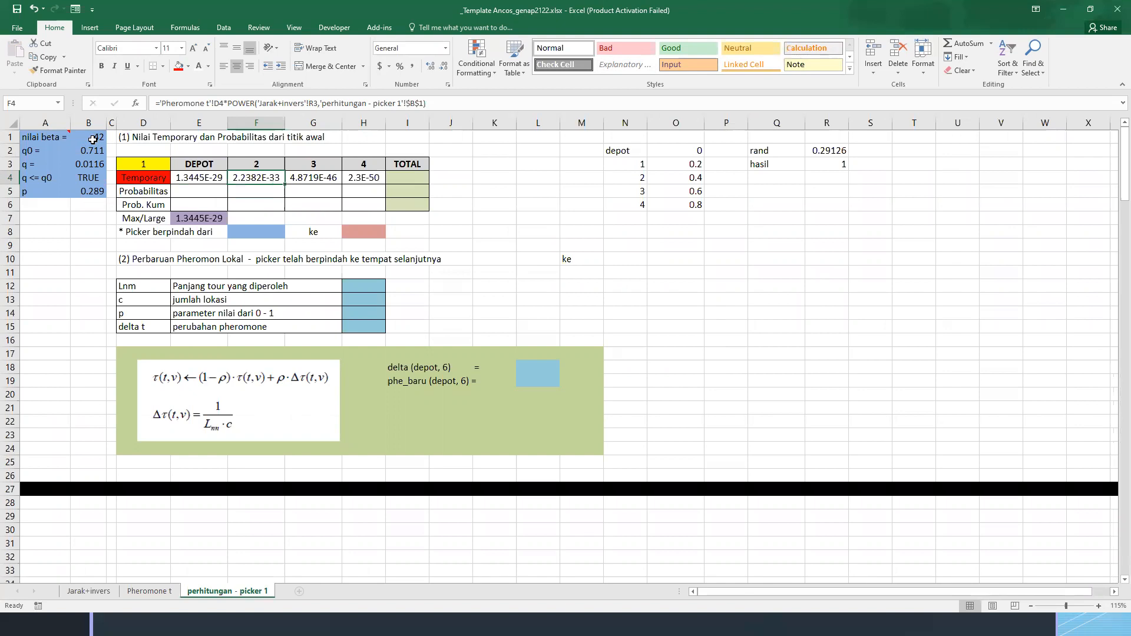
Examine location 1's distances (B3:D3) in the Jarak+invers sheet and compare them with the Temporary row in the picker 1 sheet
{"action": "key", "text": "Left"}
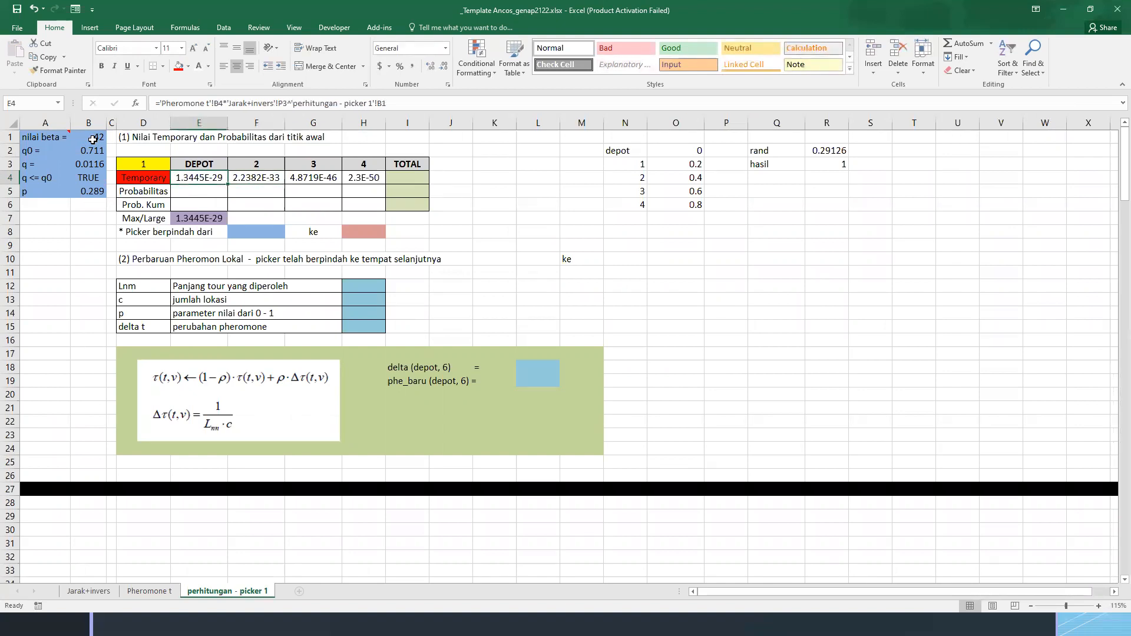
{"action": "key", "text": "ctrl+Page_Up"}
{"action": "key", "text": "ctrl+Page_Up"}
{"action": "key", "text": "ctrl+Page_Down"}
{"action": "key", "text": "ctrl+Page_Up"}
{"action": "key", "text": "Down"}
{"action": "key", "text": "Down"}
{"action": "key", "text": "Left"}
{"action": "key", "text": "Up"}
{"action": "key", "text": "Up"}
{"action": "key", "text": "Up"}
{"action": "key", "text": "Up"}
{"action": "key", "text": "Left"}
{"action": "key", "text": "Left"}
{"action": "key", "text": "Left"}
{"action": "key", "text": "Left"}
{"action": "key", "text": "Left"}
{"action": "key", "text": "Left"}
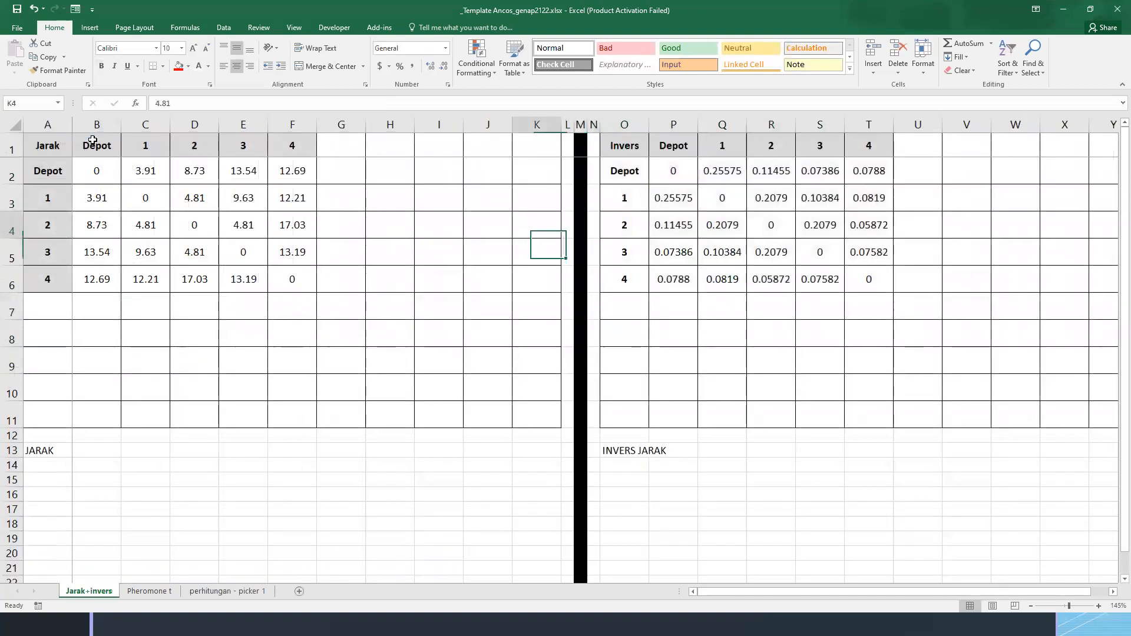
{"action": "key", "text": "Left"}
{"action": "key", "text": "Left"}
{"action": "key", "text": "Left"}
{"action": "key", "text": "Left"}
{"action": "key", "text": "Left"}
{"action": "key", "text": "Left"}
{"action": "key", "text": "Up"}
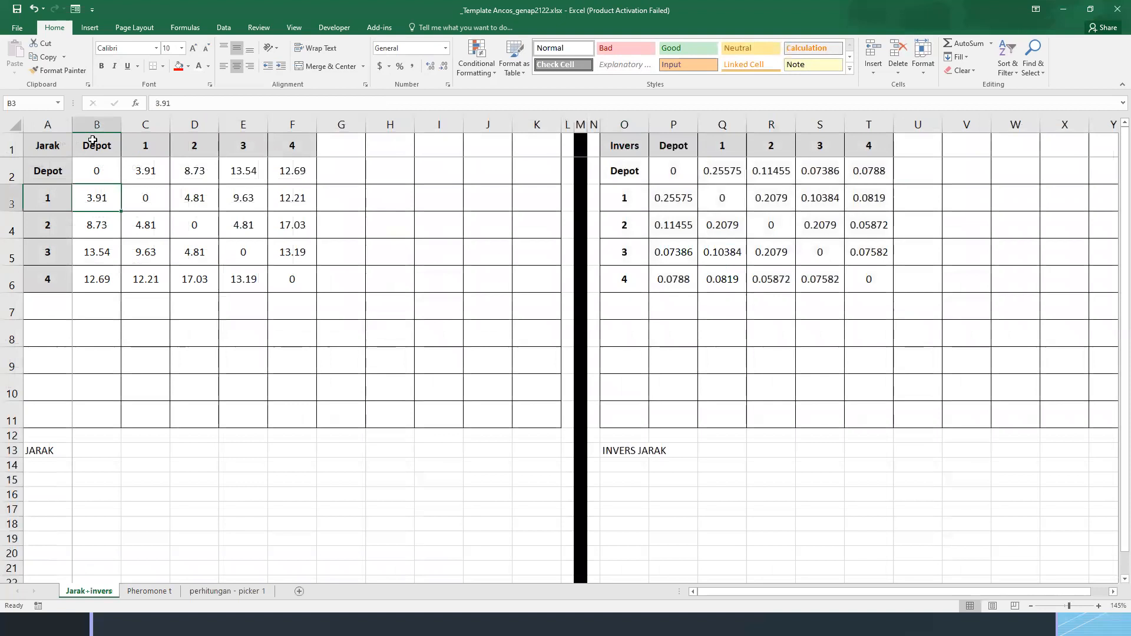
{"action": "key", "text": "Right"}
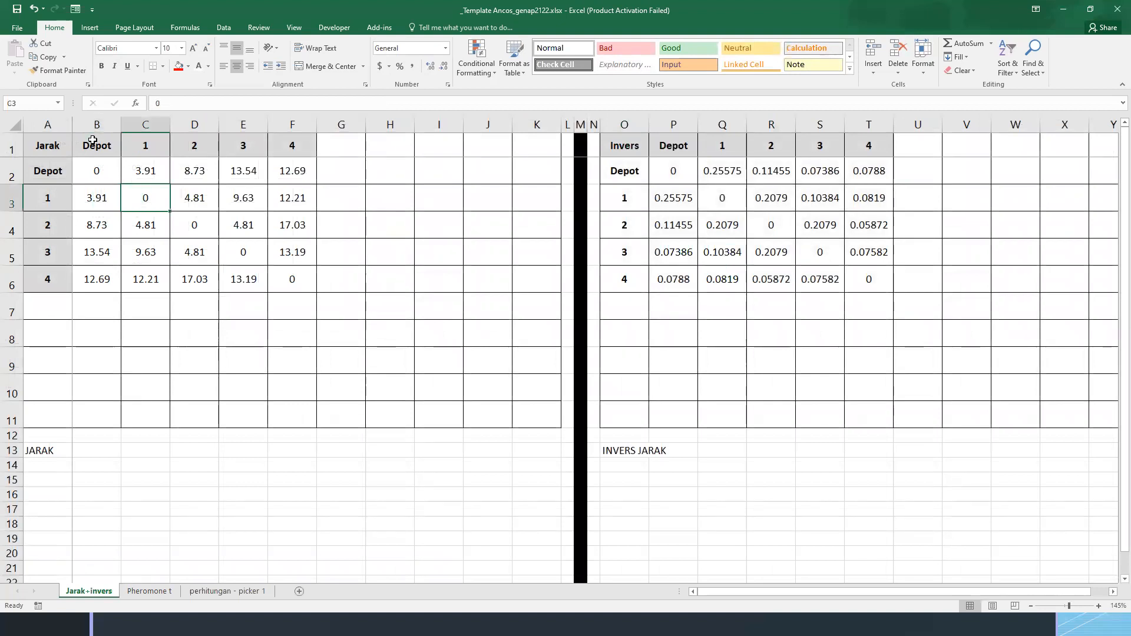
{"action": "key", "text": "Right"}
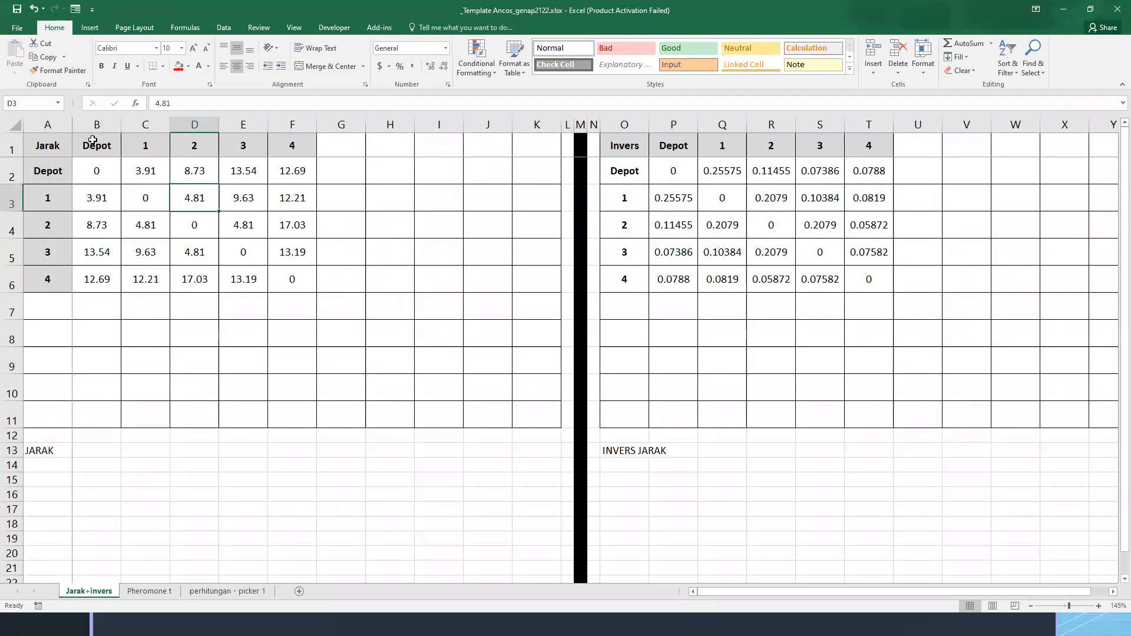
{"action": "key", "text": "ctrl+Page_Down"}
{"action": "key", "text": "ctrl+Page_Down"}
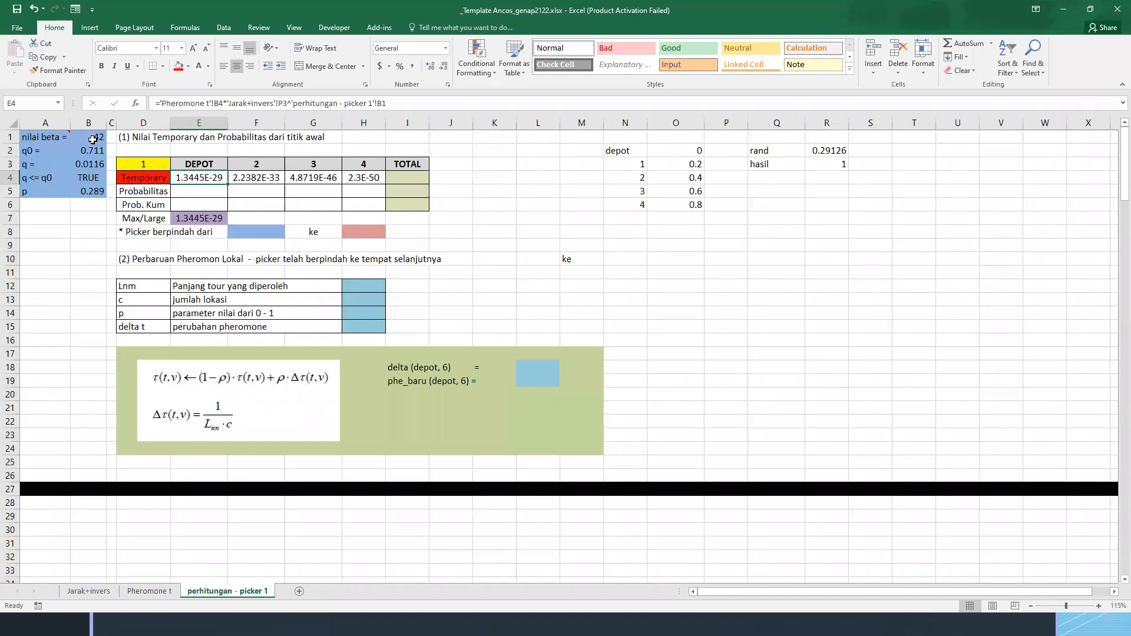
{"action": "key", "text": "Right"}
{"action": "key", "text": "Right"}
{"action": "key", "text": "Right"}
{"action": "key", "text": "Right"}
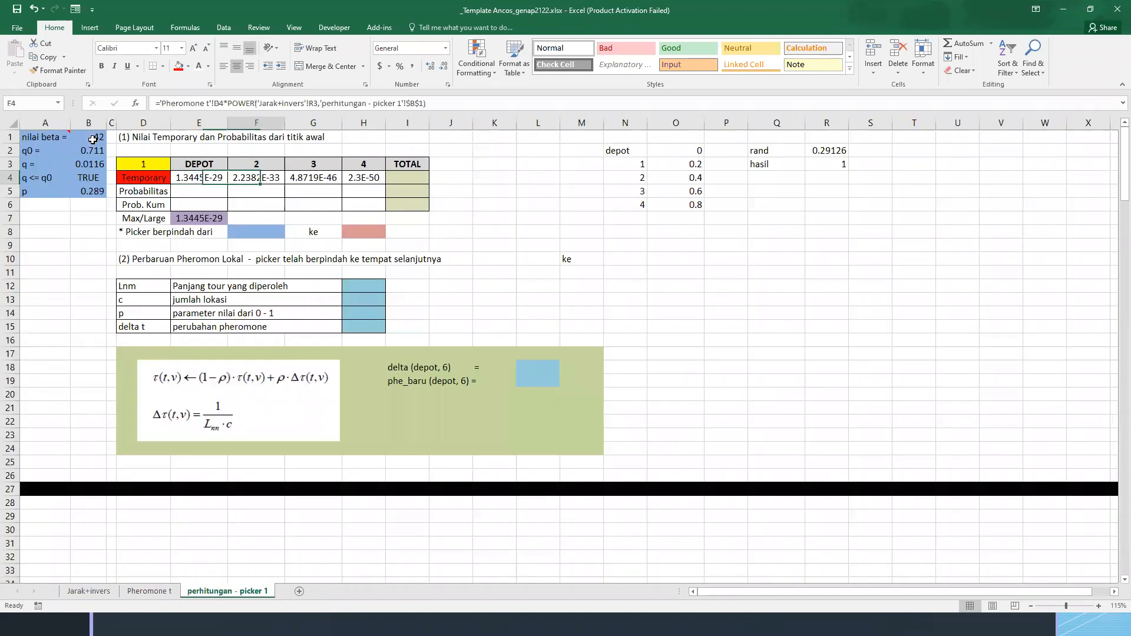
Re-enter the Max/Large formula in E7 as the MAX of the temporary values E4:H4
{"action": "key", "text": "Left"}
{"action": "key", "text": "Left"}
{"action": "key", "text": "Left"}
{"action": "key", "text": "Left"}
{"action": "key", "text": "Down"}
{"action": "key", "text": "Down"}
{"action": "key", "text": "Down"}
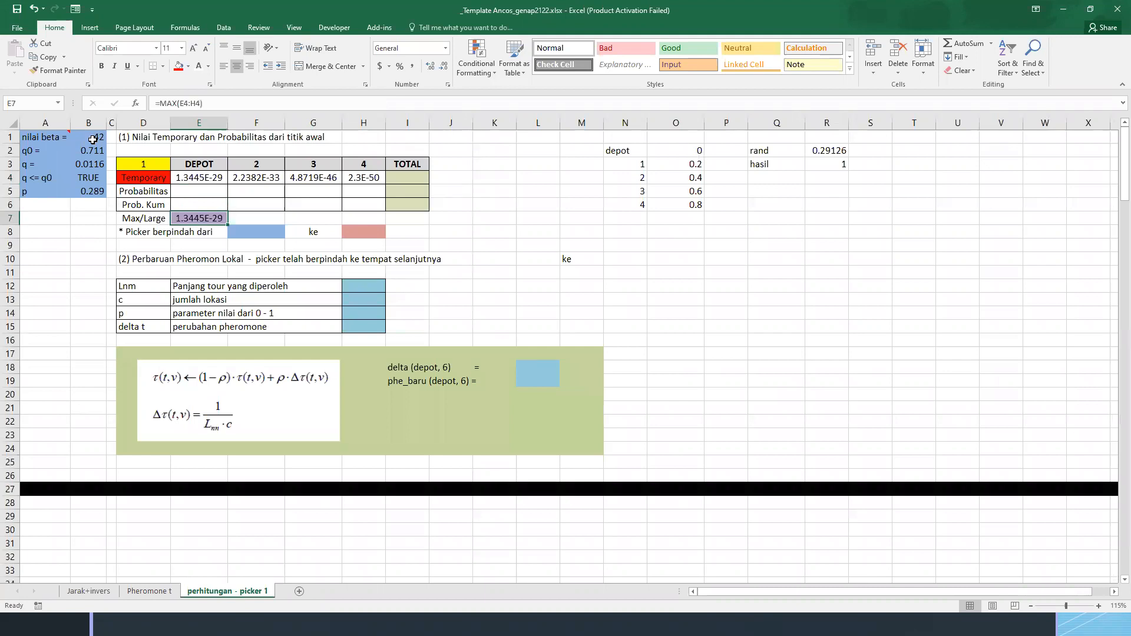
{"action": "type", "text": "=MAX("}
{"action": "key", "text": "Up"}
{"action": "key", "text": "Up"}
{"action": "key", "text": "Up"}
{"action": "key", "text": "shift+Right"}
{"action": "key", "text": "shift+Right"}
{"action": "key", "text": "shift+Right"}
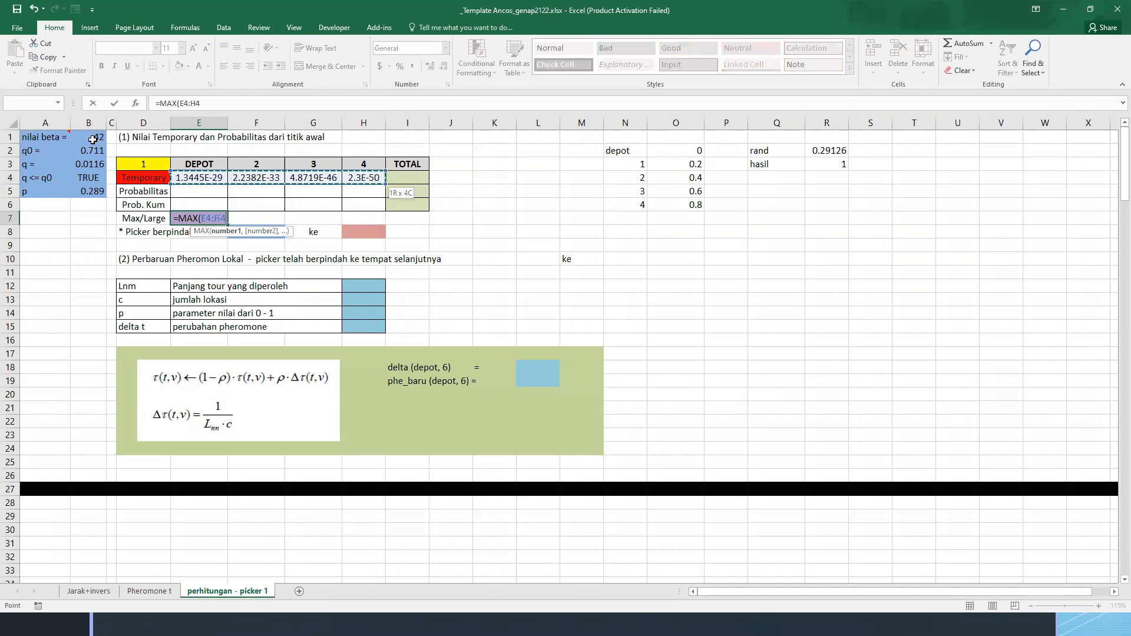
{"action": "key", "text": "Return"}
{"action": "key", "text": "Up"}
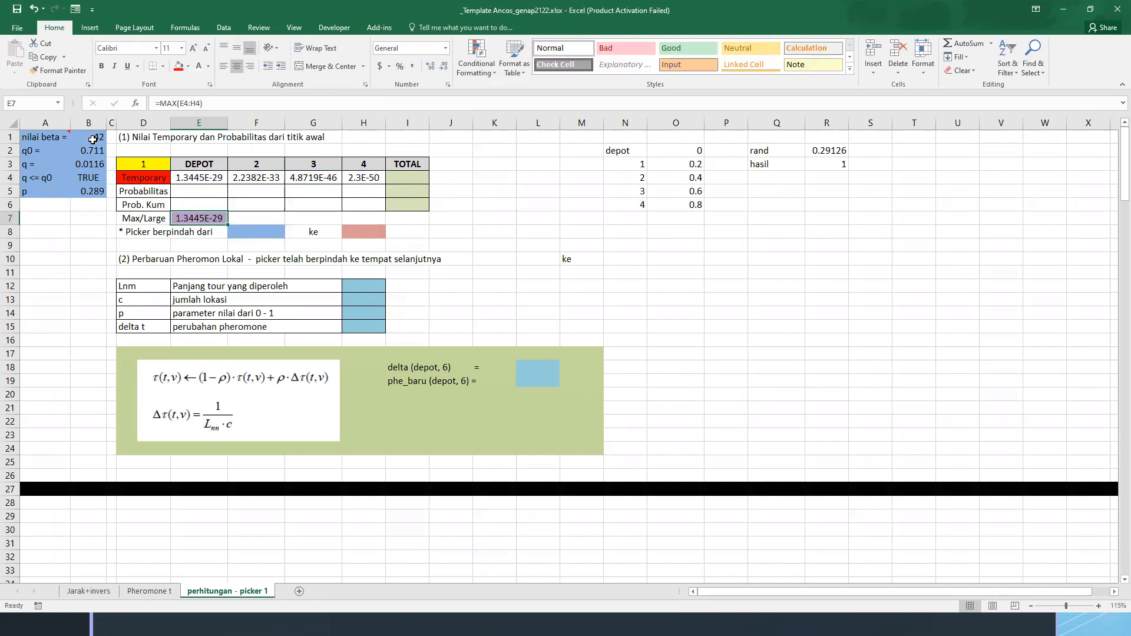
Compare the temporary values in E4:H4 with the Max/Large result in E7 to identify the destination with the largest value
{"action": "key", "text": "Up"}
{"action": "key", "text": "Up"}
{"action": "key", "text": "Up"}
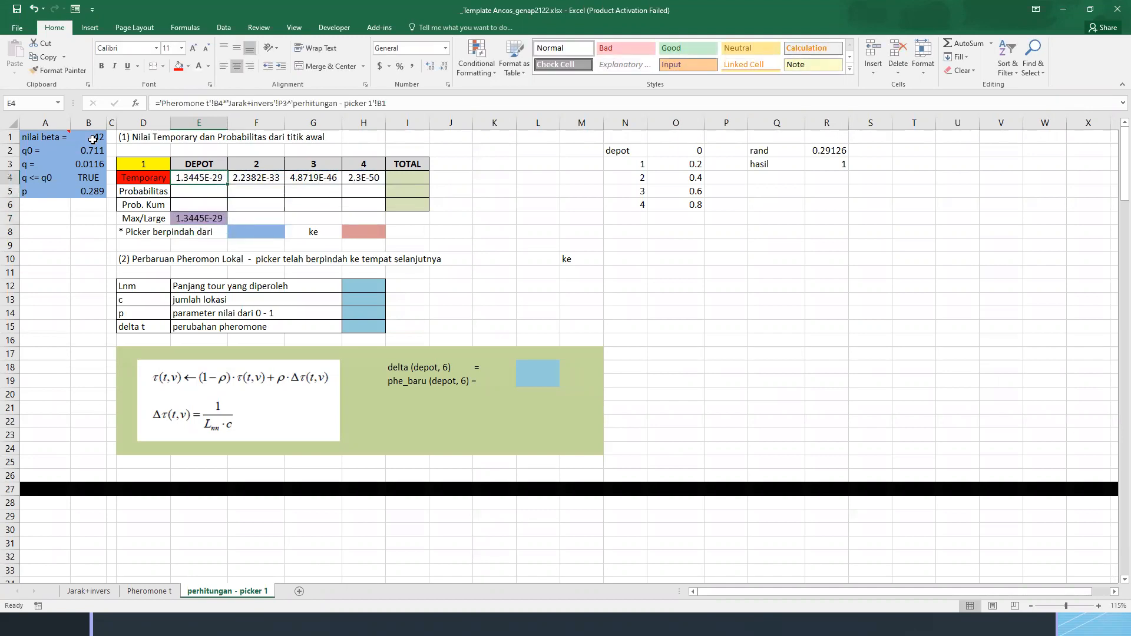
{"action": "key", "text": "shift+Right"}
{"action": "key", "text": "shift+Right"}
{"action": "key", "text": "shift+Right"}
{"action": "key", "text": "shift+Right"}
{"action": "key", "text": "shift+Right"}
{"action": "key", "text": "shift+Right"}
{"action": "key", "text": "shift+Right"}
{"action": "key", "text": "shift+Right"}
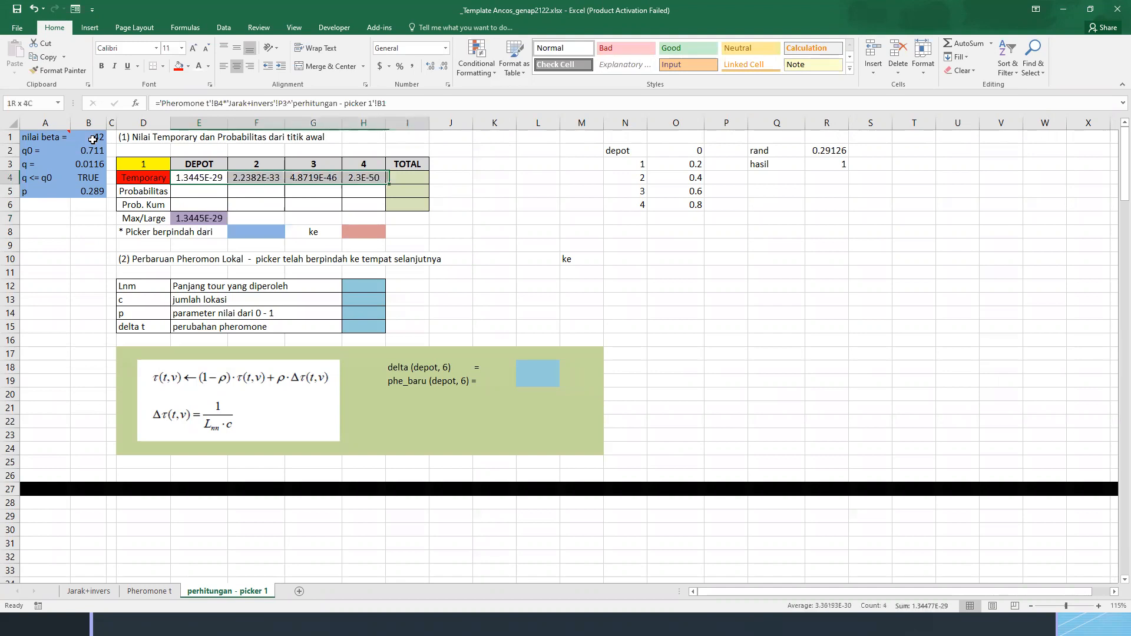
{"action": "key", "text": "shift+Left"}
{"action": "key", "text": "shift+Left"}
{"action": "key", "text": "shift+Left"}
{"action": "key", "text": "shift+Left"}
{"action": "key", "text": "shift+Left"}
{"action": "key", "text": "shift+Left"}
{"action": "key", "text": "shift+Left"}
{"action": "key", "text": "shift+Left"}
{"action": "key", "text": "Down"}
{"action": "key", "text": "Down"}
{"action": "key", "text": "Down"}
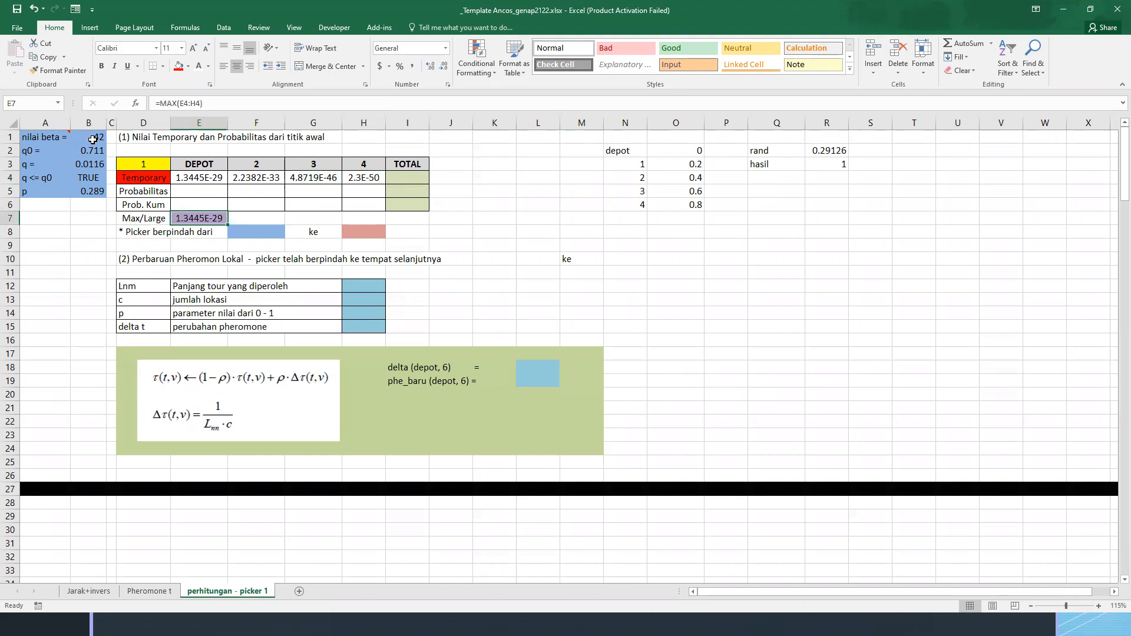
{"action": "key", "text": "Up"}
{"action": "key", "text": "Up"}
{"action": "key", "text": "Up"}
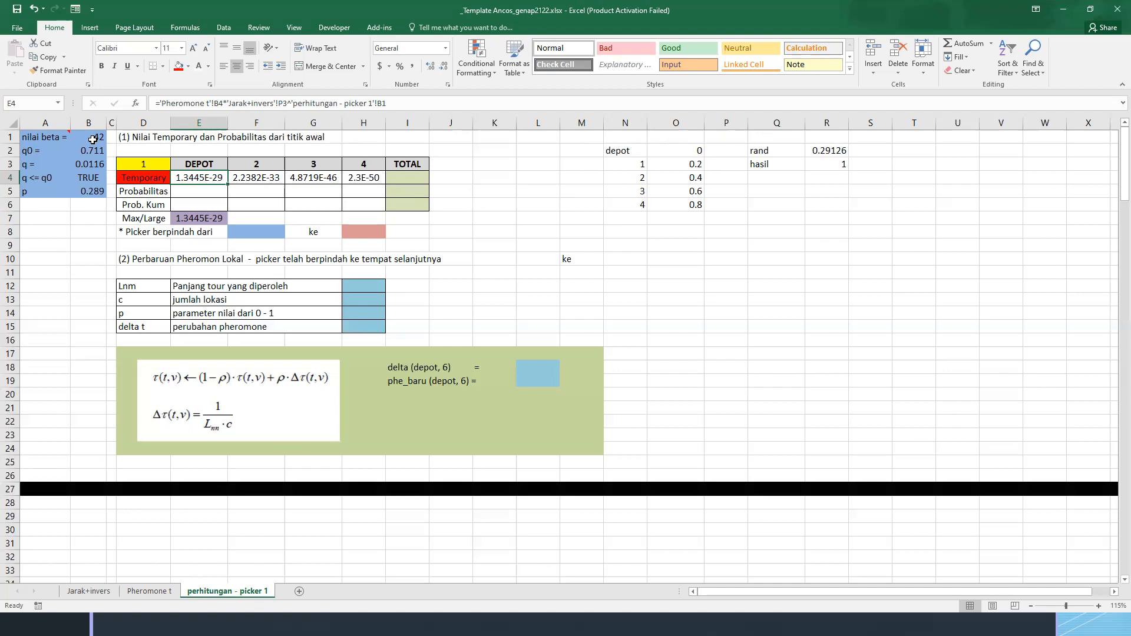
{"action": "key", "text": "Down"}
{"action": "key", "text": "Down"}
{"action": "key", "text": "Down"}
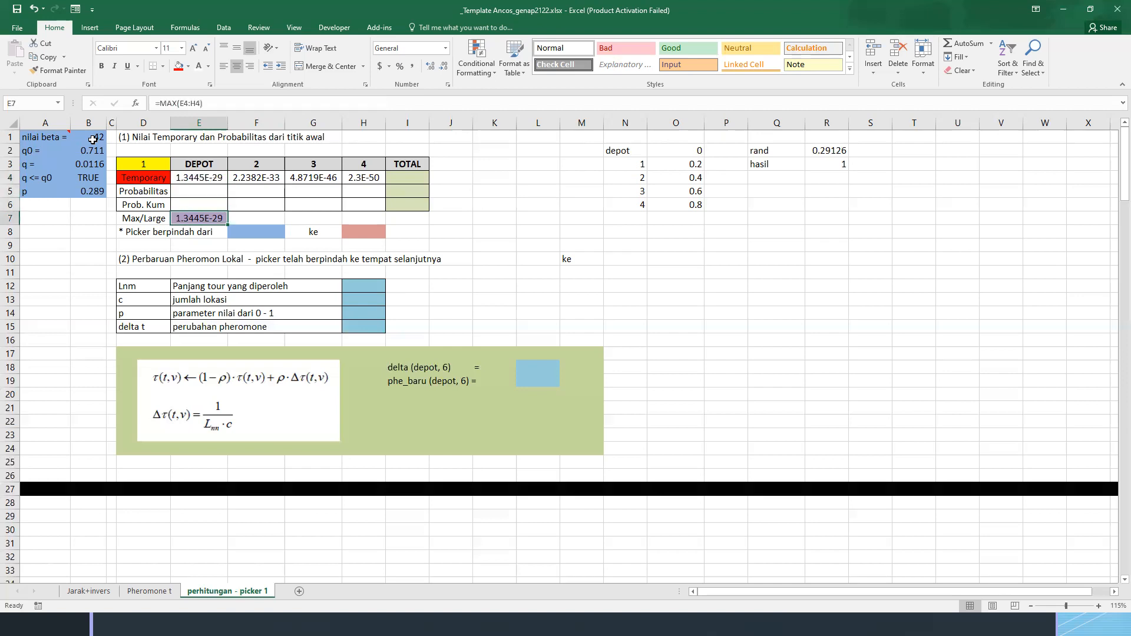
Replace "Picker" with "Agent" in the D8 label so it reads "* Agent berpindah dari"
{"action": "key", "text": "Down"}
{"action": "key", "text": "Left"}
{"action": "key", "text": "F2"}
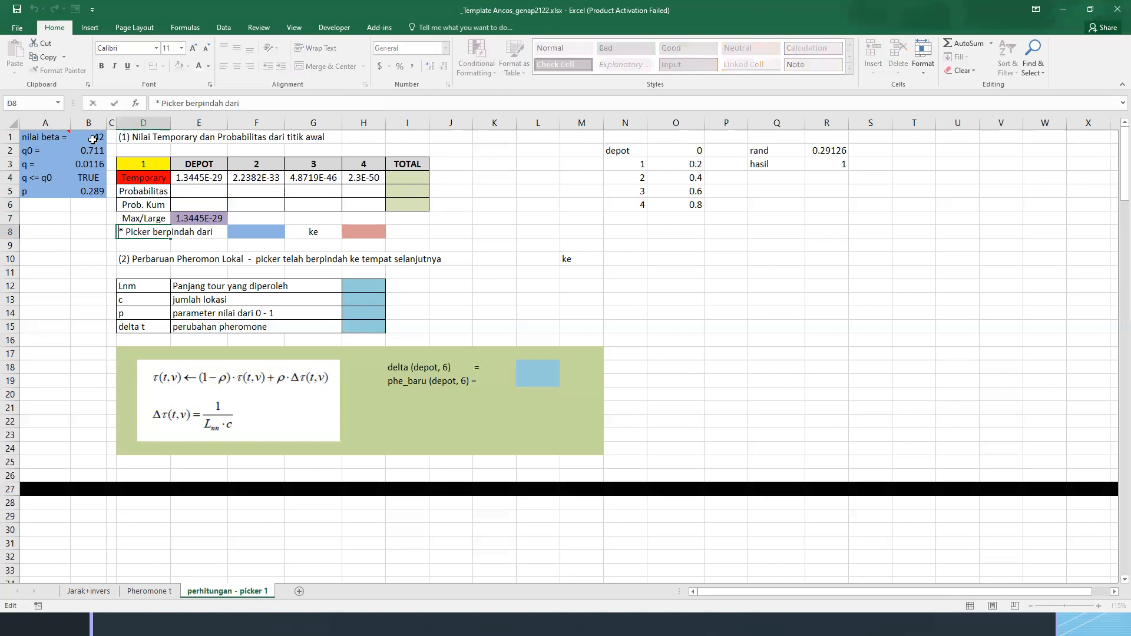
{"action": "key", "text": "ctrl+shift+Left"}
{"action": "type", "text": "Agen"}
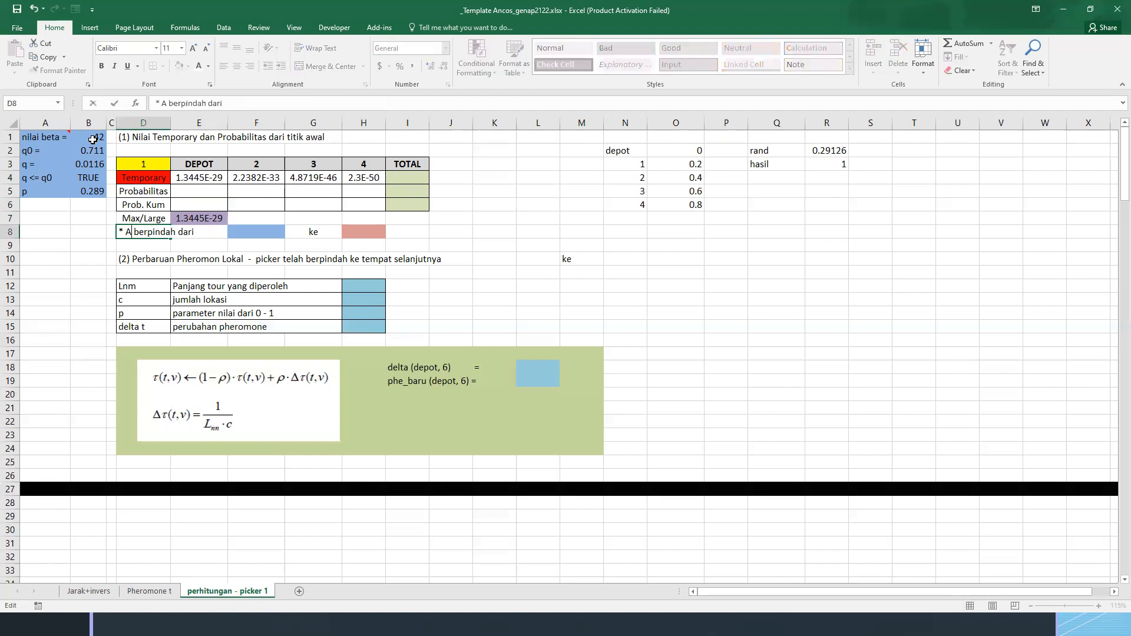
{"action": "type", "text": "t"}
{"action": "key", "text": "Return"}
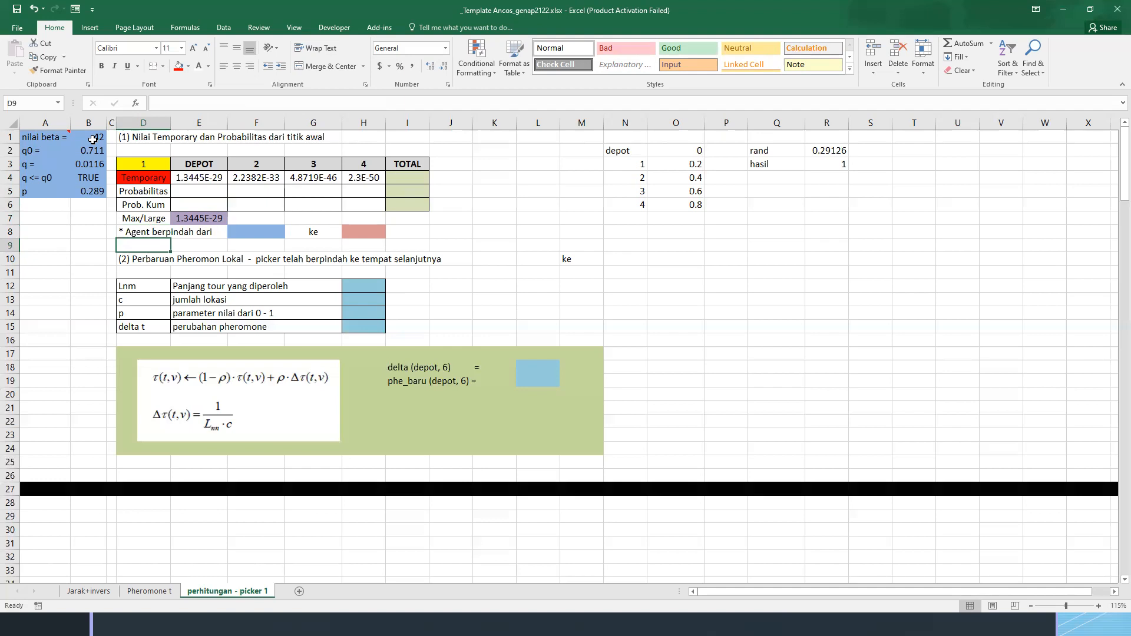
{"action": "key", "text": "Up"}
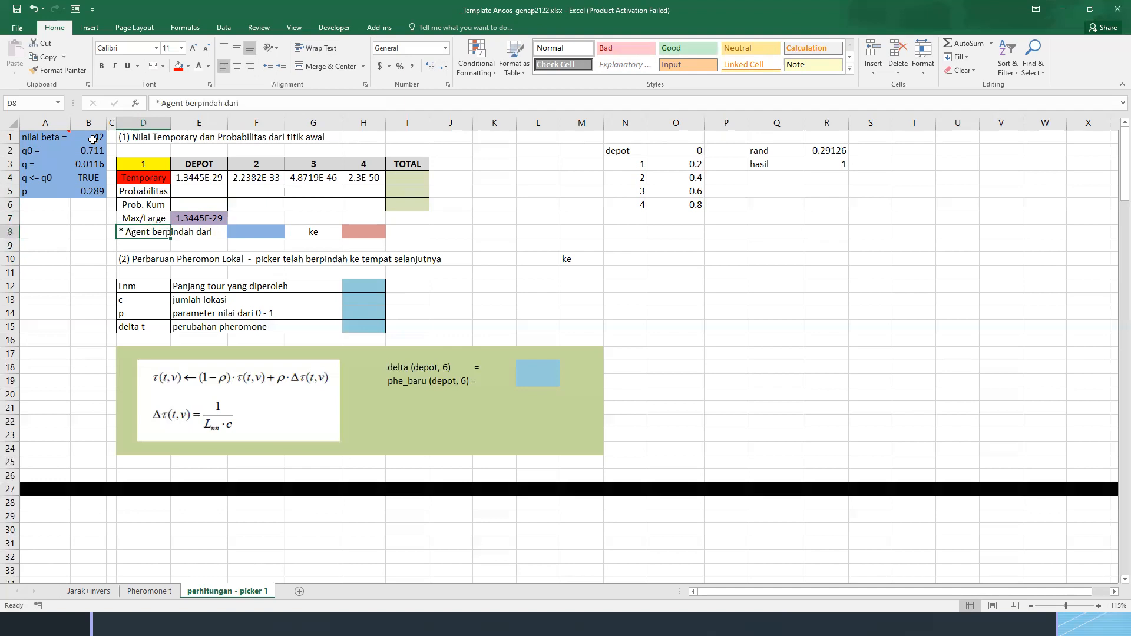
Link the origin cell F8 to the starting location in D3 with =D3, and select the destination cell H8
{"action": "key", "text": "Right"}
{"action": "key", "text": "Right"}
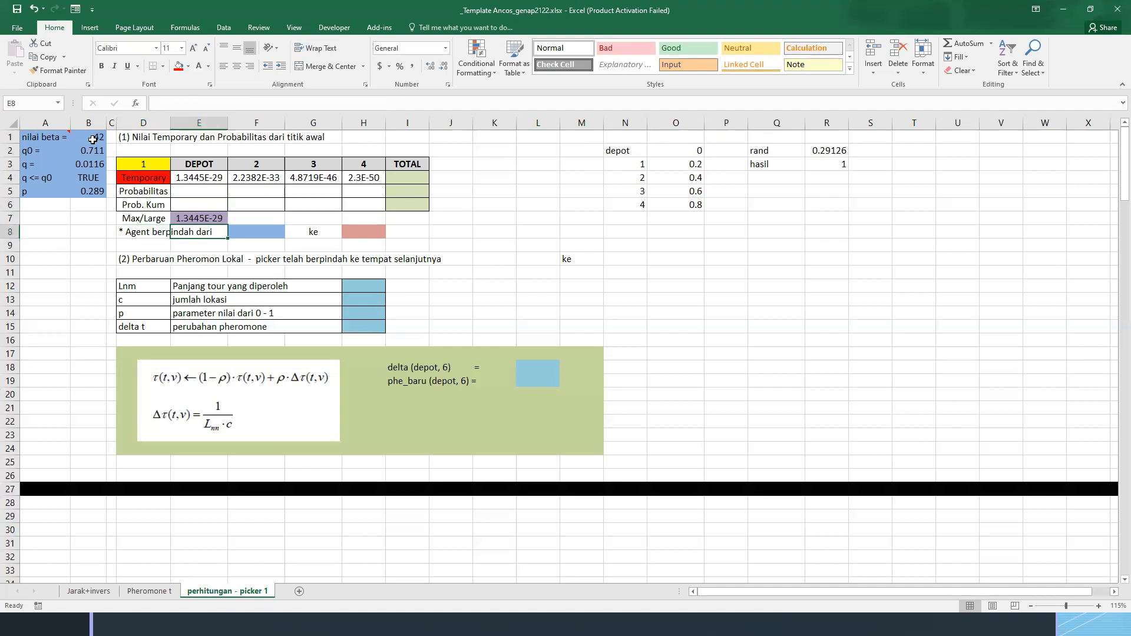
{"action": "type", "text": "="}
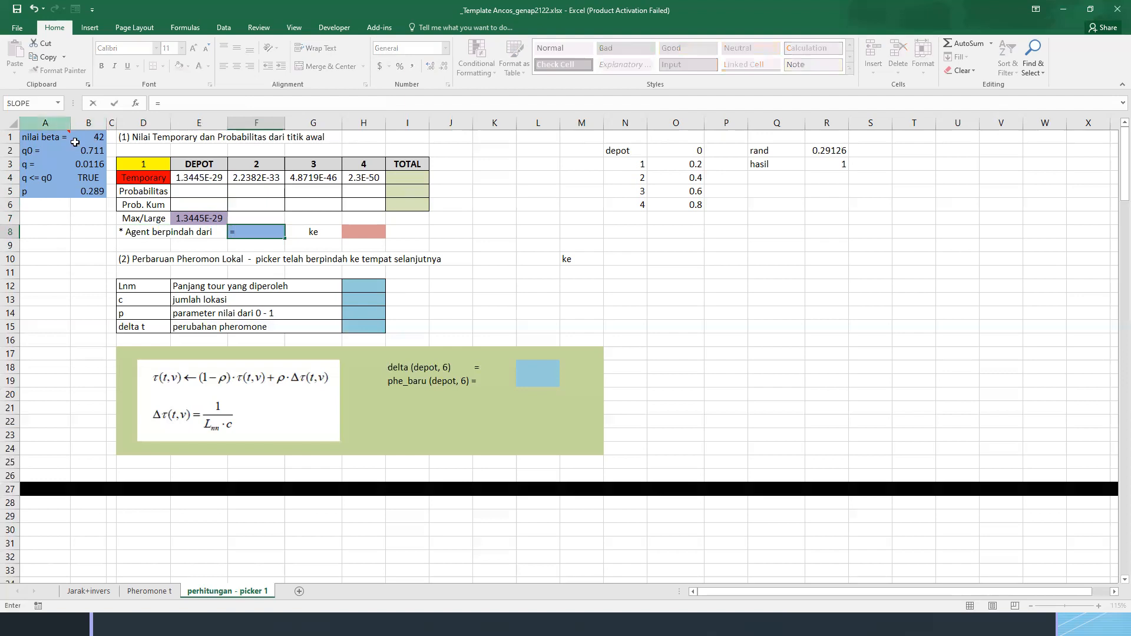
{"action": "left_click", "coordinate": [139, 161]}
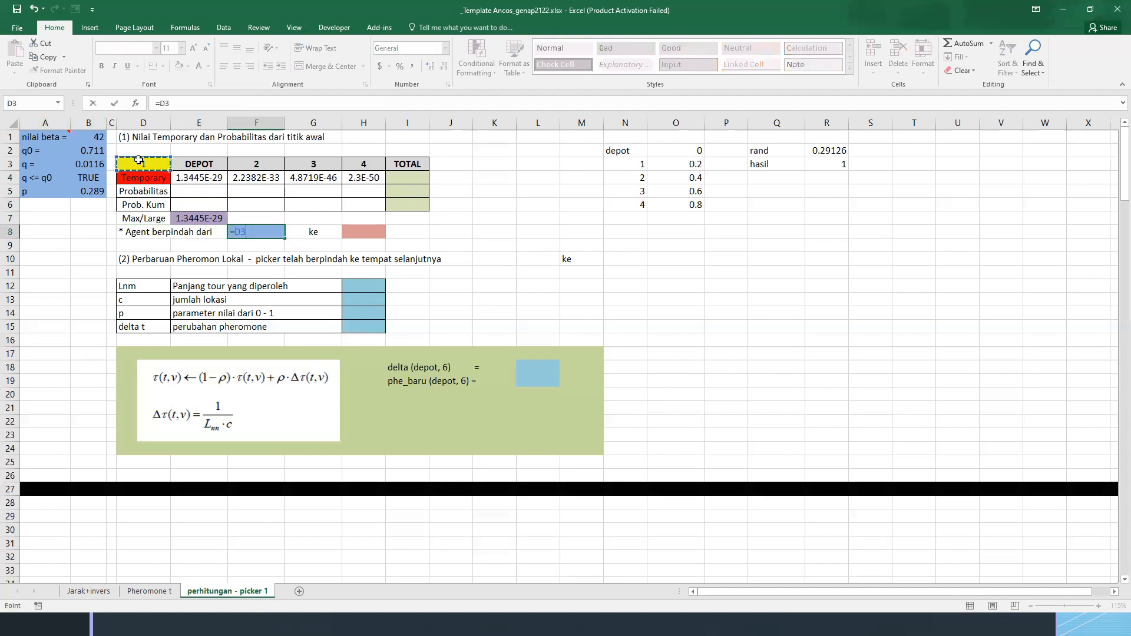
{"action": "key", "text": "Return"}
{"action": "key", "text": "Right"}
{"action": "key", "text": "Right"}
{"action": "key", "text": "Up"}
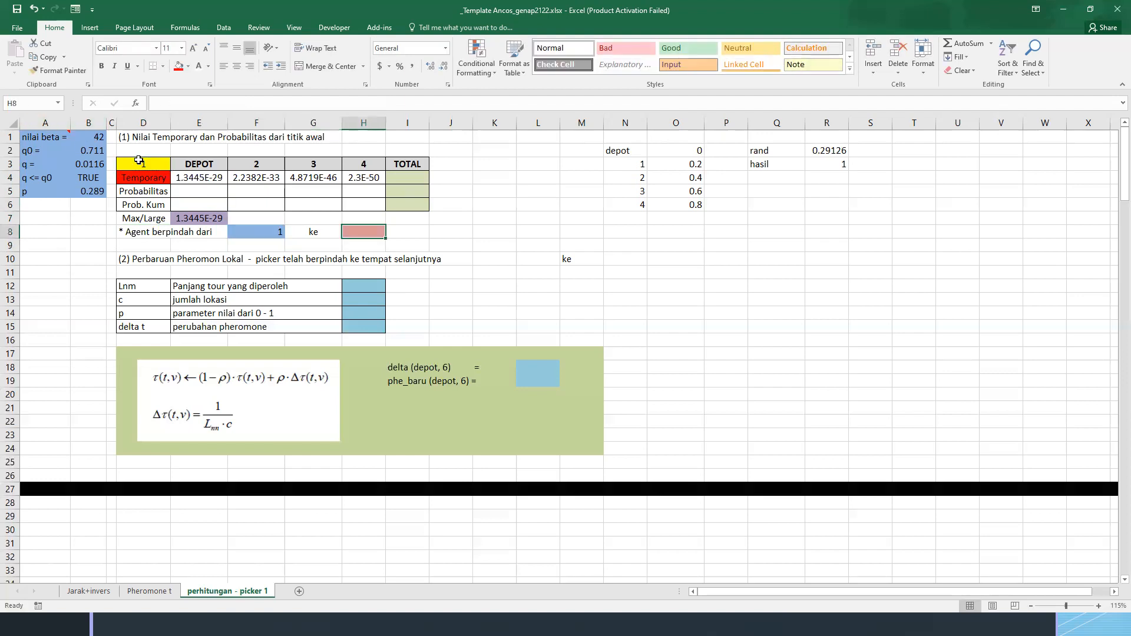
Link the destination cell H8 to the DEPOT header with =E3
{"action": "type", "text": "="}
{"action": "left_click", "coordinate": [194, 163]}
{"action": "key", "text": "Return"}
Review the entries of the first table, ending with the temporary values in E4:H4 selected
{"action": "key", "text": "Up"}
{"action": "key", "text": "Up"}
{"action": "key", "text": "Down"}
{"action": "key", "text": "Right"}
{"action": "key", "text": "Right"}
{"action": "key", "text": "Left"}
{"action": "key", "text": "Up"}
{"action": "key", "text": "Up"}
{"action": "key", "text": "Up"}
{"action": "key", "text": "Left"}
{"action": "key", "text": "Up"}
{"action": "key", "text": "ctrl+shift+Left"}
{"action": "key", "text": "shift+Right"}
{"action": "key", "text": "ctrl+v"}
Check the slide's rules for q <= q0 (temporary) and q > q0 (probabilitas) against the Probabilitas row of the worksheet
{"action": "key", "text": "alt+Tab"}
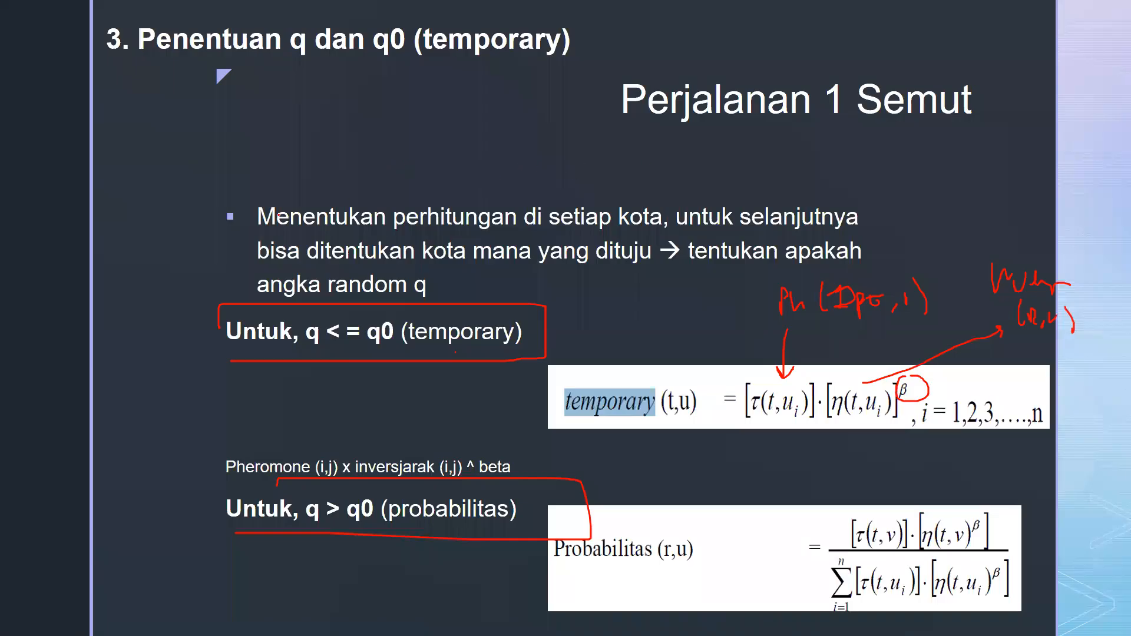
{"action": "mouse_move", "coordinate": [249, 194]}
{"action": "left_mouse_down"}
{"action": "mouse_move", "coordinate": [252, 238]}
{"action": "mouse_move", "coordinate": [855, 228]}
{"action": "mouse_move", "coordinate": [742, 199]}
{"action": "mouse_move", "coordinate": [281, 213]}
{"action": "left_mouse_up"}
{"action": "left_click_drag", "start_coordinate": [432, 267], "coordinate": [642, 266]}
{"action": "key", "text": "alt+Tab"}
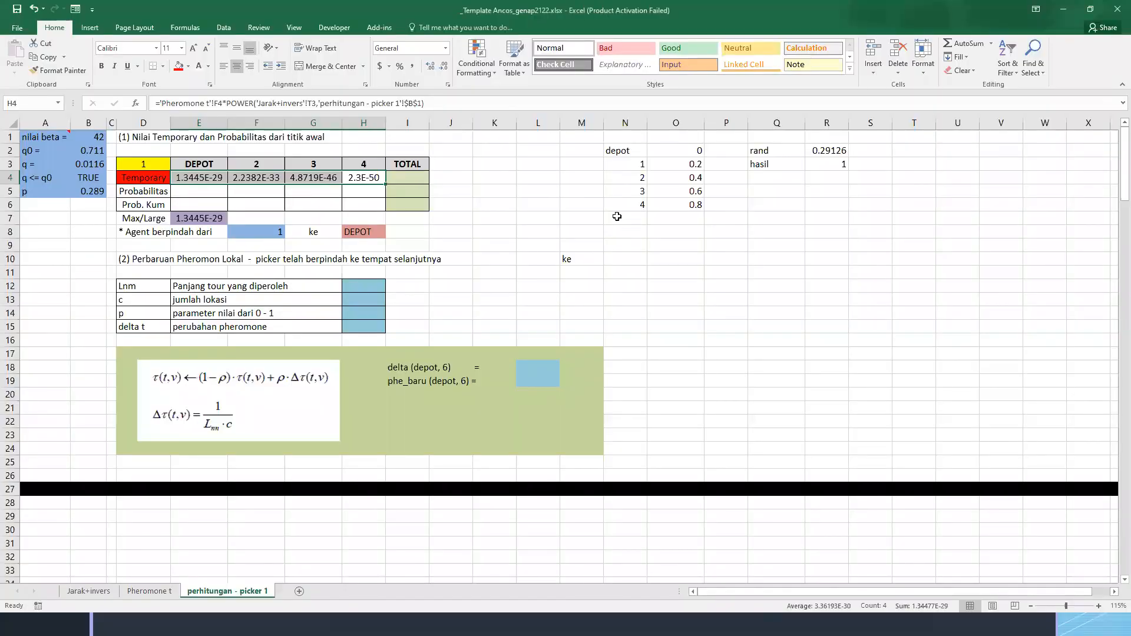
{"action": "left_click", "coordinate": [395, 193]}
{"action": "left_click", "coordinate": [368, 193]}
{"action": "left_click", "coordinate": [321, 193]}
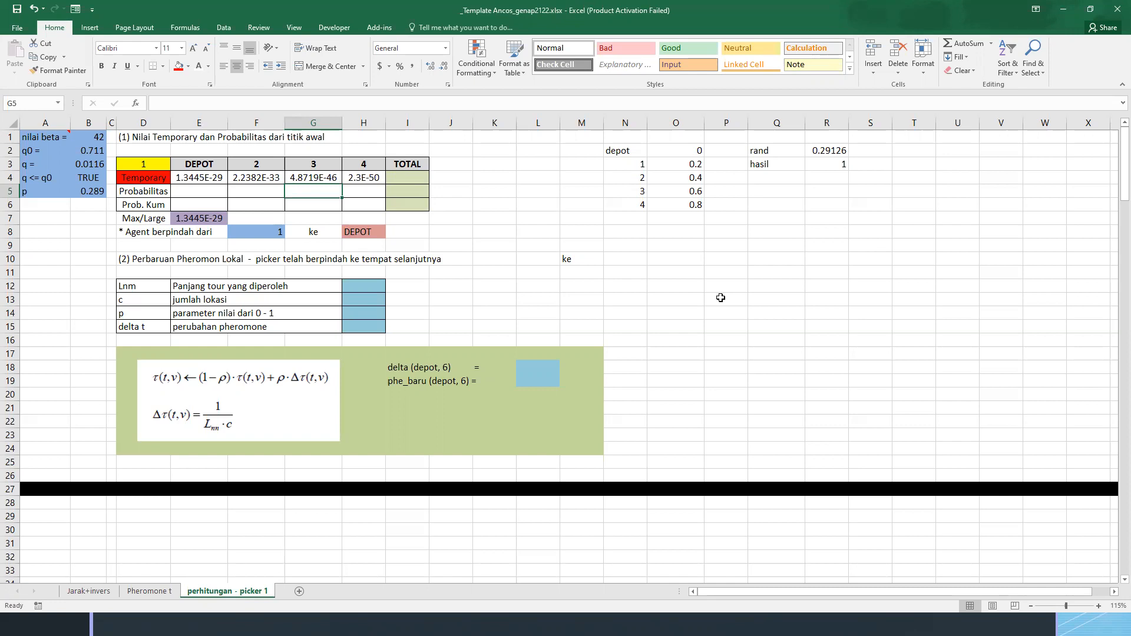
Fill the DEPOT temporary value in E4 with dark orange to mark the chosen destination
{"action": "left_click", "coordinate": [202, 180]}
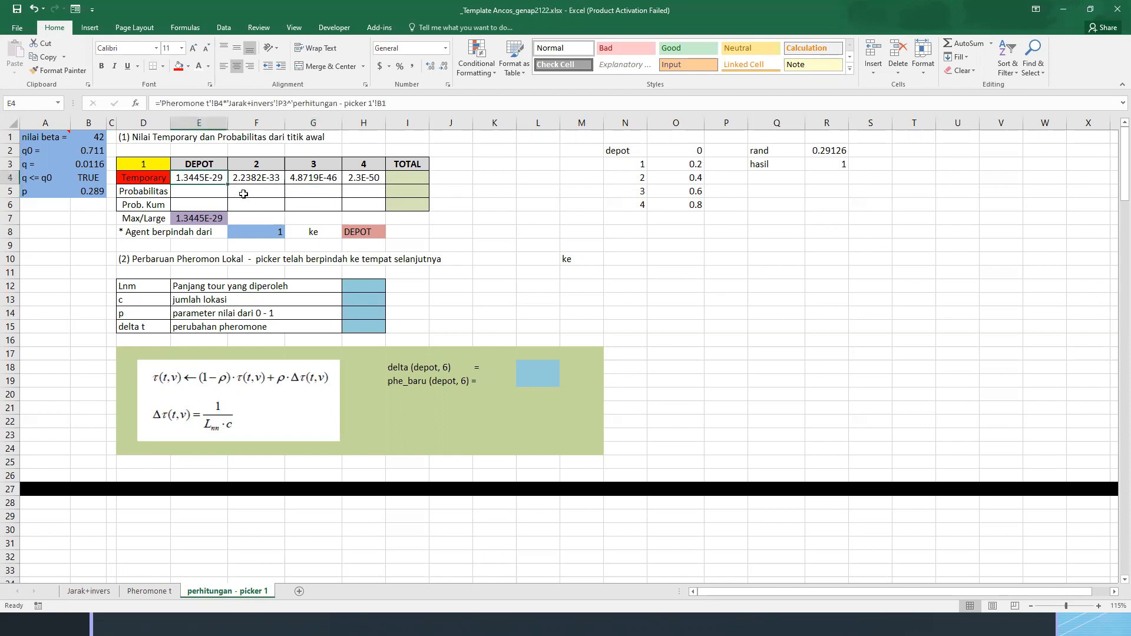
{"action": "left_click", "coordinate": [187, 66]}
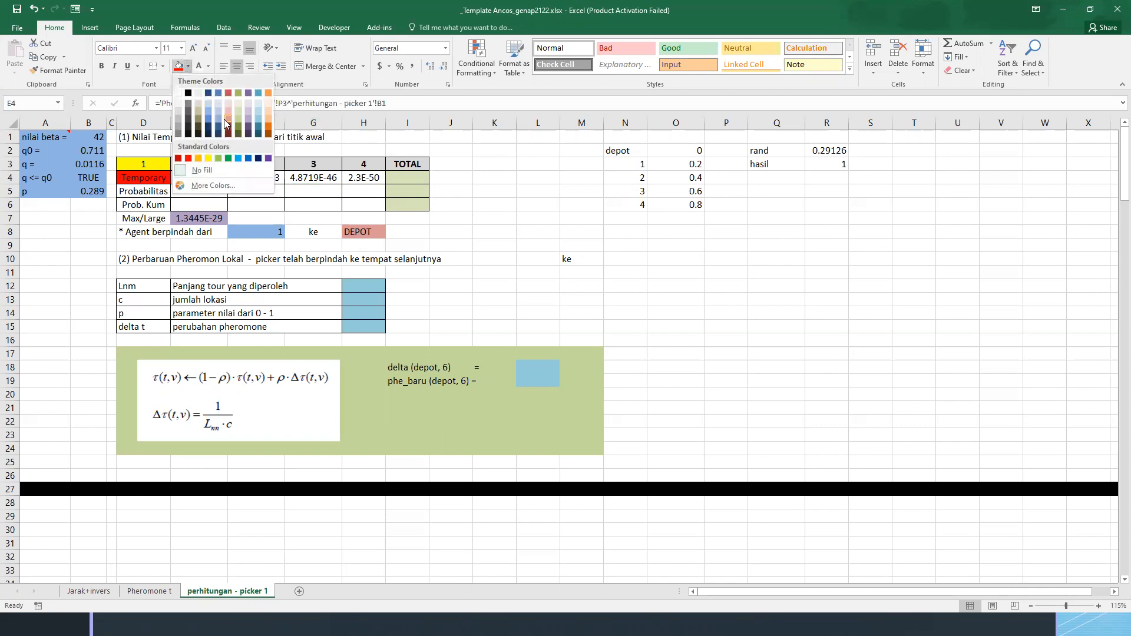
{"action": "left_click", "coordinate": [269, 125]}
{"action": "left_click", "coordinate": [242, 181]}
{"action": "left_click", "coordinate": [207, 180]}
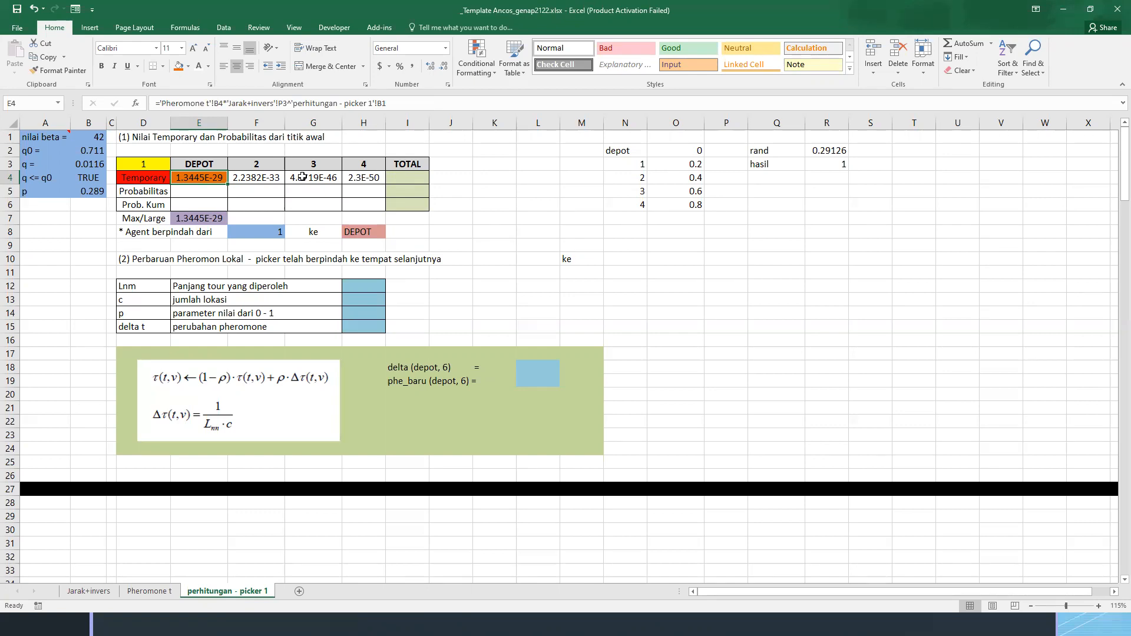
Replace "picker" with "agent" in the D10 heading so it reads "(2) Perbaruan Pheromon Lokal - agent telah berpindah ke tempat selanjutnya"
{"action": "left_click_drag", "start_coordinate": [120, 139], "coordinate": [593, 449]}
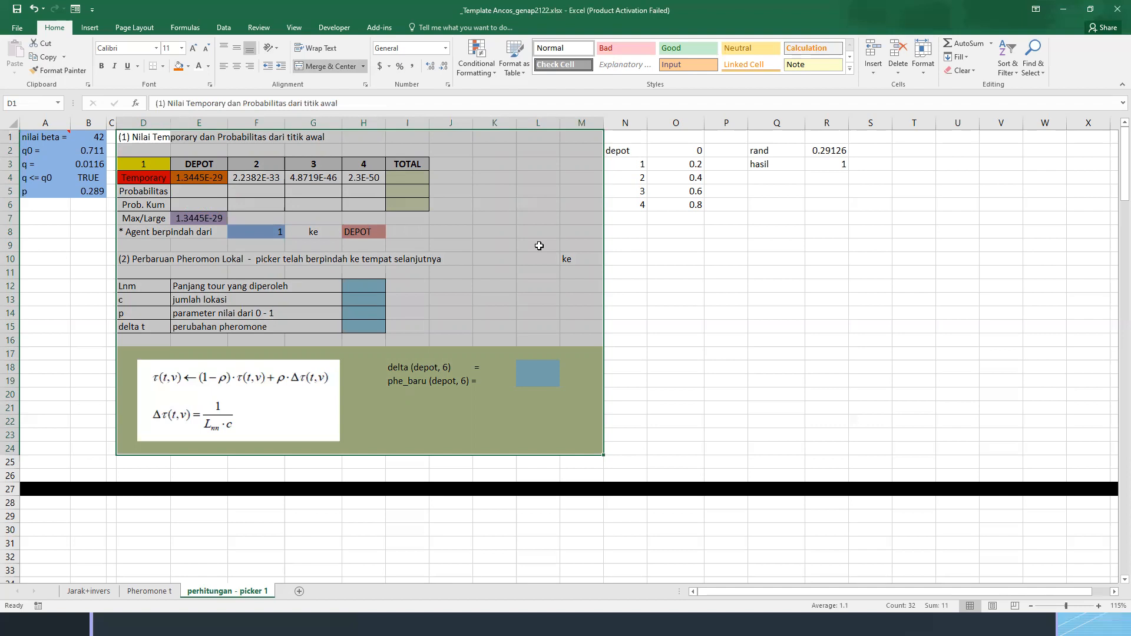
{"action": "left_click", "coordinate": [254, 289]}
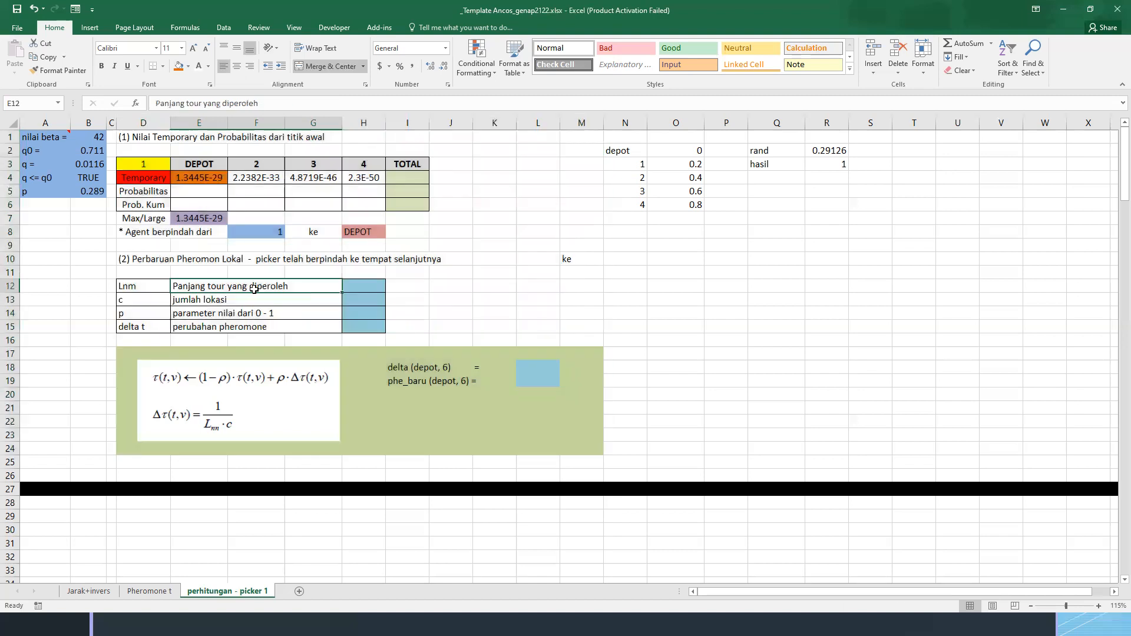
{"action": "left_click", "coordinate": [127, 260]}
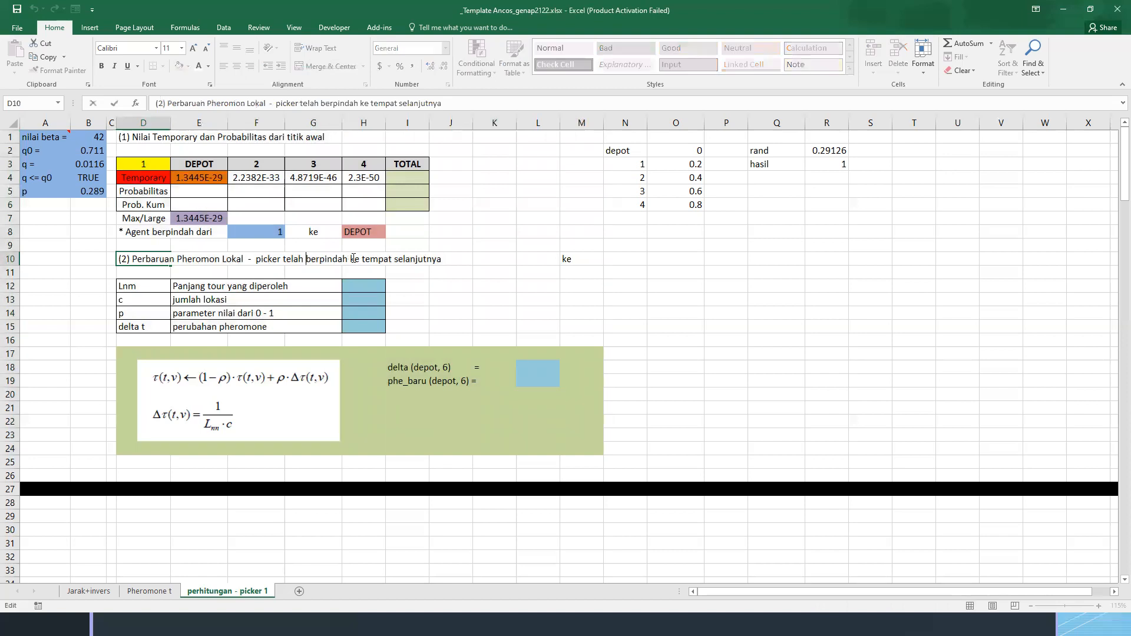
{"action": "key", "text": "ctrl+shift+Right"}
{"action": "key", "text": "shift+Left"}
{"action": "type", "text": "agent"}
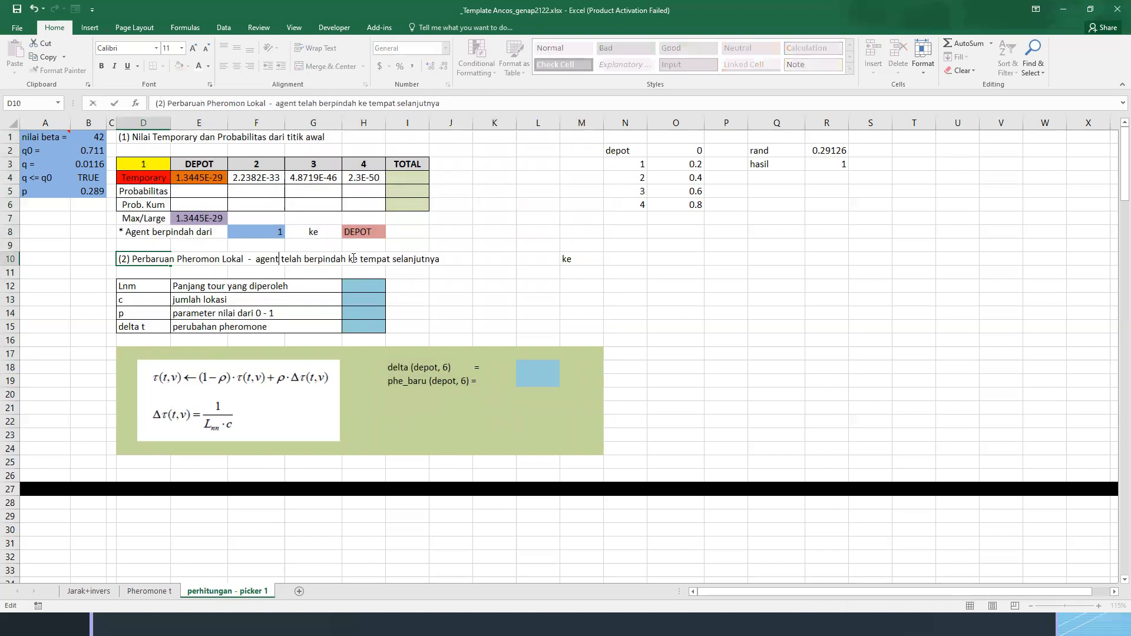
{"action": "key", "text": "Return"}
{"action": "key", "text": "Up"}
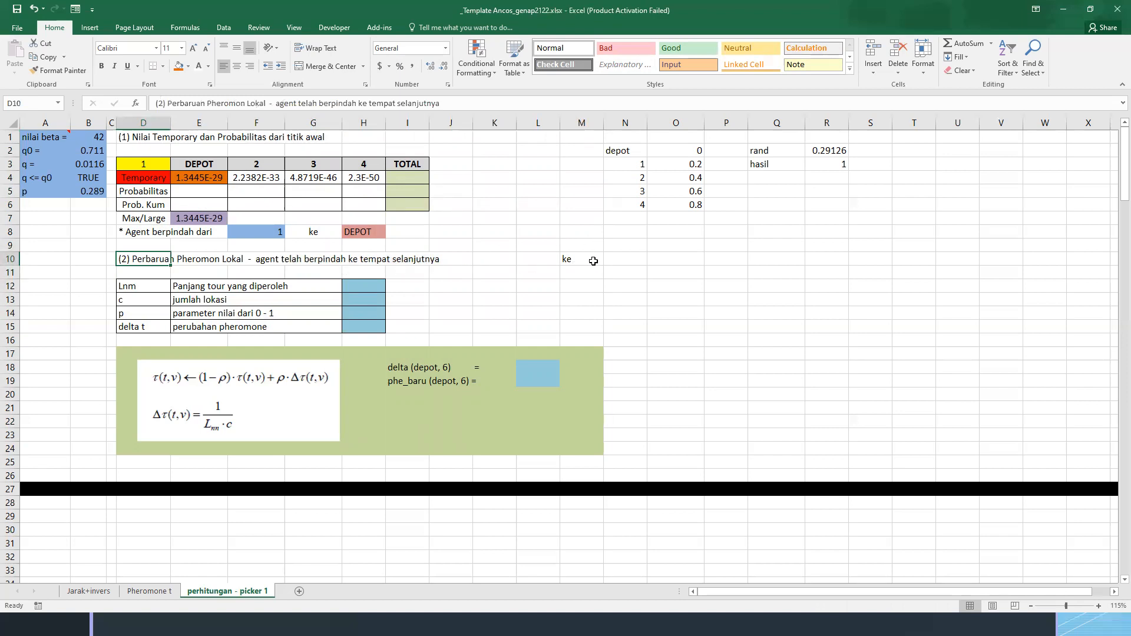
Link N10, beside "ke" in the local pheromone heading row, to the destination with =H8
{"action": "left_click", "coordinate": [591, 261]}
{"action": "left_click", "coordinate": [613, 258]}
{"action": "left_click", "coordinate": [523, 260]}
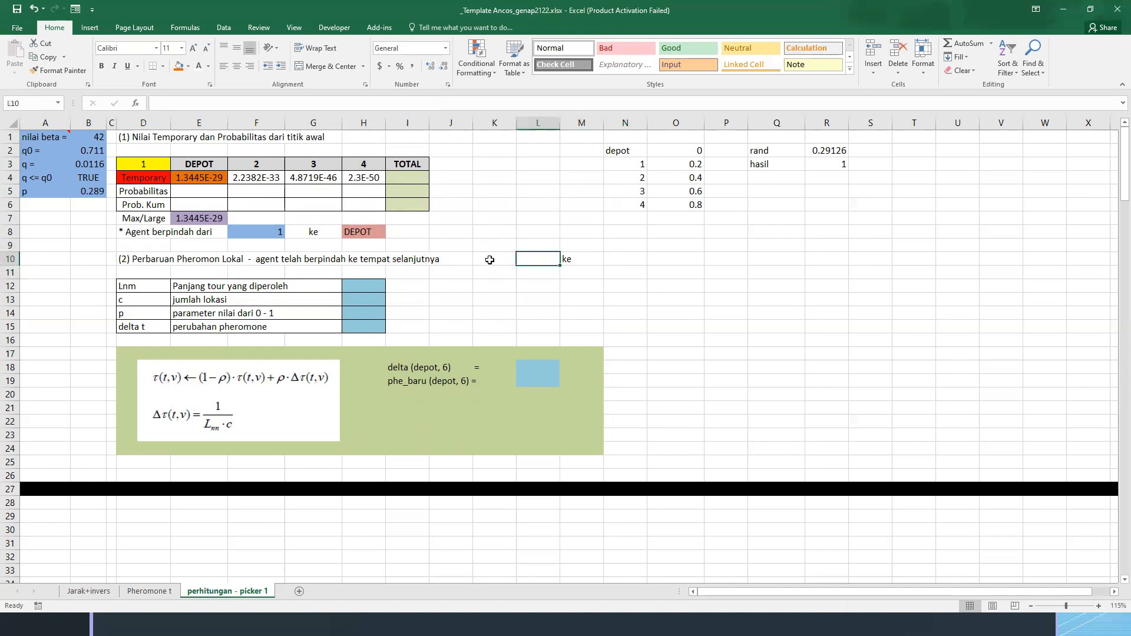
{"action": "left_click", "coordinate": [615, 259]}
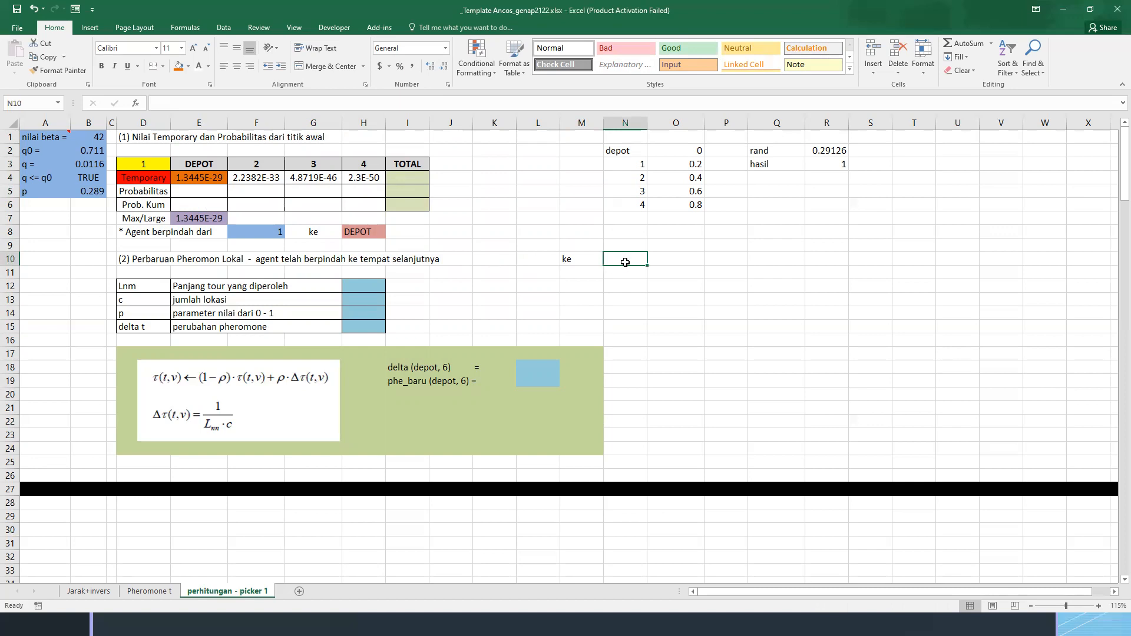
{"action": "type", "text": "="}
{"action": "left_click", "coordinate": [347, 236]}
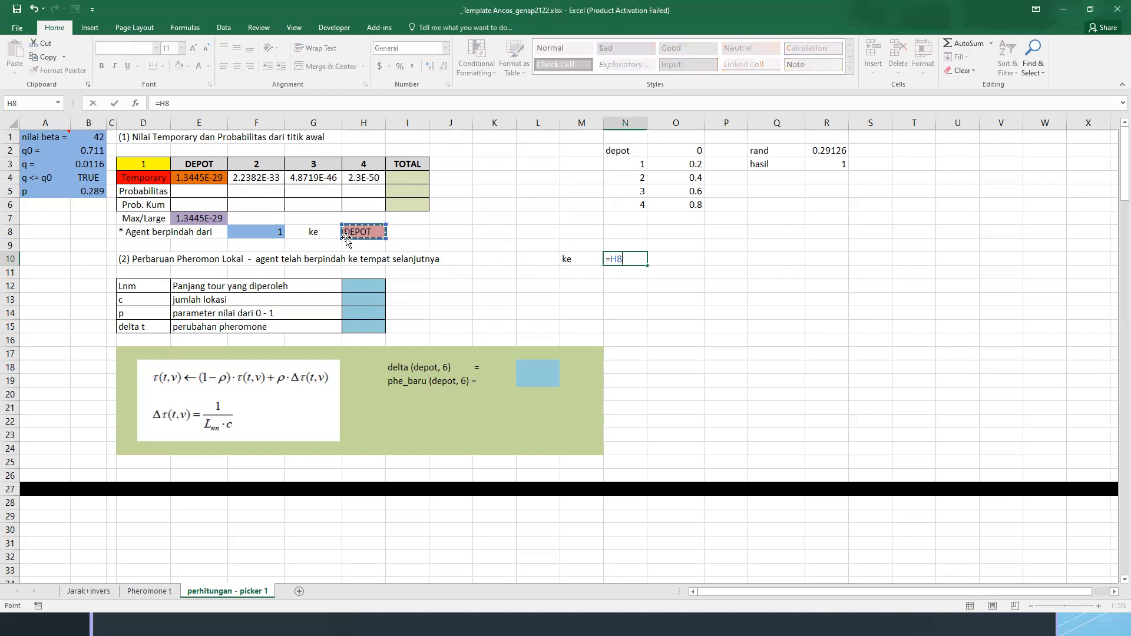
{"action": "key", "text": "Return"}
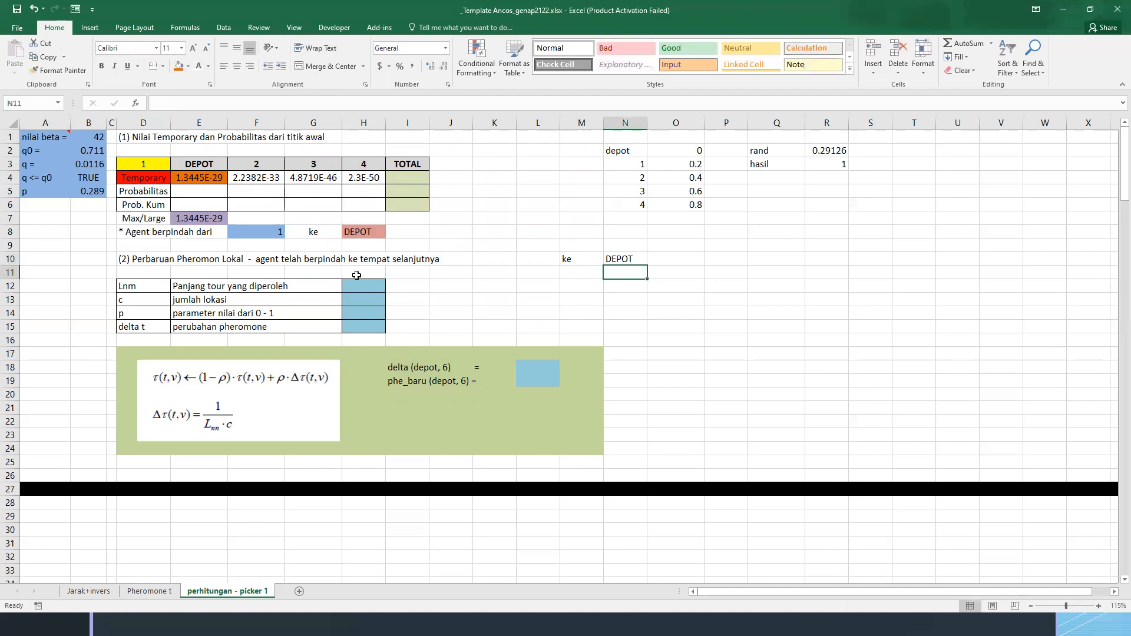
Link Lnm in H12 to the Depot-to-1 distance in C2 of the Jarak+invers sheet, and enter 5 for c in H13
{"action": "left_click", "coordinate": [359, 284]}
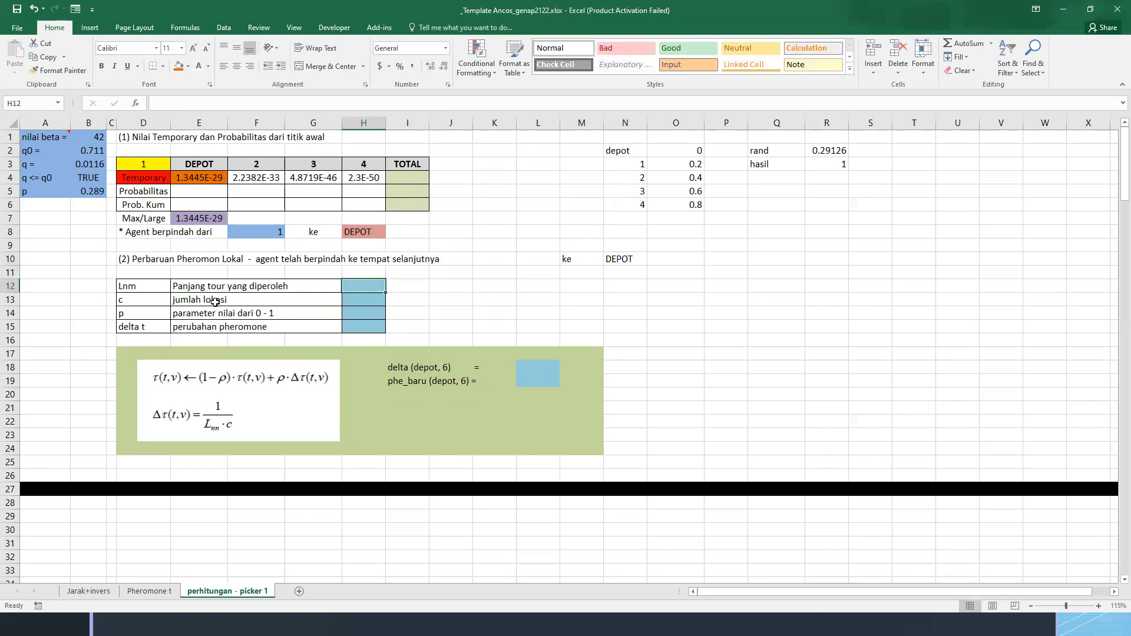
{"action": "type", "text": "="}
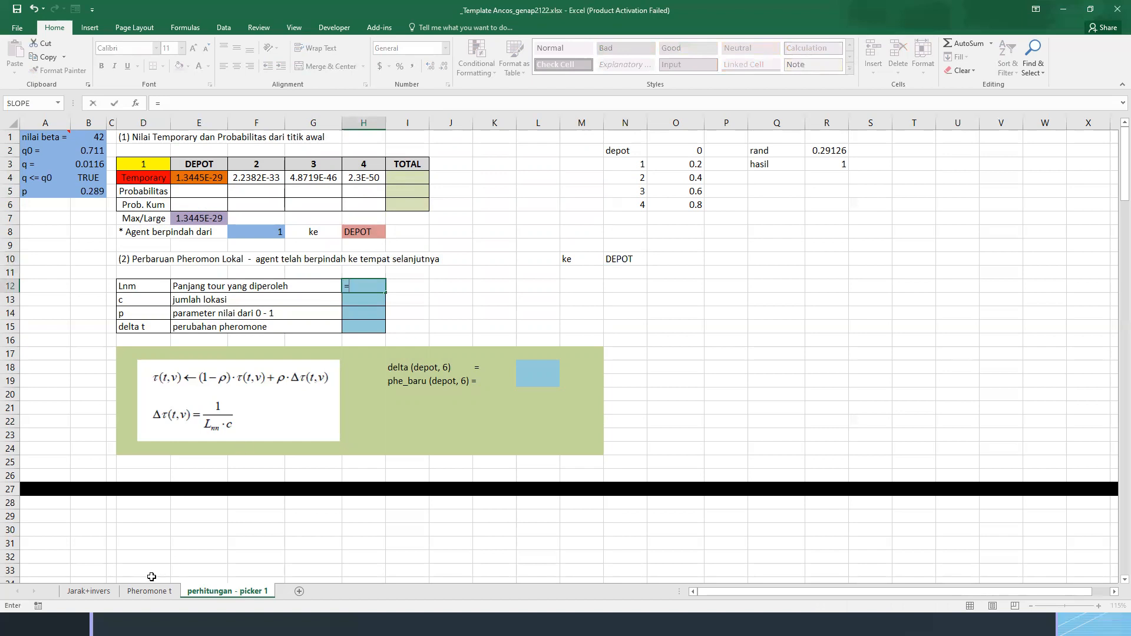
{"action": "left_click", "coordinate": [95, 591]}
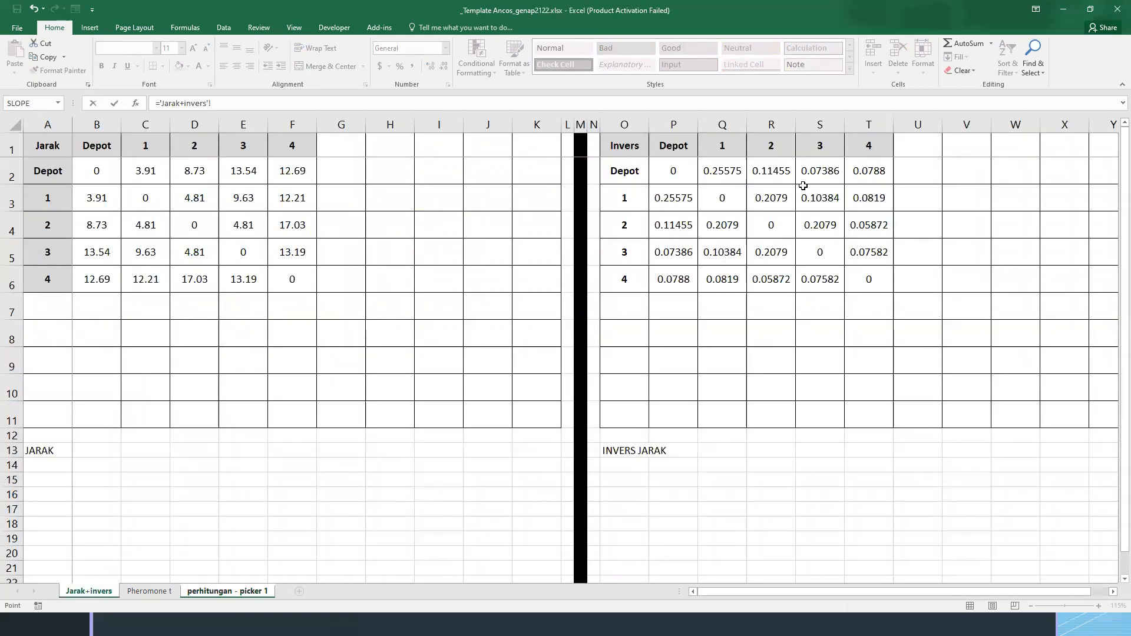
{"action": "left_click", "coordinate": [149, 175]}
{"action": "key", "text": "Return"}
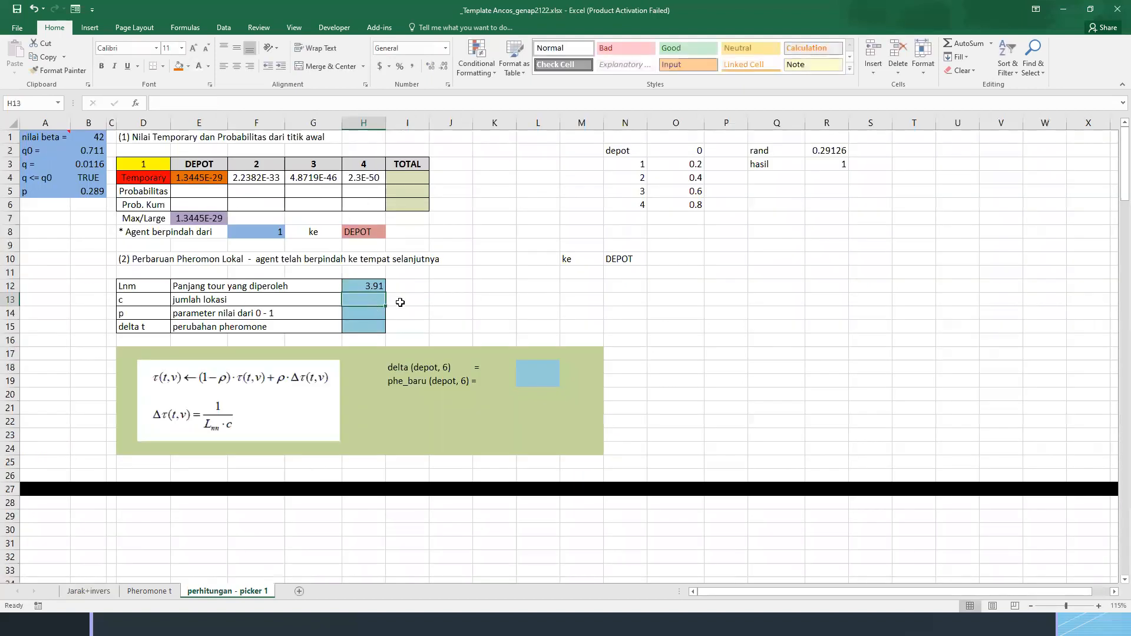
{"action": "type", "text": "5"}
{"action": "key", "text": "Return"}
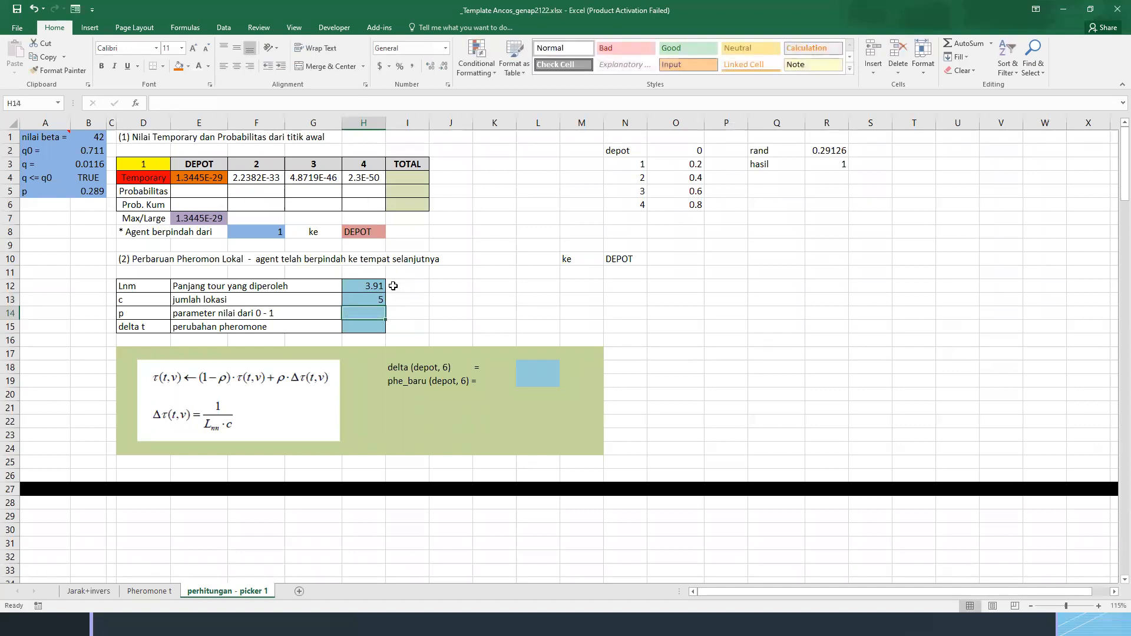
Check the formula behind p in B5 and link the p parameter in H14 to it with =B5
{"action": "left_click", "coordinate": [159, 315]}
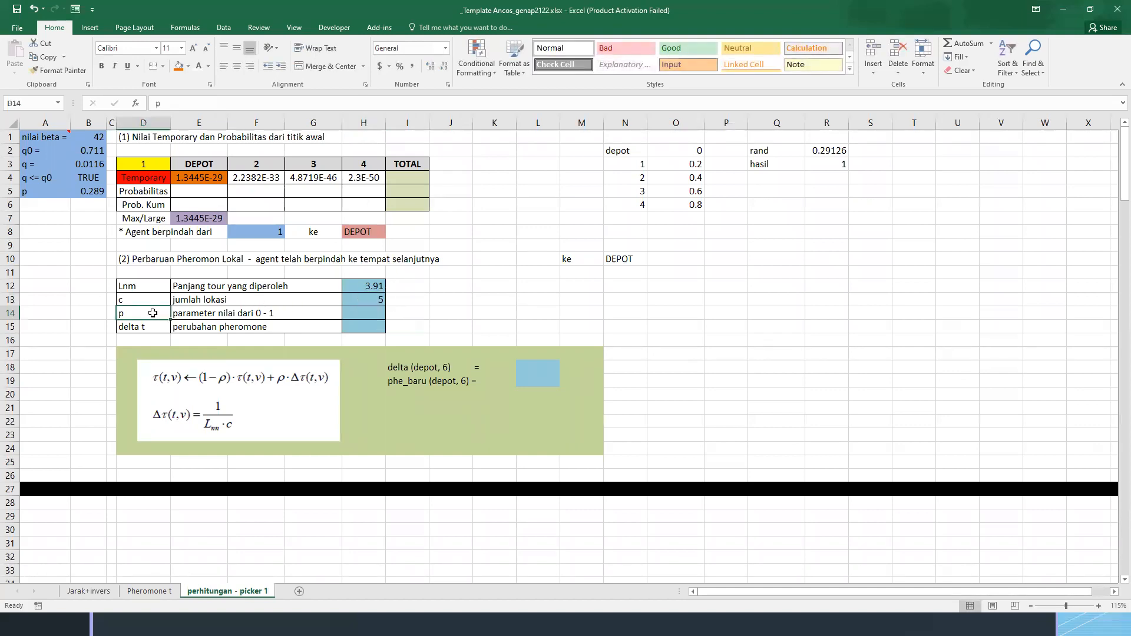
{"action": "left_click", "coordinate": [223, 316]}
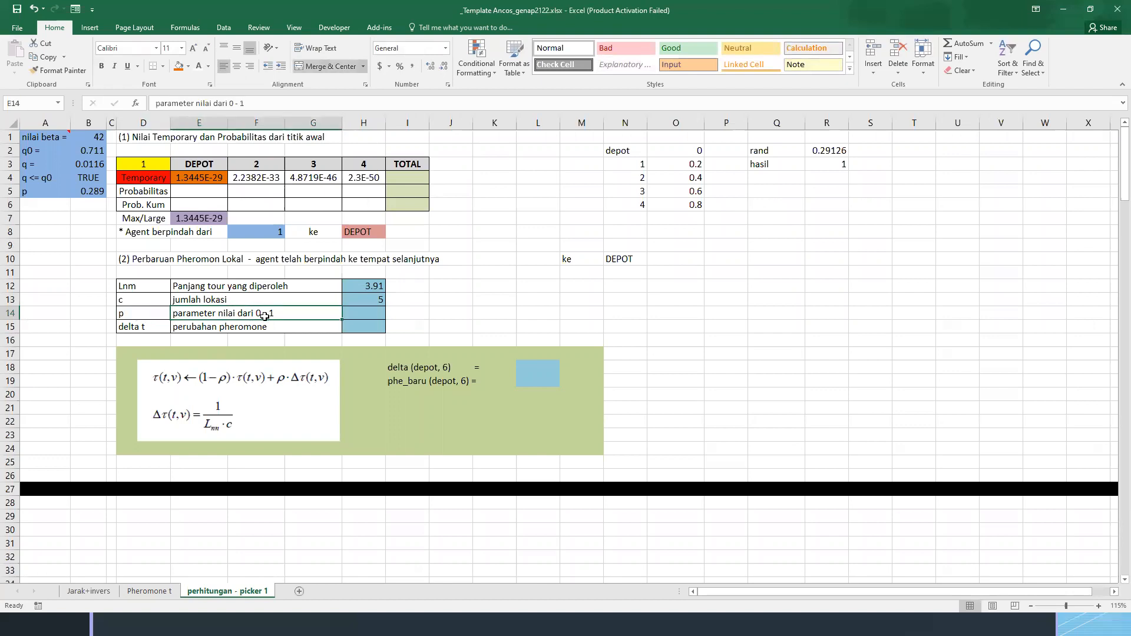
{"action": "left_click", "coordinate": [355, 315]}
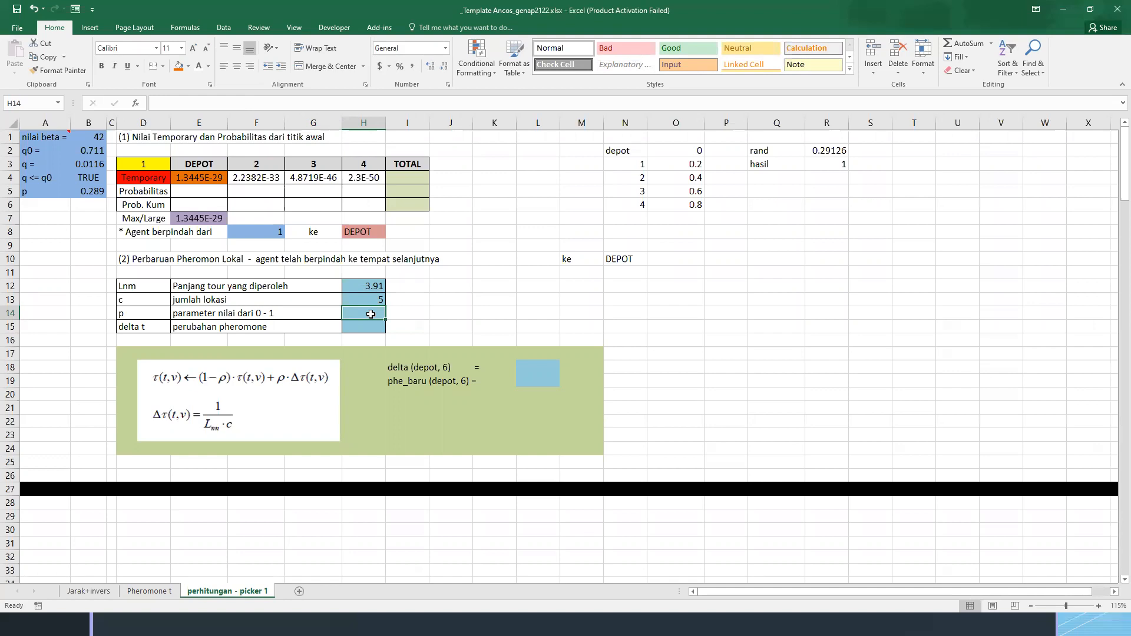
{"action": "double_click", "coordinate": [87, 193]}
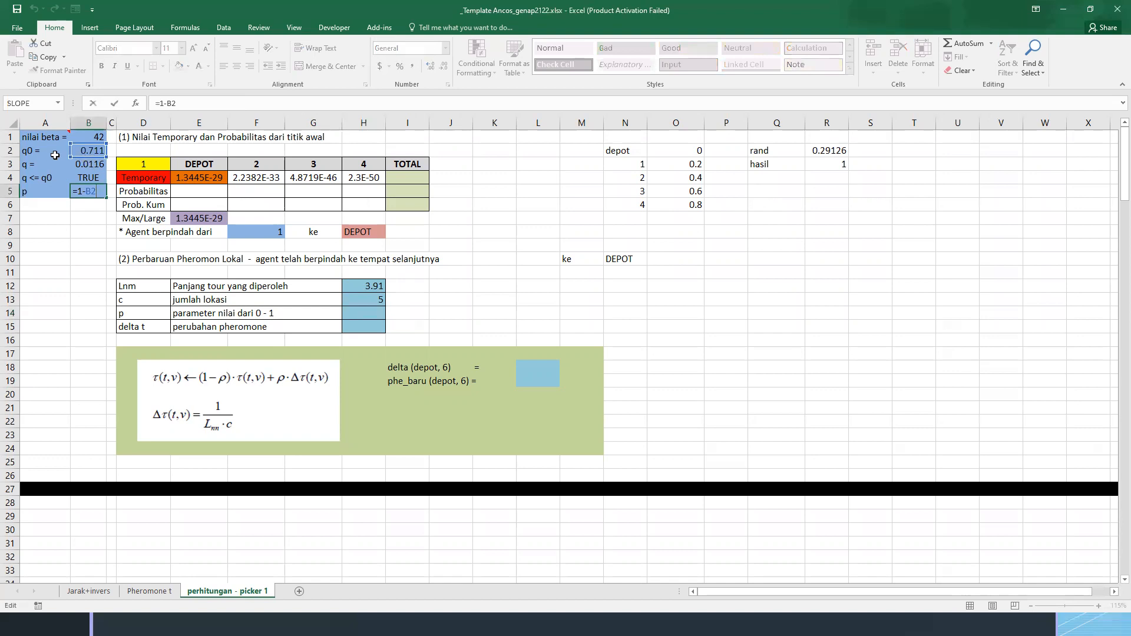
{"action": "key", "text": "Escape"}
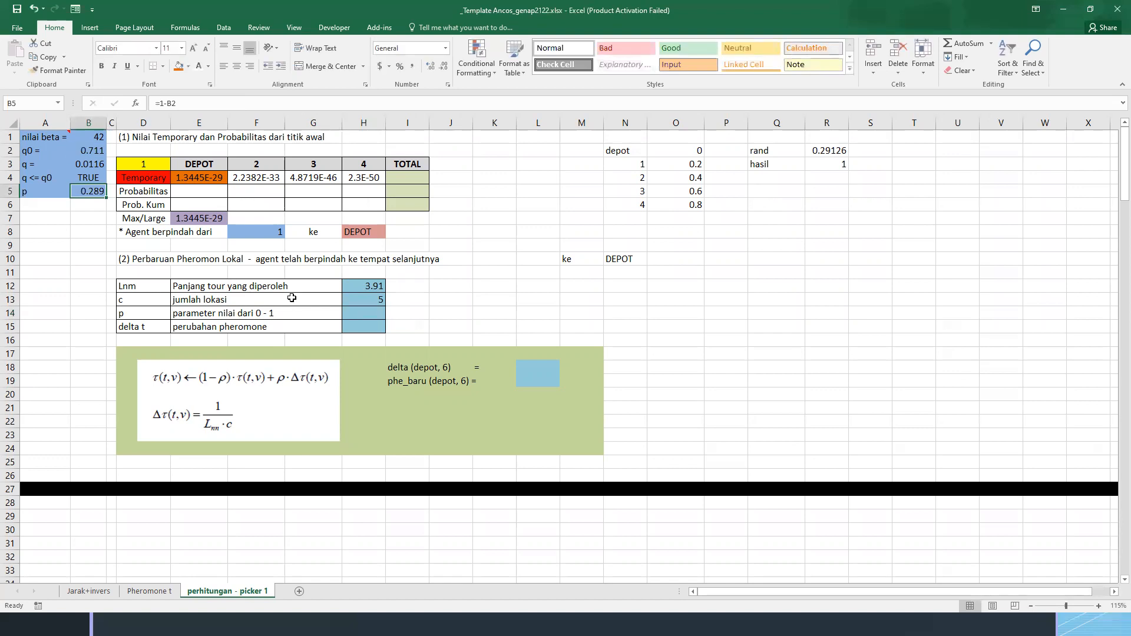
{"action": "left_click", "coordinate": [344, 313]}
{"action": "type", "text": "="}
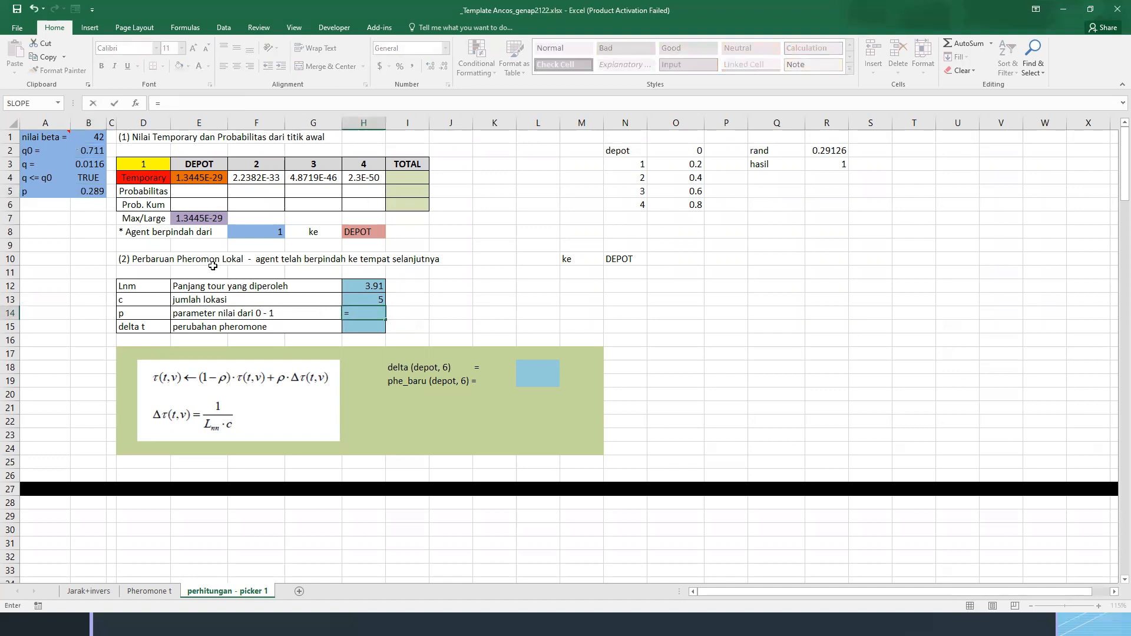
{"action": "left_click", "coordinate": [95, 197]}
{"action": "key", "text": "Return"}
Review the p and q0 values within the parameter block A1:B5
{"action": "left_click", "coordinate": [67, 202]}
{"action": "left_click", "coordinate": [86, 189]}
{"action": "mouse_move", "coordinate": [47, 190]}
{"action": "left_mouse_down"}
{"action": "mouse_move", "coordinate": [86, 189]}
{"action": "mouse_move", "coordinate": [39, 190]}
{"action": "left_mouse_up"}
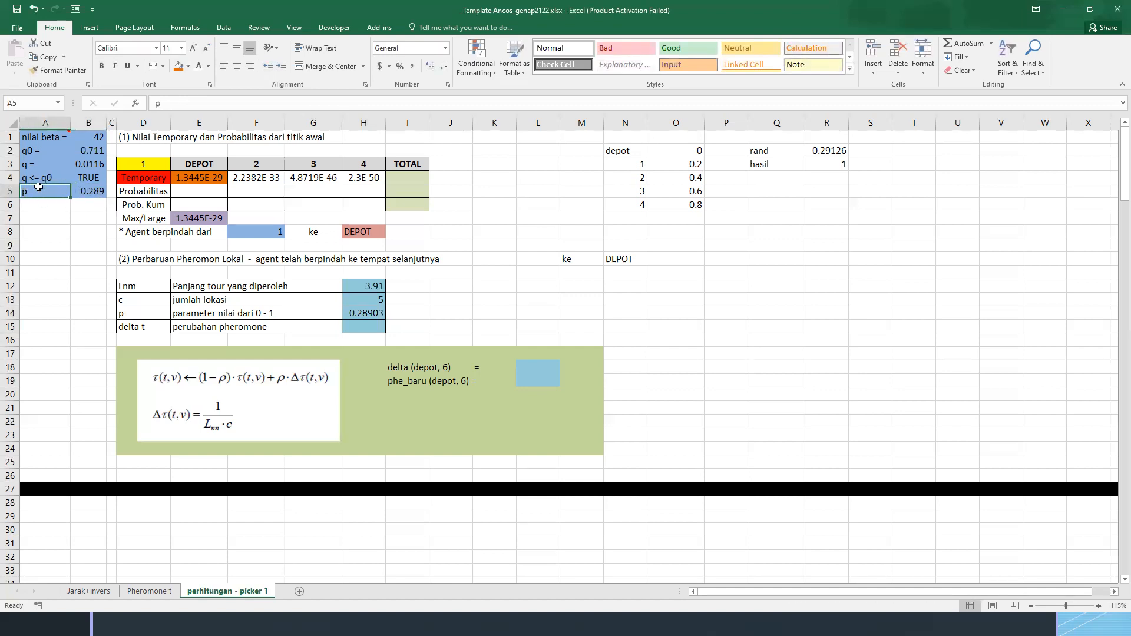
{"action": "left_click", "coordinate": [81, 191]}
{"action": "left_click", "coordinate": [41, 190]}
{"action": "left_click", "coordinate": [86, 191]}
{"action": "left_click", "coordinate": [88, 150]}
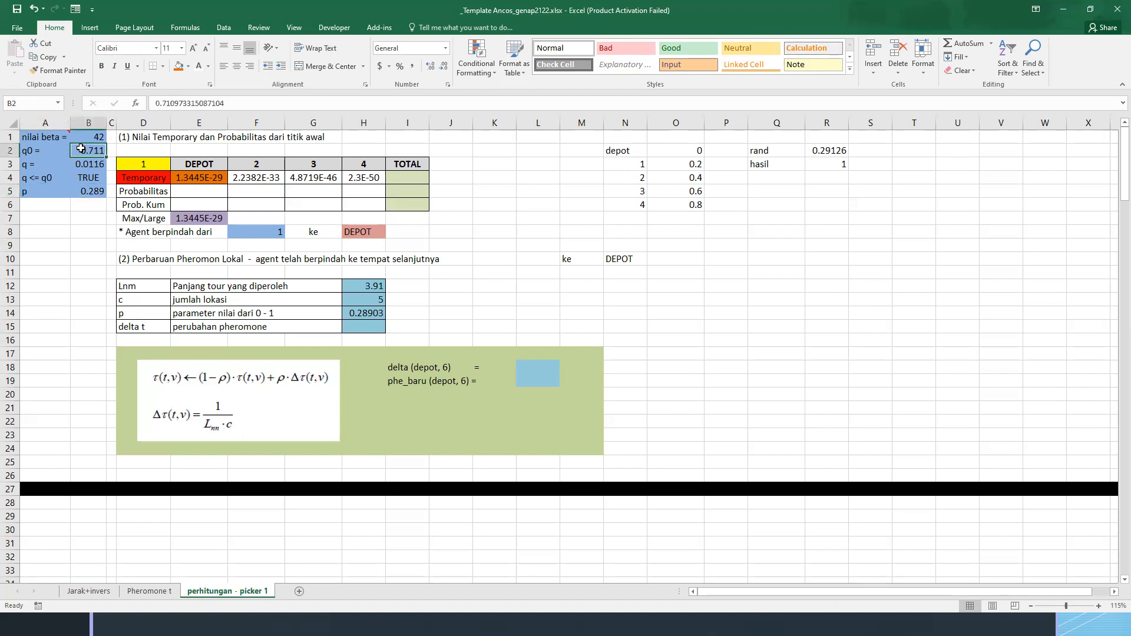
{"action": "left_click_drag", "start_coordinate": [44, 137], "coordinate": [84, 186]}
{"action": "left_click", "coordinate": [494, 299]}
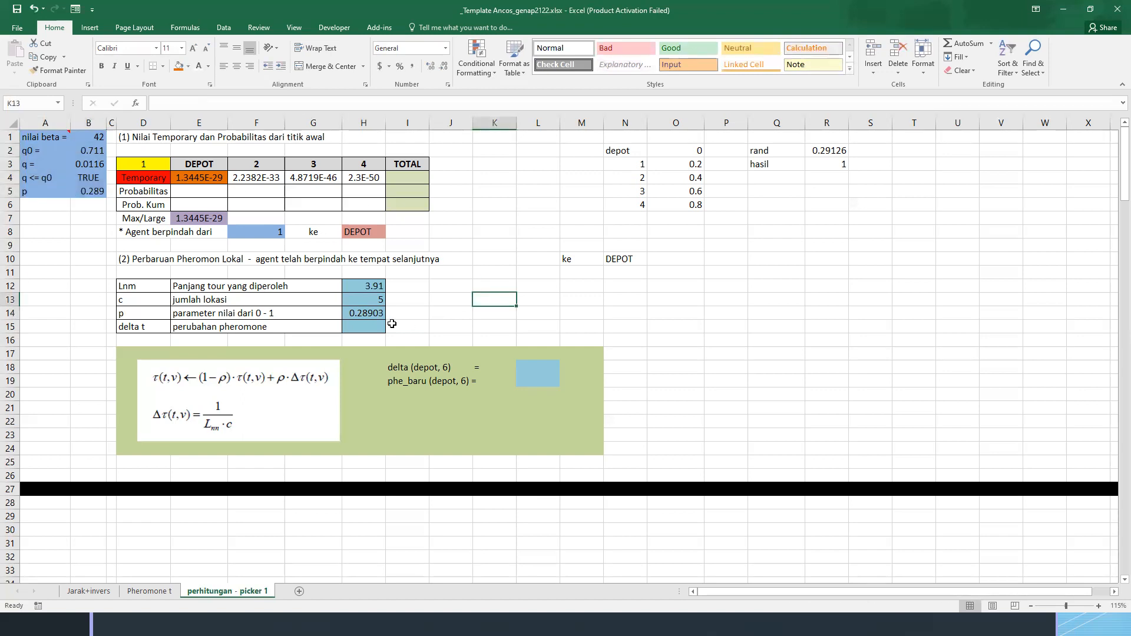
Convert the "delta (depot, 6) =" label in I18 into a quoted text formula
{"action": "left_click", "coordinate": [363, 328]}
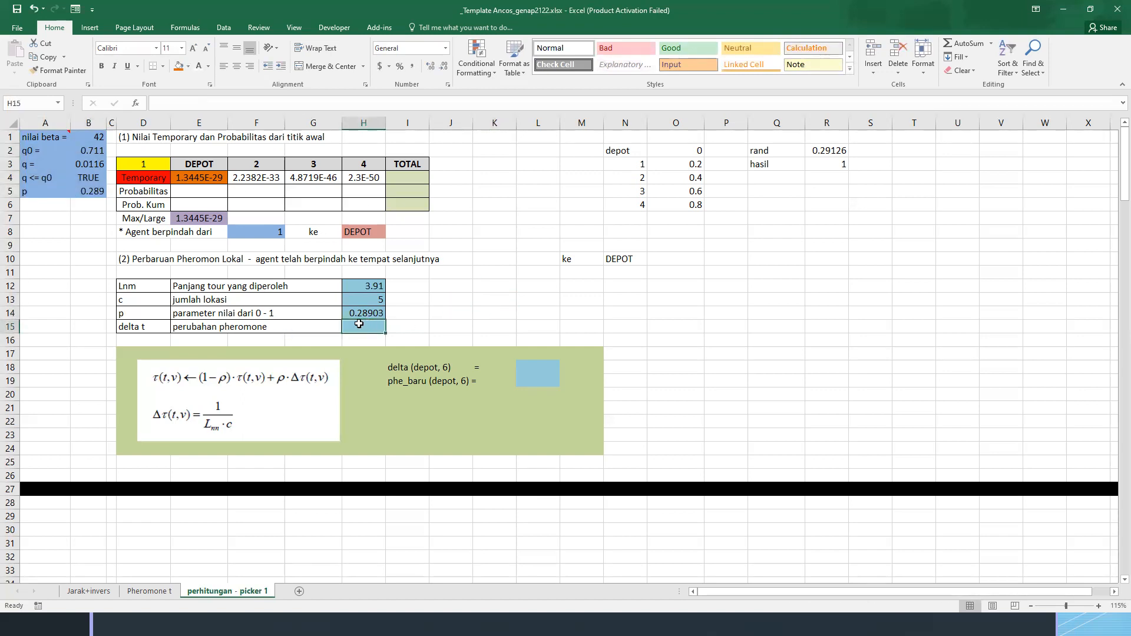
{"action": "left_click", "coordinate": [532, 371]}
{"action": "left_click", "coordinate": [404, 367]}
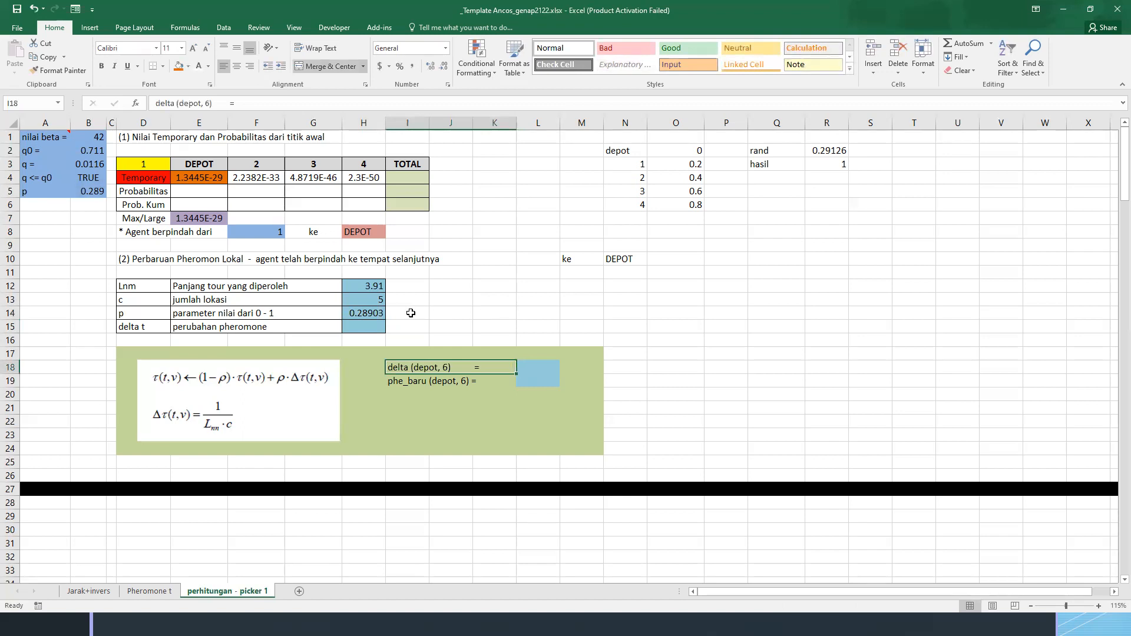
{"action": "key", "text": "F2"}
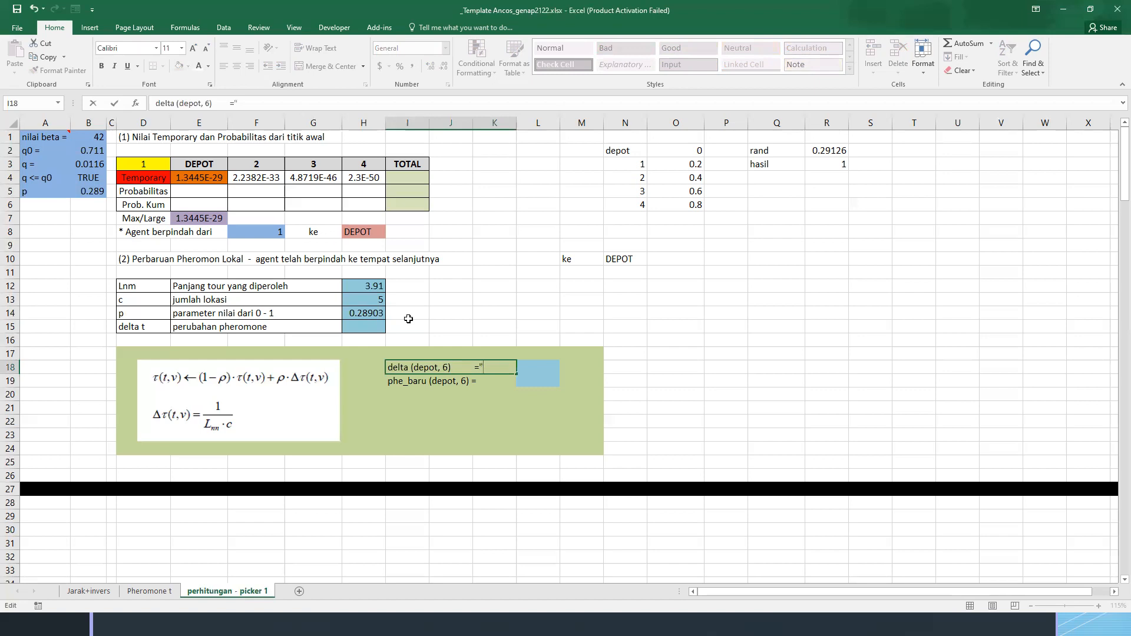
{"action": "key", "text": "Home"}
{"action": "type", "text": "=\""}
{"action": "key", "text": "End"}
Make the delta label in I18 dynamic by replacing "depot" and "6" with references to F8 and H8 joined by &
{"action": "double_click", "coordinate": [438, 371]}
{"action": "type", "text": "\"\""}
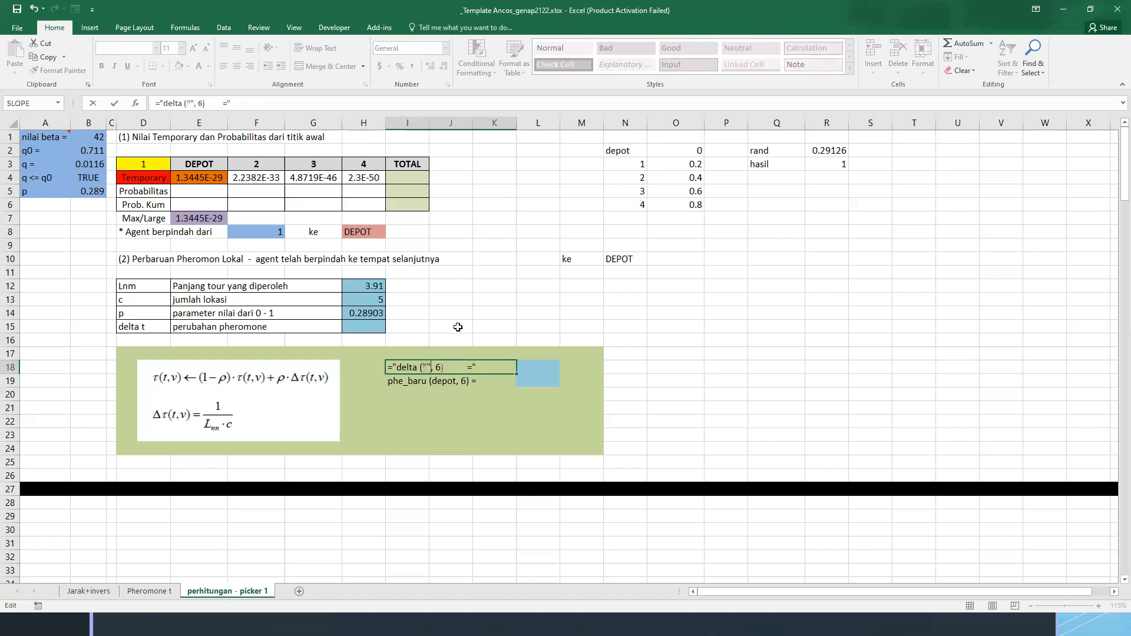
{"action": "key", "text": "BackSpace"}
{"action": "type", "text": "\"\"&&&&"}
{"action": "left_click", "coordinate": [266, 232]}
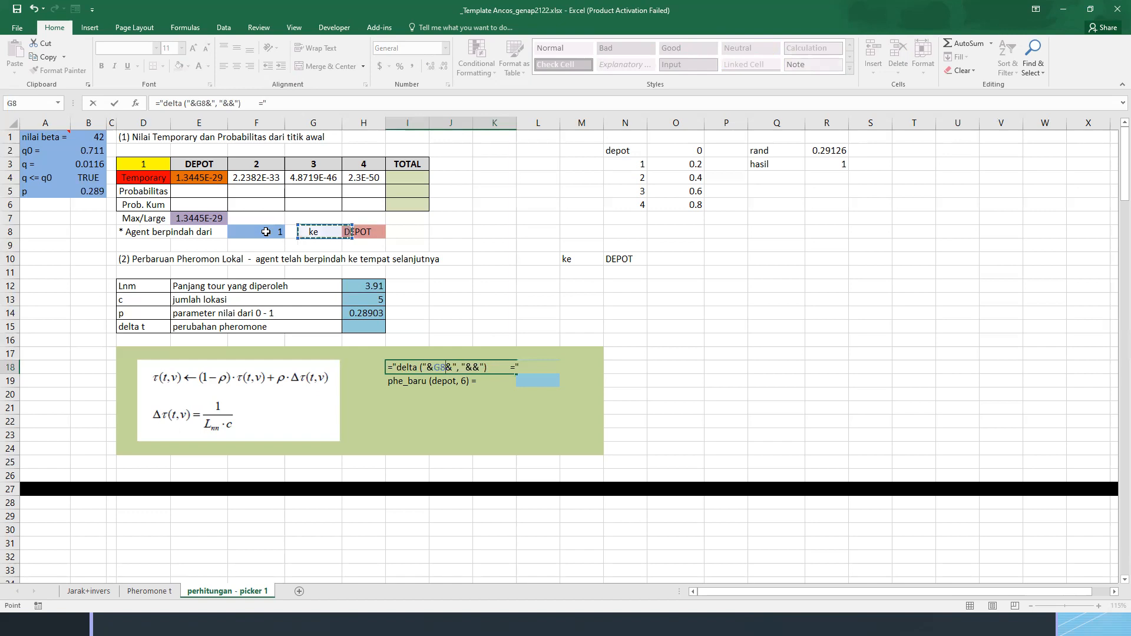
{"action": "left_click", "coordinate": [467, 367]}
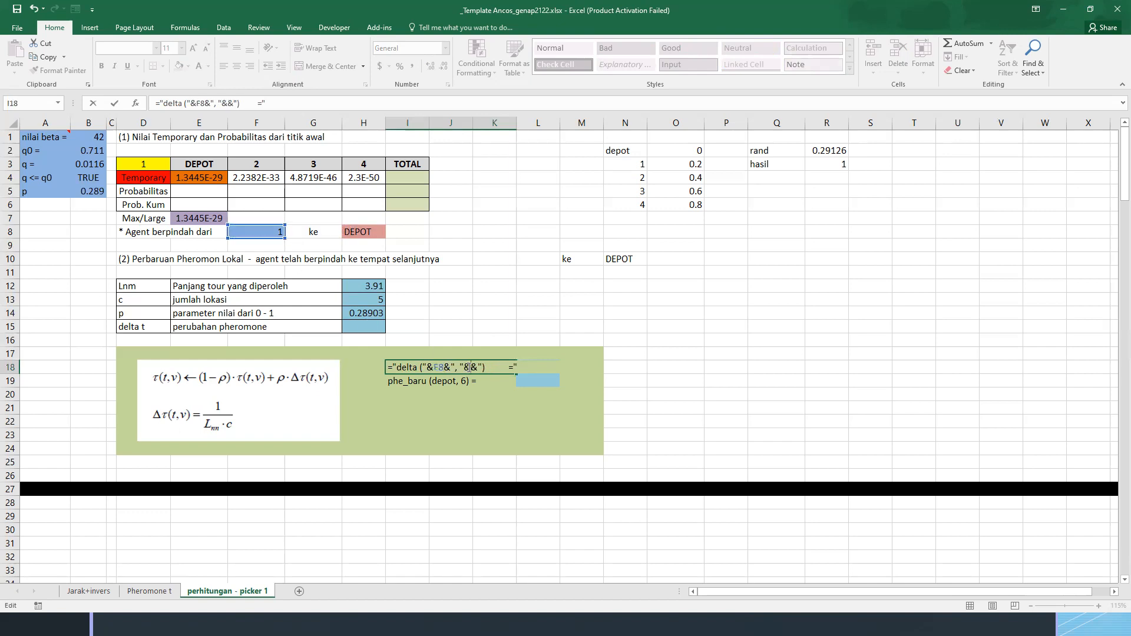
{"action": "left_click", "coordinate": [357, 232]}
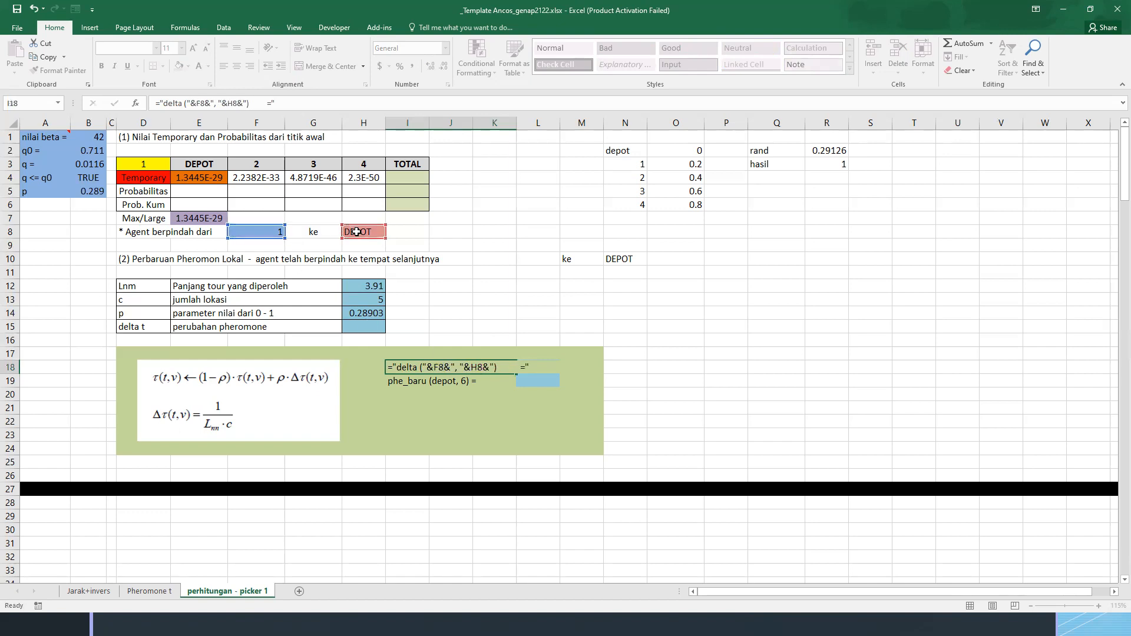
{"action": "key", "text": "Return"}
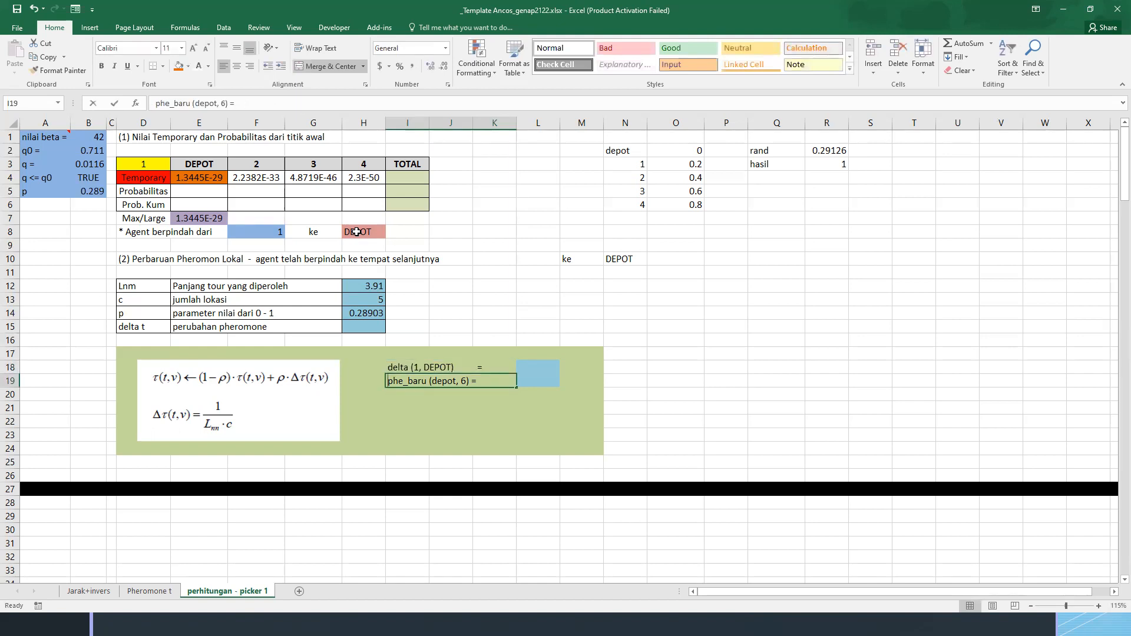
Turn the phe_baru label in I19 into the formula ="phe_baru ("&F8&", "&H8&") = "
{"action": "key", "text": "F2"}
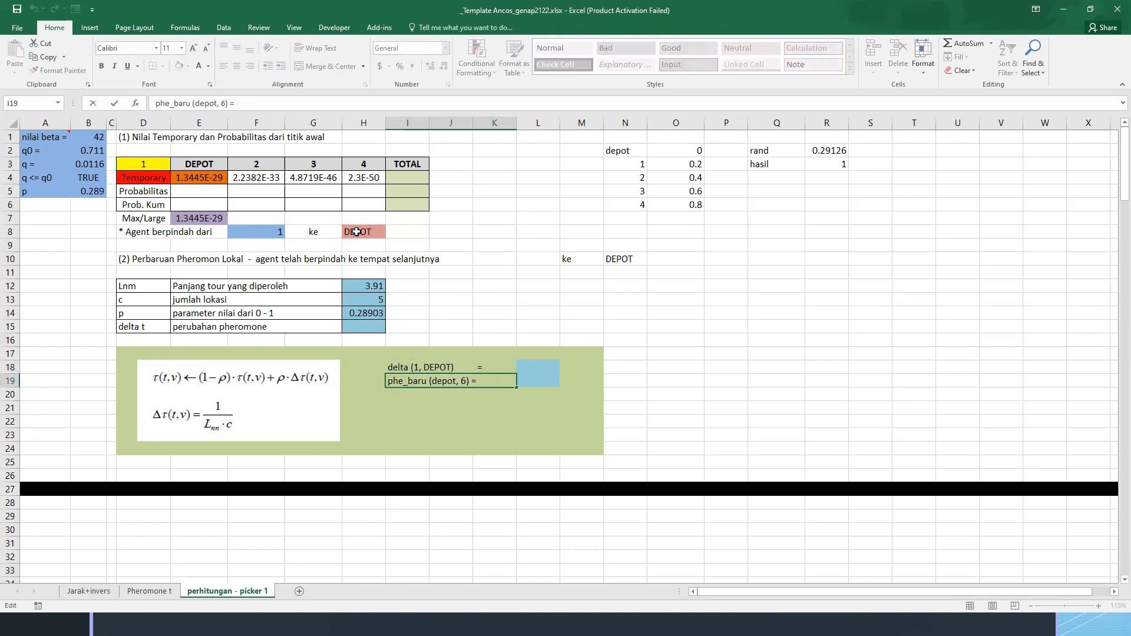
{"action": "type", "text": "\""}
{"action": "key", "text": "Home"}
{"action": "type", "text": "=\""}
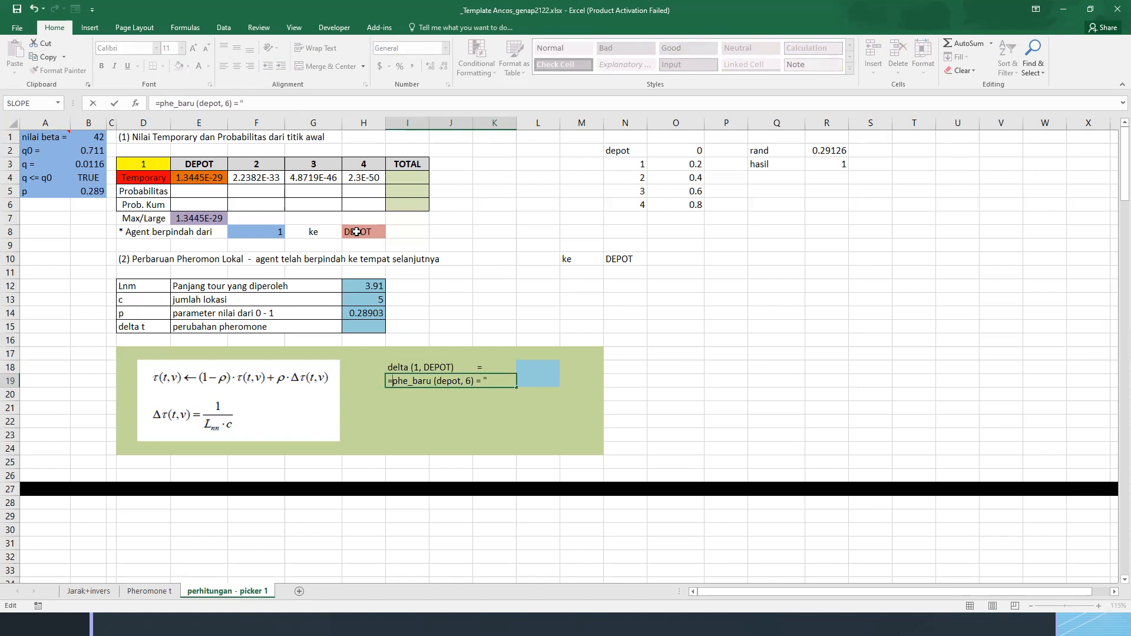
{"action": "key", "text": "ctrl+shift+Right"}
{"action": "type", "text": "\"\""}
{"action": "type", "text": "&&"}
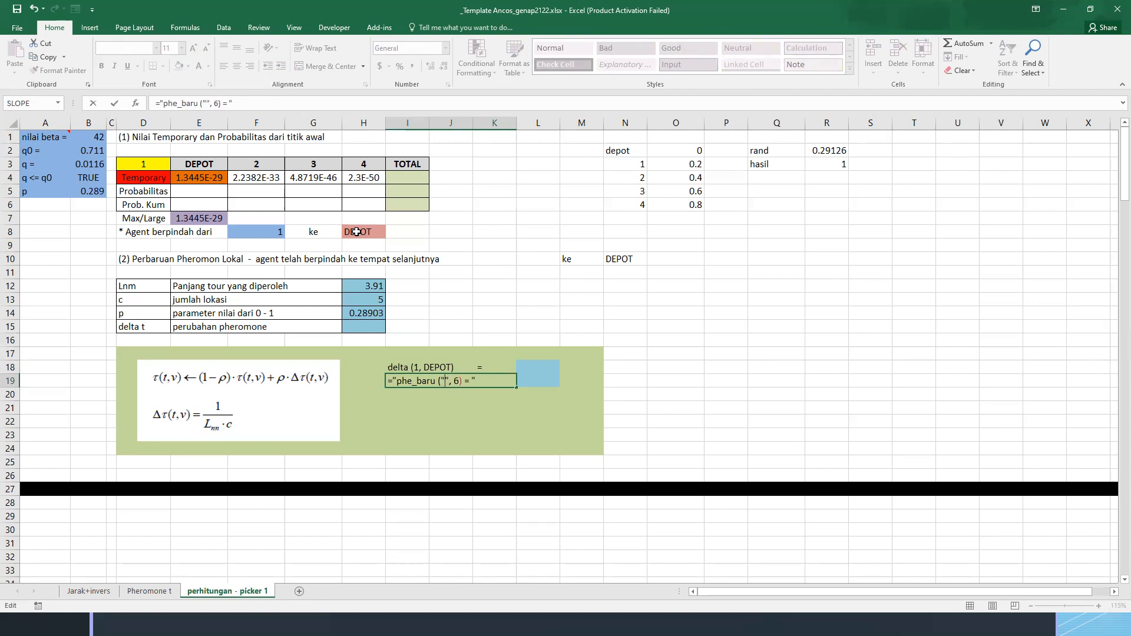
{"action": "key", "text": "BackSpace"}
{"action": "type", "text": "\", \"&&"}
{"action": "left_click", "coordinate": [276, 232]}
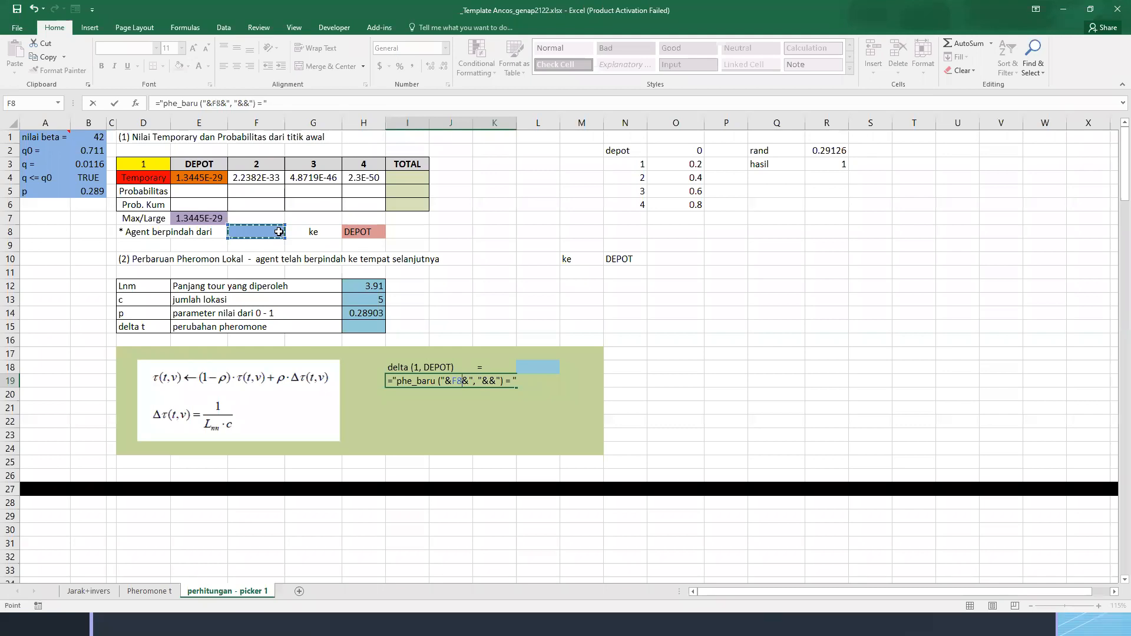
{"action": "left_click", "coordinate": [492, 382]}
{"action": "left_click", "coordinate": [365, 233]}
{"action": "key", "text": "Return"}
Calculate delta (1, DEPOT) in L18 with the formula =1/(H12*H13)
{"action": "key", "text": "Up"}
{"action": "key", "text": "Up"}
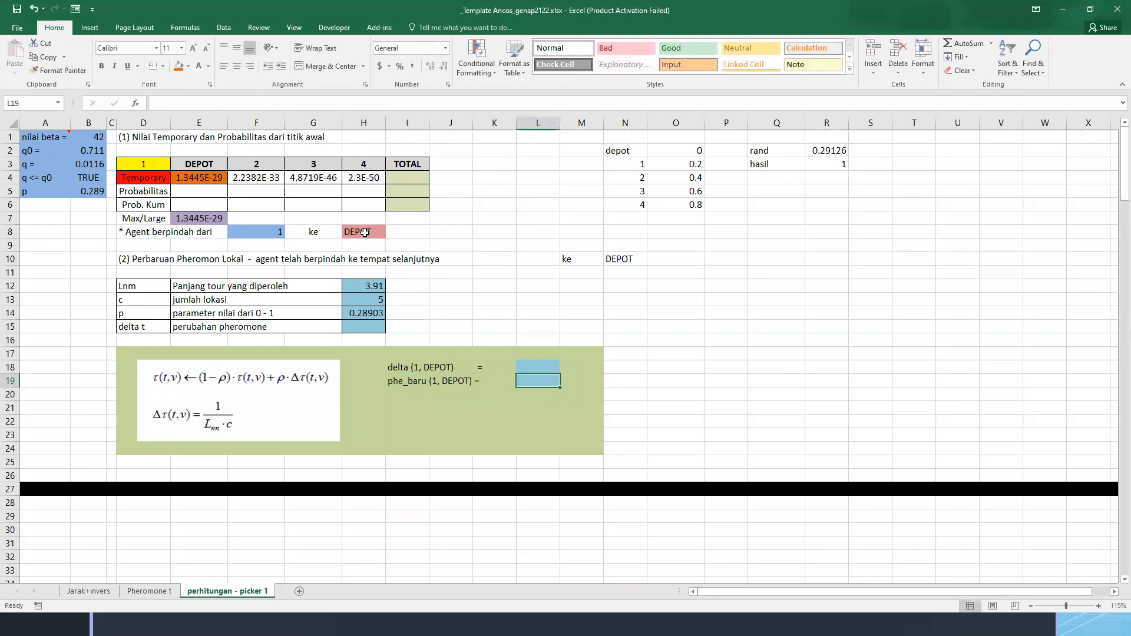
{"action": "key", "text": "Right"}
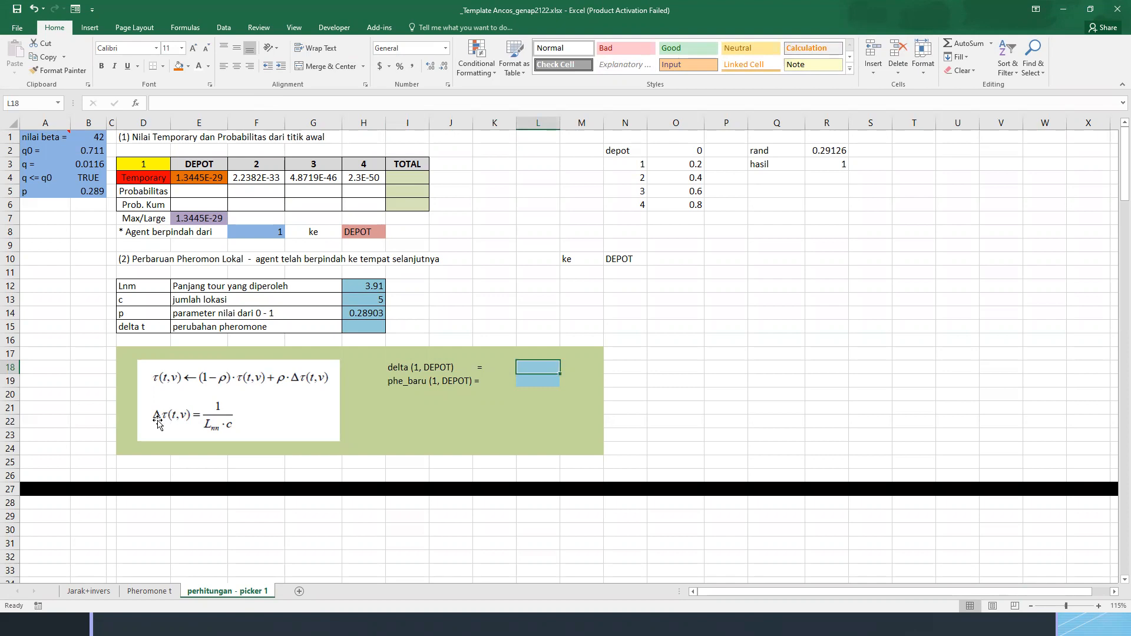
{"action": "scroll", "coordinate": [157, 421], "scroll_direction": "up", "scroll_amount": 2}
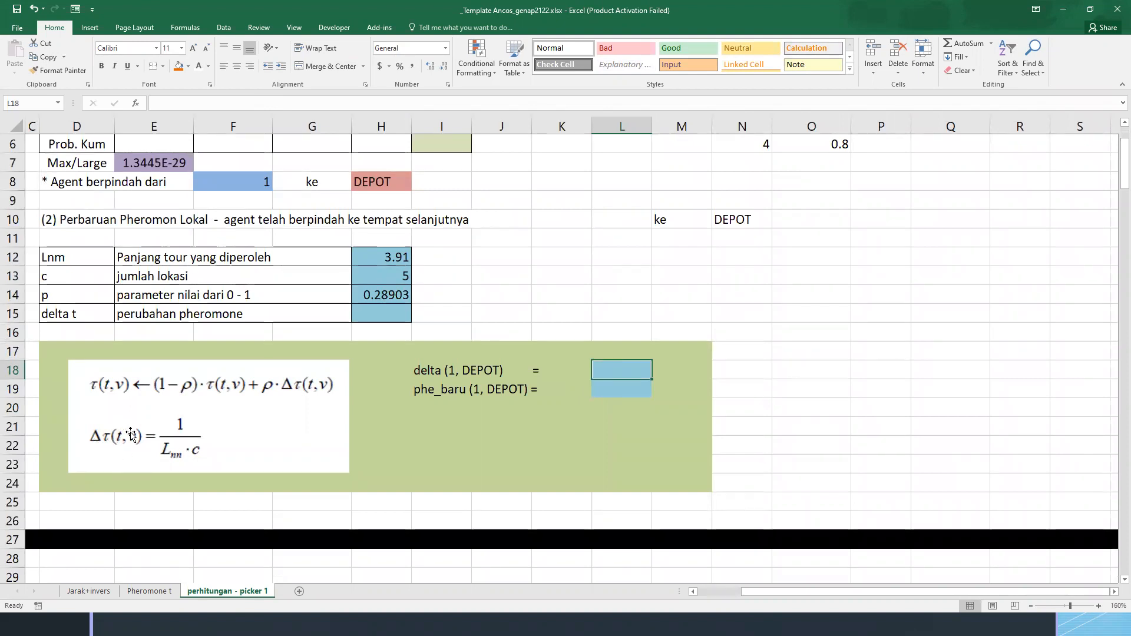
{"action": "left_click", "coordinate": [388, 255]}
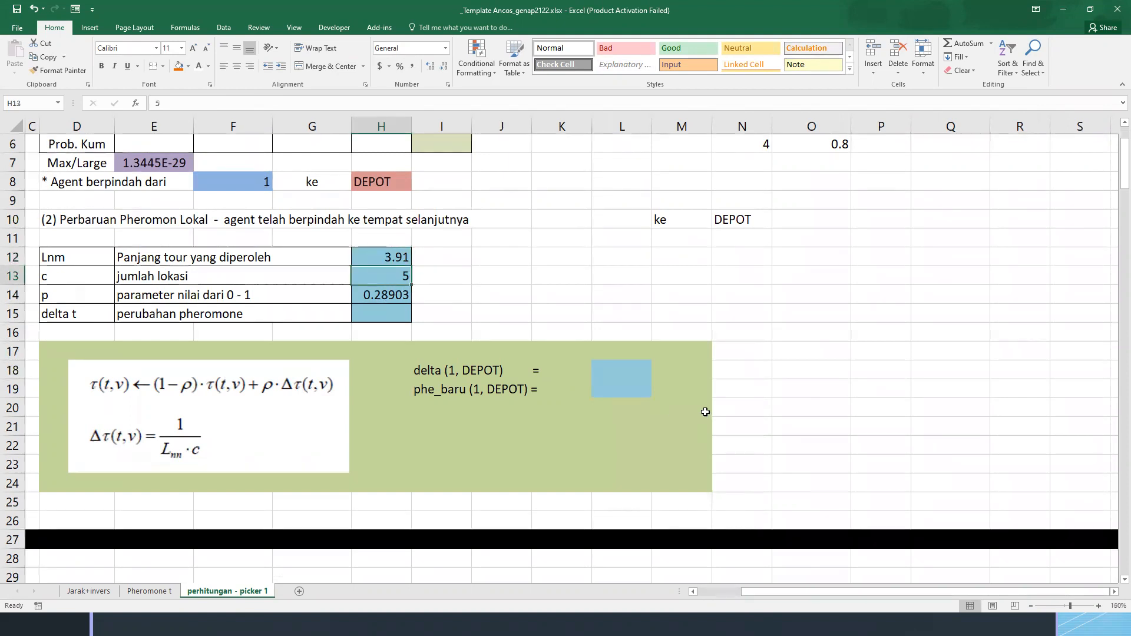
{"action": "left_click", "coordinate": [641, 367]}
{"action": "type", "text": "=1/("}
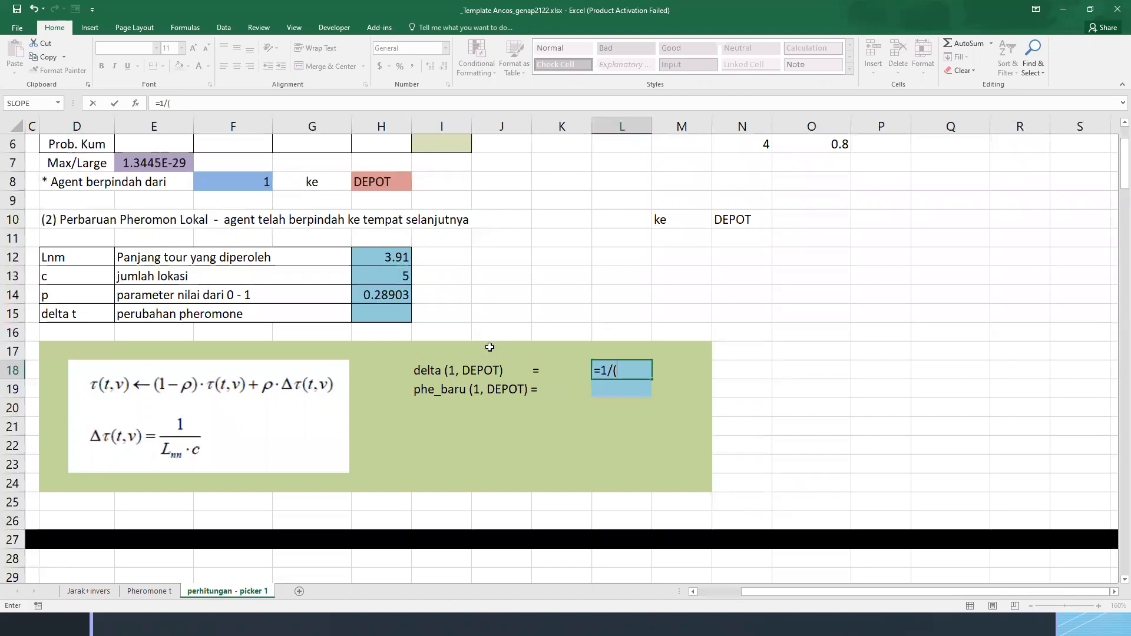
{"action": "left_click", "coordinate": [385, 256]}
{"action": "type", "text": "*"}
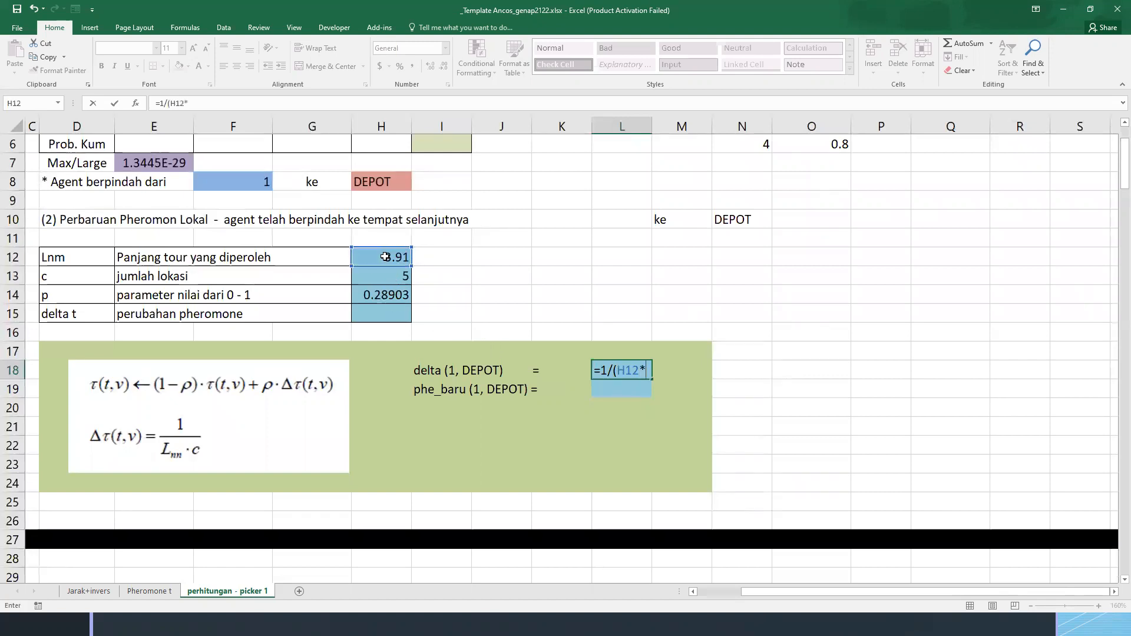
{"action": "left_click", "coordinate": [388, 275]}
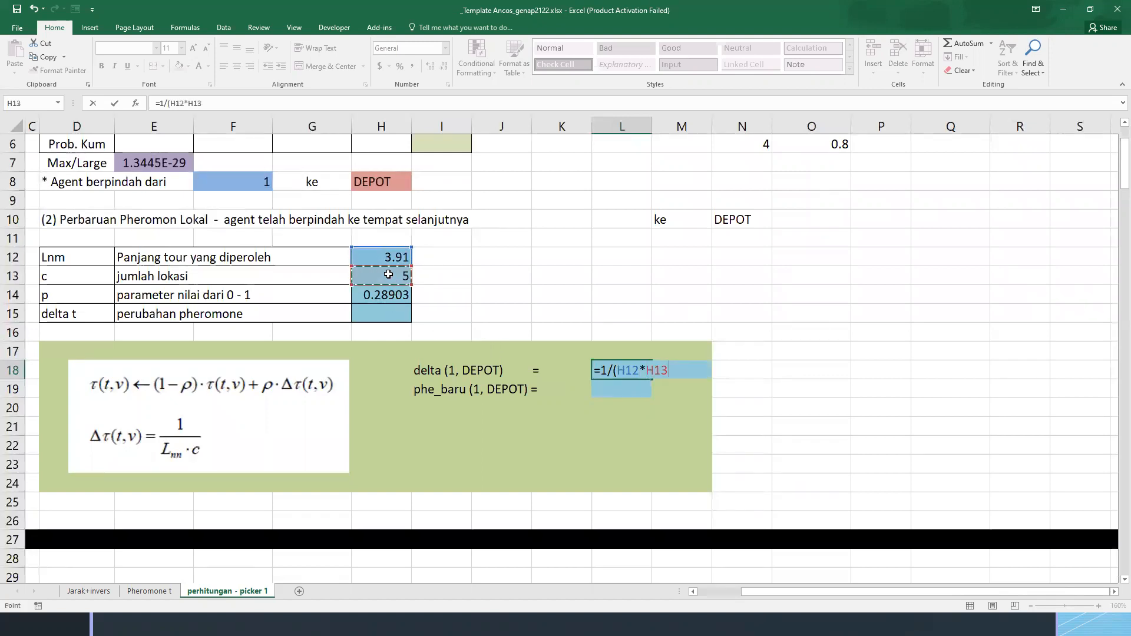
{"action": "key", "text": "Return"}
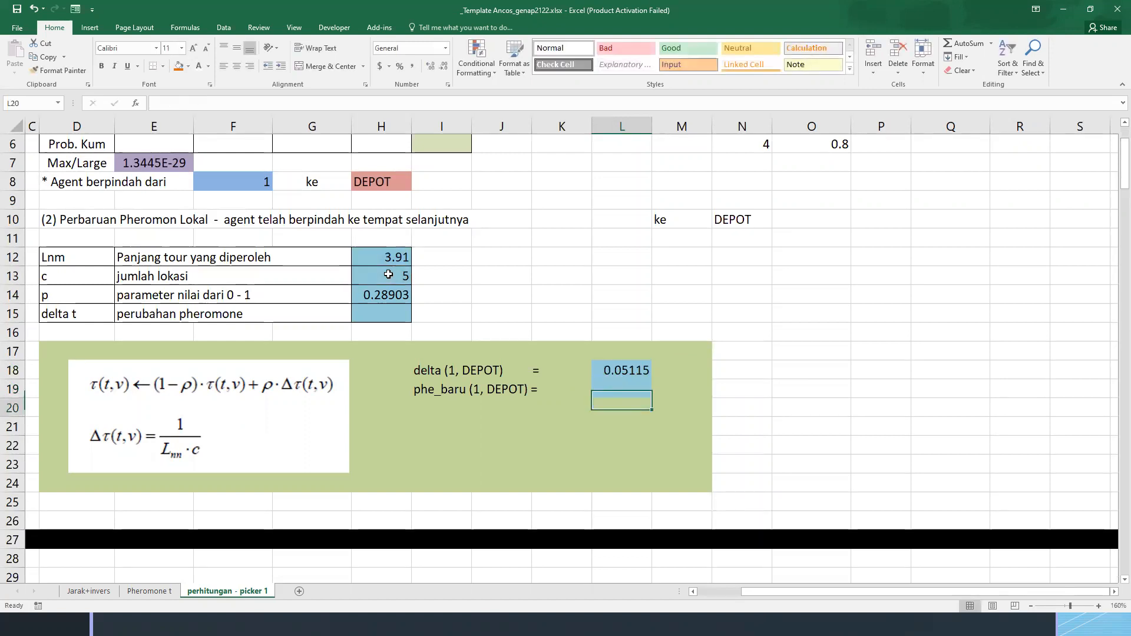
{"action": "left_click", "coordinate": [420, 392]}
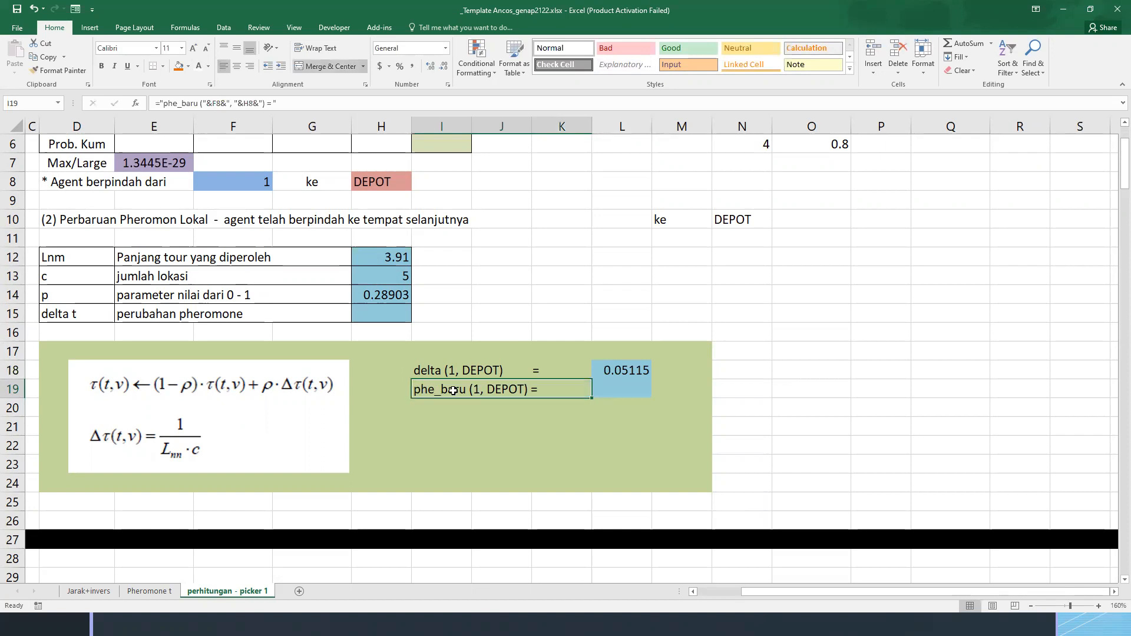
{"action": "left_click_drag", "start_coordinate": [428, 392], "coordinate": [623, 395]}
{"action": "left_click", "coordinate": [434, 389]}
{"action": "left_click", "coordinate": [596, 390]}
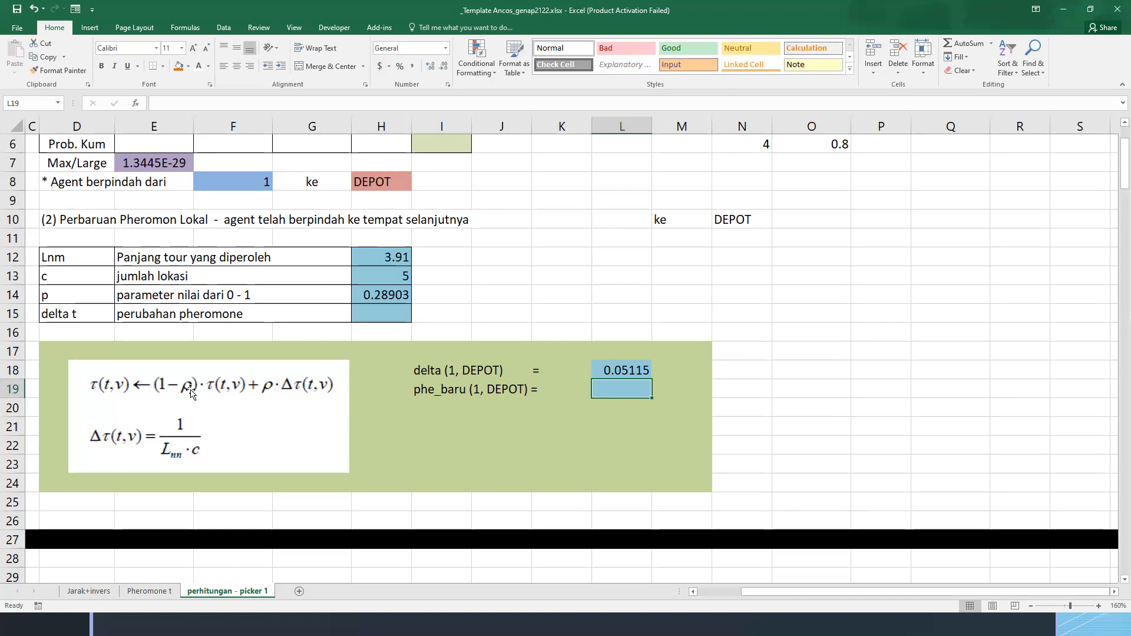
Add the helper labels "depan" in K21 and "belakang" in K22 beneath the phe_baru row
{"action": "left_click", "coordinate": [561, 413]}
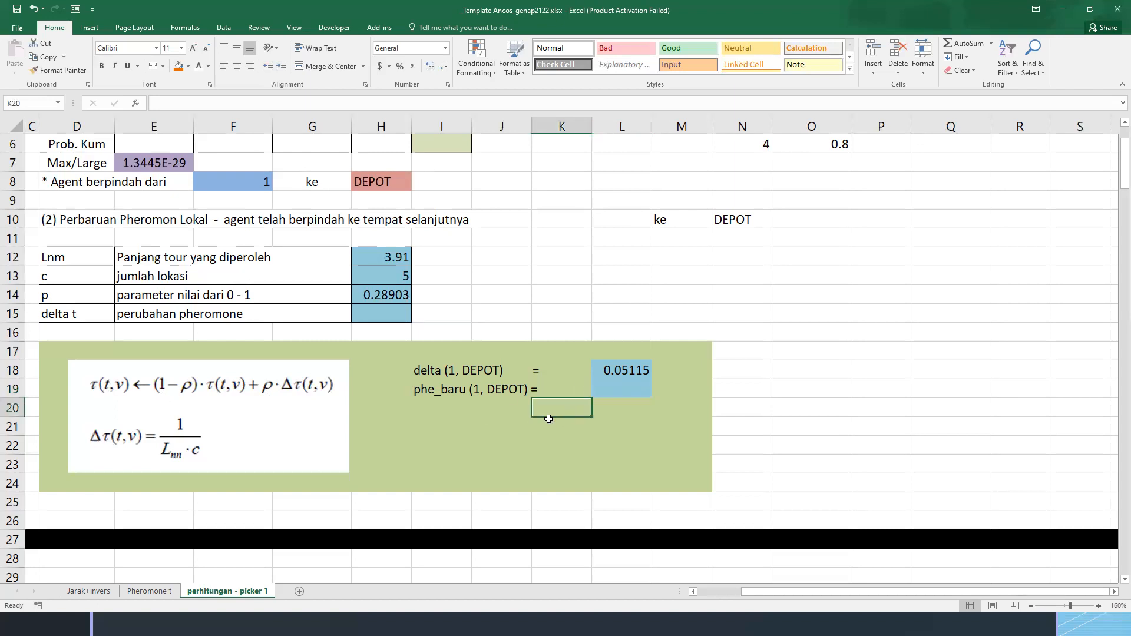
{"action": "left_click", "coordinate": [549, 423]}
{"action": "type", "text": "depan"}
{"action": "key", "text": "Return"}
{"action": "type", "text": "belakang"}
{"action": "key", "text": "Return"}
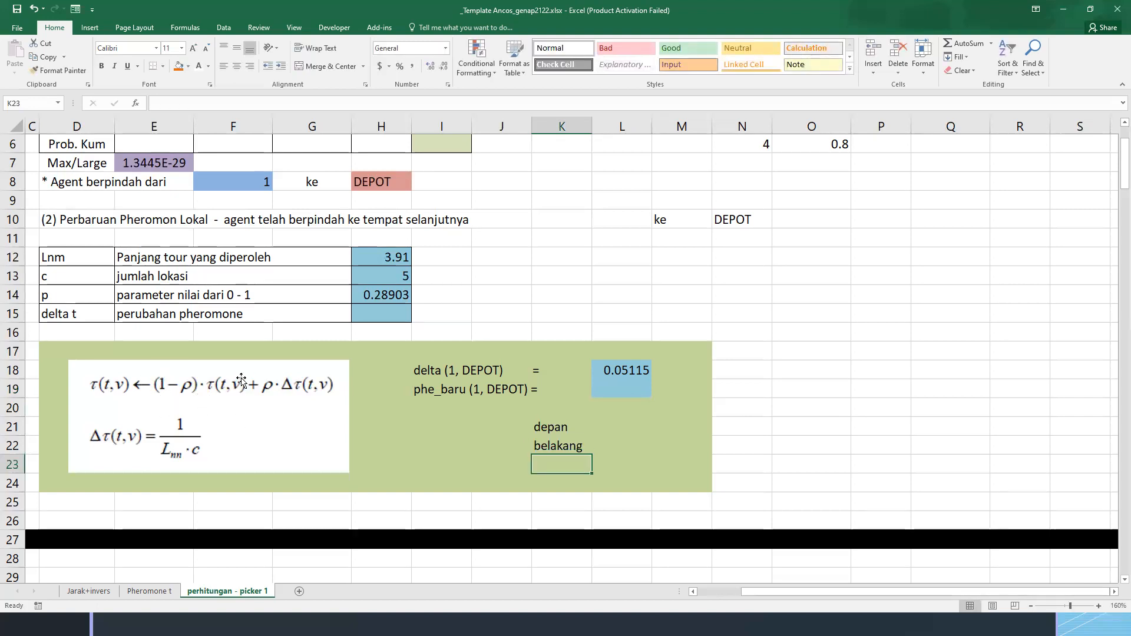
Calculate the depan factor in L21 with the formula =(1-H14)
{"action": "left_click", "coordinate": [611, 435]}
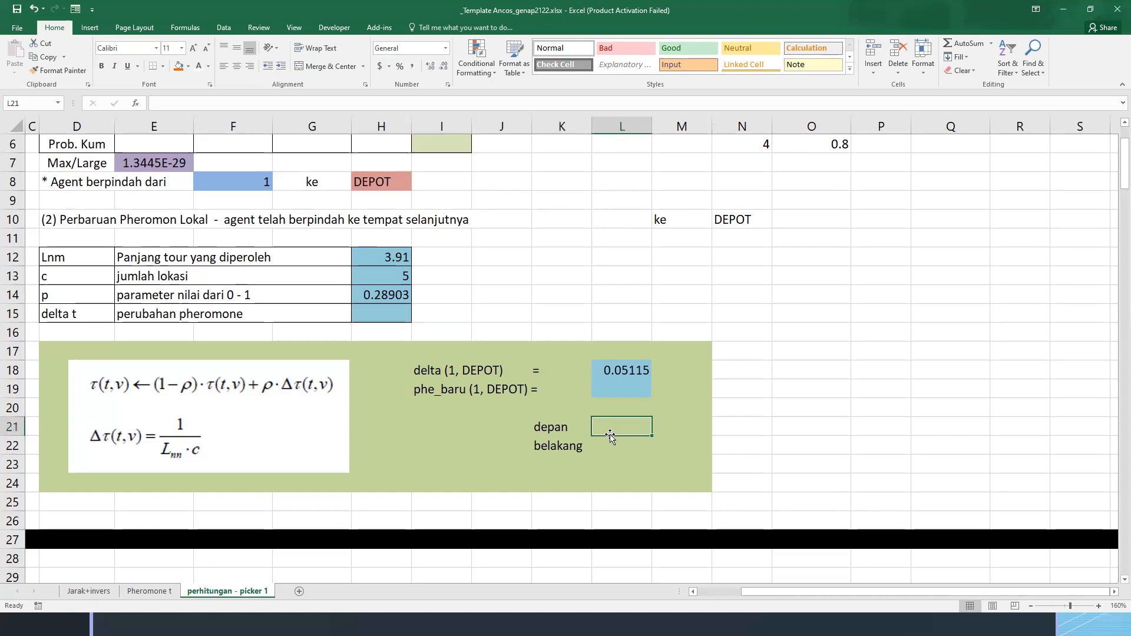
{"action": "type", "text": "=(1-"}
{"action": "left_click", "coordinate": [383, 291]}
{"action": "type", "text": ")*"}
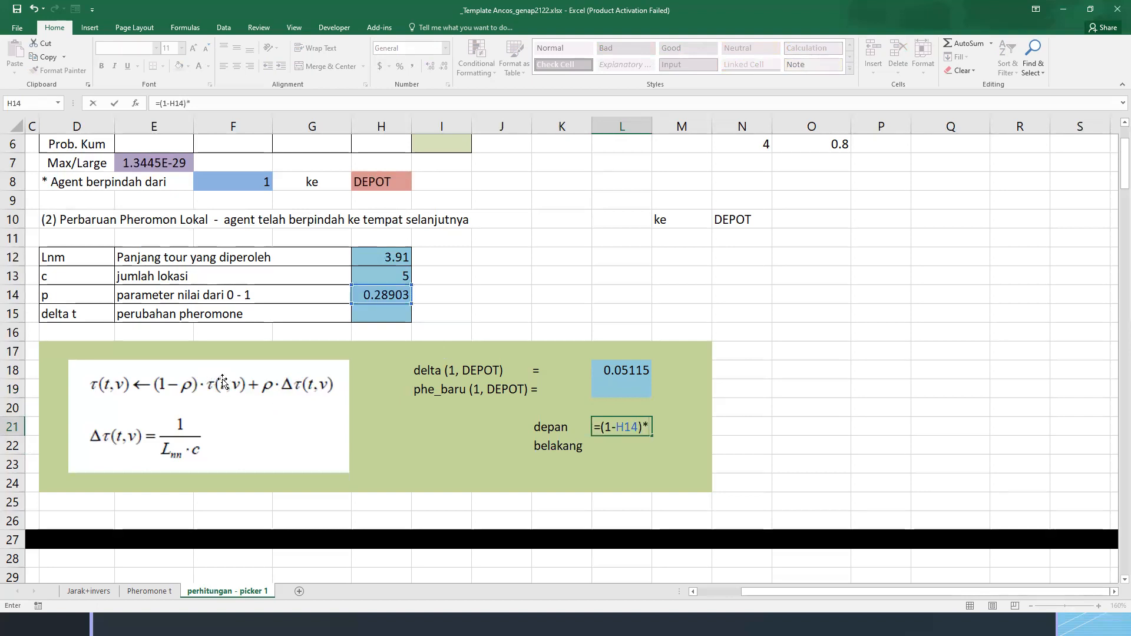
{"action": "key", "text": "BackSpace"}
{"action": "key", "text": "Return"}
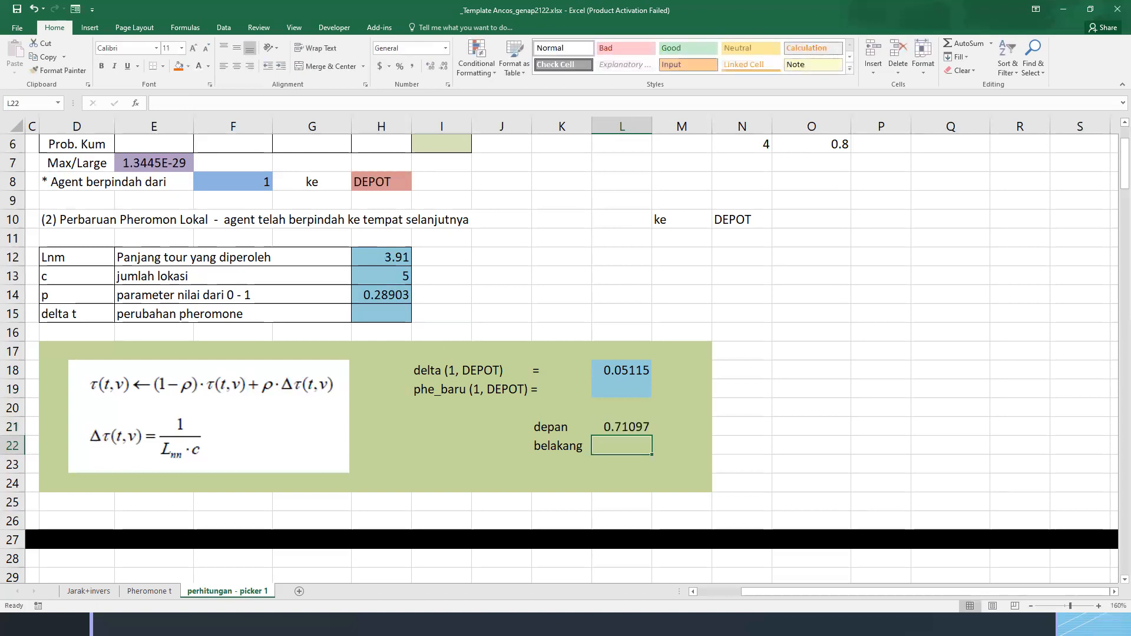
Annotate the pheromone formula by boxing both τ(t,v) terms and handwriting a variable-update example starting from x = 0, and clear the ink
{"action": "key", "text": "alt+Tab"}
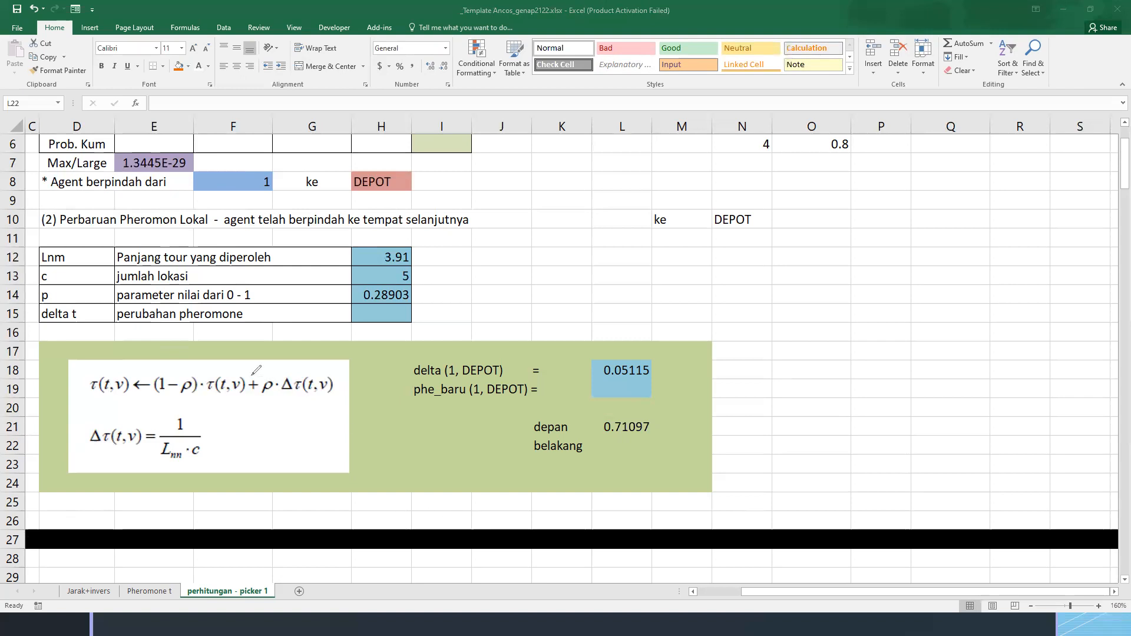
{"action": "mouse_move", "coordinate": [207, 391]}
{"action": "left_mouse_down"}
{"action": "mouse_move", "coordinate": [245, 392]}
{"action": "mouse_move", "coordinate": [245, 376]}
{"action": "mouse_move", "coordinate": [206, 377]}
{"action": "mouse_move", "coordinate": [211, 389]}
{"action": "left_mouse_up"}
{"action": "mouse_move", "coordinate": [87, 377]}
{"action": "left_mouse_down"}
{"action": "mouse_move", "coordinate": [99, 403]}
{"action": "mouse_move", "coordinate": [131, 392]}
{"action": "mouse_move", "coordinate": [114, 372]}
{"action": "mouse_move", "coordinate": [85, 375]}
{"action": "left_mouse_up"}
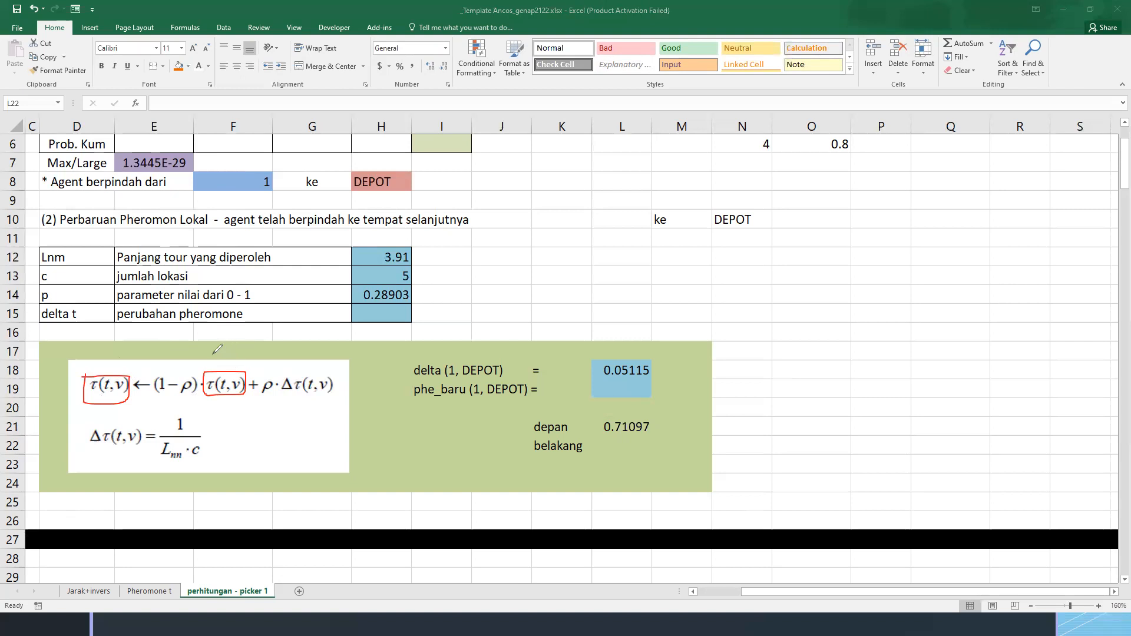
{"action": "left_click_drag", "start_coordinate": [189, 338], "coordinate": [200, 354]}
{"action": "mouse_move", "coordinate": [200, 340]}
{"action": "left_mouse_down"}
{"action": "mouse_move", "coordinate": [190, 355]}
{"action": "mouse_move", "coordinate": [222, 352]}
{"action": "left_mouse_up"}
{"action": "left_click_drag", "start_coordinate": [230, 346], "coordinate": [262, 352]}
{"action": "left_click_drag", "start_coordinate": [271, 346], "coordinate": [282, 353]}
{"action": "mouse_move", "coordinate": [217, 321]}
{"action": "left_mouse_down"}
{"action": "mouse_move", "coordinate": [230, 336]}
{"action": "mouse_move", "coordinate": [221, 335]}
{"action": "mouse_move", "coordinate": [275, 324]}
{"action": "mouse_move", "coordinate": [323, 344]}
{"action": "left_mouse_up"}
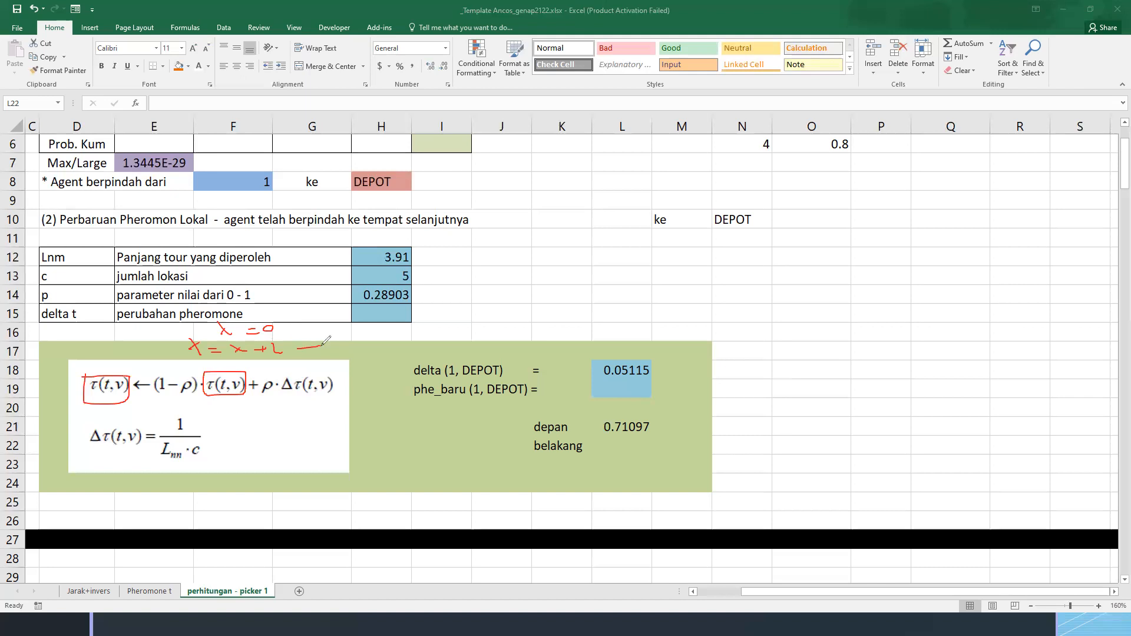
{"action": "left_click_drag", "start_coordinate": [210, 350], "coordinate": [219, 354]}
{"action": "left_click_drag", "start_coordinate": [300, 354], "coordinate": [402, 346]}
{"action": "left_click_drag", "start_coordinate": [395, 339], "coordinate": [479, 337]}
{"action": "left_click_drag", "start_coordinate": [471, 343], "coordinate": [499, 343]}
{"action": "mouse_move", "coordinate": [184, 336]}
{"action": "left_mouse_down"}
{"action": "mouse_move", "coordinate": [273, 360]}
{"action": "mouse_move", "coordinate": [233, 336]}
{"action": "mouse_move", "coordinate": [184, 337]}
{"action": "left_mouse_up"}
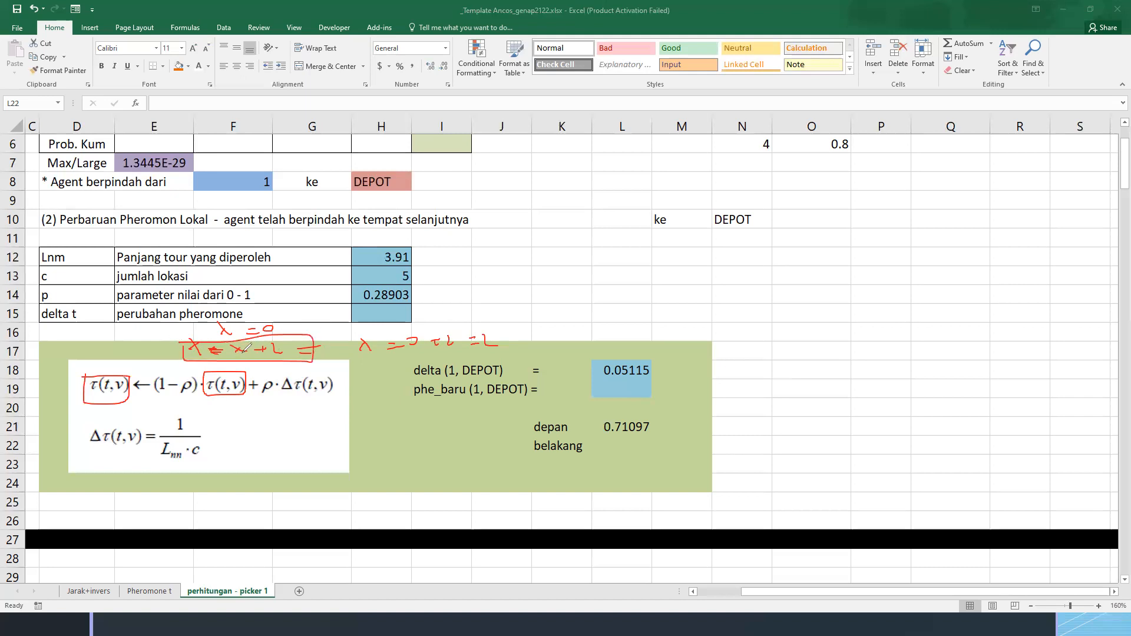
{"action": "mouse_move", "coordinate": [381, 376]}
{"action": "left_mouse_down"}
{"action": "mouse_move", "coordinate": [370, 376]}
{"action": "mouse_move", "coordinate": [465, 359]}
{"action": "left_mouse_up"}
{"action": "key", "text": "Escape"}
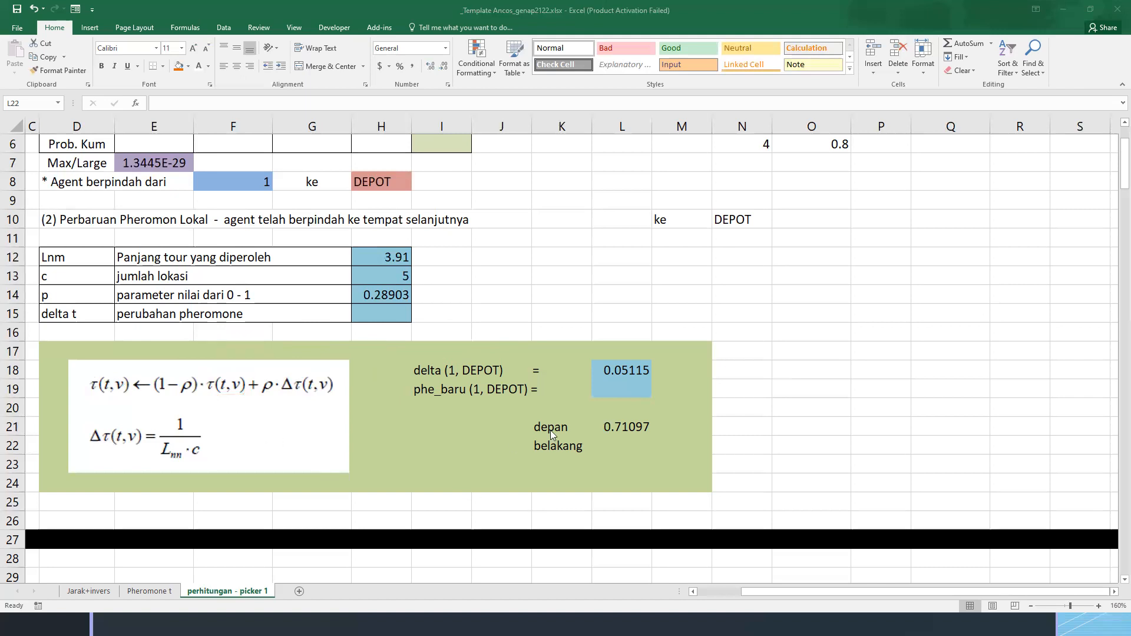
Calculate the belakang part in L22 as the p parameter times delta, using =H14*L18
{"action": "left_click", "coordinate": [614, 442]}
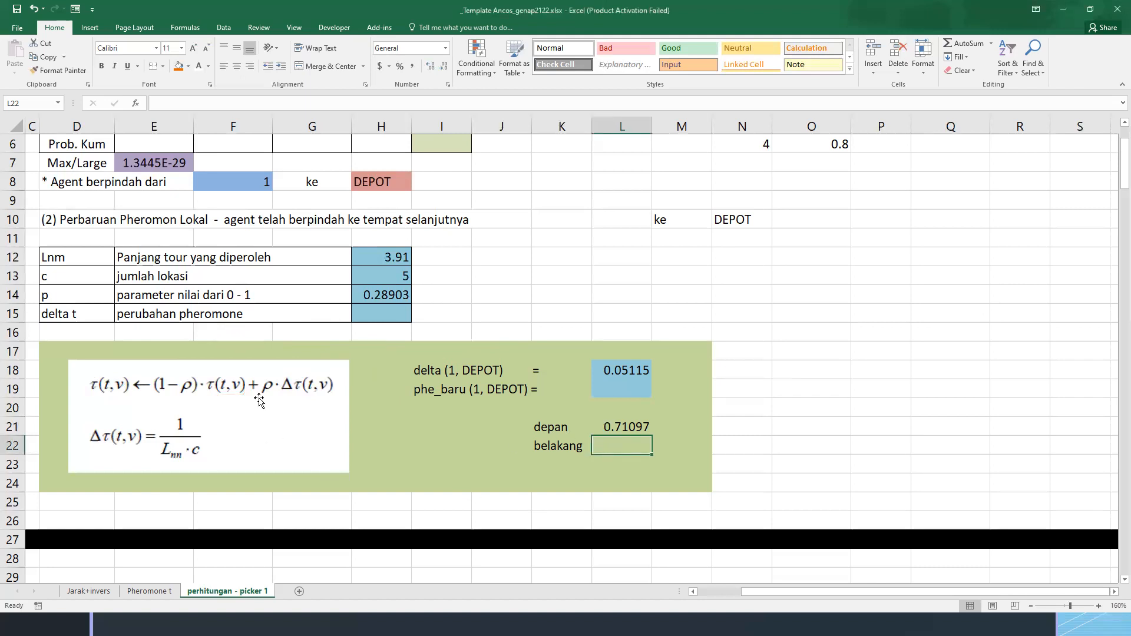
{"action": "type", "text": "="}
{"action": "left_click", "coordinate": [384, 292]}
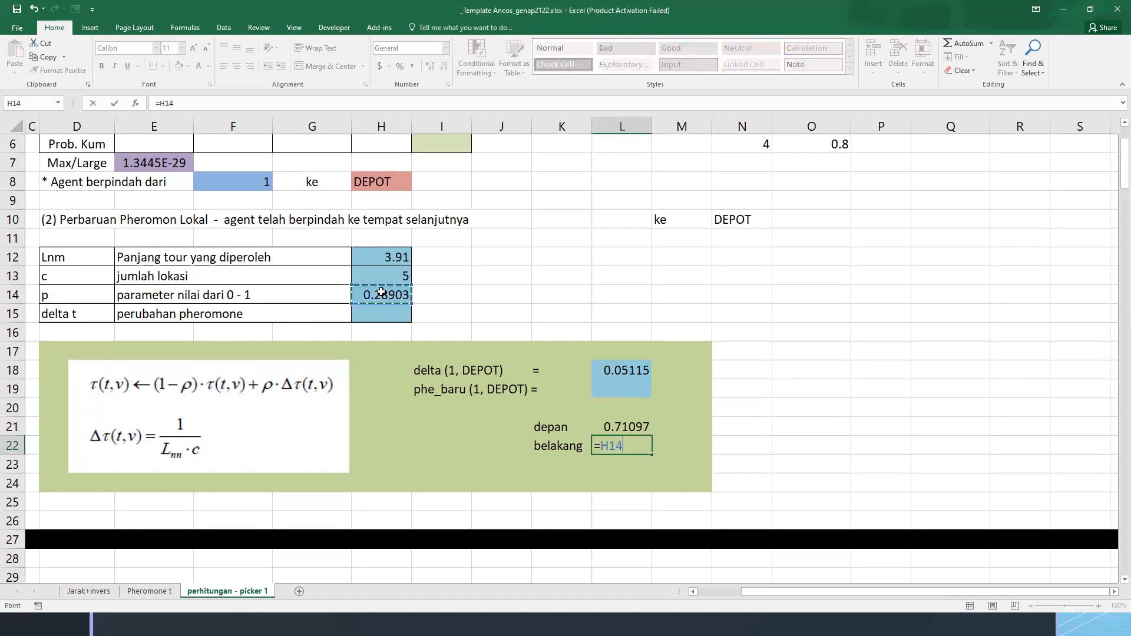
{"action": "type", "text": "*"}
{"action": "left_click", "coordinate": [635, 371]}
{"action": "key", "text": "Return"}
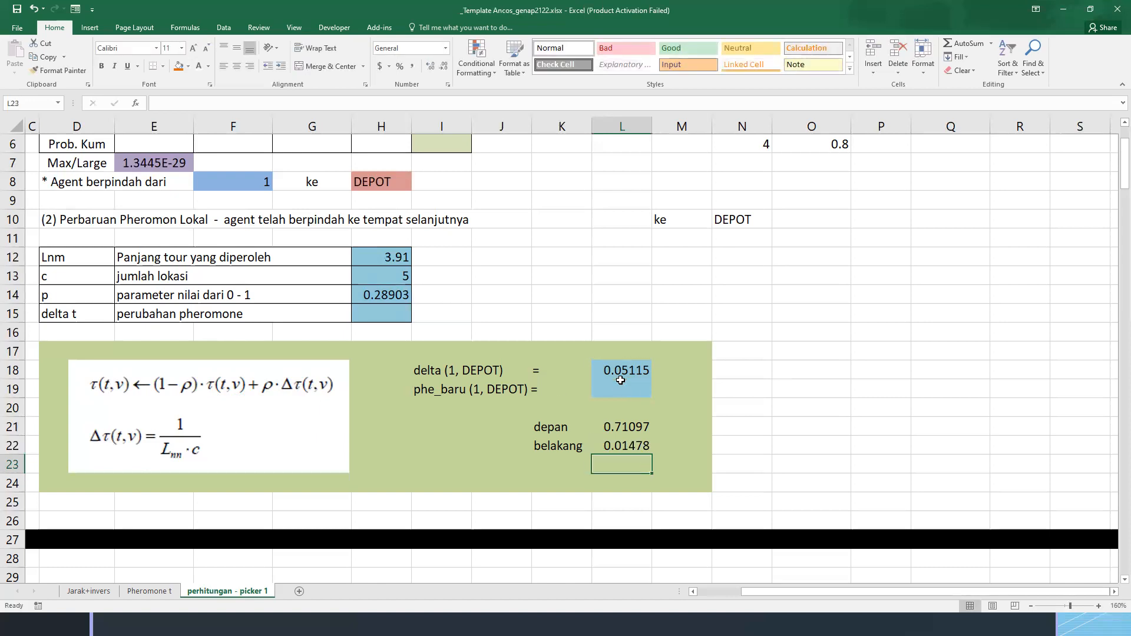
Calculate phe_baru (1, DEPOT) in L19 as the sum of depan and belakang with =L21+L22, and check the formula
{"action": "left_click", "coordinate": [434, 390]}
{"action": "left_click", "coordinate": [624, 390]}
{"action": "type", "text": "="}
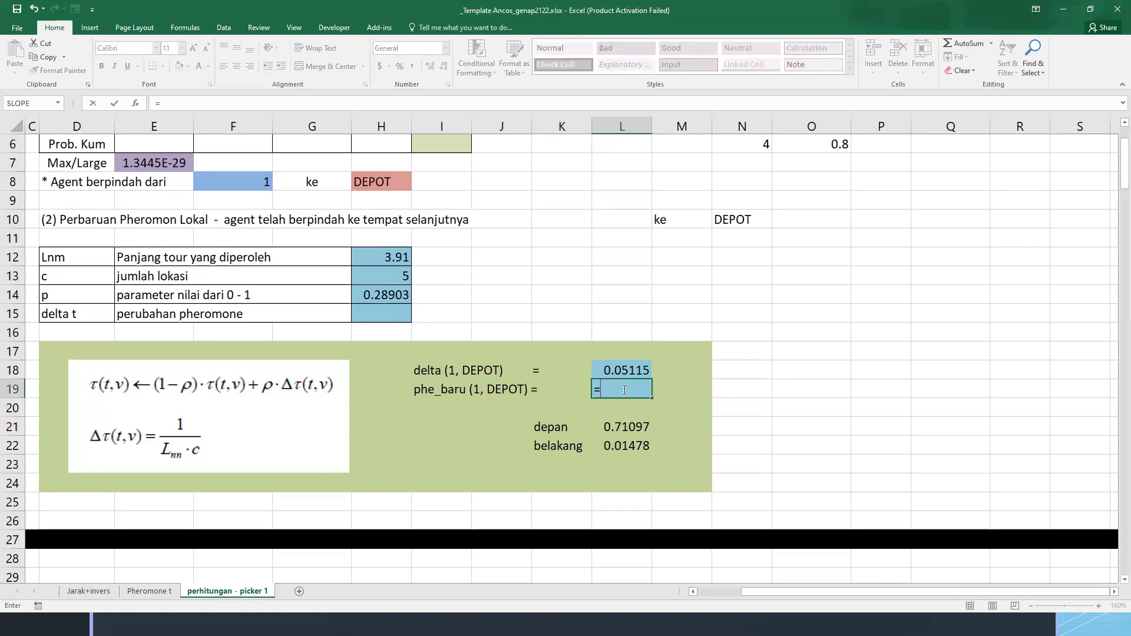
{"action": "left_click", "coordinate": [636, 425]}
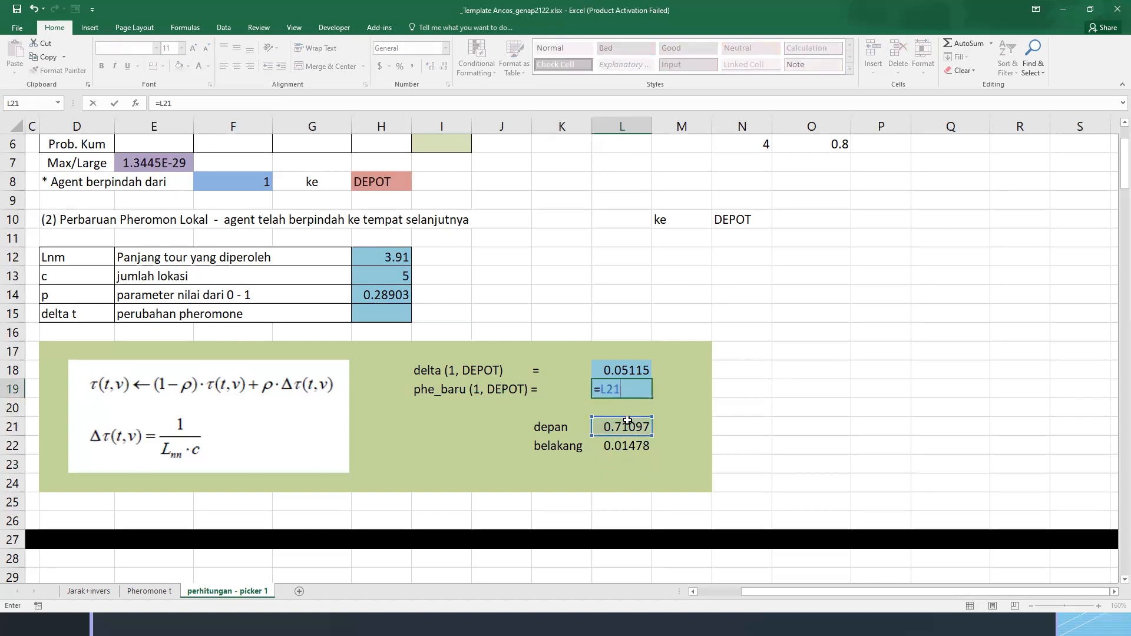
{"action": "type", "text": "+"}
{"action": "left_click", "coordinate": [641, 461]}
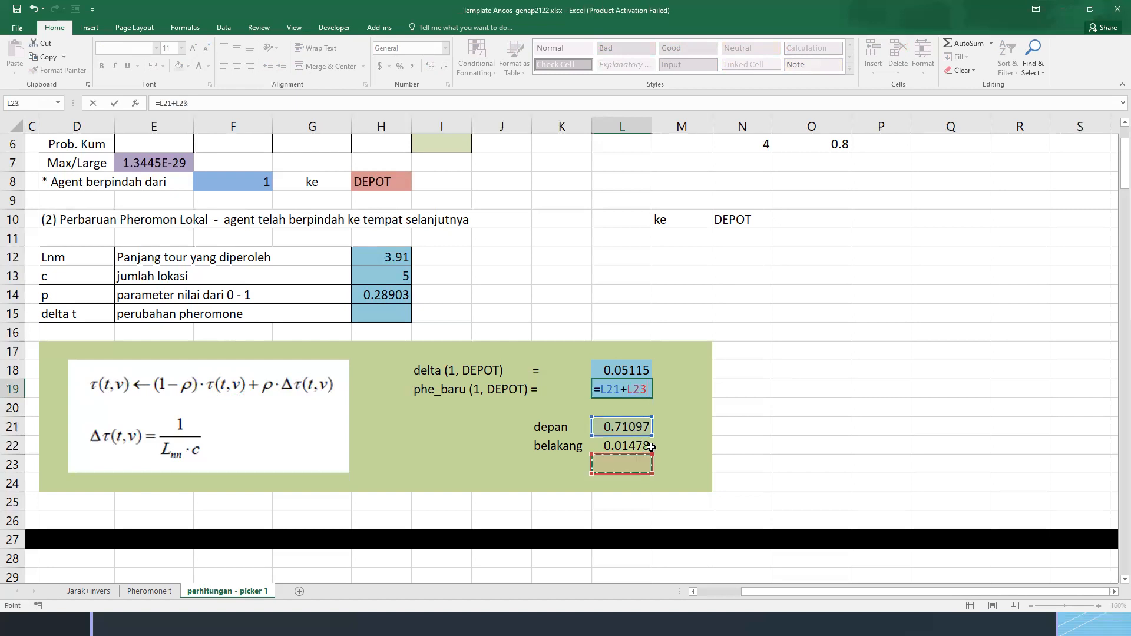
{"action": "key", "text": "Return"}
{"action": "left_click", "coordinate": [629, 447]}
{"action": "double_click", "coordinate": [611, 390]}
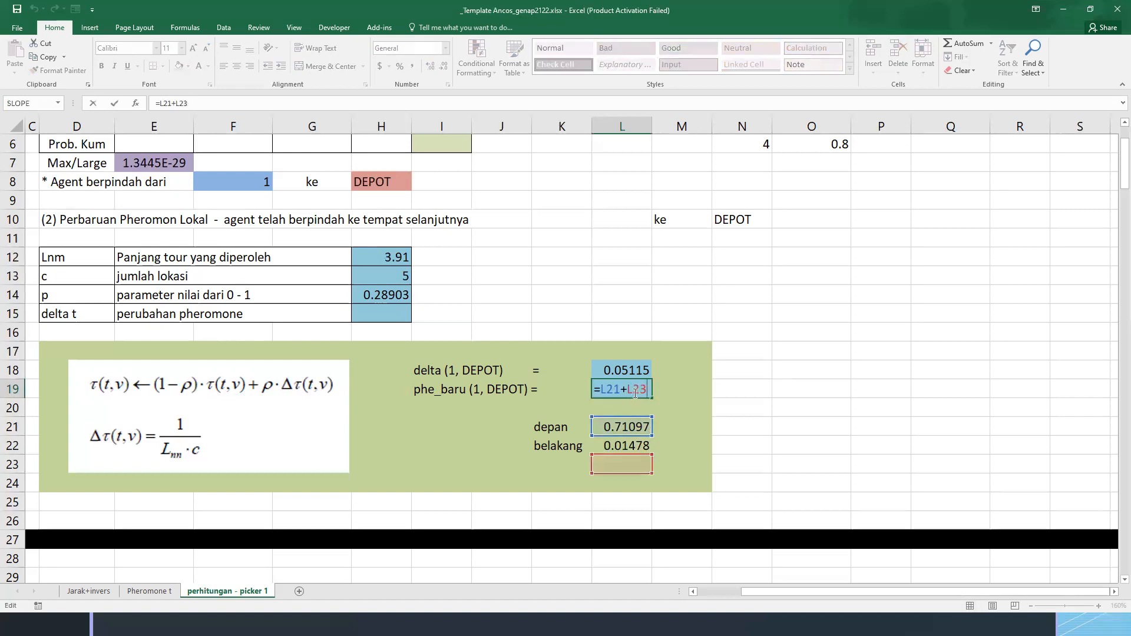
{"action": "key", "text": "Return"}
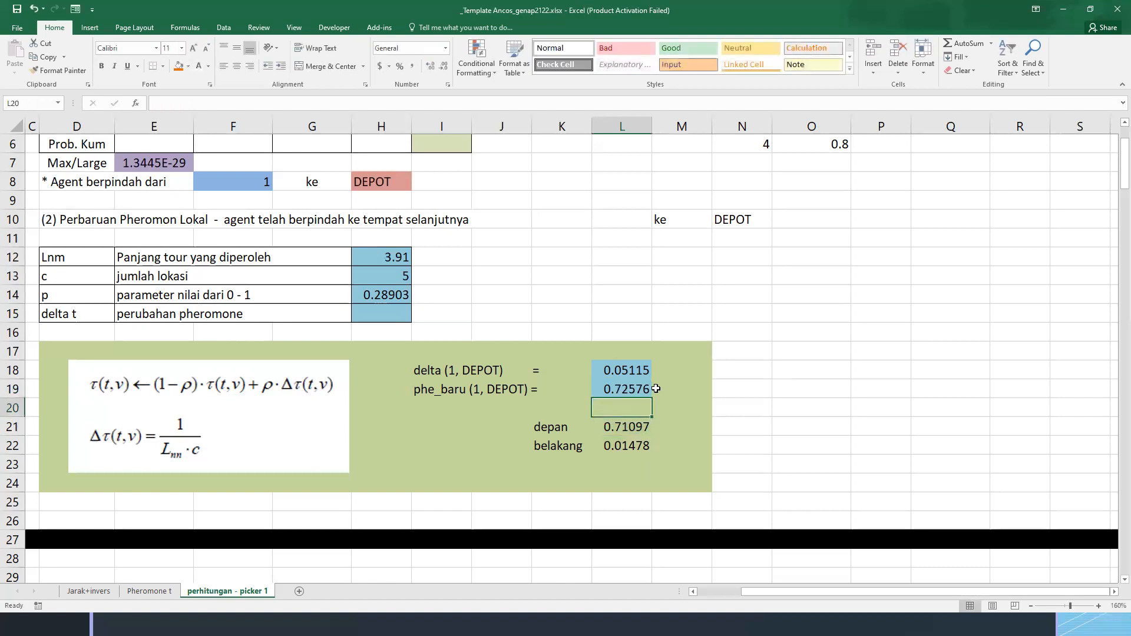
{"action": "double_click", "coordinate": [652, 389]}
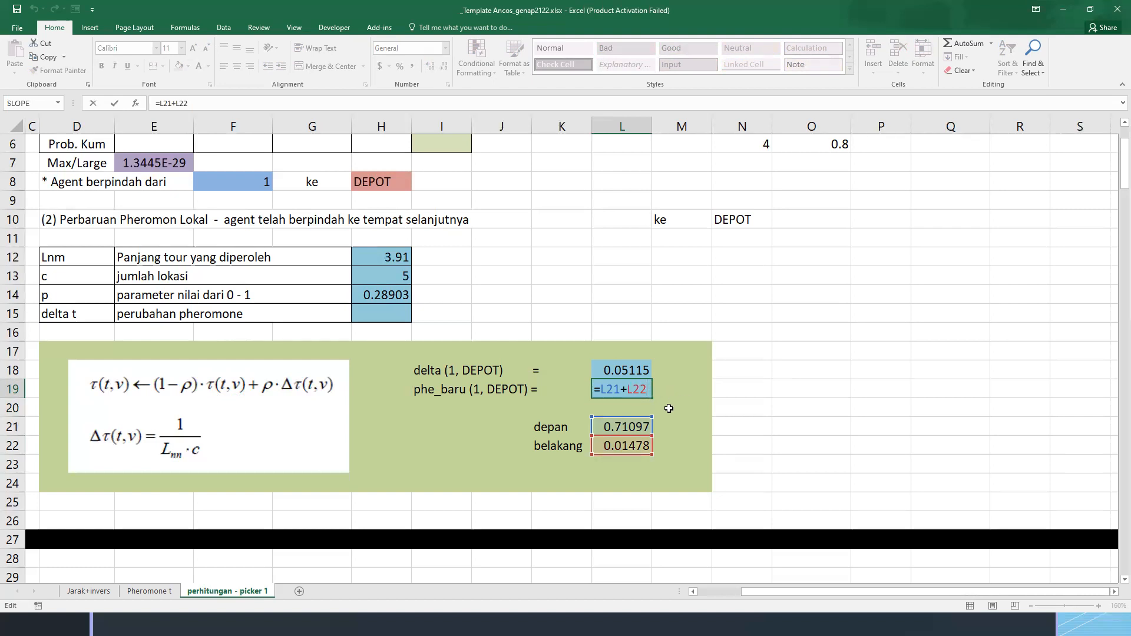
{"action": "key", "text": "Escape"}
{"action": "left_click", "coordinate": [631, 428]}
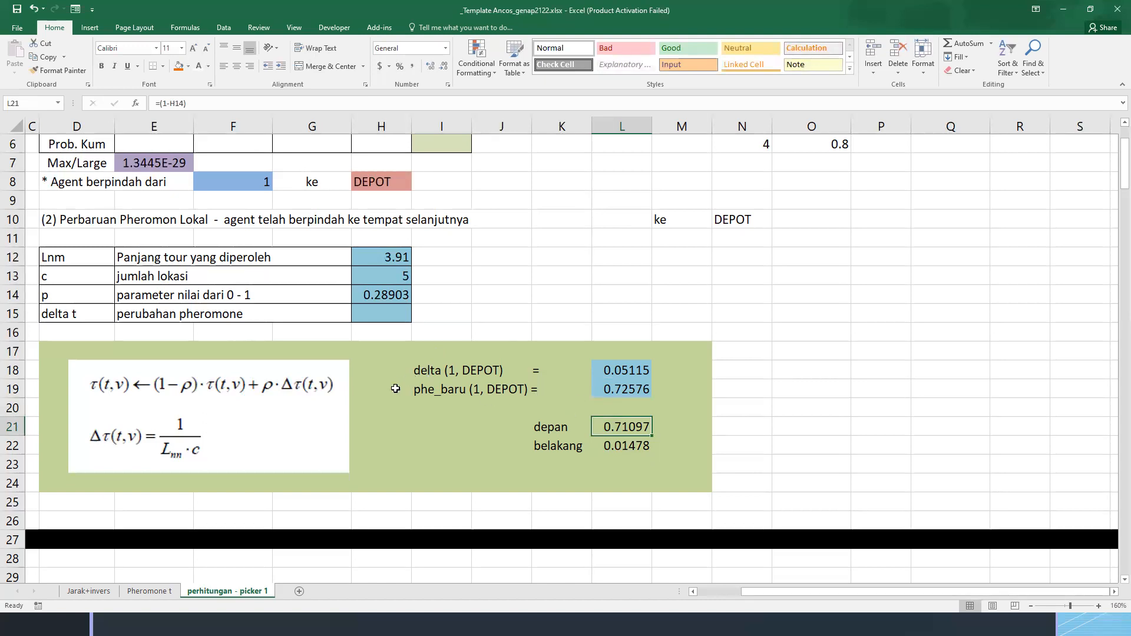
Start a conclusion sentence in D26 with the text "kesimpulannya adalah agent akan bergerak dari "
{"action": "left_click", "coordinate": [559, 507]}
{"action": "key", "text": "Home"}
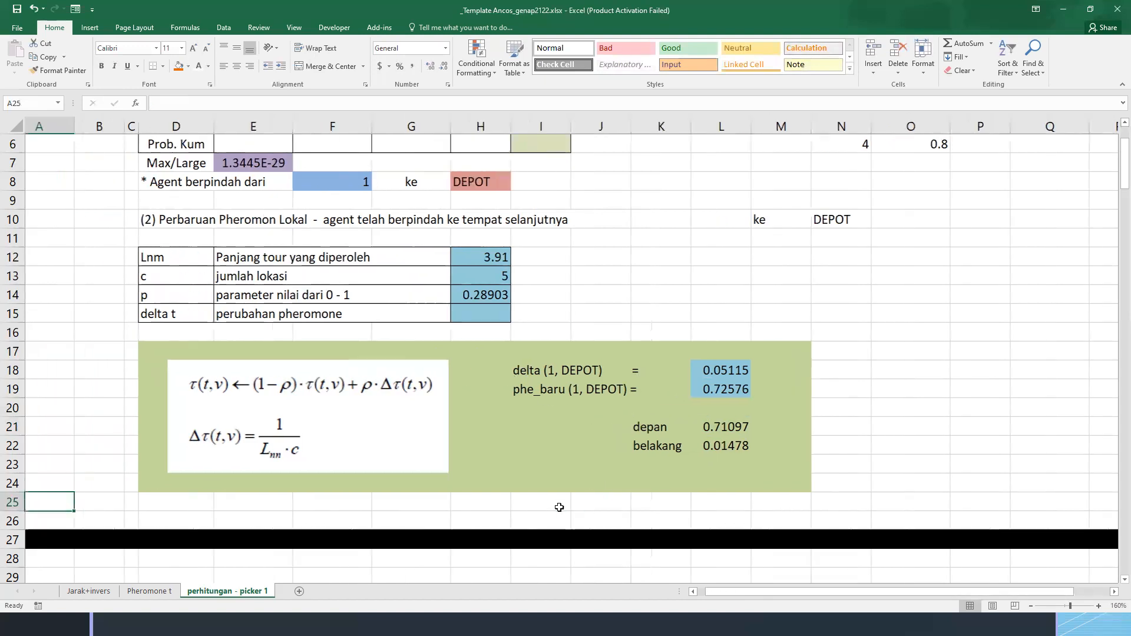
{"action": "scroll", "coordinate": [410, 381], "scroll_direction": "down", "scroll_amount": 1}
{"action": "scroll", "coordinate": [193, 387], "scroll_direction": "up", "scroll_amount": 1}
{"action": "scroll", "coordinate": [193, 388], "scroll_direction": "down", "scroll_amount": 2}
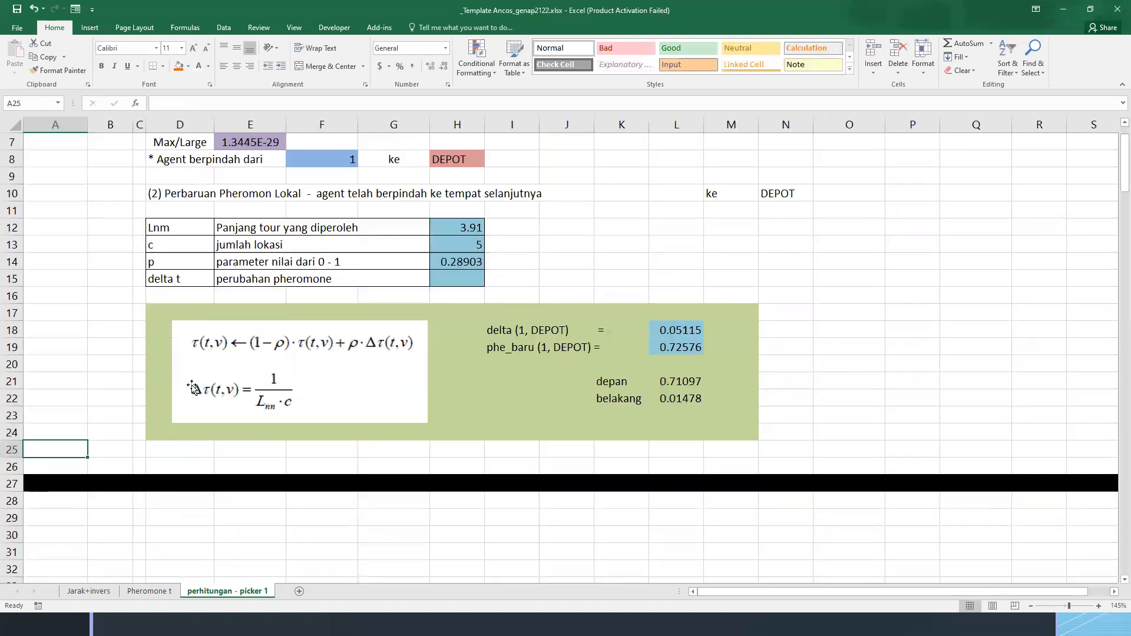
{"action": "left_click", "coordinate": [153, 450]}
{"action": "left_click", "coordinate": [170, 465]}
{"action": "type", "text": "kesimpu"}
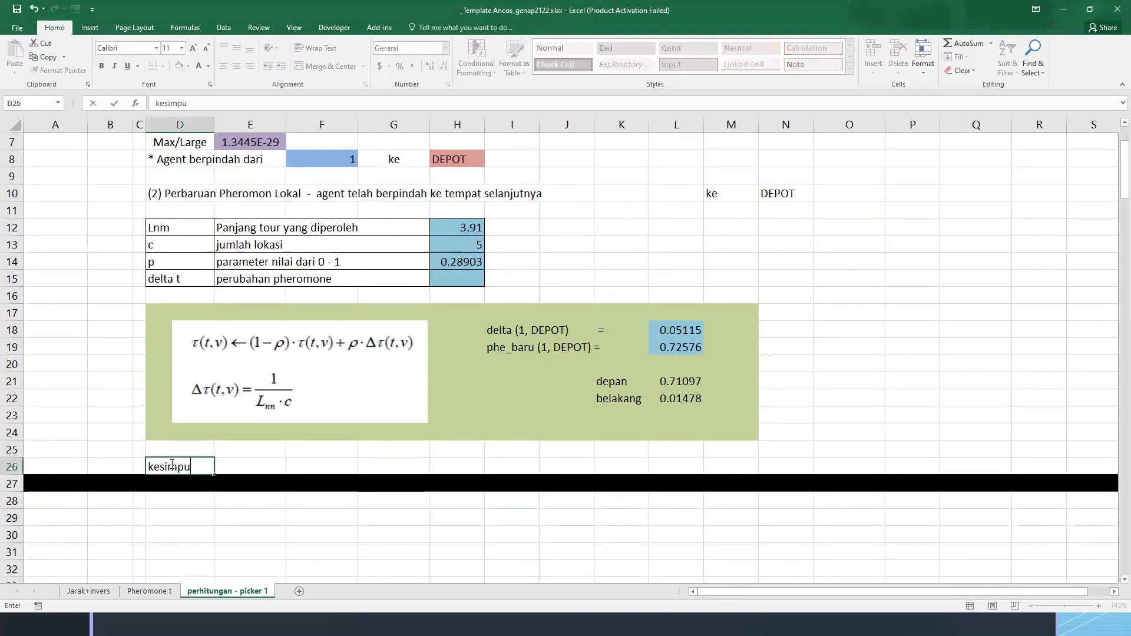
{"action": "type", "text": "lannya adalah agent akan berger"}
{"action": "key", "text": "BackSpace"}
{"action": "key", "text": "BackSpace"}
{"action": "key", "text": "BackSpace"}
{"action": "type", "text": "gerak dari"}
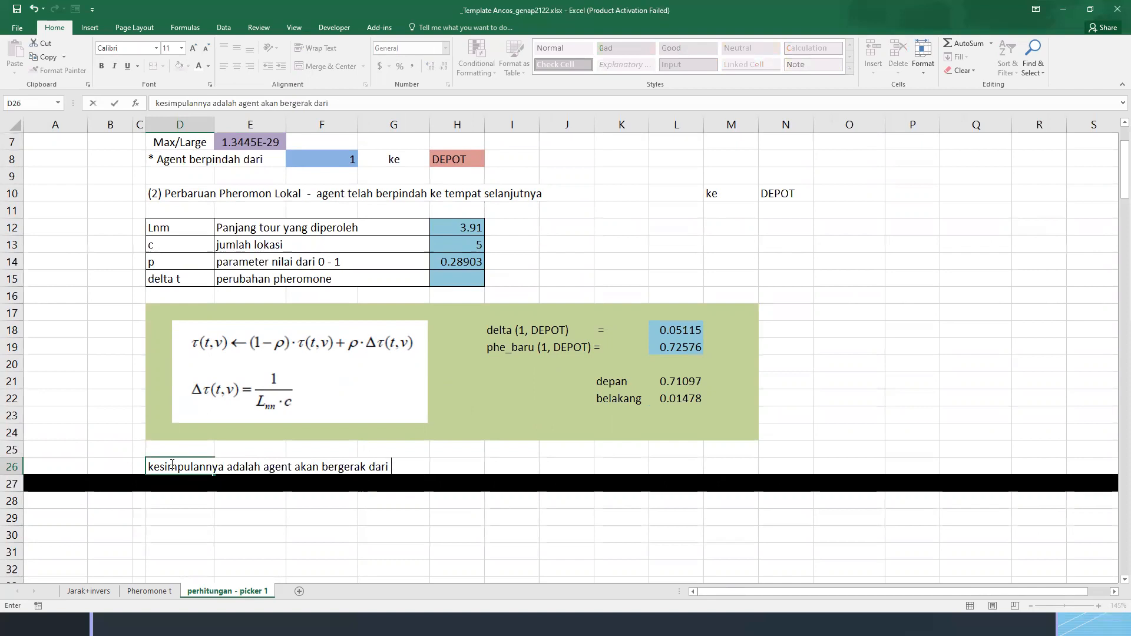
Turn the D26 sentence into a text formula that appends the origin F8, " menuju kota " and the destination H8
{"action": "left_click", "coordinate": [172, 464]}
{"action": "type", "text": "=\""}
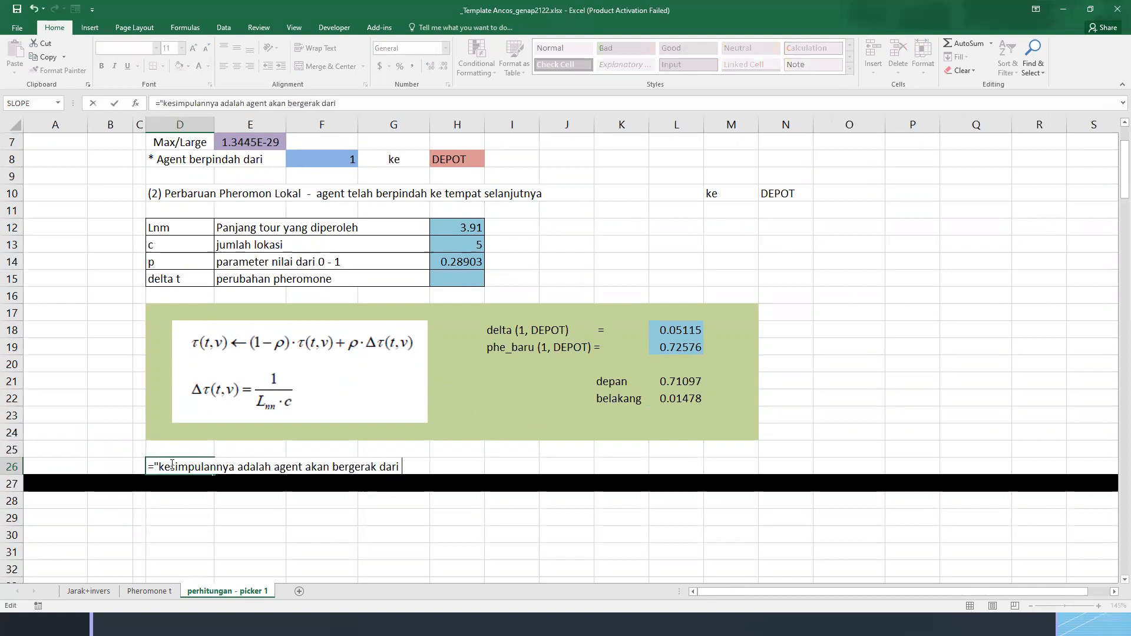
{"action": "type", "text": "&"}
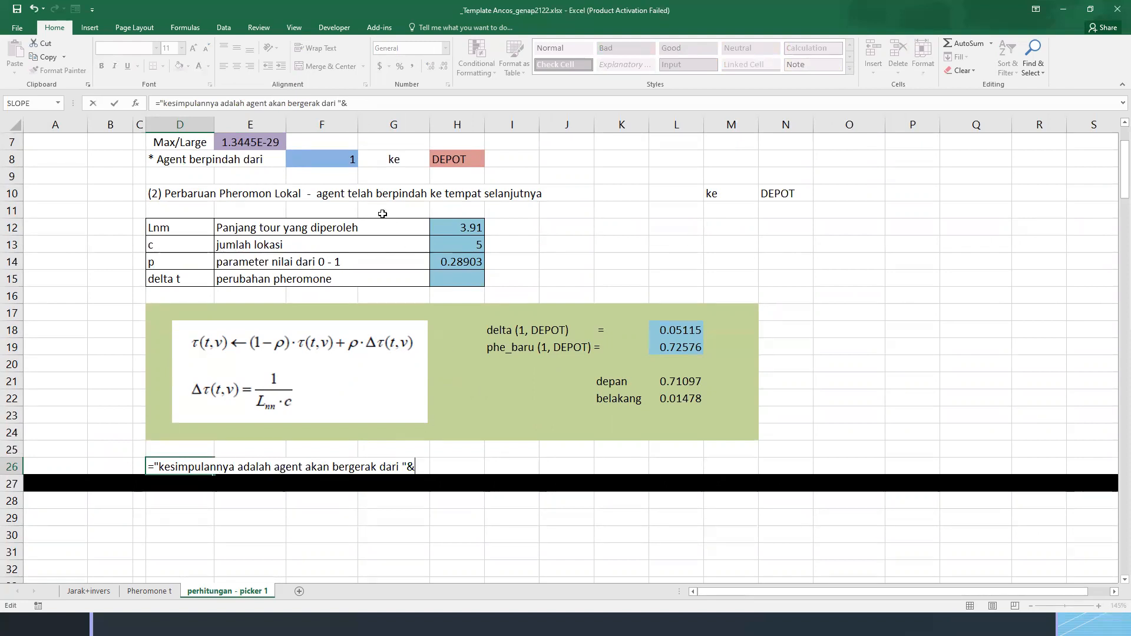
{"action": "left_click", "coordinate": [331, 162]}
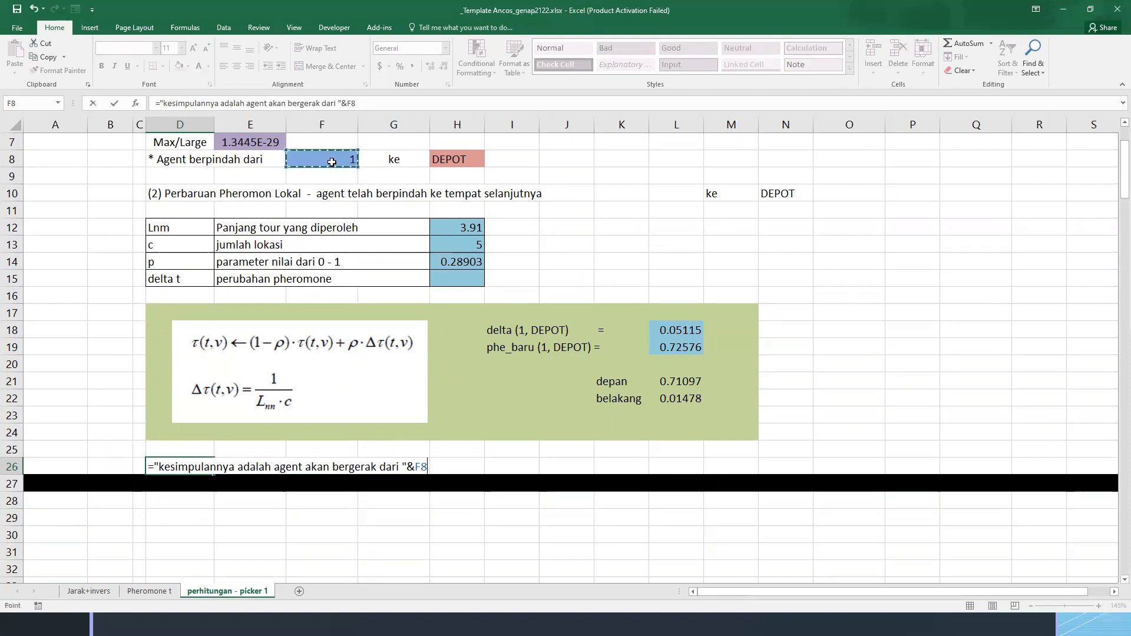
{"action": "type", "text": "&\" menuju kota \"&"}
{"action": "left_click", "coordinate": [448, 158]}
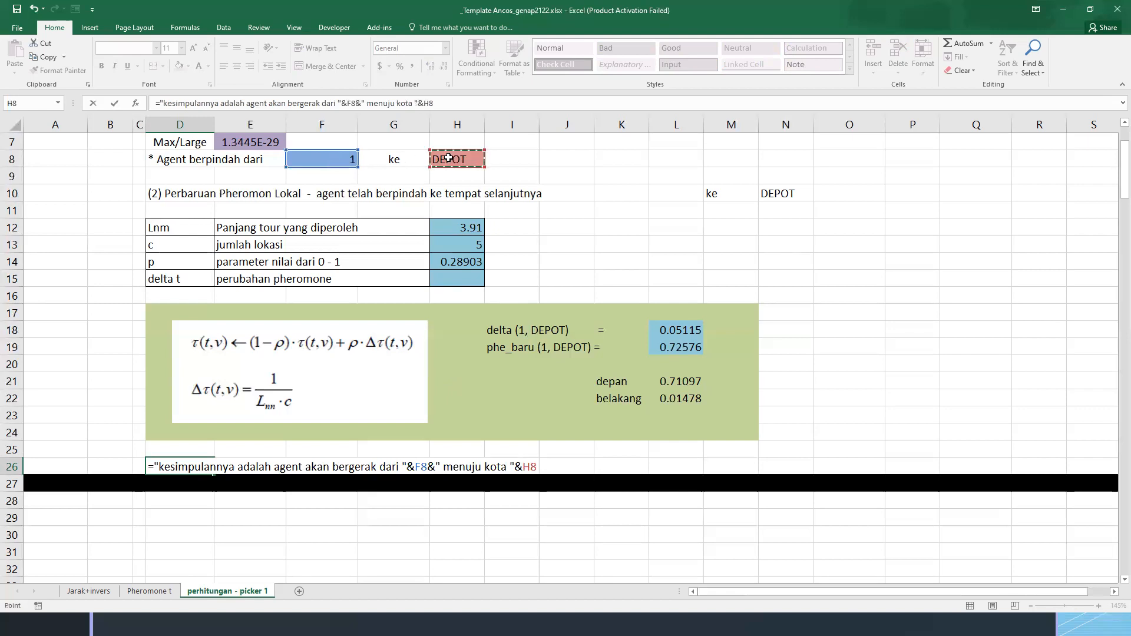
{"action": "key", "text": "Return"}
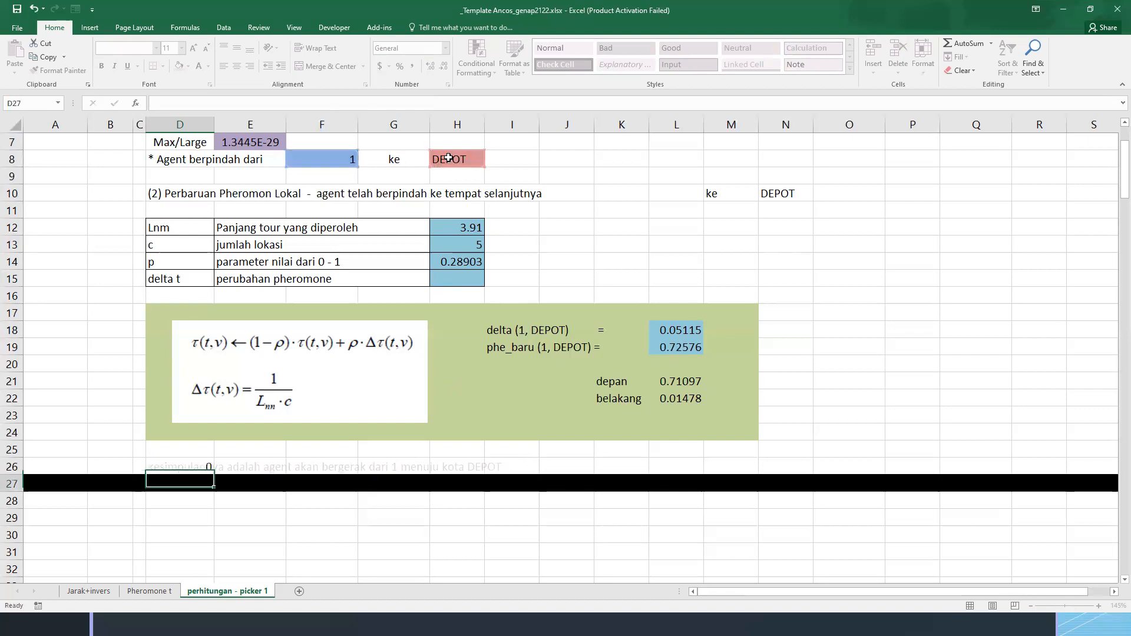
Extend the D26 conclusion formula with the text ", pheromone diperbaruinya adalah " followed by the phe_baru value from L19
{"action": "key", "text": "Up"}
{"action": "key", "text": "F2"}
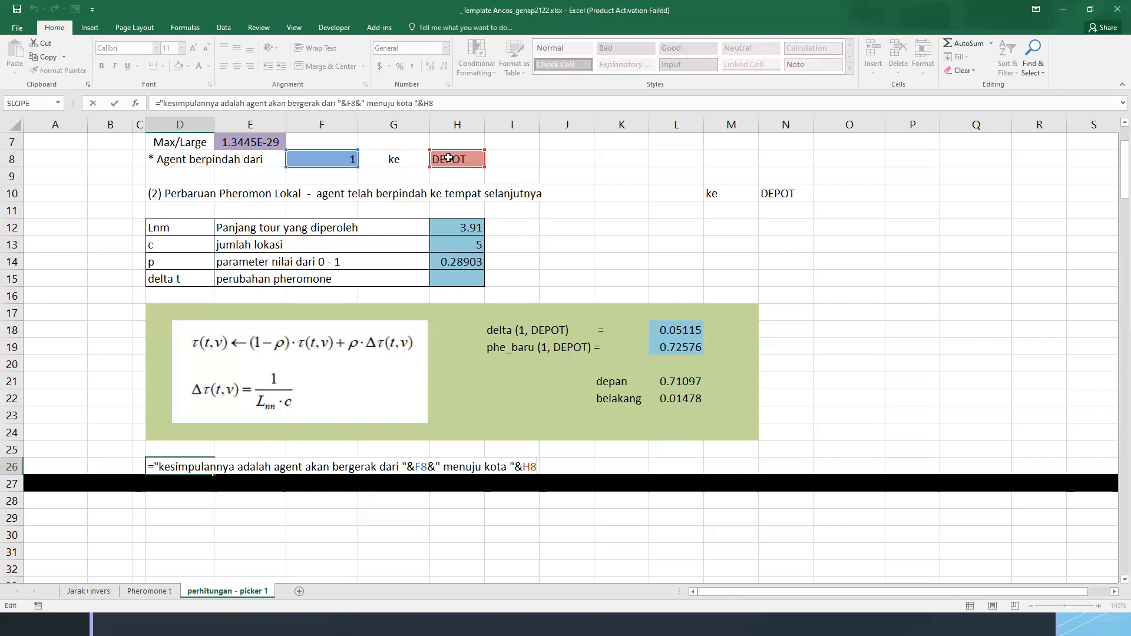
{"action": "type", "text": "&"}
{"action": "type", "text": "\", pheromo"}
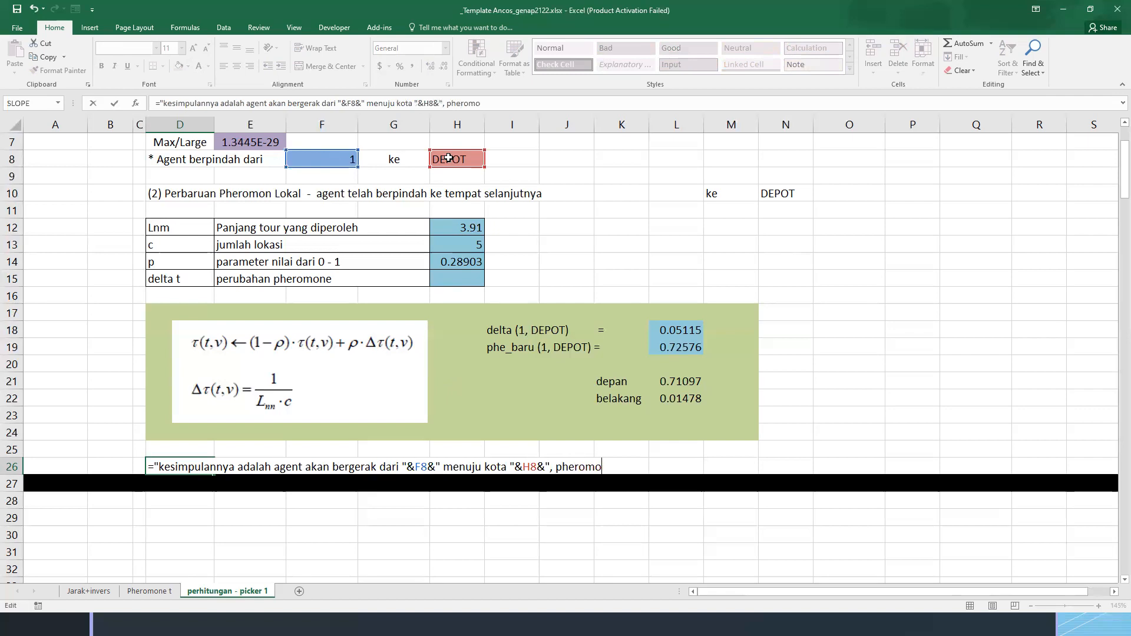
{"action": "type", "text": "ne diperbarui"}
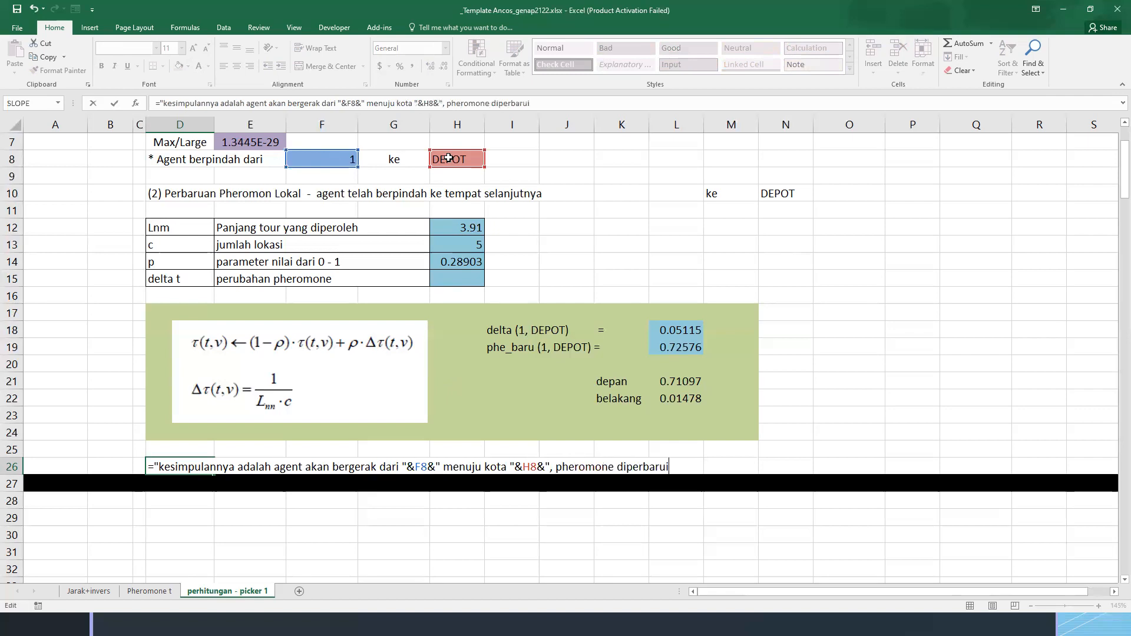
{"action": "type", "text": "nya adalah \"&"}
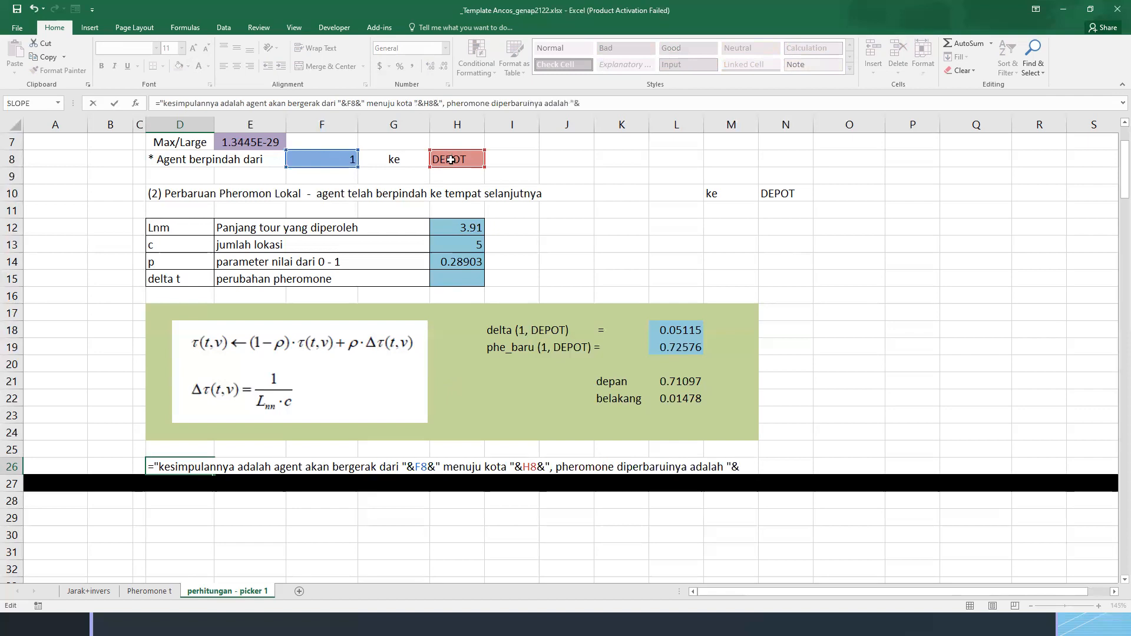
{"action": "left_click", "coordinate": [670, 348]}
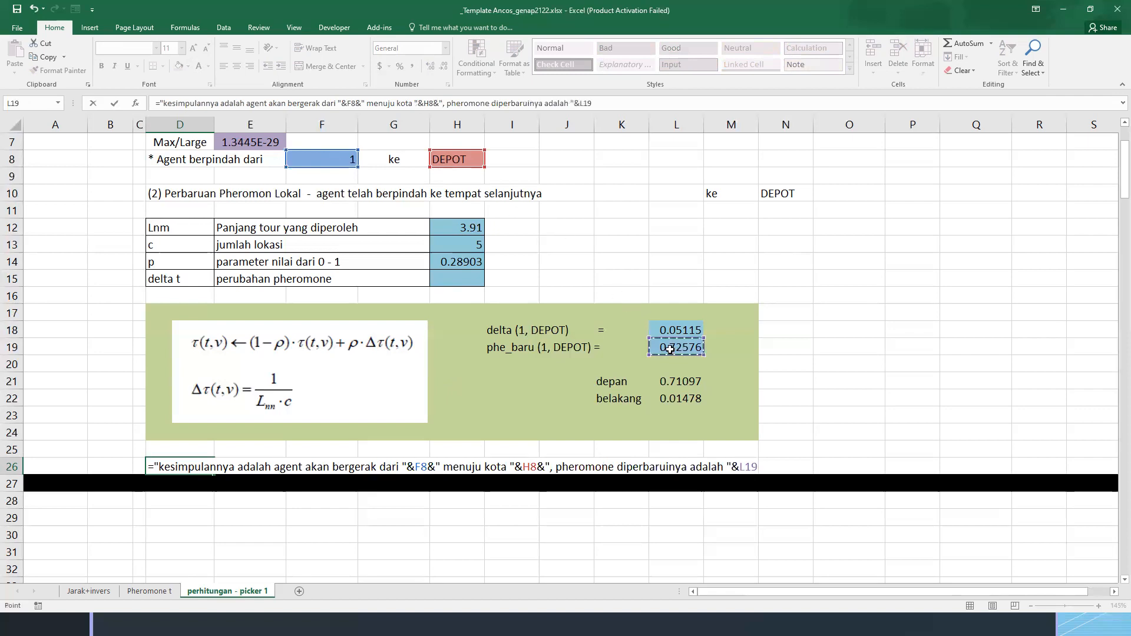
{"action": "key", "text": "Return"}
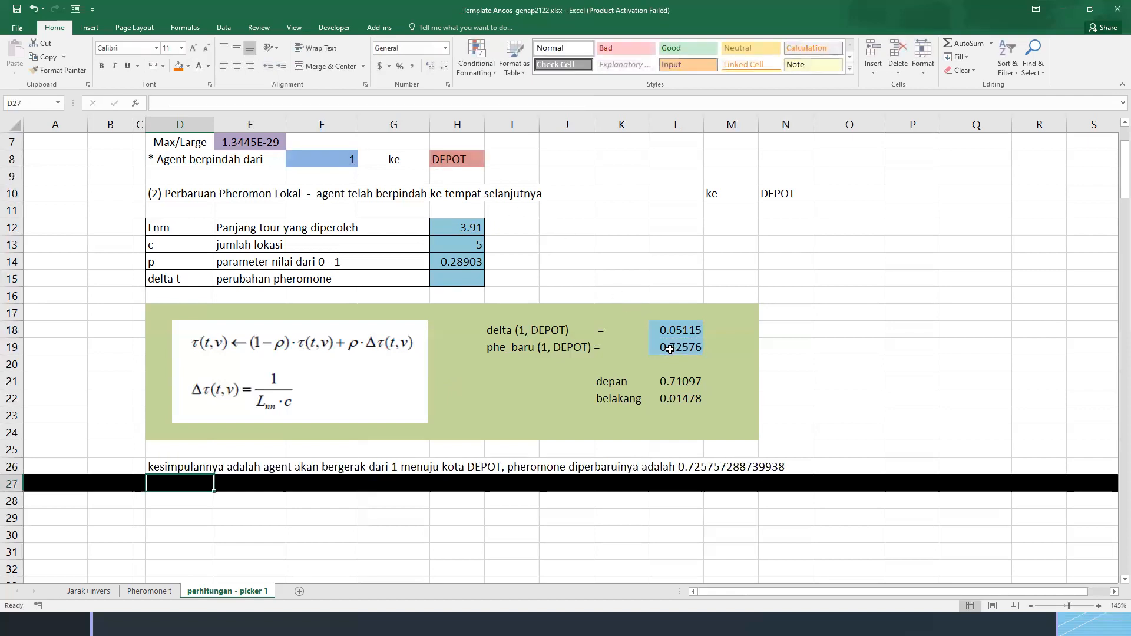
Round the pheromone value in the D26 conclusion to four decimals by replacing L19 with ROUND(L19,4)
{"action": "double_click", "coordinate": [196, 466]}
{"action": "left_click_drag", "start_coordinate": [740, 467], "coordinate": [759, 465]}
{"action": "type", "text": "round"}
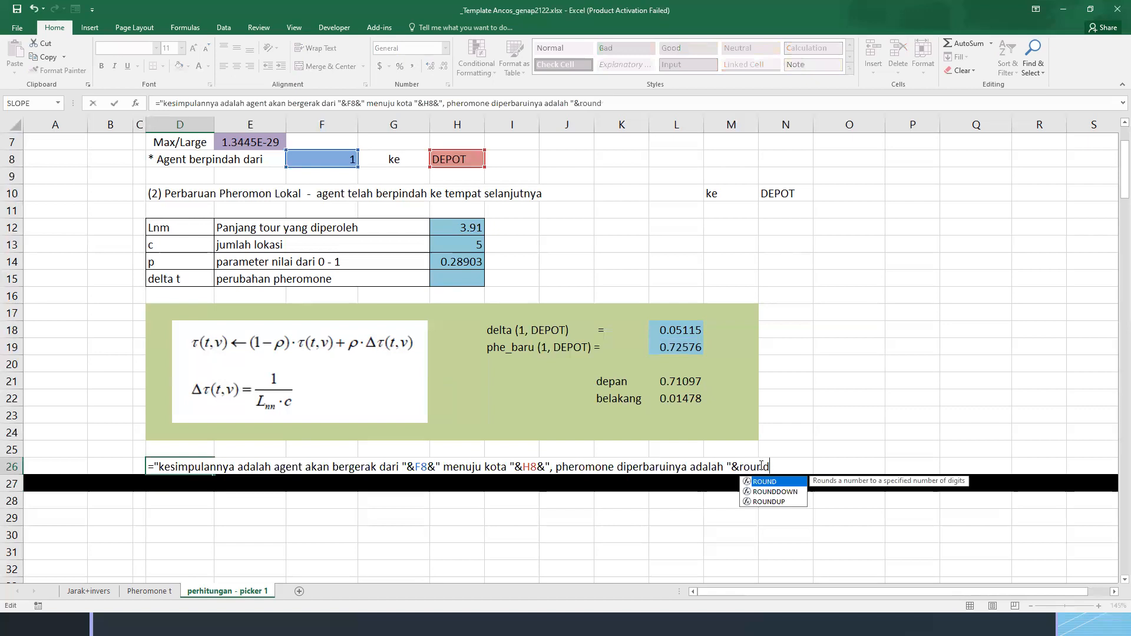
{"action": "key", "text": "Tab"}
{"action": "left_click", "coordinate": [679, 350]}
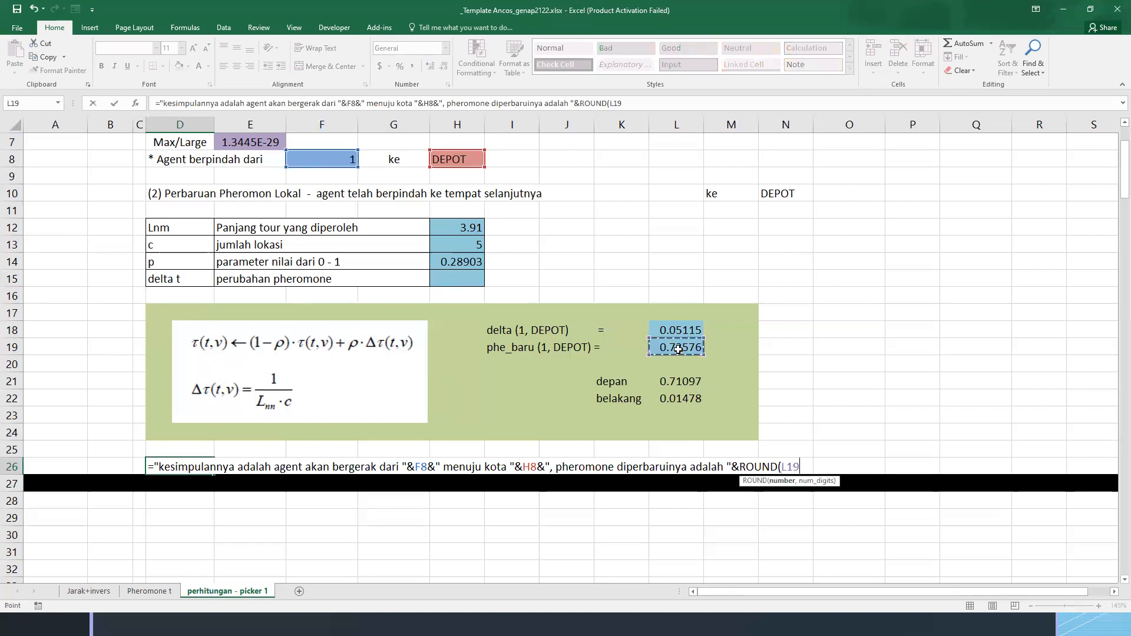
{"action": "type", "text": ","}
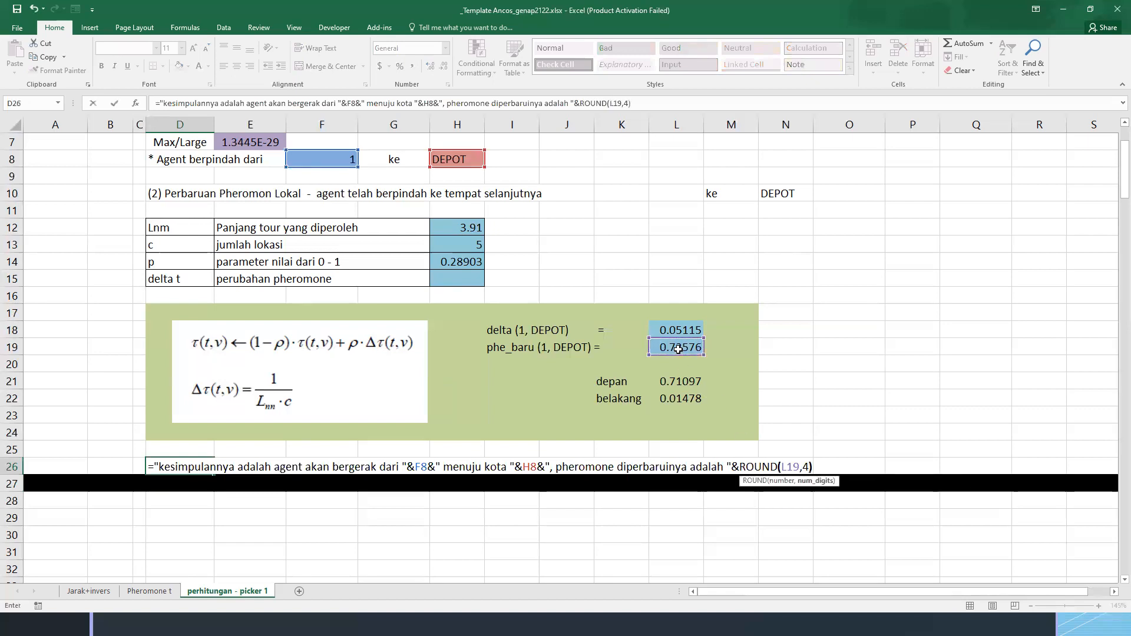
{"action": "type", "text": "4)"}
{"action": "key", "text": "Return"}
{"action": "key", "text": "Up"}
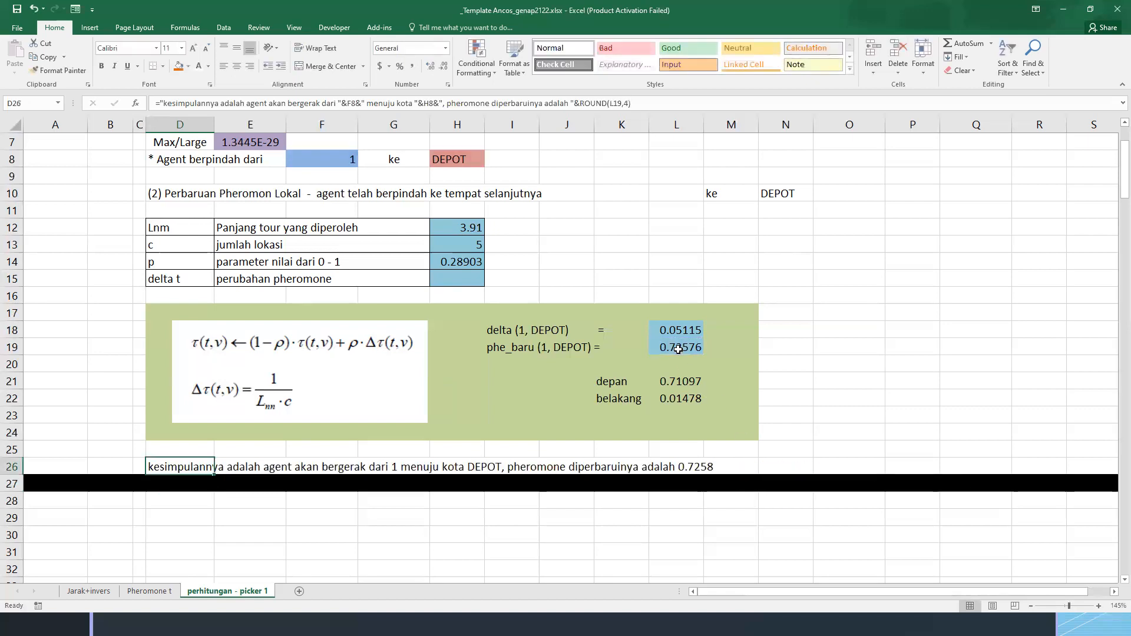
{"action": "left_click", "coordinate": [675, 473]}
{"action": "left_click", "coordinate": [675, 349]}
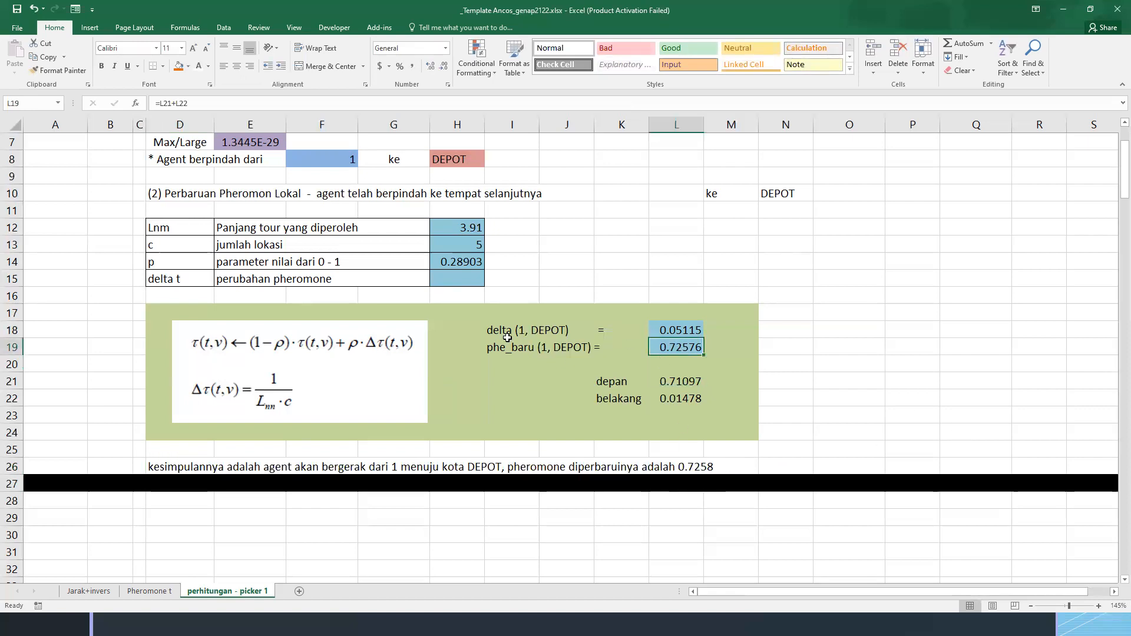
{"action": "scroll", "coordinate": [430, 232], "scroll_direction": "down", "scroll_amount": 2}
{"action": "scroll", "coordinate": [285, 226], "scroll_direction": "up", "scroll_amount": 1}
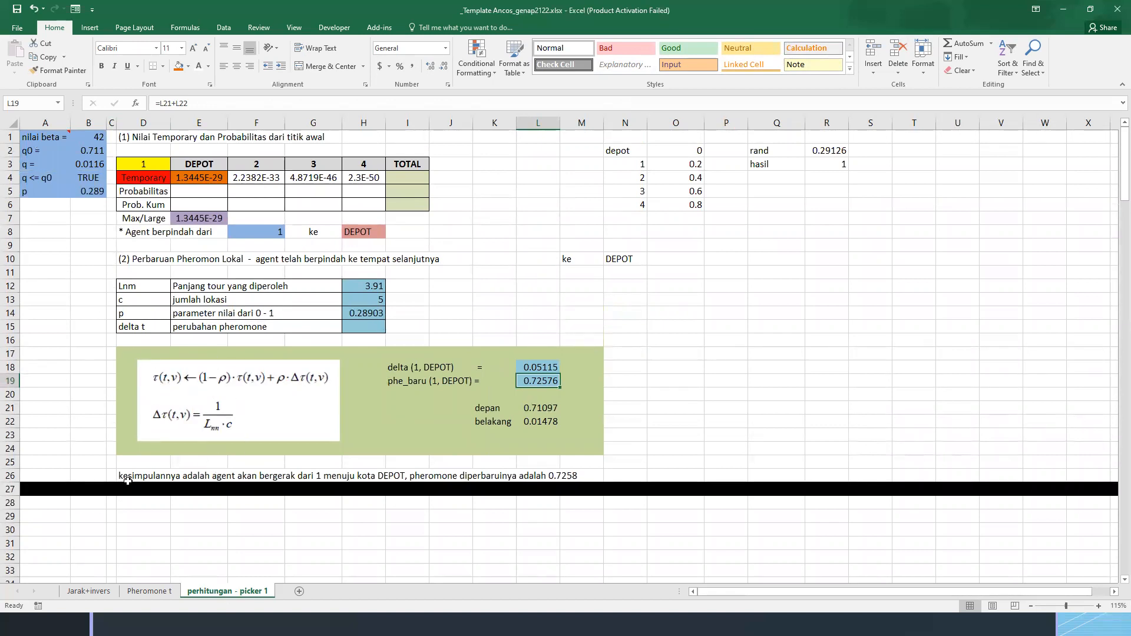
On the Pheromone t sheet, enter the left-aligned heading "pheromone setelah iterasi 1" in A14
{"action": "left_click", "coordinate": [149, 590]}
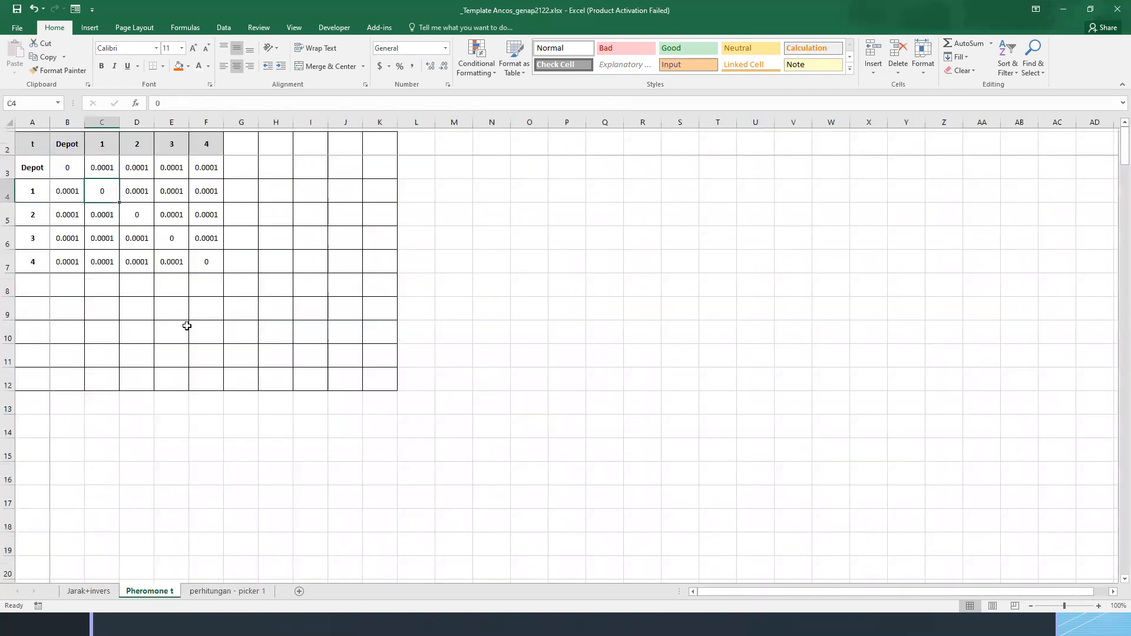
{"action": "left_click", "coordinate": [36, 432]}
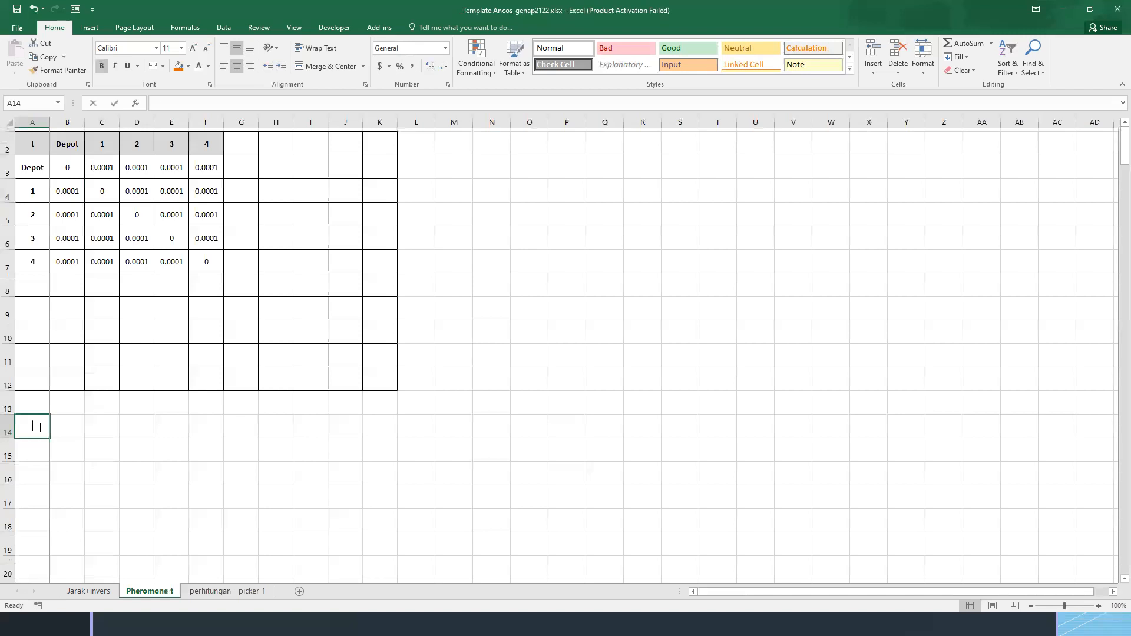
{"action": "type", "text": "peh"}
{"action": "type", "text": "heromone"}
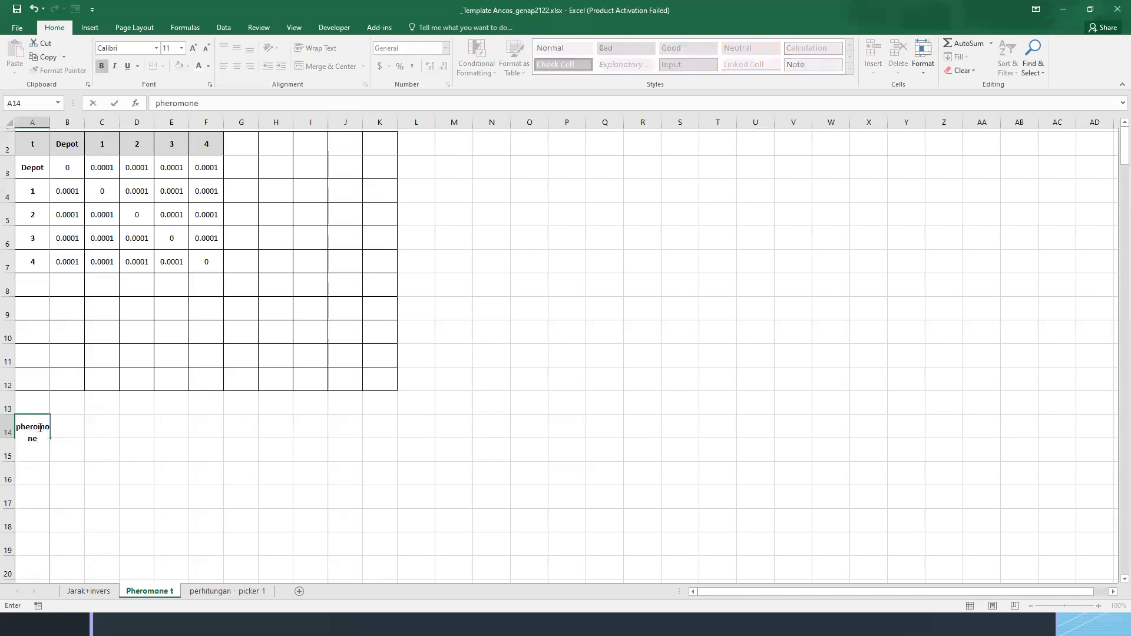
{"action": "type", "text": " setelah iterasi 1"}
{"action": "key", "text": "Return"}
{"action": "left_click", "coordinate": [39, 427]}
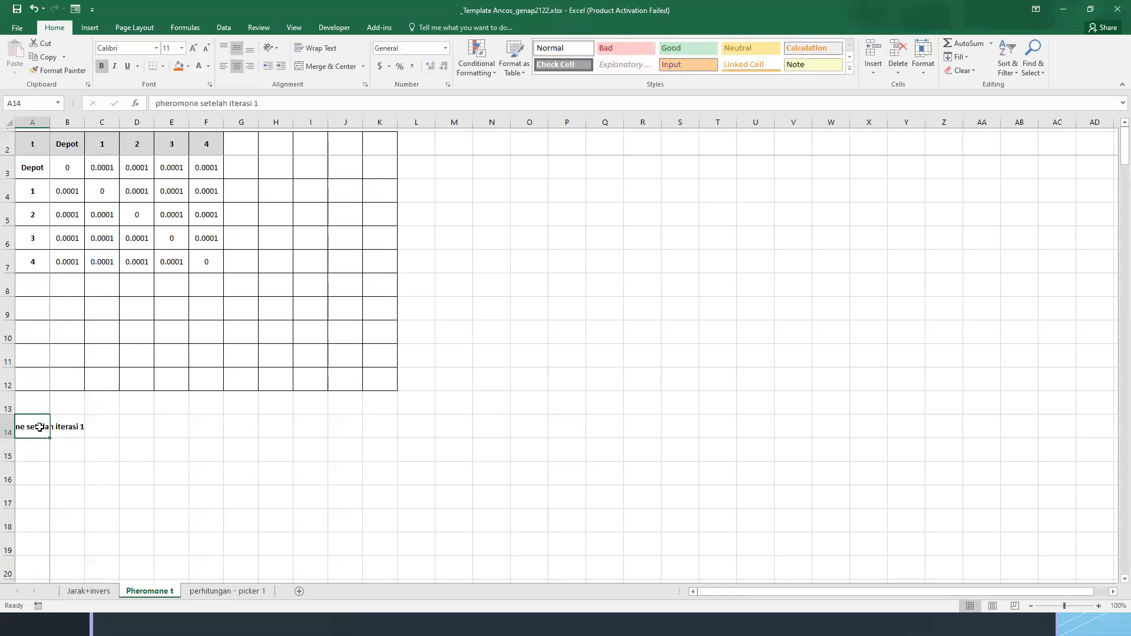
{"action": "left_click", "coordinate": [223, 66]}
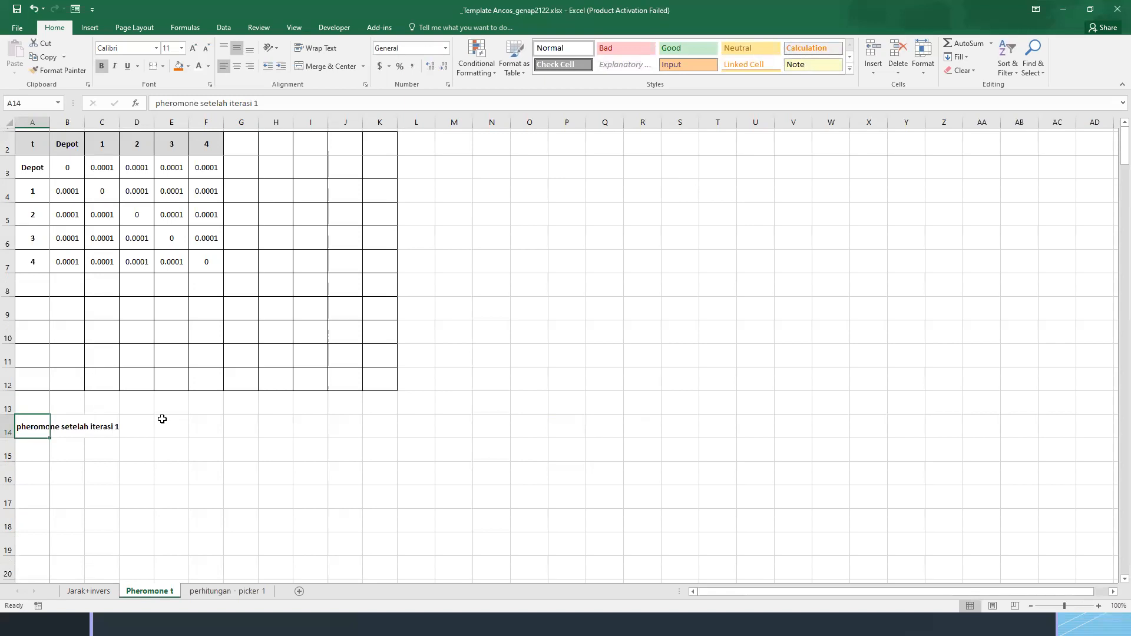
Copy the pheromone matrix A2:F7 to A15, directly below the new heading
{"action": "left_click_drag", "start_coordinate": [212, 257], "coordinate": [219, 253]}
{"action": "key", "text": "ctrl+c"}
{"action": "left_click", "coordinate": [36, 450]}
{"action": "key", "text": "ctrl+v"}
{"action": "scroll", "coordinate": [128, 390], "scroll_direction": "down", "scroll_amount": 2}
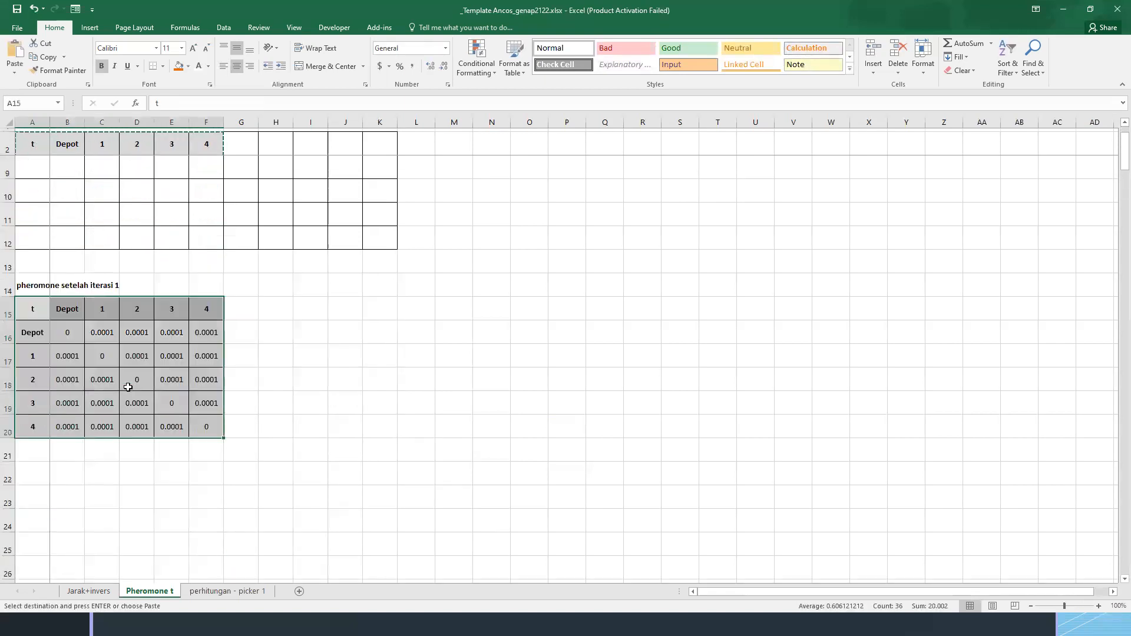
Paste the phe_baru result from L19 of perhitungan - picker 1 as a plain value into C16 and B17 of the copied matrix
{"action": "left_click", "coordinate": [221, 592]}
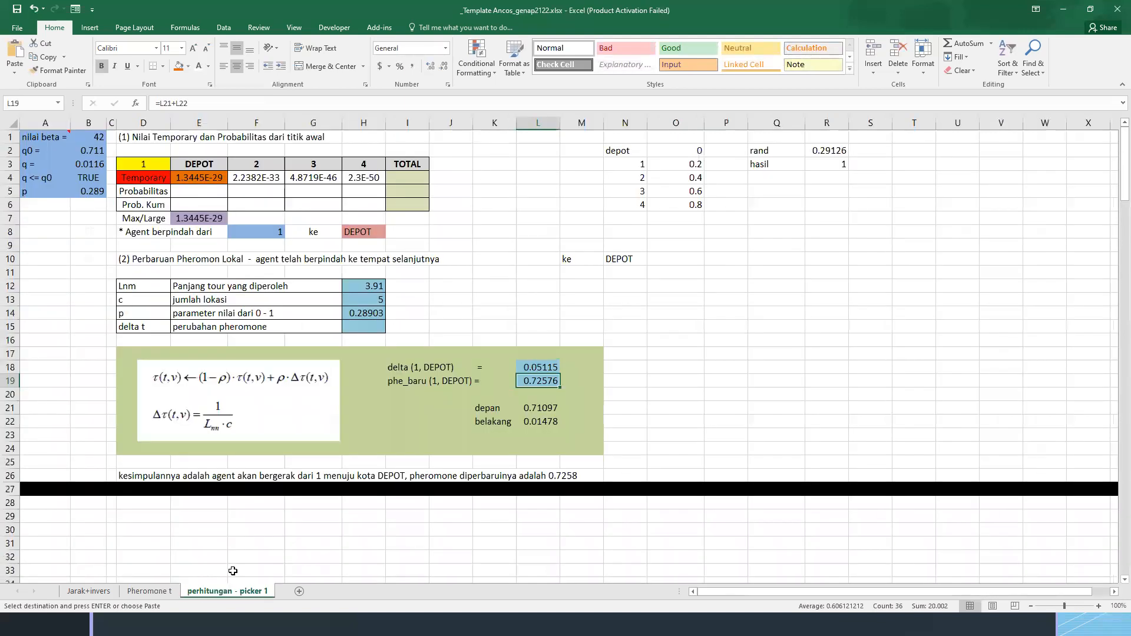
{"action": "left_click", "coordinate": [567, 479]}
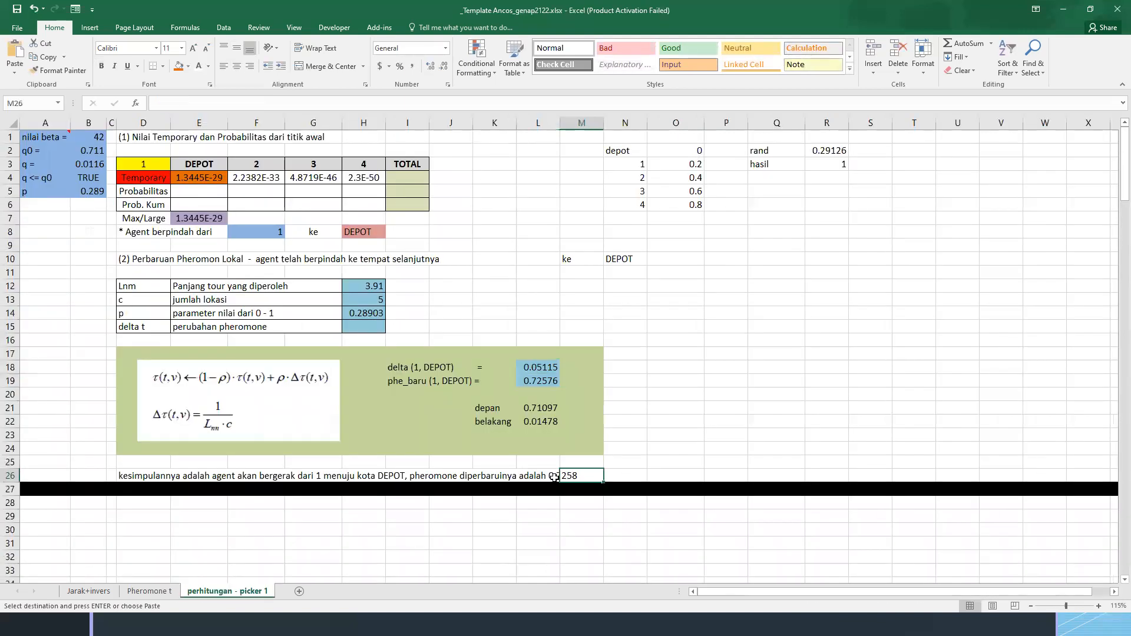
{"action": "left_click", "coordinate": [543, 383]}
{"action": "key", "text": "ctrl+c"}
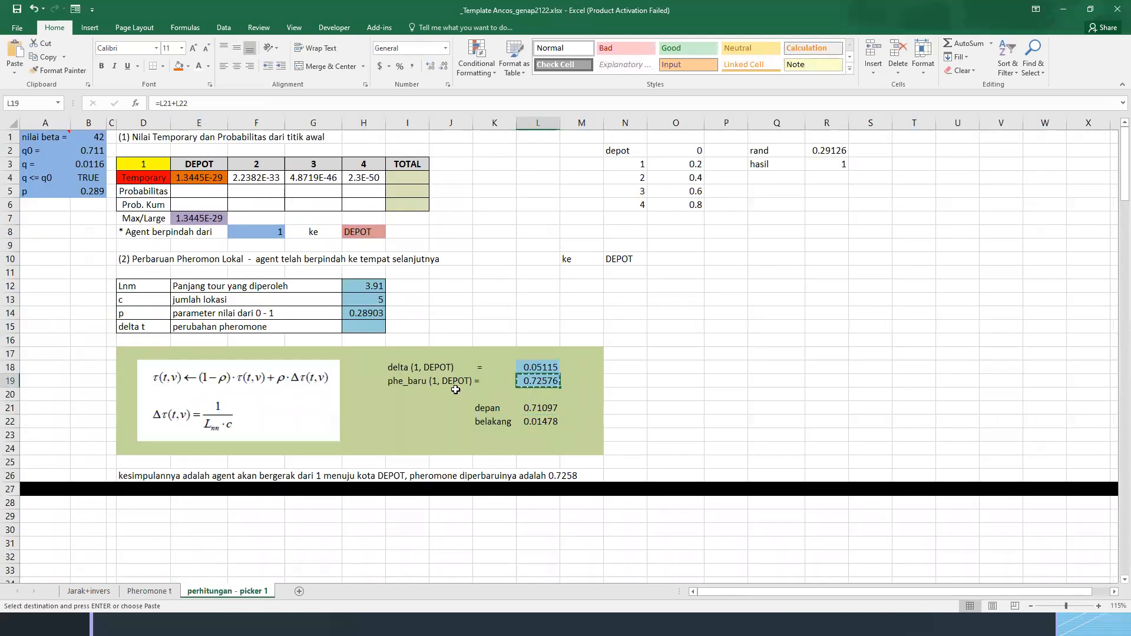
{"action": "key", "text": "alt+Tab"}
{"action": "left_click", "coordinate": [149, 590]}
{"action": "left_click", "coordinate": [89, 369]}
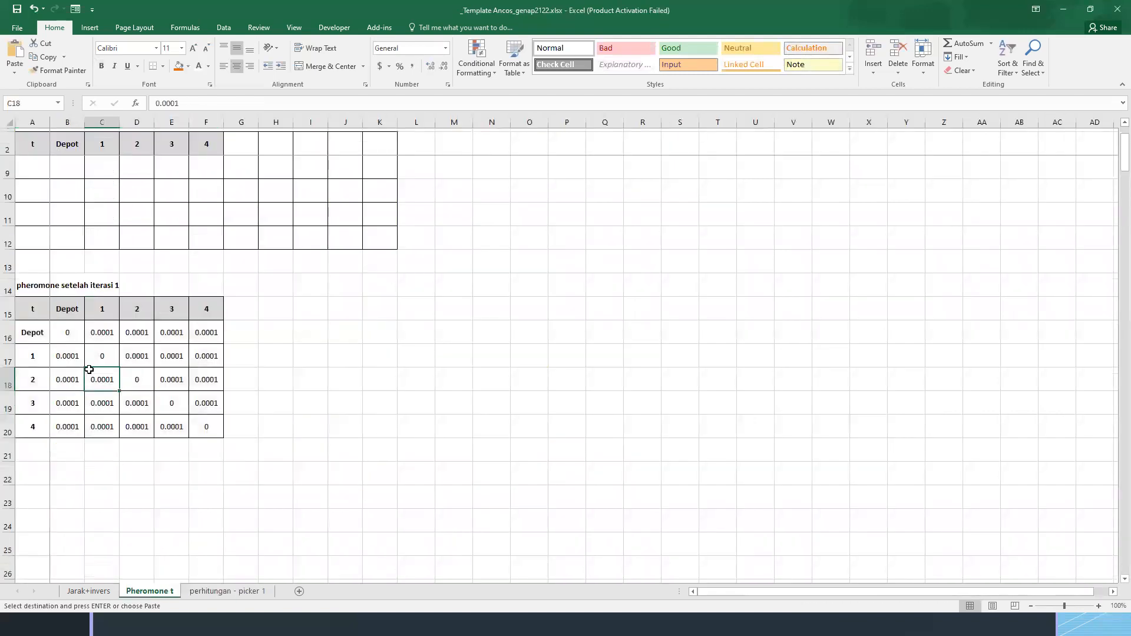
{"action": "left_click", "coordinate": [103, 330]}
{"action": "key", "text": "ctrl+alt+v"}
{"action": "key", "text": "Return"}
{"action": "left_click", "coordinate": [60, 351]}
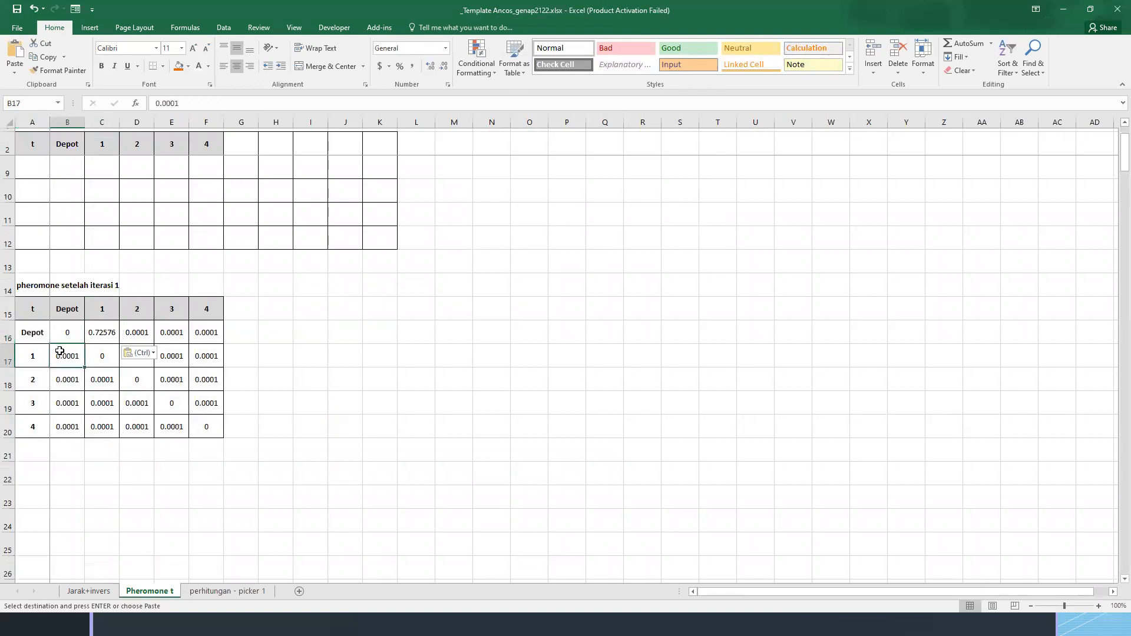
{"action": "key", "text": "ctrl+alt+v"}
{"action": "key", "text": "Return"}
Make the updated pheromone values in C16 and B17 bold and underlined
{"action": "left_click", "coordinate": [104, 335]}
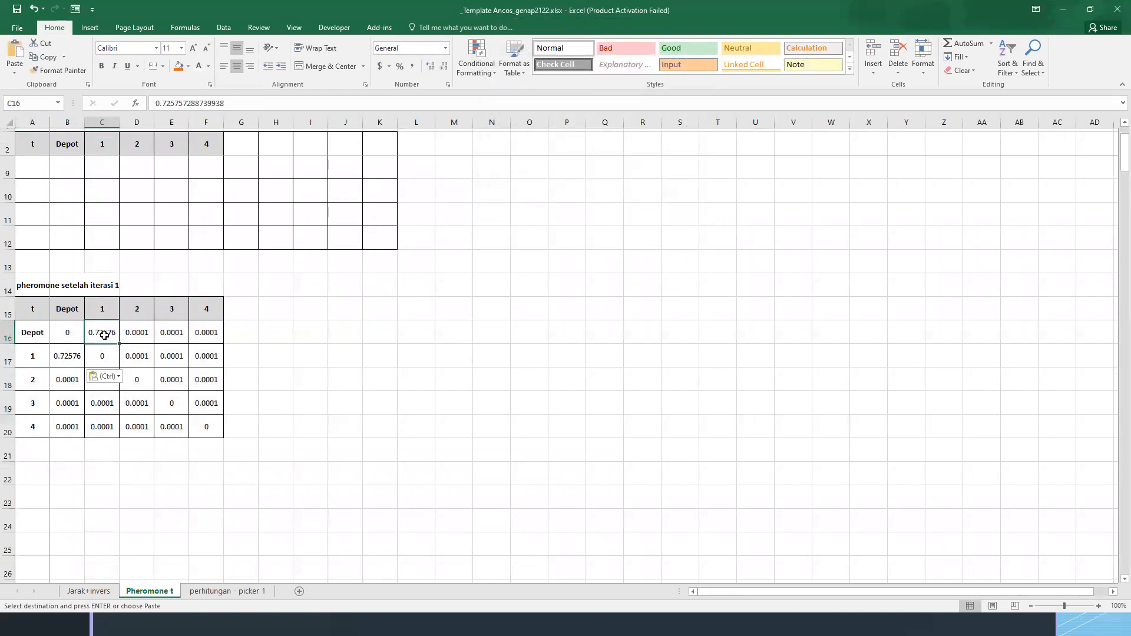
{"action": "left_click", "coordinate": [58, 362], "text": "ctrl"}
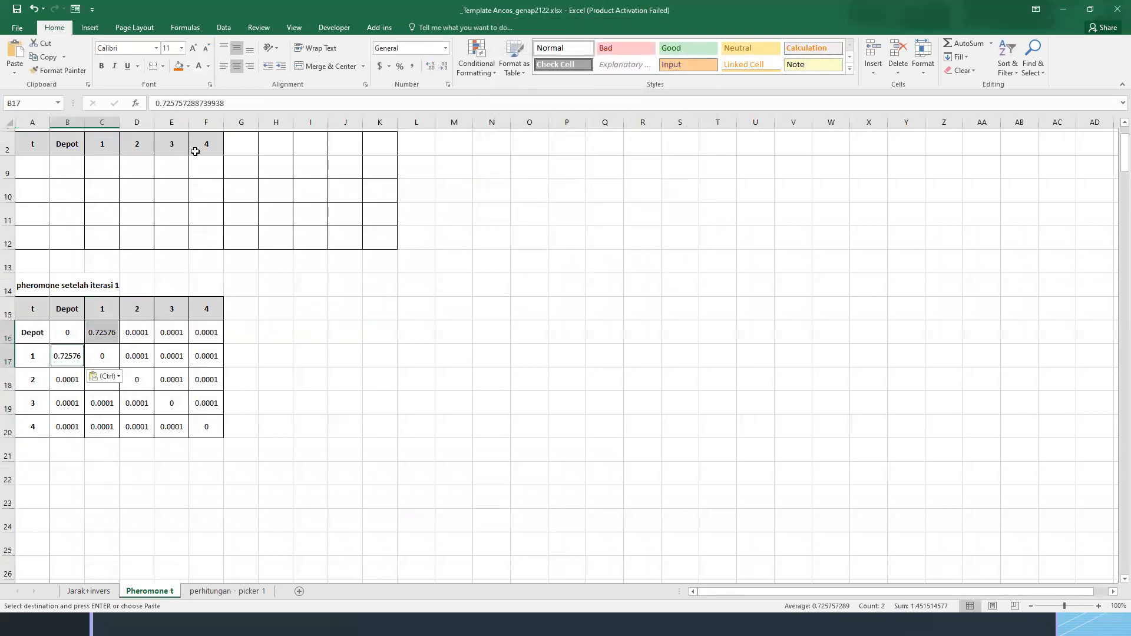
{"action": "left_click", "coordinate": [101, 66]}
{"action": "left_click", "coordinate": [127, 66]}
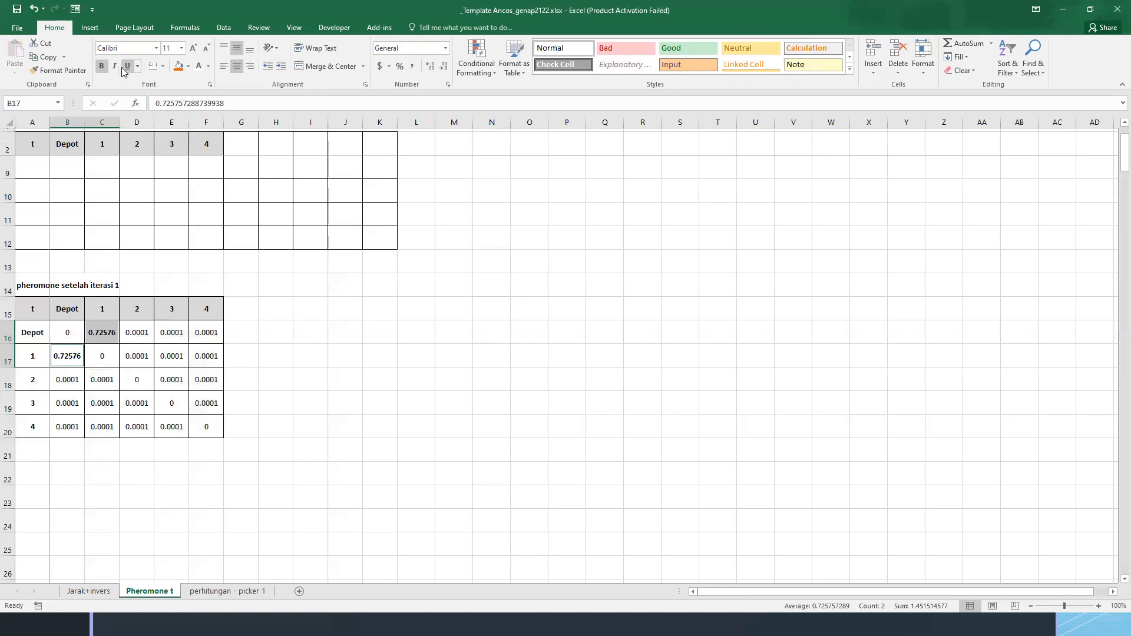
{"action": "left_click", "coordinate": [318, 401]}
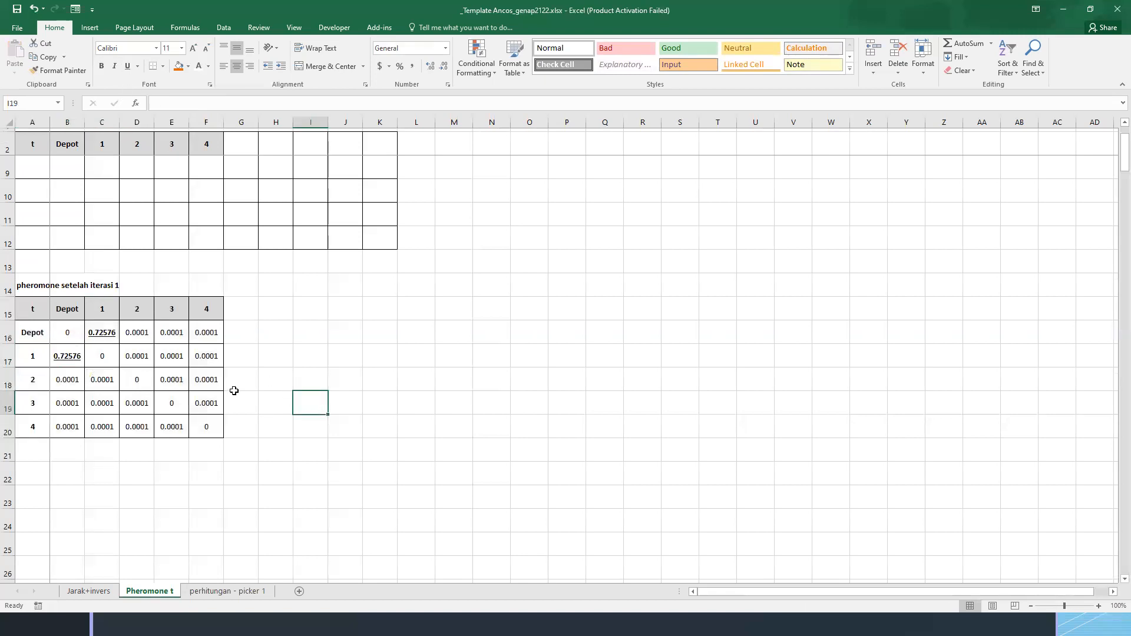
{"action": "left_click", "coordinate": [66, 311]}
{"action": "left_click", "coordinate": [34, 313]}
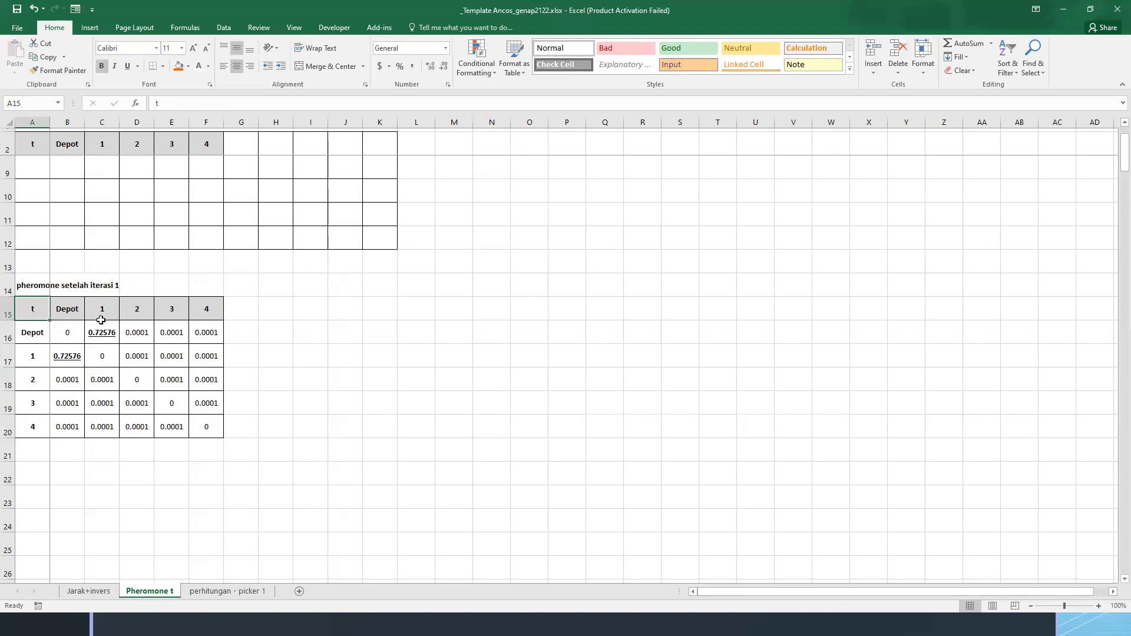
{"action": "left_click_drag", "start_coordinate": [34, 298], "coordinate": [219, 407]}
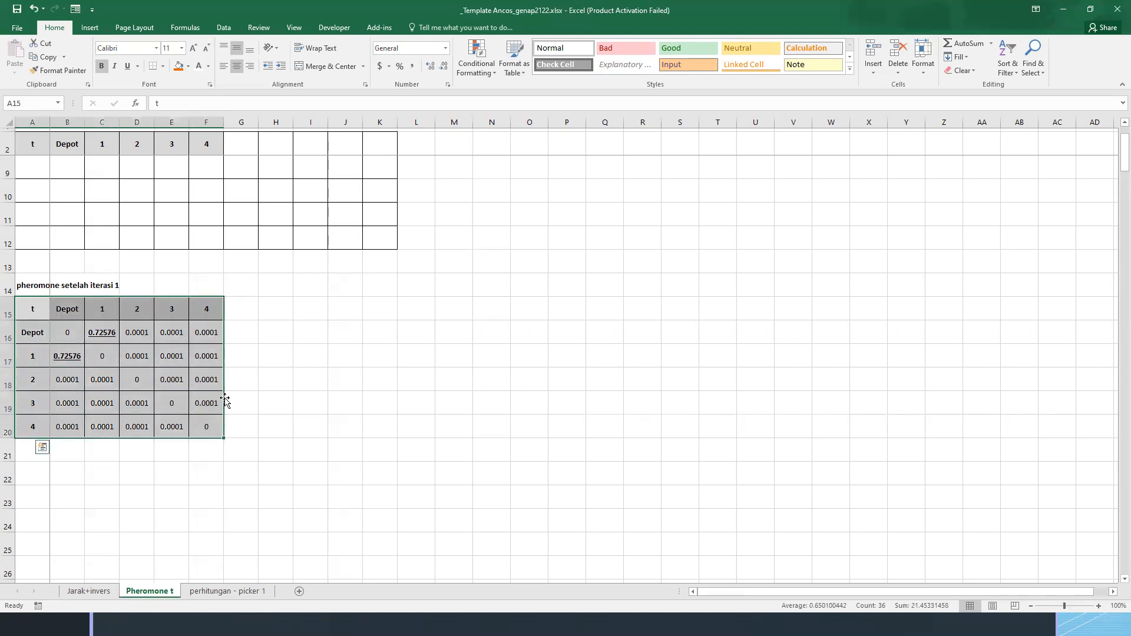
On perhitungan - picker 1, copy the whole calculation block A1:N27 to A29 for the second iteration
{"action": "left_click", "coordinate": [227, 591]}
{"action": "left_click_drag", "start_coordinate": [45, 137], "coordinate": [611, 475]}
{"action": "key", "text": "ctrl+c"}
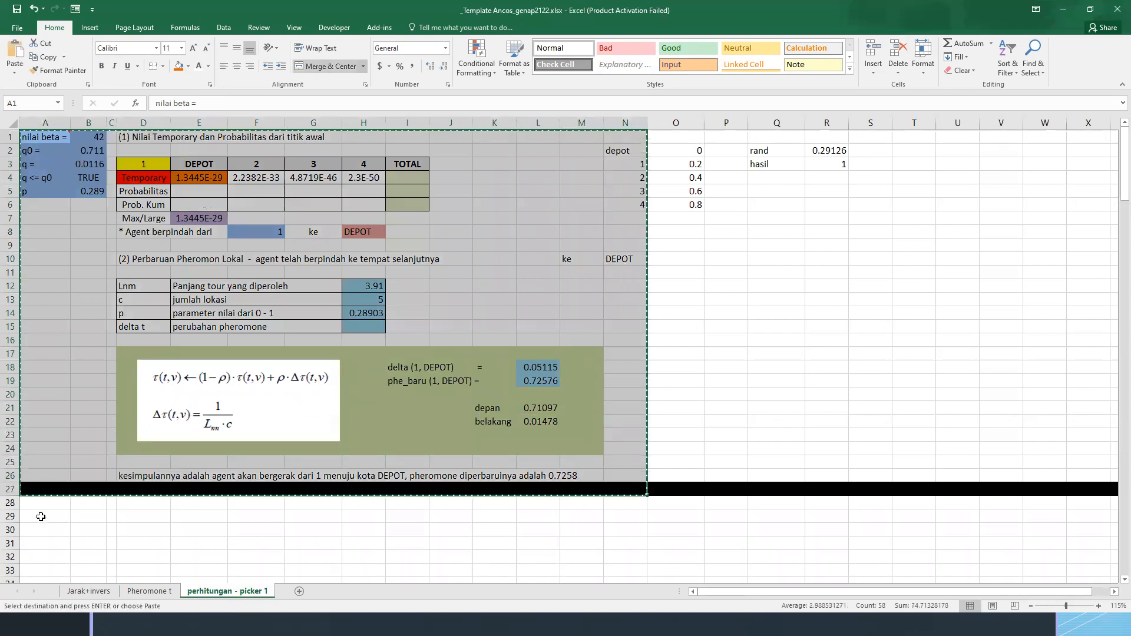
{"action": "left_click", "coordinate": [41, 516]}
{"action": "key", "text": "ctrl+v"}
Clear the copied location list in N30:N35
{"action": "left_click", "coordinate": [626, 532]}
{"action": "scroll", "coordinate": [641, 523], "scroll_direction": "down", "scroll_amount": 3}
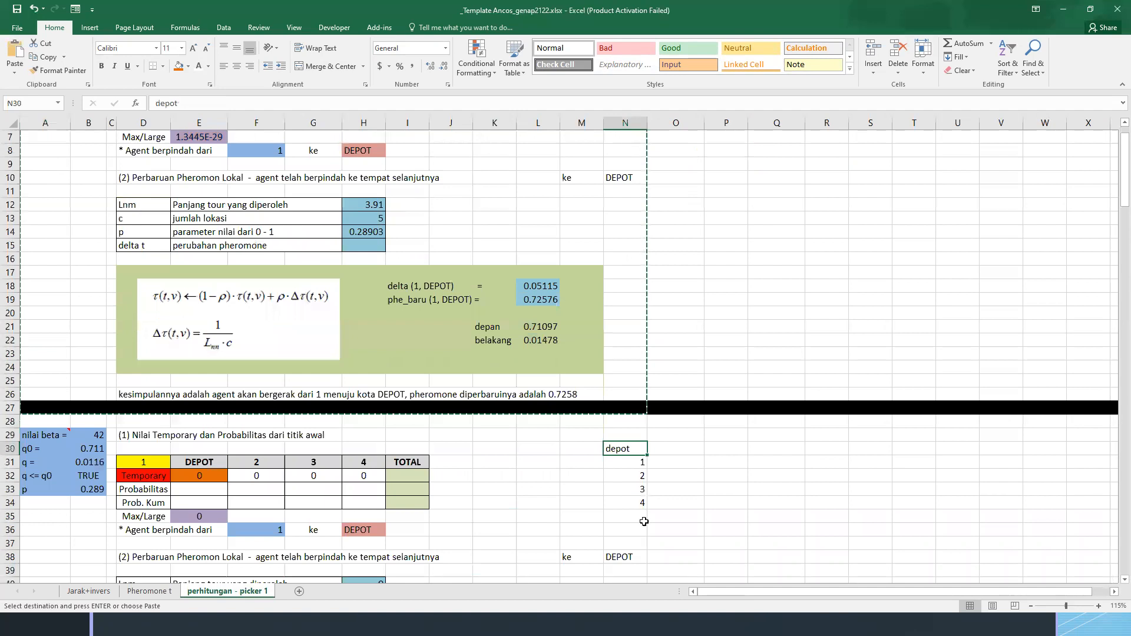
{"action": "left_click", "coordinate": [625, 470], "text": "shift"}
{"action": "key", "text": "Delete"}
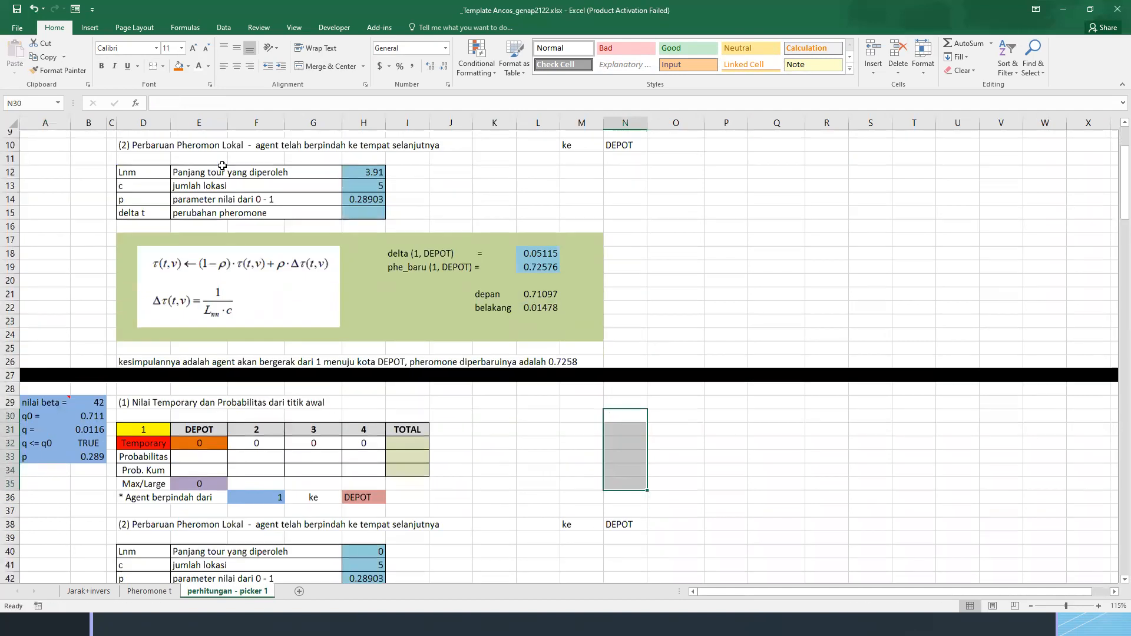
Clear the copied pheromone update parameters in H40:H43, the results in L46:L50 and the destination in N38
{"action": "scroll", "coordinate": [280, 203], "scroll_direction": "up", "scroll_amount": 3}
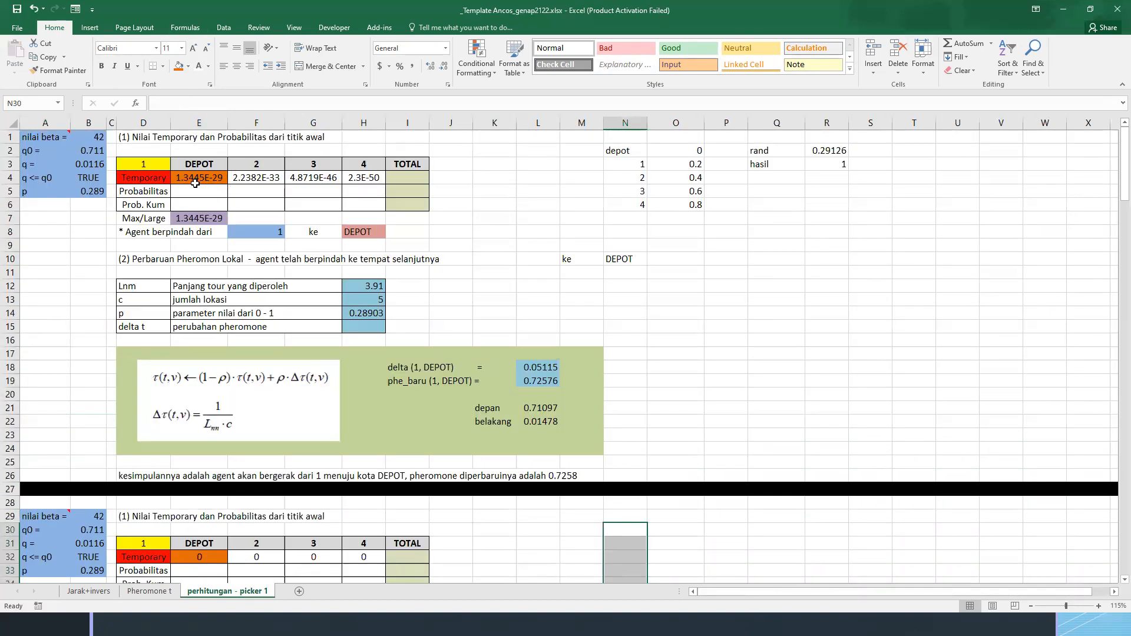
{"action": "scroll", "coordinate": [239, 239], "scroll_direction": "down", "scroll_amount": 5}
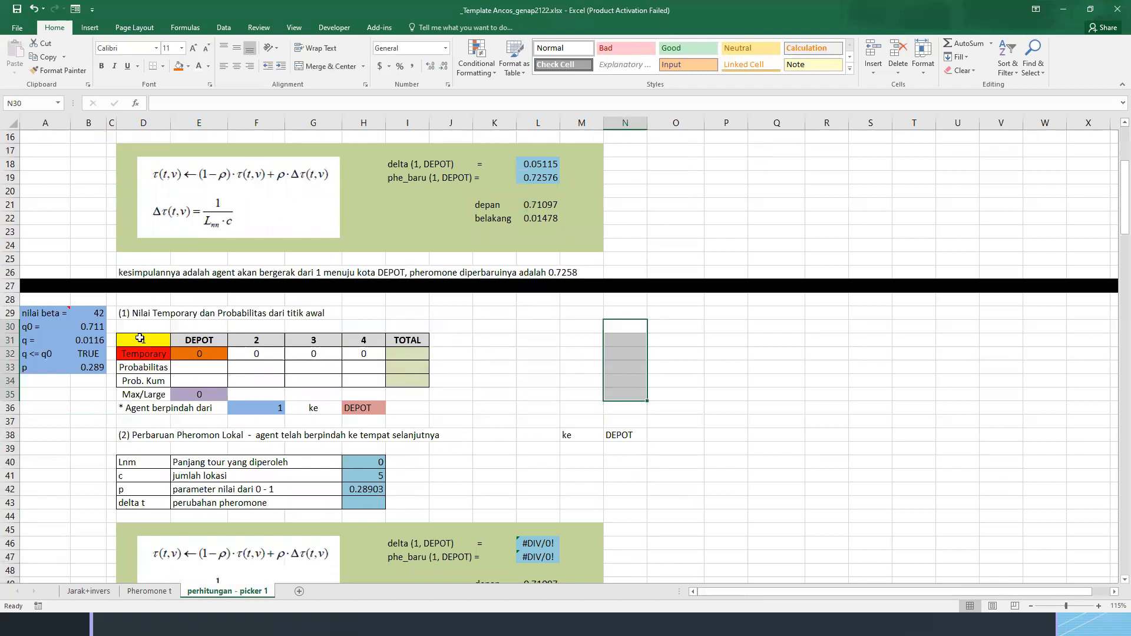
{"action": "left_click_drag", "start_coordinate": [365, 462], "coordinate": [365, 503]}
{"action": "key", "text": "Delete"}
{"action": "scroll", "coordinate": [542, 456], "scroll_direction": "down", "scroll_amount": 2}
{"action": "left_click_drag", "start_coordinate": [538, 462], "coordinate": [539, 518]}
{"action": "key", "text": "Delete"}
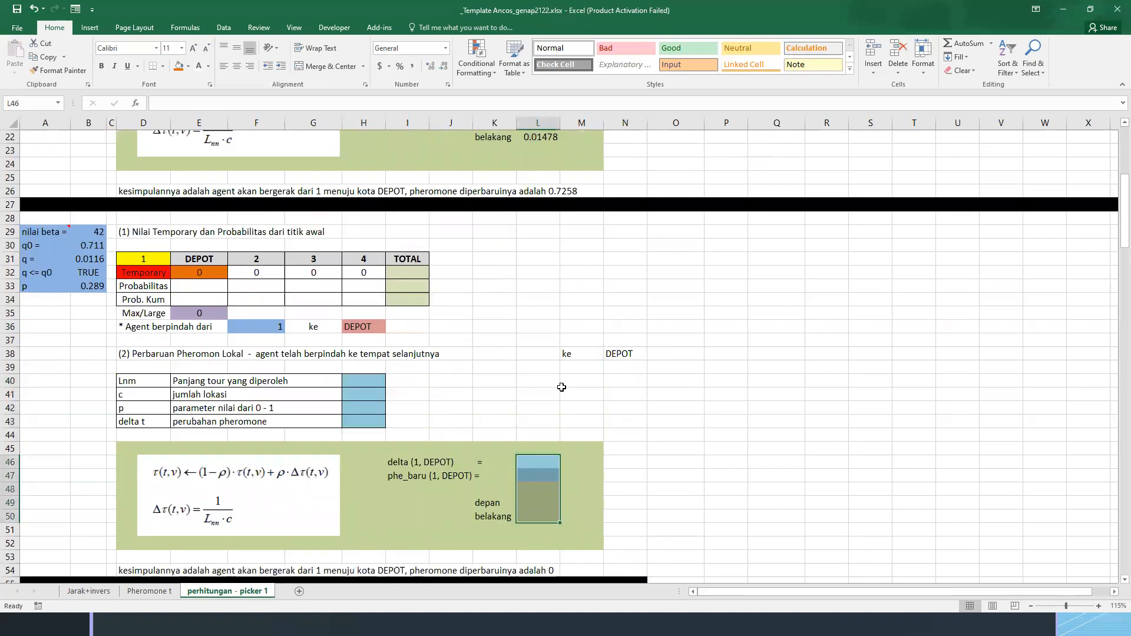
{"action": "left_click", "coordinate": [626, 356]}
{"action": "key", "text": "Delete"}
Clear the Temporary row E32:H32 in the second block and remove its cell fill
{"action": "scroll", "coordinate": [351, 311], "scroll_direction": "up", "scroll_amount": 2}
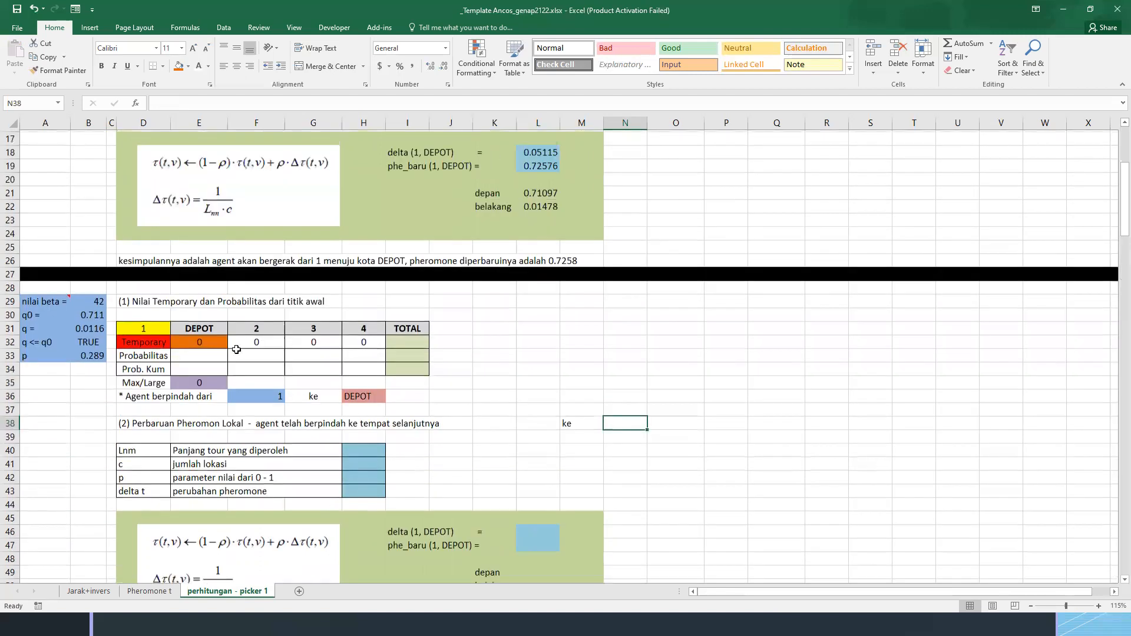
{"action": "left_click_drag", "start_coordinate": [210, 354], "coordinate": [377, 353]}
{"action": "key", "text": "Delete"}
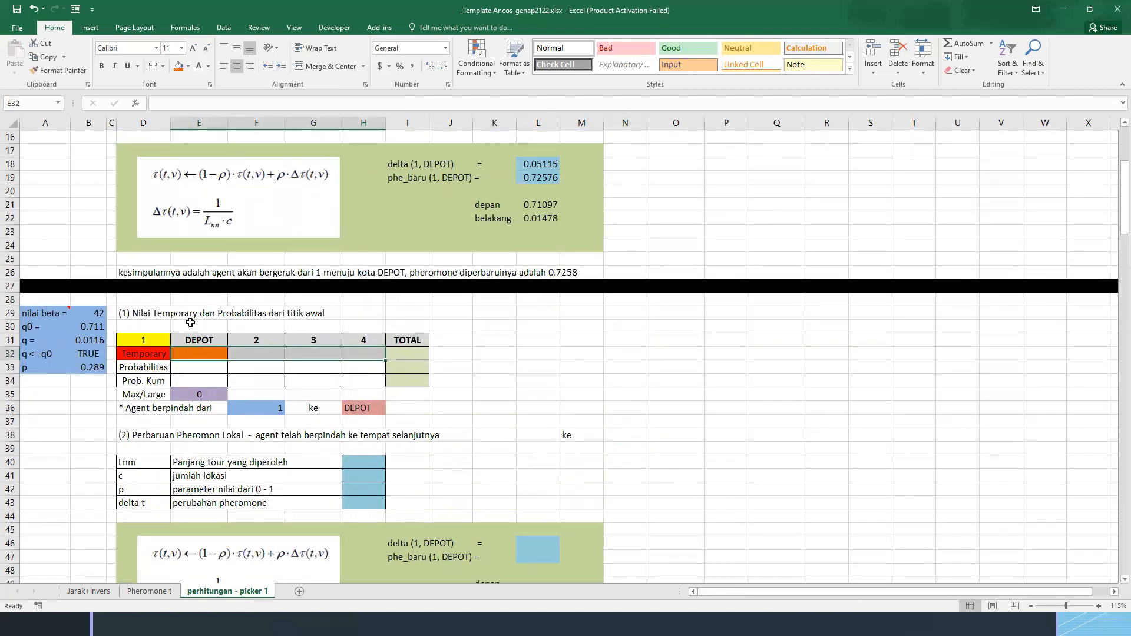
{"action": "left_click_drag", "start_coordinate": [195, 358], "coordinate": [353, 354]}
{"action": "left_click", "coordinate": [190, 67]}
{"action": "left_click", "coordinate": [200, 170]}
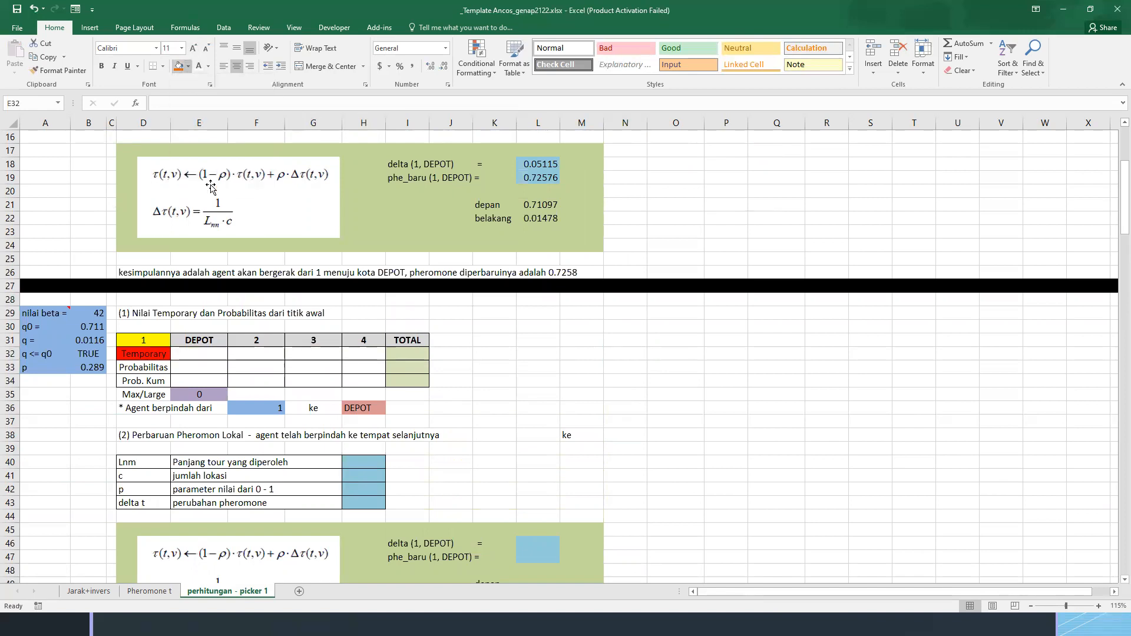
Set the second block's origin D31 to DEPOT and its first destination heading E31 to 1
{"action": "scroll", "coordinate": [228, 436], "scroll_direction": "up", "scroll_amount": 3}
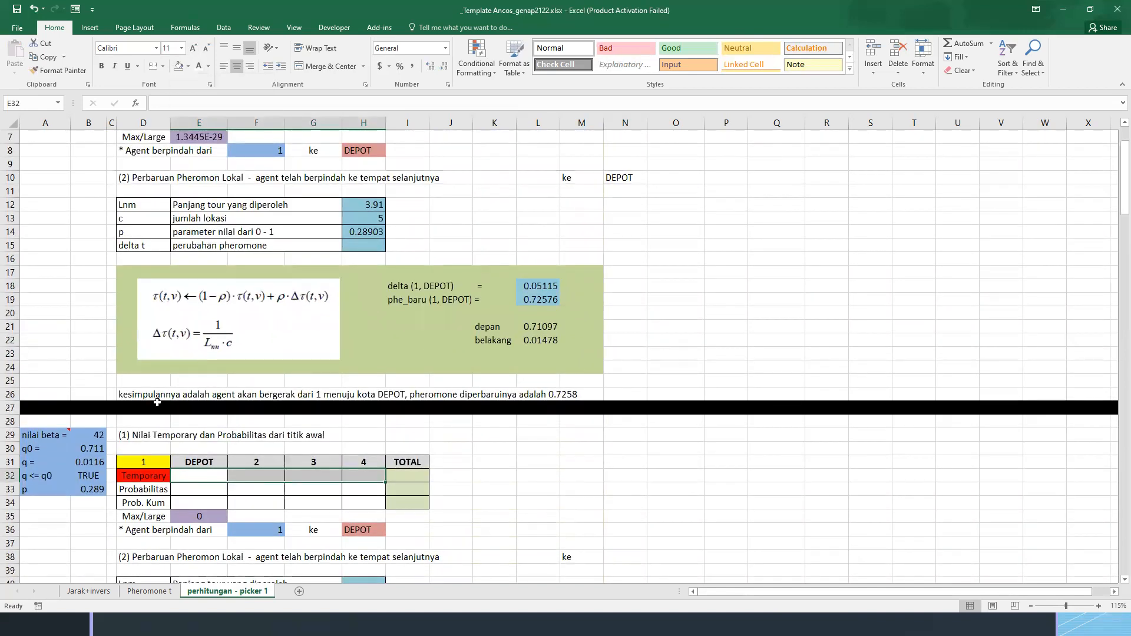
{"action": "left_click", "coordinate": [146, 462]}
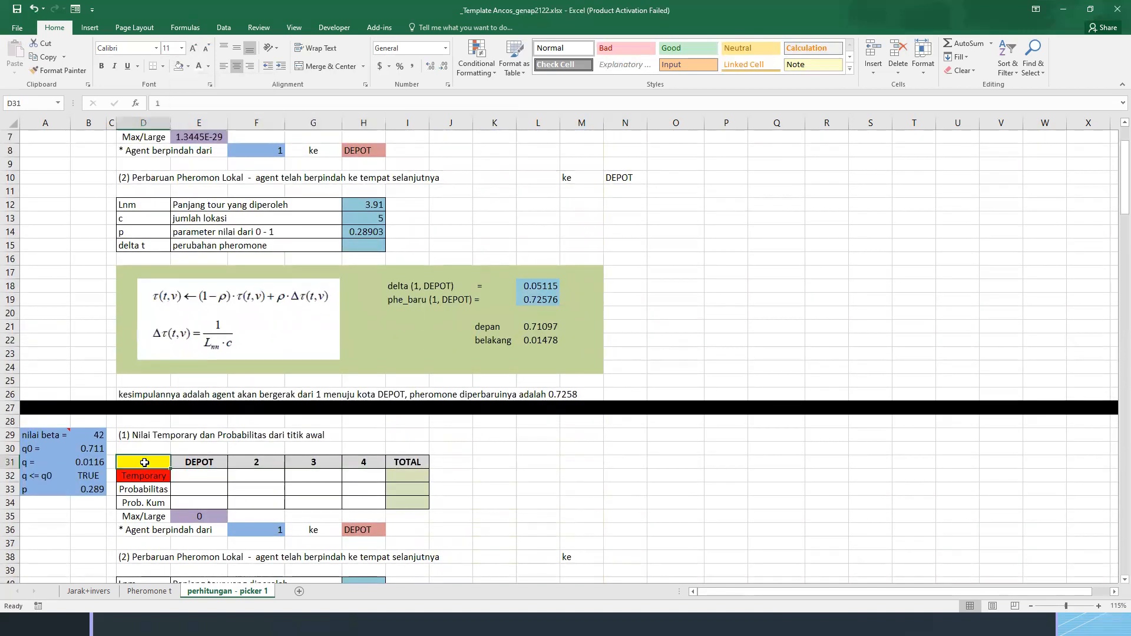
{"action": "left_click", "coordinate": [200, 464]}
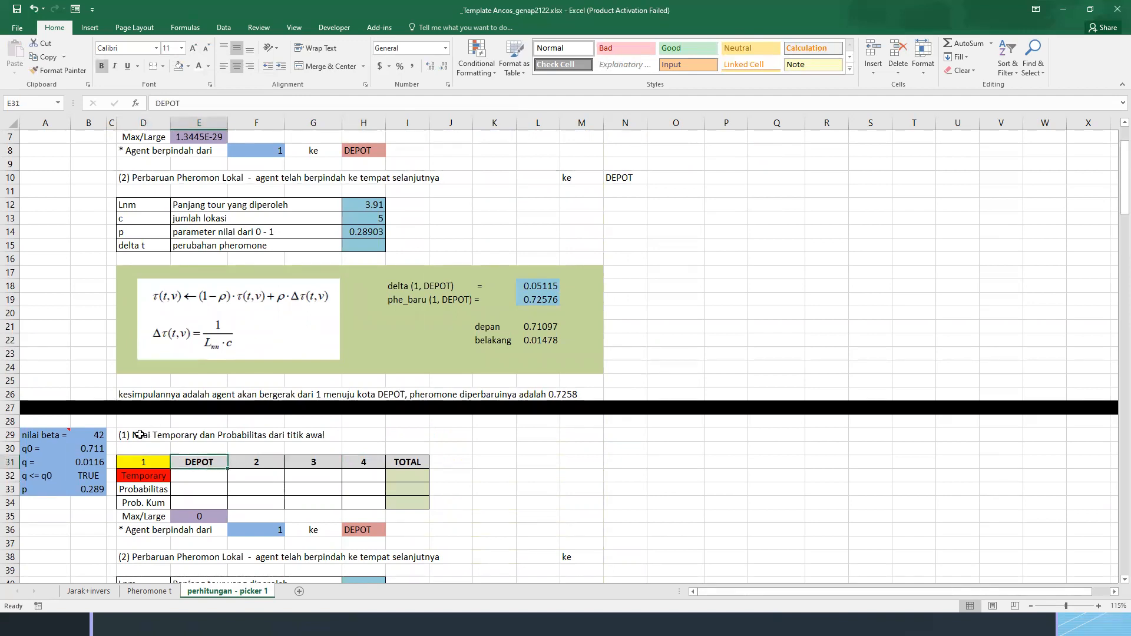
{"action": "left_click", "coordinate": [143, 463]}
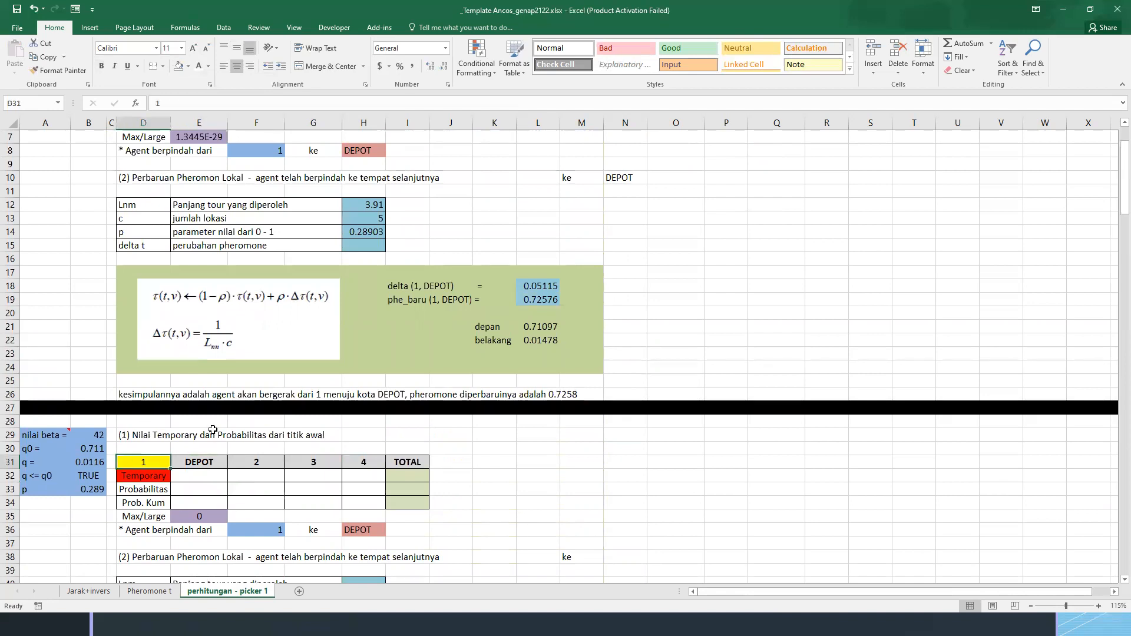
{"action": "type", "text": "DEPOT"}
{"action": "key", "text": "Return"}
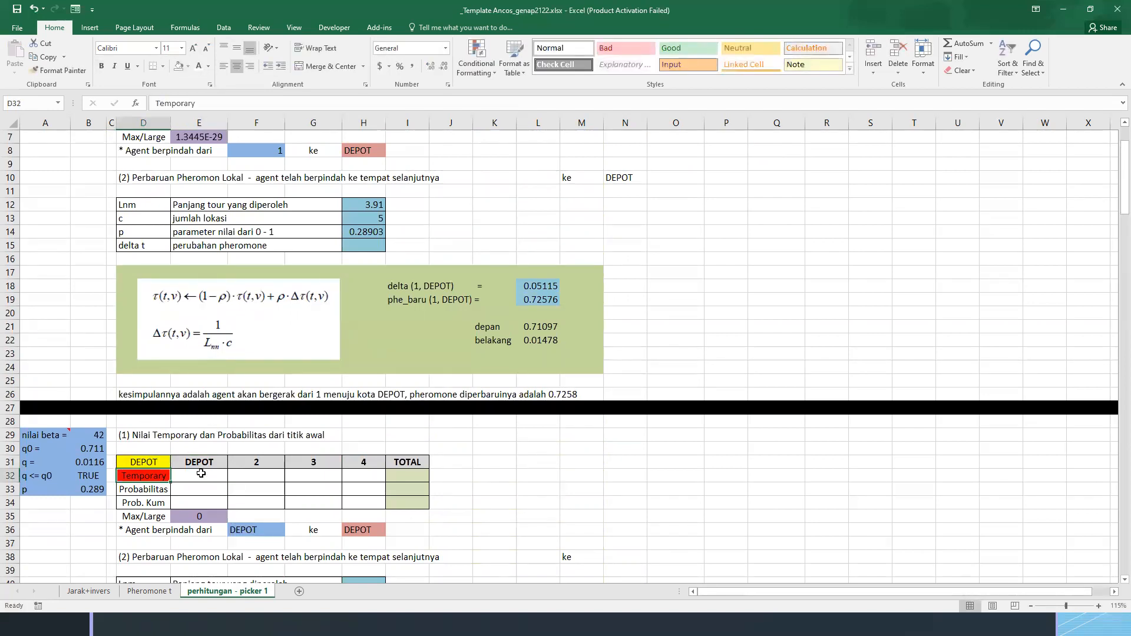
{"action": "left_click", "coordinate": [201, 464]}
{"action": "type", "text": "1"}
{"action": "key", "text": "ctrl+Return"}
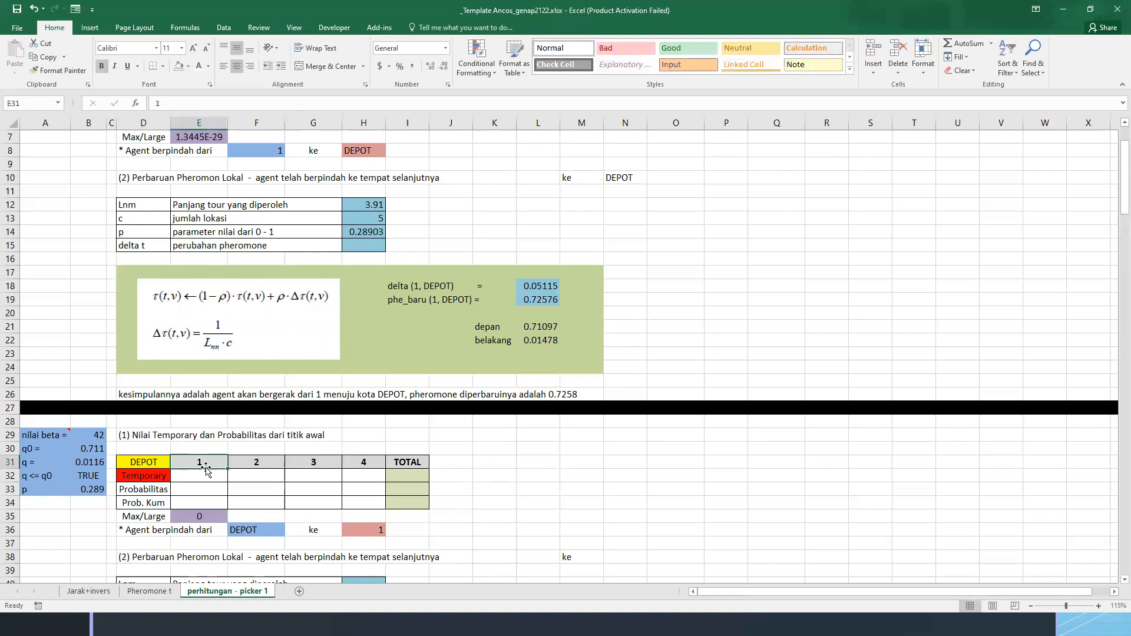
Fill cells E32:E34 under destination 1 with black to block out the visited location
{"action": "left_click_drag", "start_coordinate": [203, 475], "coordinate": [200, 503]}
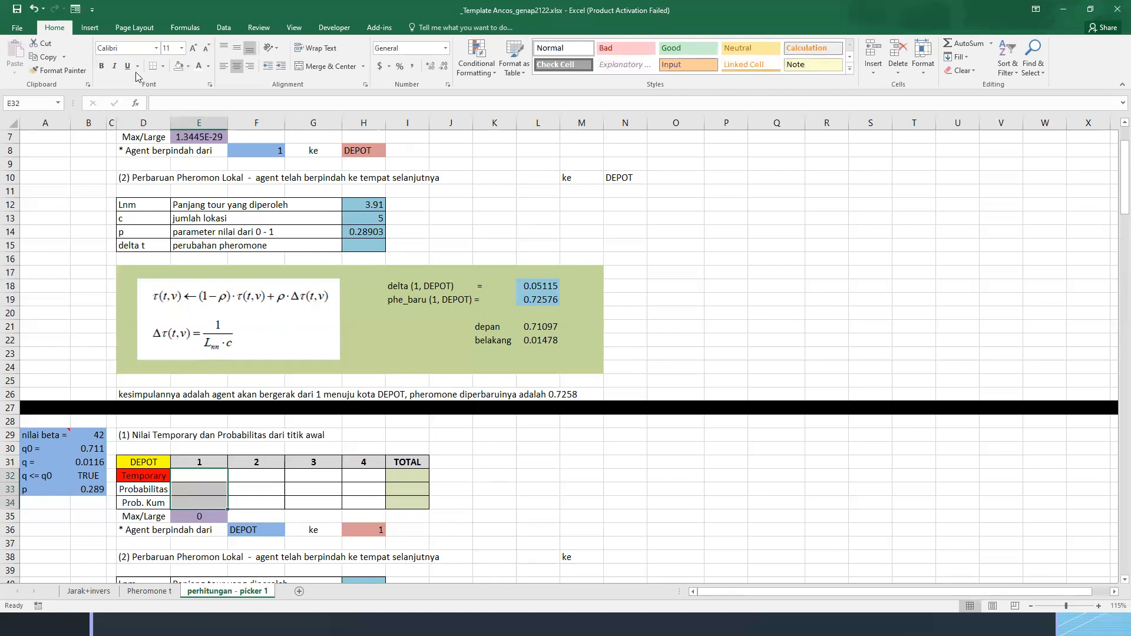
{"action": "left_click", "coordinate": [187, 73]}
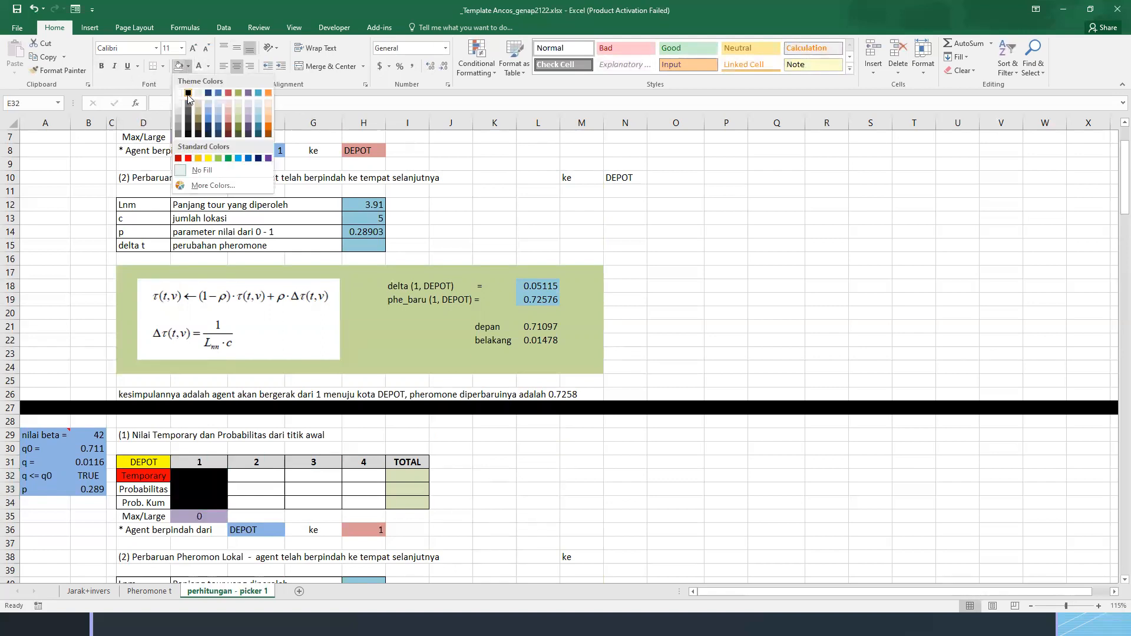
{"action": "left_click", "coordinate": [189, 93]}
{"action": "left_click", "coordinate": [502, 486]}
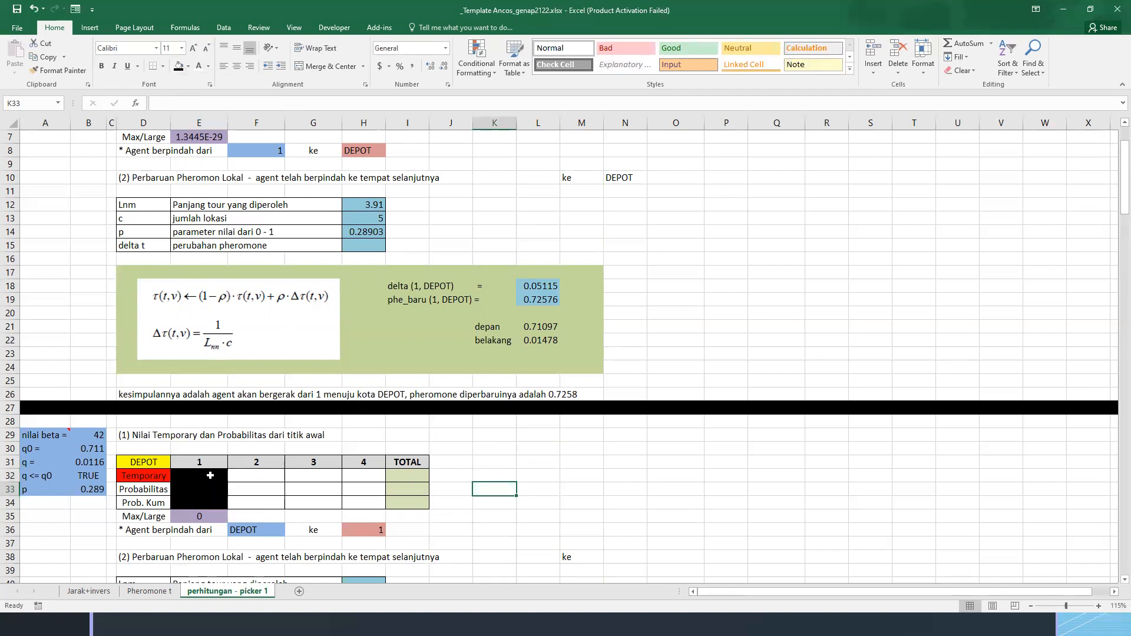
Compare the first block's origin, destination and Temporary row with the second block's DEPOT headings and blacked-out destination 1 column
{"action": "left_click", "coordinate": [209, 477]}
{"action": "left_click", "coordinate": [233, 476]}
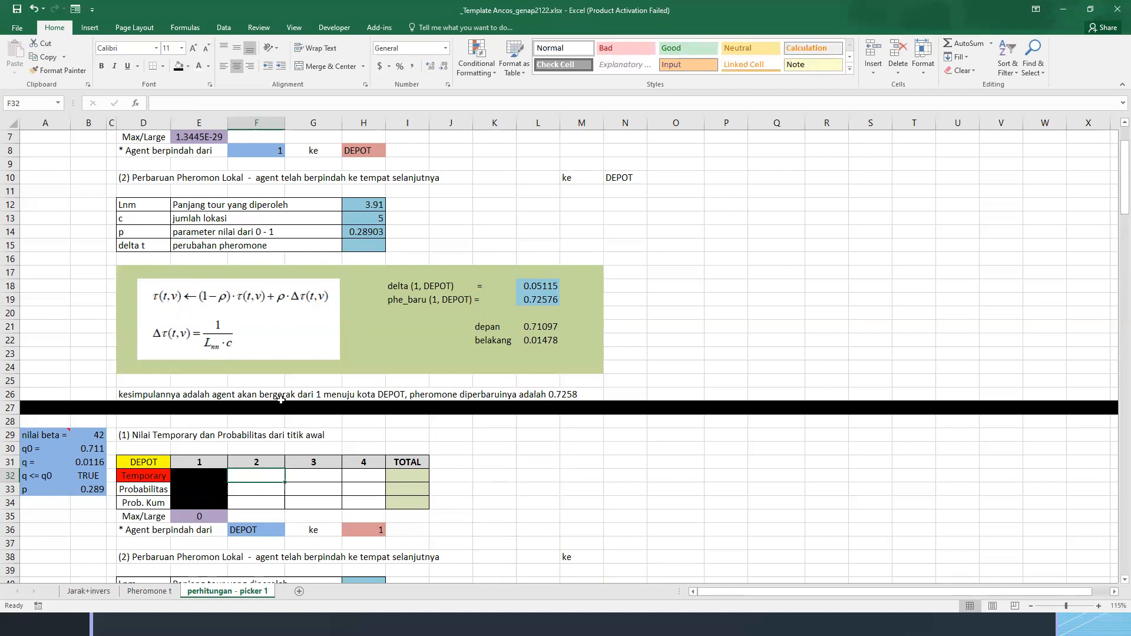
{"action": "scroll", "coordinate": [281, 399], "scroll_direction": "up", "scroll_amount": 2}
{"action": "scroll", "coordinate": [259, 391], "scroll_direction": "down", "scroll_amount": 1}
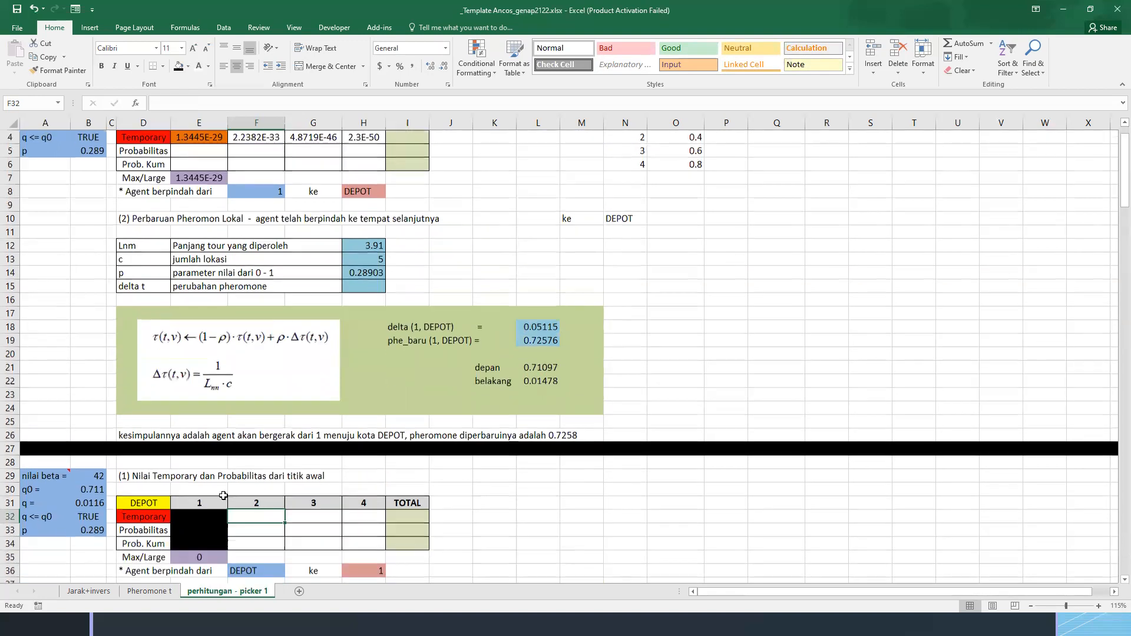
{"action": "left_click", "coordinate": [206, 516]}
{"action": "scroll", "coordinate": [229, 197], "scroll_direction": "up", "scroll_amount": 1}
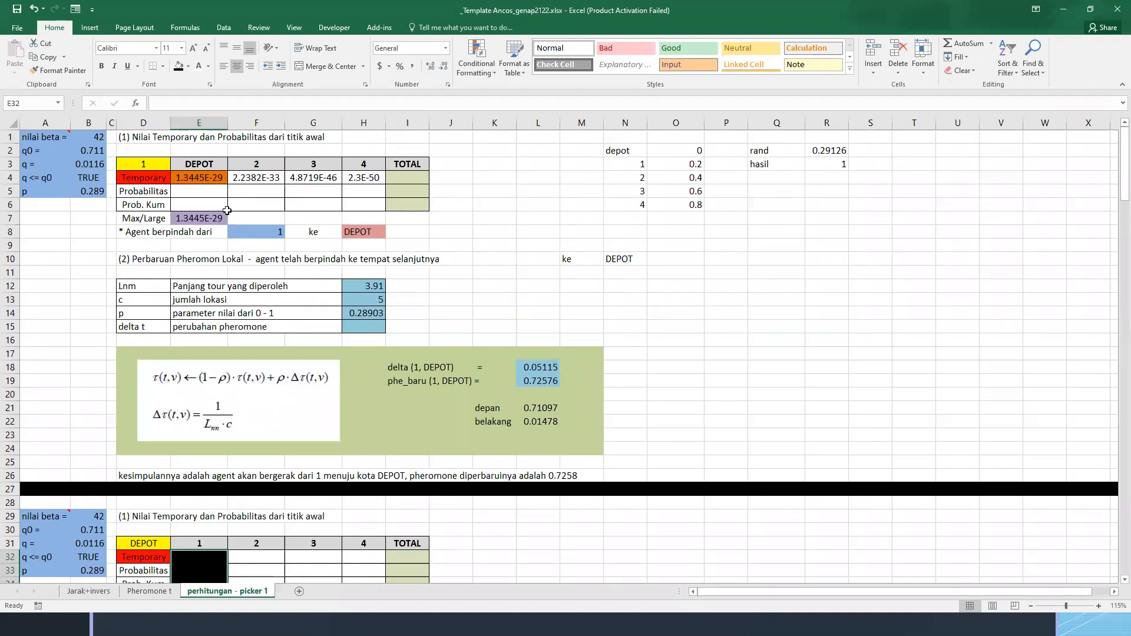
{"action": "left_click", "coordinate": [208, 559]}
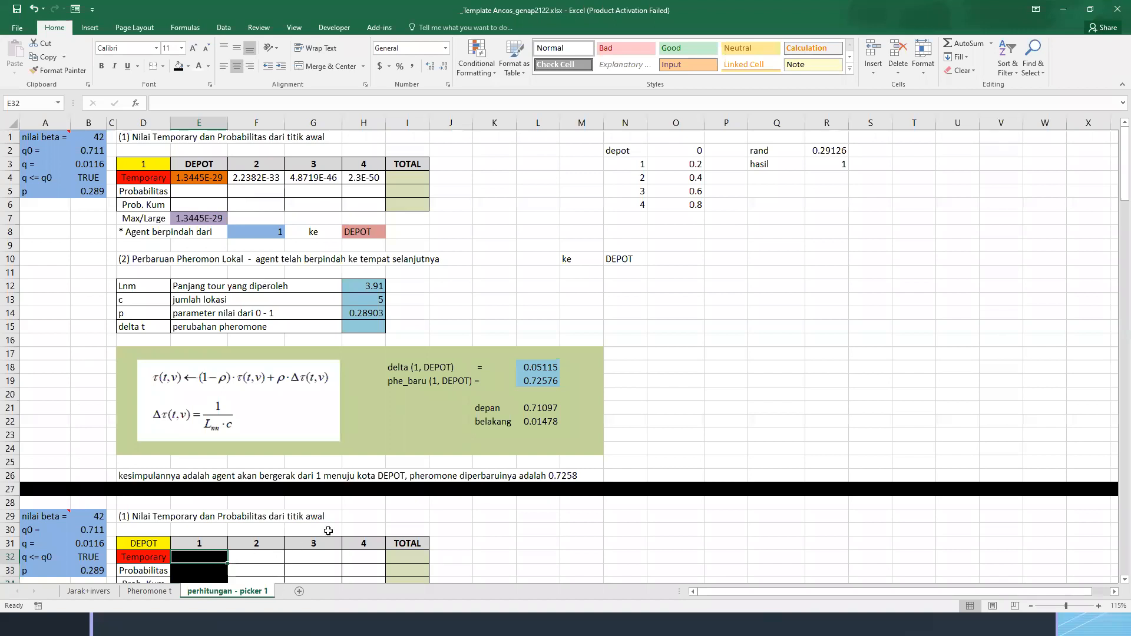
{"action": "scroll", "coordinate": [237, 533], "scroll_direction": "down", "scroll_amount": 1}
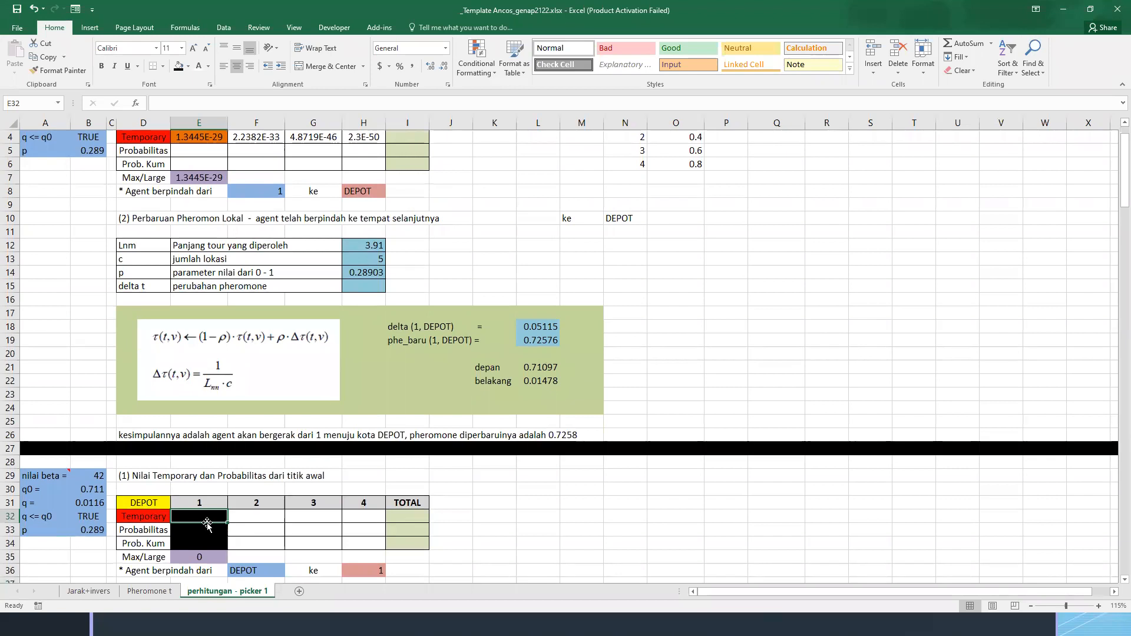
{"action": "scroll", "coordinate": [192, 241], "scroll_direction": "up", "scroll_amount": 1}
{"action": "left_click", "coordinate": [158, 166]}
{"action": "left_click", "coordinate": [189, 167]}
{"action": "left_click", "coordinate": [155, 547]}
{"action": "left_click", "coordinate": [188, 540]}
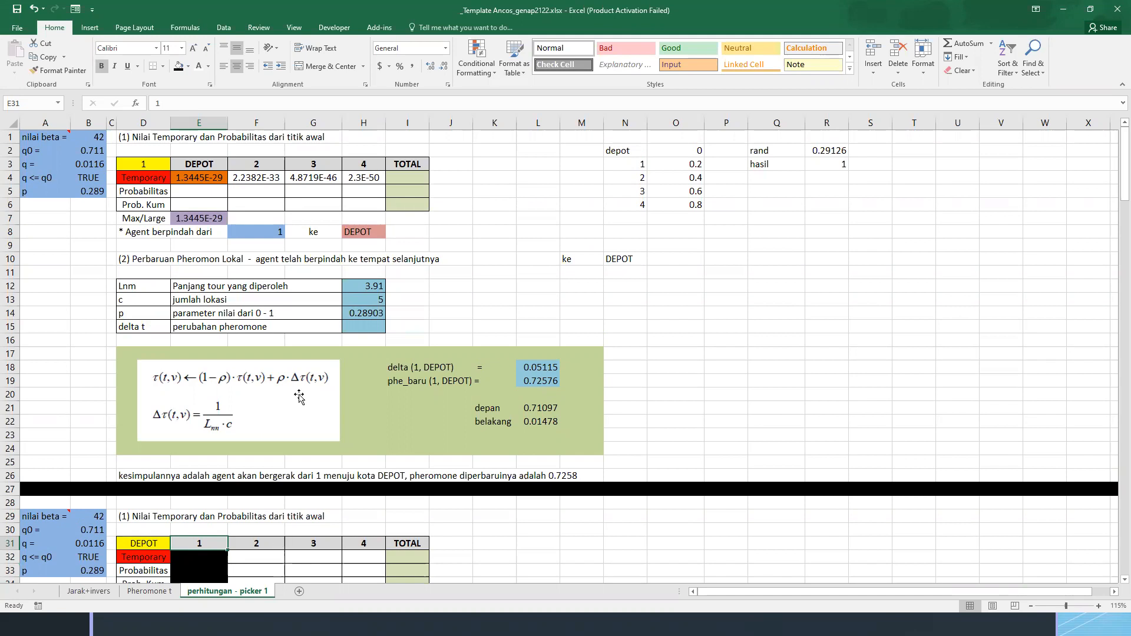
{"action": "scroll", "coordinate": [299, 397], "scroll_direction": "down", "scroll_amount": 1}
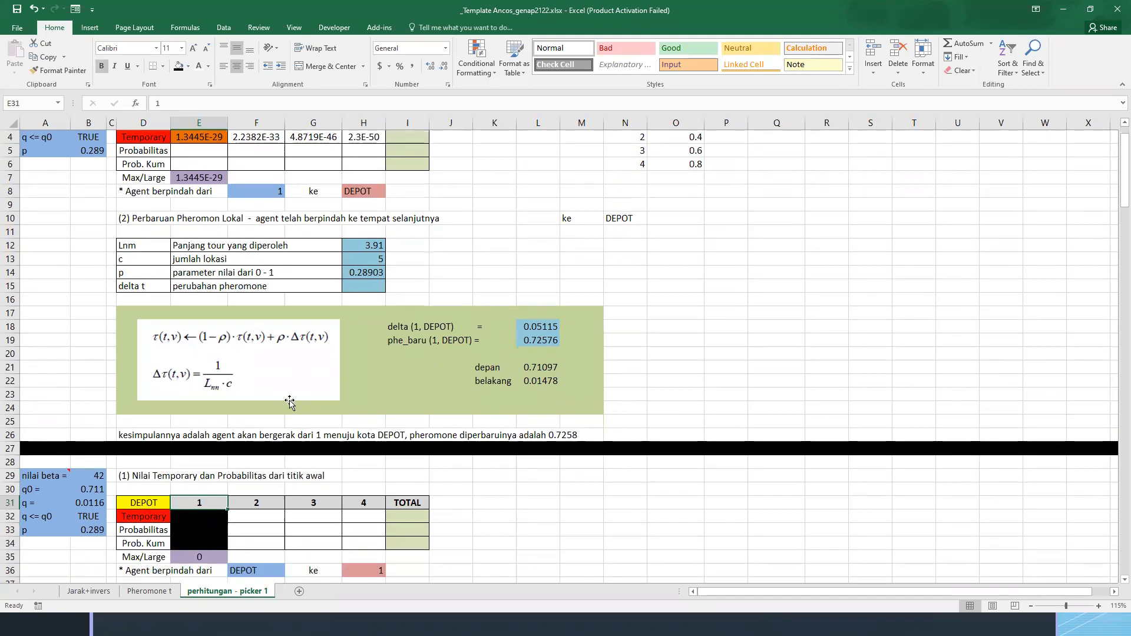
{"action": "left_click_drag", "start_coordinate": [201, 516], "coordinate": [202, 537]}
{"action": "left_click", "coordinate": [244, 521]}
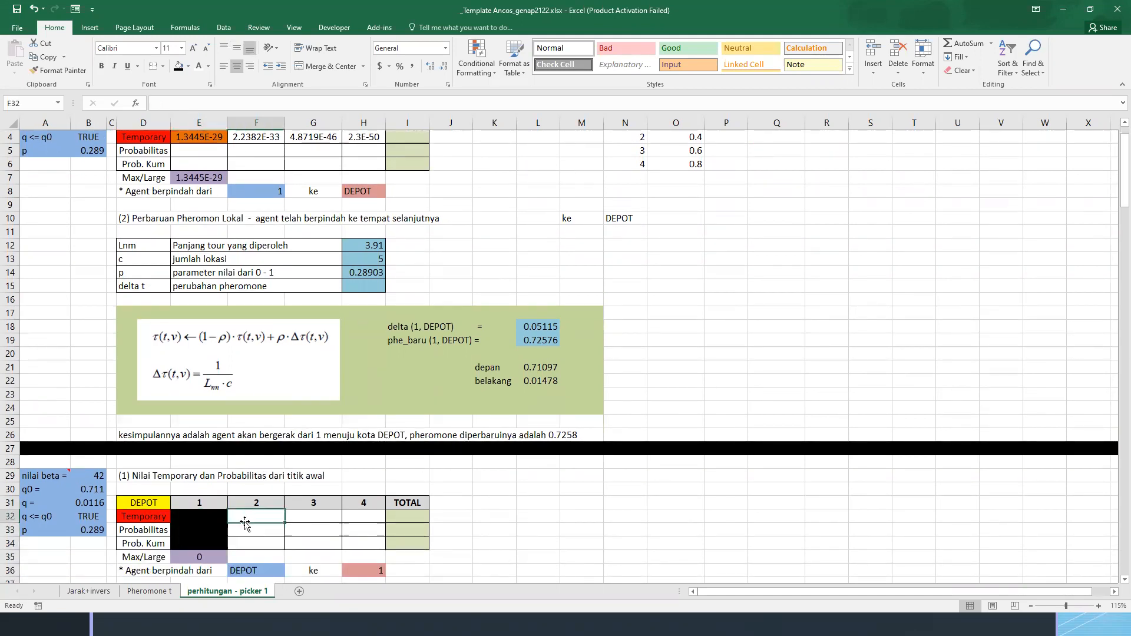
{"action": "scroll", "coordinate": [259, 479], "scroll_direction": "down", "scroll_amount": 2}
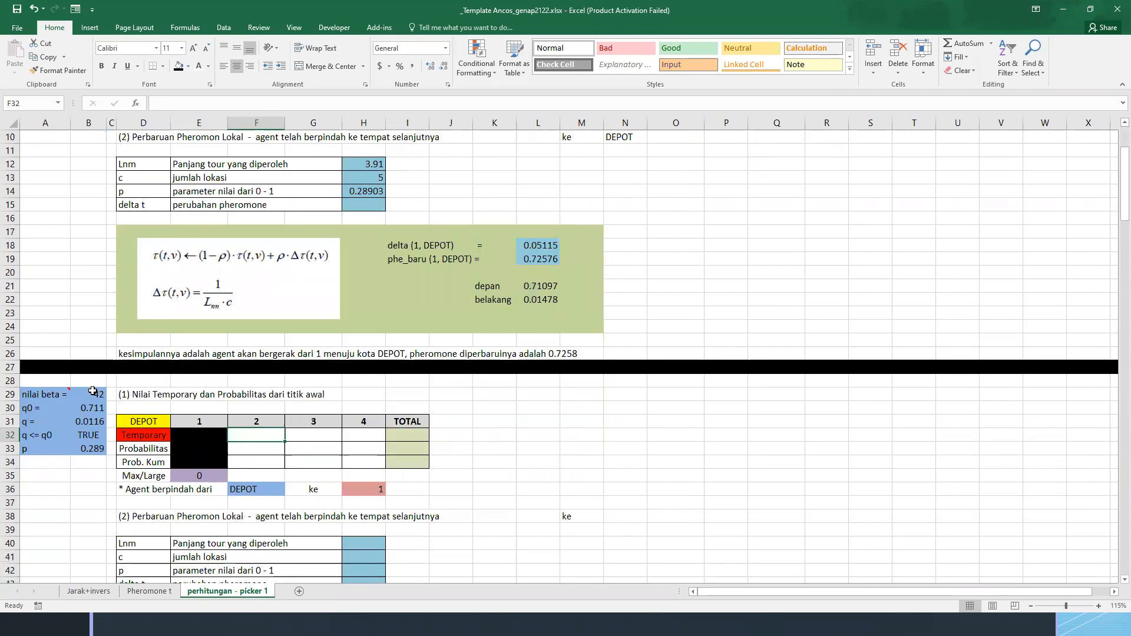
Generate a new random q for the second block by entering =RAND() in B31
{"action": "left_click", "coordinate": [91, 391]}
{"action": "left_click", "coordinate": [91, 407]}
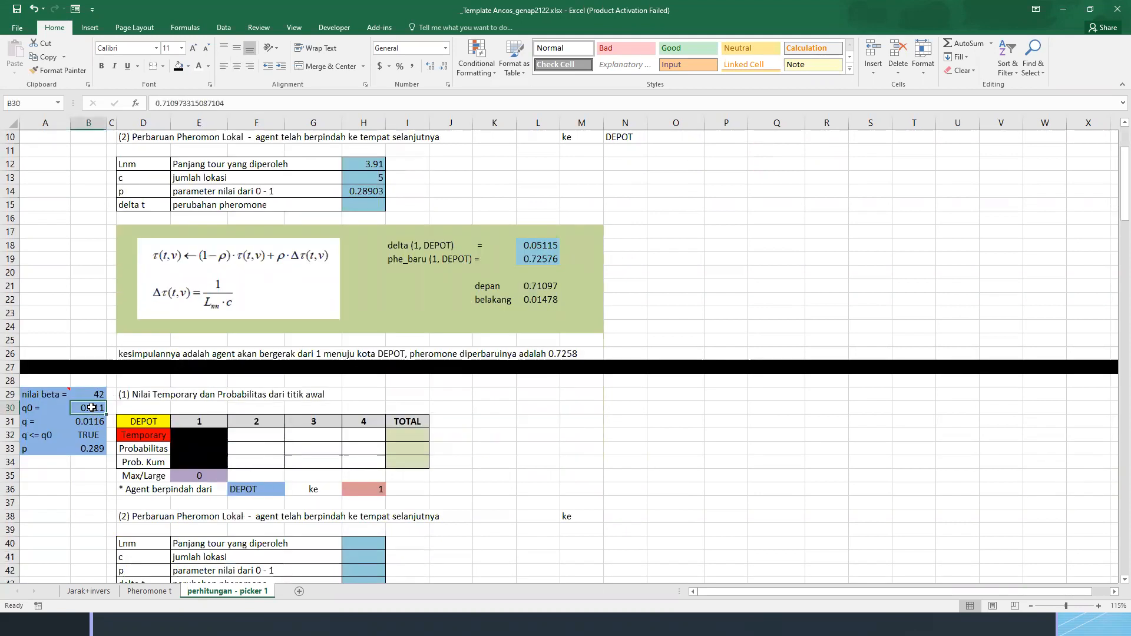
{"action": "key", "text": "Down"}
{"action": "type", "text": "="}
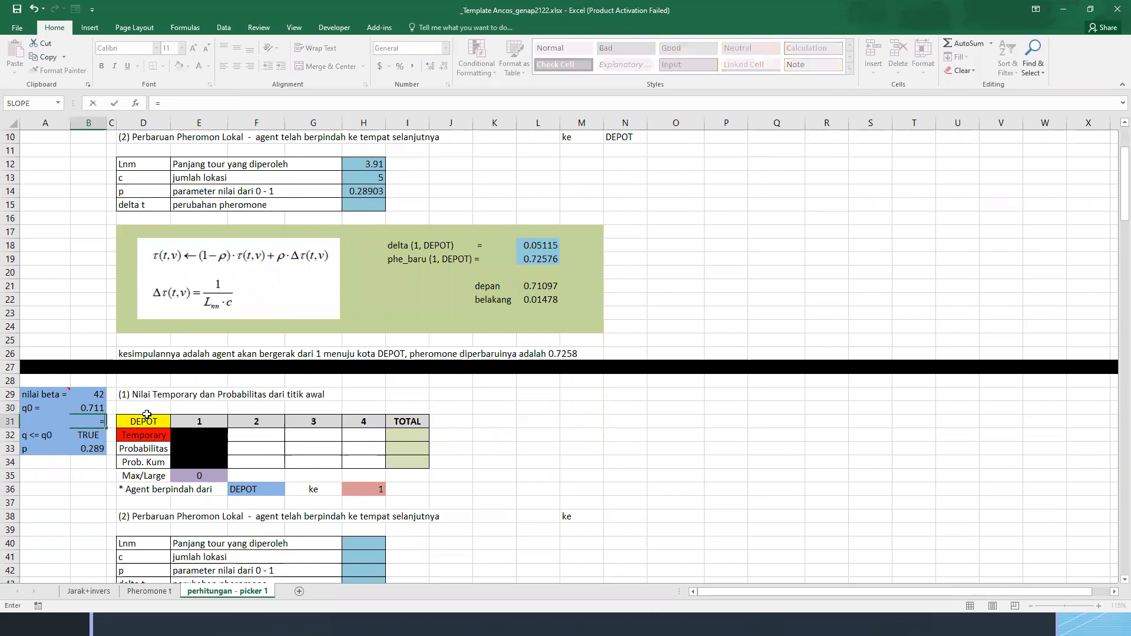
{"action": "type", "text": "RAND()"}
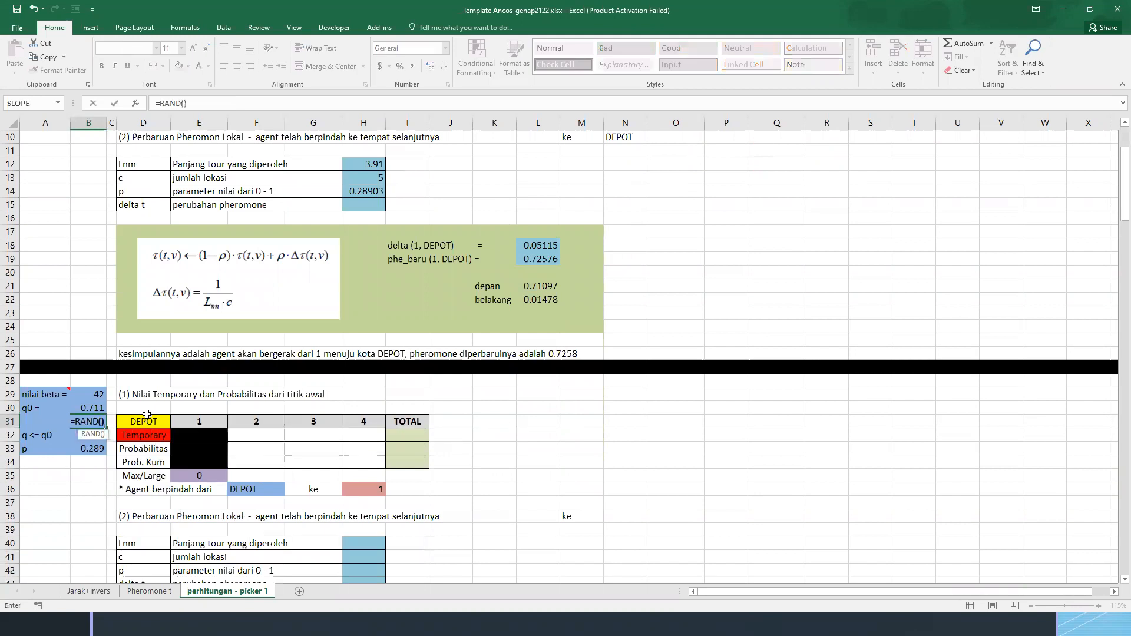
{"action": "key", "text": "Return"}
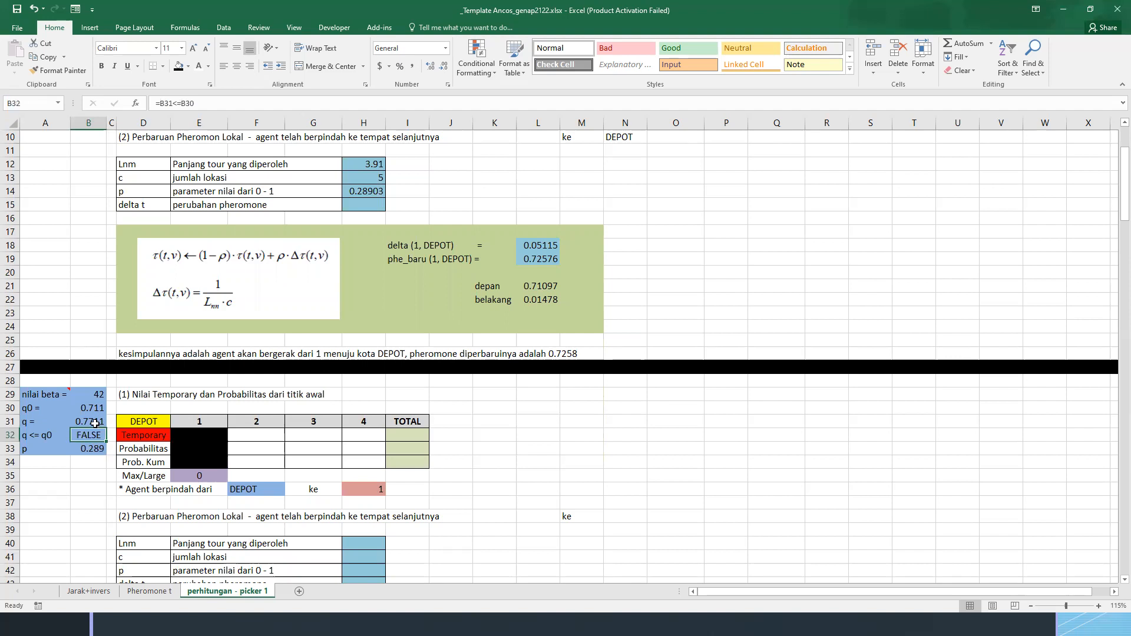
Paste the generated q and its q <= q0 test in B31:B32 over themselves as fixed values
{"action": "left_click_drag", "start_coordinate": [94, 423], "coordinate": [91, 435]}
{"action": "key", "text": "ctrl+c"}
{"action": "key", "text": "ctrl+alt+v"}
{"action": "key", "text": "v"}
{"action": "key", "text": "Return"}
{"action": "left_click", "coordinate": [198, 439]}
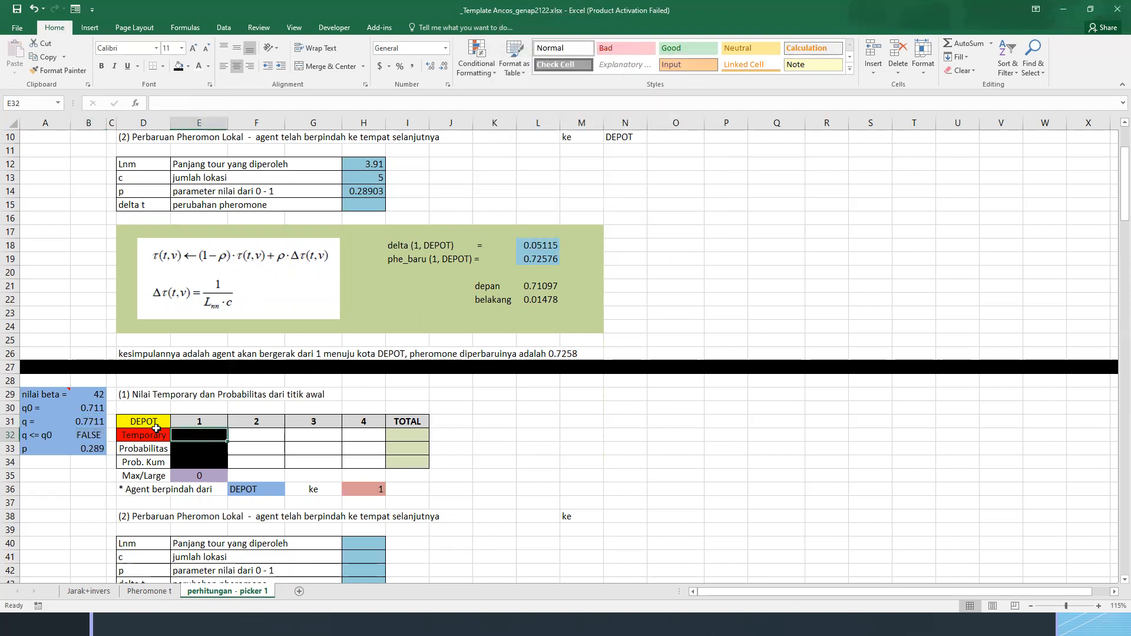
Remove the fill from the Temporary label in D32 and fill the Probabilitas label in D33 with red
{"action": "left_click", "coordinate": [153, 433]}
{"action": "left_click", "coordinate": [188, 66]}
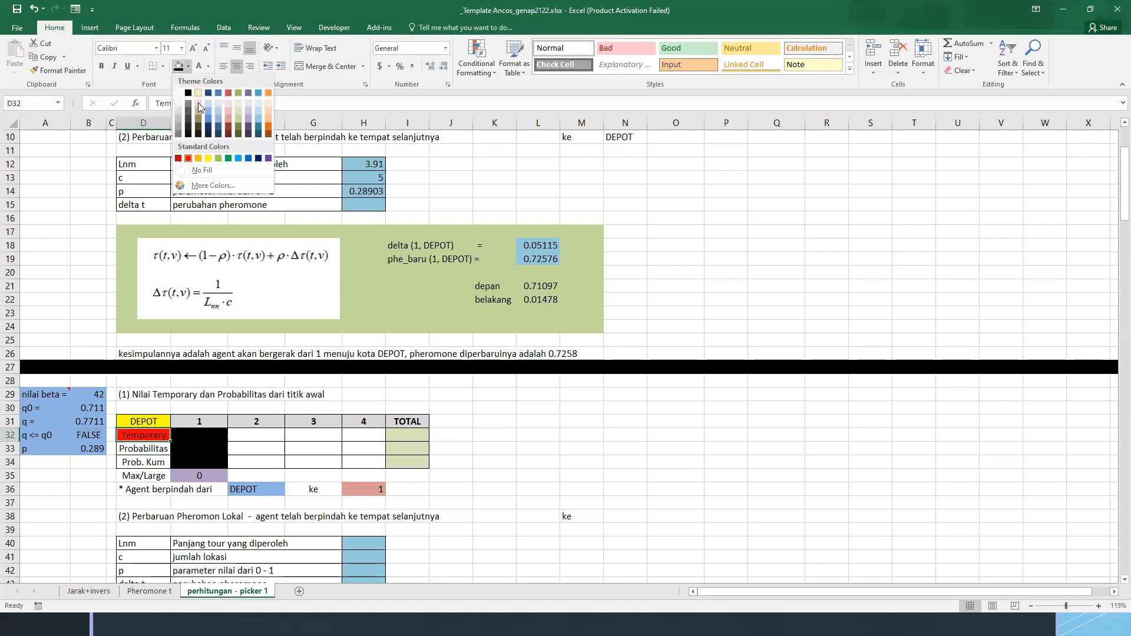
{"action": "left_click", "coordinate": [194, 172]}
{"action": "left_click", "coordinate": [146, 446]}
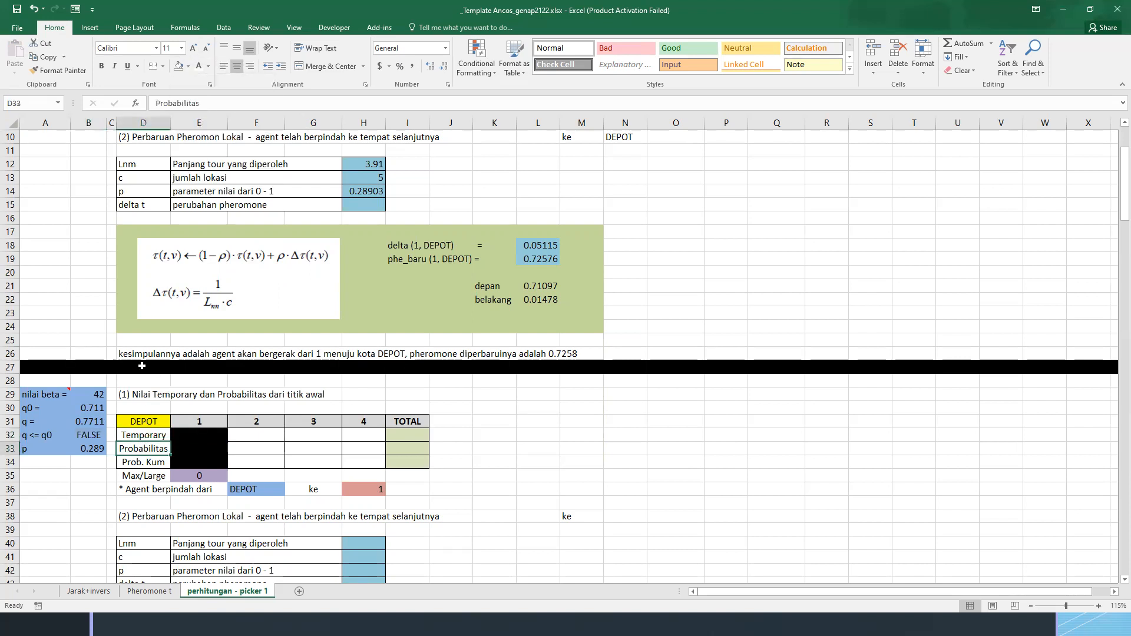
{"action": "left_click", "coordinate": [188, 66]}
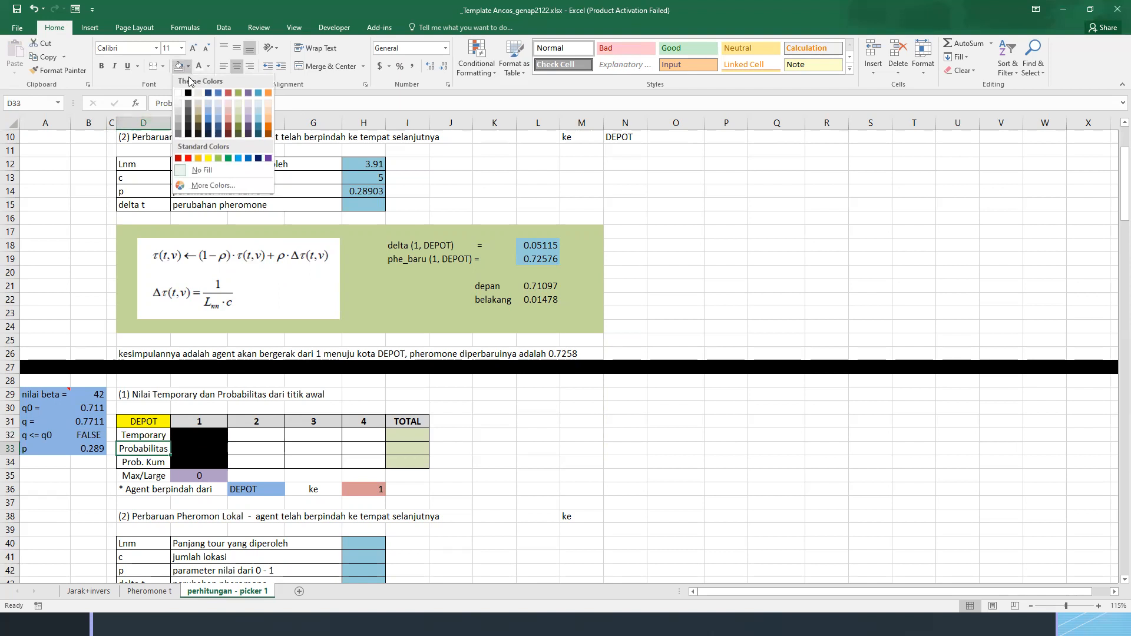
{"action": "left_click", "coordinate": [188, 161]}
{"action": "left_click", "coordinate": [254, 448]}
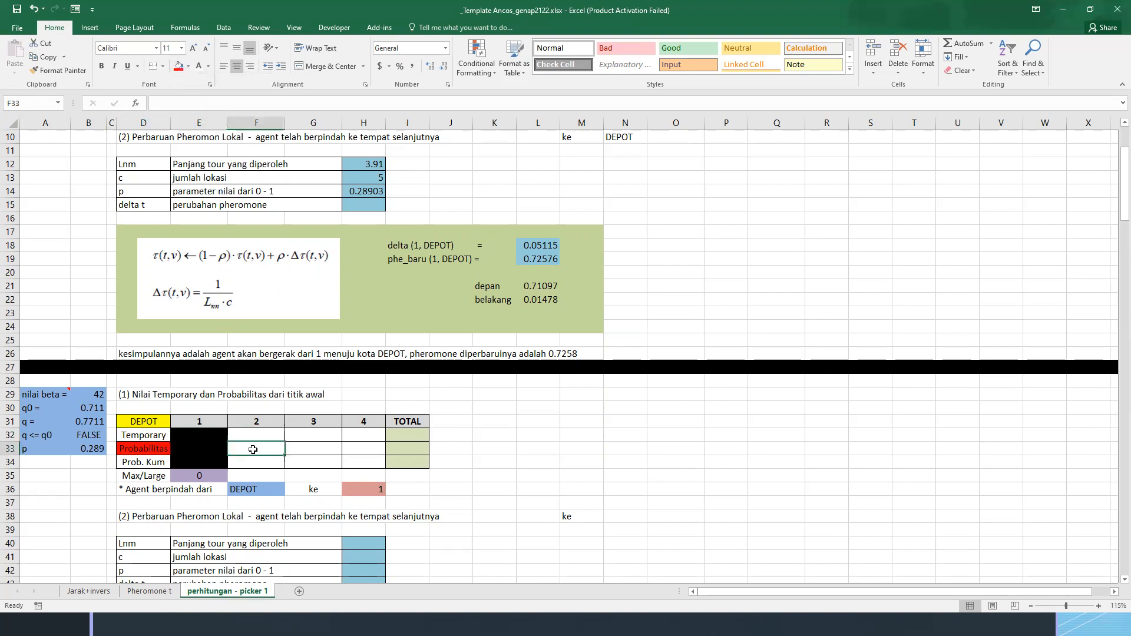
{"action": "left_click", "coordinate": [161, 447]}
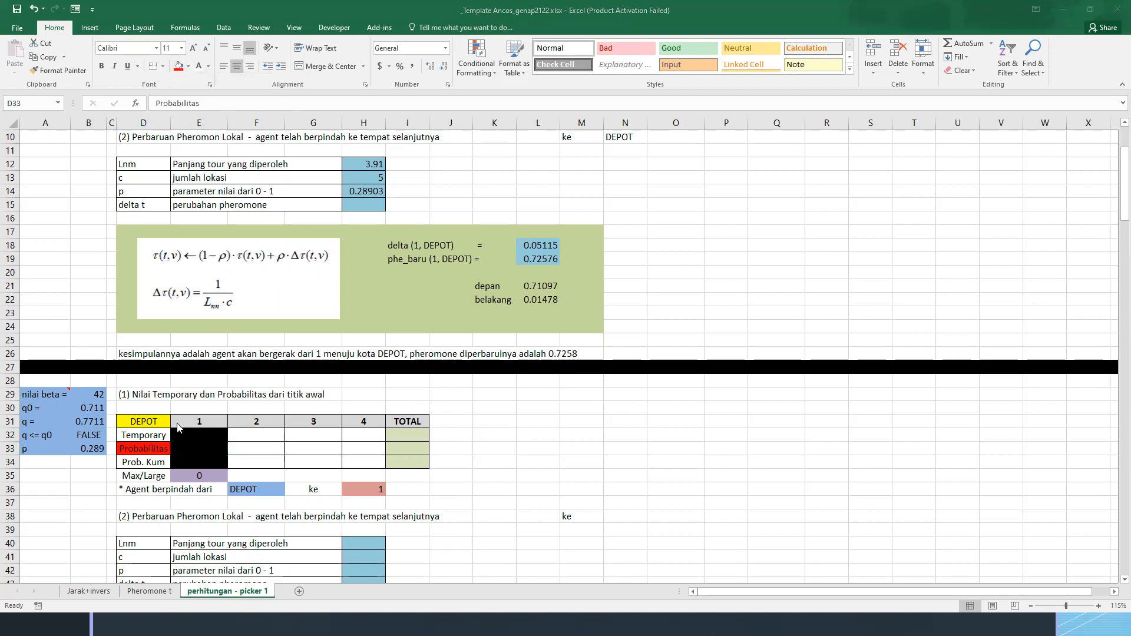
Switch to the presentation slide, circle the Probabilitas formula in red ink and link its numerator to the temporary formula with an arrow
{"action": "key", "text": "alt+Tab"}
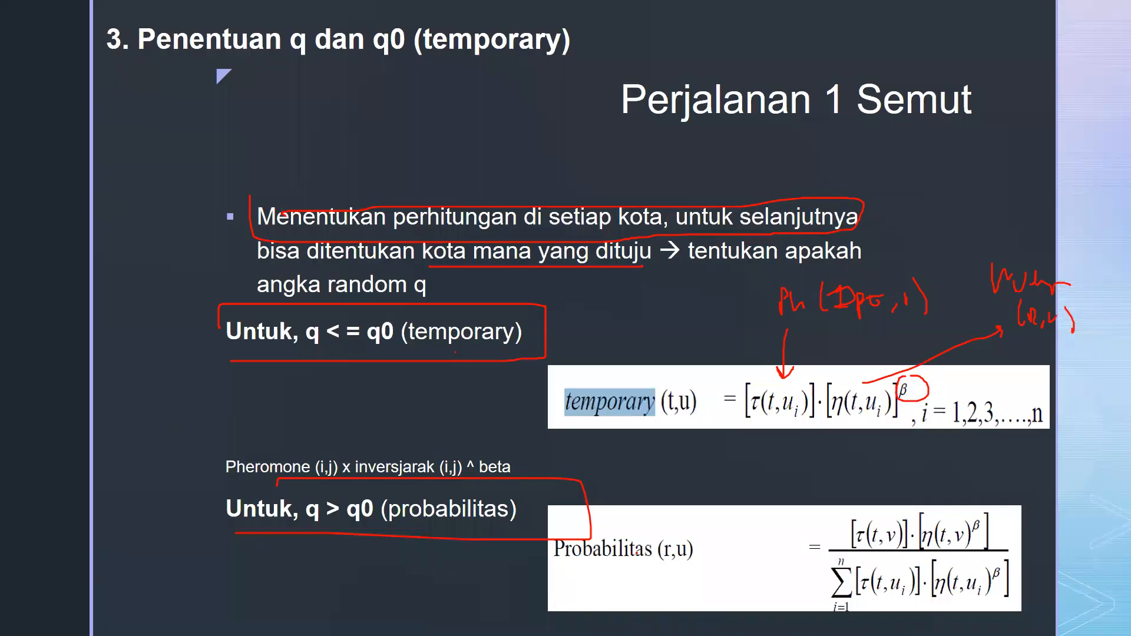
{"action": "mouse_move", "coordinate": [814, 501]}
{"action": "left_mouse_down"}
{"action": "mouse_move", "coordinate": [919, 625]}
{"action": "mouse_move", "coordinate": [1023, 501]}
{"action": "left_mouse_up"}
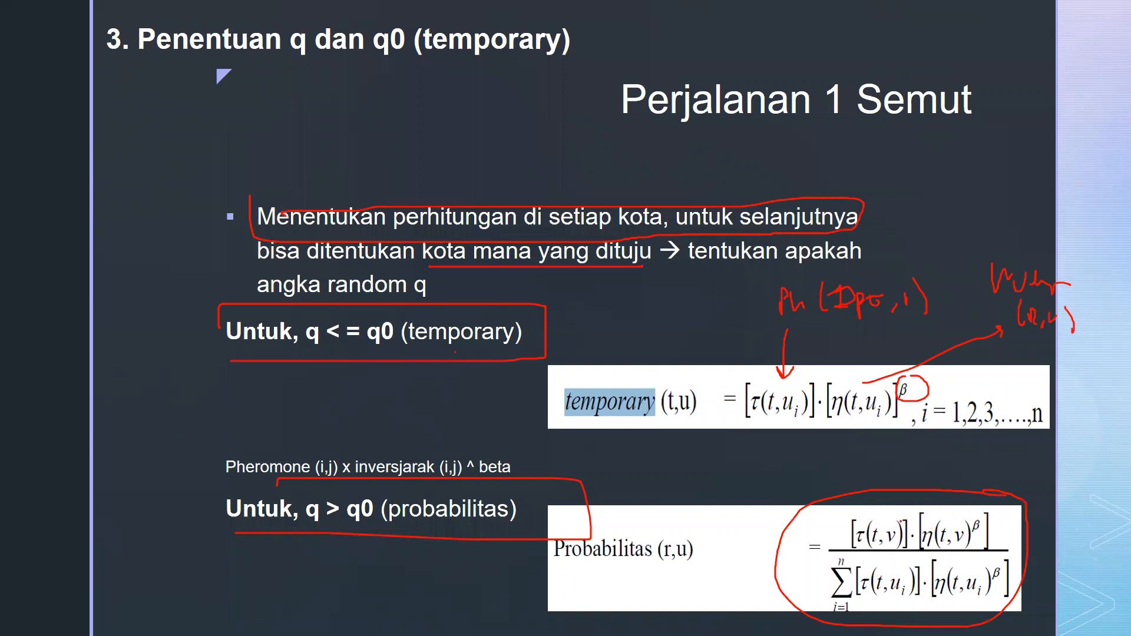
{"action": "mouse_move", "coordinate": [848, 545]}
{"action": "left_mouse_down"}
{"action": "mouse_move", "coordinate": [1000, 530]}
{"action": "mouse_move", "coordinate": [866, 505]}
{"action": "left_mouse_up"}
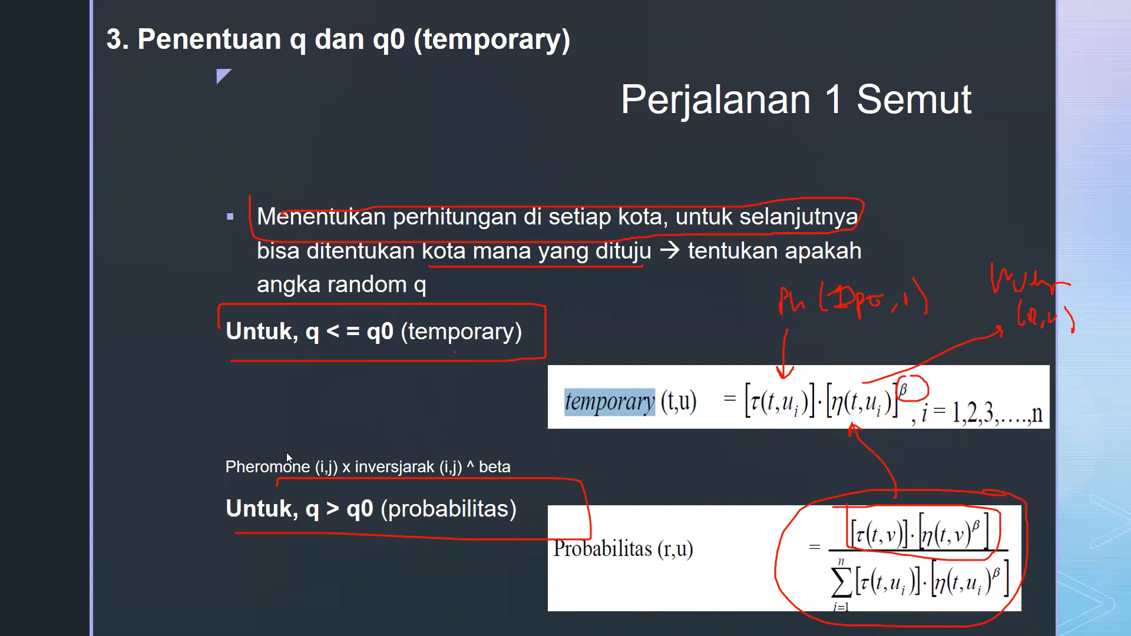
Return to the Excel workbook and enter ='Pheromone t'!D16*POWER('Jarak+invers'!R2,'perhitungan - picker 1'!$B$29) in F32 as destination 2's Temporary value
{"action": "key", "text": "alt+Tab"}
{"action": "left_click", "coordinate": [247, 433]}
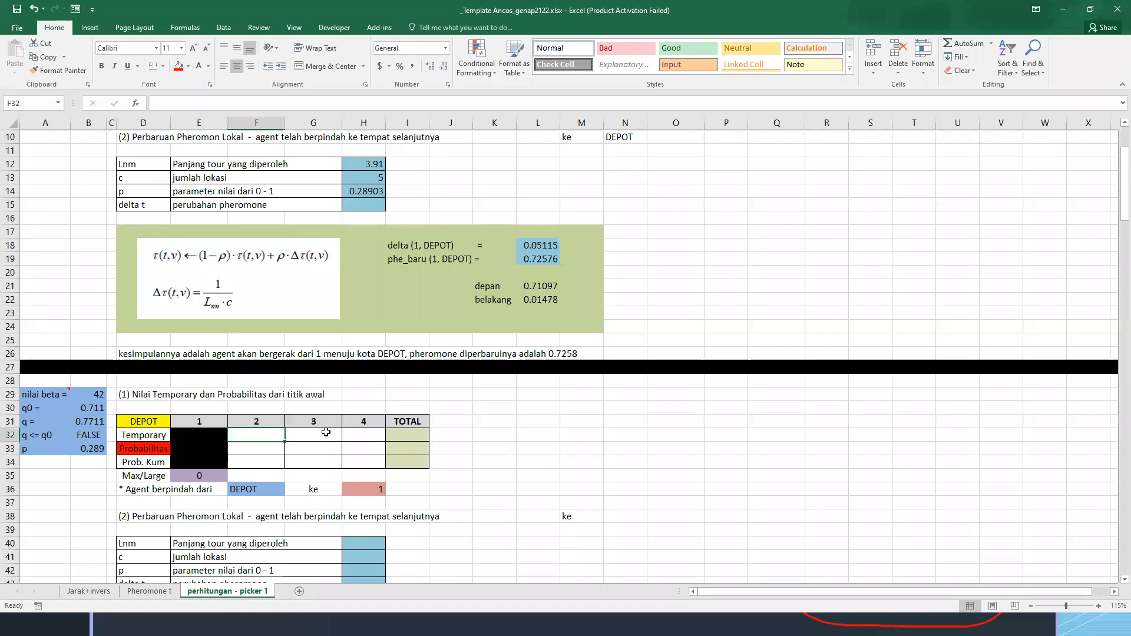
{"action": "type", "text": "="}
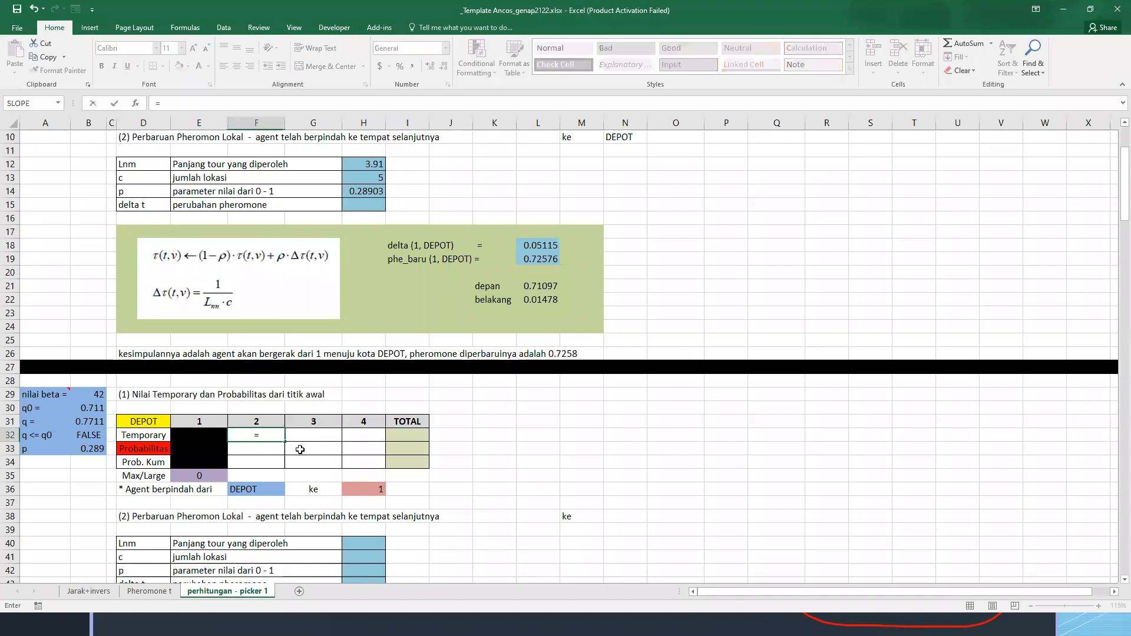
{"action": "left_click", "coordinate": [145, 591]}
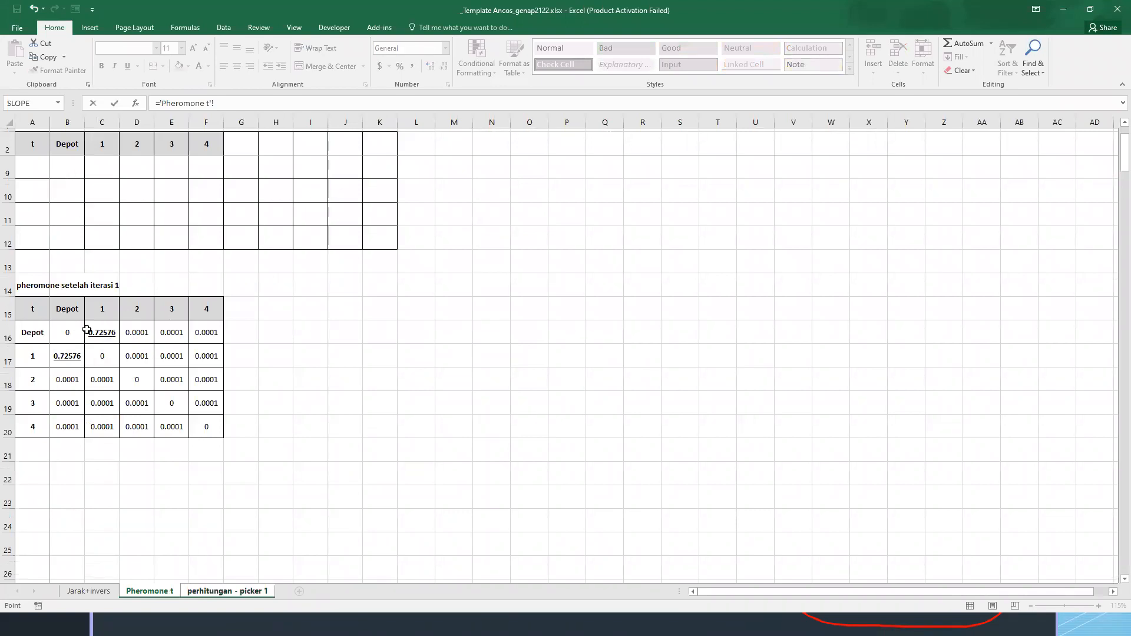
{"action": "left_click", "coordinate": [125, 333]}
{"action": "type", "text": "*POWER("}
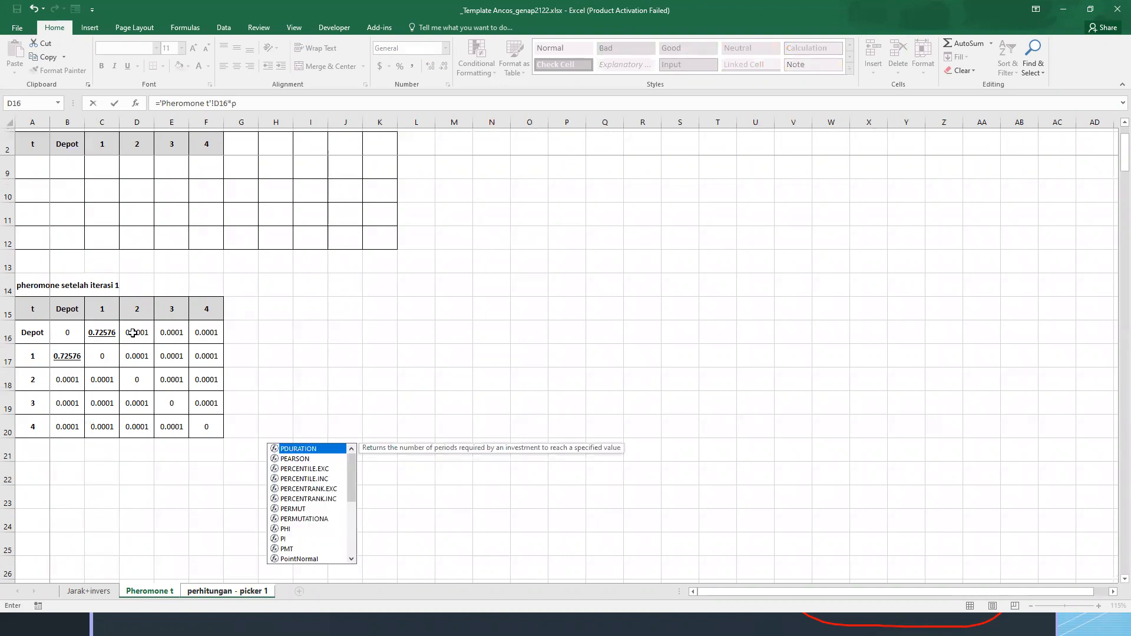
{"action": "left_click", "coordinate": [90, 590]}
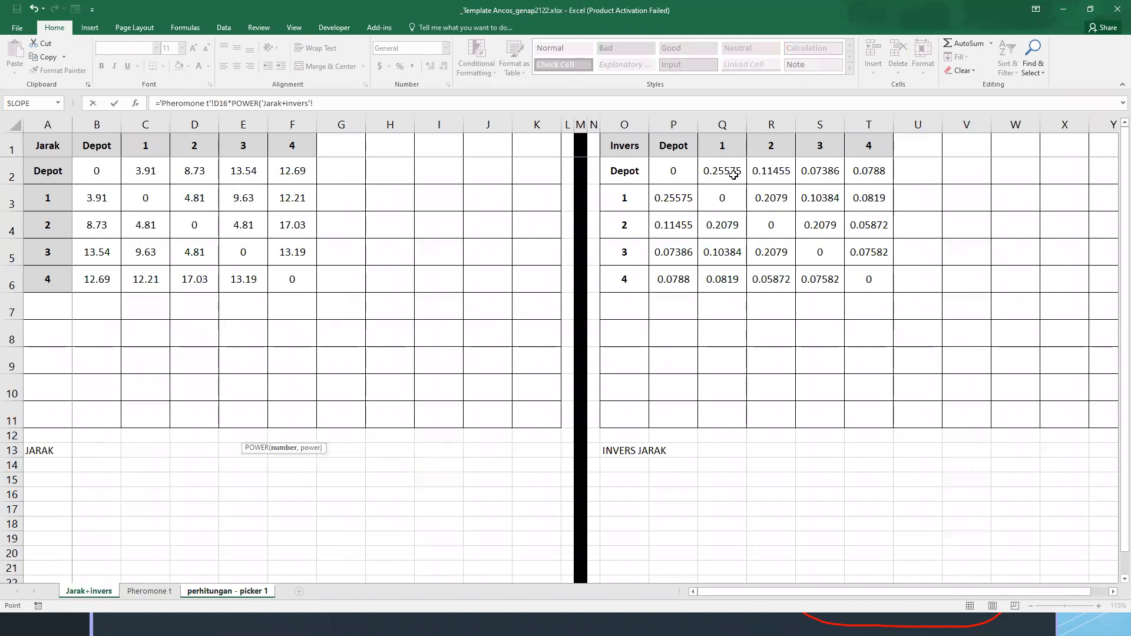
{"action": "left_click", "coordinate": [782, 172]}
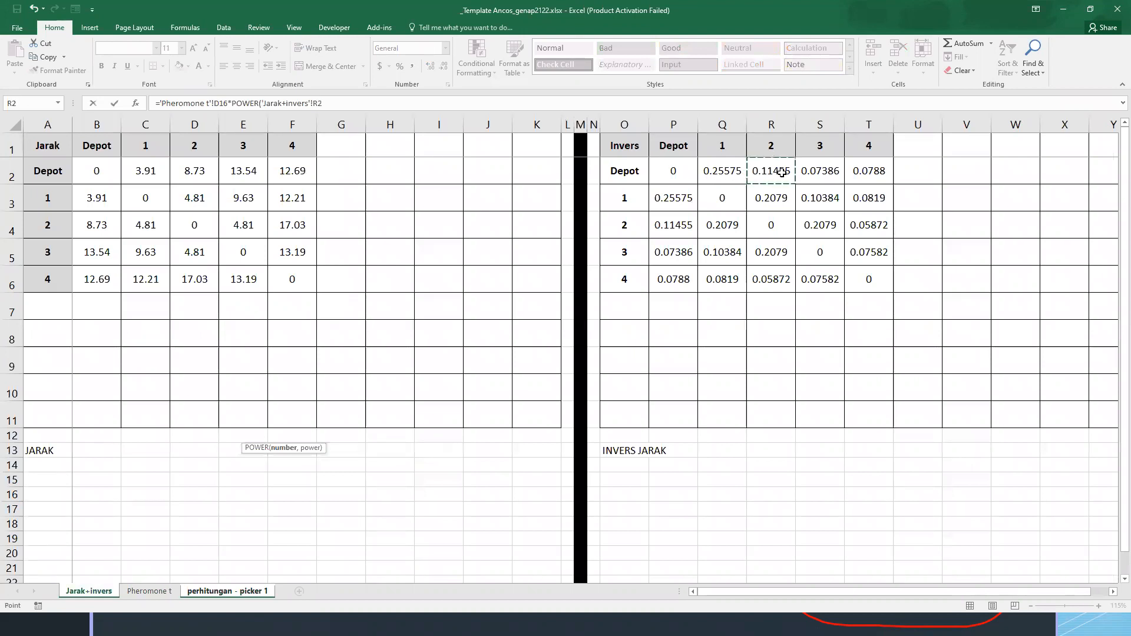
{"action": "type", "text": ","}
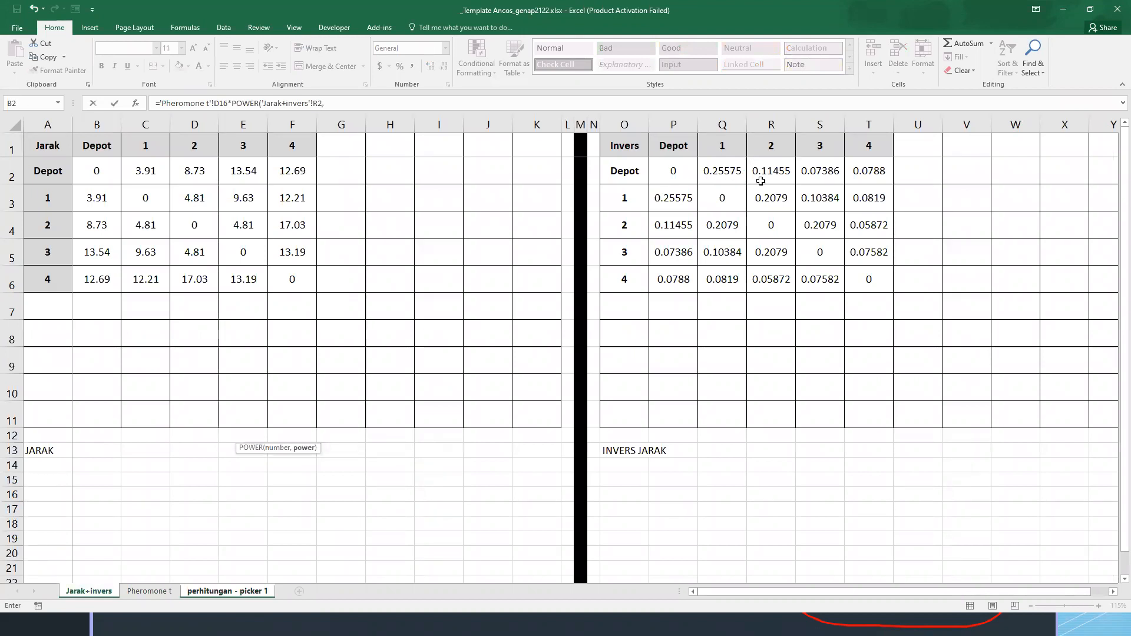
{"action": "left_click", "coordinate": [238, 591]}
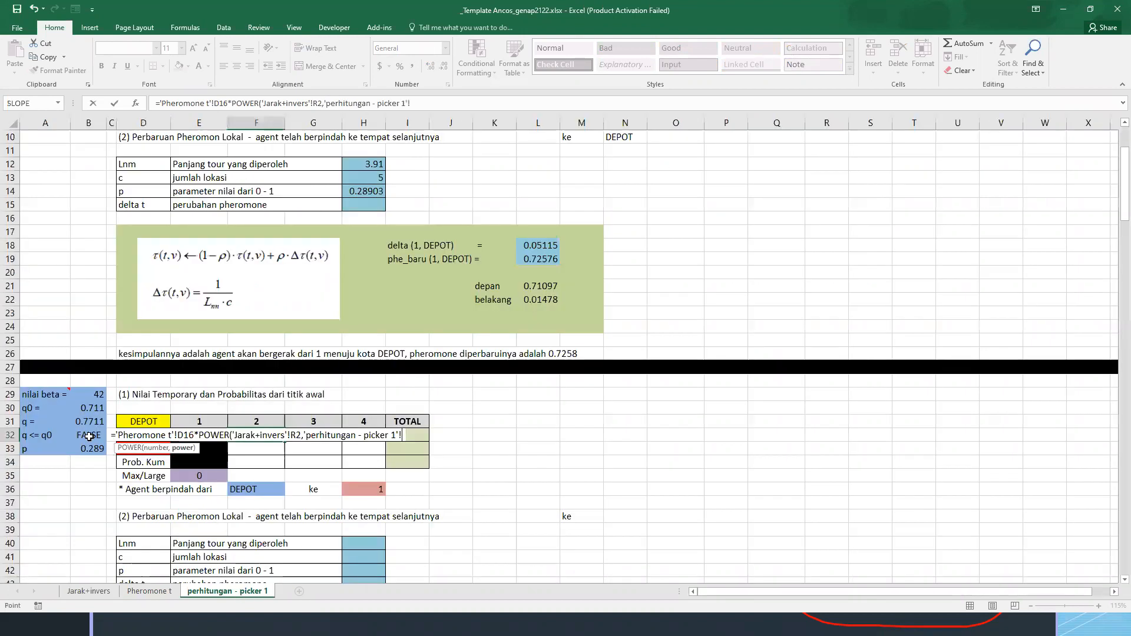
{"action": "left_click", "coordinate": [92, 392]}
{"action": "key", "text": "Return"}
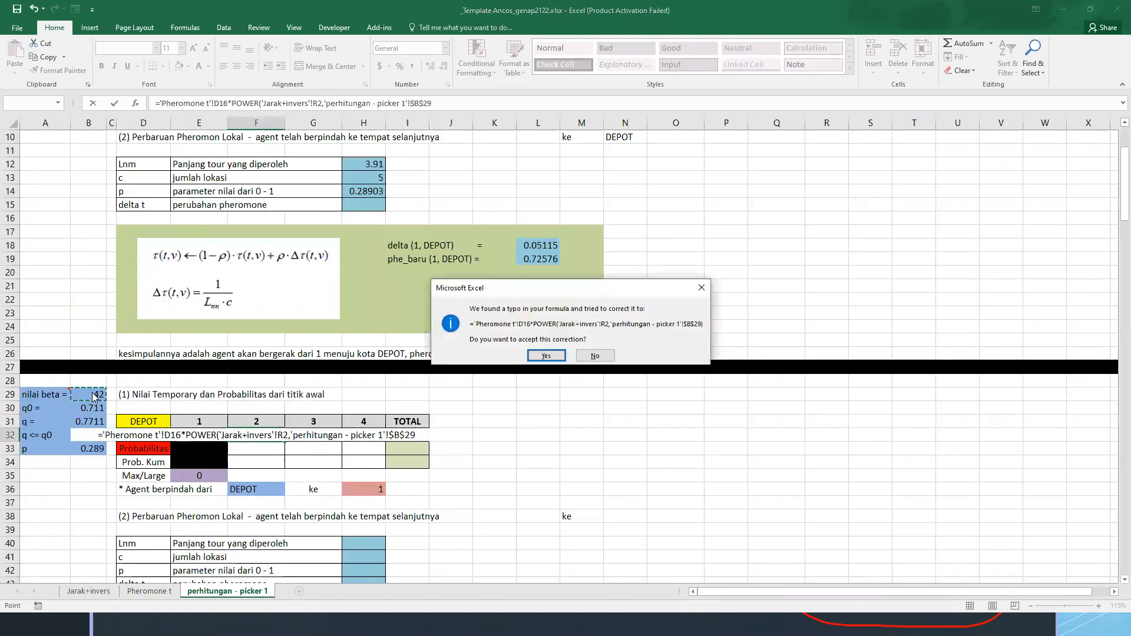
{"action": "key", "text": "Return"}
Copy the Temporary formula from F32 across to G32:H32 for destinations 3 and 4
{"action": "key", "text": "Up"}
{"action": "key", "text": "ctrl+c"}
{"action": "key", "text": "shift+Right"}
{"action": "key", "text": "shift+Right"}
{"action": "key", "text": "ctrl+v"}
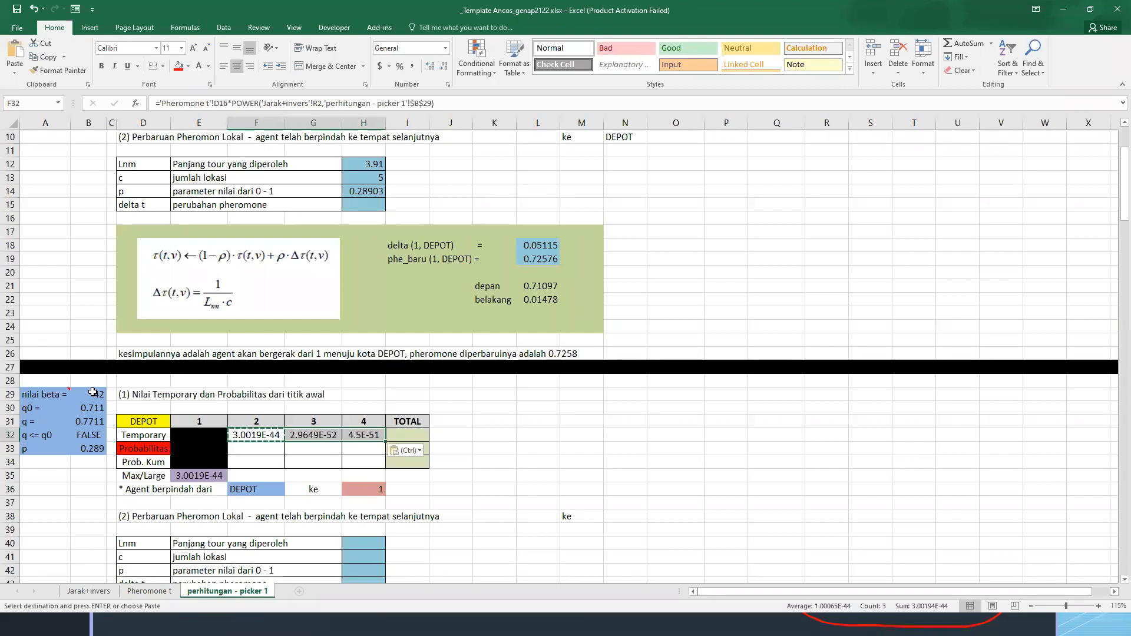
{"action": "key", "text": "Escape"}
{"action": "left_click", "coordinate": [520, 453]}
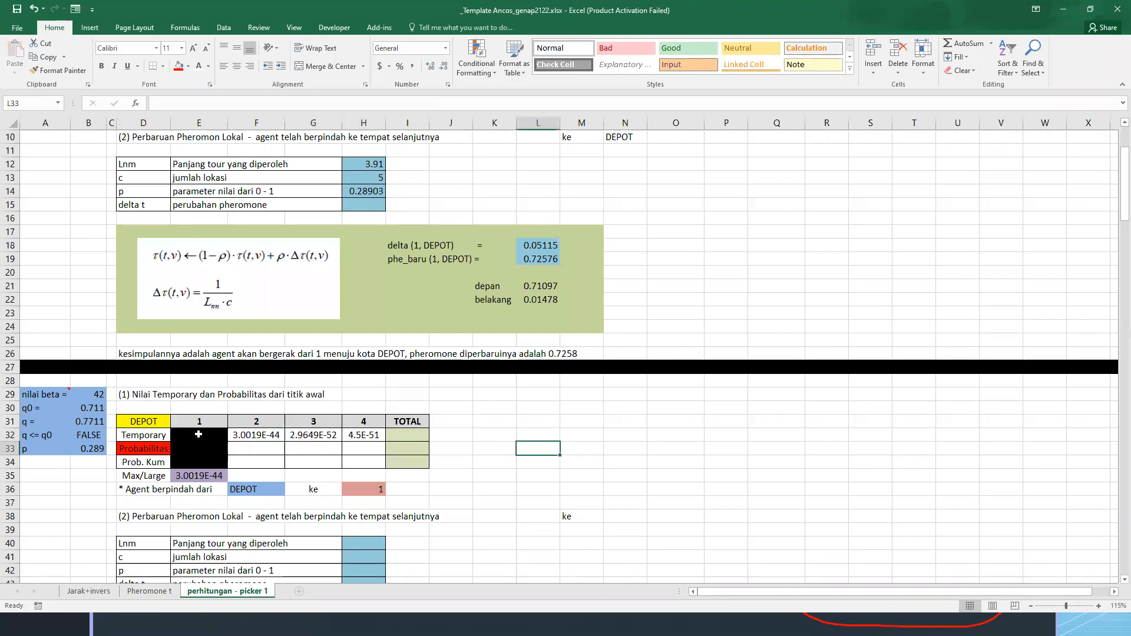
Enter =SUM(F32:H32) in I32 to total the Temporary values of destinations 2 to 4
{"action": "left_click_drag", "start_coordinate": [205, 436], "coordinate": [206, 460]}
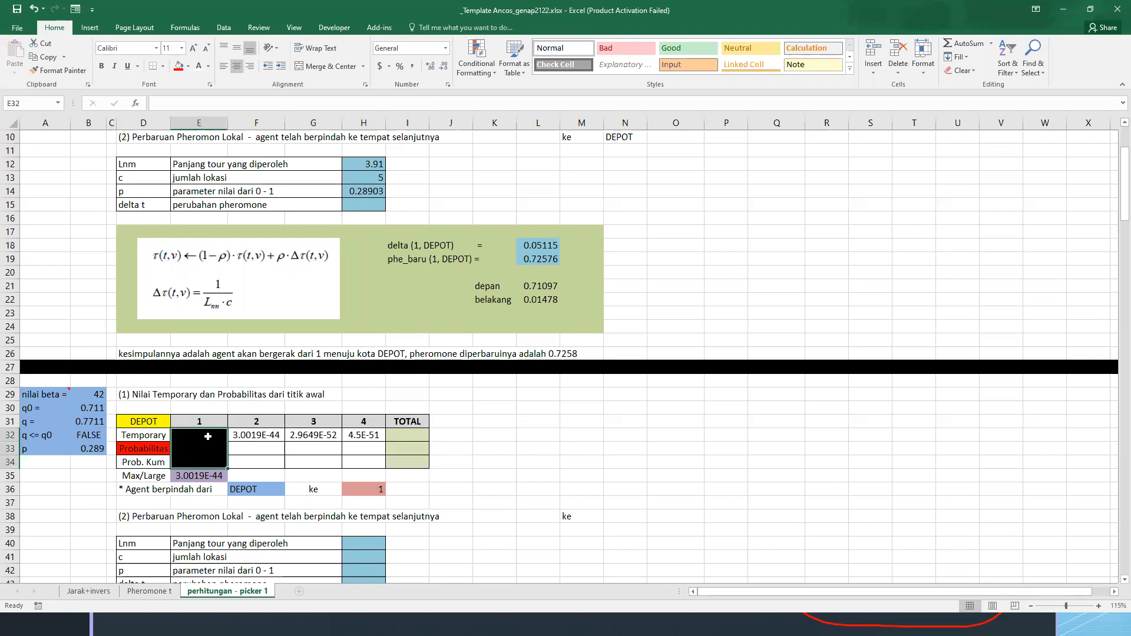
{"action": "left_click", "coordinate": [258, 448]}
{"action": "left_click", "coordinate": [409, 434]}
{"action": "type", "text": "SUM("}
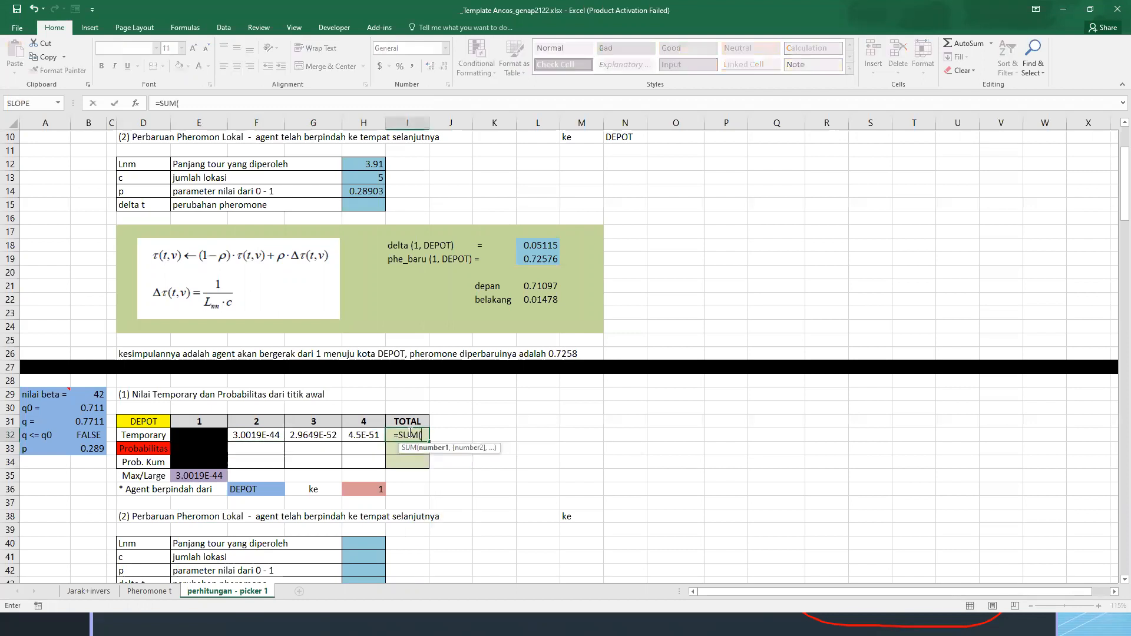
{"action": "key", "text": "Left"}
{"action": "key", "text": "shift+Left"}
{"action": "key", "text": "shift+Left"}
{"action": "key", "text": "Return"}
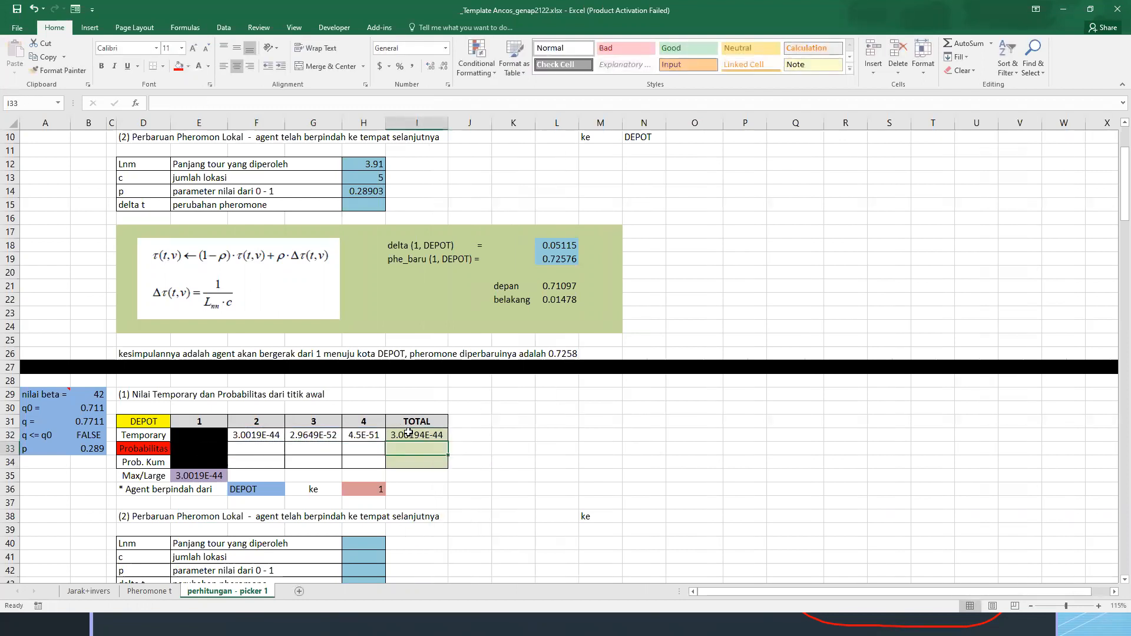
{"action": "left_click", "coordinate": [431, 437]}
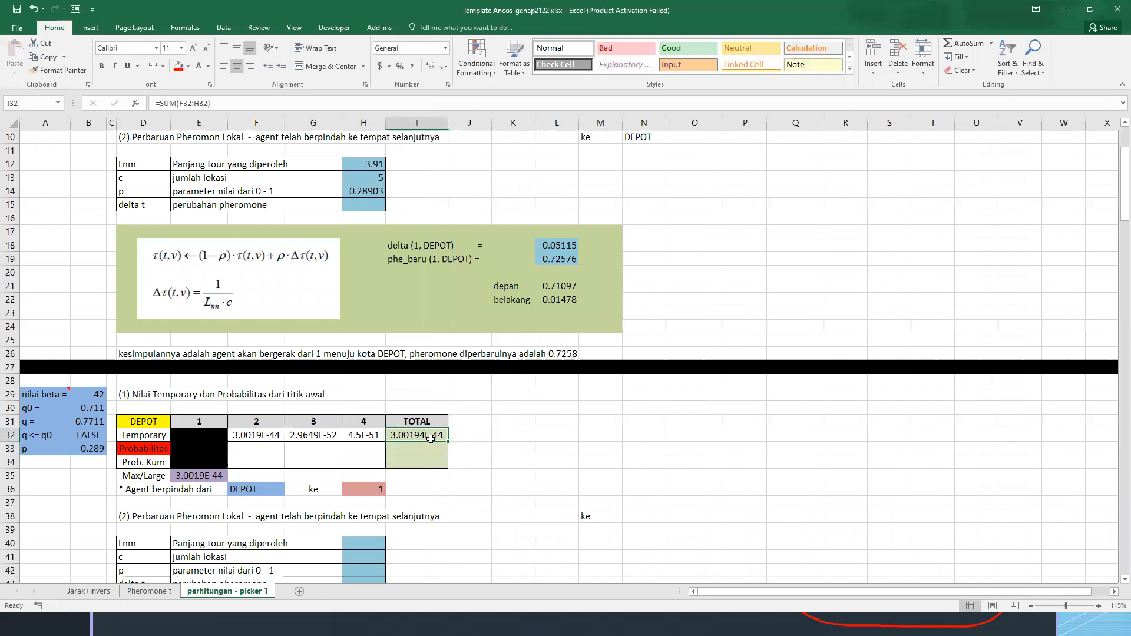
Enter =F32/$I$32 in F33 as the Probabilitas of destination 2
{"action": "left_click", "coordinate": [266, 450]}
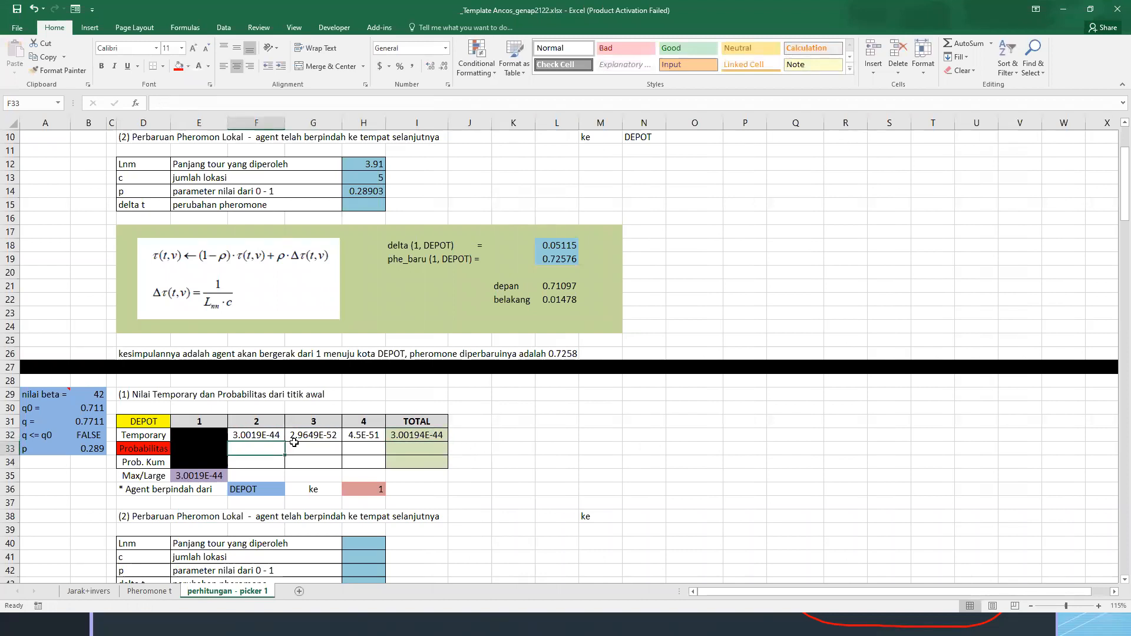
{"action": "type", "text": "="}
{"action": "key", "text": "Up"}
{"action": "type", "text": "/"}
{"action": "left_click", "coordinate": [412, 438]}
{"action": "key", "text": "F4"}
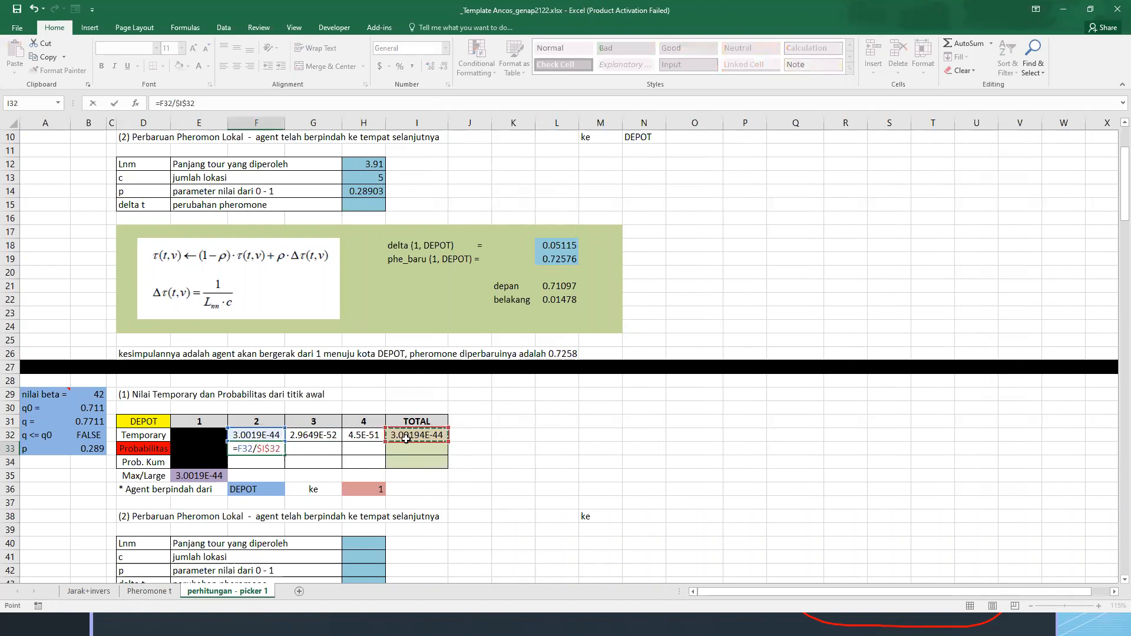
{"action": "key", "text": "Return"}
Copy the Probabilitas formula from F33 across to G33:H33 for destinations 3 and 4
{"action": "key", "text": "Up"}
{"action": "key", "text": "ctrl+c"}
{"action": "left_click", "coordinate": [406, 439]}
{"action": "key", "text": "Down"}
{"action": "key", "text": "Left"}
{"action": "key", "text": "shift+Left"}
{"action": "key", "text": "shift+Left"}
{"action": "key", "text": "ctrl+v"}
{"action": "key", "text": "Escape"}
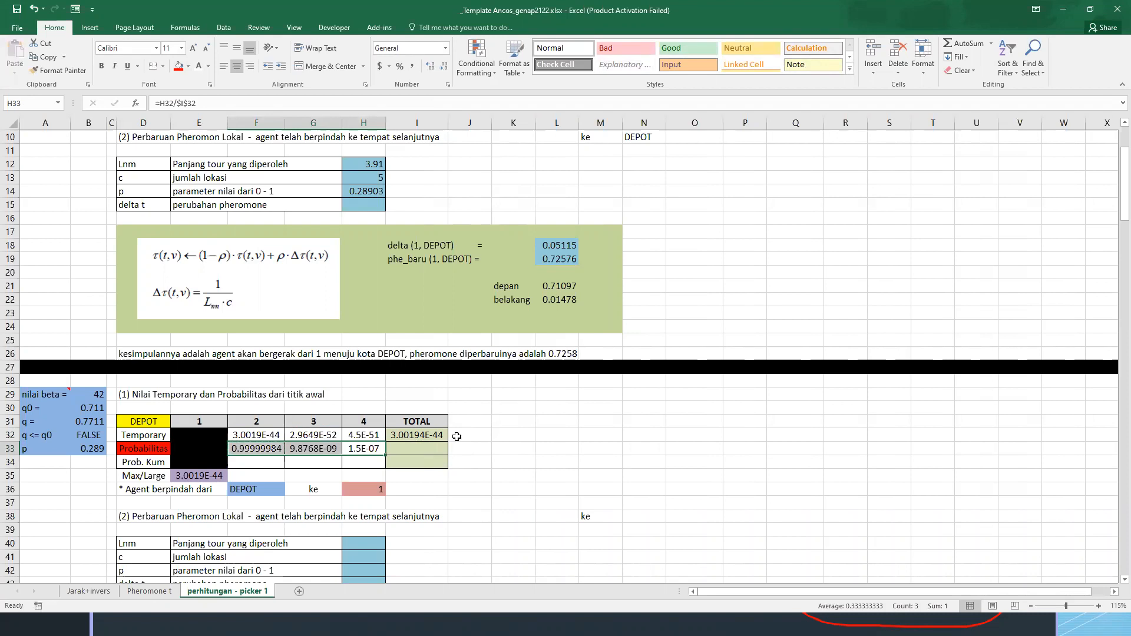
{"action": "left_click", "coordinate": [456, 437]}
Replace the Max/Large formula in E35 with =MAX(F33:H33) so it takes the largest Probabilitas value
{"action": "left_click", "coordinate": [203, 472]}
{"action": "type", "text": "=max"}
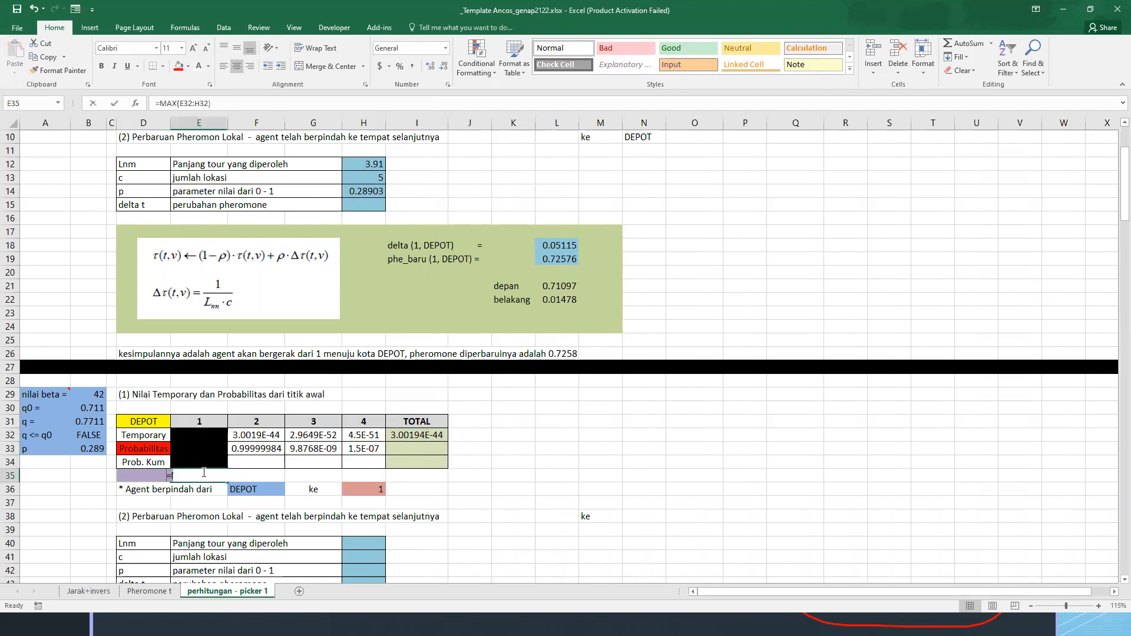
{"action": "key", "text": "Tab"}
{"action": "key", "text": "Up"}
{"action": "key", "text": "Right"}
{"action": "key", "text": "Right"}
{"action": "key", "text": "Up"}
{"action": "key", "text": "Left"}
{"action": "key", "text": "shift+Right"}
{"action": "key", "text": "shift+Right"}
{"action": "key", "text": "Return"}
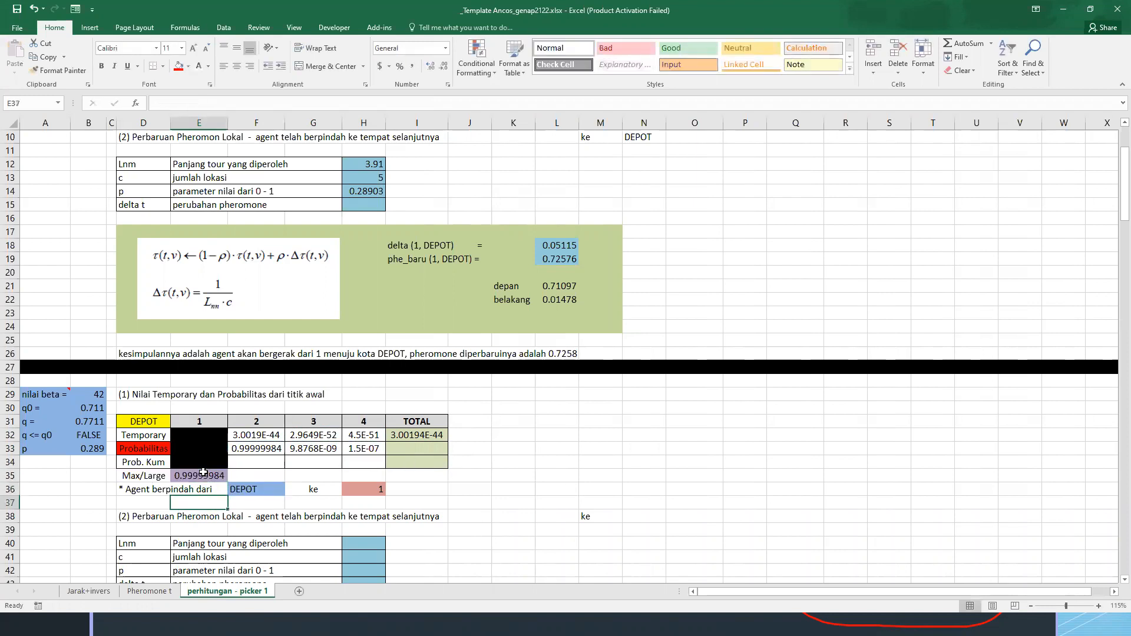
Examine the q0, q and q <= q0 cells against the Temporary and Probabilitas rows to determine the agent's move from DEPOT
{"action": "left_click", "coordinate": [142, 449]}
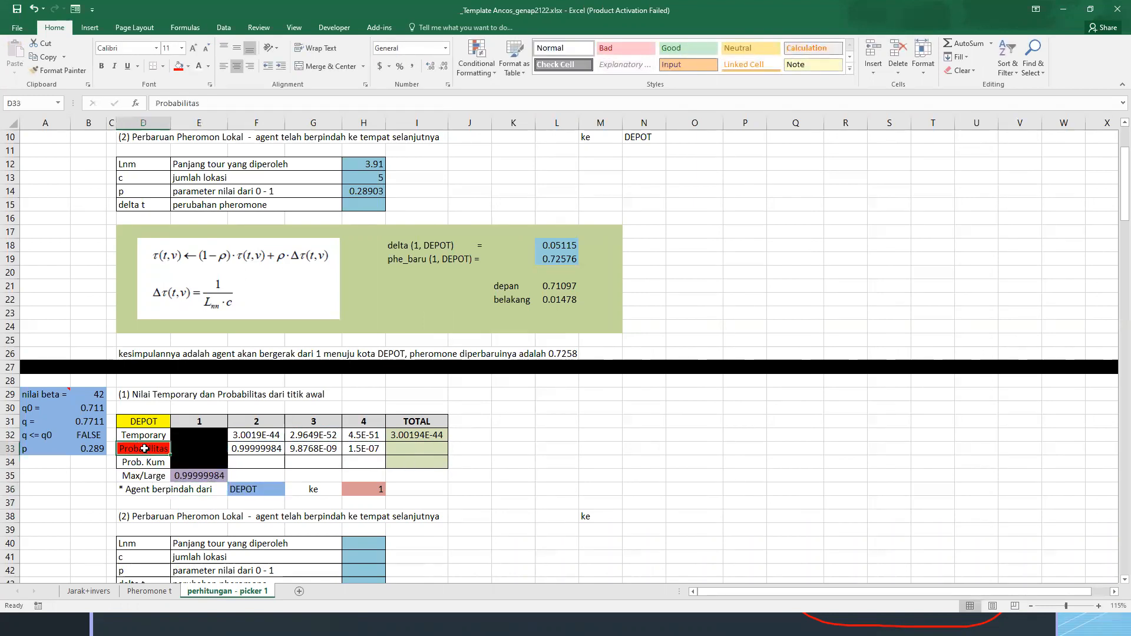
{"action": "left_click_drag", "start_coordinate": [86, 413], "coordinate": [92, 436]}
{"action": "left_click", "coordinate": [89, 434]}
{"action": "left_click", "coordinate": [90, 411]}
{"action": "left_click", "coordinate": [75, 423]}
{"action": "left_click", "coordinate": [279, 439]}
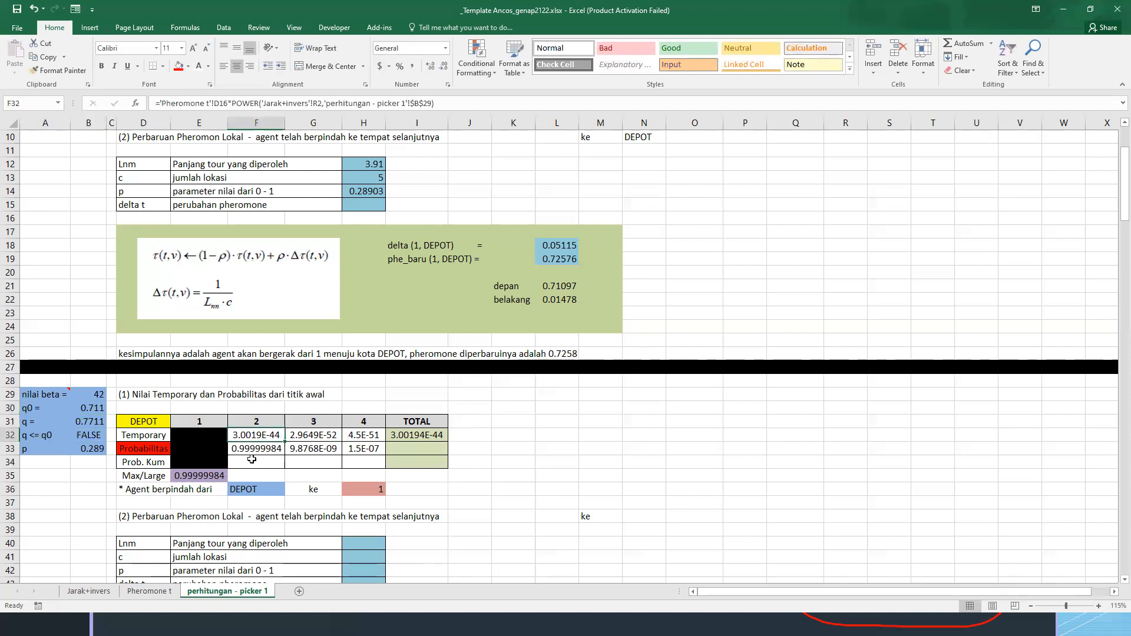
{"action": "left_click", "coordinate": [260, 491]}
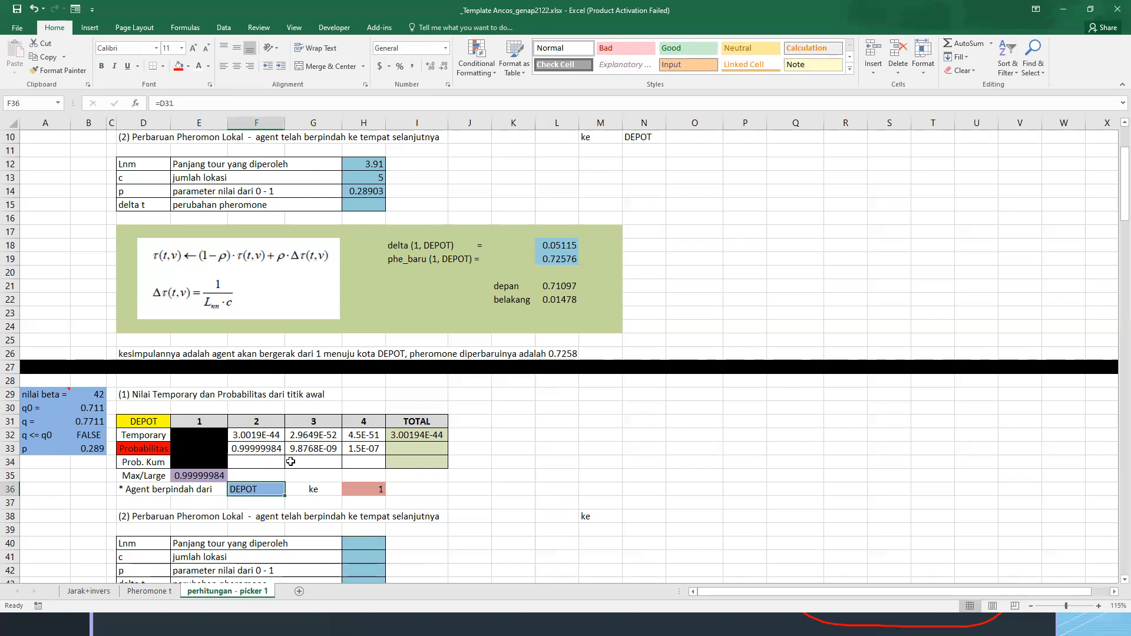
Set the agent's destination in H36 to =F31 so that it refers to location 2
{"action": "left_click", "coordinate": [353, 489]}
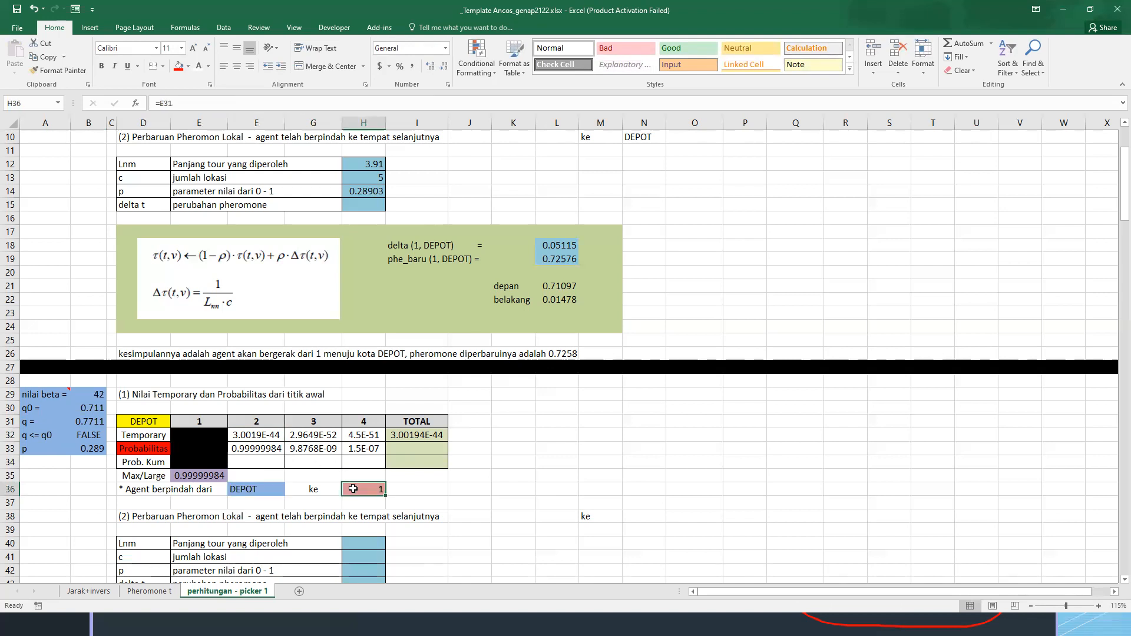
{"action": "left_click", "coordinate": [262, 435]}
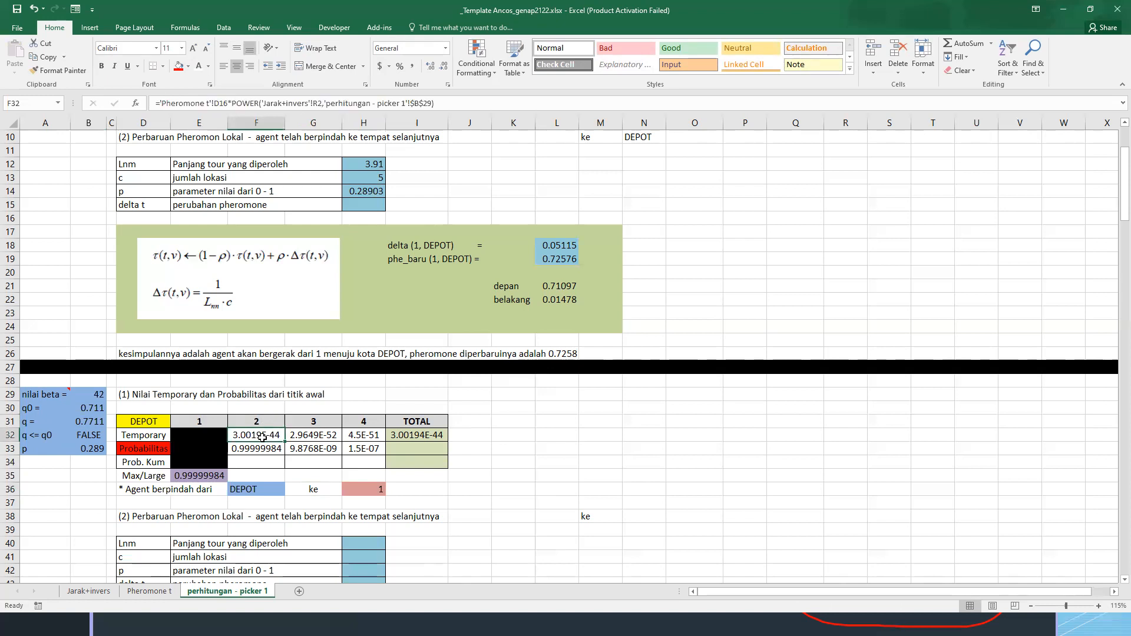
{"action": "left_click", "coordinate": [362, 489]}
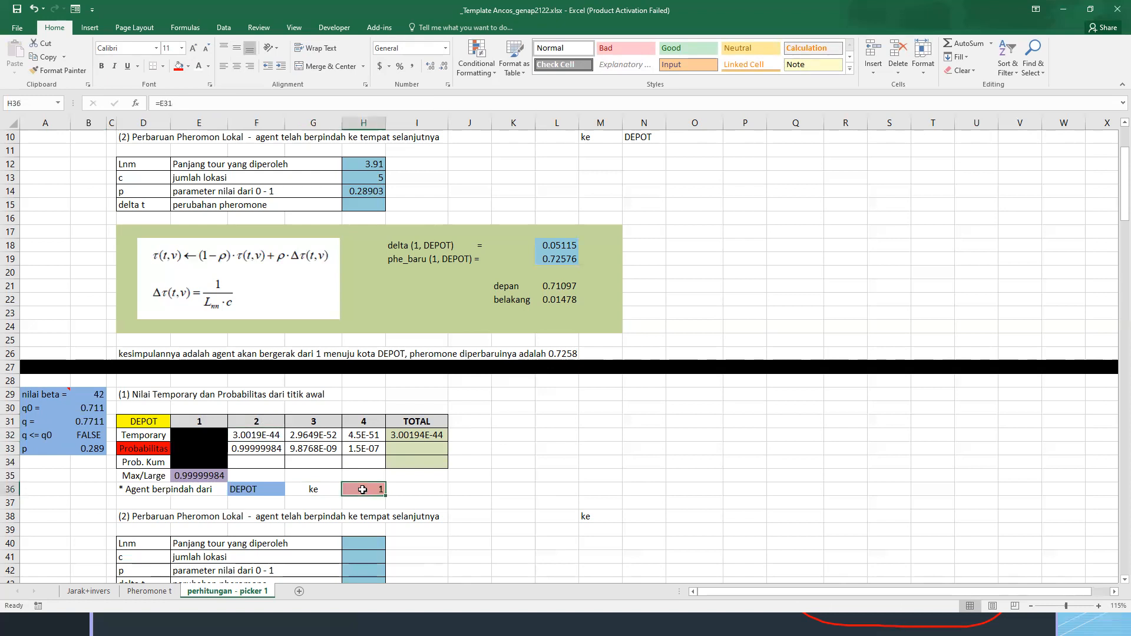
{"action": "type", "text": "="}
{"action": "left_click", "coordinate": [259, 422]}
{"action": "key", "text": "Return"}
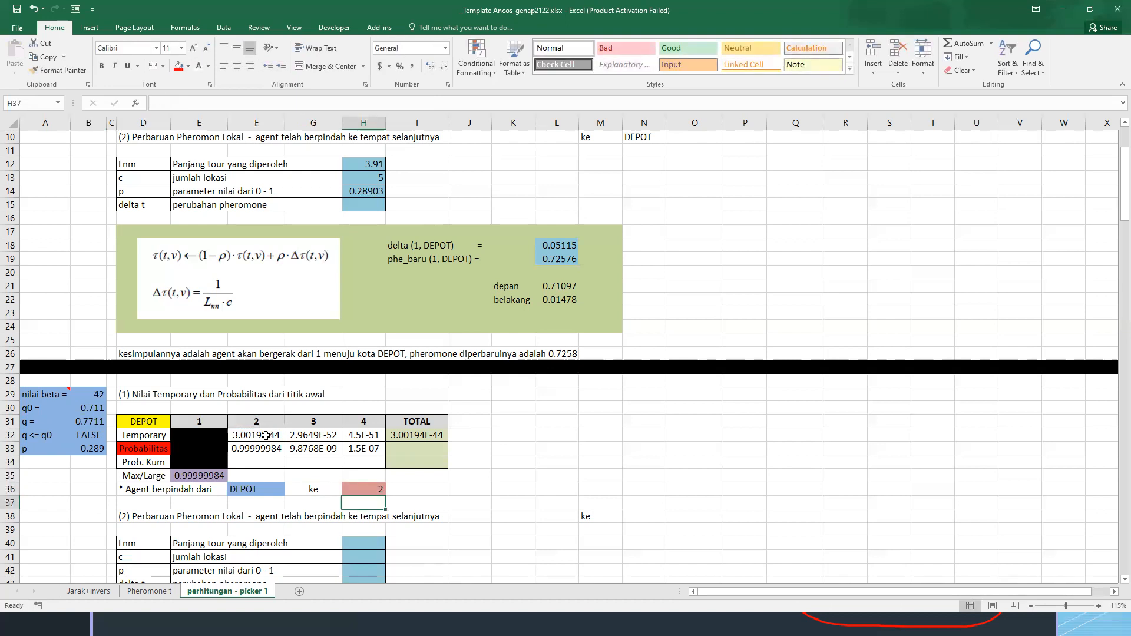
Fill destination 2's Temporary value in F32 with orange, matching the highlighted cell in the first iteration
{"action": "left_click", "coordinate": [266, 434]}
{"action": "scroll", "coordinate": [265, 434], "scroll_direction": "up", "scroll_amount": 3}
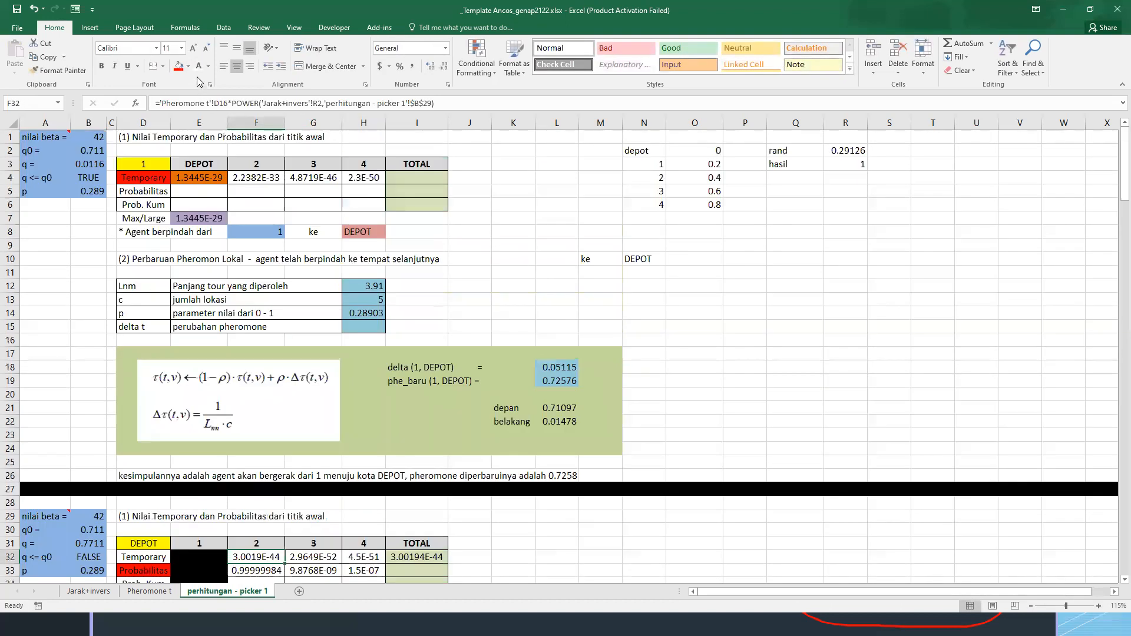
{"action": "left_click", "coordinate": [188, 66]}
{"action": "left_click", "coordinate": [266, 124]}
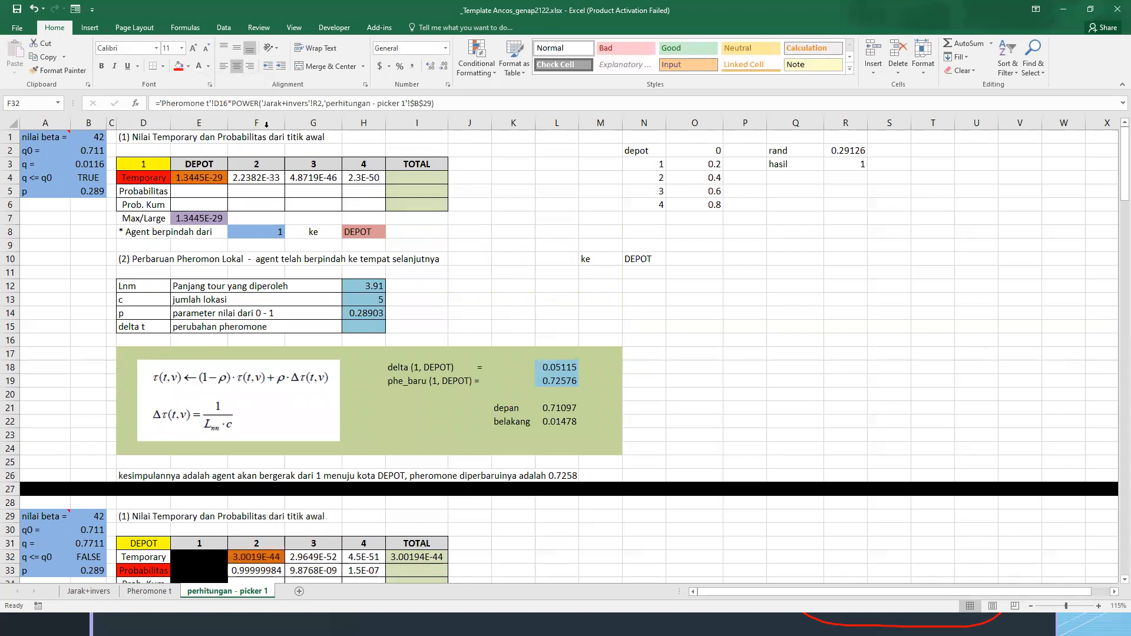
Enter =H36 in N38 as the destination of the second iteration's local pheromone update
{"action": "scroll", "coordinate": [282, 248], "scroll_direction": "down", "scroll_amount": 6}
{"action": "left_click_drag", "start_coordinate": [200, 366], "coordinate": [365, 367]}
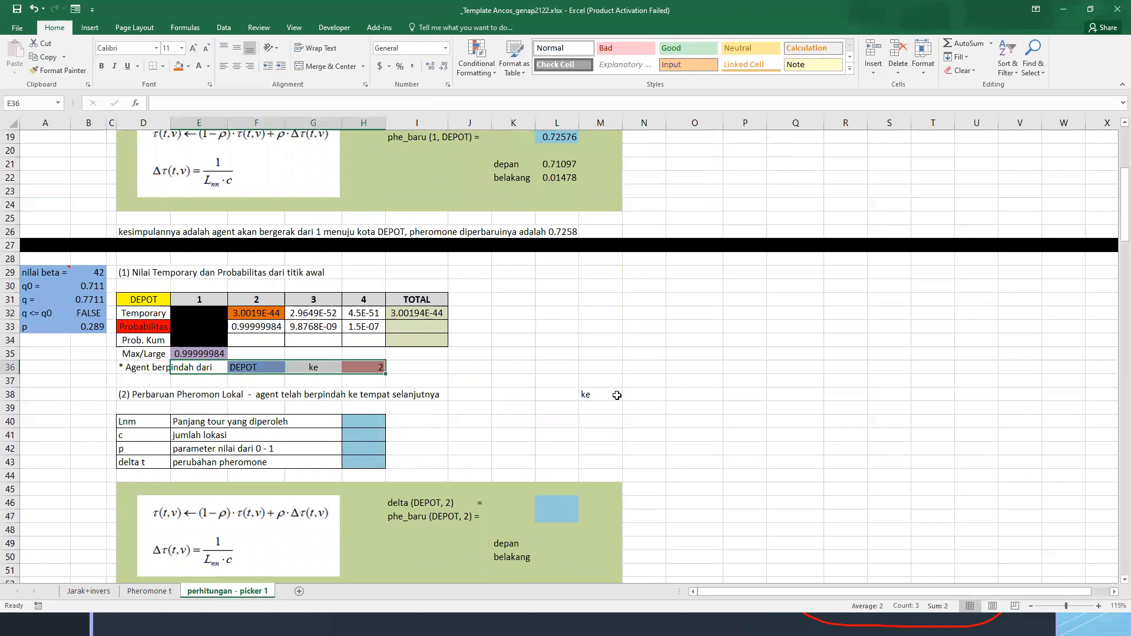
{"action": "left_click", "coordinate": [638, 395]}
{"action": "key", "text": "F2"}
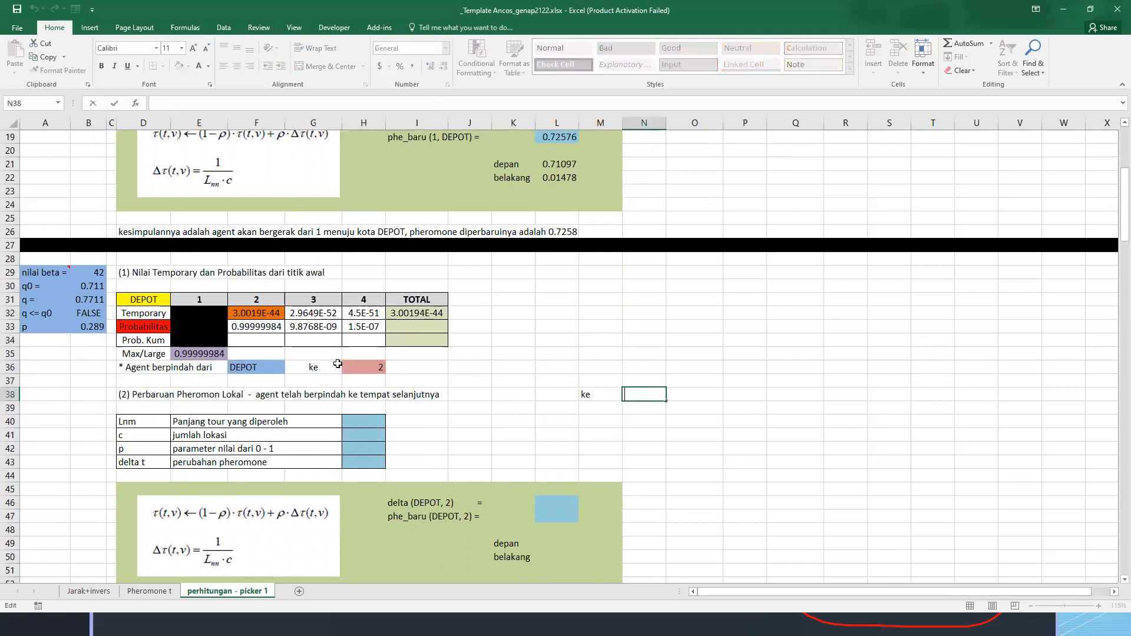
{"action": "type", "text": "="}
{"action": "left_click", "coordinate": [356, 366]}
{"action": "key", "text": "Return"}
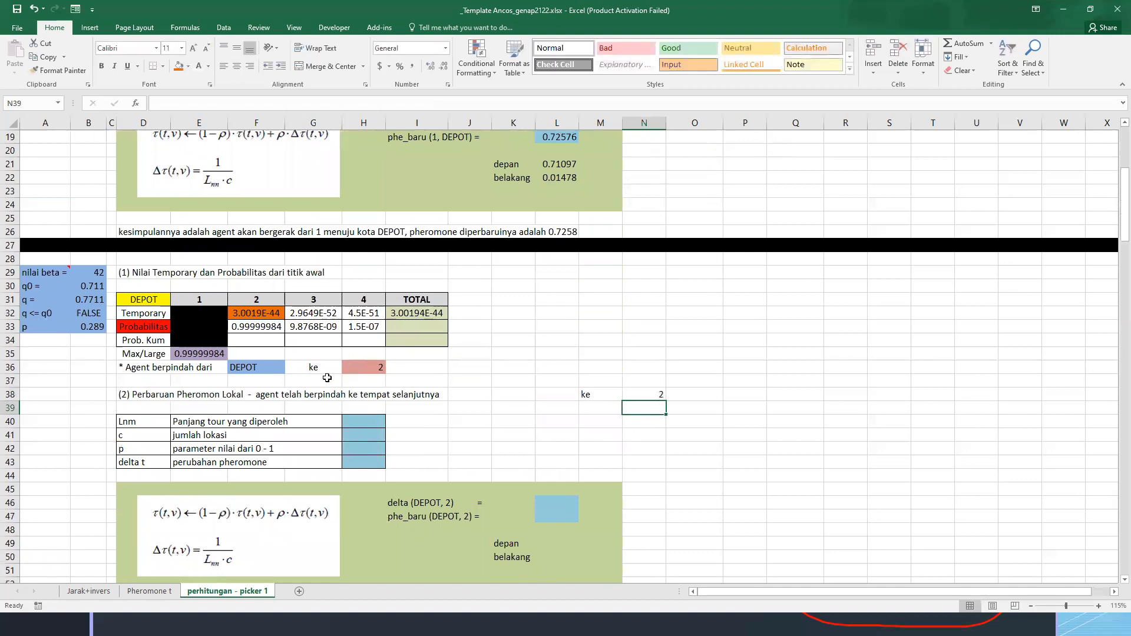
Inspect the formulas behind the delta and phe_baru labels and the conclusion sentence in D54
{"action": "left_click", "coordinate": [335, 376]}
{"action": "left_click", "coordinate": [437, 501]}
{"action": "left_click", "coordinate": [434, 517]}
{"action": "scroll", "coordinate": [372, 456], "scroll_direction": "down", "scroll_amount": 3}
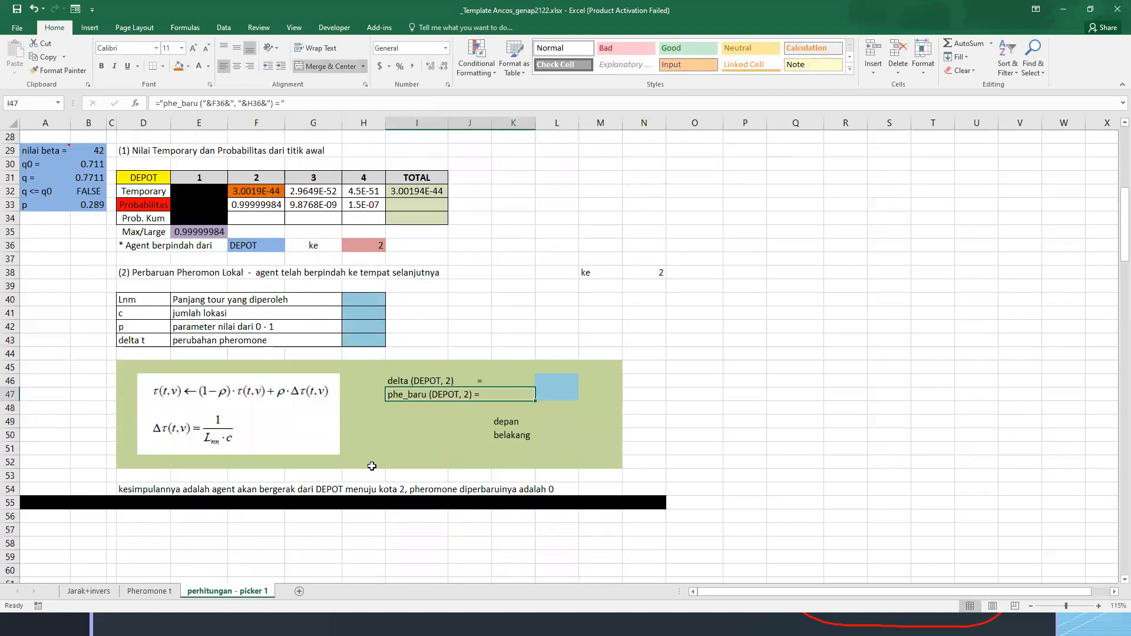
{"action": "left_click", "coordinate": [129, 492]}
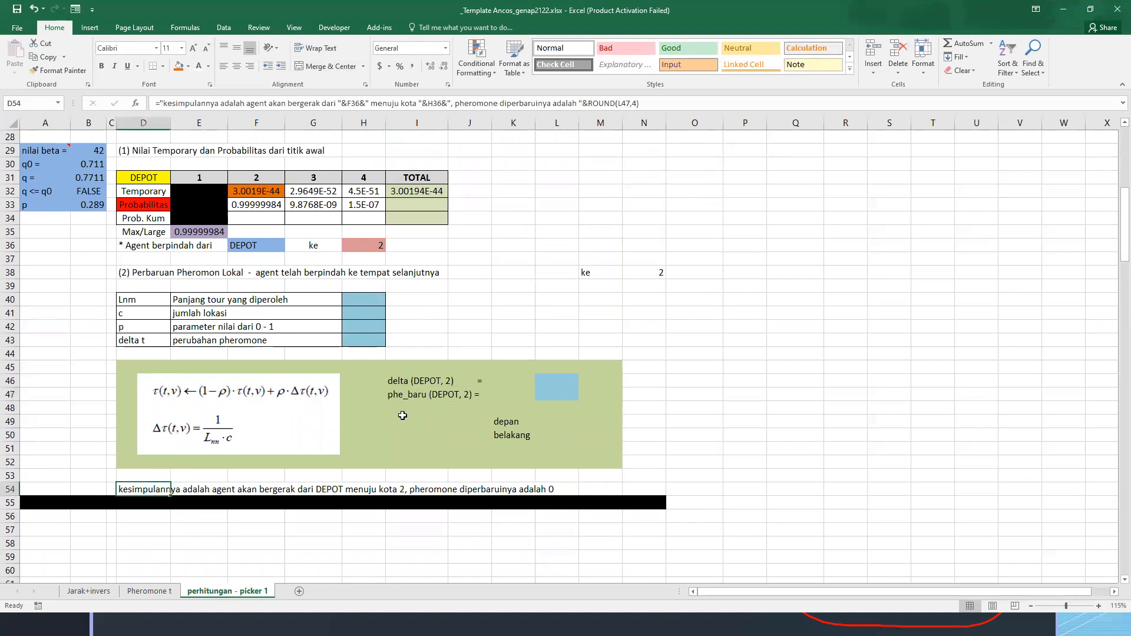
{"action": "scroll", "coordinate": [403, 416], "scroll_direction": "up", "scroll_amount": 2}
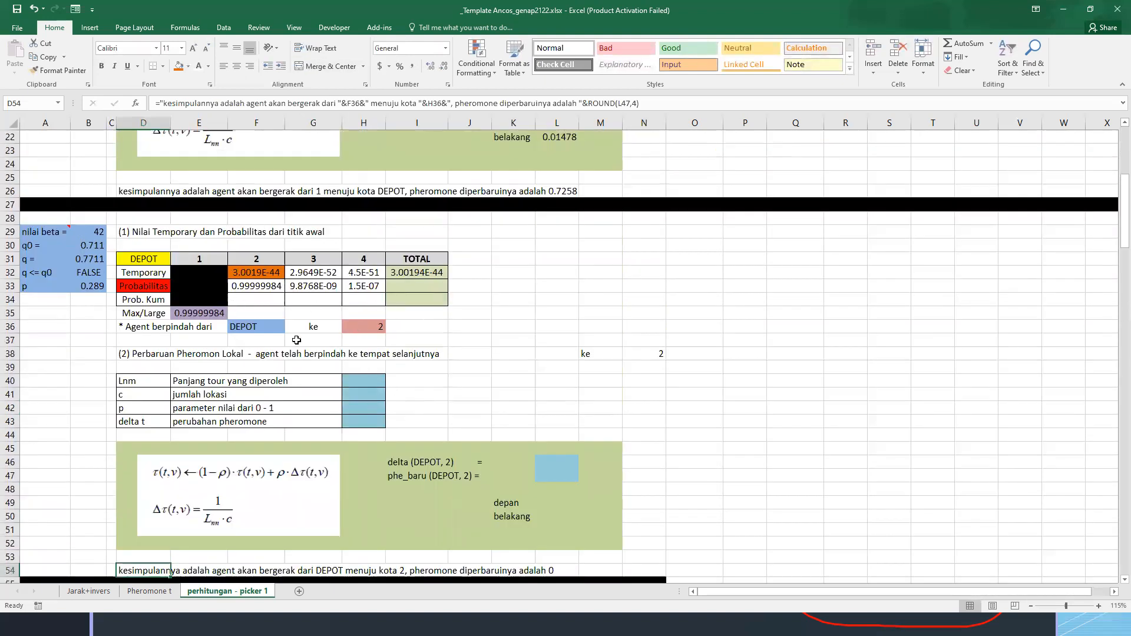
Link Lnm in H40 to the Depot-to-2 distance in D2 of the Jarak+invers sheet
{"action": "left_click", "coordinate": [379, 383]}
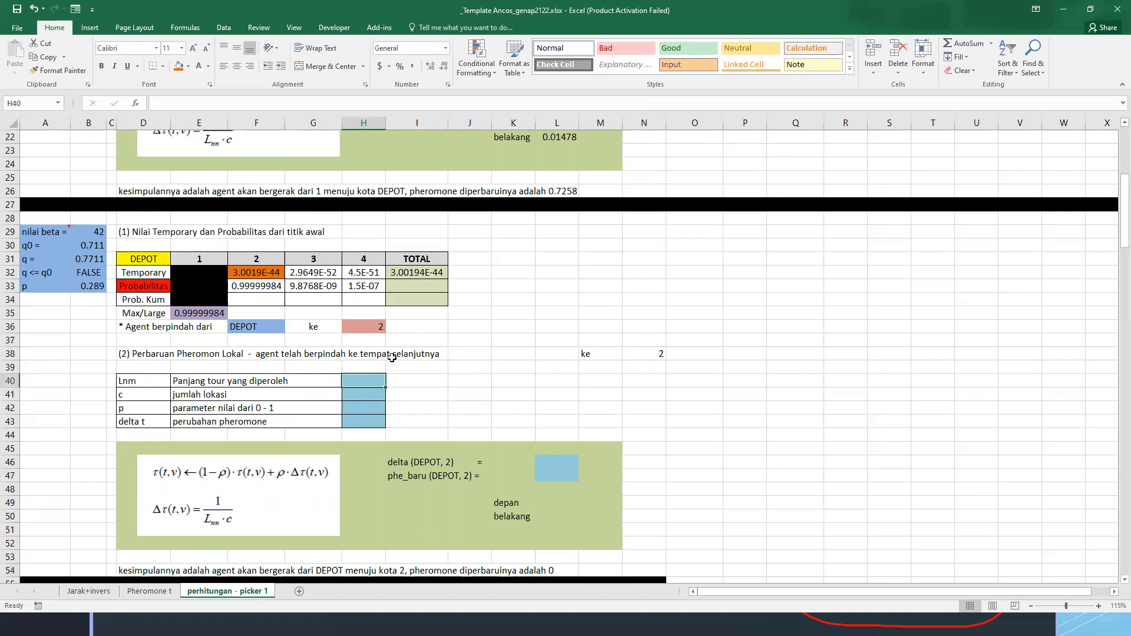
{"action": "type", "text": "="}
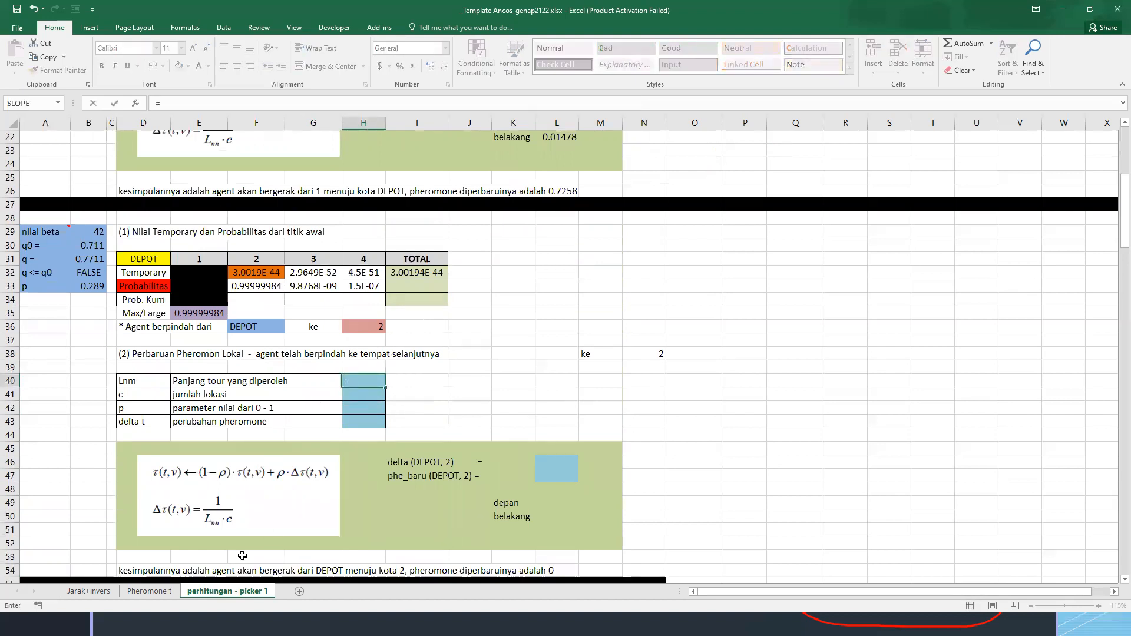
{"action": "left_click", "coordinate": [89, 590]}
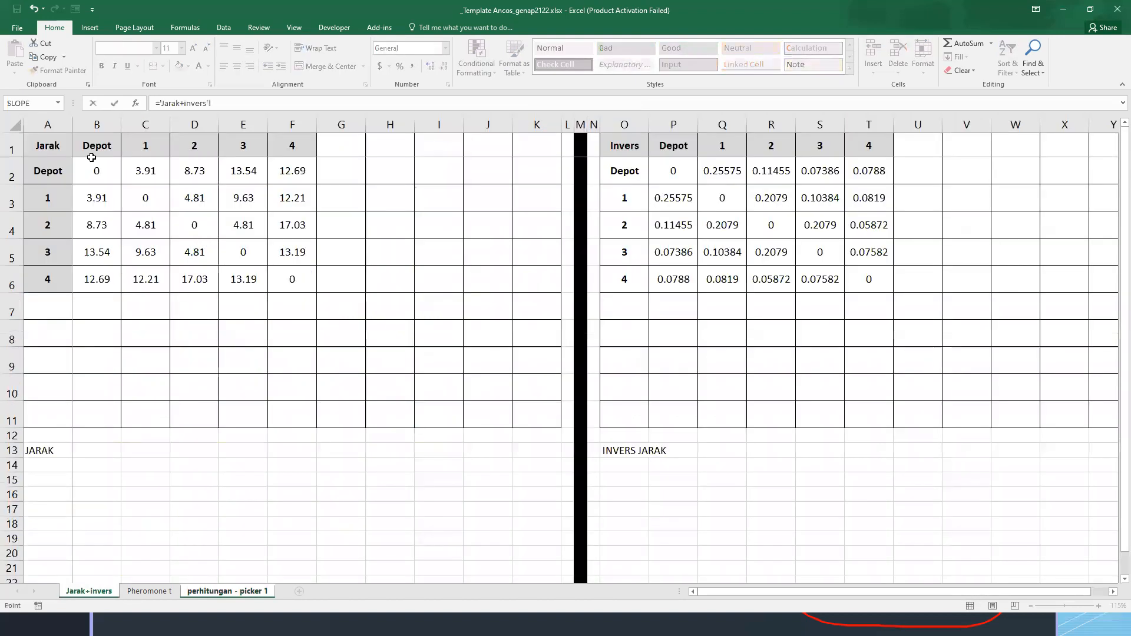
{"action": "left_click", "coordinate": [197, 170]}
{"action": "key", "text": "Return"}
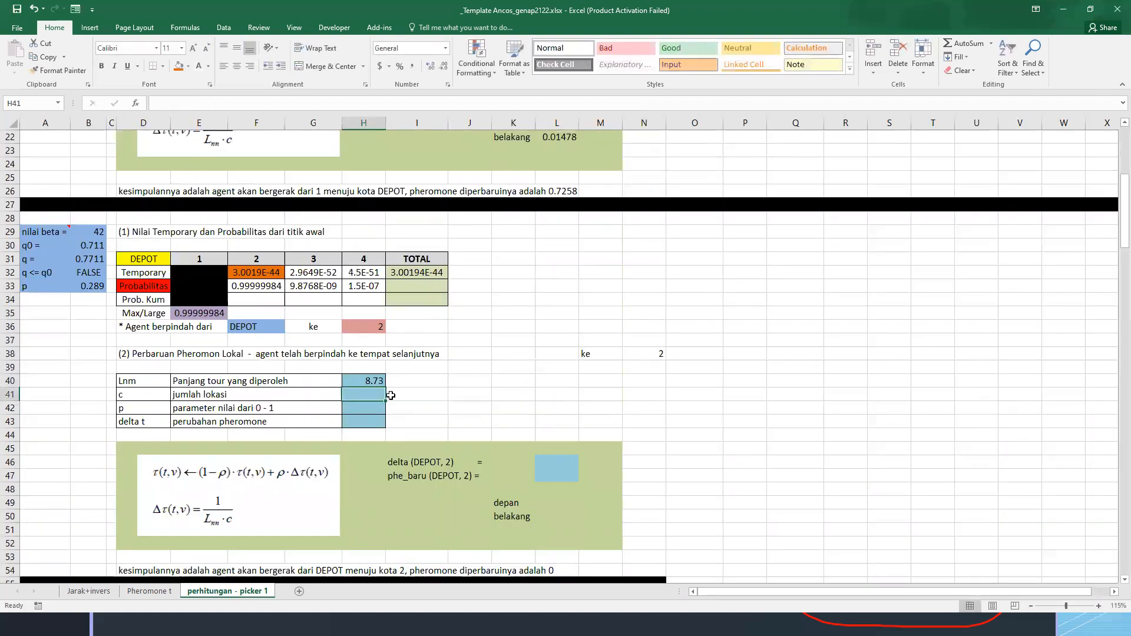
Enter 5 as the number of locations c in H41 and link p in H42 to B33
{"action": "type", "text": "5"}
{"action": "key", "text": "Return"}
{"action": "type", "text": "="}
{"action": "left_click", "coordinate": [89, 287]}
{"action": "key", "text": "Return"}
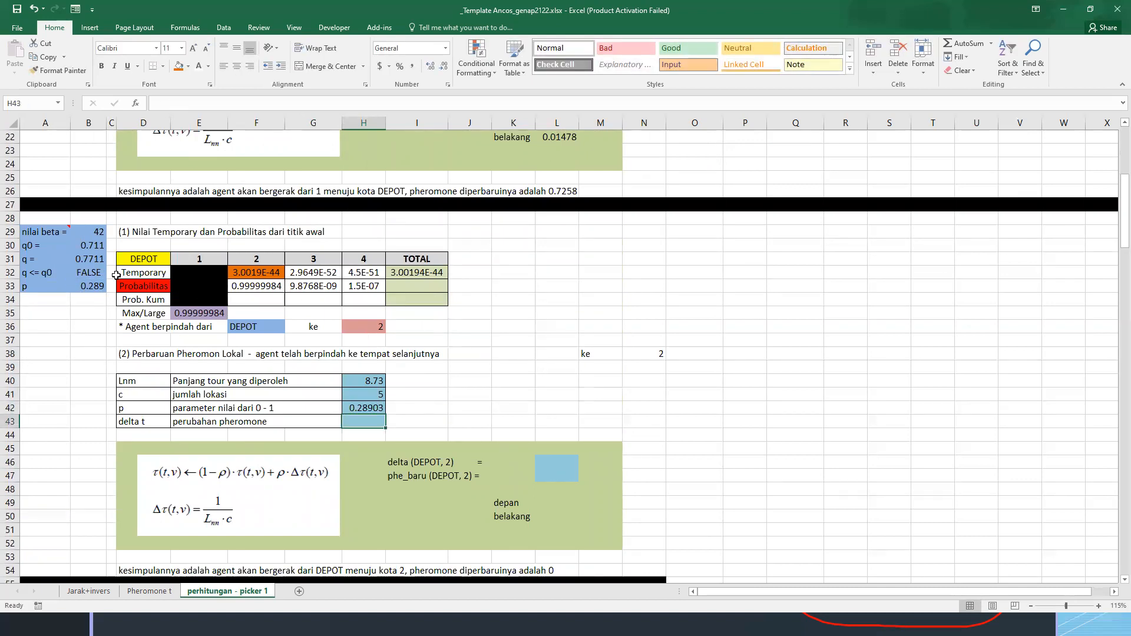
Enter =1/(H40*H41) in L46 to calculate delta (DEPOT, 2)
{"action": "left_click", "coordinate": [557, 461]}
{"action": "type", "text": "=1/("}
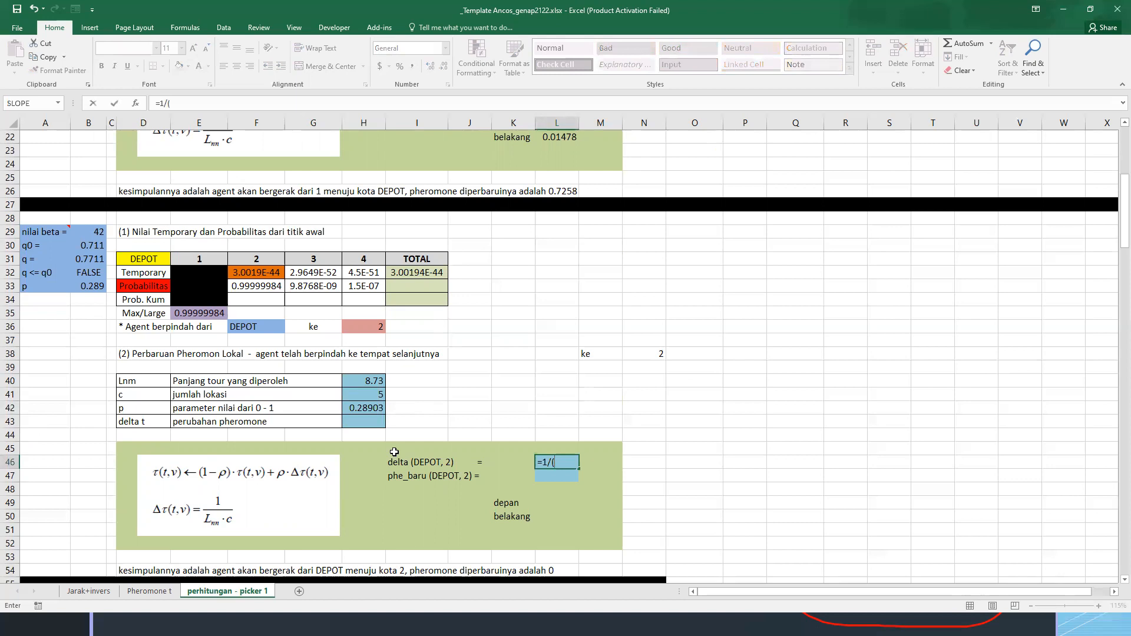
{"action": "left_click", "coordinate": [367, 383]}
{"action": "type", "text": "*"}
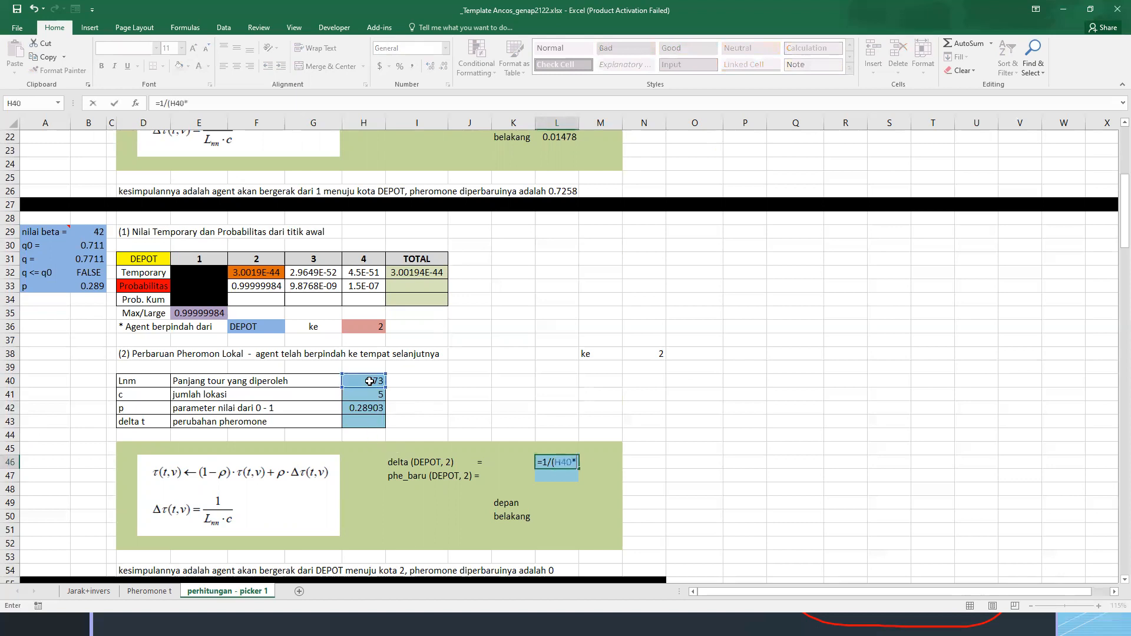
{"action": "left_click", "coordinate": [374, 397]}
{"action": "key", "text": "Return"}
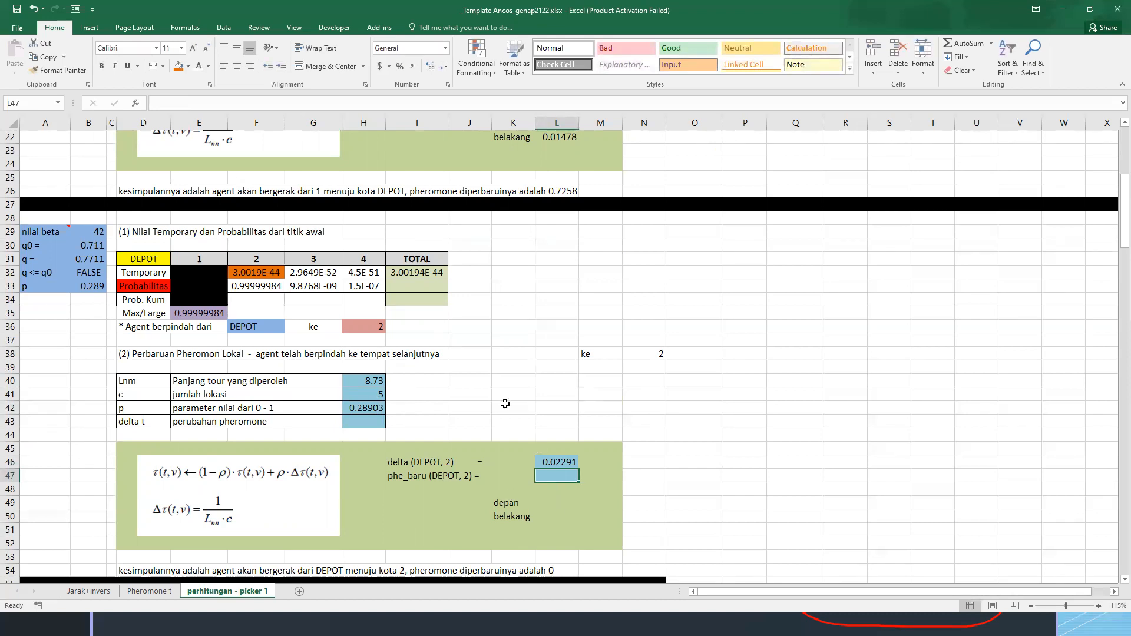
{"action": "left_click_drag", "start_coordinate": [144, 256], "coordinate": [650, 386]}
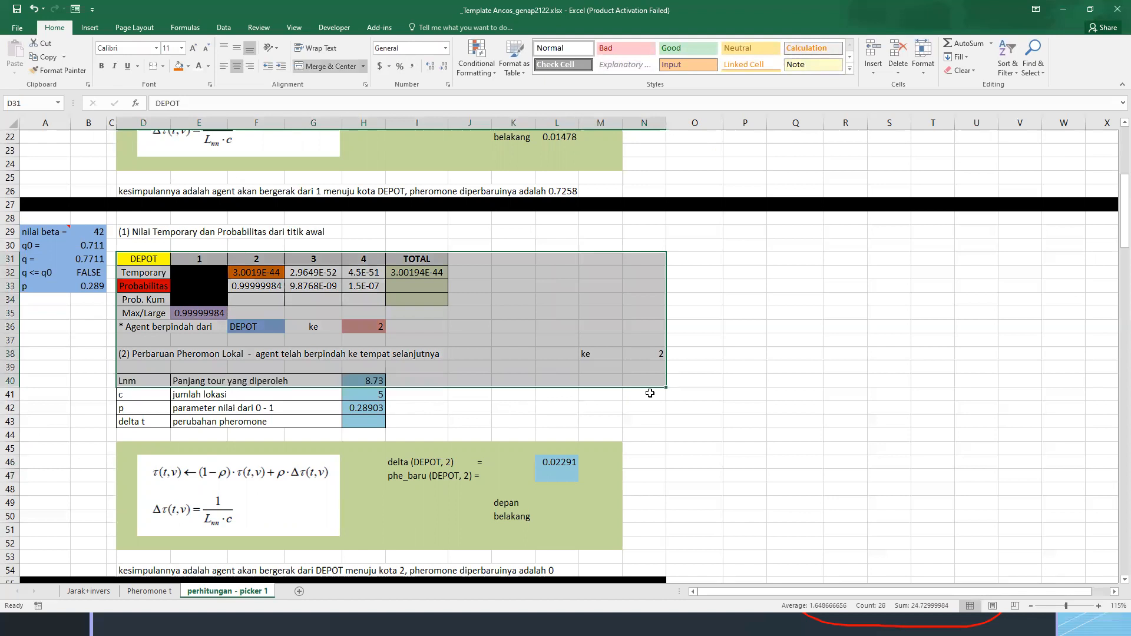
{"action": "left_click", "coordinate": [575, 476]}
{"action": "scroll", "coordinate": [565, 471], "scroll_direction": "down", "scroll_amount": 1}
{"action": "left_click", "coordinate": [553, 459]}
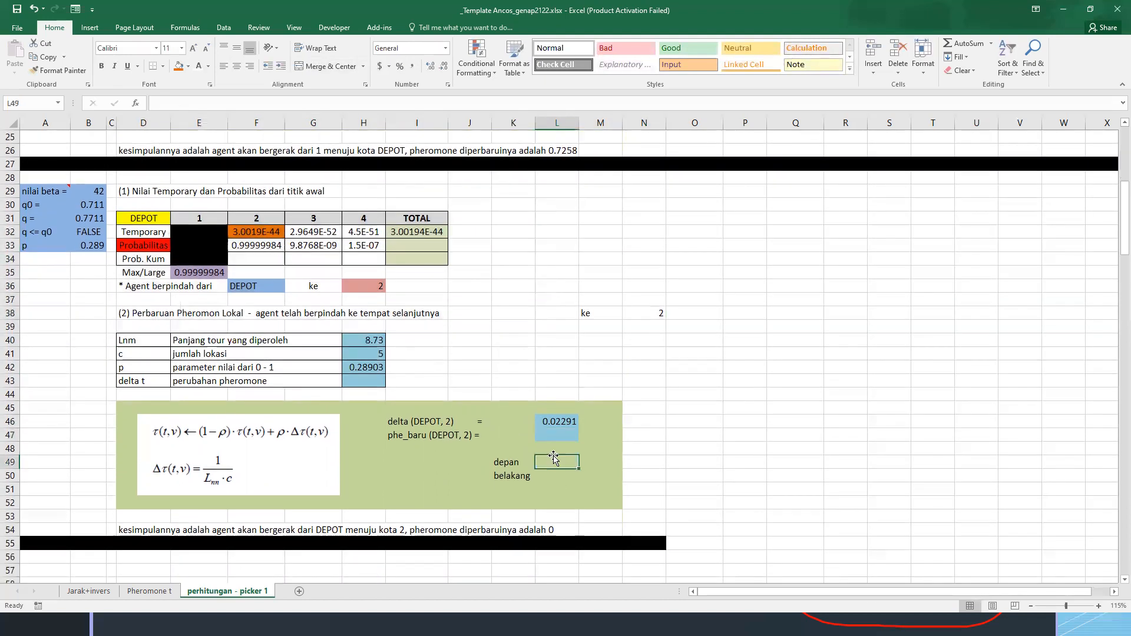
{"action": "type", "text": "="}
{"action": "left_click", "coordinate": [149, 591]}
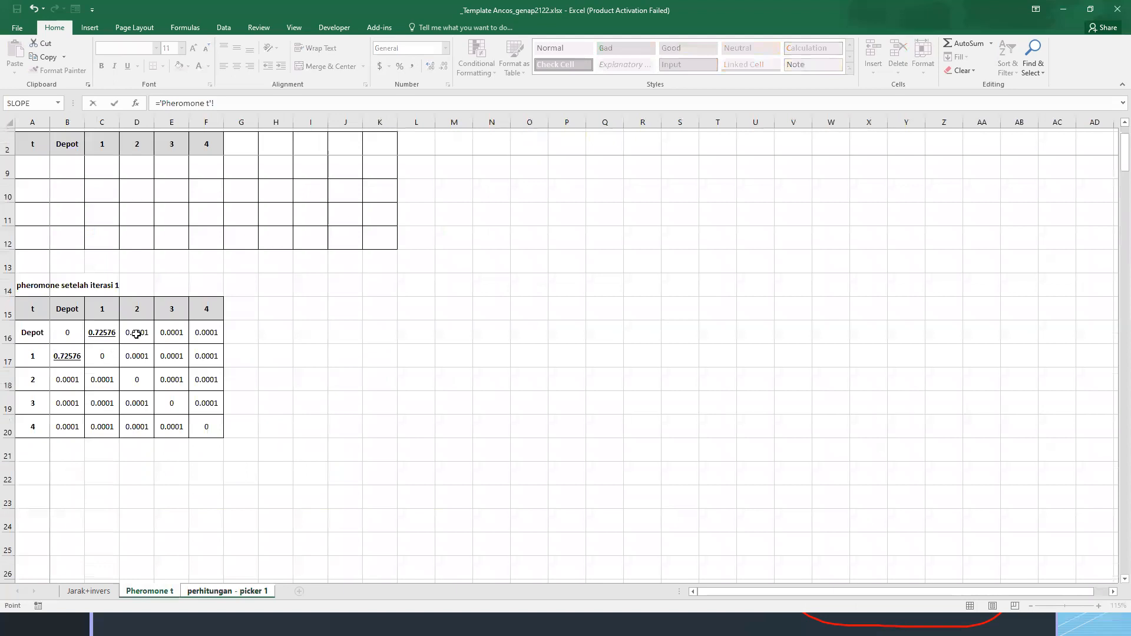
{"action": "left_click", "coordinate": [136, 334]}
{"action": "key", "text": "Return"}
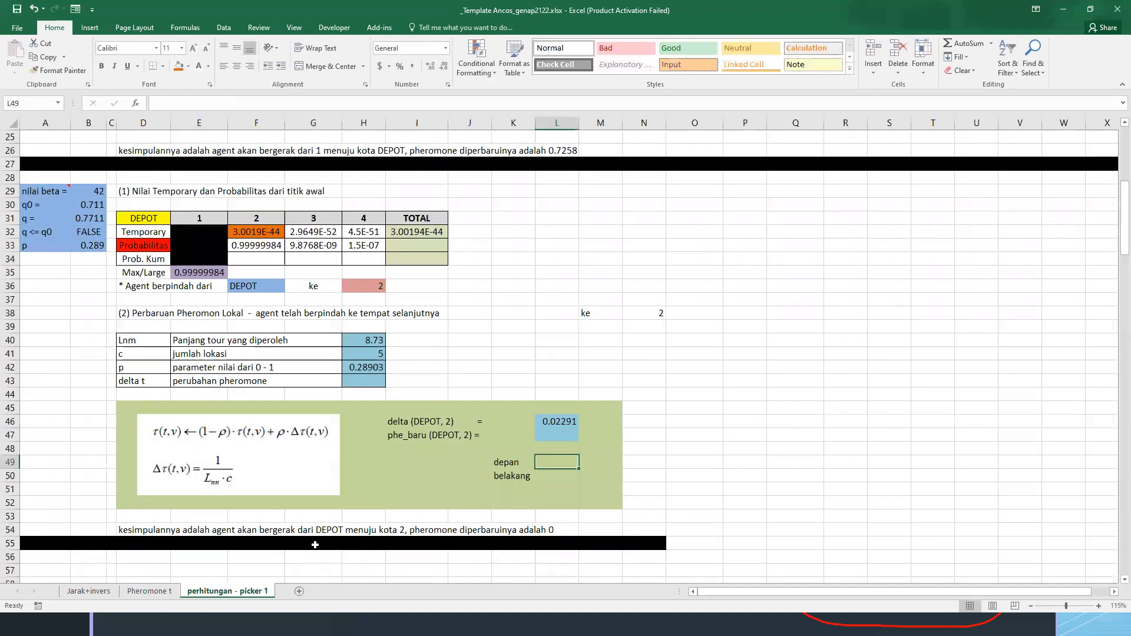
Enter =(1-H42)*'Pheromone t'!D16 in L49 as the depan term of the pheromone update
{"action": "type", "text": "="}
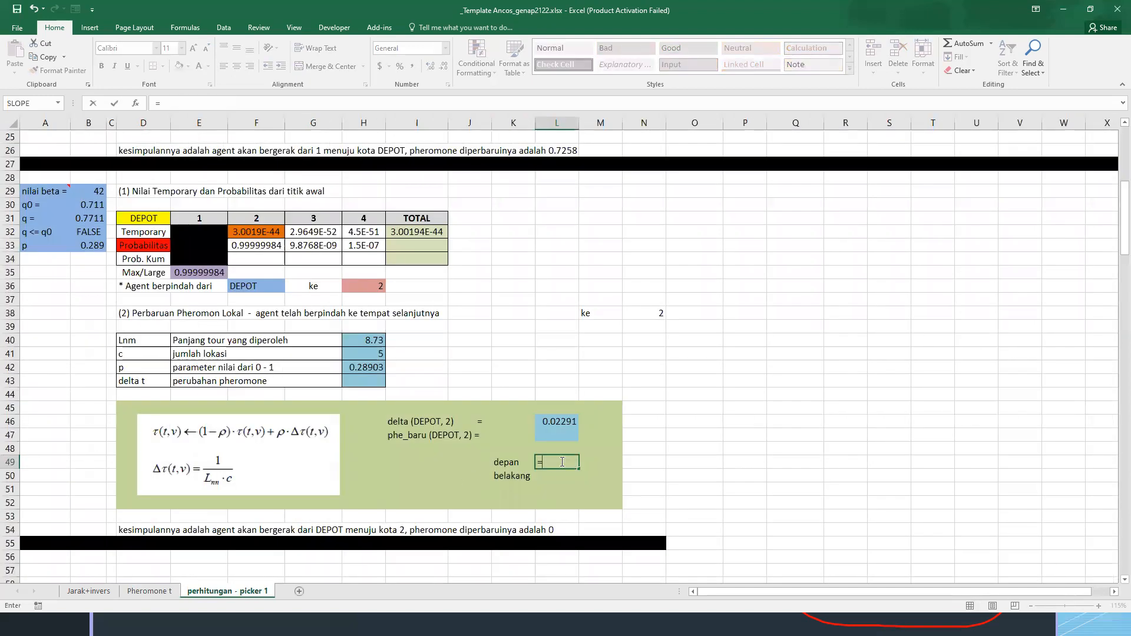
{"action": "type", "text": "(1-"}
{"action": "left_click", "coordinate": [365, 368]}
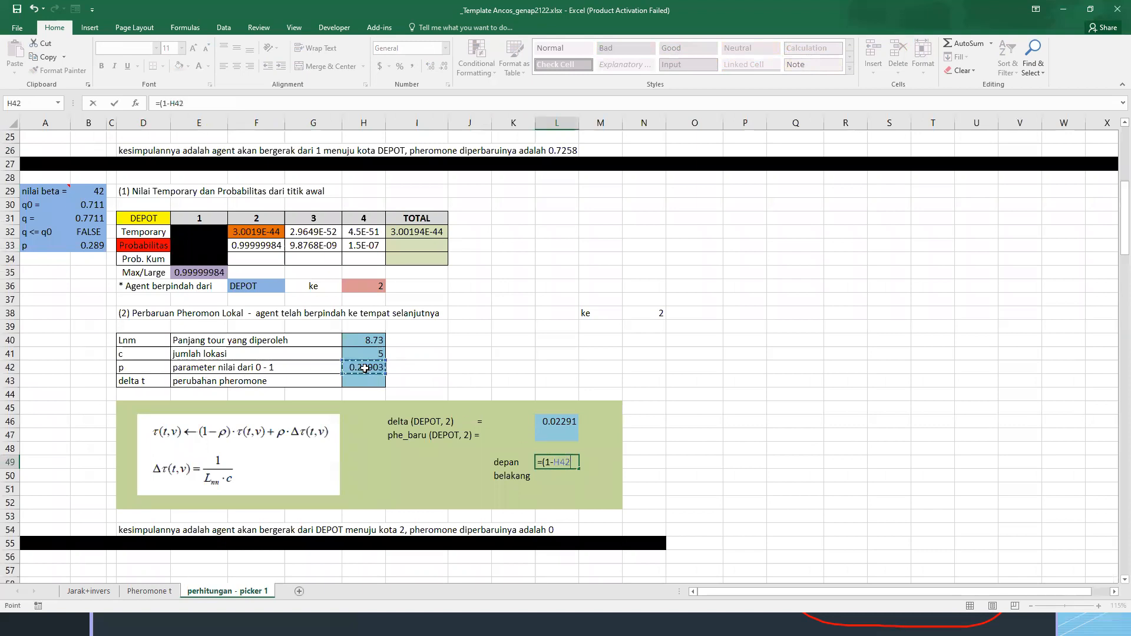
{"action": "type", "text": ")*"}
{"action": "left_click", "coordinate": [150, 591]}
{"action": "left_click", "coordinate": [122, 325]}
{"action": "key", "text": "Return"}
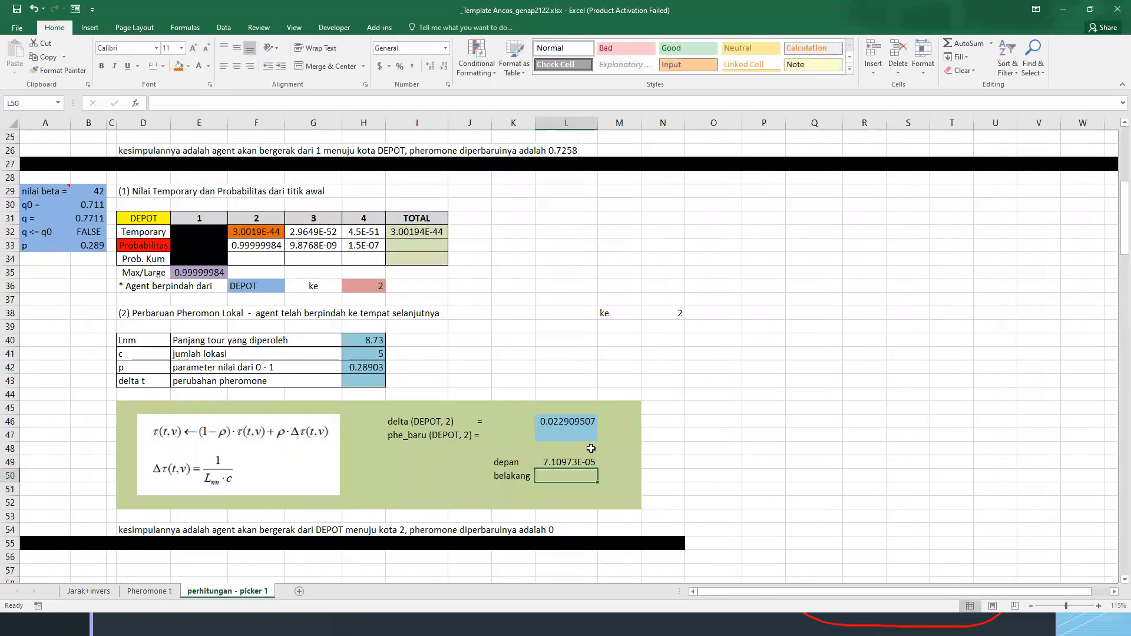
Enter =H42*L46 in L50 as the belakang term of the pheromone update
{"action": "type", "text": "="}
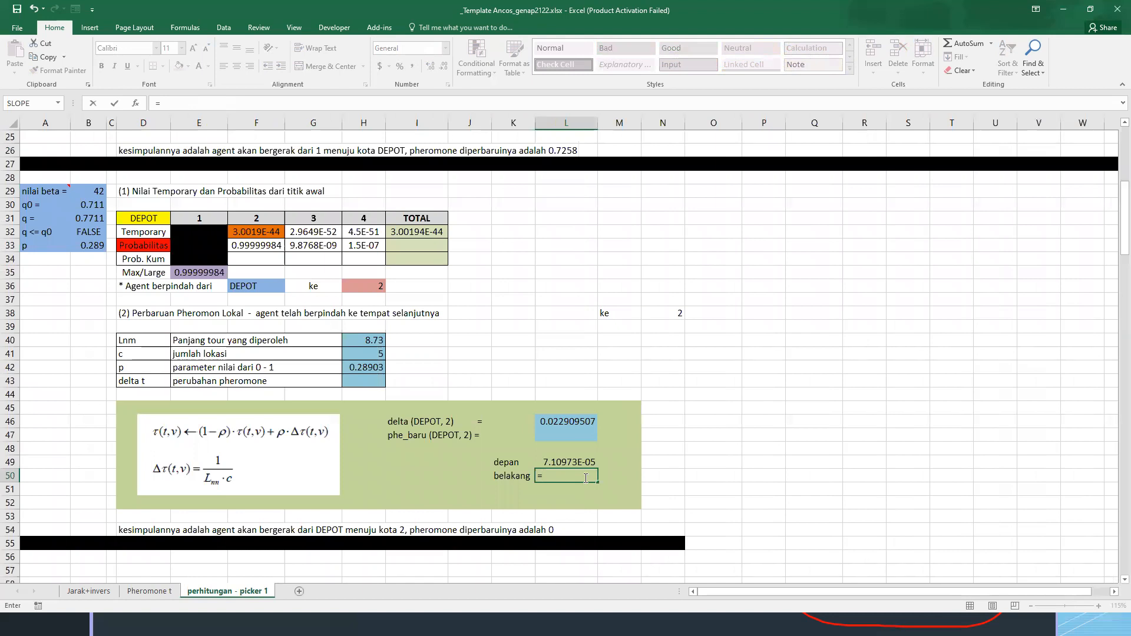
{"action": "left_click", "coordinate": [367, 363]}
{"action": "type", "text": "*"}
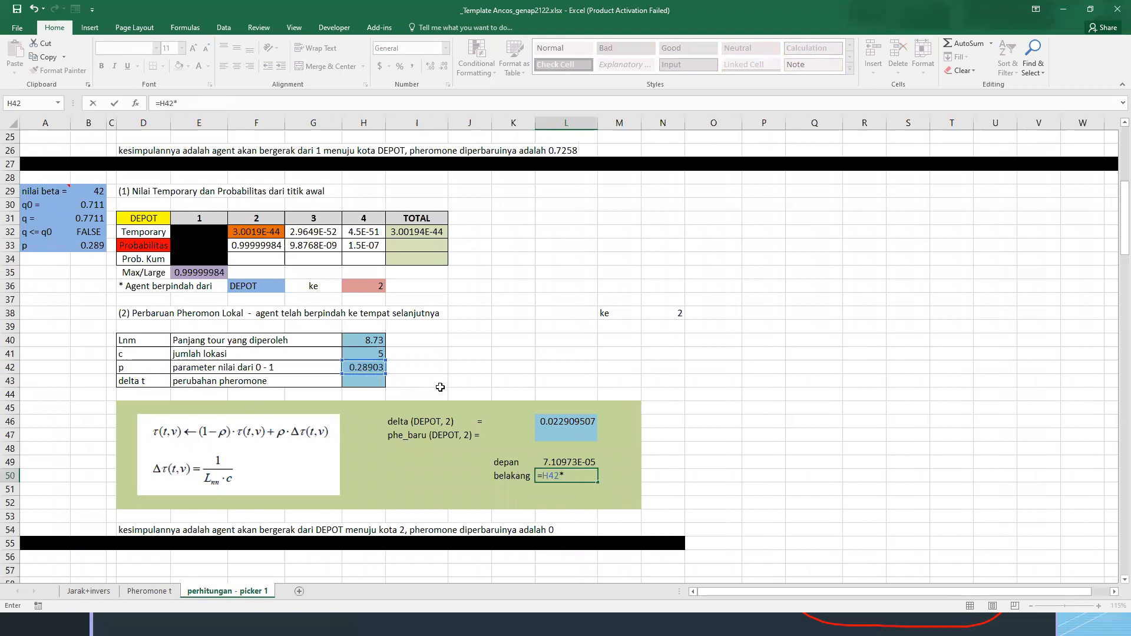
{"action": "left_click", "coordinate": [554, 421]}
{"action": "key", "text": "Return"}
Enter =L49+L50 in L47 to calculate phe_baru (DEPOT, 2)
{"action": "key", "text": "Up"}
{"action": "key", "text": "Up"}
{"action": "key", "text": "Up"}
{"action": "key", "text": "Up"}
{"action": "type", "text": "="}
{"action": "key", "text": "Down"}
{"action": "key", "text": "Down"}
{"action": "type", "text": "+"}
{"action": "key", "text": "Down"}
{"action": "key", "text": "Down"}
{"action": "key", "text": "Down"}
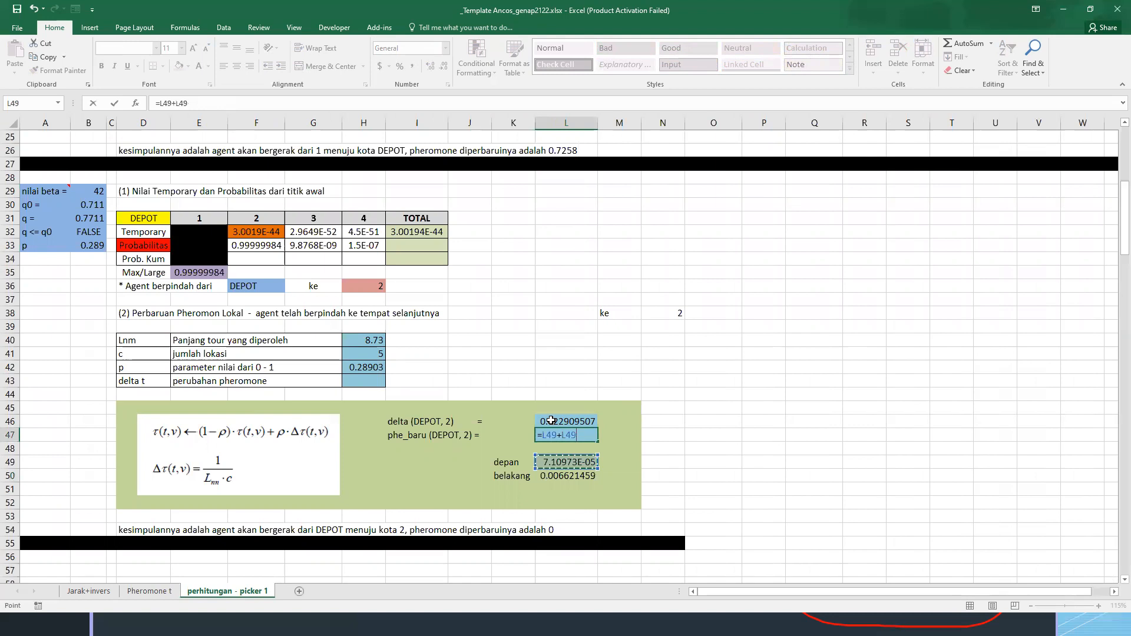
{"action": "key", "text": "Return"}
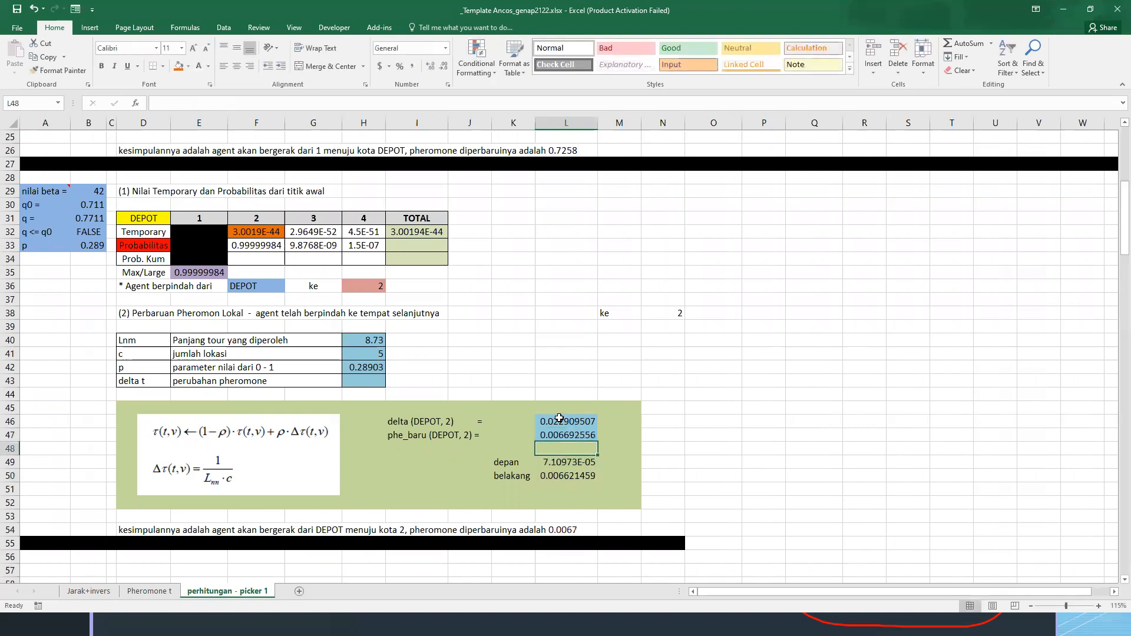
{"action": "left_click", "coordinate": [578, 435]}
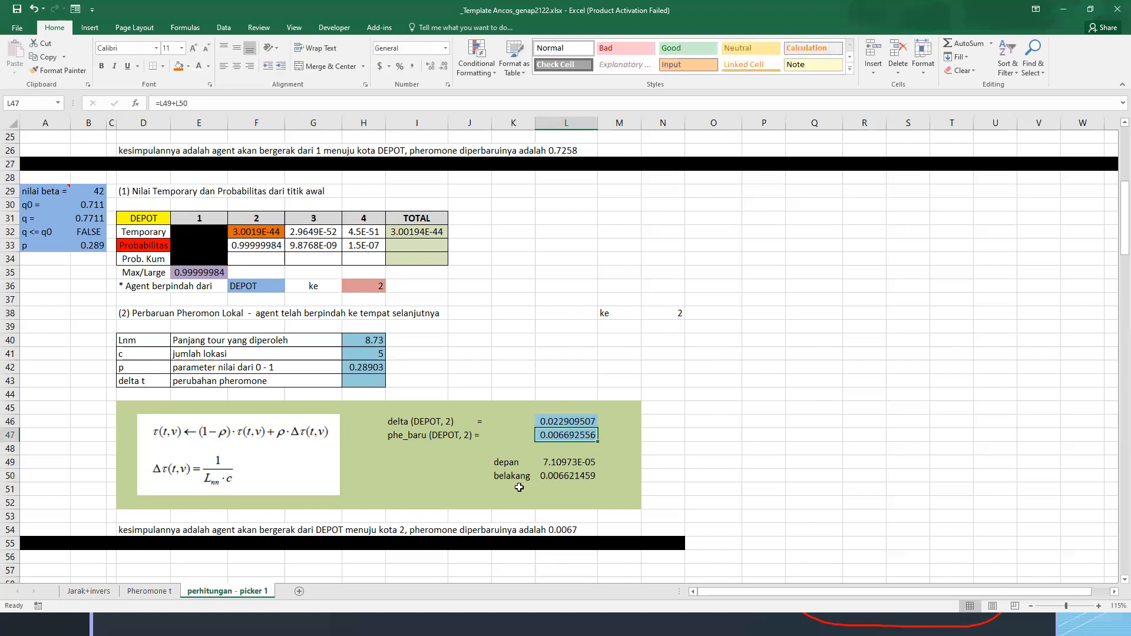
Copy the "pheromone setelah iterasi 1" heading and table on the Pheromone t sheet to A22
{"action": "left_click", "coordinate": [149, 591]}
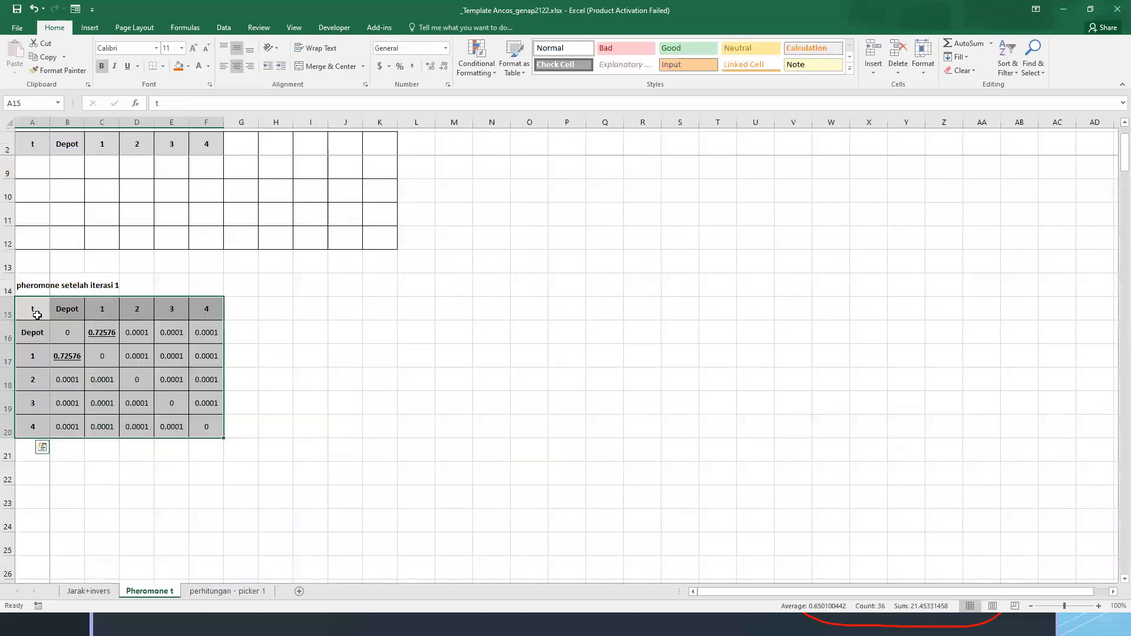
{"action": "left_click_drag", "start_coordinate": [16, 293], "coordinate": [199, 434]}
{"action": "key", "text": "ctrl+c"}
{"action": "left_click", "coordinate": [36, 476]}
{"action": "key", "text": "ctrl+v"}
Change the copied table's heading in A22 to "pheromone setelah iterasi 2"
{"action": "left_click", "coordinate": [35, 471]}
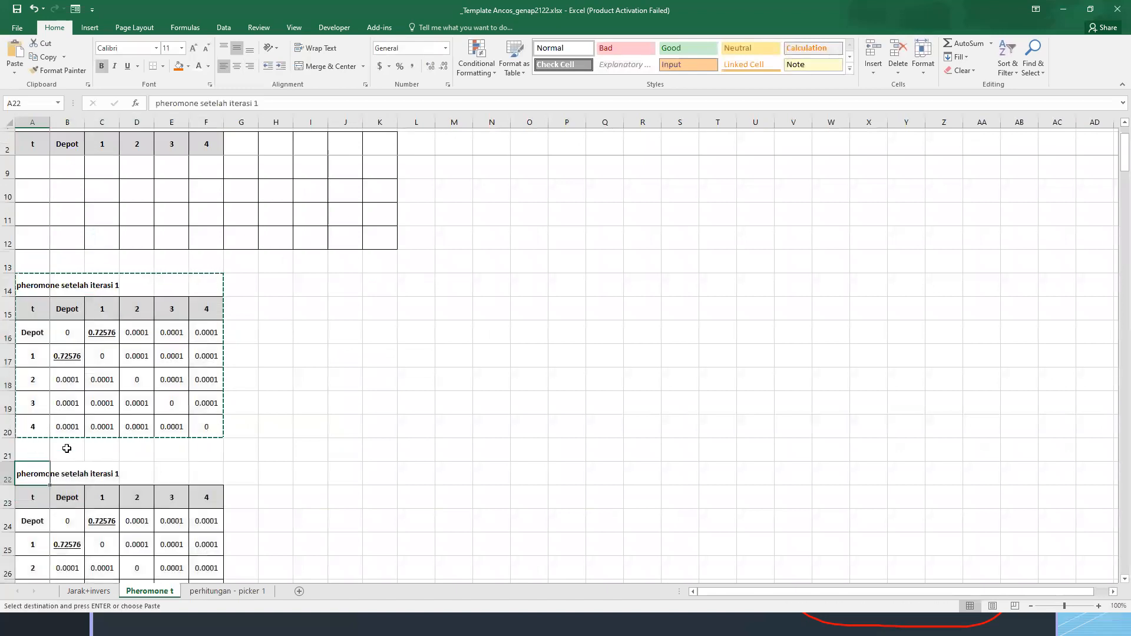
{"action": "key", "text": "F2"}
{"action": "key", "text": "BackSpace"}
{"action": "type", "text": "2"}
{"action": "key", "text": "Return"}
Paste the phe_baru result from L47 of perhitungan - picker 1 as a value into D24 and B26 of the iteration 2 table
{"action": "scroll", "coordinate": [239, 392], "scroll_direction": "down", "scroll_amount": 2}
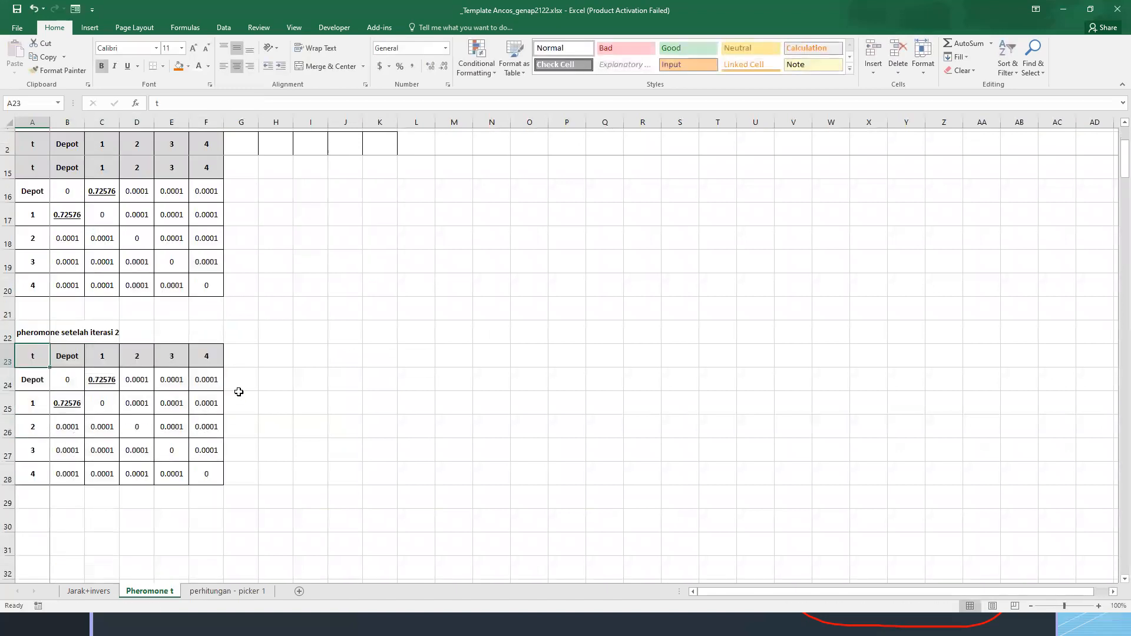
{"action": "key", "text": "ctrl+Page_Down"}
{"action": "key", "text": "ctrl+c"}
{"action": "left_click", "coordinate": [149, 590]}
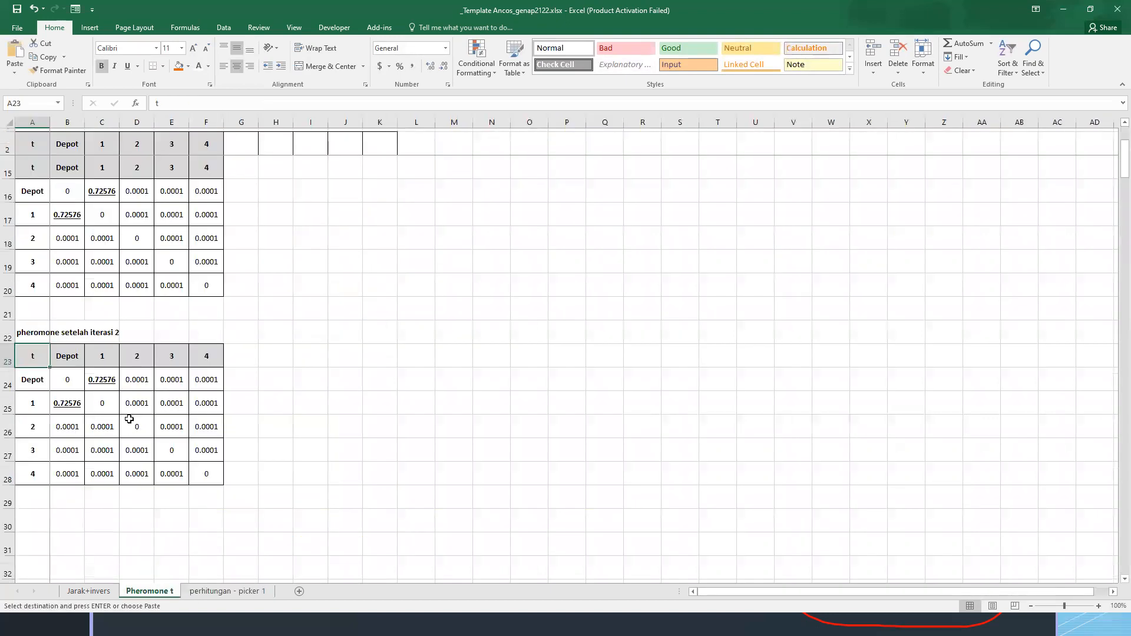
{"action": "left_click", "coordinate": [136, 382]}
{"action": "key", "text": "ctrl+alt+v"}
{"action": "key", "text": "Return"}
{"action": "left_click", "coordinate": [65, 431]}
{"action": "key", "text": "ctrl+alt+v"}
{"action": "key", "text": "Return"}
Make the updated pheromone values in D24 and B26 bold and underlined
{"action": "left_click", "coordinate": [134, 383], "text": "ctrl"}
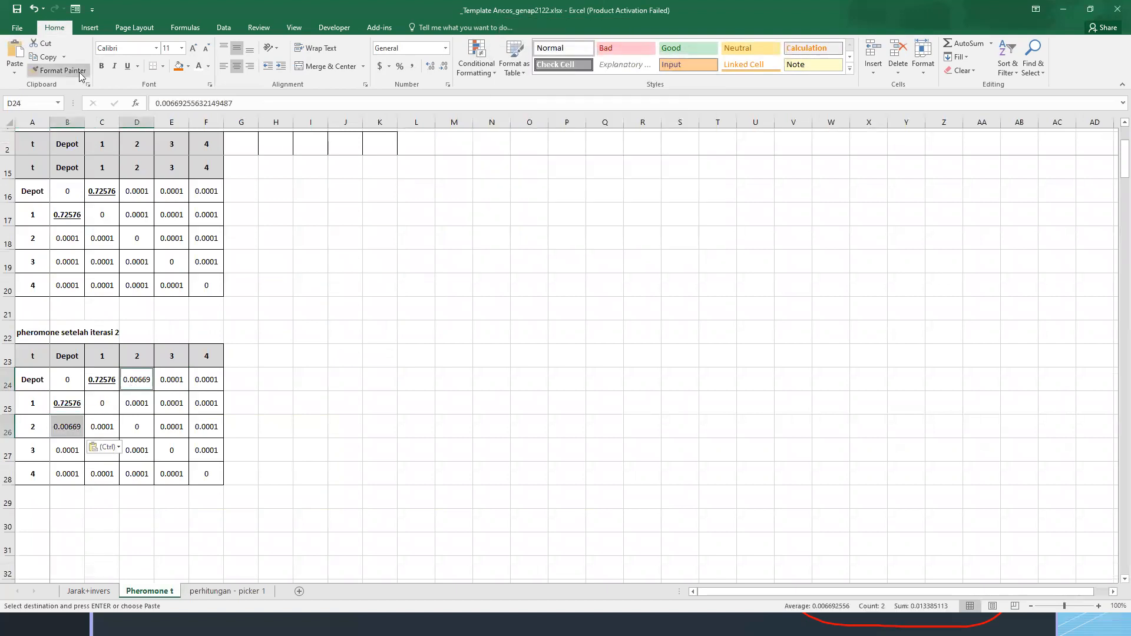
{"action": "left_click", "coordinate": [101, 66]}
{"action": "left_click", "coordinate": [126, 66]}
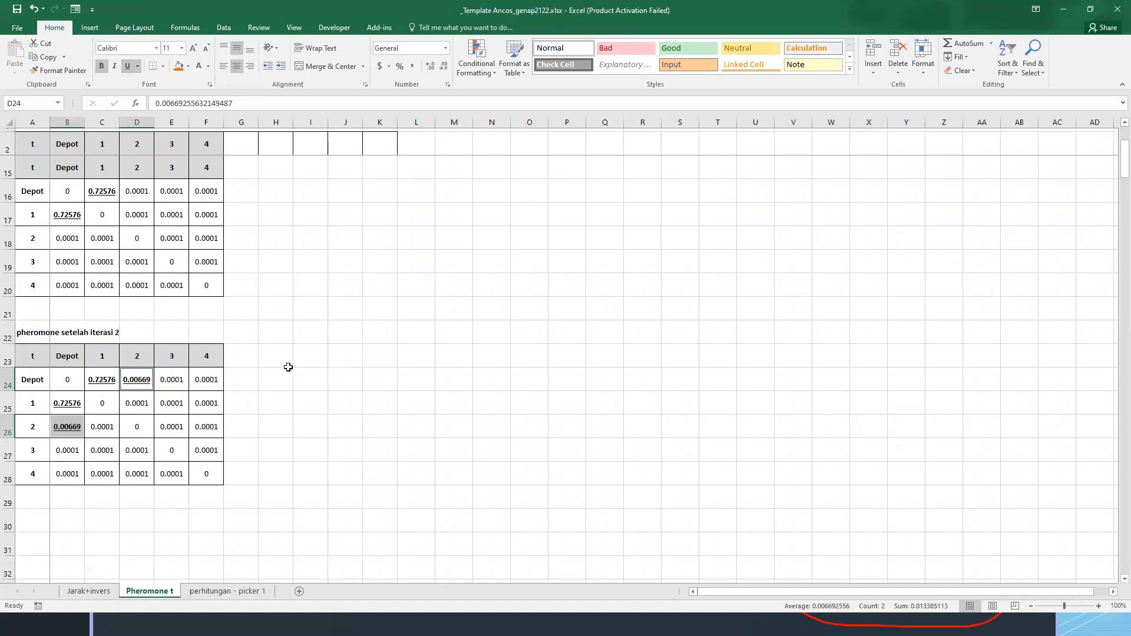
{"action": "left_click", "coordinate": [285, 372]}
{"action": "left_click", "coordinate": [161, 386]}
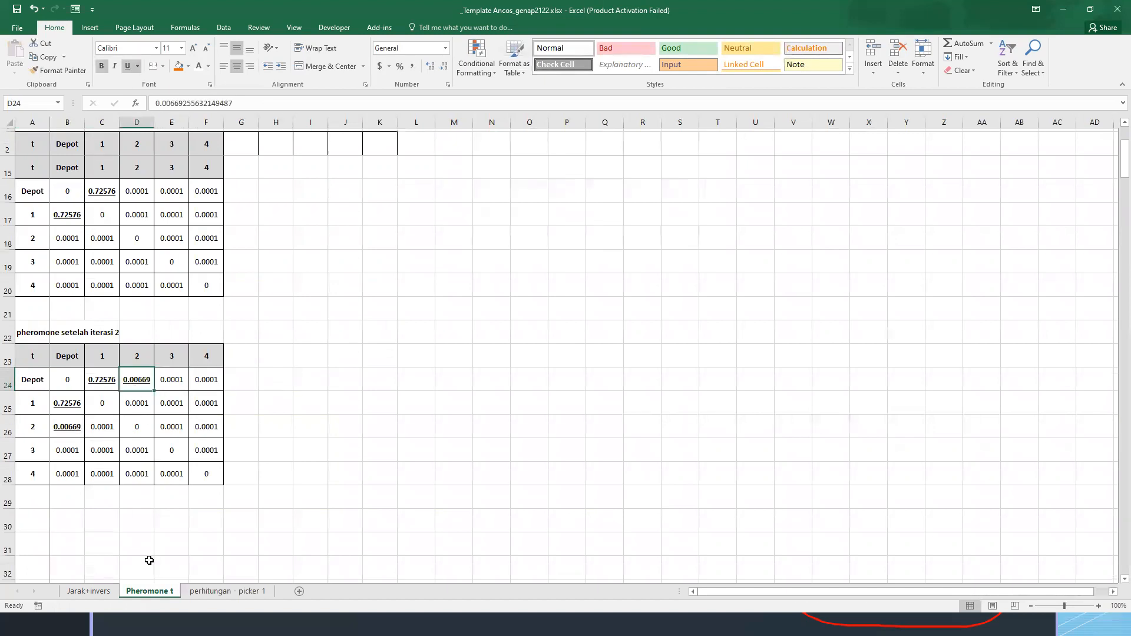
Copy the second iteration block A28:N55 on the perhitungan - picker 1 sheet to A56
{"action": "left_click", "coordinate": [219, 590]}
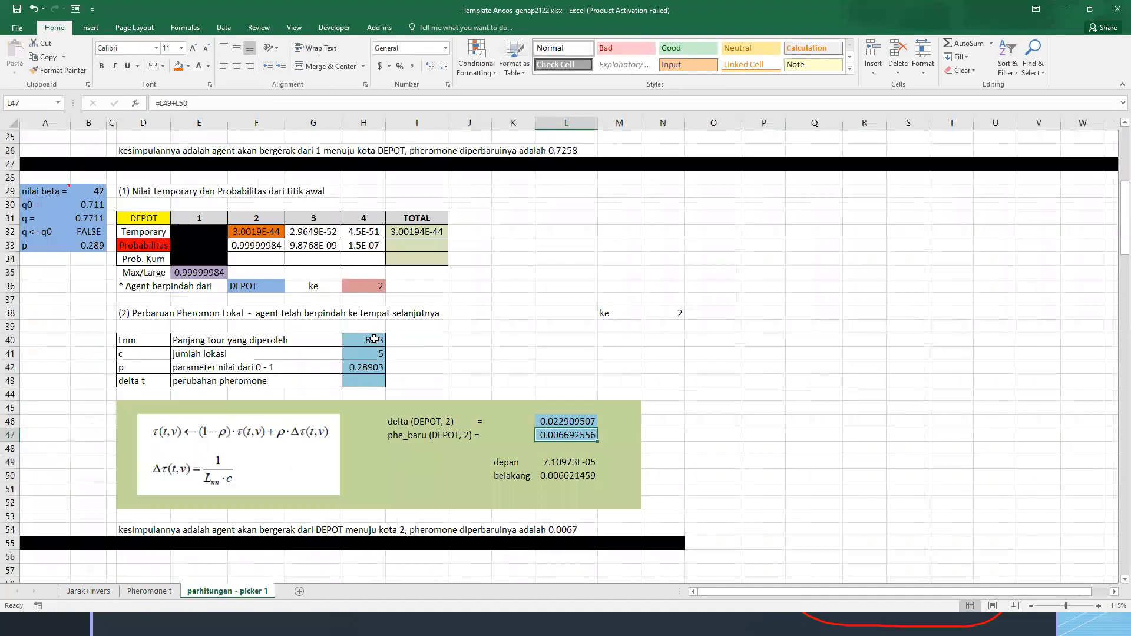
{"action": "scroll", "coordinate": [374, 339], "scroll_direction": "down", "scroll_amount": 2}
{"action": "scroll", "coordinate": [324, 347], "scroll_direction": "up", "scroll_amount": 1}
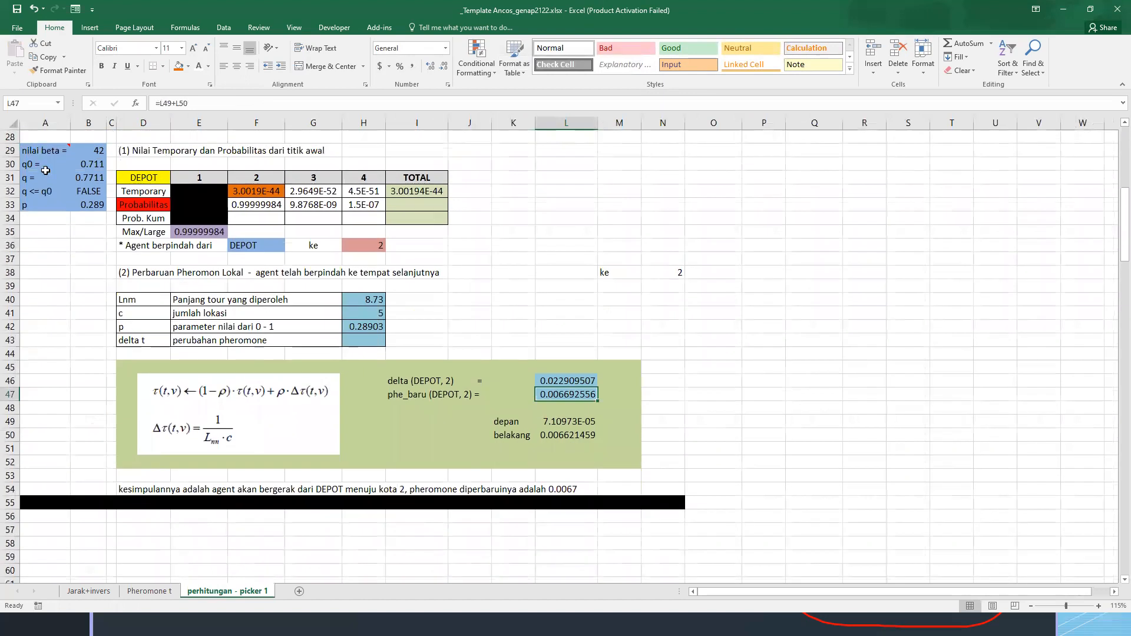
{"action": "scroll", "coordinate": [46, 170], "scroll_direction": "up", "scroll_amount": 1}
{"action": "left_click_drag", "start_coordinate": [45, 177], "coordinate": [688, 541]}
{"action": "key", "text": "ctrl+c"}
{"action": "scroll", "coordinate": [353, 524], "scroll_direction": "down", "scroll_amount": 1}
{"action": "left_click", "coordinate": [39, 514]}
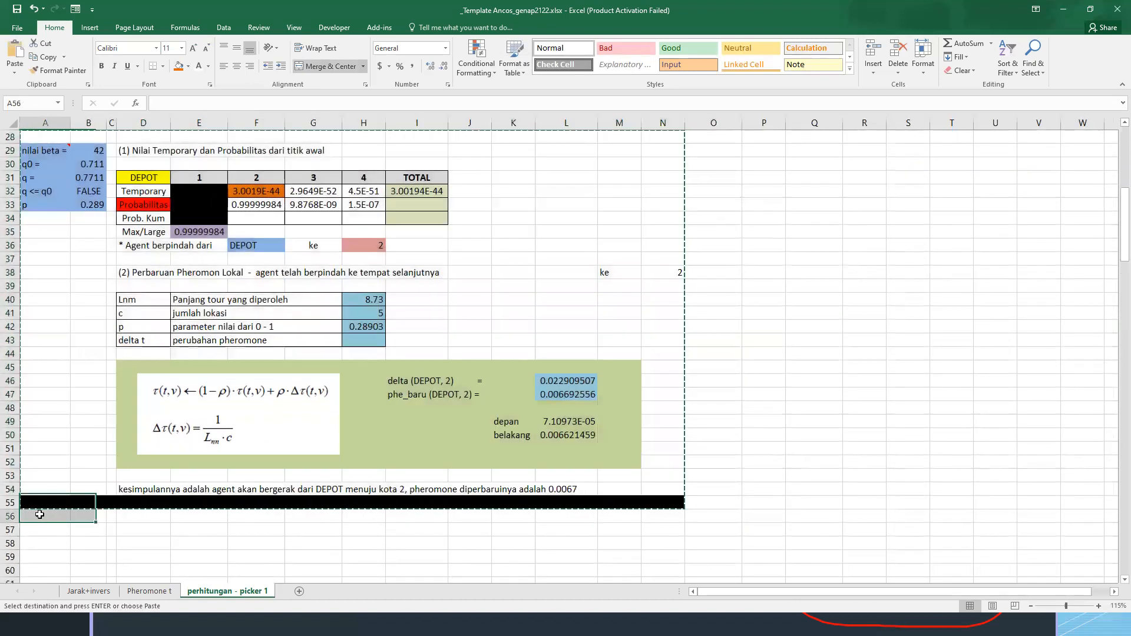
{"action": "key", "text": "ctrl+v"}
{"action": "scroll", "coordinate": [118, 476], "scroll_direction": "down", "scroll_amount": 2}
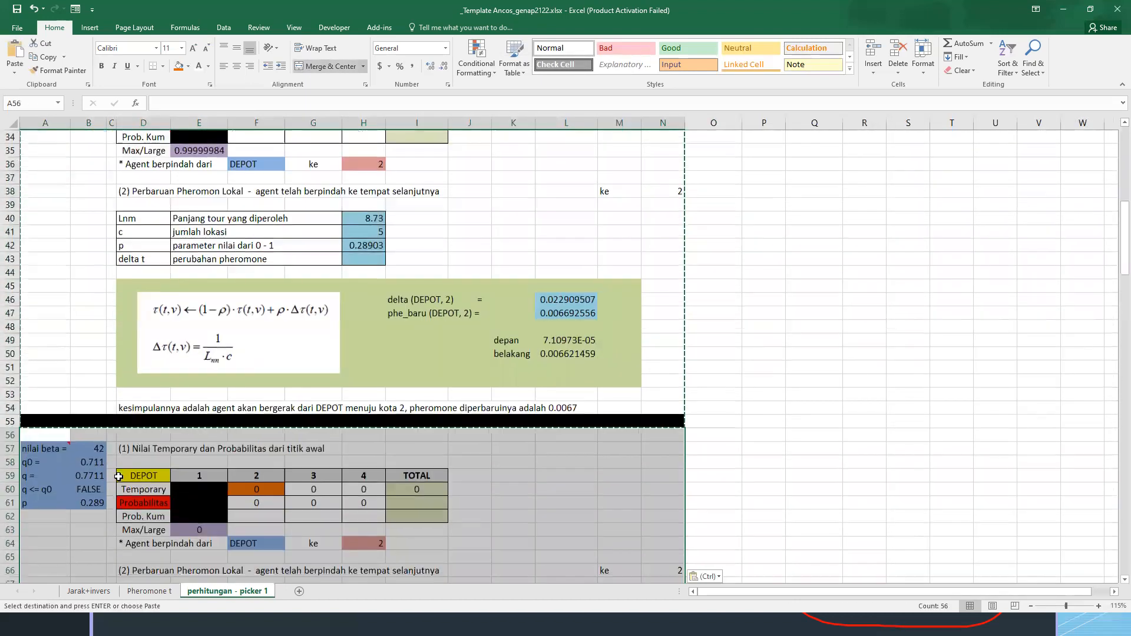
Clear the q value in B59 of the third block and fill F60:F62 black
{"action": "left_click", "coordinate": [84, 475]}
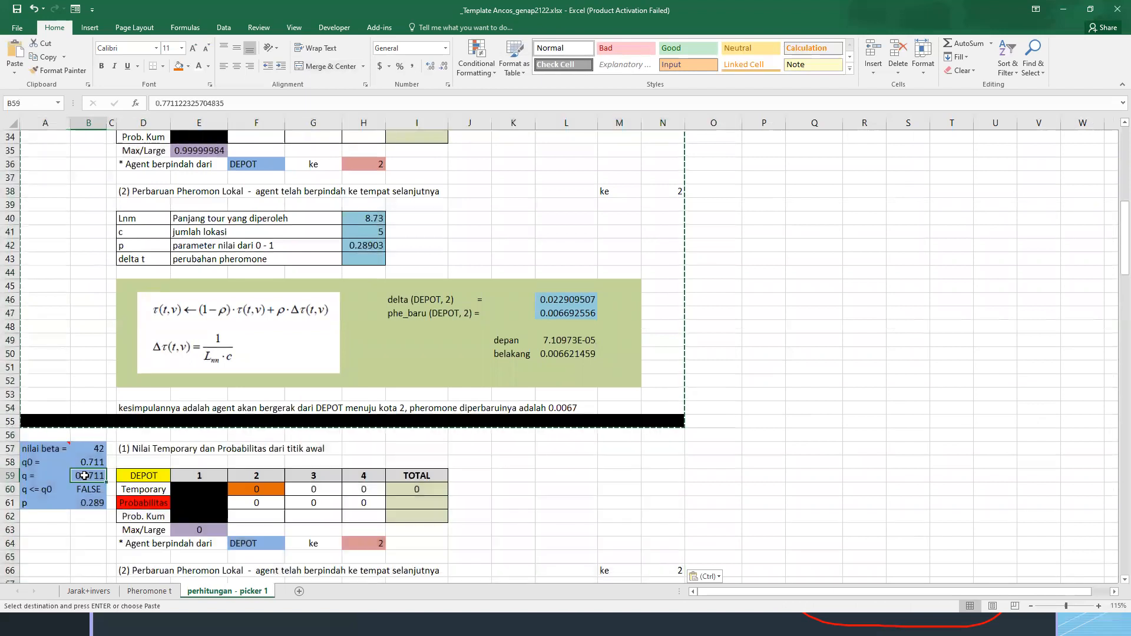
{"action": "key", "text": "Delete"}
{"action": "left_click_drag", "start_coordinate": [258, 486], "coordinate": [256, 516]}
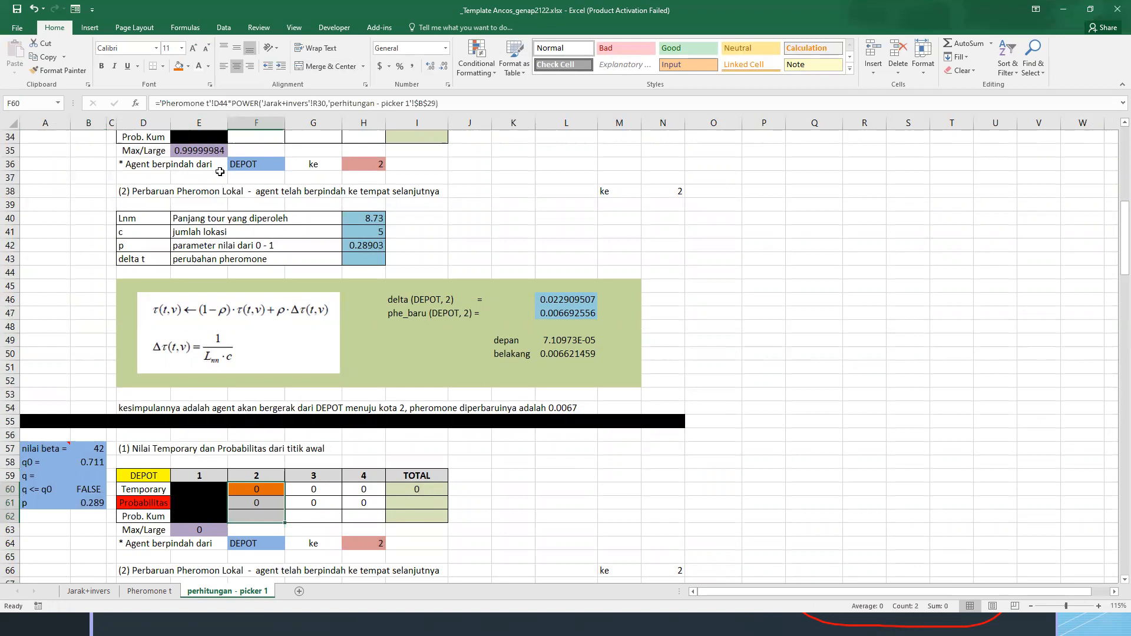
{"action": "left_click", "coordinate": [188, 66]}
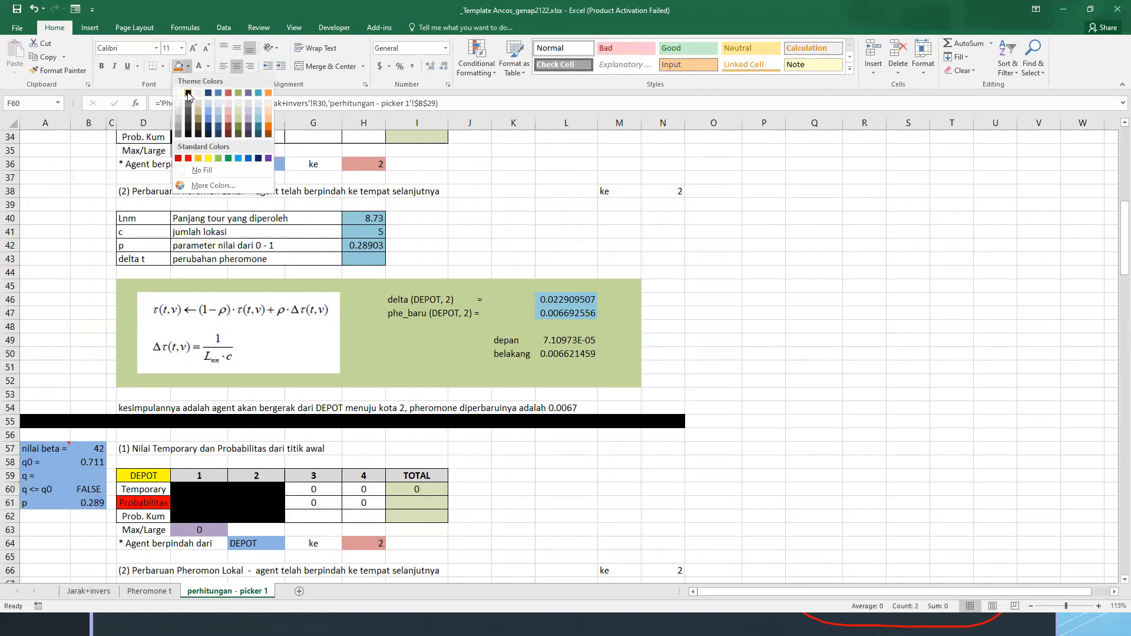
{"action": "left_click", "coordinate": [188, 94]}
Set the third block's origin in D59 to 2 and its blacked-out column headers to Depot in E59 and 1 in F59
{"action": "left_click", "coordinate": [150, 477]}
{"action": "type", "text": "2"}
{"action": "key", "text": "Return"}
{"action": "key", "text": "Right"}
{"action": "key", "text": "Right"}
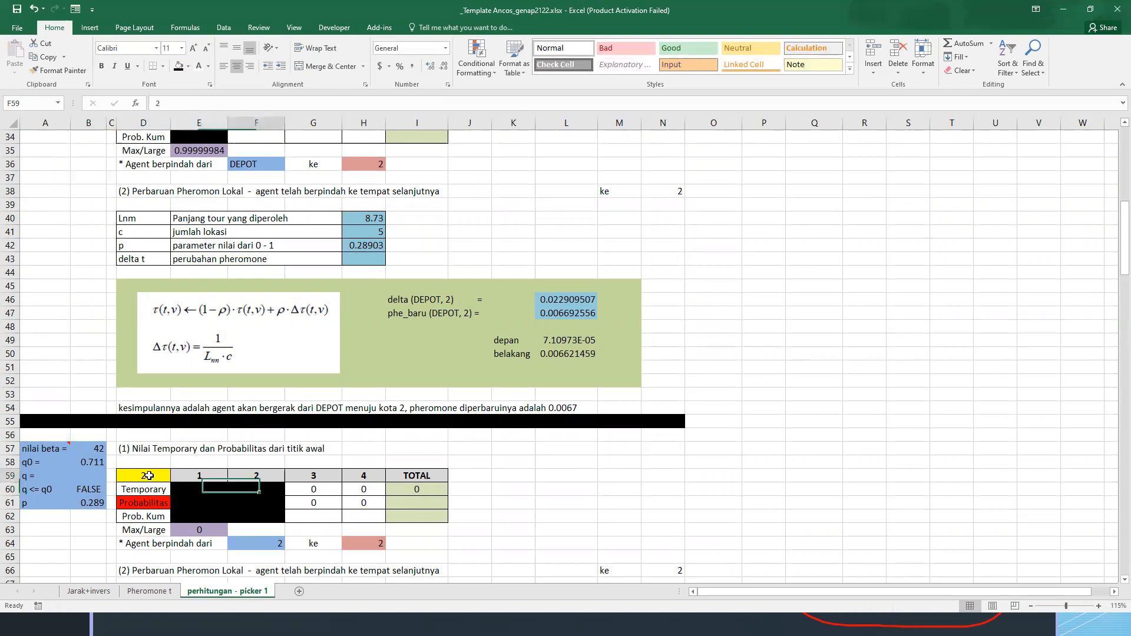
{"action": "key", "text": "Up"}
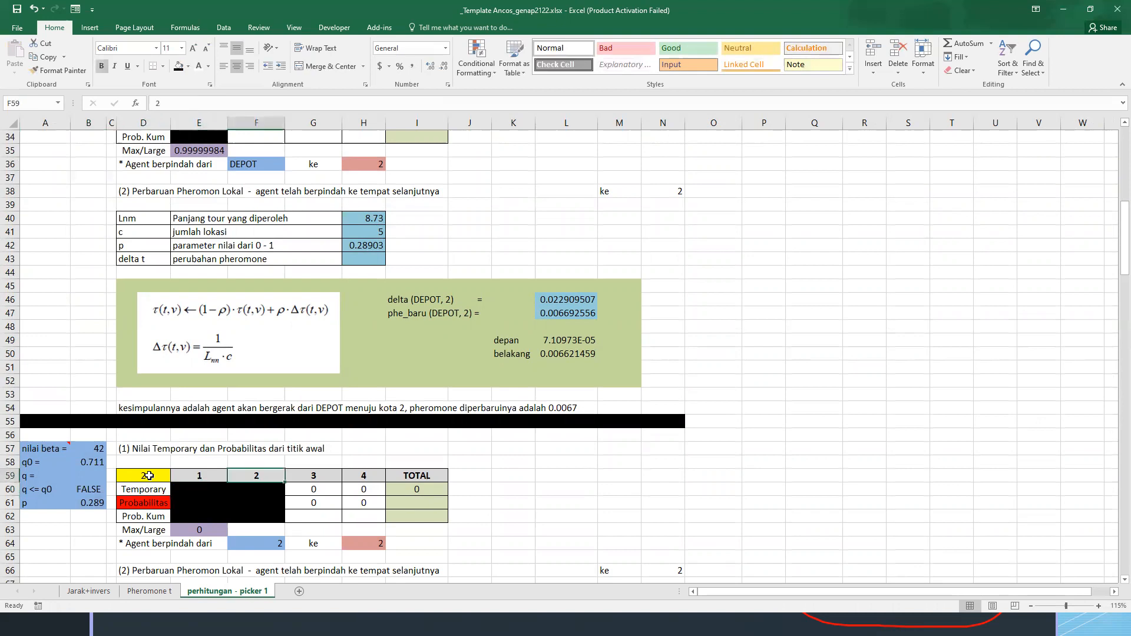
{"action": "key", "text": "Left"}
{"action": "type", "text": "Depot"}
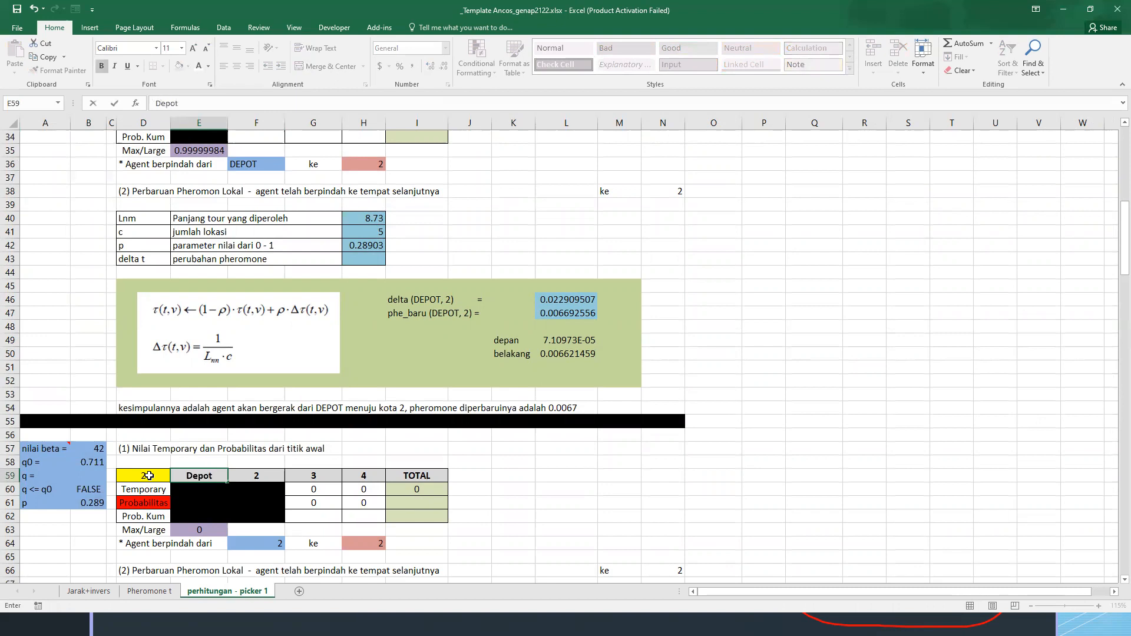
{"action": "key", "text": "Right"}
{"action": "type", "text": "1"}
{"action": "key", "text": "Tab"}
{"action": "key", "text": "Down"}
Clear the next destination in H64, the p value in H70 and the Lnm value in H68
{"action": "scroll", "coordinate": [385, 475], "scroll_direction": "down", "scroll_amount": 1}
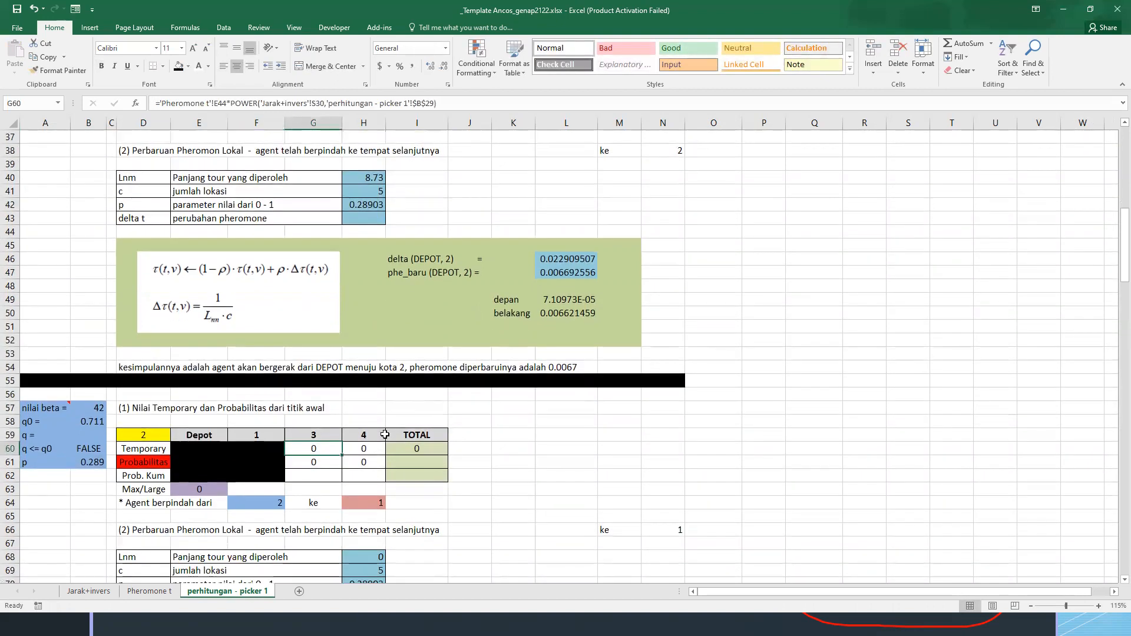
{"action": "left_click_drag", "start_coordinate": [329, 448], "coordinate": [360, 463]}
{"action": "scroll", "coordinate": [303, 417], "scroll_direction": "down", "scroll_amount": 2}
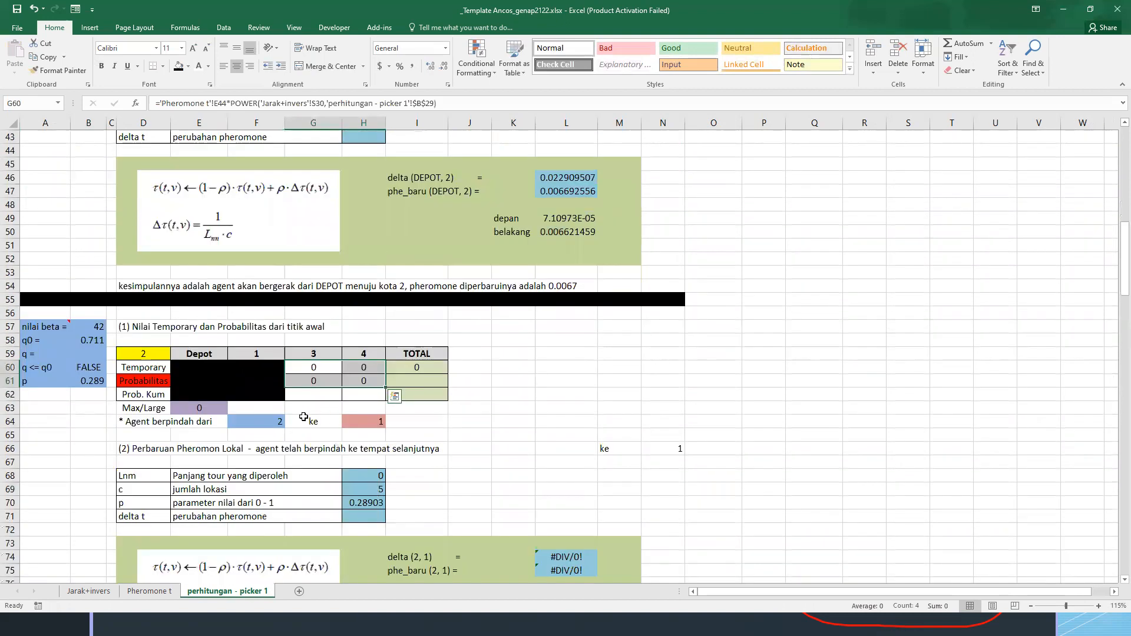
{"action": "left_click", "coordinate": [273, 421]}
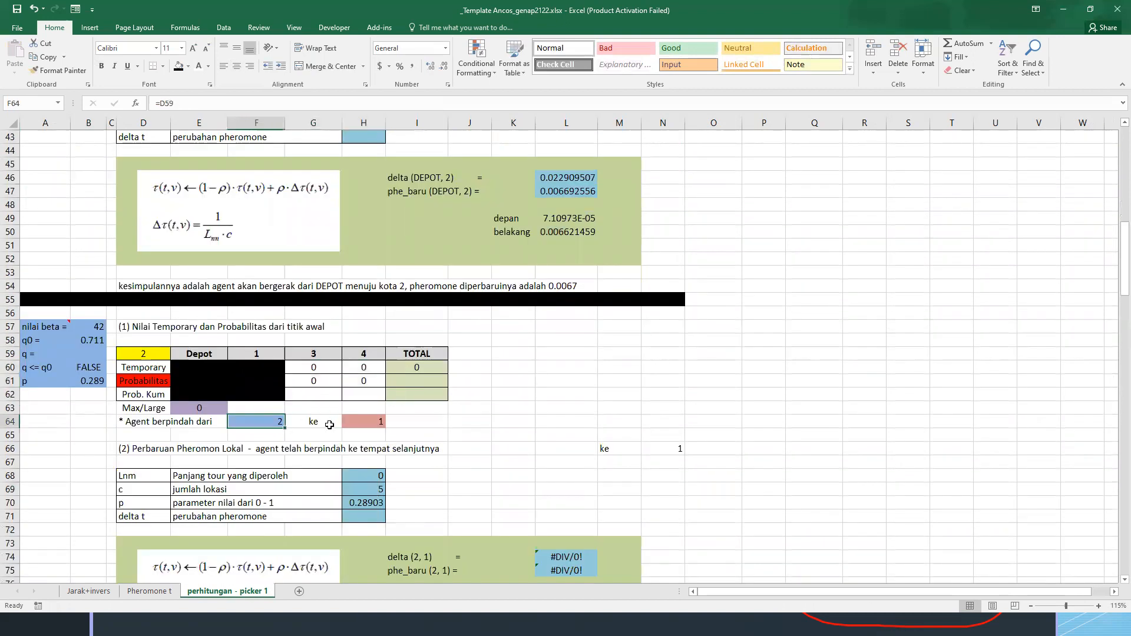
{"action": "left_click", "coordinate": [368, 424]}
{"action": "key", "text": "Delete"}
{"action": "left_click", "coordinate": [358, 500]}
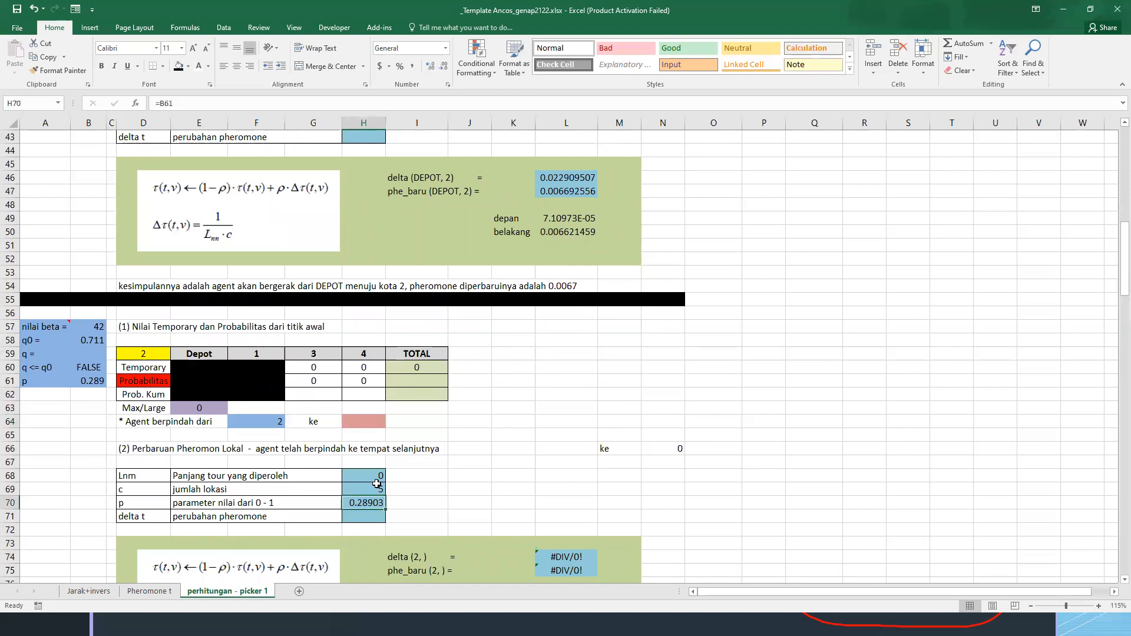
{"action": "key", "text": "Delete"}
{"action": "left_click", "coordinate": [353, 470]}
{"action": "key", "text": "Delete"}
Inspect the formulas behind the destination number in N66 and the delta result in L74
{"action": "left_click", "coordinate": [673, 451]}
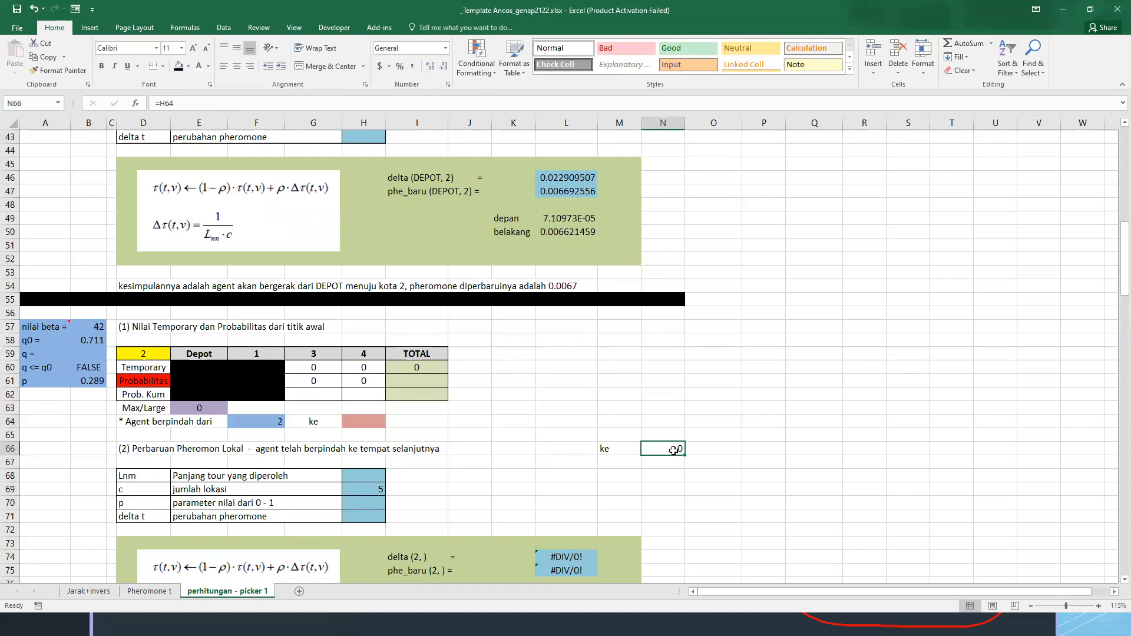
{"action": "scroll", "coordinate": [550, 477], "scroll_direction": "down", "scroll_amount": 1}
{"action": "left_click", "coordinate": [564, 512]}
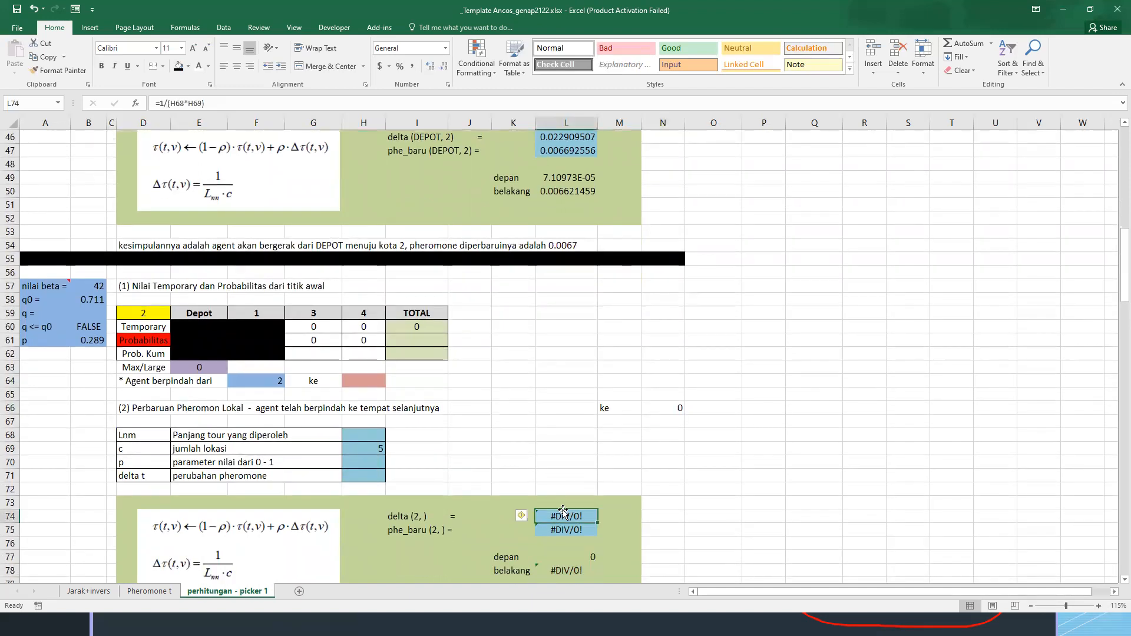
Generate the third block's q value in B59 with the RAND function
{"action": "scroll", "coordinate": [565, 505], "scroll_direction": "down", "scroll_amount": 1}
{"action": "scroll", "coordinate": [406, 395], "scroll_direction": "up", "scroll_amount": 1}
{"action": "left_click", "coordinate": [303, 327]}
{"action": "scroll", "coordinate": [312, 353], "scroll_direction": "up", "scroll_amount": 1}
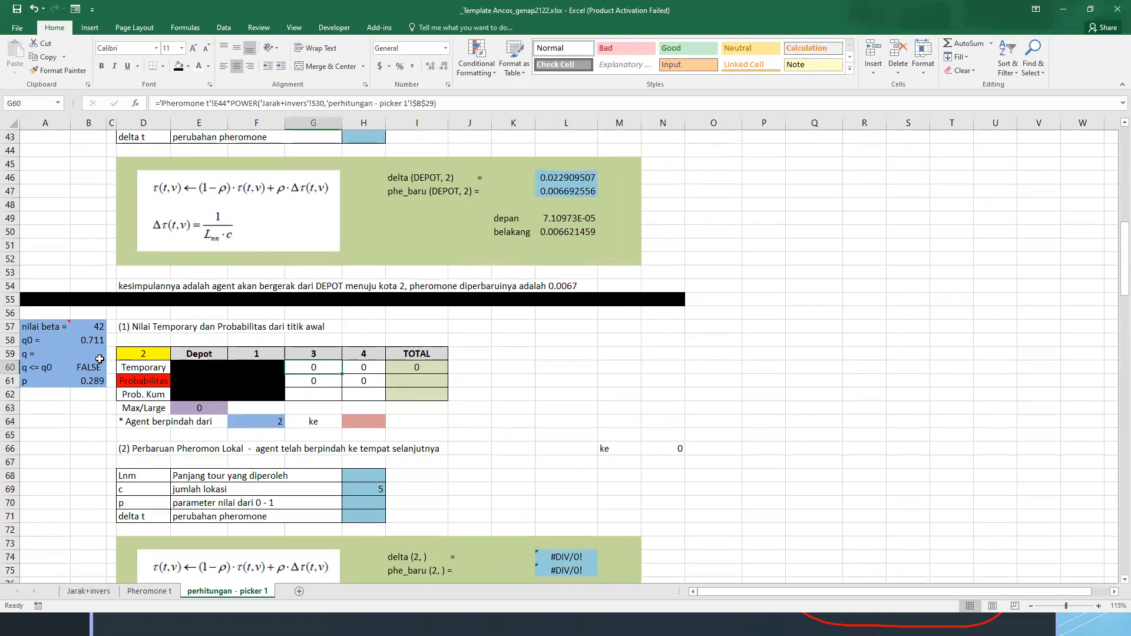
{"action": "left_click", "coordinate": [100, 356]}
{"action": "type", "text": "=RAND("}
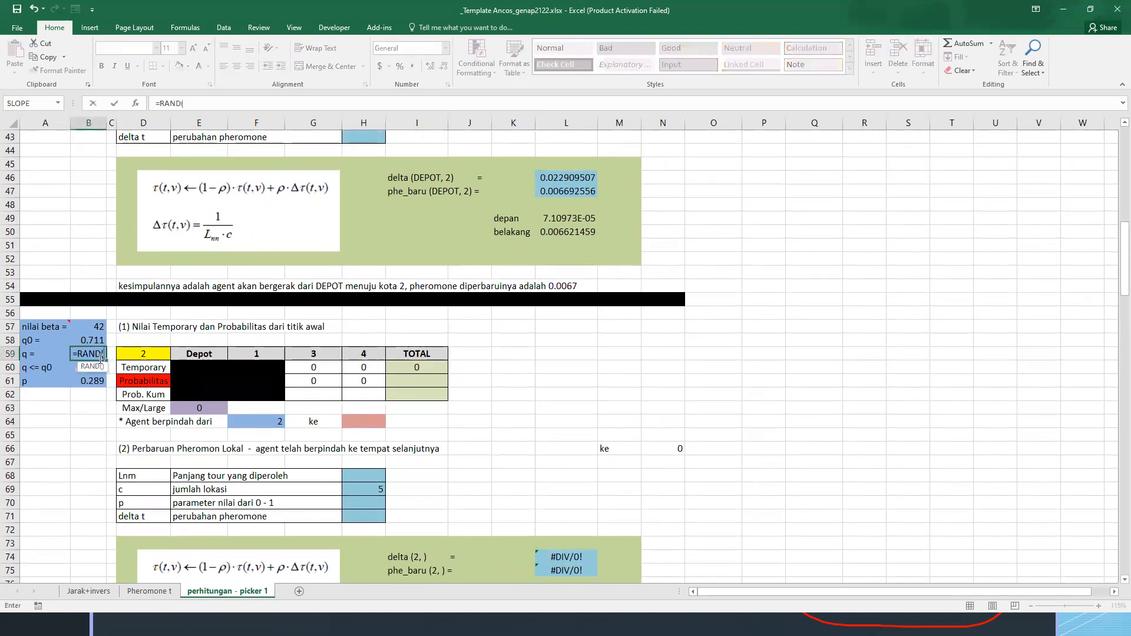
{"action": "key", "text": "Return"}
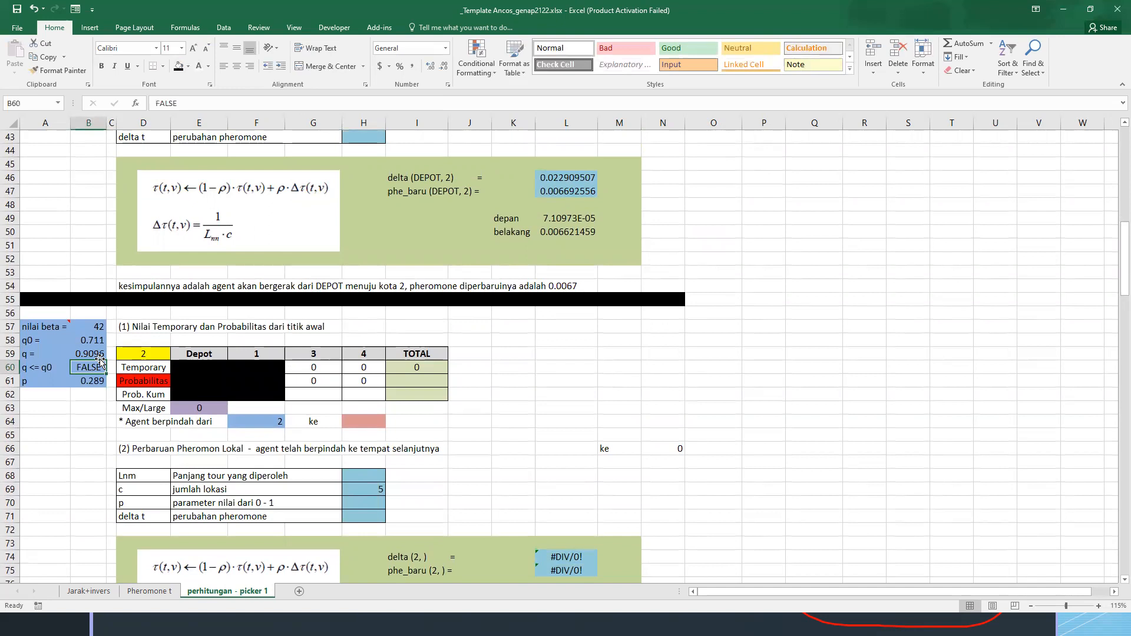
{"action": "left_click", "coordinate": [321, 369]}
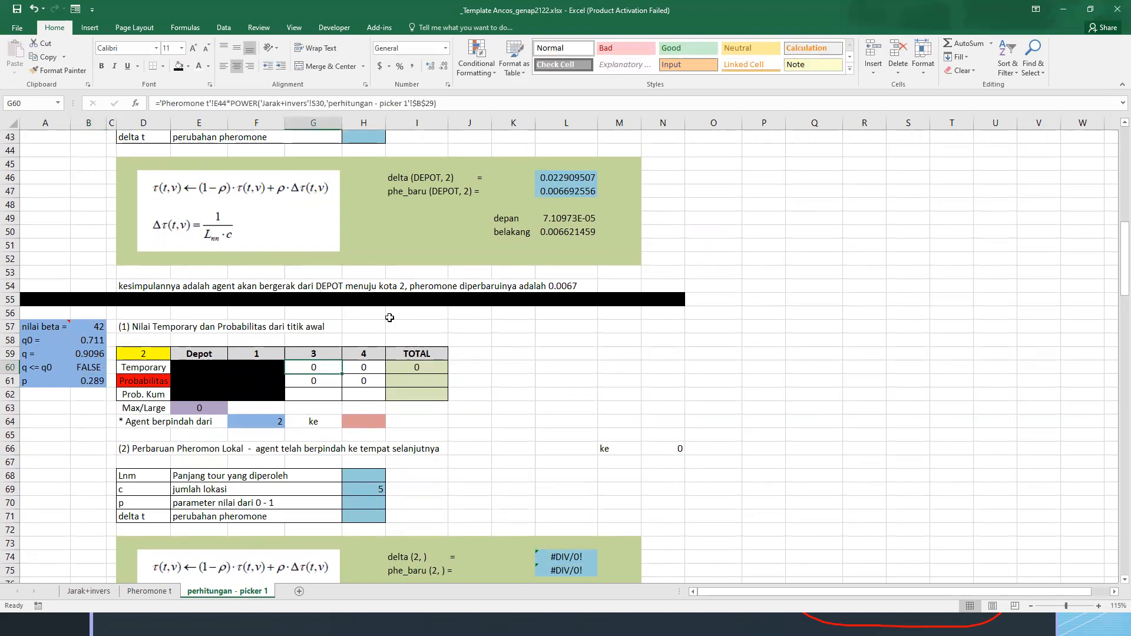
{"action": "type", "text": "="}
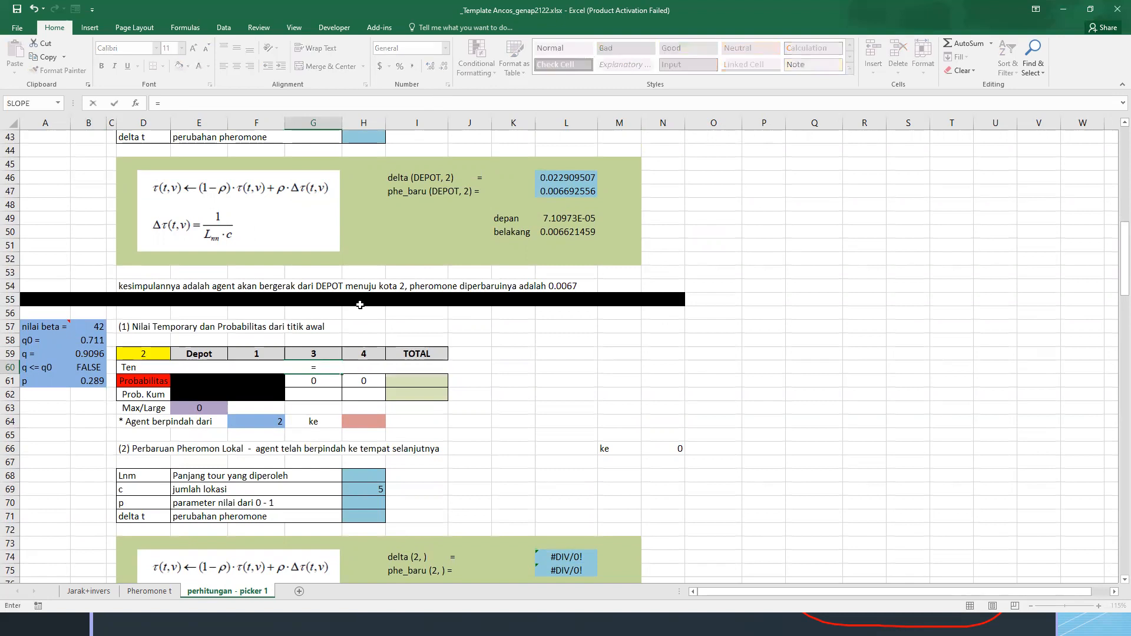
{"action": "left_click", "coordinate": [158, 592]}
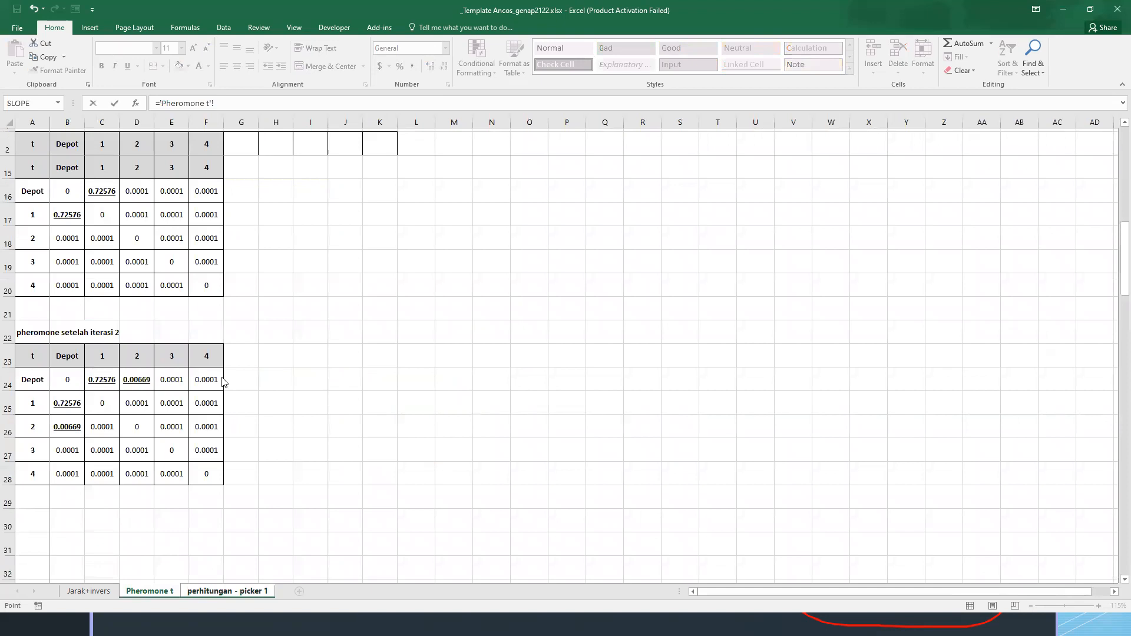
{"action": "key", "text": "Escape"}
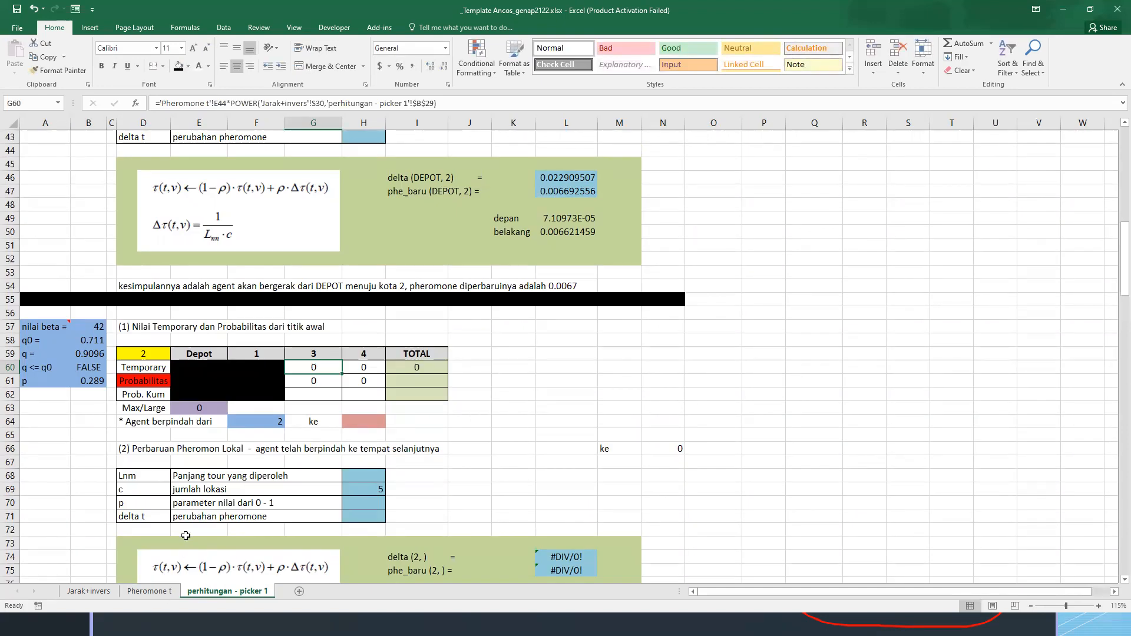
Enter G60's Temporary formula: 'Pheromone t' E26 multiplied by POWER of 'Jarak+invers' S4 and the absolute beta reference $B$57
{"action": "type", "text": "="}
{"action": "left_click", "coordinate": [149, 591]}
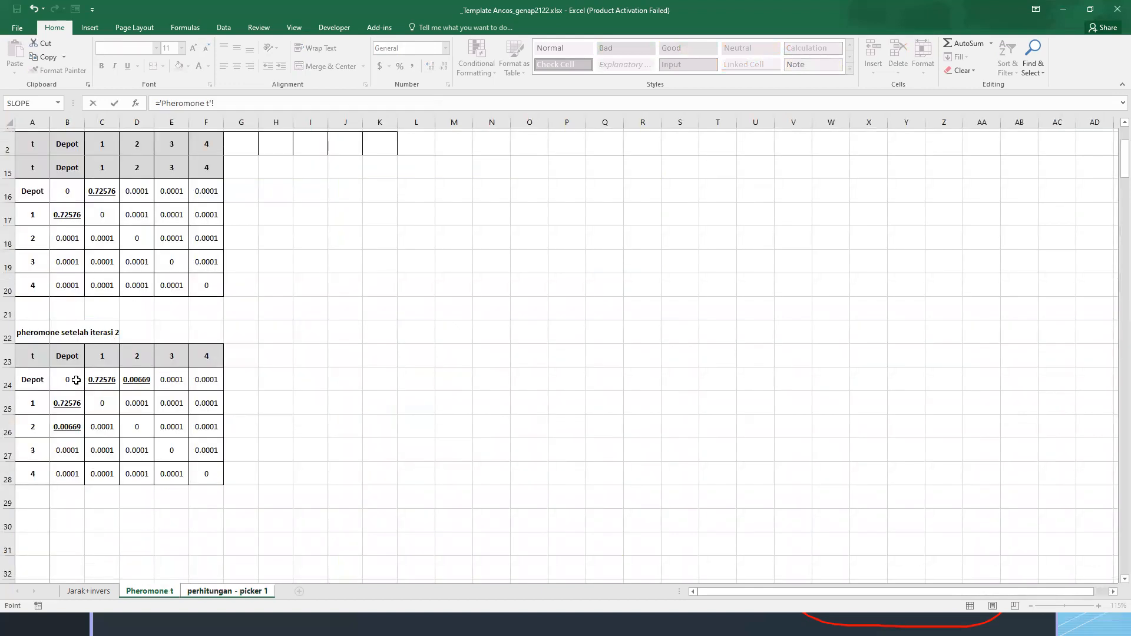
{"action": "left_click", "coordinate": [168, 424]}
{"action": "type", "text": "*POWER("}
{"action": "left_click", "coordinate": [88, 591]}
{"action": "left_click", "coordinate": [814, 224]}
{"action": "type", "text": ","}
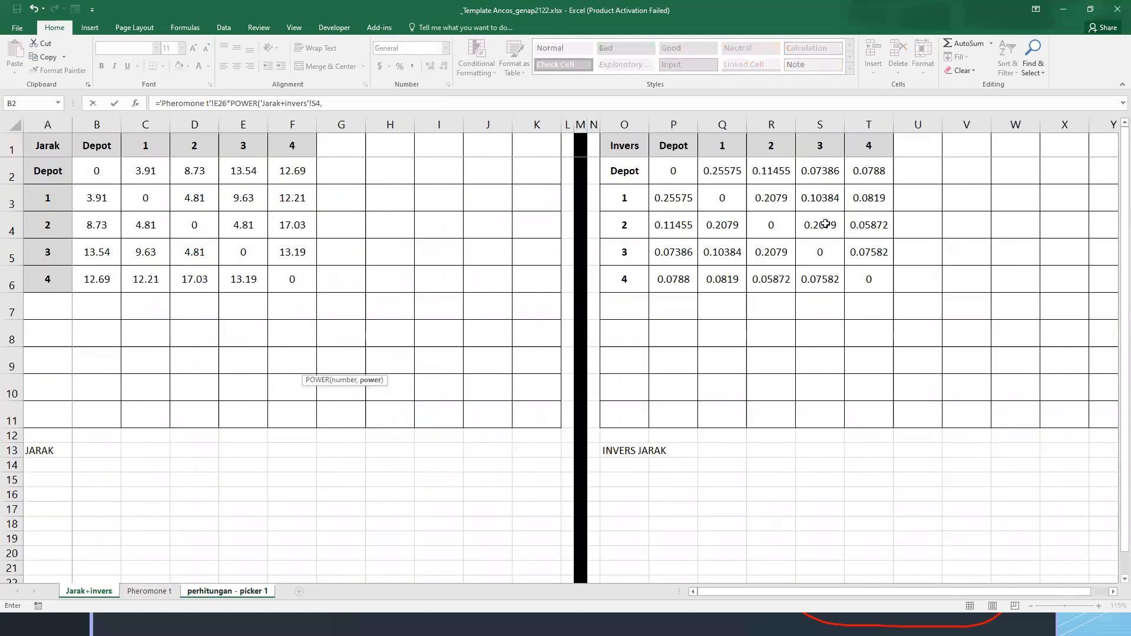
{"action": "left_click", "coordinate": [231, 592]}
{"action": "left_click", "coordinate": [94, 325]}
{"action": "key", "text": "Return"}
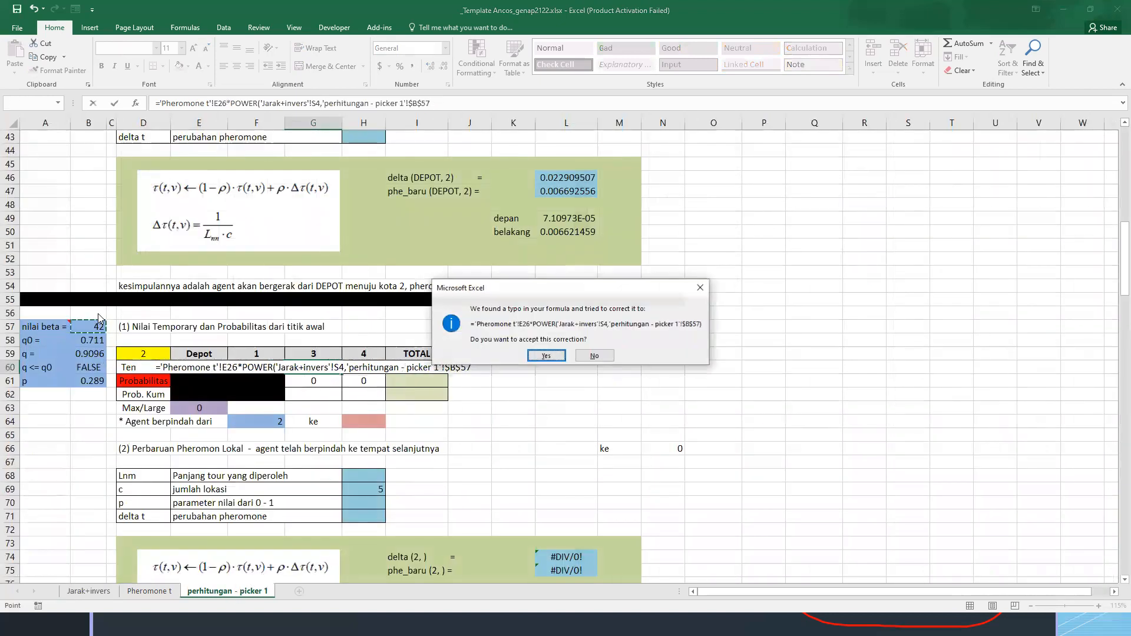
{"action": "key", "text": "Return"}
Copy the Temporary formula from G60 to H60 for location 4
{"action": "key", "text": "Up"}
{"action": "key", "text": "ctrl+c"}
{"action": "key", "text": "Right"}
{"action": "key", "text": "ctrl+v"}
Replace the Temporary total in I60 with the sum of G60:H60
{"action": "key", "text": "Right"}
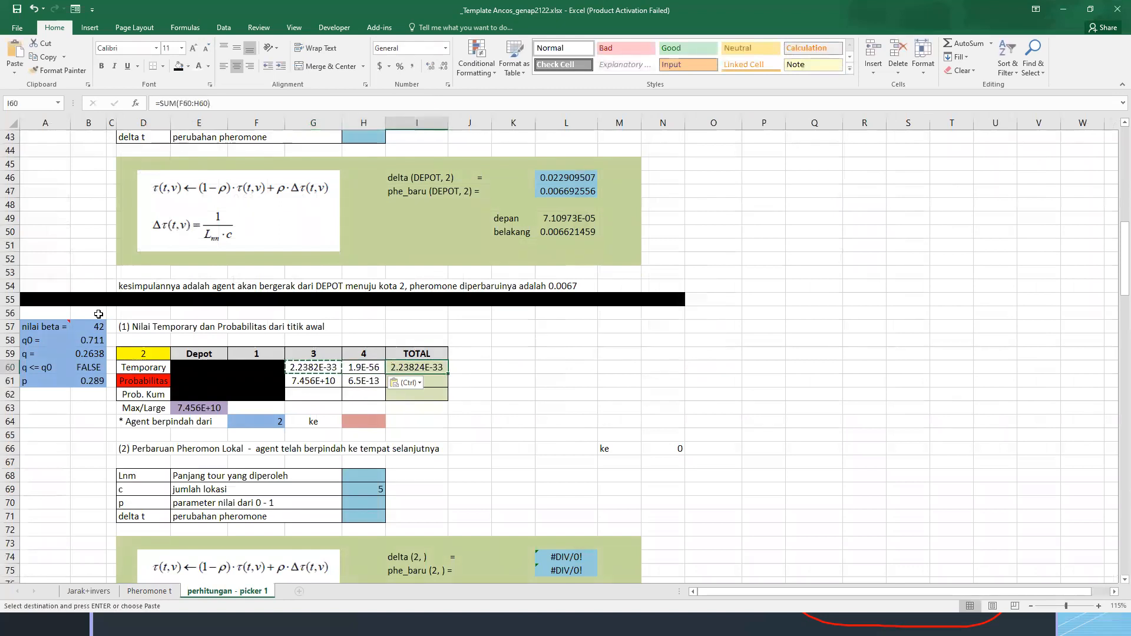
{"action": "key", "text": "F2"}
{"action": "key", "text": "ctrl+Return"}
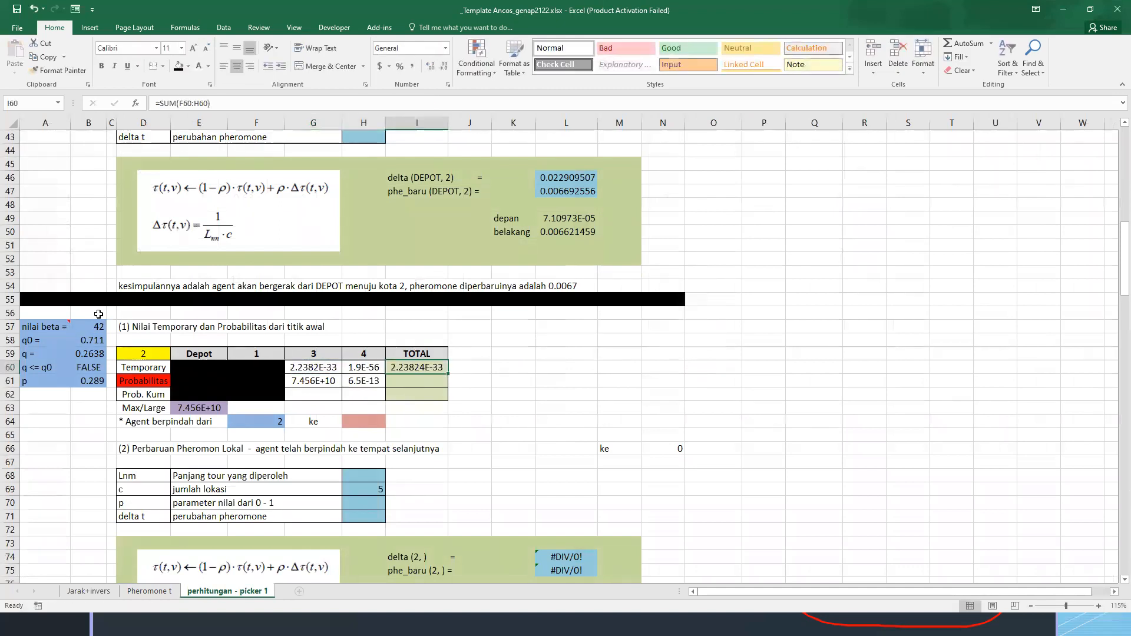
{"action": "type", "text": "=sum("}
{"action": "key", "text": "Left"}
{"action": "key", "text": "shift+Left"}
{"action": "key", "text": "Return"}
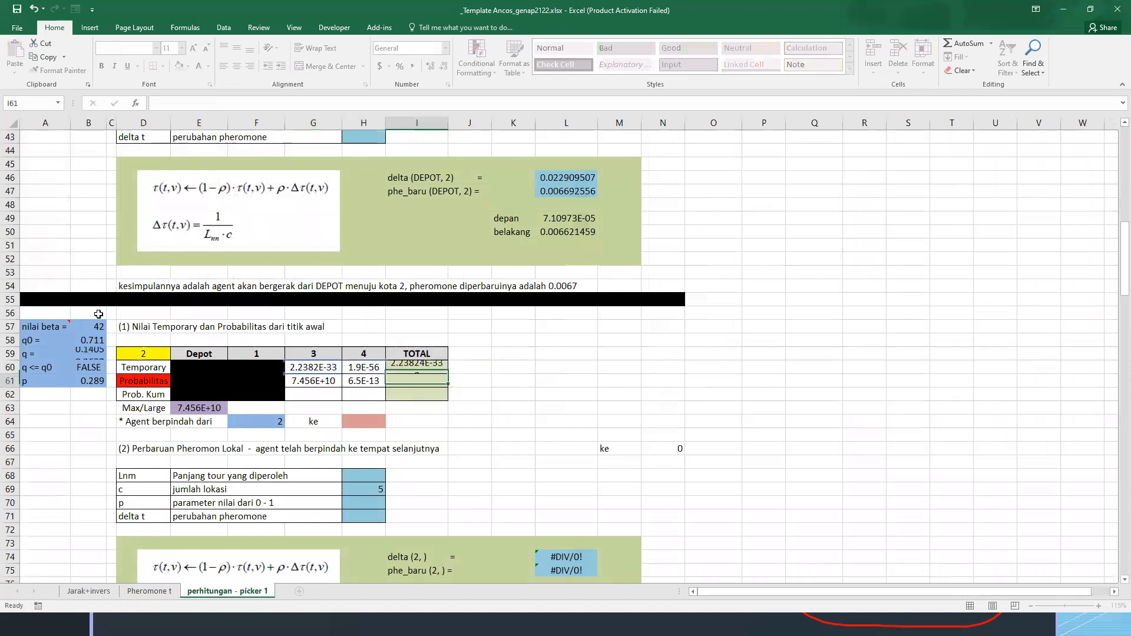
Replace the Probabilitas formula in G61 with G60 divided by the absolute total $I$60
{"action": "key", "text": "Left"}
{"action": "key", "text": "Left"}
{"action": "key", "text": "F2"}
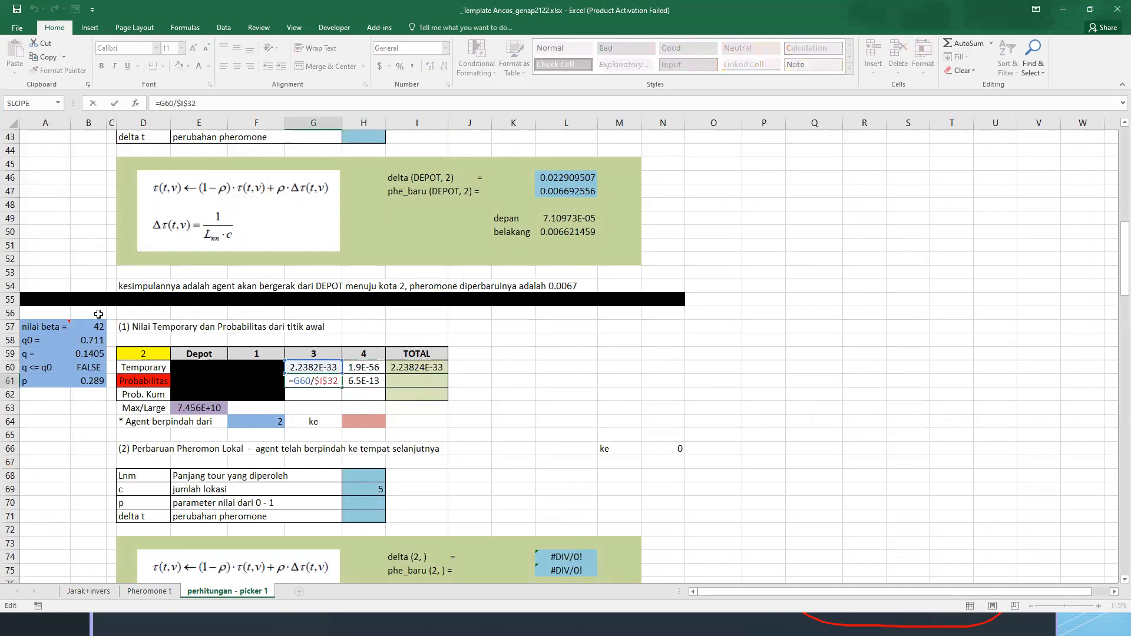
{"action": "key", "text": "ctrl+Return"}
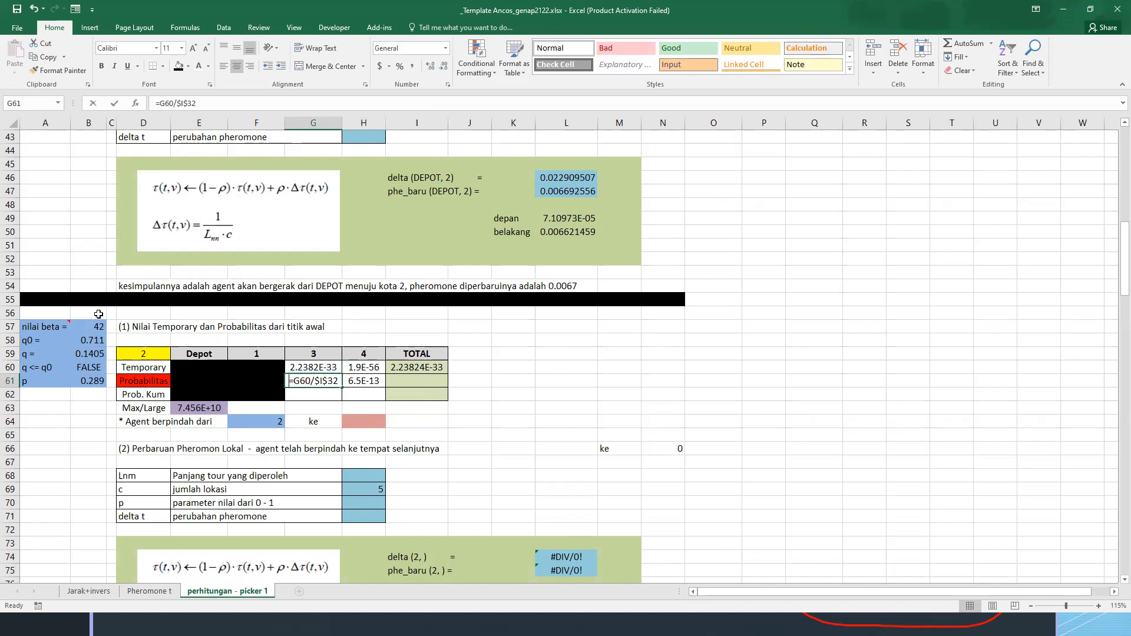
{"action": "type", "text": "="}
{"action": "key", "text": "Up"}
{"action": "type", "text": "/"}
{"action": "key", "text": "Up"}
{"action": "key", "text": "Right"}
{"action": "key", "text": "Right"}
{"action": "key", "text": "F4"}
{"action": "key", "text": "ctrl+Return"}
Copy the Probabilitas formula from G61 to H61
{"action": "key", "text": "ctrl+c"}
{"action": "key", "text": "Right"}
{"action": "key", "text": "ctrl+v"}
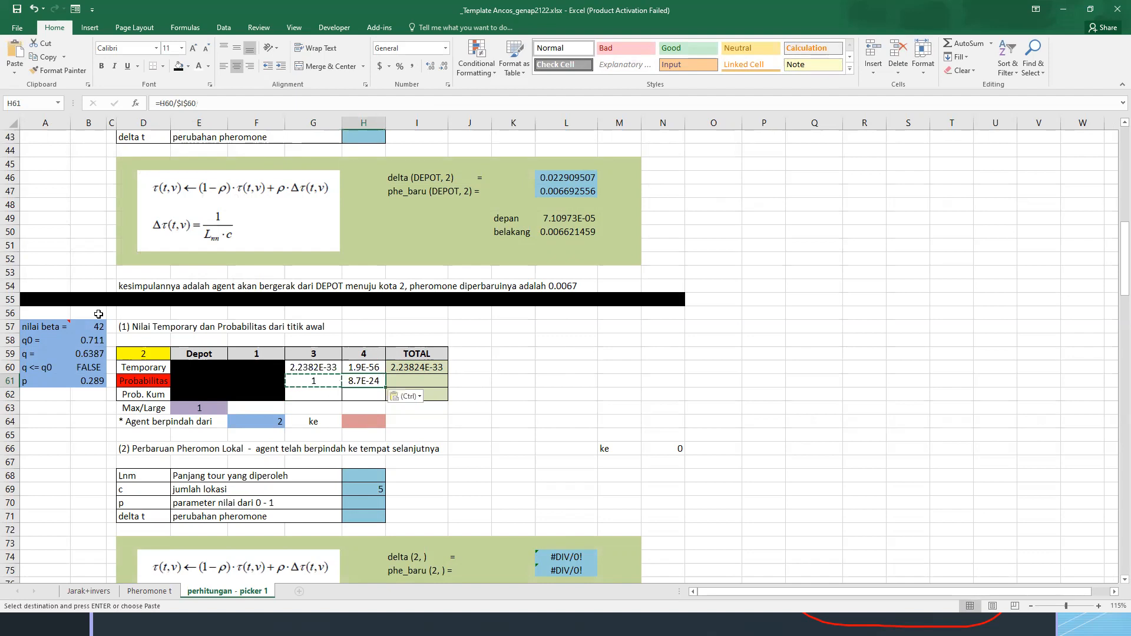
{"action": "key", "text": "Escape"}
Review the total formula in I60 and the probability formula in G61
{"action": "key", "text": "Up"}
{"action": "key", "text": "Right"}
{"action": "key", "text": "F2"}
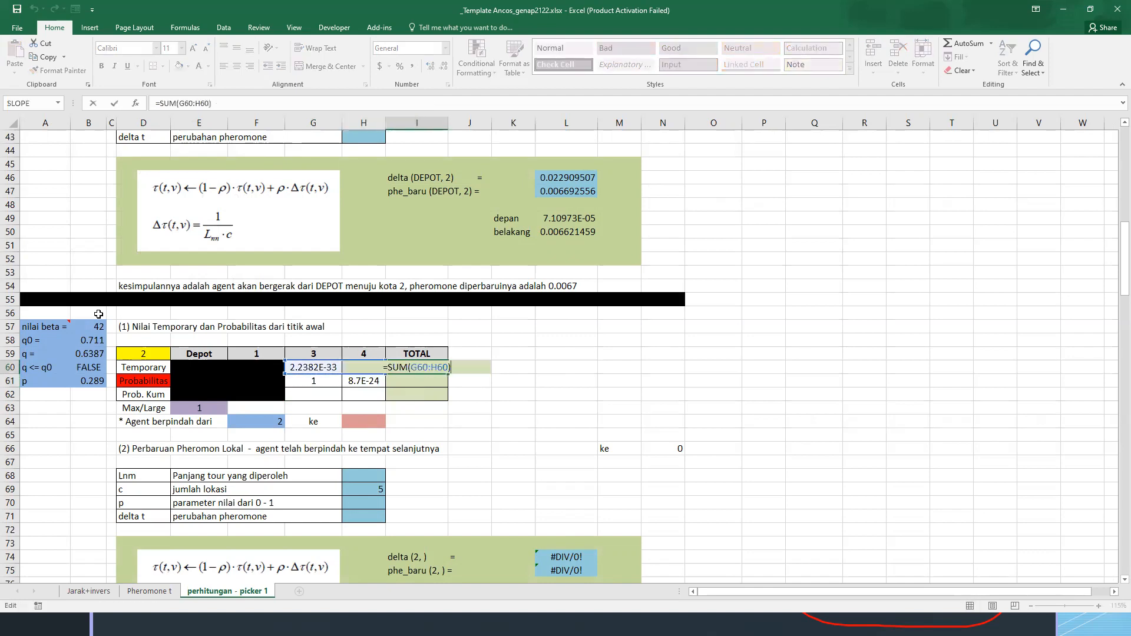
{"action": "key", "text": "ctrl+Return"}
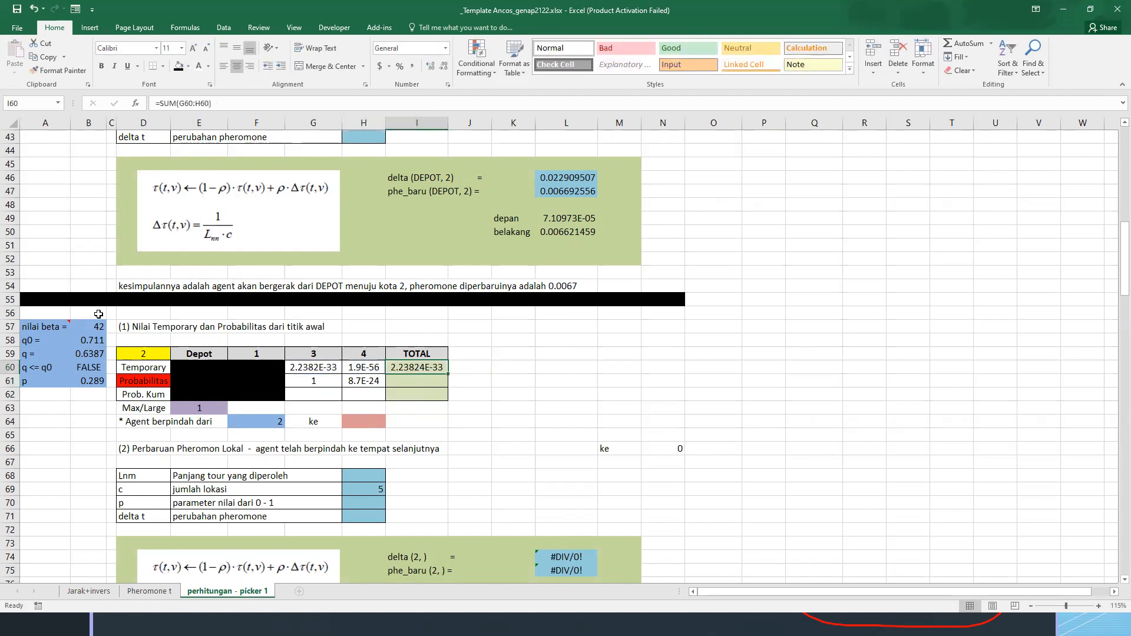
{"action": "key", "text": "Down"}
{"action": "key", "text": "Left"}
{"action": "key", "text": "Left"}
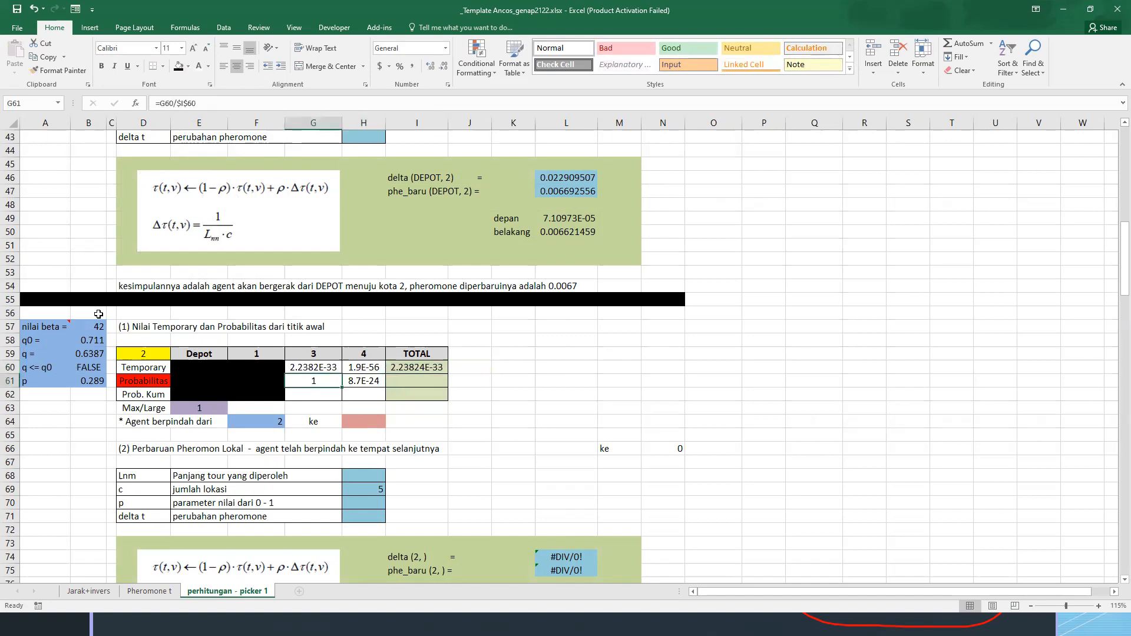
{"action": "key", "text": "Down"}
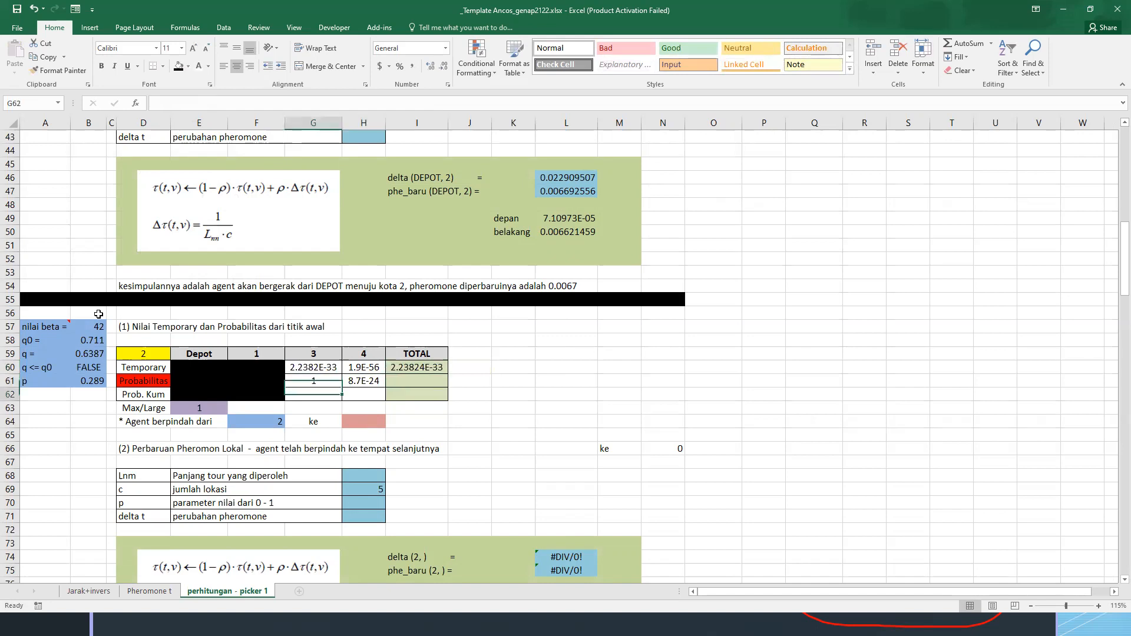
Set the agent's next destination in H64 to 3
{"action": "key", "text": "Left"}
{"action": "key", "text": "Down"}
{"action": "key", "text": "Down"}
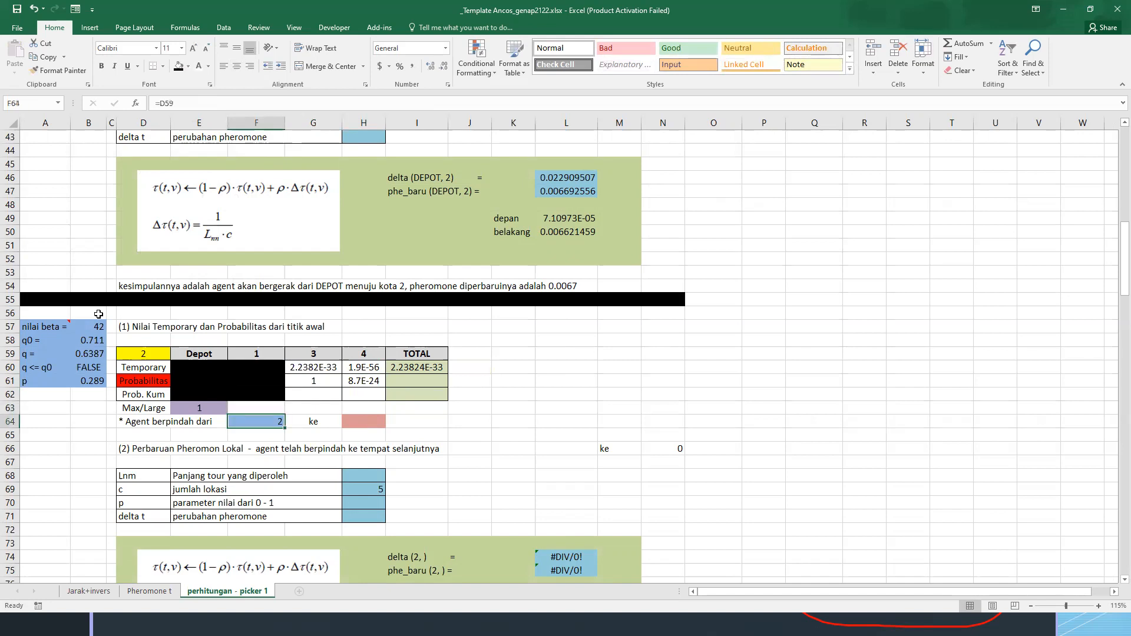
{"action": "key", "text": "Right"}
{"action": "key", "text": "Right"}
{"action": "type", "text": "3"}
{"action": "key", "text": "Return"}
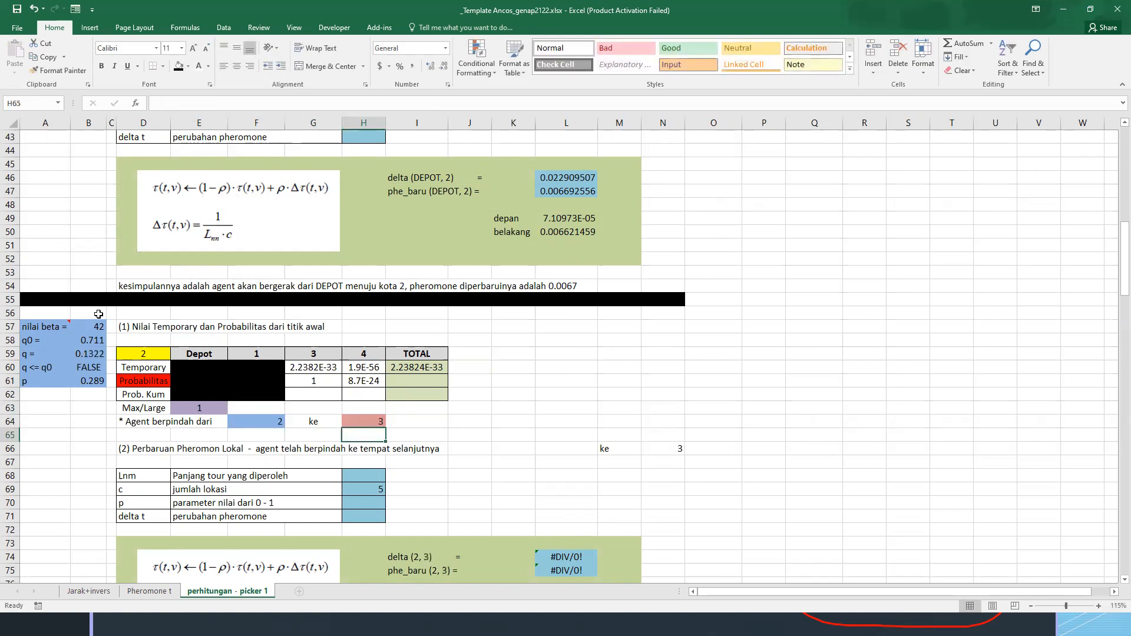
Fill the Temporary value in G60 for location 3 with orange
{"action": "left_click", "coordinate": [355, 394]}
{"action": "left_click", "coordinate": [359, 366]}
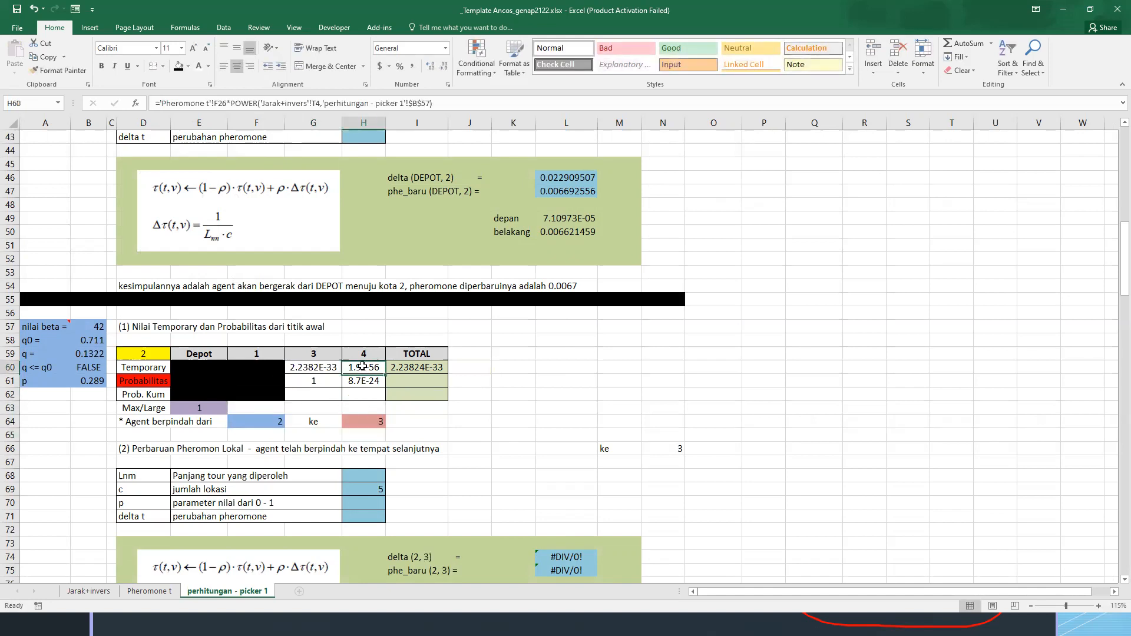
{"action": "left_click", "coordinate": [323, 369]}
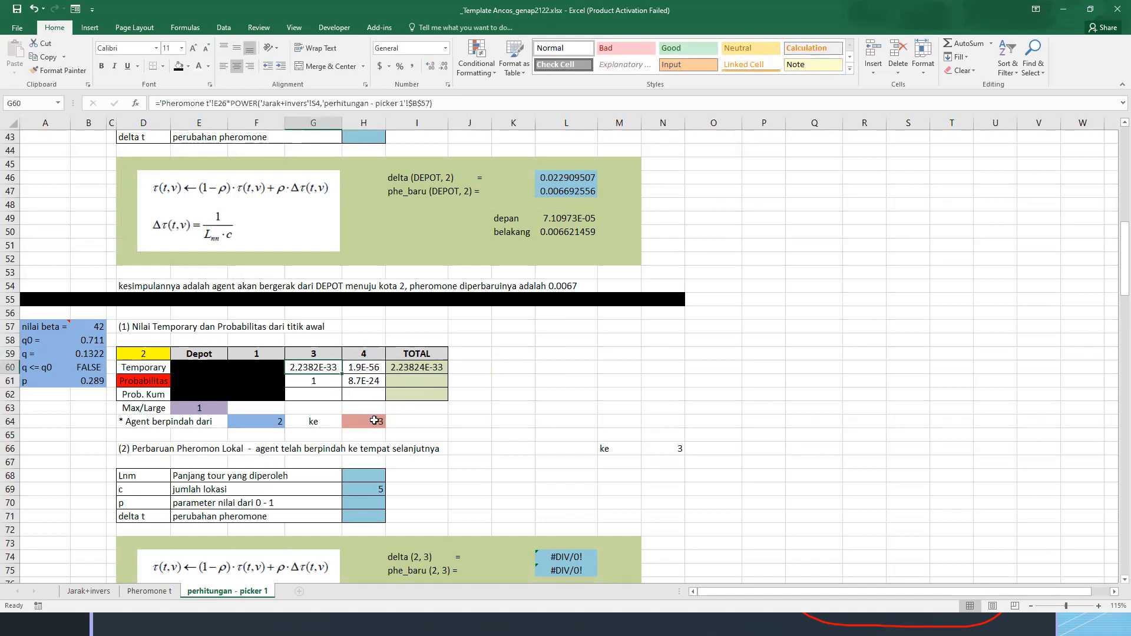
{"action": "left_click", "coordinate": [371, 420]}
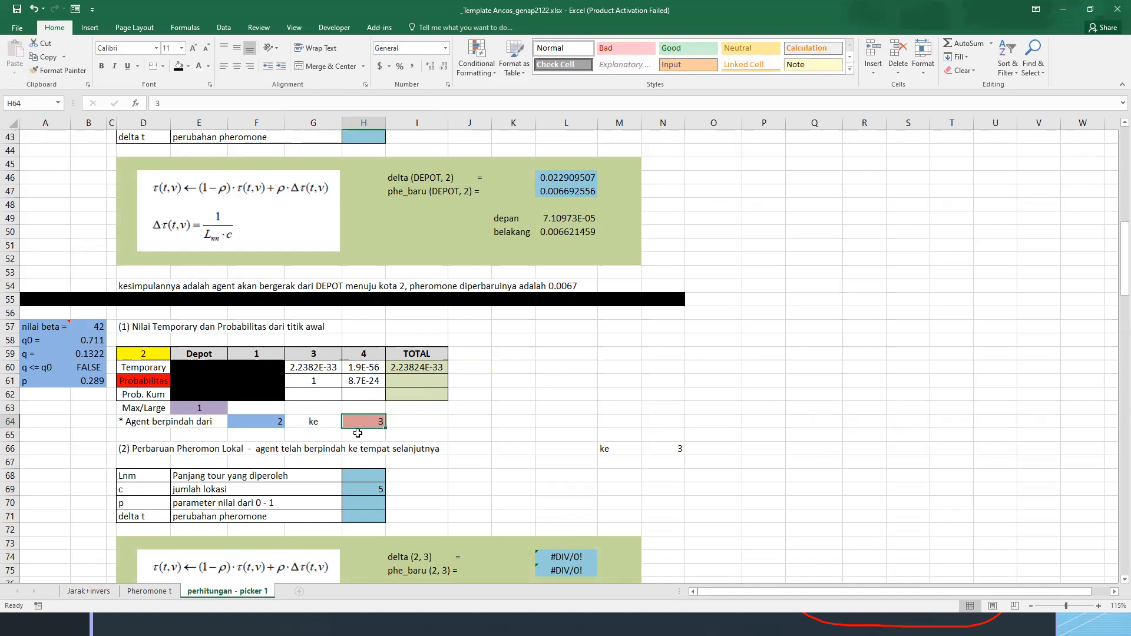
{"action": "left_click", "coordinate": [322, 365]}
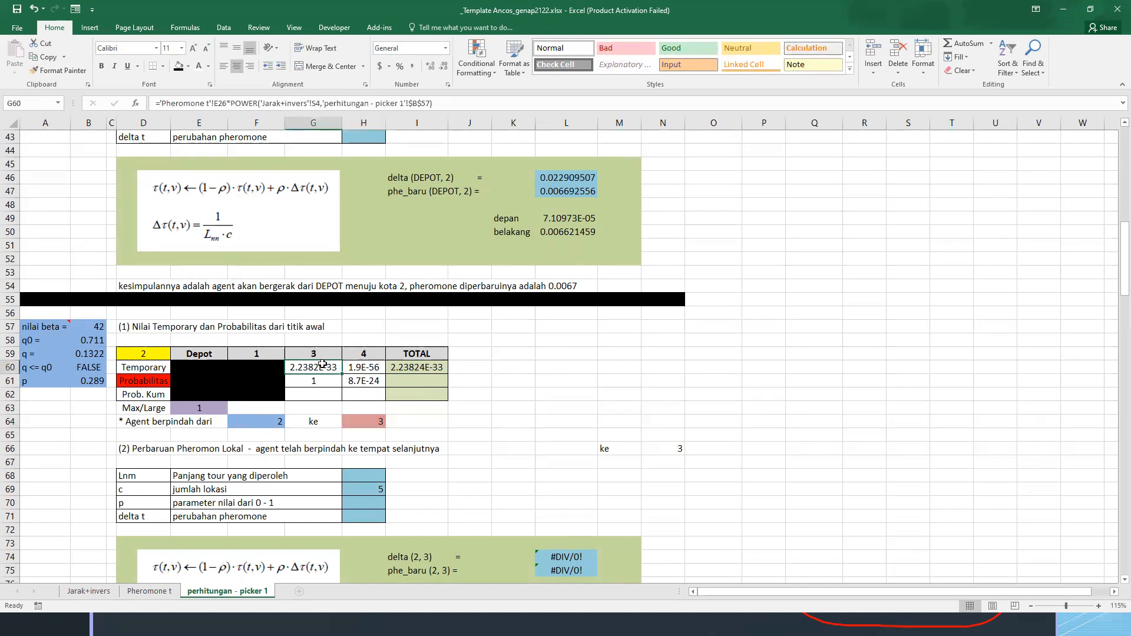
{"action": "left_click", "coordinate": [196, 69]}
{"action": "left_click", "coordinate": [209, 66]}
{"action": "left_click", "coordinate": [203, 81]}
{"action": "left_click", "coordinate": [187, 66]}
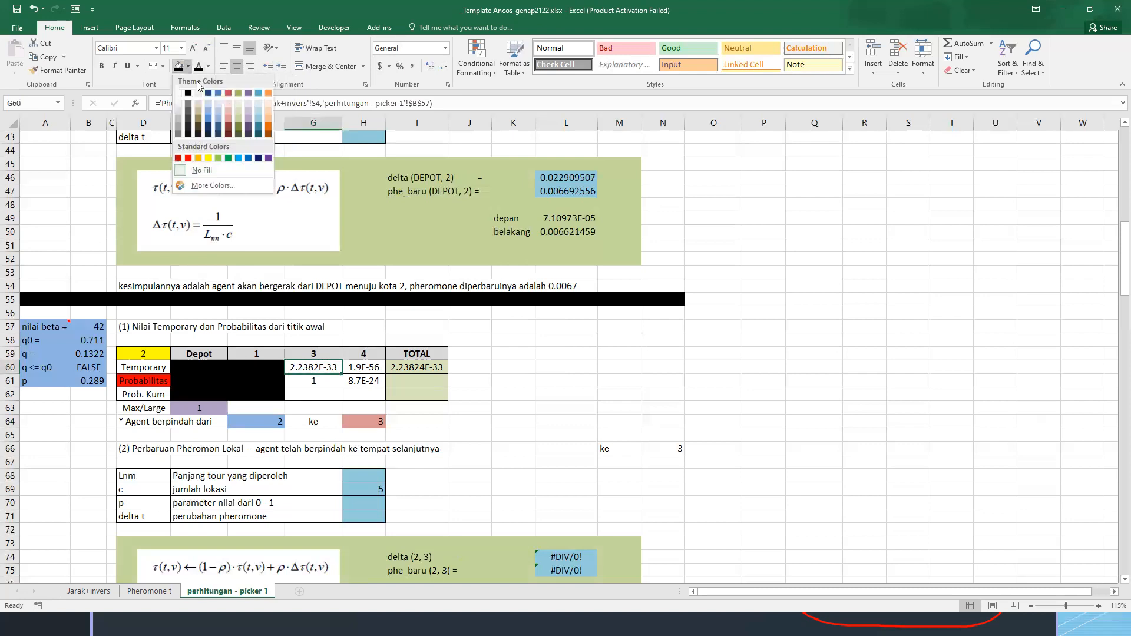
{"action": "left_click", "coordinate": [268, 110]}
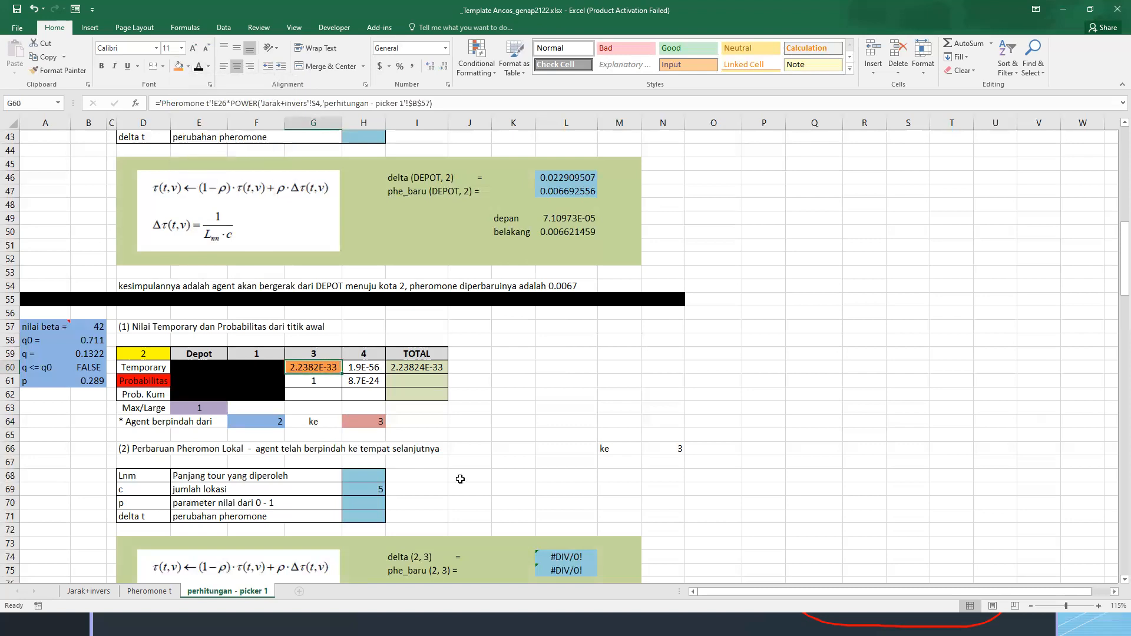
Link the Lnm tour length in H68 to the 2-to-3 distance in E4 of the Jarak+invers sheet
{"action": "left_click", "coordinate": [497, 487]}
{"action": "left_click", "coordinate": [657, 452]}
{"action": "left_click", "coordinate": [380, 477]}
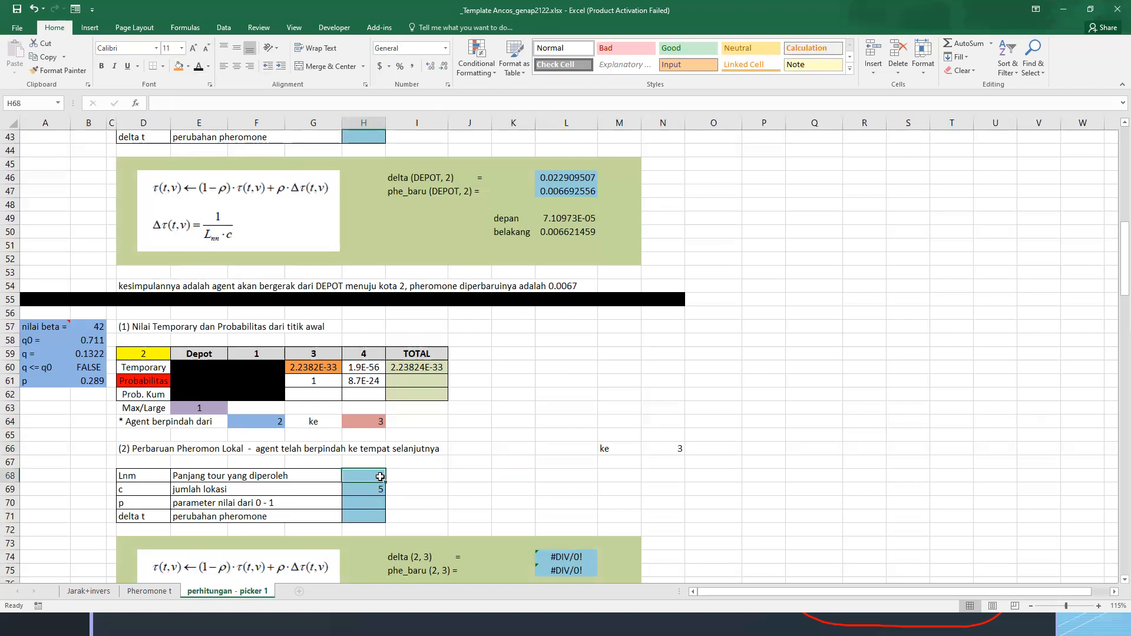
{"action": "type", "text": "="}
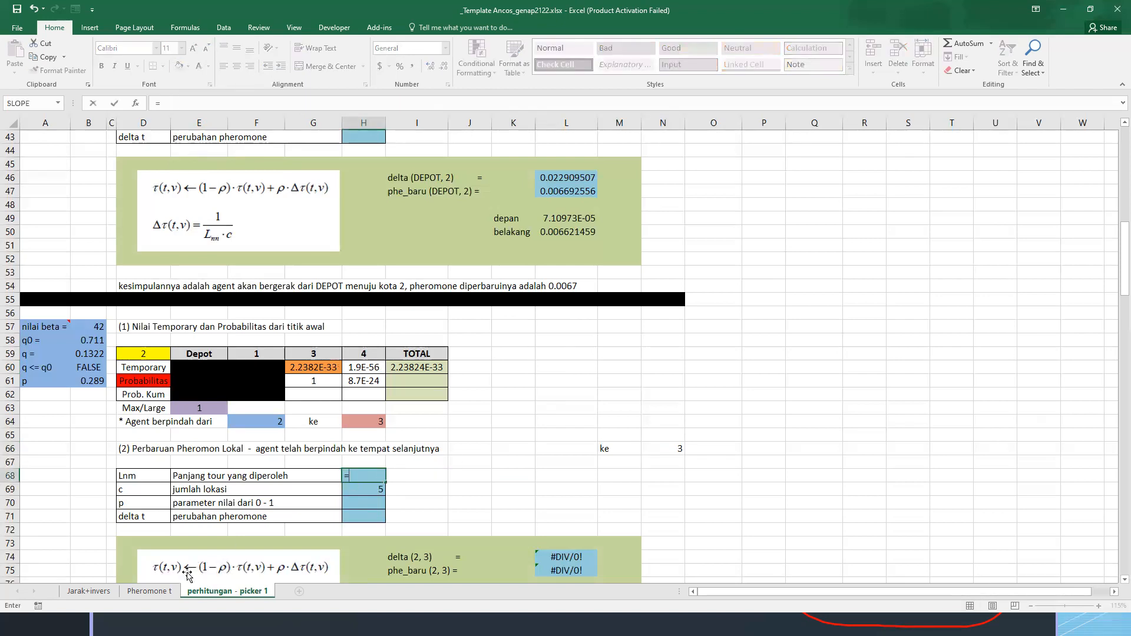
{"action": "left_click", "coordinate": [88, 591]}
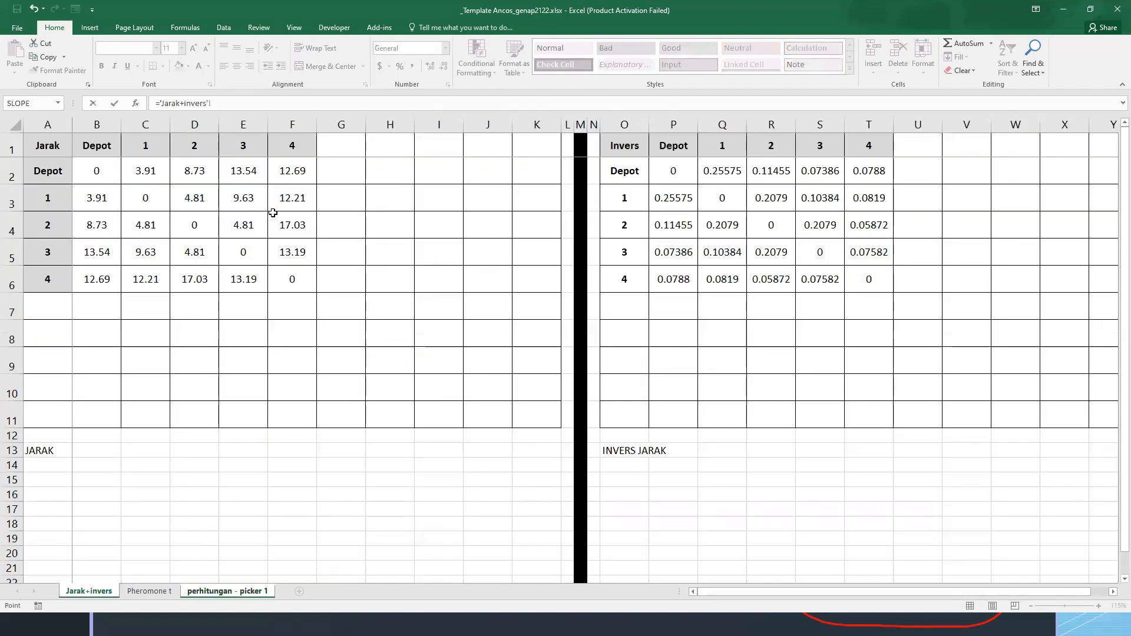
{"action": "left_click", "coordinate": [240, 227]}
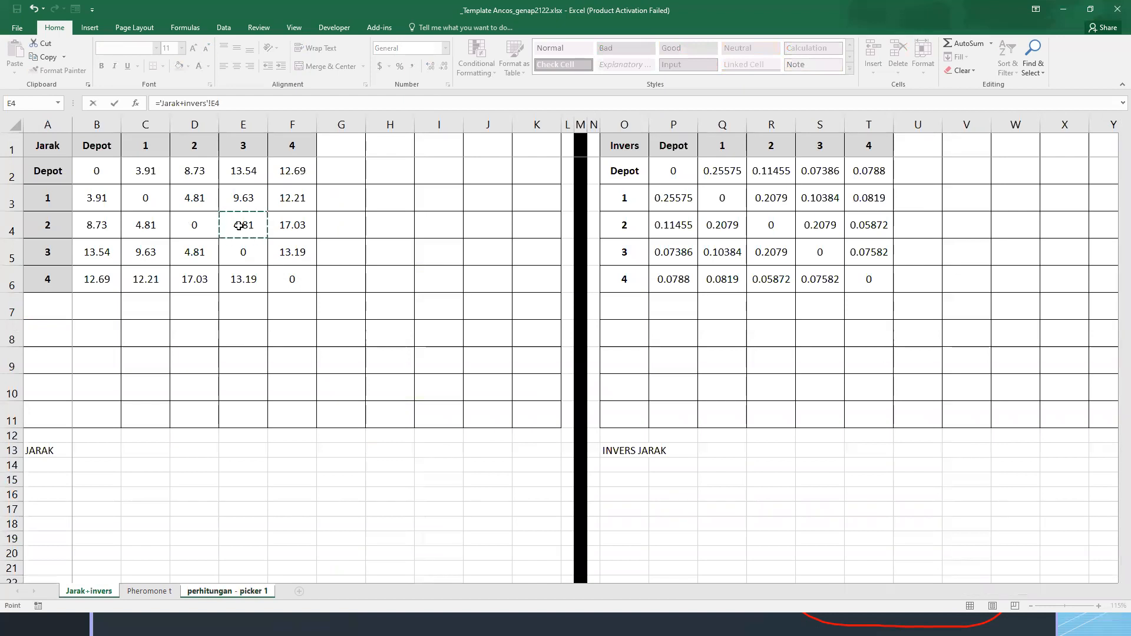
{"action": "key", "text": "Return"}
Link the pheromone parameter p in H70 to the p value in B61
{"action": "left_click", "coordinate": [367, 502]}
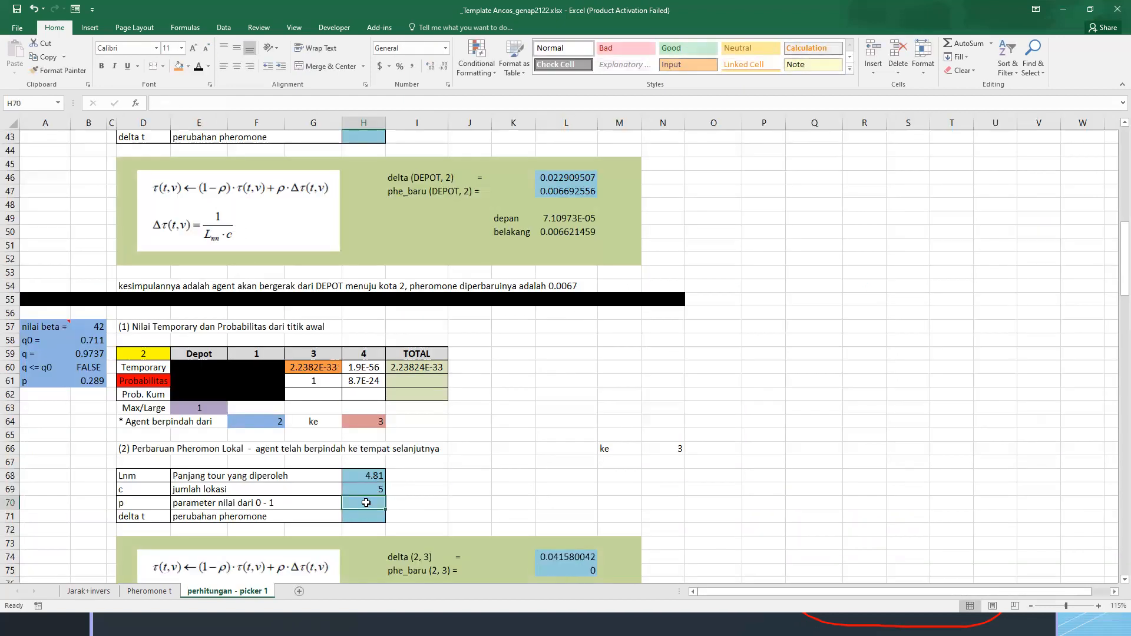
{"action": "type", "text": "="}
{"action": "left_click", "coordinate": [103, 386]}
{"action": "key", "text": "Return"}
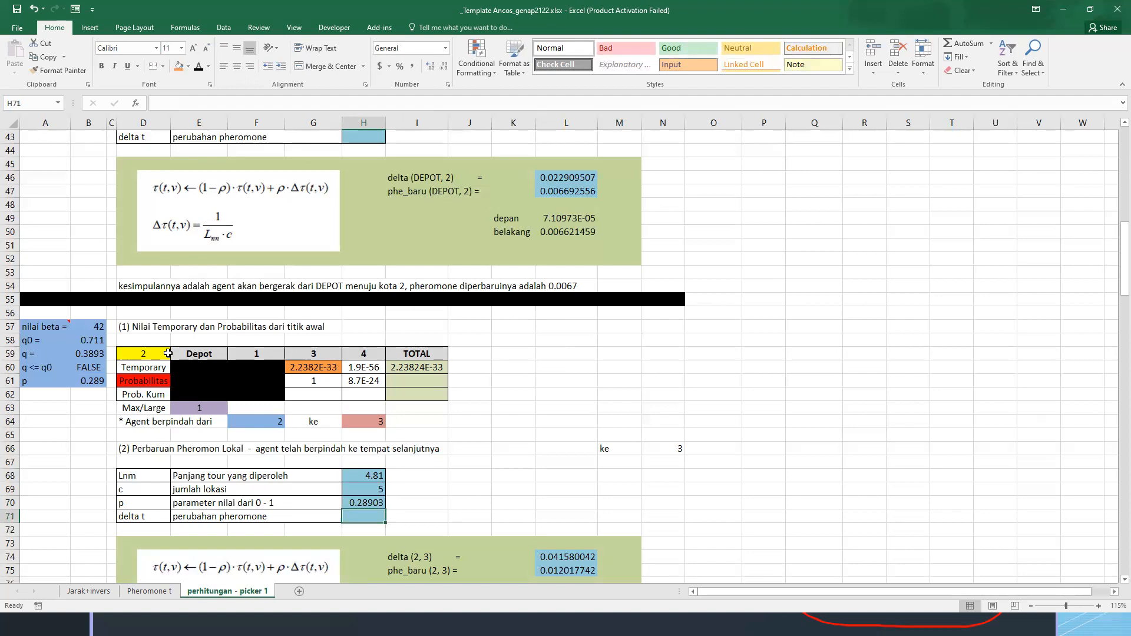
Check the delta (2, 3) formula in L74 and set depan in L77 to (1-H70) times E26 of the Pheromone t sheet
{"action": "scroll", "coordinate": [599, 456], "scroll_direction": "down", "scroll_amount": 1}
{"action": "left_click", "coordinate": [563, 514]}
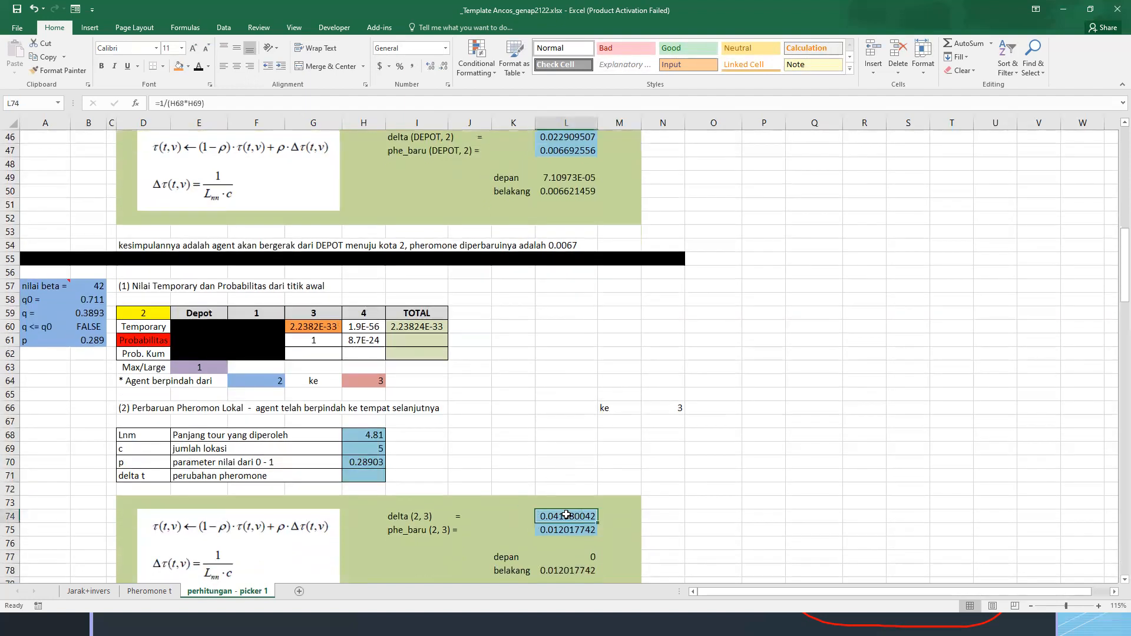
{"action": "key", "text": "F2"}
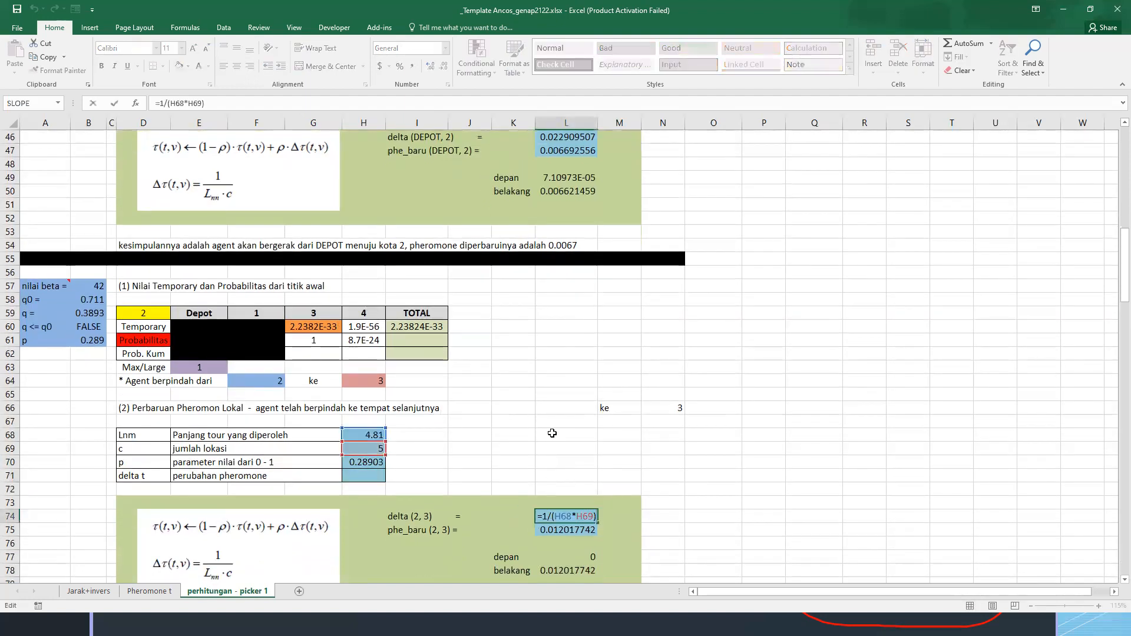
{"action": "key", "text": "Return"}
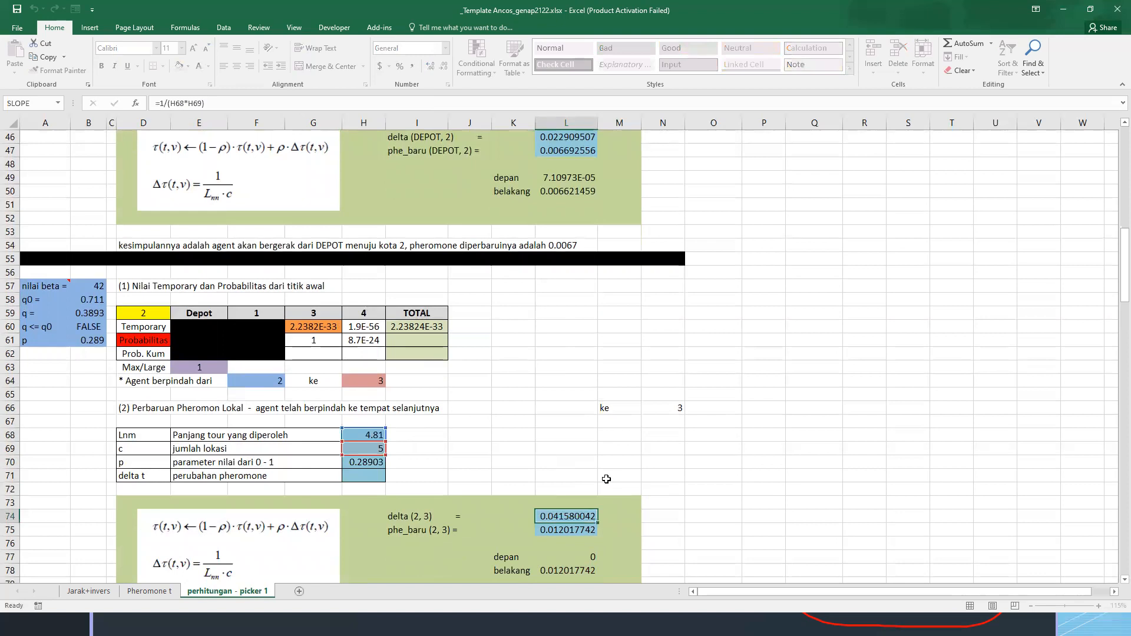
{"action": "scroll", "coordinate": [606, 479], "scroll_direction": "down", "scroll_amount": 1}
{"action": "left_click", "coordinate": [578, 517]}
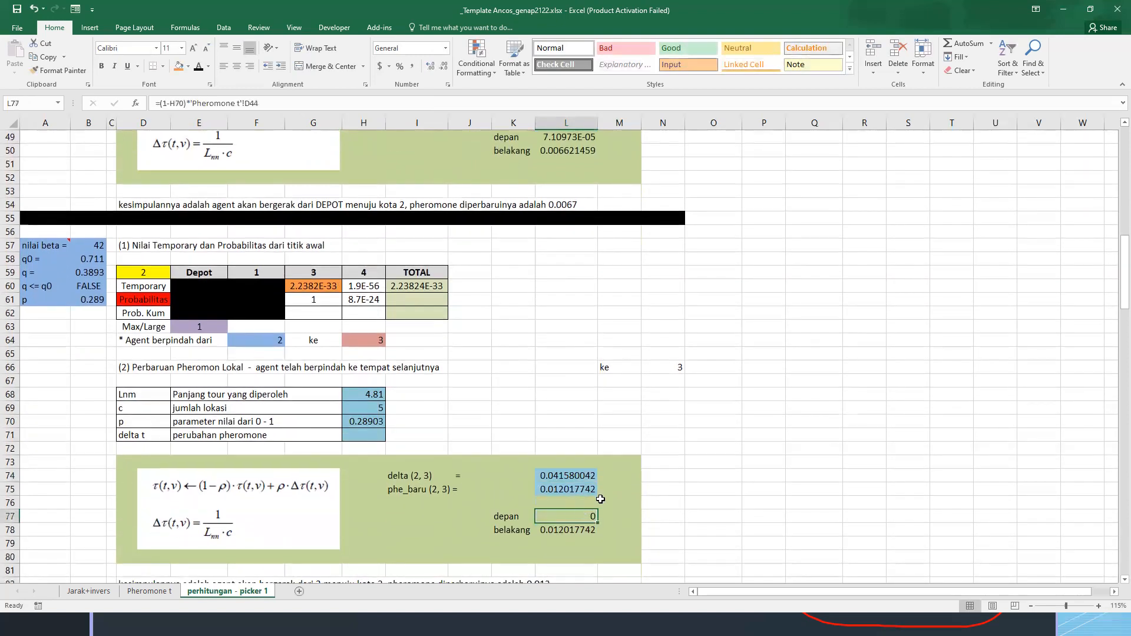
{"action": "type", "text": "=(1"}
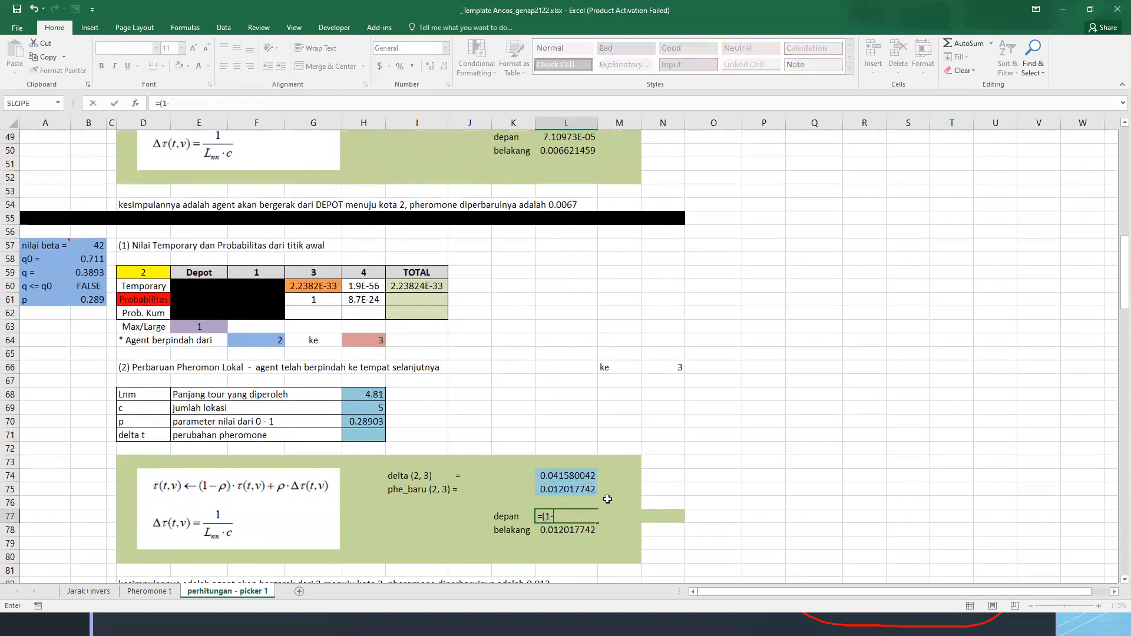
{"action": "type", "text": "-"}
{"action": "left_click", "coordinate": [355, 422]}
{"action": "type", "text": ")*"}
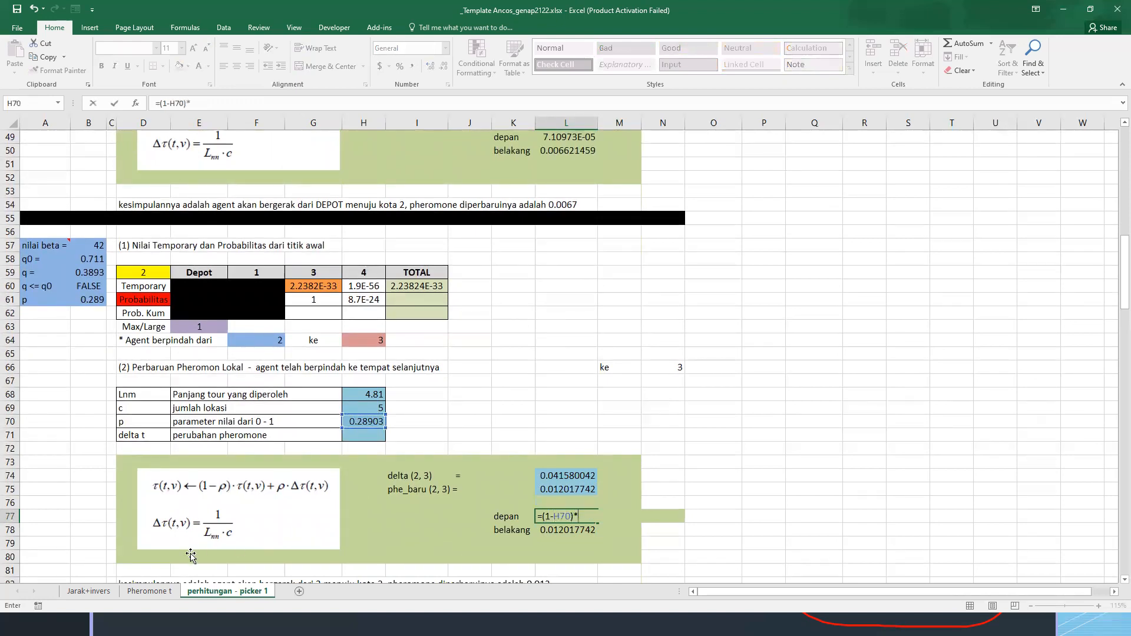
{"action": "left_click", "coordinate": [153, 591]}
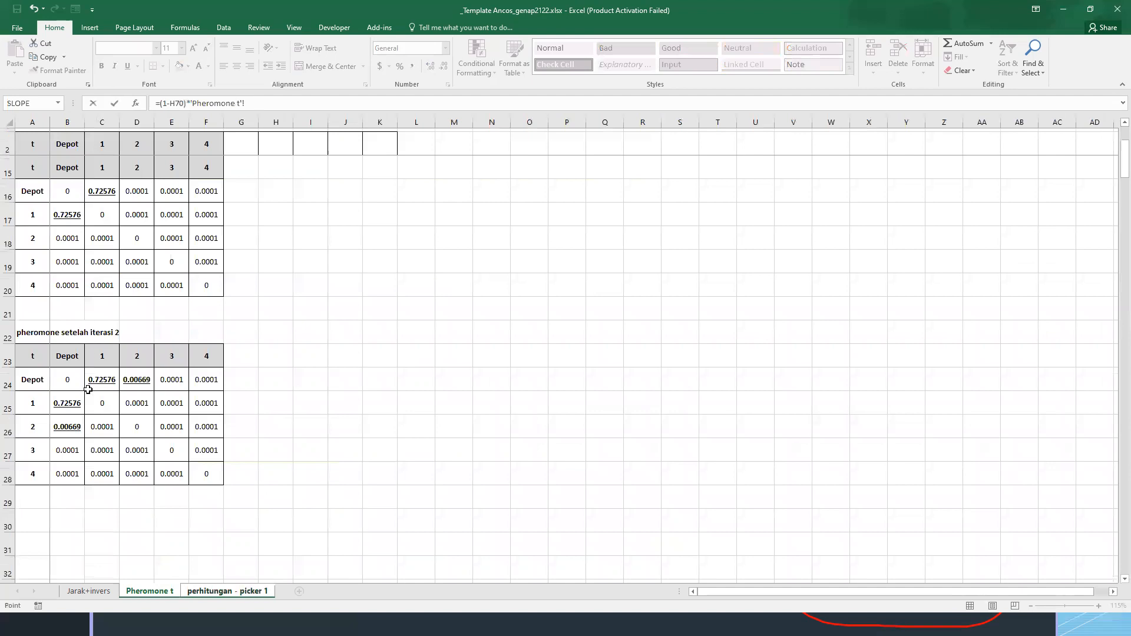
{"action": "left_click", "coordinate": [174, 427]}
{"action": "key", "text": "Return"}
Set belakang in L78 to =H70*L74 and check the phe_baru (2, 3) formula in L75
{"action": "type", "text": "="}
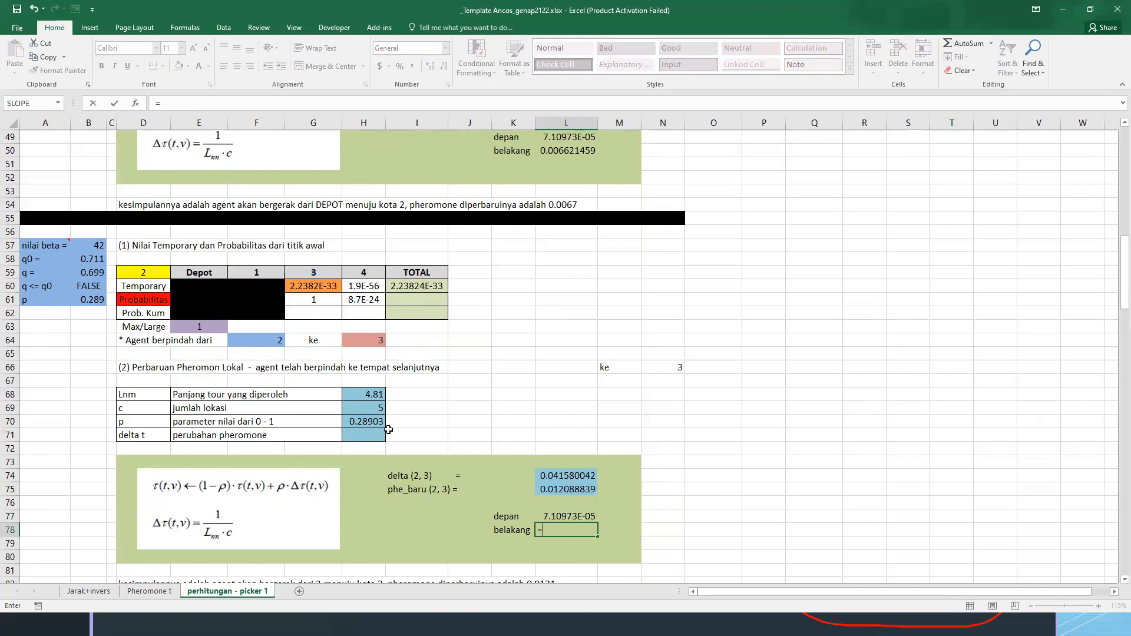
{"action": "type", "text": "H70*L74"}
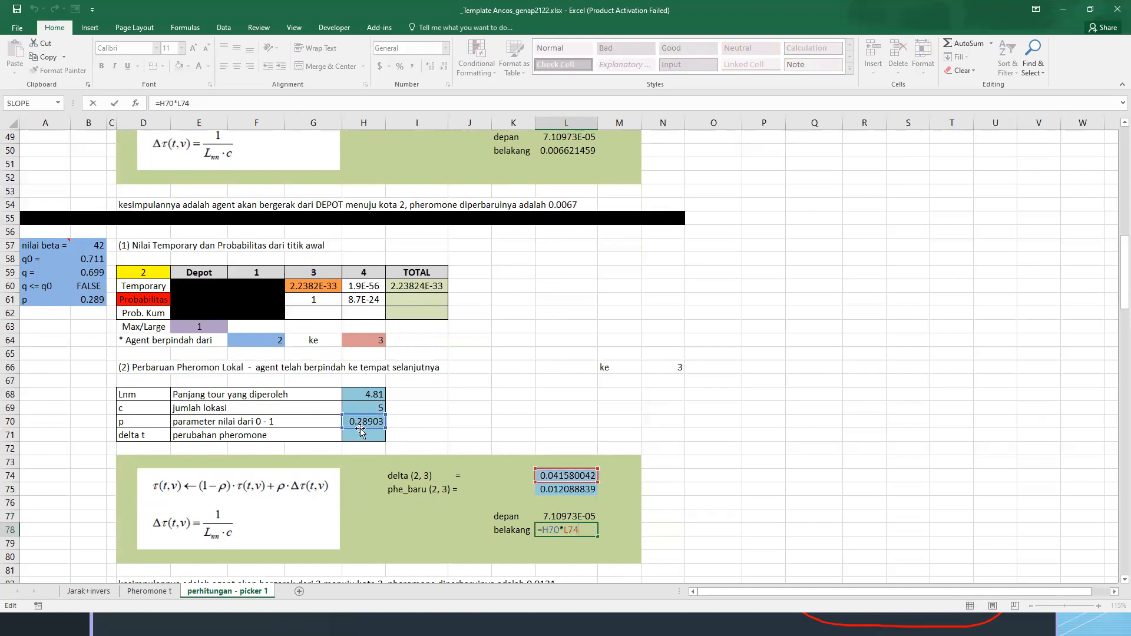
{"action": "key", "text": "ctrl+Return"}
{"action": "left_click", "coordinate": [569, 491]}
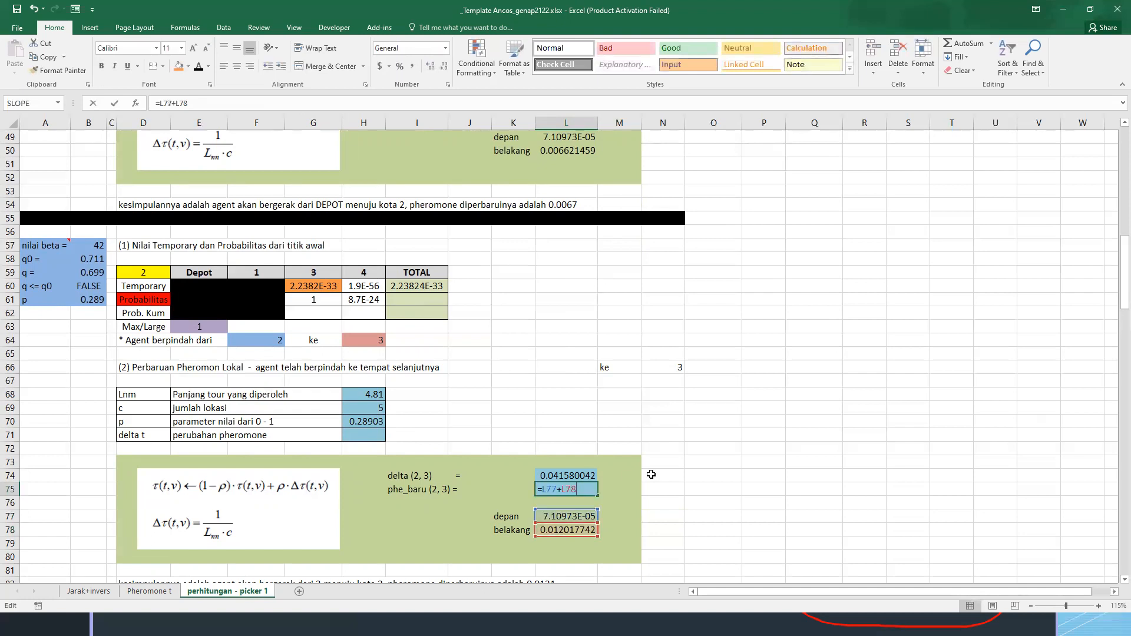
{"action": "scroll", "coordinate": [636, 501], "scroll_direction": "down", "scroll_amount": 1}
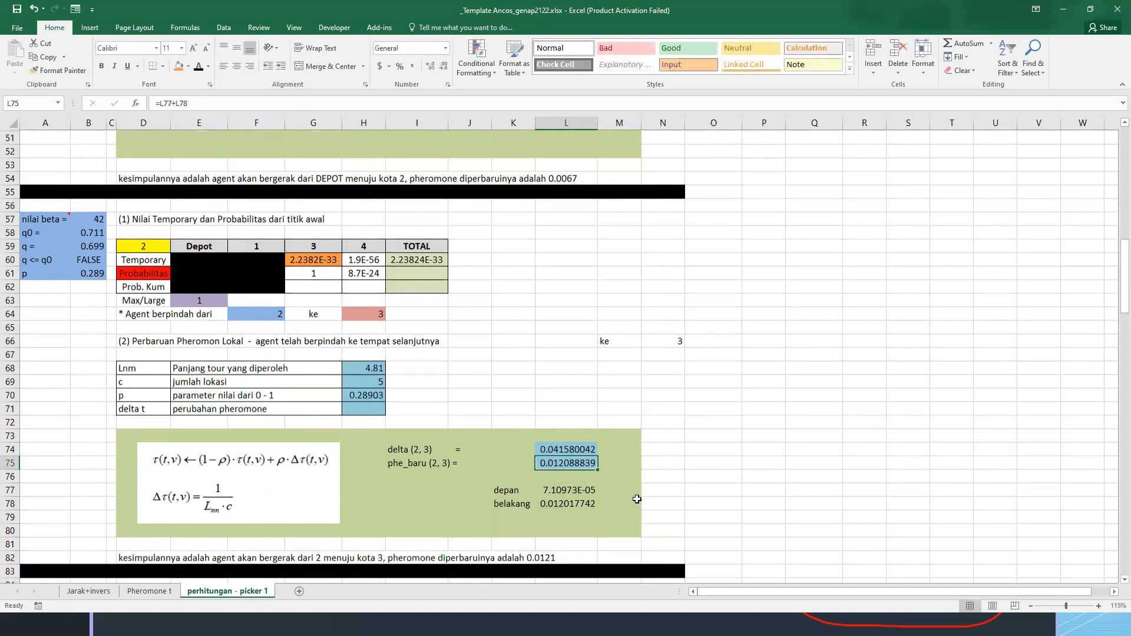
Duplicate the iteration 2 pheromone table to A30 of the Pheromone t sheet and title the copy "pheromone setelah iterasi 3"
{"action": "key", "text": "ctrl+c"}
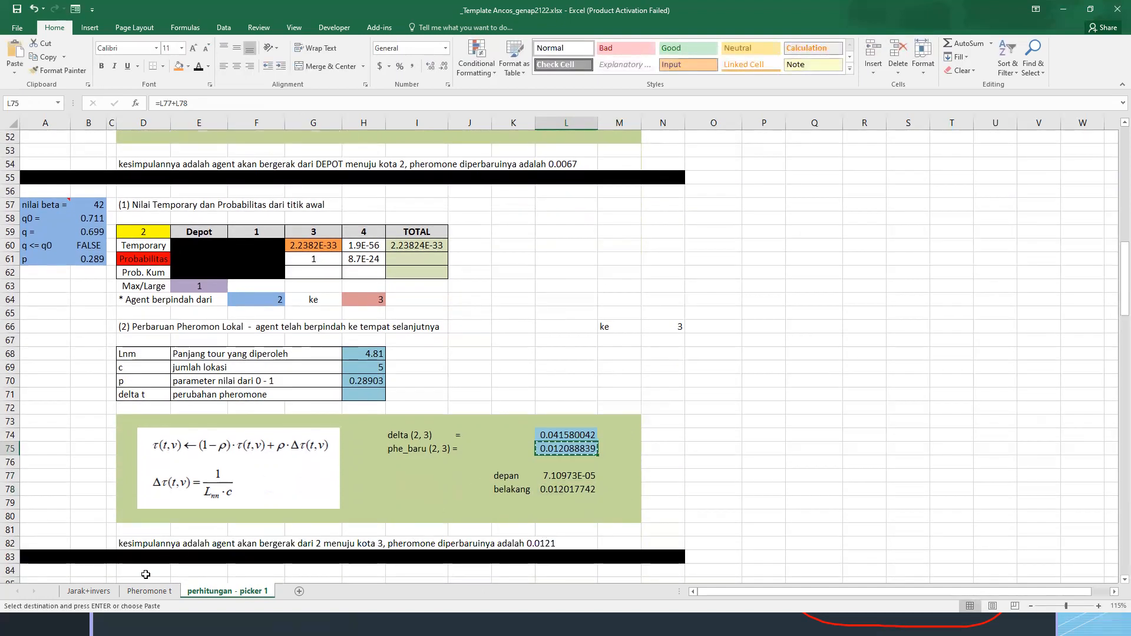
{"action": "left_click", "coordinate": [132, 590]}
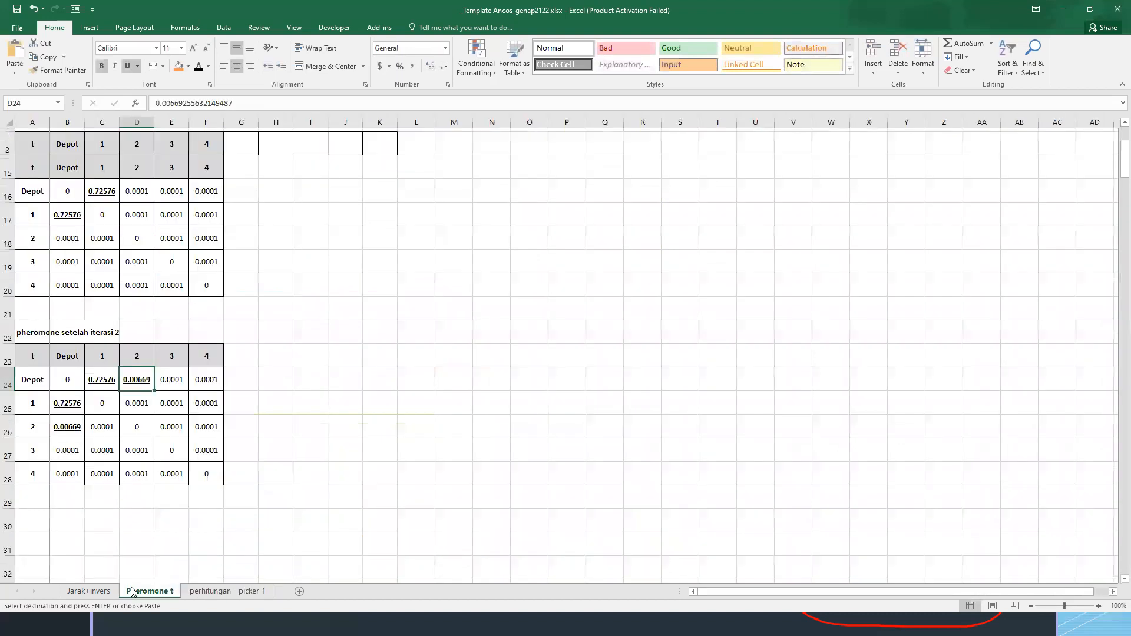
{"action": "left_click_drag", "start_coordinate": [22, 332], "coordinate": [204, 474]}
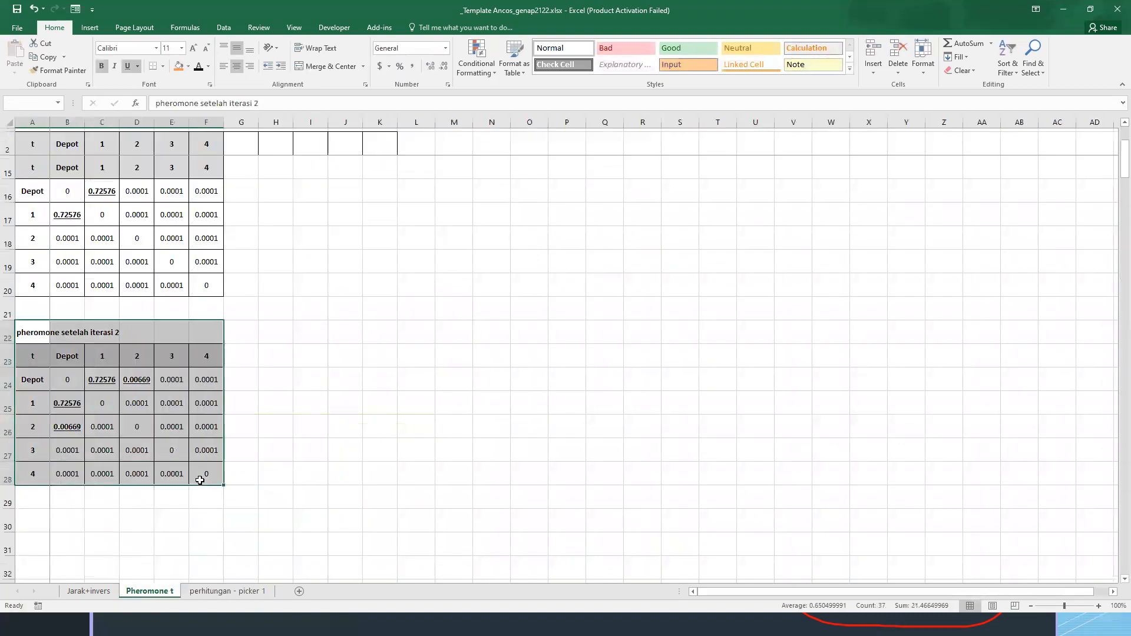
{"action": "key", "text": "ctrl+c"}
{"action": "left_click", "coordinate": [21, 521]}
{"action": "key", "text": "ctrl+v"}
{"action": "double_click", "coordinate": [42, 516]}
{"action": "key", "text": "BackSpace"}
{"action": "type", "text": "3"}
{"action": "key", "text": "Return"}
{"action": "scroll", "coordinate": [189, 435], "scroll_direction": "down", "scroll_amount": 3}
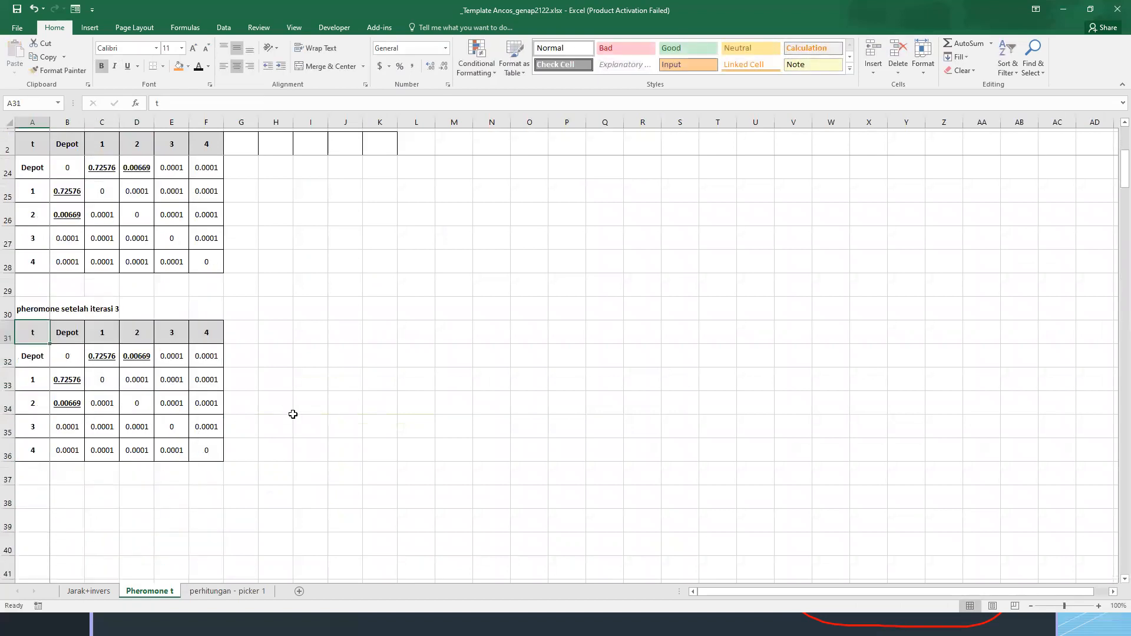
Paste the phe_baru (2, 3) result from L75 as a value into E34 of the iteration 3 pheromone table, bold and underlined
{"action": "left_click", "coordinate": [247, 593]}
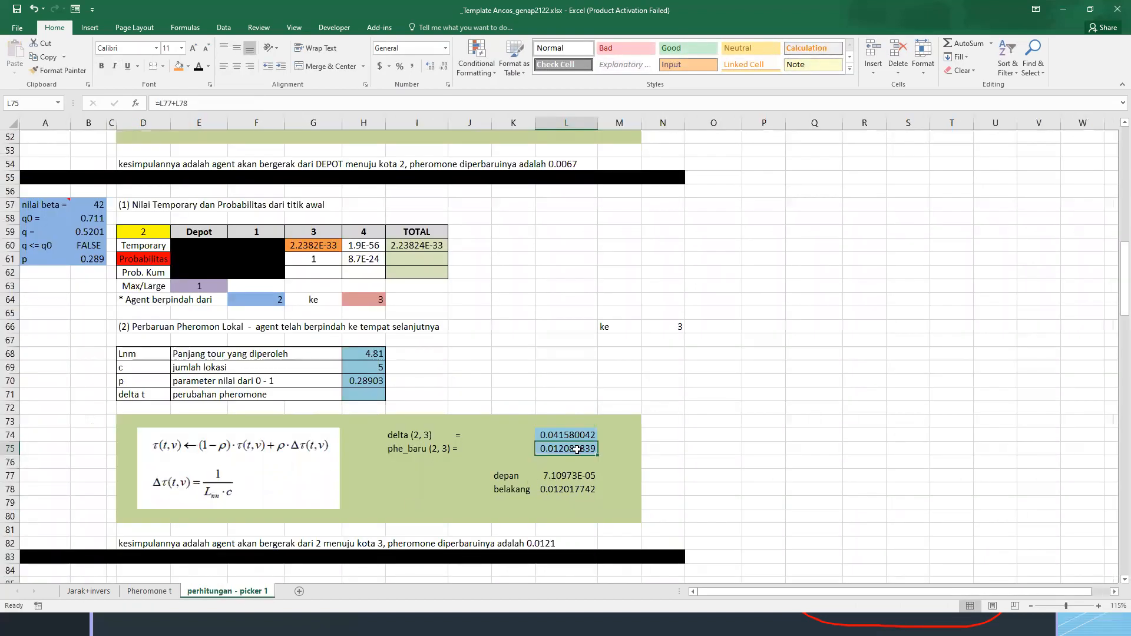
{"action": "key", "text": "ctrl+c"}
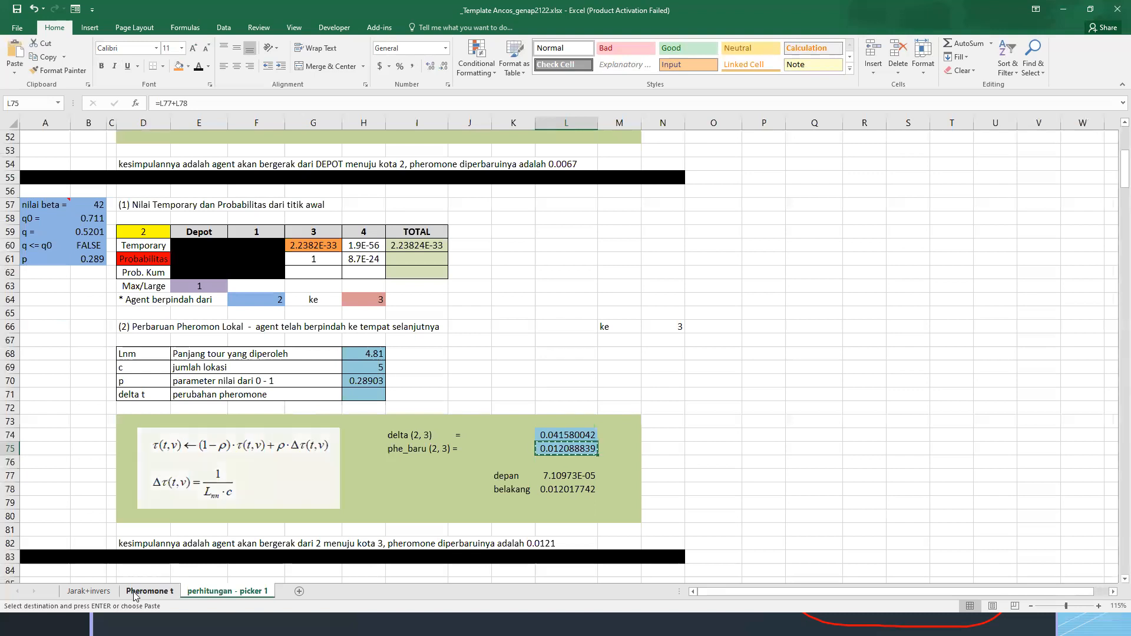
{"action": "left_click", "coordinate": [149, 591]}
{"action": "left_click", "coordinate": [169, 403]}
{"action": "key", "text": "ctrl+alt+v"}
{"action": "key", "text": "v"}
{"action": "key", "text": "Return"}
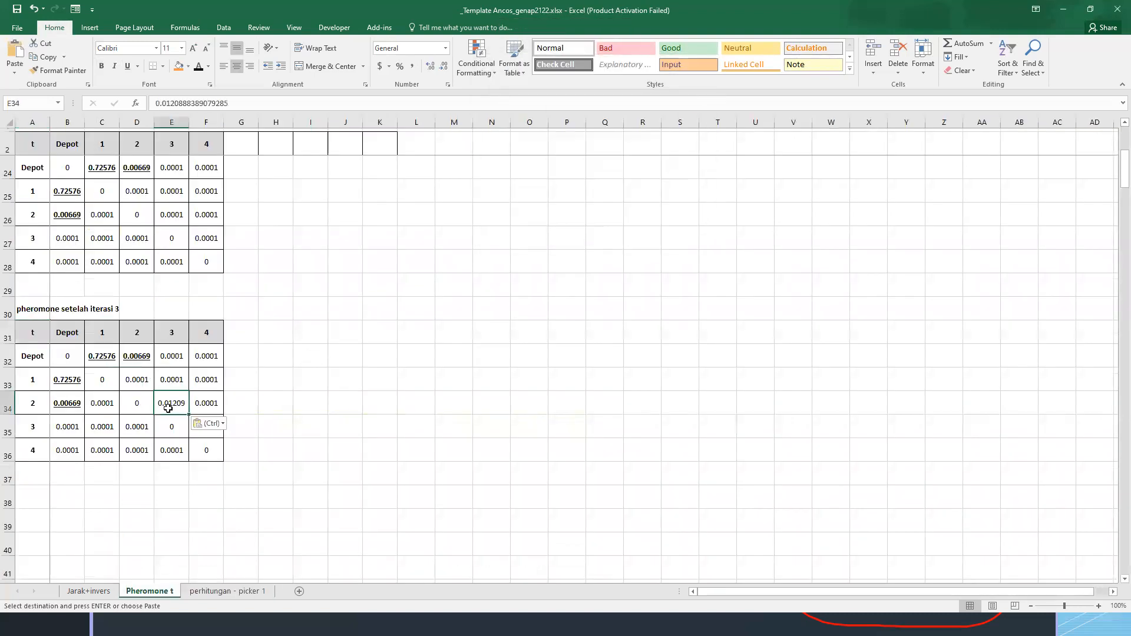
{"action": "left_click", "coordinate": [101, 66]}
{"action": "left_click", "coordinate": [126, 67]}
Copy the updated 2-to-3 pheromone from E34 to its symmetric cell D35
{"action": "key", "text": "ctrl+c"}
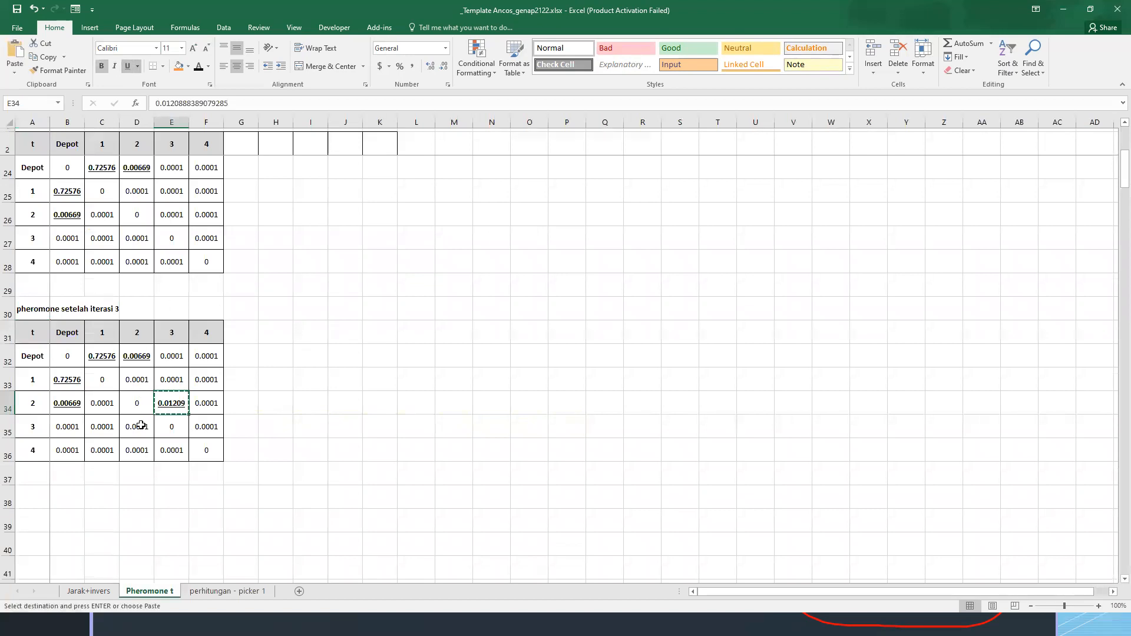
{"action": "left_click", "coordinate": [138, 425]}
{"action": "key", "text": "ctrl+v"}
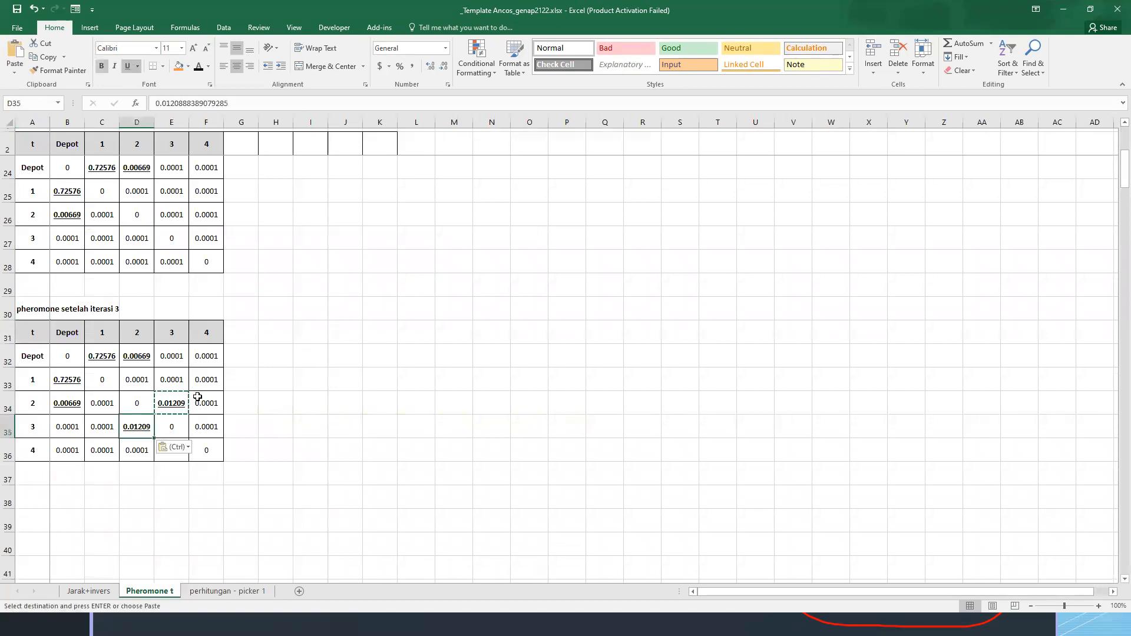
{"action": "key", "text": "Escape"}
{"action": "left_click", "coordinate": [306, 379]}
Copy the third iteration block A56:N83 on the perhitungan - picker 1 sheet to A85 for the fourth iteration
{"action": "left_click", "coordinate": [235, 592]}
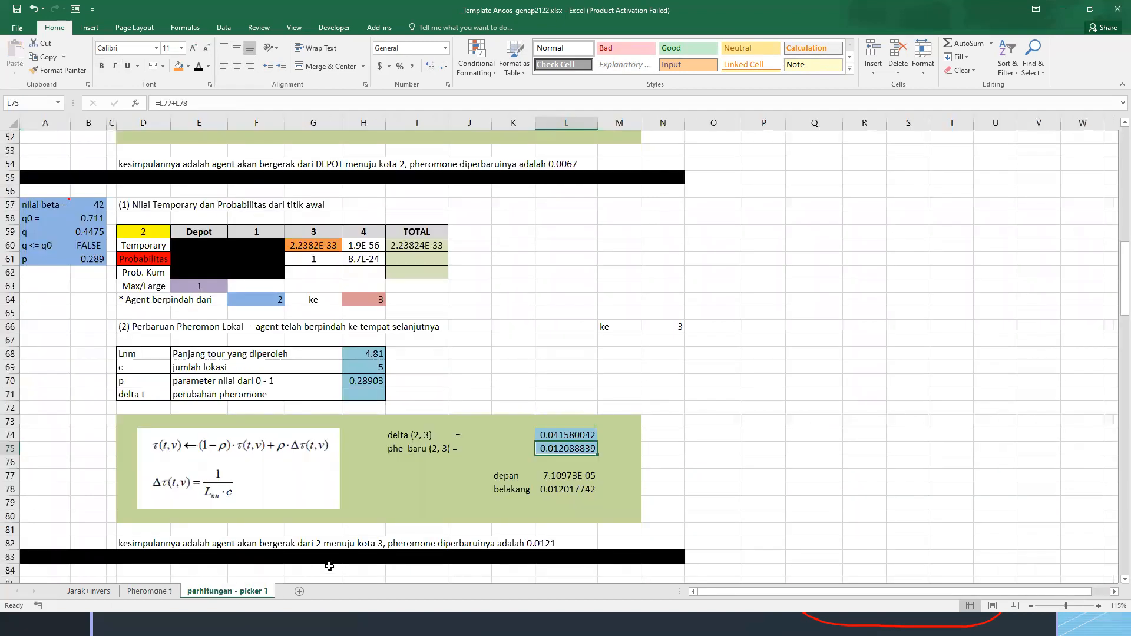
{"action": "scroll", "coordinate": [584, 388], "scroll_direction": "down", "scroll_amount": 2}
{"action": "key", "text": "Down"}
{"action": "key", "text": "Down"}
{"action": "key", "text": "Down"}
{"action": "key", "text": "Down"}
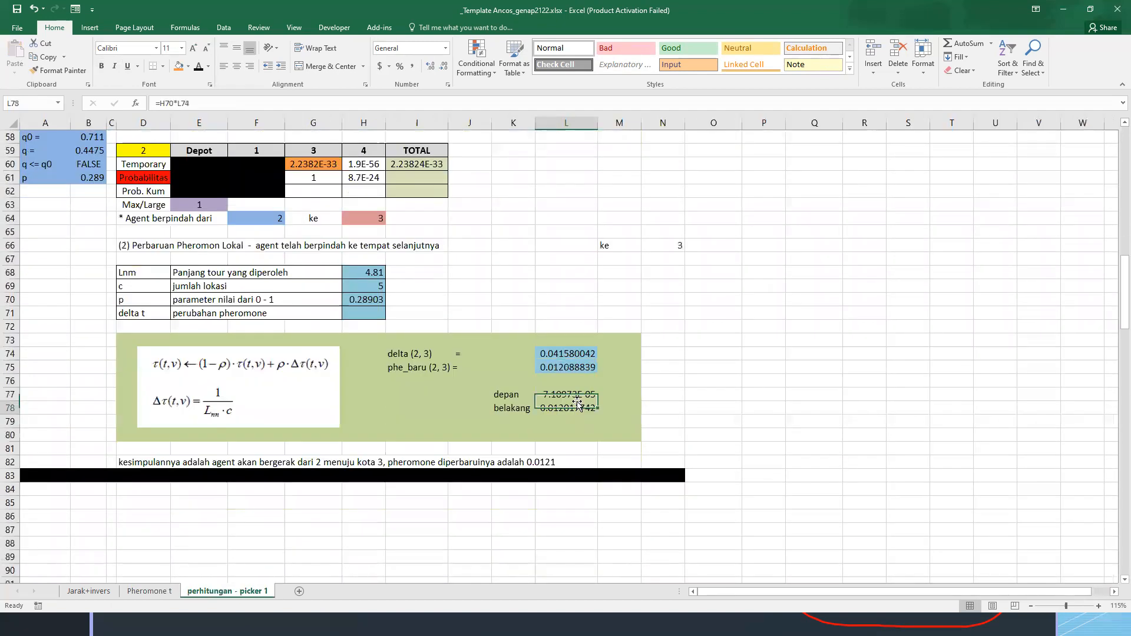
{"action": "scroll", "coordinate": [328, 259], "scroll_direction": "up", "scroll_amount": 1}
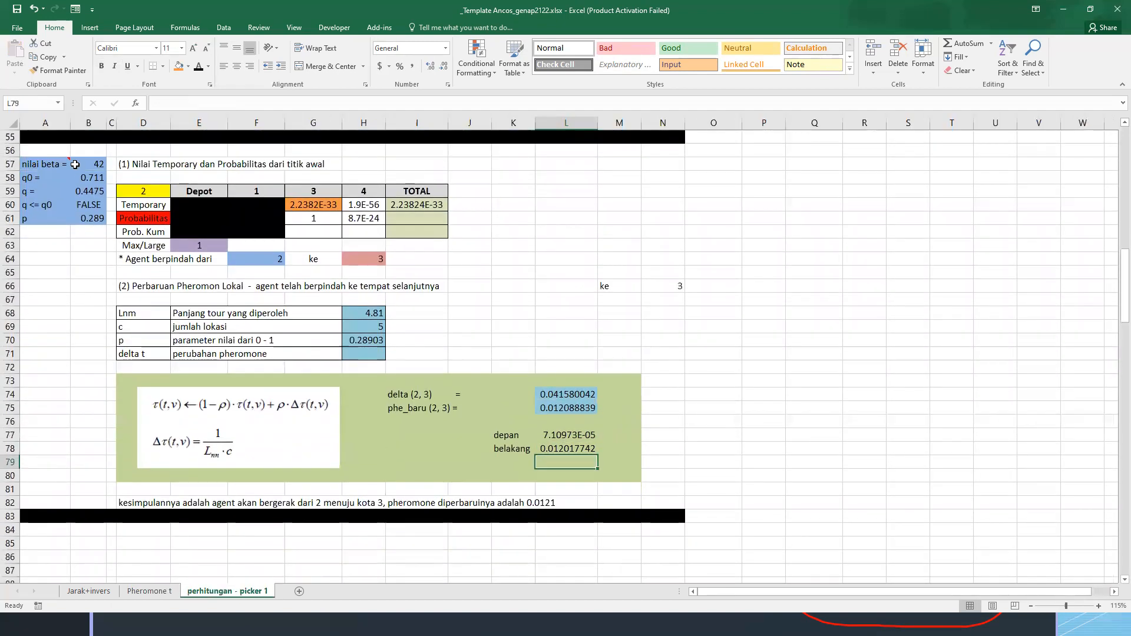
{"action": "left_click_drag", "start_coordinate": [43, 153], "coordinate": [660, 514]}
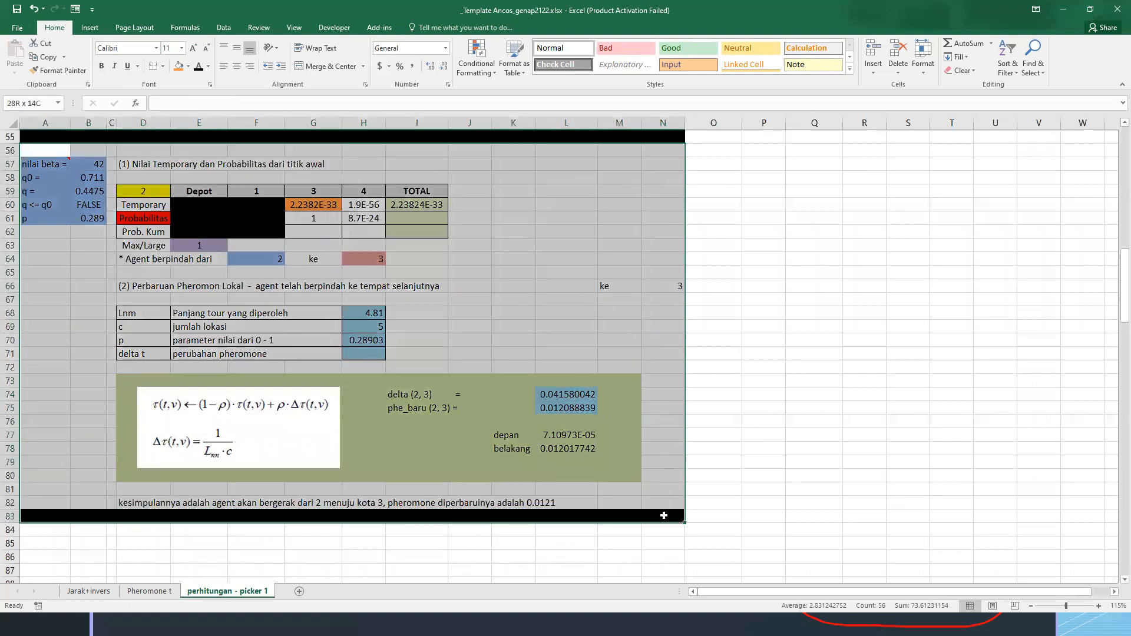
{"action": "key", "text": "ctrl+c"}
{"action": "scroll", "coordinate": [39, 504], "scroll_direction": "down", "scroll_amount": 1}
{"action": "left_click", "coordinate": [39, 503]}
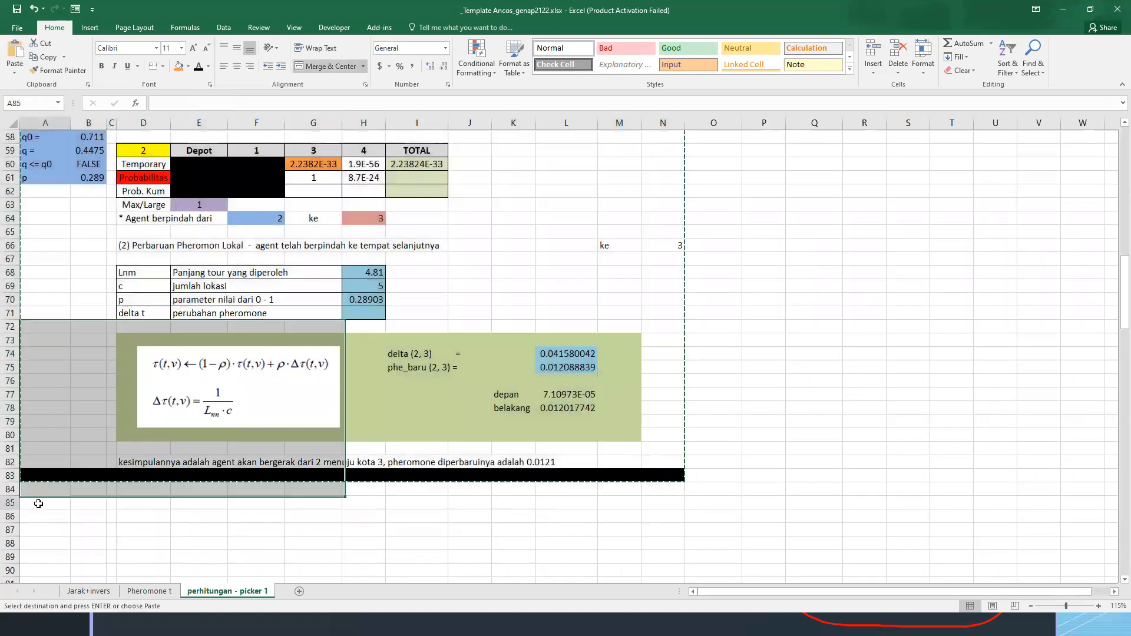
{"action": "key", "text": "ctrl+v"}
{"action": "scroll", "coordinate": [224, 400], "scroll_direction": "down", "scroll_amount": 3}
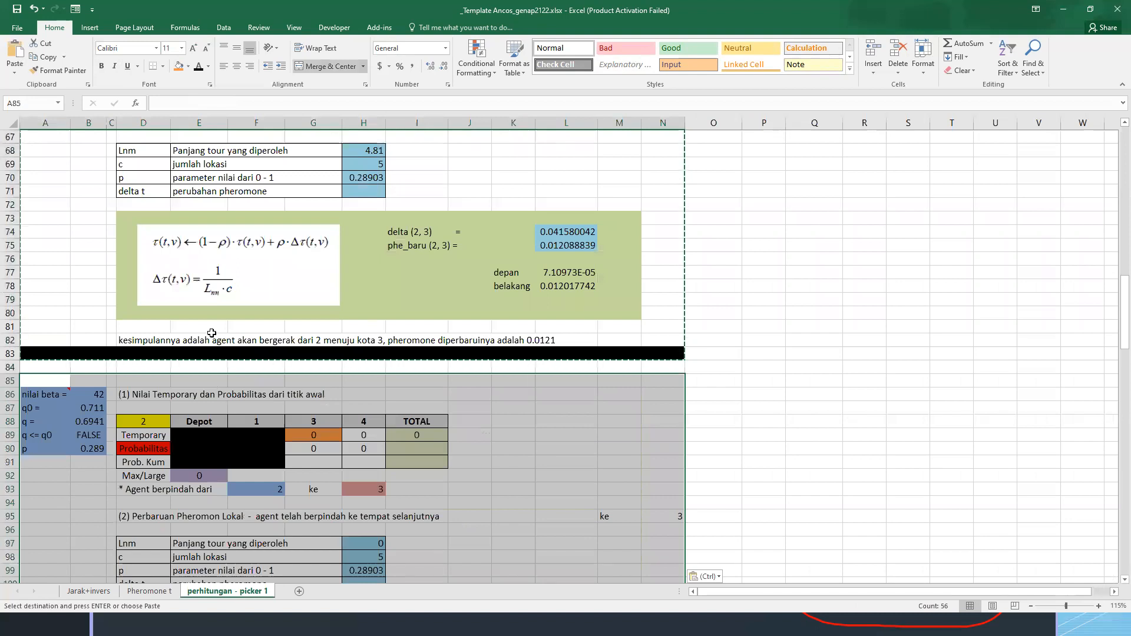
Black out the Temporary and Probabilitas cells G89:G90 in the fourth iteration table
{"action": "left_click", "coordinate": [327, 423]}
{"action": "left_click", "coordinate": [314, 436]}
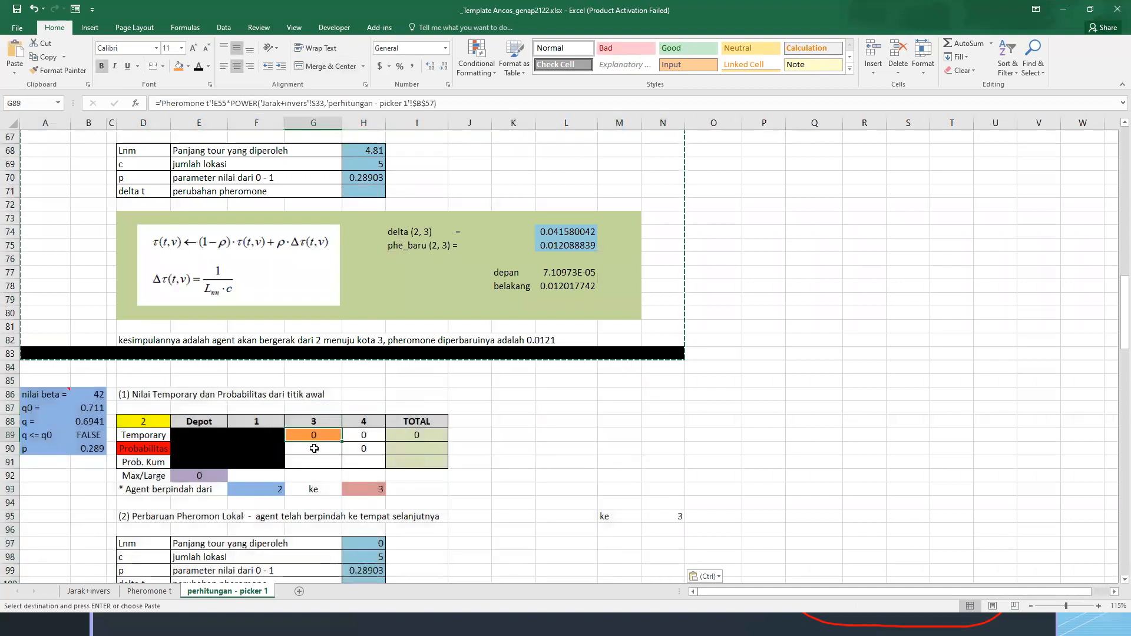
{"action": "left_click", "coordinate": [314, 449], "text": "shift"}
{"action": "left_click", "coordinate": [186, 66]}
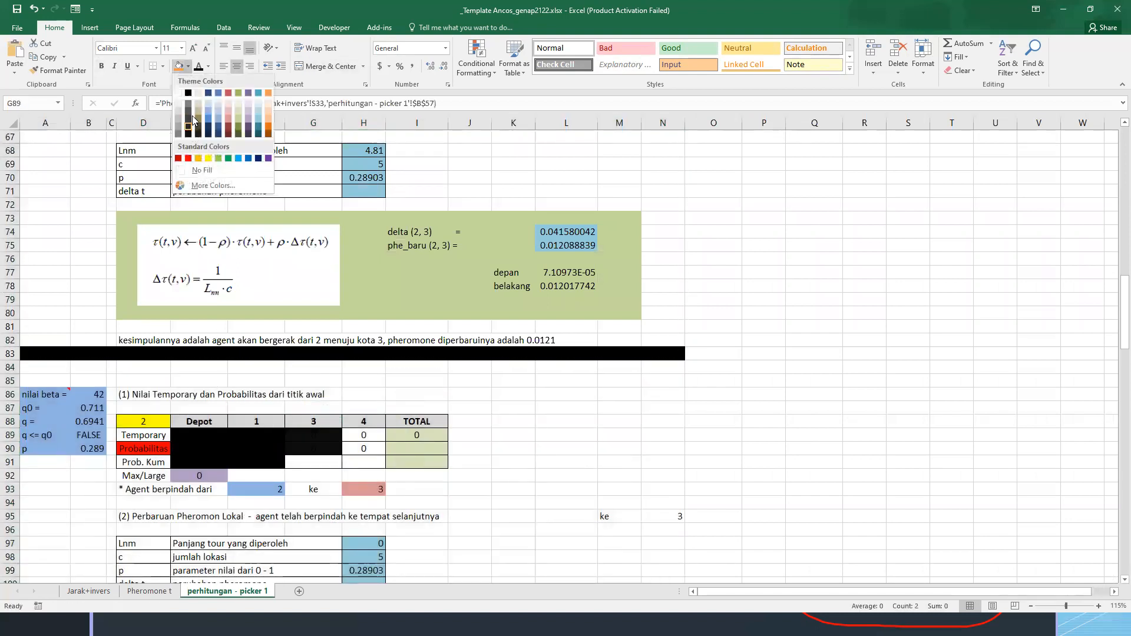
{"action": "left_click", "coordinate": [193, 120]}
{"action": "key", "text": "Right"}
{"action": "key", "text": "Right"}
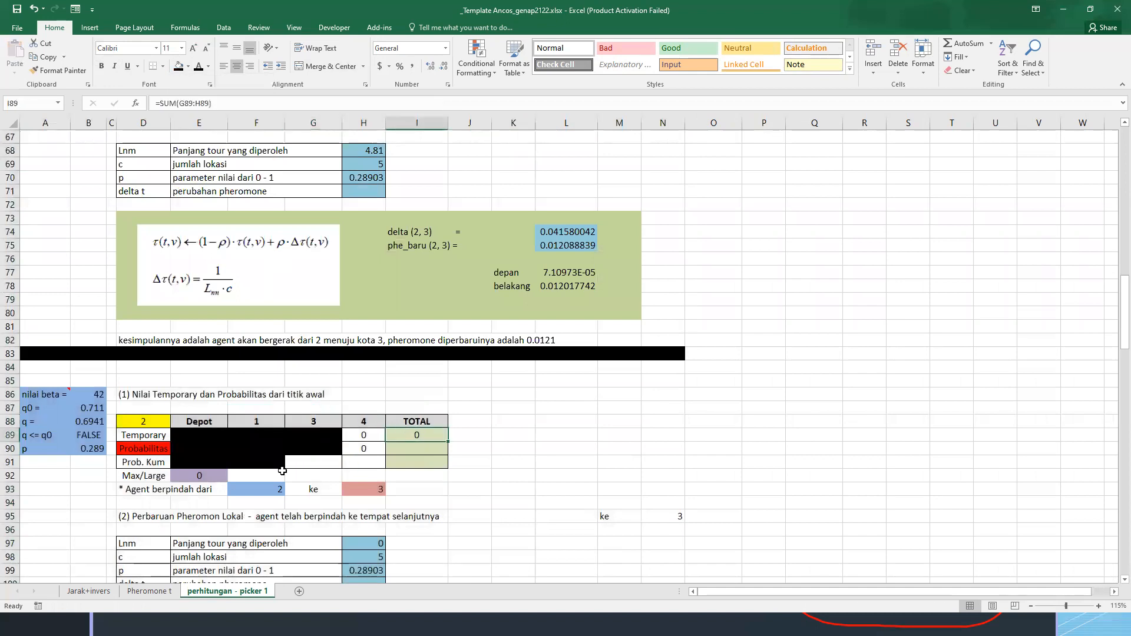
Set the starting location in D88 to 3 and the third location header in G88 to 2
{"action": "left_click", "coordinate": [143, 421]}
{"action": "type", "text": "3"}
{"action": "left_click", "coordinate": [315, 420]}
{"action": "type", "text": "2"}
{"action": "left_click", "coordinate": [321, 489]}
Review the remaining location's values and link the agent's next destination in H93 to location 4 in H88
{"action": "scroll", "coordinate": [316, 393], "scroll_direction": "down", "scroll_amount": 2}
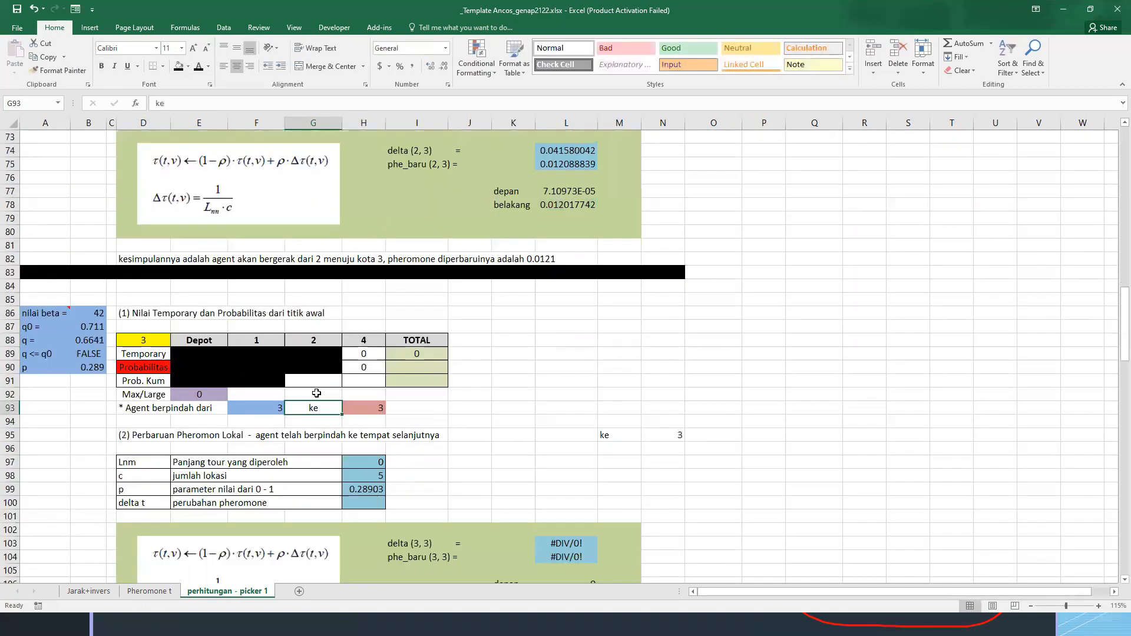
{"action": "left_click", "coordinate": [371, 354]}
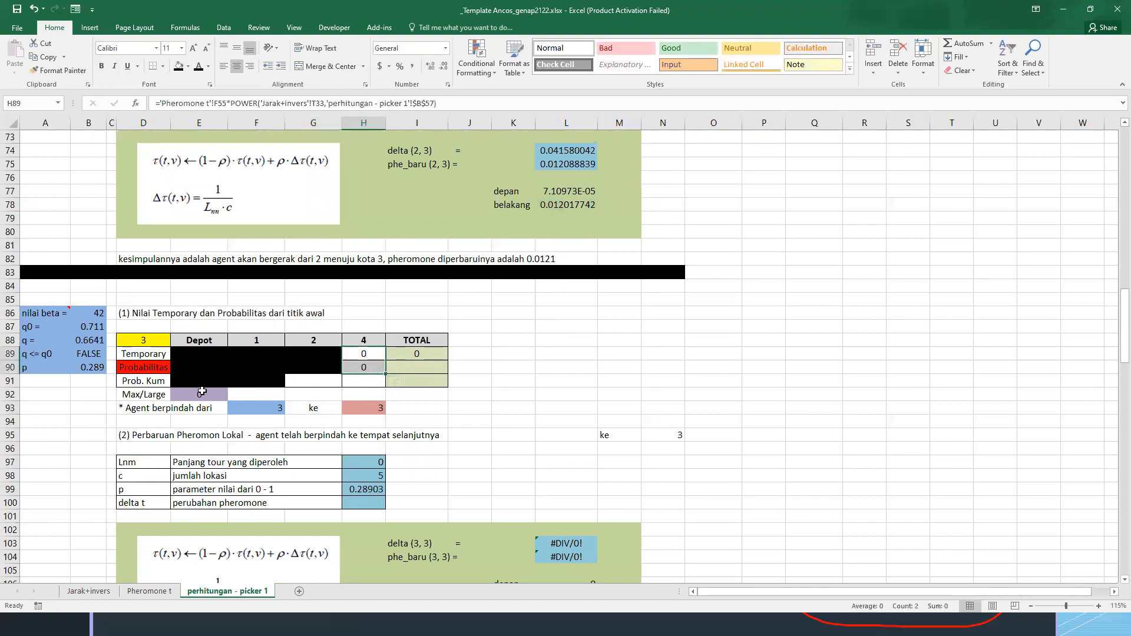
{"action": "left_click_drag", "start_coordinate": [368, 357], "coordinate": [366, 368]}
{"action": "left_click", "coordinate": [211, 394]}
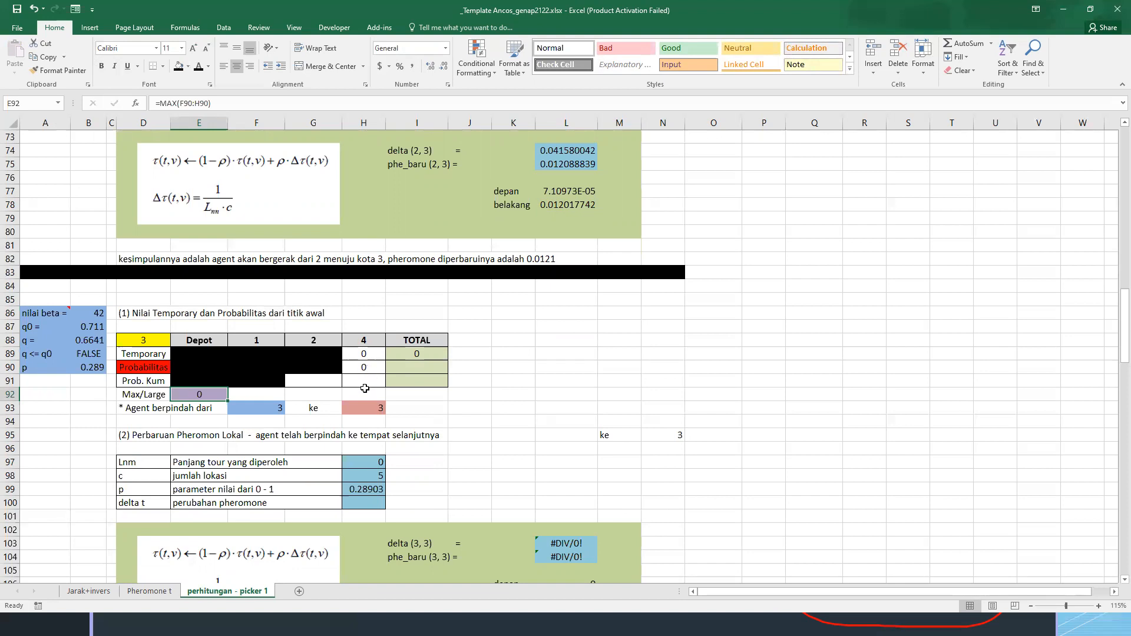
{"action": "left_click", "coordinate": [246, 408]}
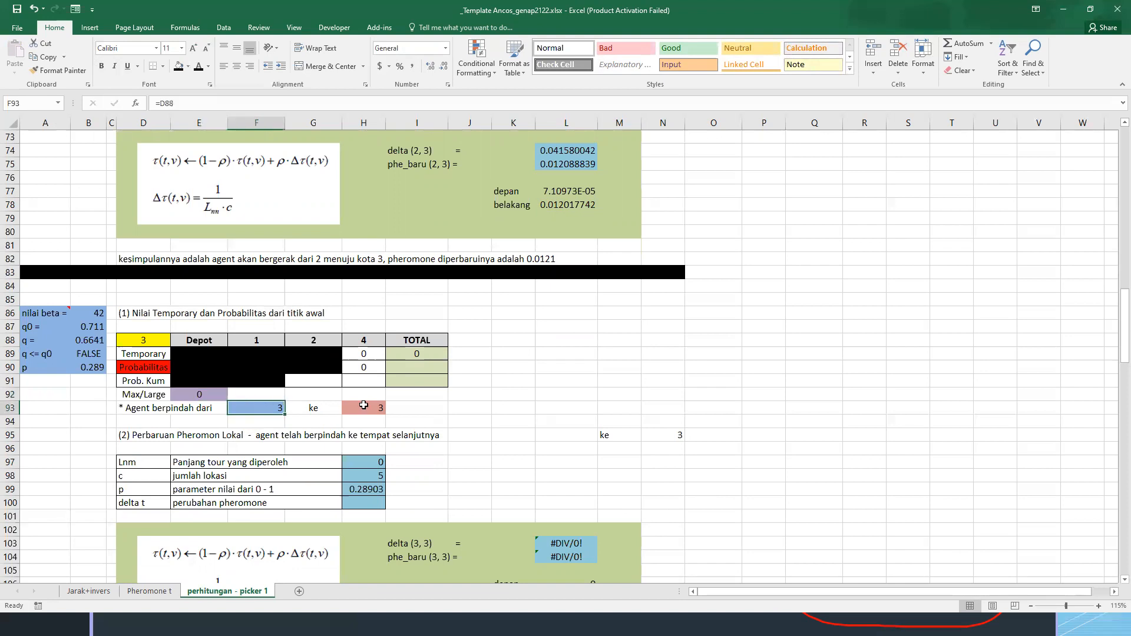
{"action": "left_click", "coordinate": [364, 405]}
{"action": "type", "text": "="}
{"action": "left_click", "coordinate": [363, 346]}
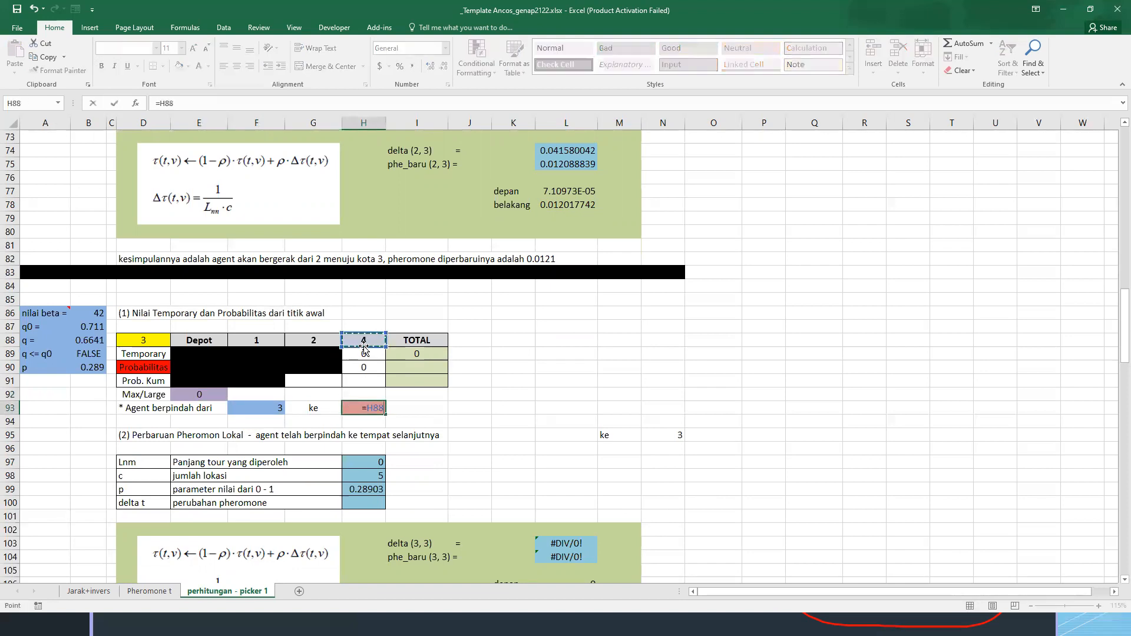
{"action": "key", "text": "Return"}
{"action": "scroll", "coordinate": [521, 413], "scroll_direction": "down", "scroll_amount": 1}
{"action": "scroll", "coordinate": [522, 414], "scroll_direction": "down", "scroll_amount": 2}
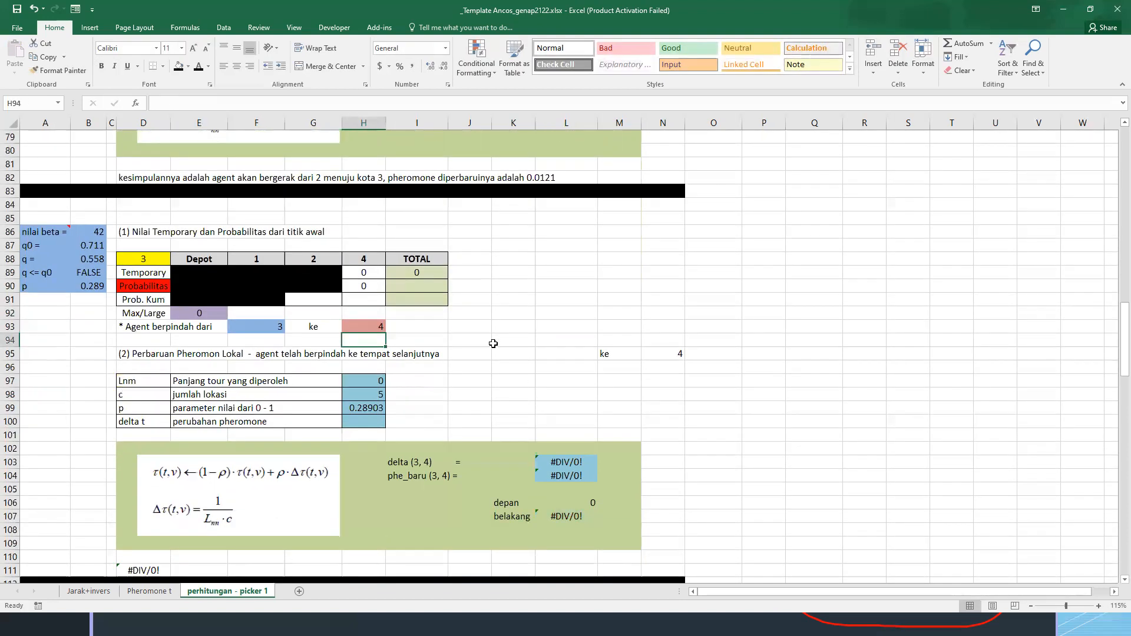
Link the fourth iteration's tour length in H97 to the 3-to-4 distance in F5 of the Jarak+invers sheet
{"action": "left_click_drag", "start_coordinate": [371, 392], "coordinate": [368, 379]}
{"action": "left_click", "coordinate": [368, 379]}
{"action": "type", "text": "="}
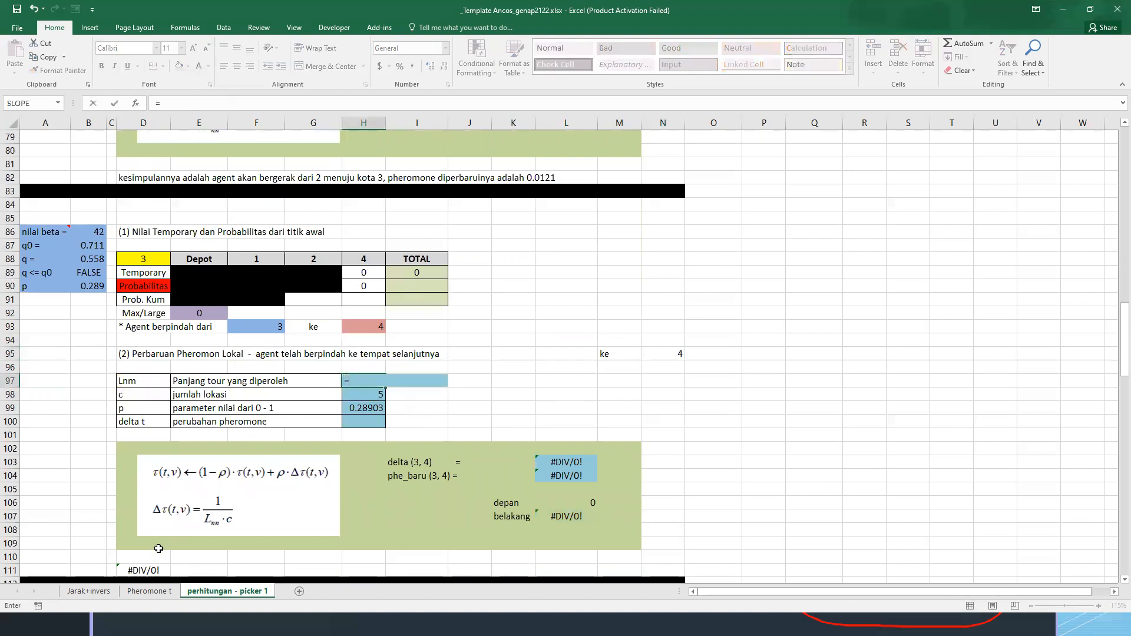
{"action": "left_click", "coordinate": [150, 590]}
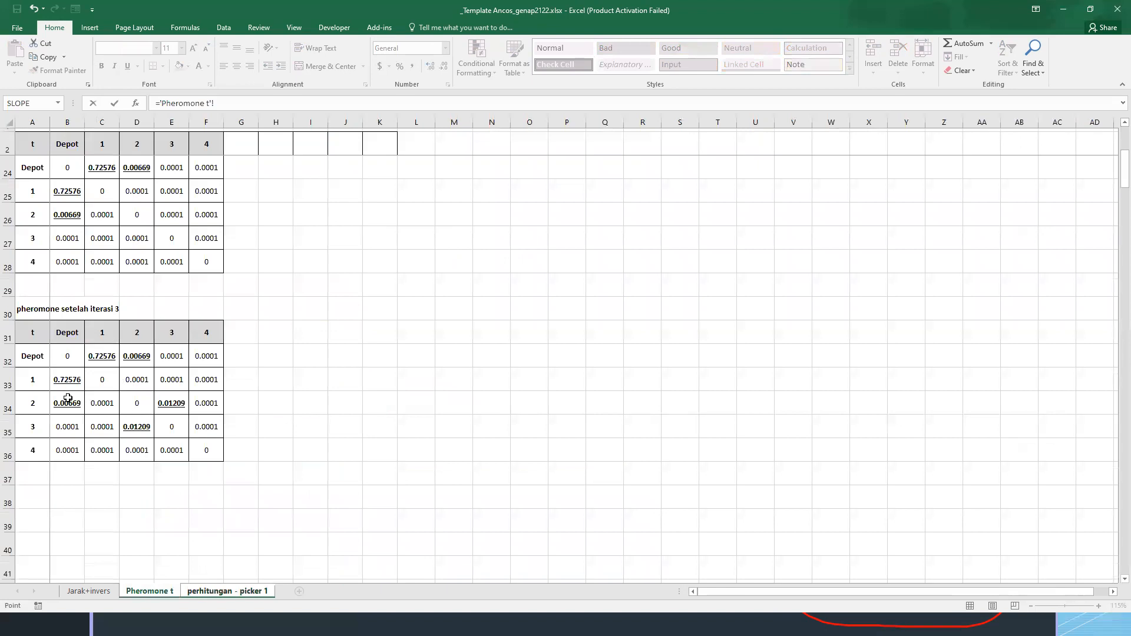
{"action": "left_click", "coordinate": [97, 591]}
{"action": "left_click", "coordinate": [302, 249]}
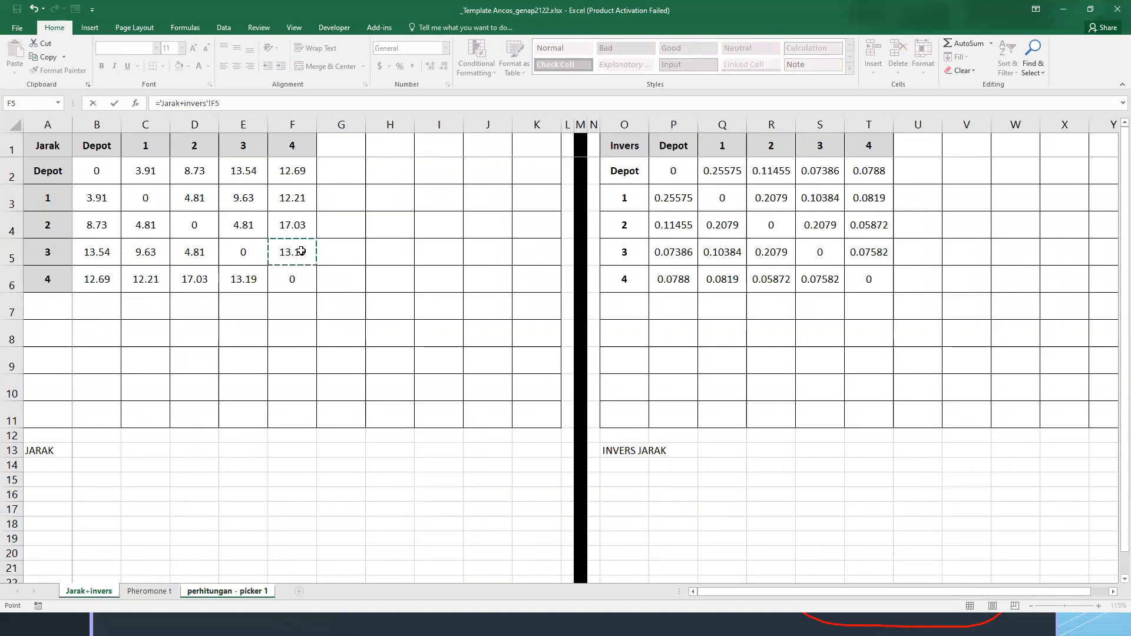
{"action": "key", "text": "Return"}
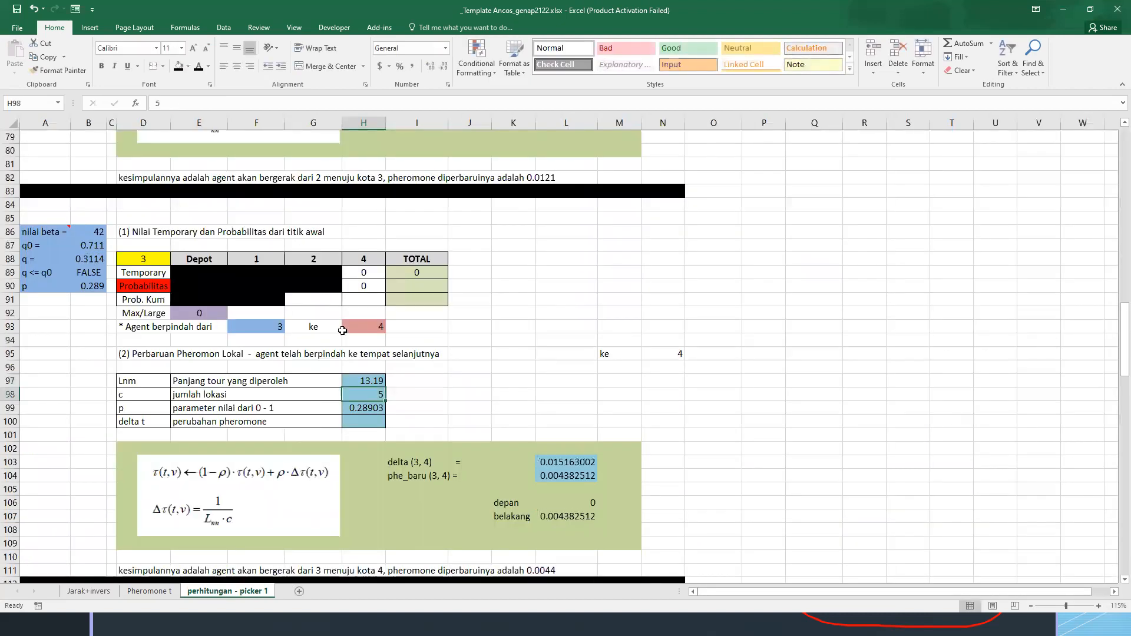
Check the p and delta formulas, and set depan in L106 to (1-H99) times cell F35 of the Pheromone t sheet
{"action": "left_click", "coordinate": [369, 408]}
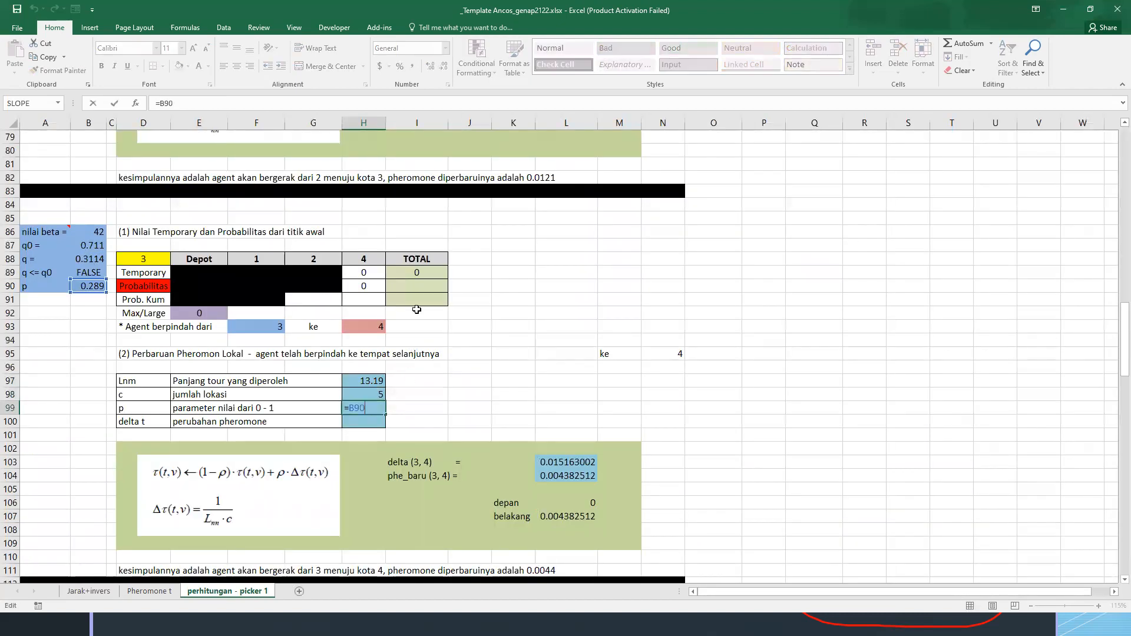
{"action": "double_click", "coordinate": [570, 463]}
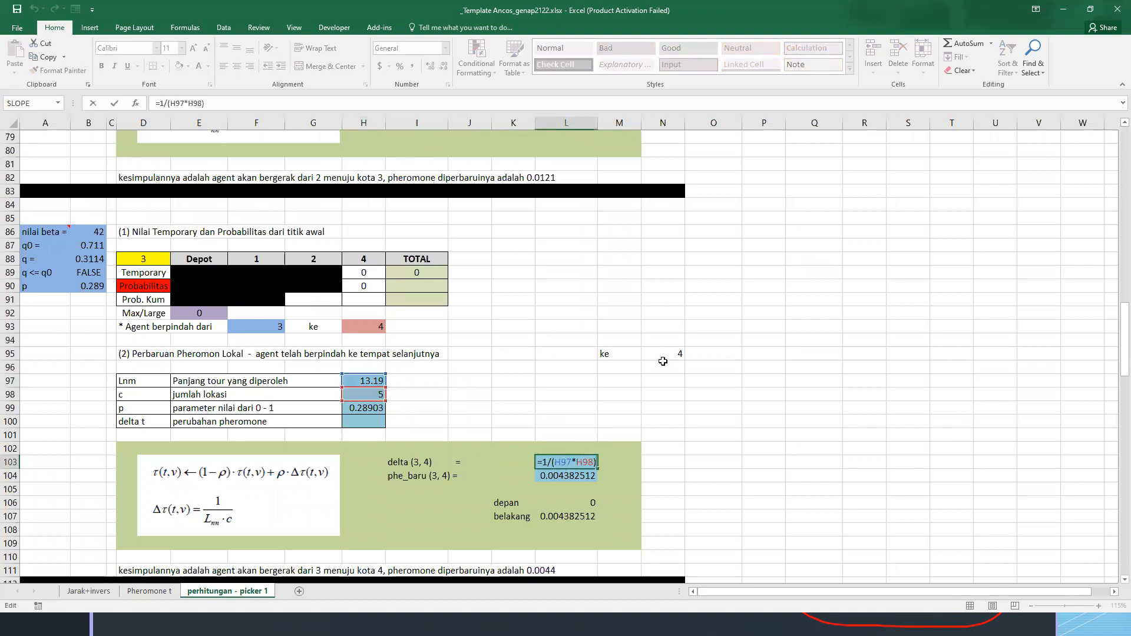
{"action": "key", "text": "Escape"}
{"action": "left_click", "coordinate": [584, 501]}
{"action": "type", "text": "=(1"}
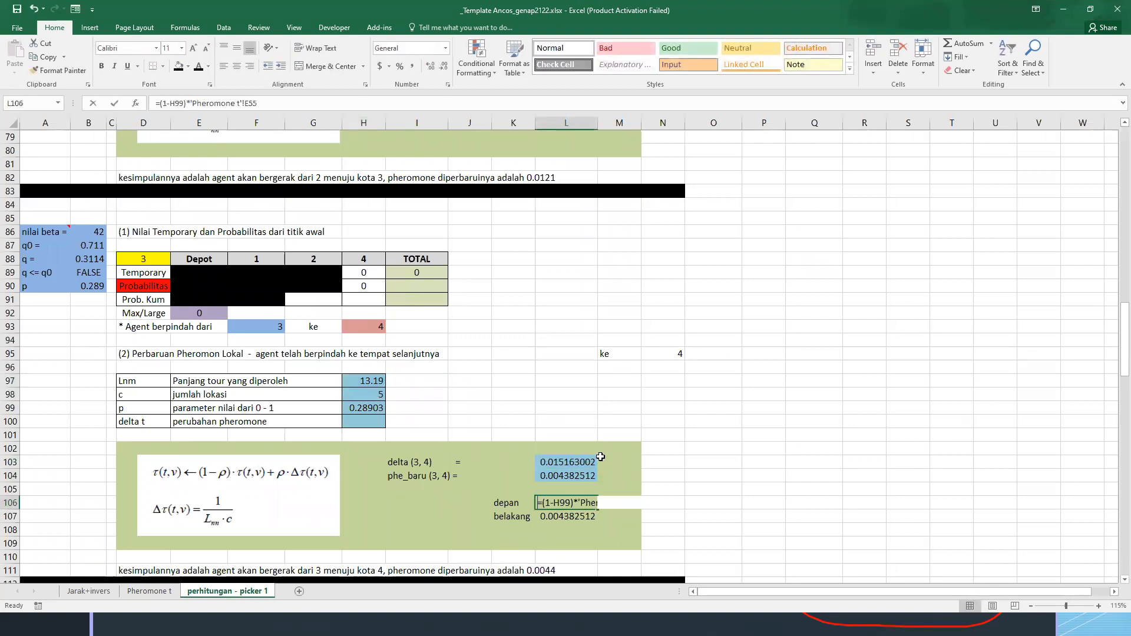
{"action": "type", "text": "-"}
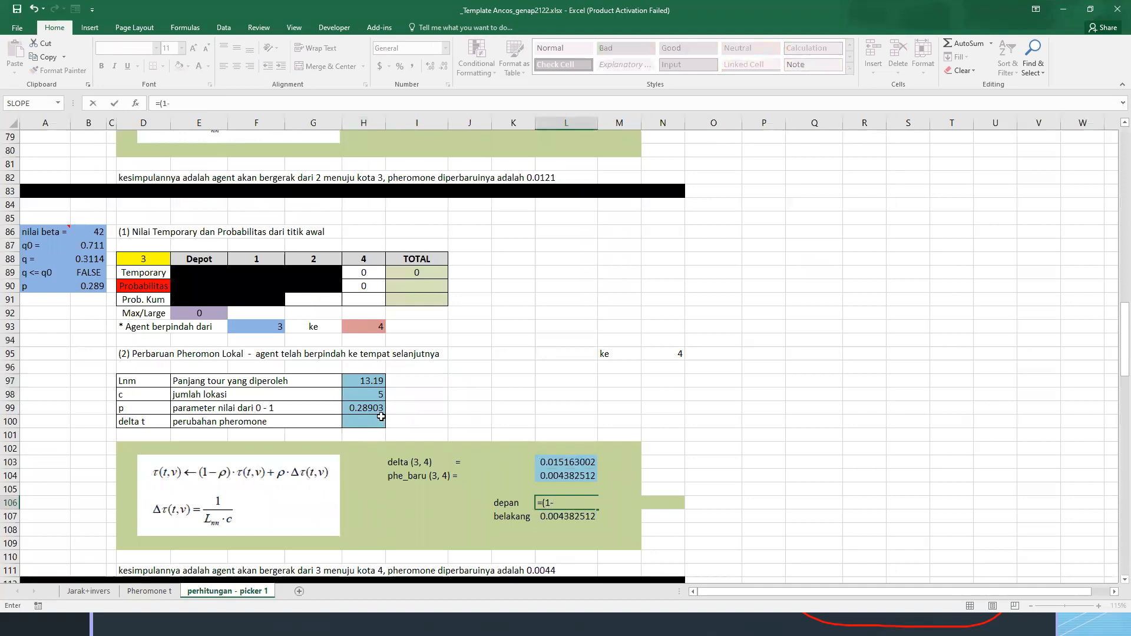
{"action": "left_click", "coordinate": [351, 406]}
{"action": "type", "text": ")*"}
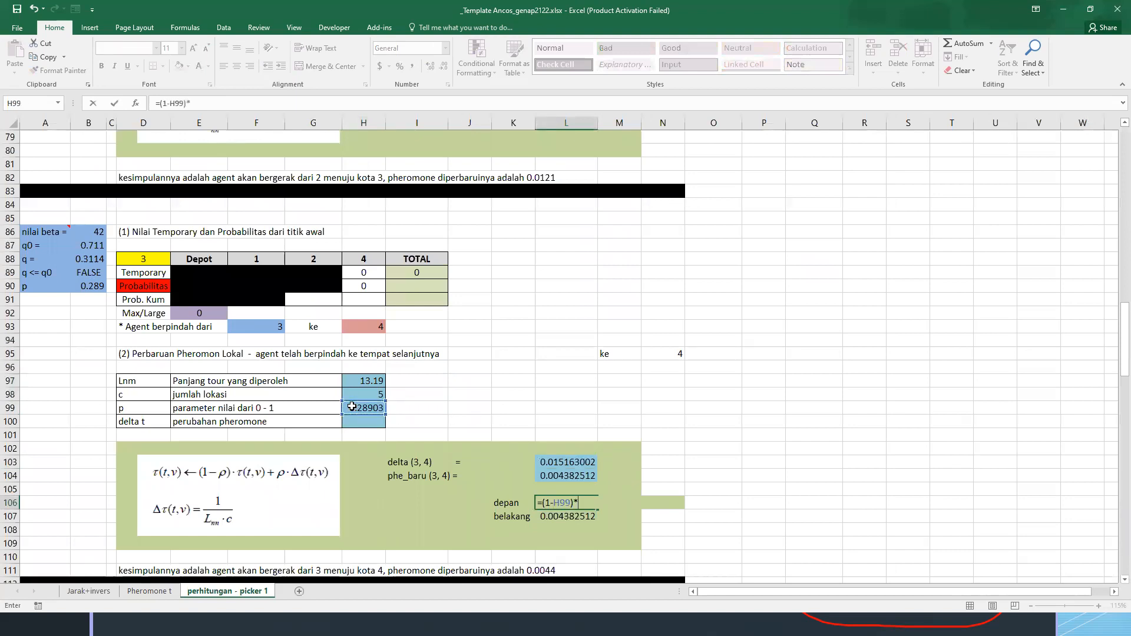
{"action": "left_click", "coordinate": [103, 595]}
{"action": "left_click", "coordinate": [149, 591]}
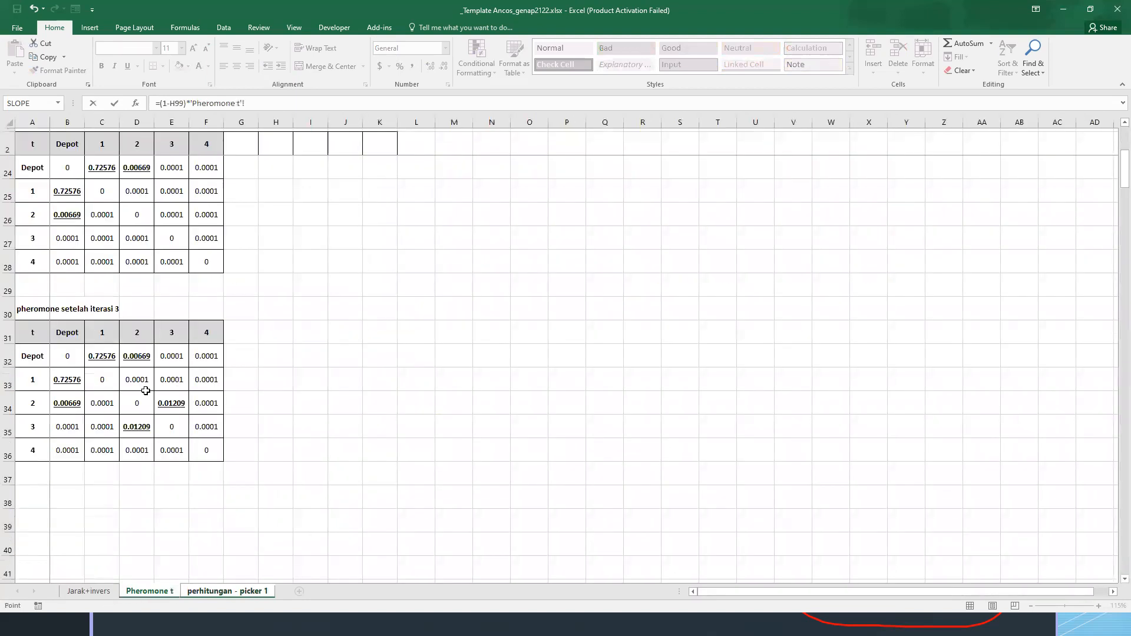
{"action": "left_click", "coordinate": [205, 427]}
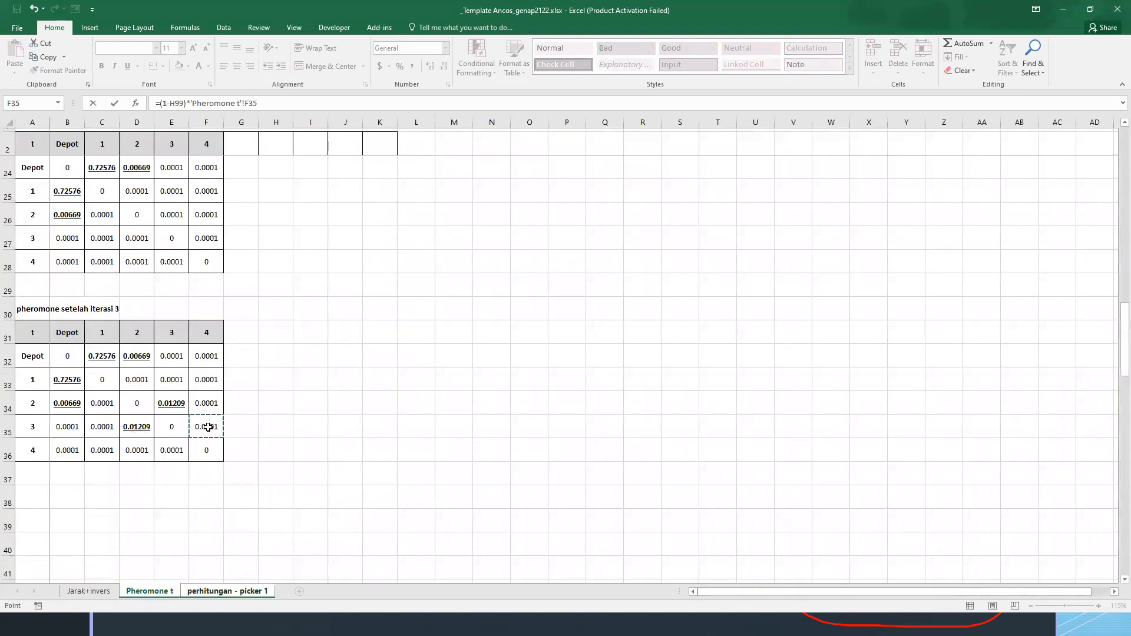
{"action": "key", "text": "Return"}
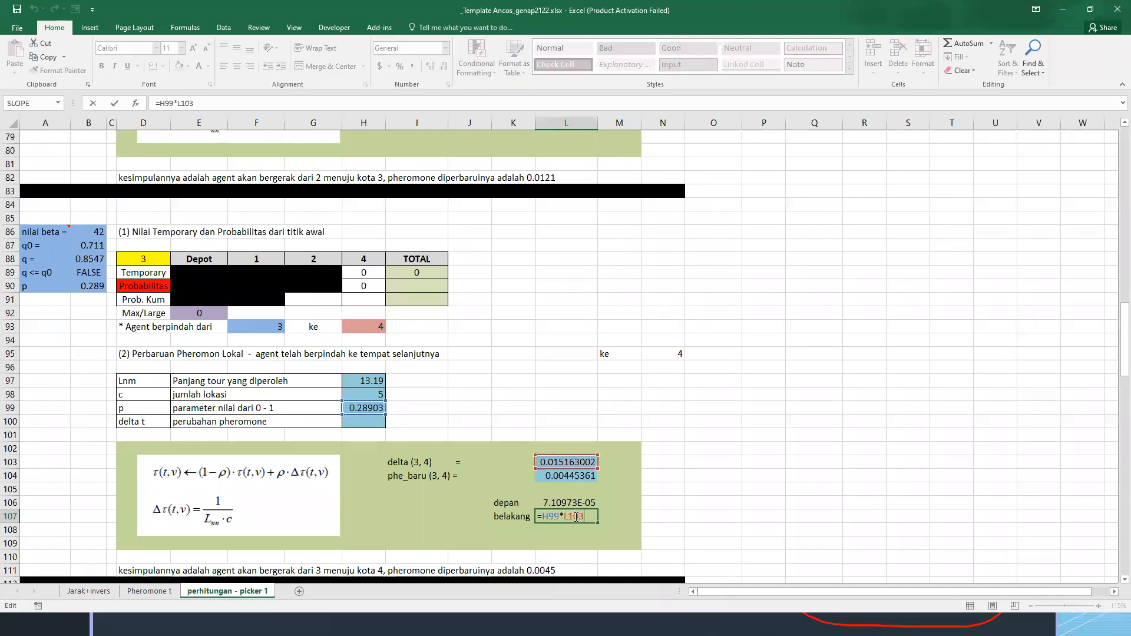
Copy the iteration 3 pheromone table A30:F36 on the Pheromone t sheet to A38
{"action": "left_click", "coordinate": [571, 475]}
{"action": "scroll", "coordinate": [590, 430], "scroll_direction": "down", "scroll_amount": 1}
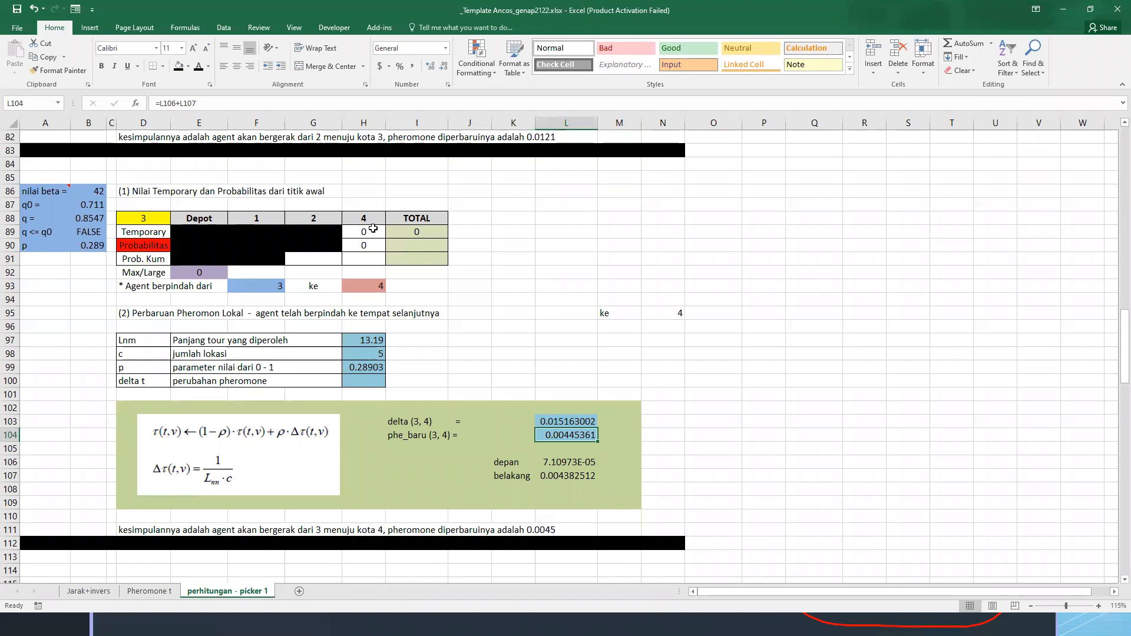
{"action": "key", "text": "ctrl+c"}
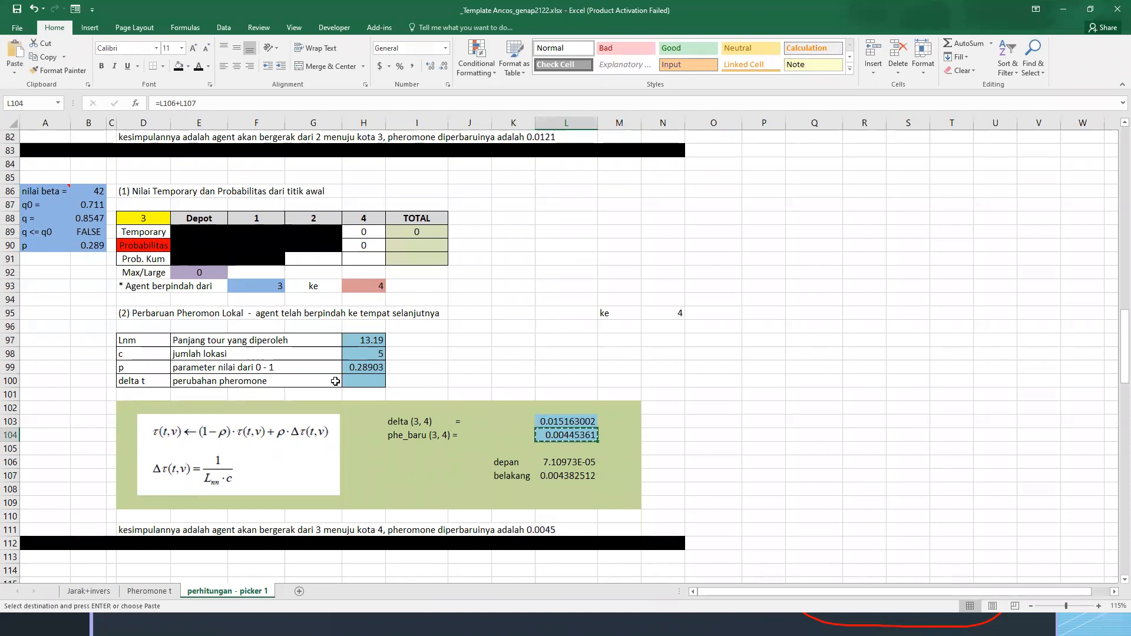
{"action": "scroll", "coordinate": [135, 583], "scroll_direction": "down", "scroll_amount": 1}
{"action": "left_click", "coordinate": [149, 591]}
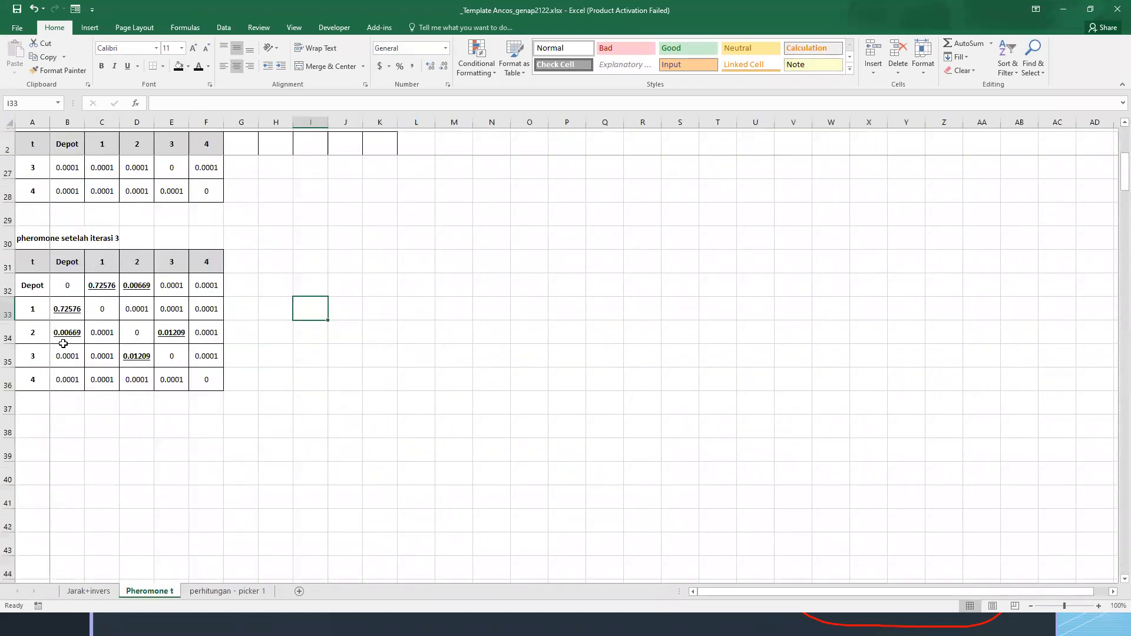
{"action": "left_click_drag", "start_coordinate": [24, 234], "coordinate": [200, 382]}
{"action": "key", "text": "ctrl+c"}
{"action": "left_click", "coordinate": [41, 430]}
{"action": "key", "text": "ctrl+v"}
Retitle the copied pheromone table in A38 as "pheromone setelah iterasi 4"
{"action": "left_click", "coordinate": [39, 429]}
{"action": "key", "text": "F2"}
{"action": "key", "text": "BackSpace"}
{"action": "type", "text": "4"}
{"action": "key", "text": "Return"}
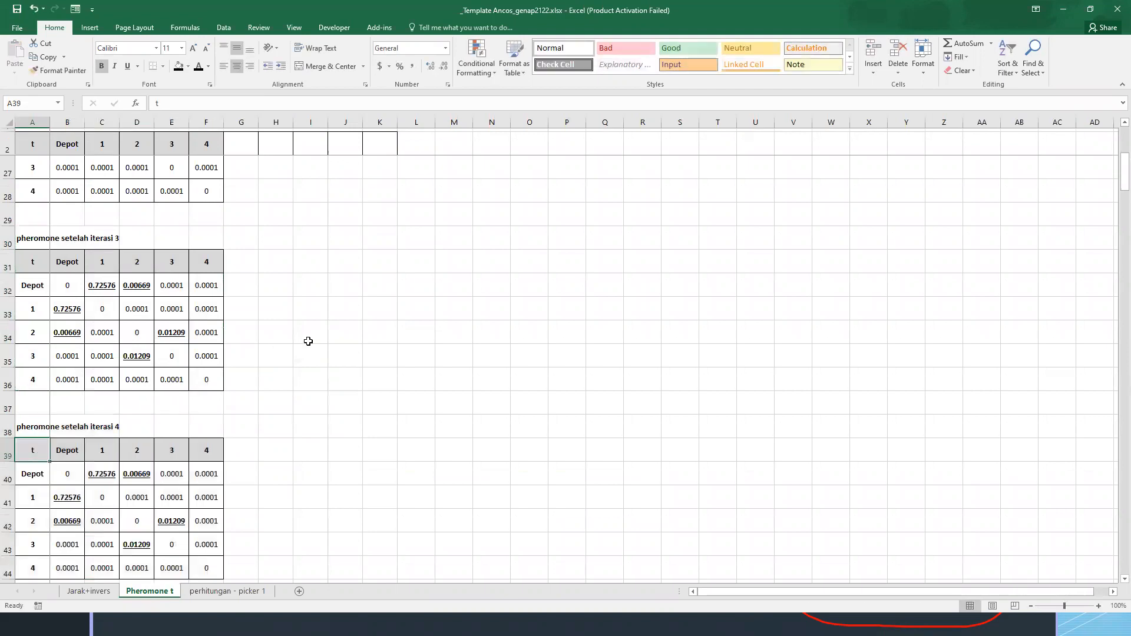
Copy the new pheromone in L104 on the perhitungan - picker 1 sheet into F43 of Pheromone t as a value only
{"action": "left_click", "coordinate": [235, 592]}
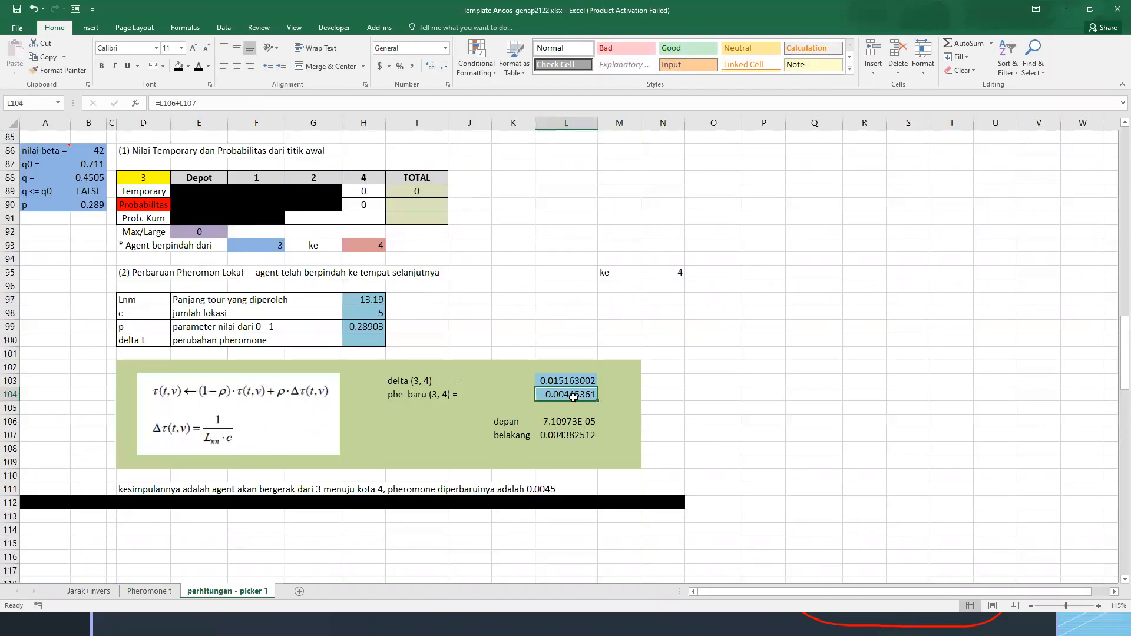
{"action": "key", "text": "ctrl+c"}
{"action": "left_click", "coordinate": [149, 590]}
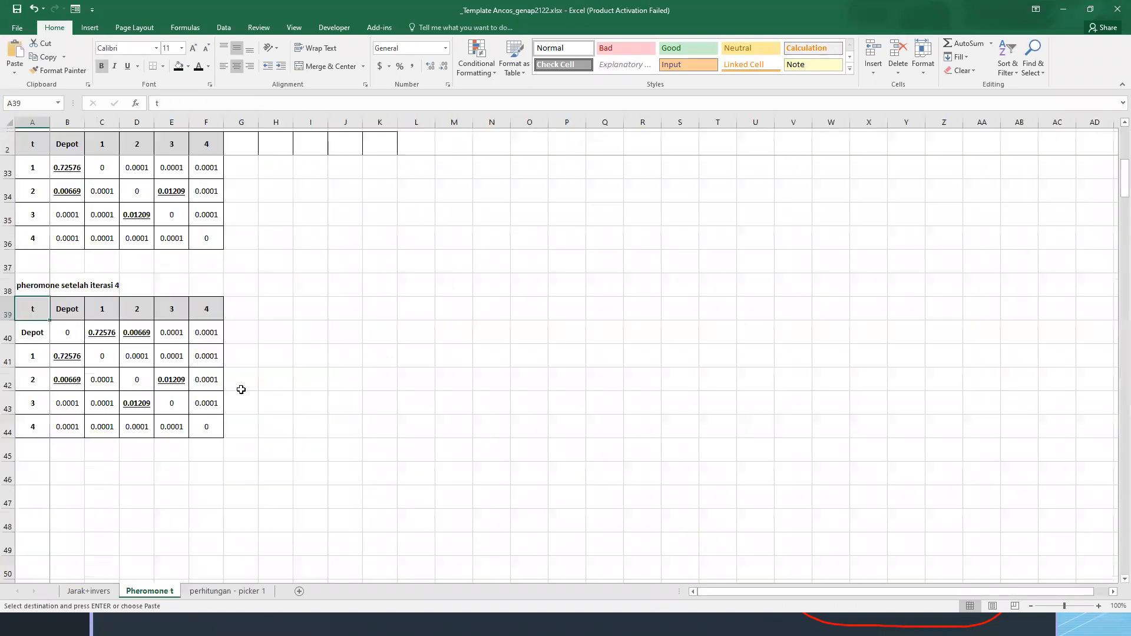
{"action": "left_click", "coordinate": [214, 405]}
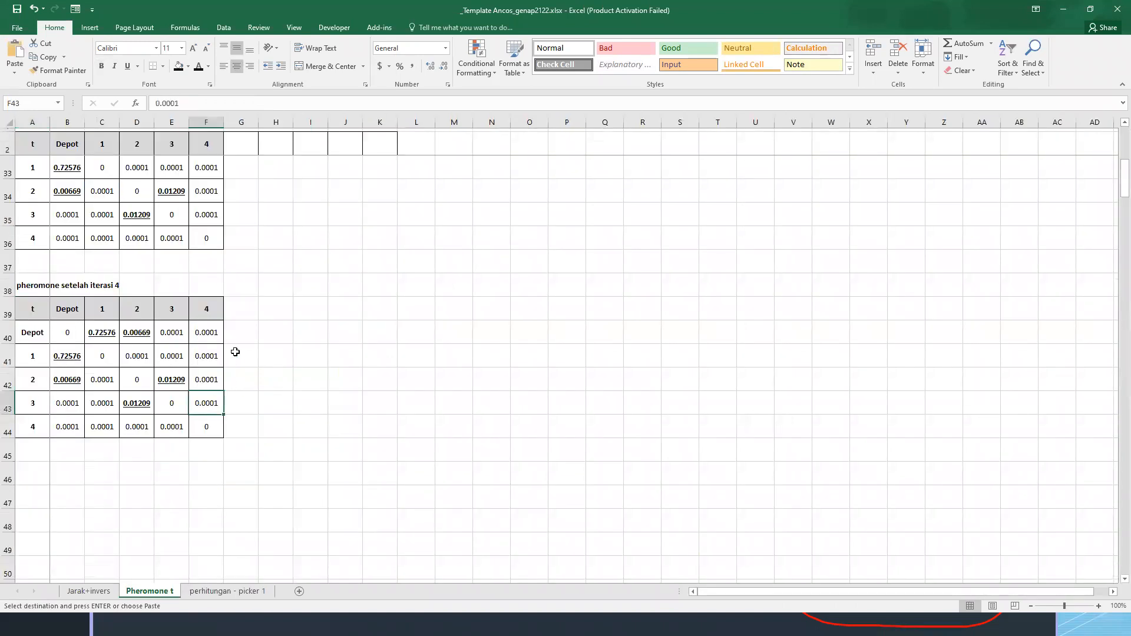
{"action": "key", "text": "ctrl+alt+v"}
{"action": "key", "text": "v"}
{"action": "key", "text": "Return"}
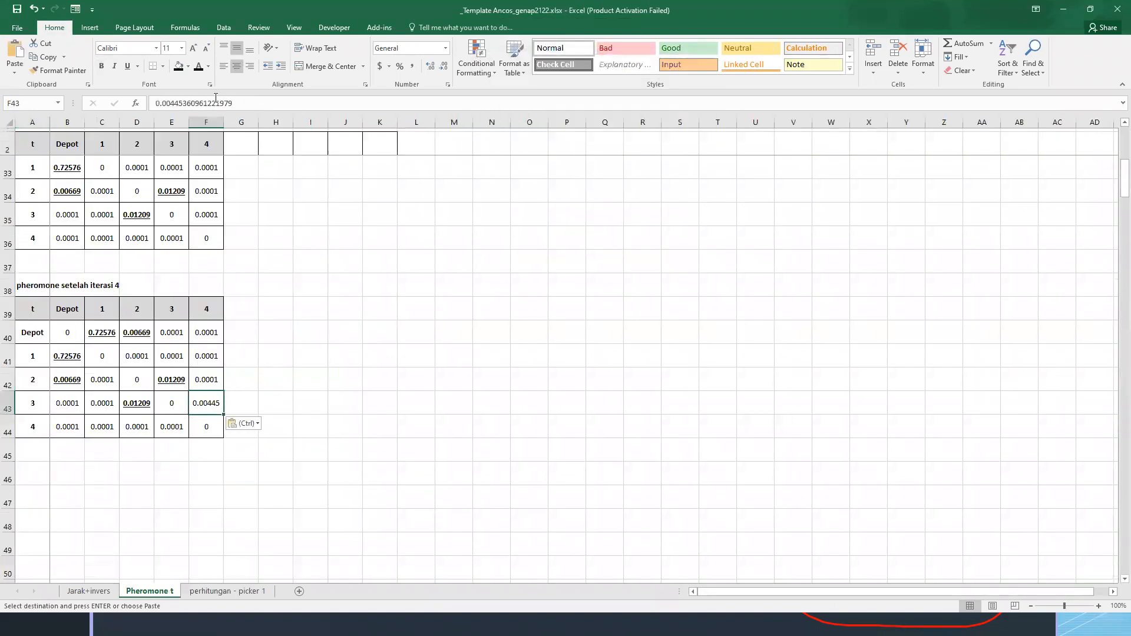
Make the 3-to-4 pheromone in F43 bold and underlined, and copy it to the mirrored 4-to-3 cell E44
{"action": "left_click", "coordinate": [101, 66]}
{"action": "left_click", "coordinate": [127, 66]}
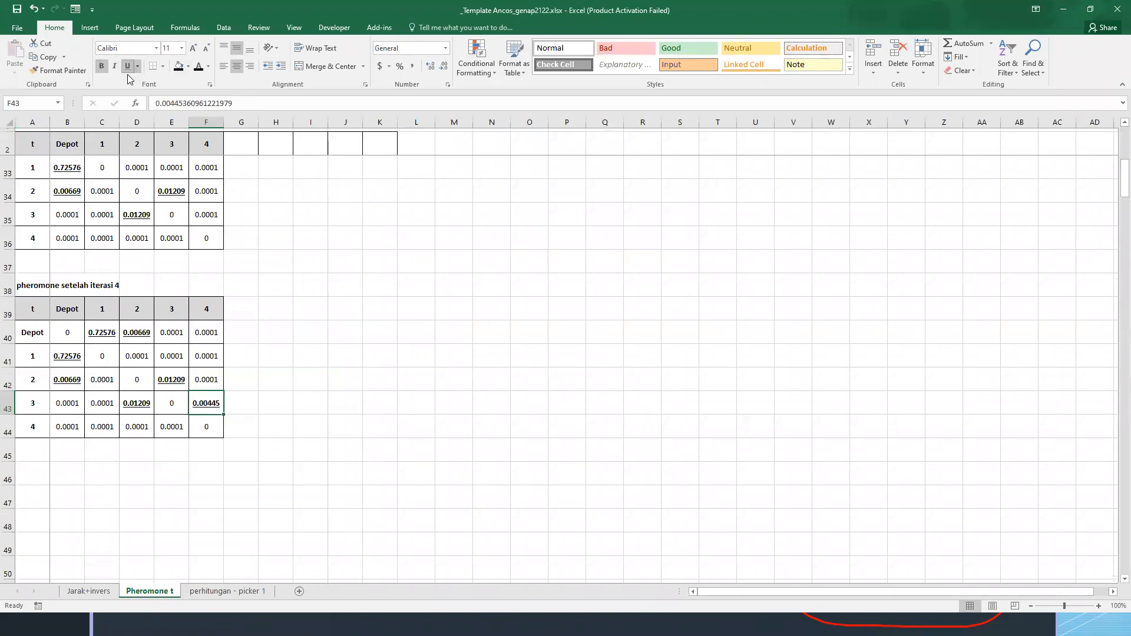
{"action": "key", "text": "ctrl+c"}
{"action": "left_click", "coordinate": [170, 427]}
{"action": "key", "text": "ctrl+v"}
{"action": "key", "text": "Escape"}
{"action": "left_click", "coordinate": [275, 392]}
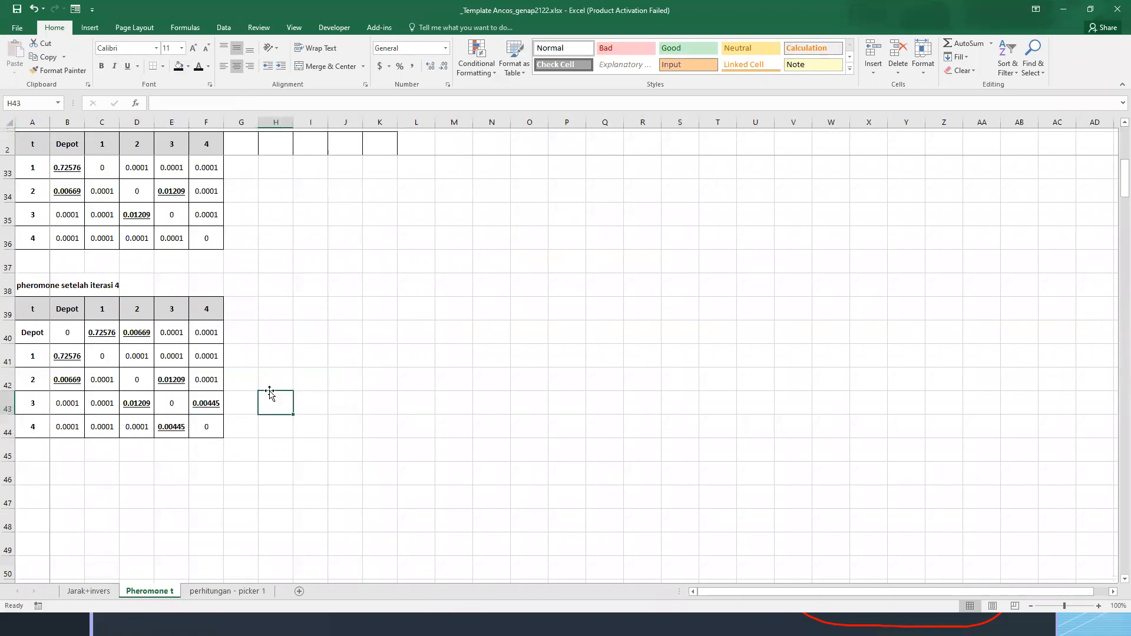
Enter the note "SEMUA KOTA SUDAH DISINGGAHI" in A114 of the perhitungan - picker 1 sheet
{"action": "left_click", "coordinate": [227, 590]}
{"action": "scroll", "coordinate": [265, 401], "scroll_direction": "down", "scroll_amount": 2}
{"action": "left_click", "coordinate": [45, 447]}
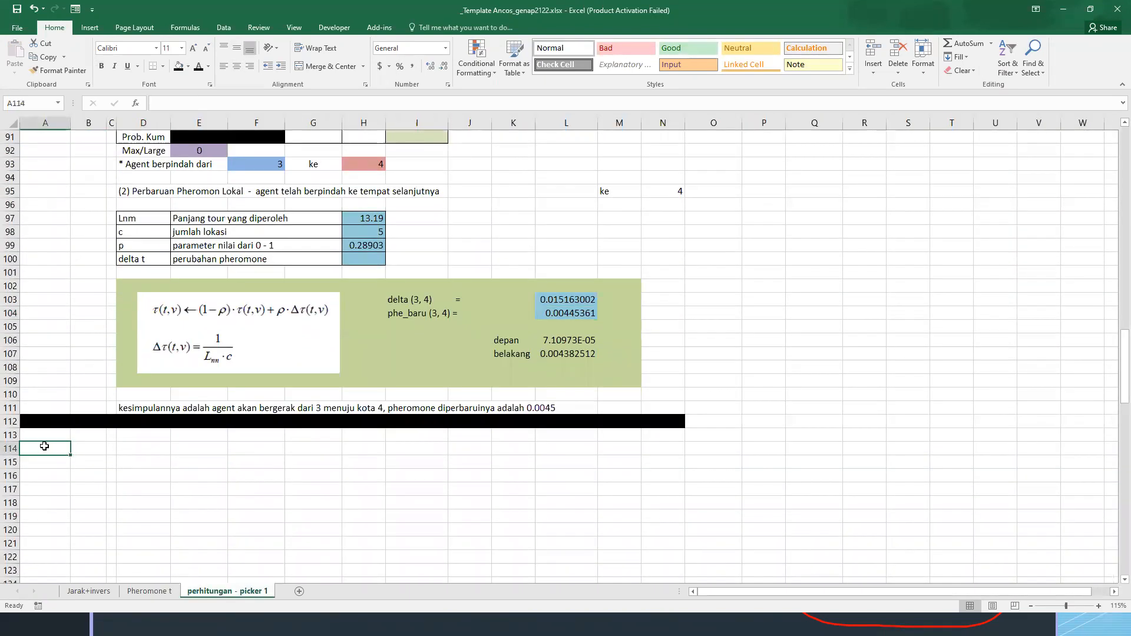
{"action": "type", "text": "sem"}
{"action": "key", "text": "BackSpace"}
{"action": "key", "text": "BackSpace"}
{"action": "key", "text": "BackSpace"}
{"action": "type", "text": "SEMUA KOTA SUDAH DISINGGAHI"}
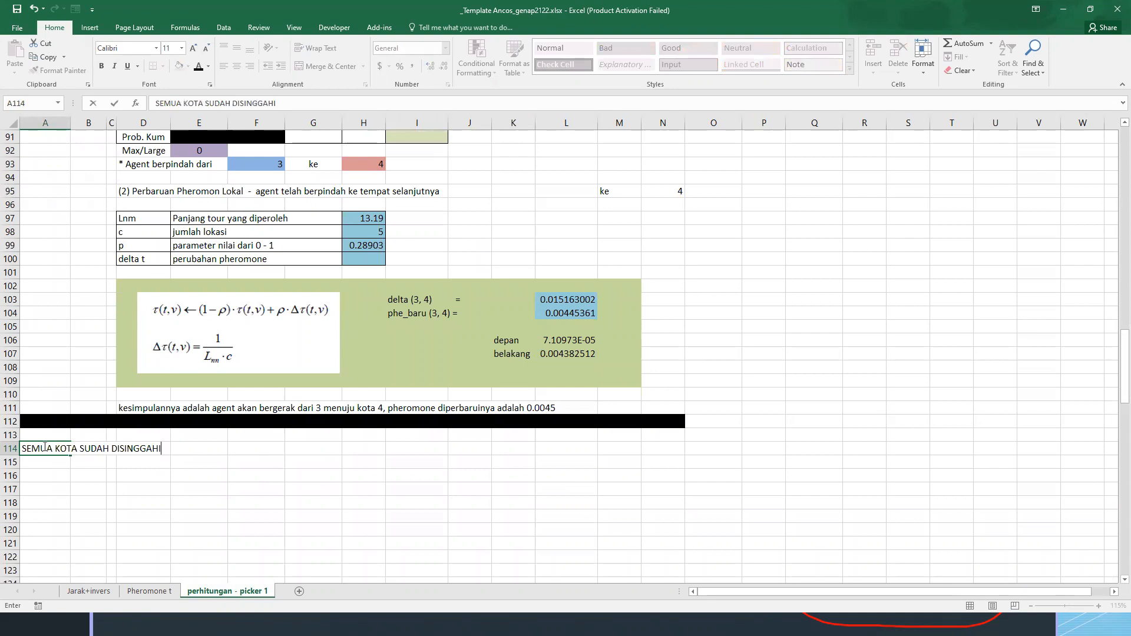
{"action": "key", "text": "Return"}
Add the heading KESIMPULAN in A116 and item 1 "RUTE HAMILTON" in C117:D117
{"action": "key", "text": "Return"}
{"action": "type", "text": "KESIMPULAN"}
{"action": "key", "text": "Return"}
{"action": "key", "text": "Right"}
{"action": "key", "text": "Right"}
{"action": "type", "text": "1"}
{"action": "key", "text": "Right"}
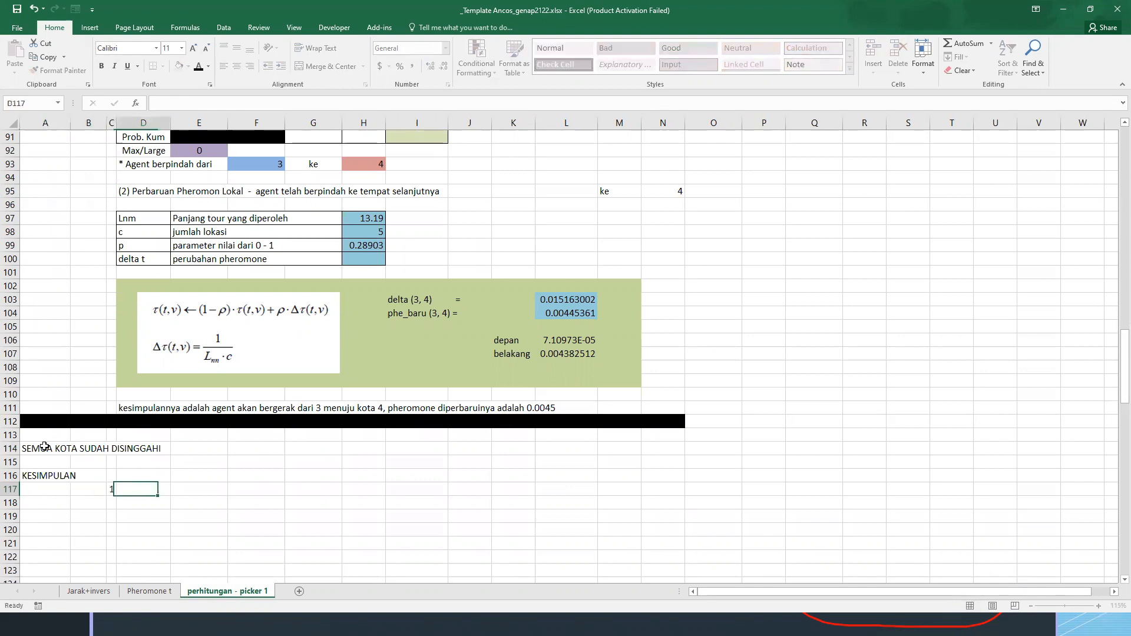
{"action": "type", "text": "RUTE HAMILTO"}
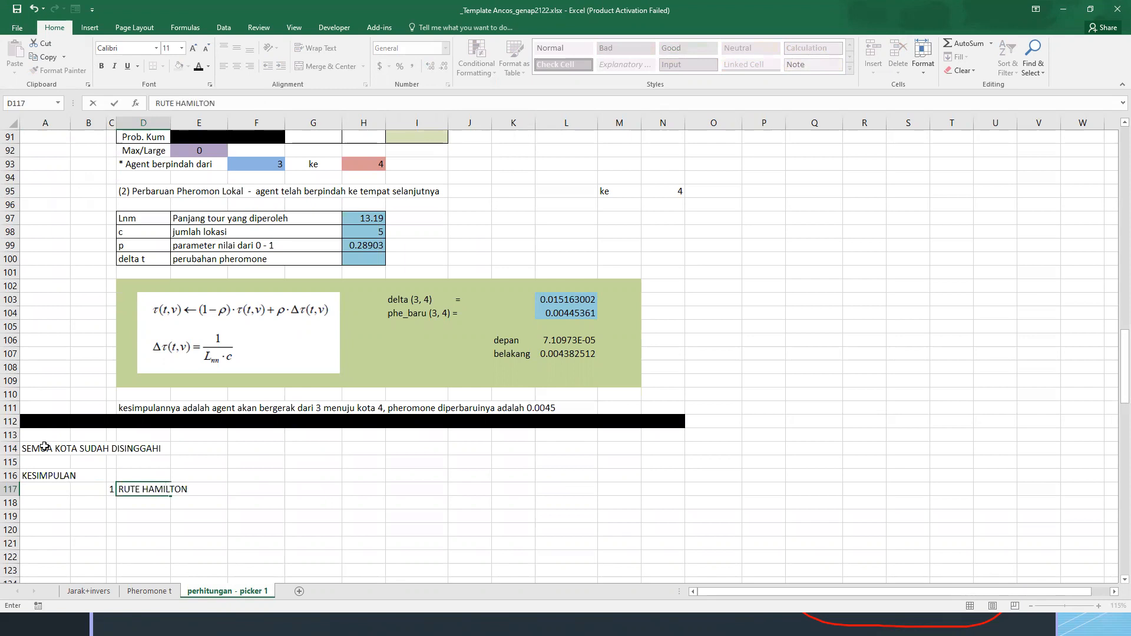
{"action": "type", "text": "N"}
Review the agent's moves in all iterations and enter the route "1 --> Depot --> 2 --> 3 --> 4" in F117
{"action": "key", "text": "Right"}
{"action": "key", "text": "Right"}
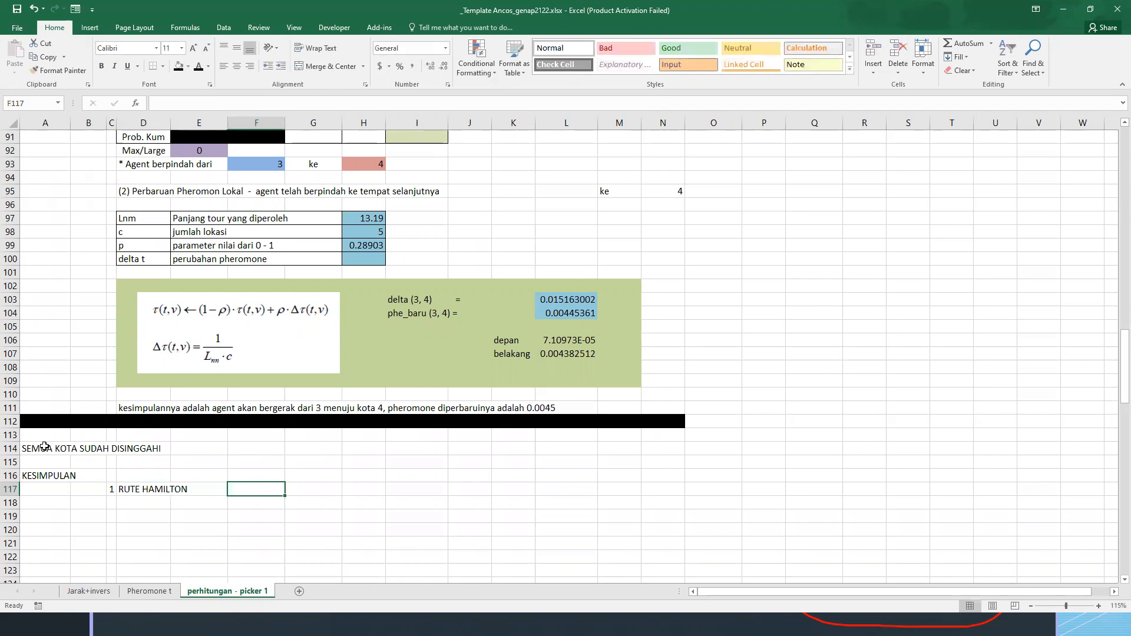
{"action": "scroll", "coordinate": [43, 443], "scroll_direction": "up", "scroll_amount": 20}
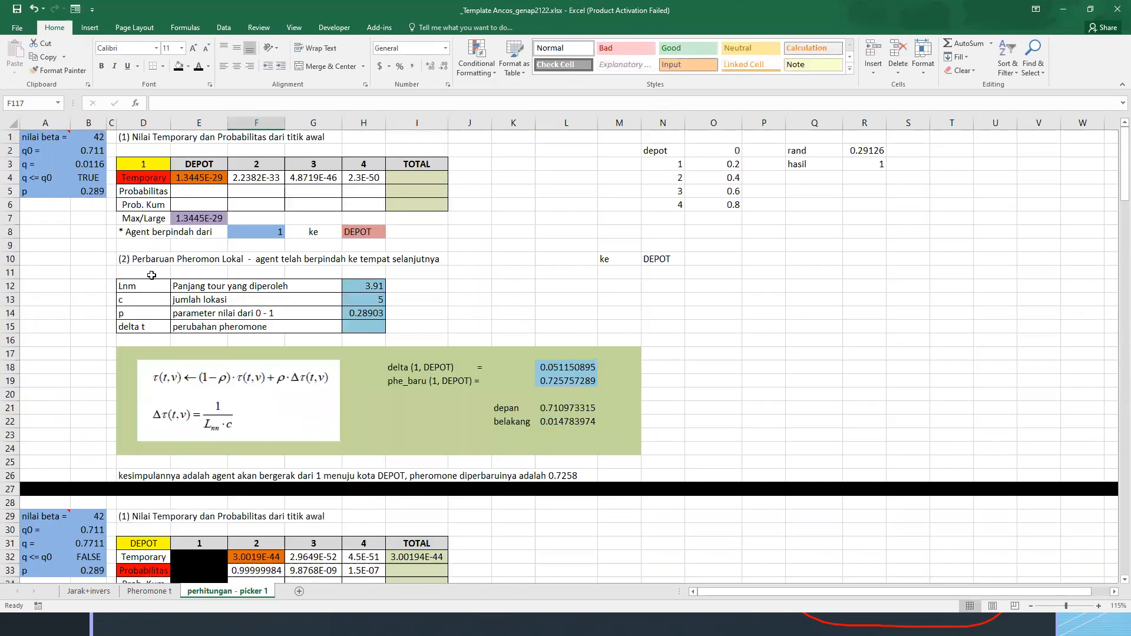
{"action": "scroll", "coordinate": [157, 177], "scroll_direction": "down", "scroll_amount": 8}
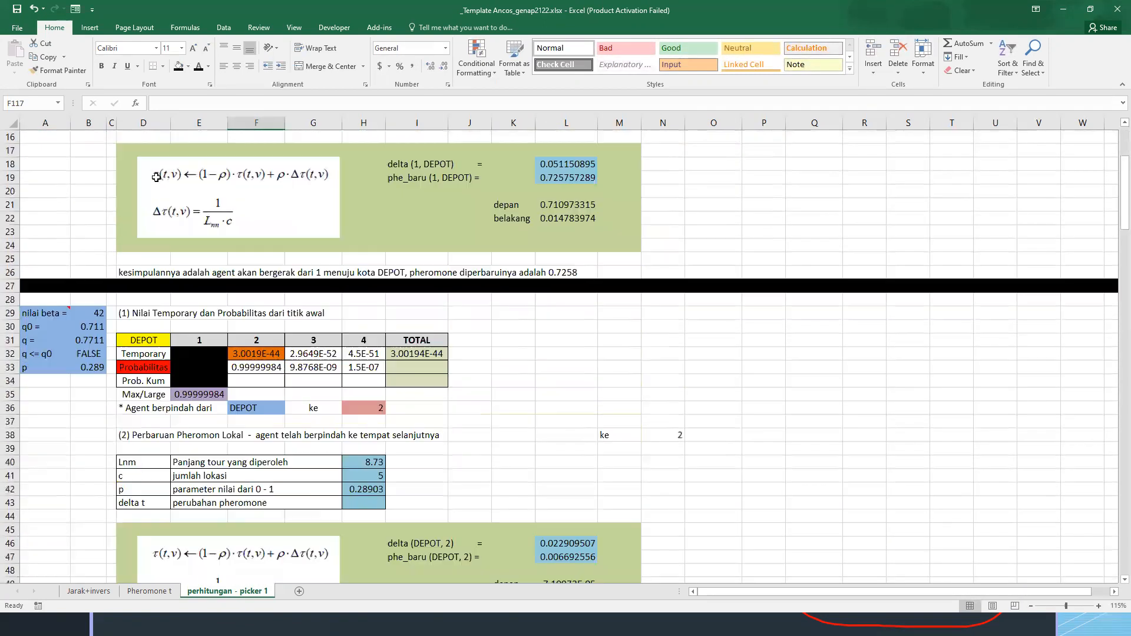
{"action": "scroll", "coordinate": [157, 177], "scroll_direction": "down", "scroll_amount": 20}
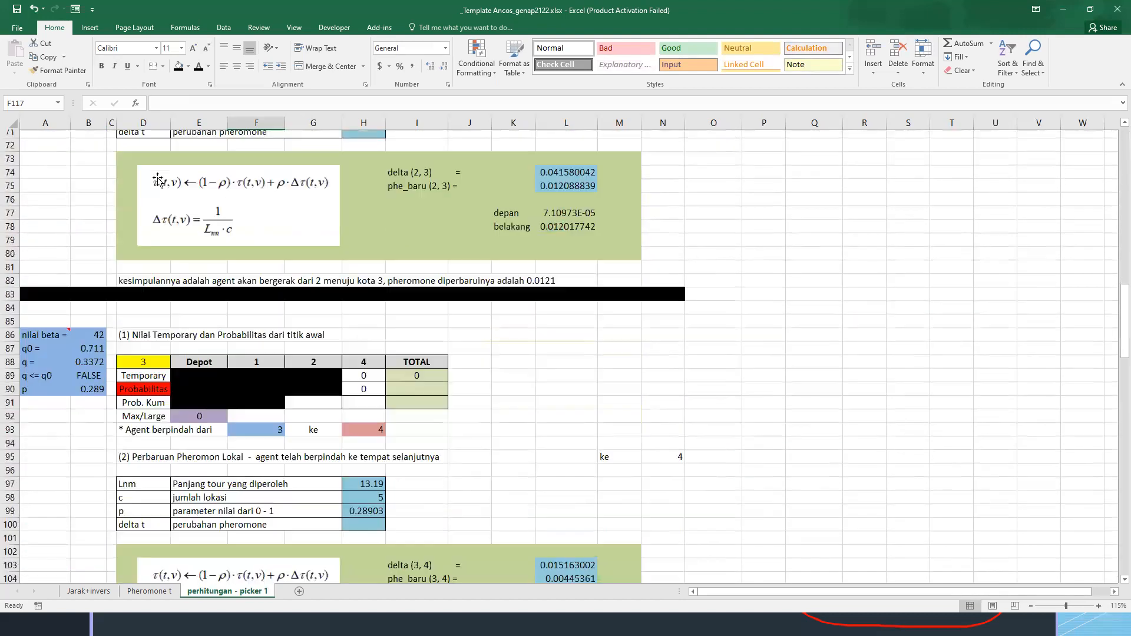
{"action": "type", "text": "1 --> Depot --> 2 -->"}
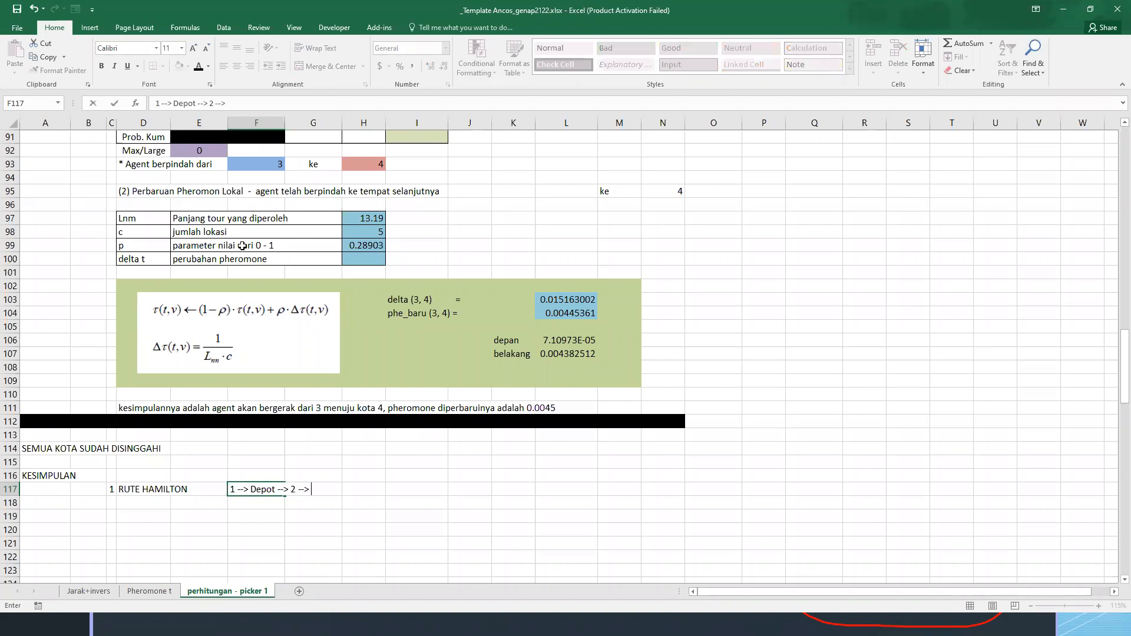
{"action": "type", "text": " 3 --> 4"}
{"action": "key", "text": "Return"}
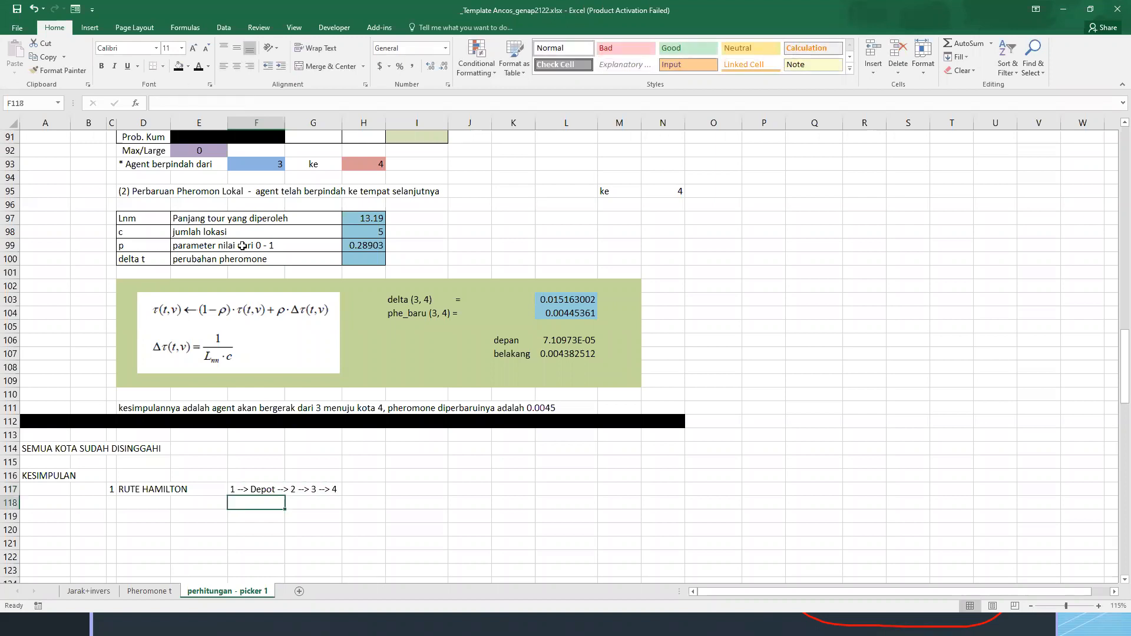
Add item 2 "PANJANG RUTE" to the conclusion in C118:D118
{"action": "key", "text": "Left"}
{"action": "key", "text": "Left"}
{"action": "key", "text": "Left"}
{"action": "type", "text": "2"}
{"action": "key", "text": "Tab"}
{"action": "type", "text": "P"}
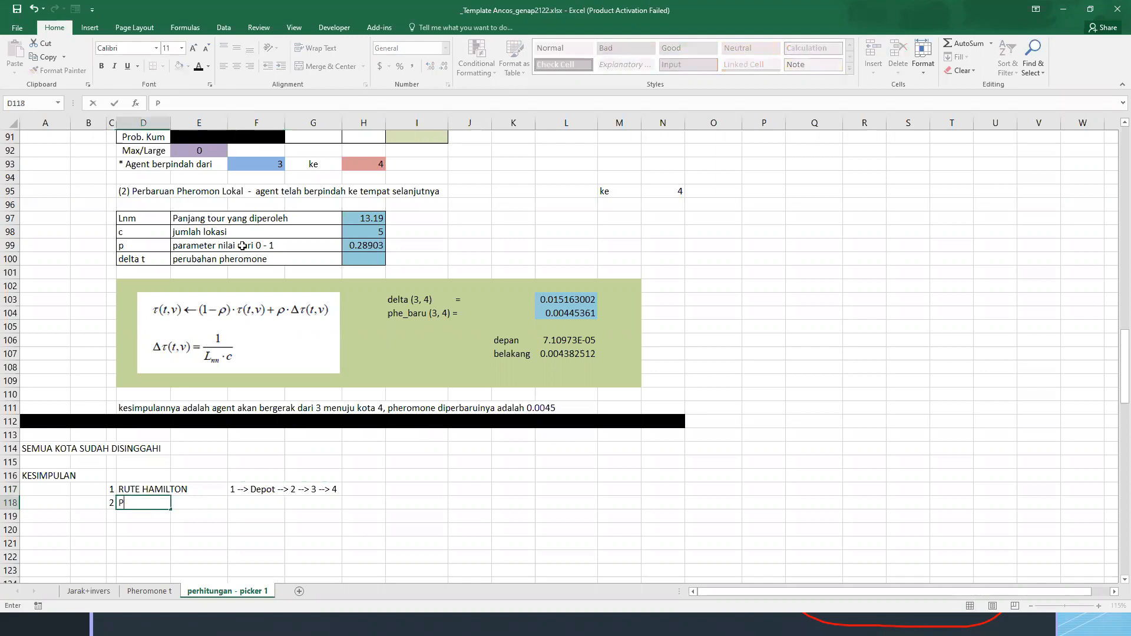
{"action": "type", "text": "ANJANG RUTE"}
Calculate the route length in F118 by summing the Lnm values of all four iterations with =H97+H68+H40+H12
{"action": "key", "text": "Tab"}
{"action": "key", "text": "Tab"}
{"action": "type", "text": "="}
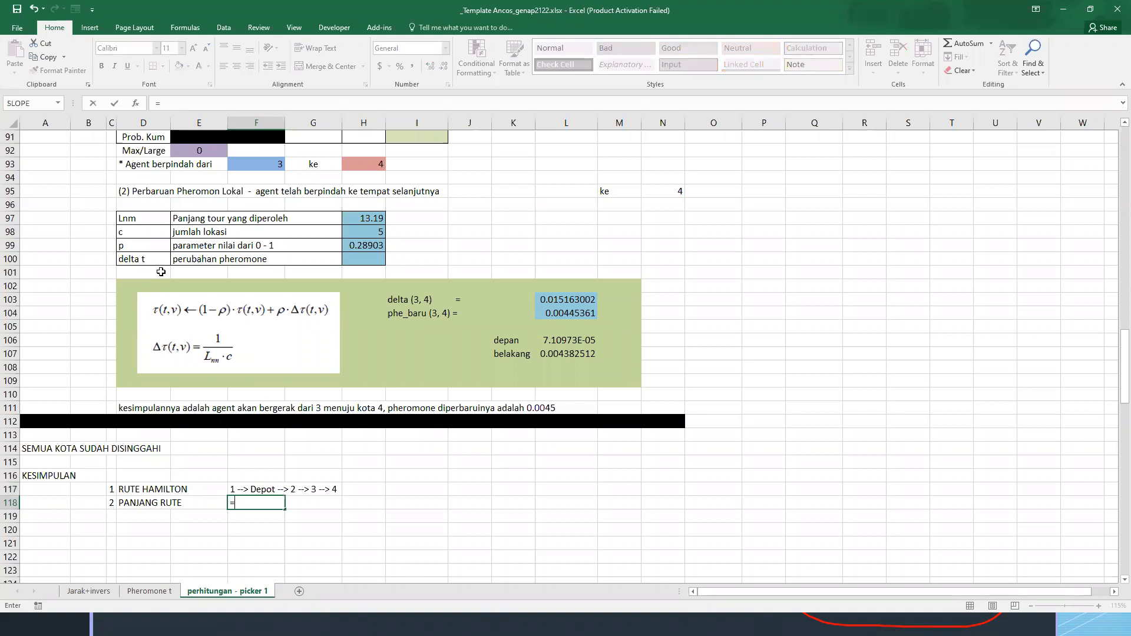
{"action": "left_click", "coordinate": [375, 218]}
{"action": "type", "text": "+"}
{"action": "scroll", "coordinate": [349, 261], "scroll_direction": "up", "scroll_amount": 3}
{"action": "scroll", "coordinate": [349, 261], "scroll_direction": "up", "scroll_amount": 6}
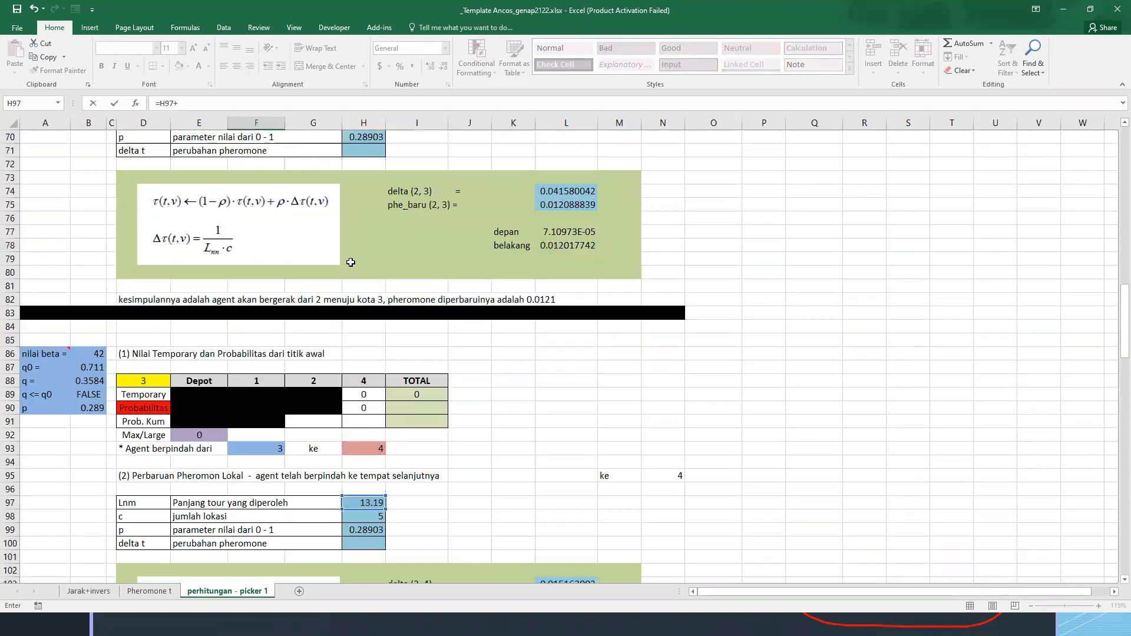
{"action": "left_click", "coordinate": [355, 193]}
{"action": "type", "text": "+"}
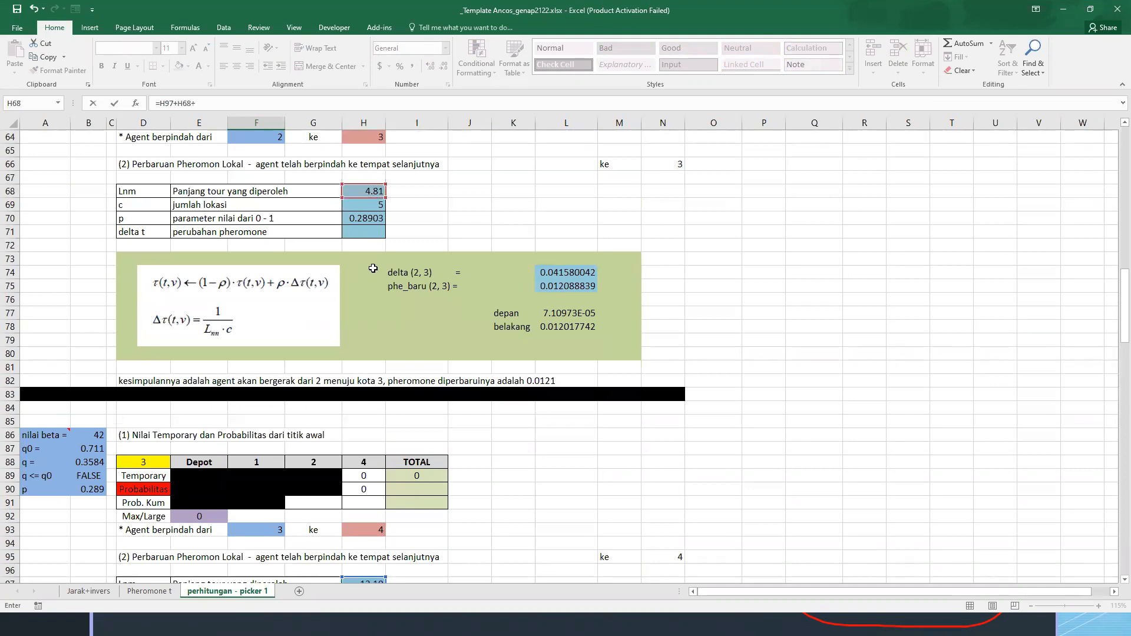
{"action": "scroll", "coordinate": [370, 219], "scroll_direction": "up", "scroll_amount": 10}
{"action": "left_click", "coordinate": [371, 218]}
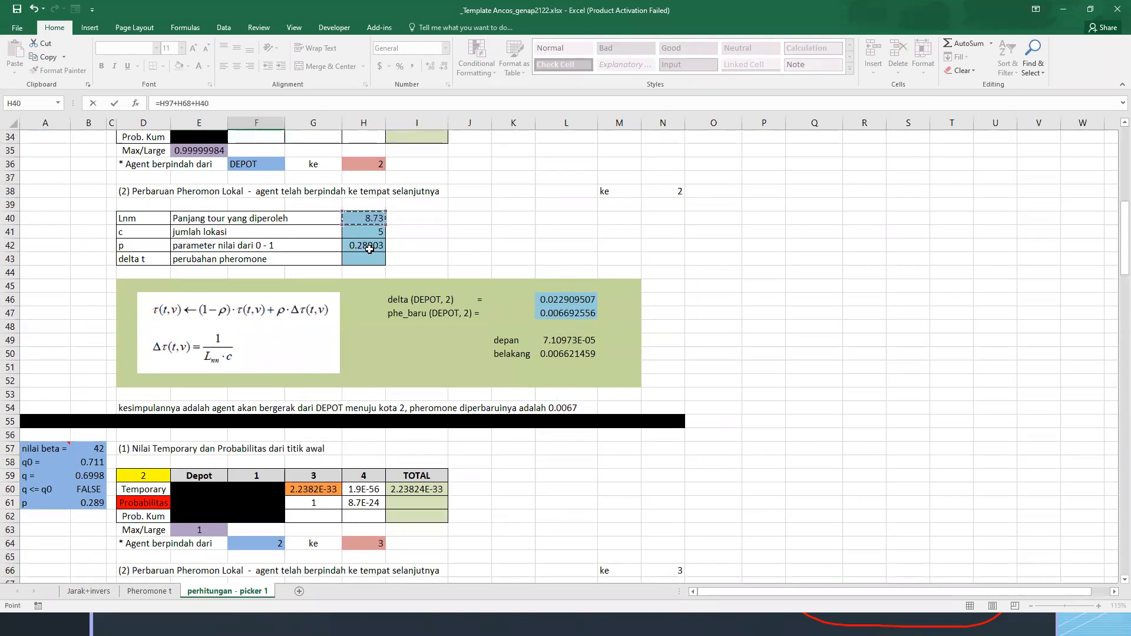
{"action": "type", "text": "+"}
{"action": "scroll", "coordinate": [374, 218], "scroll_direction": "up", "scroll_amount": 9}
{"action": "left_click", "coordinate": [375, 204]}
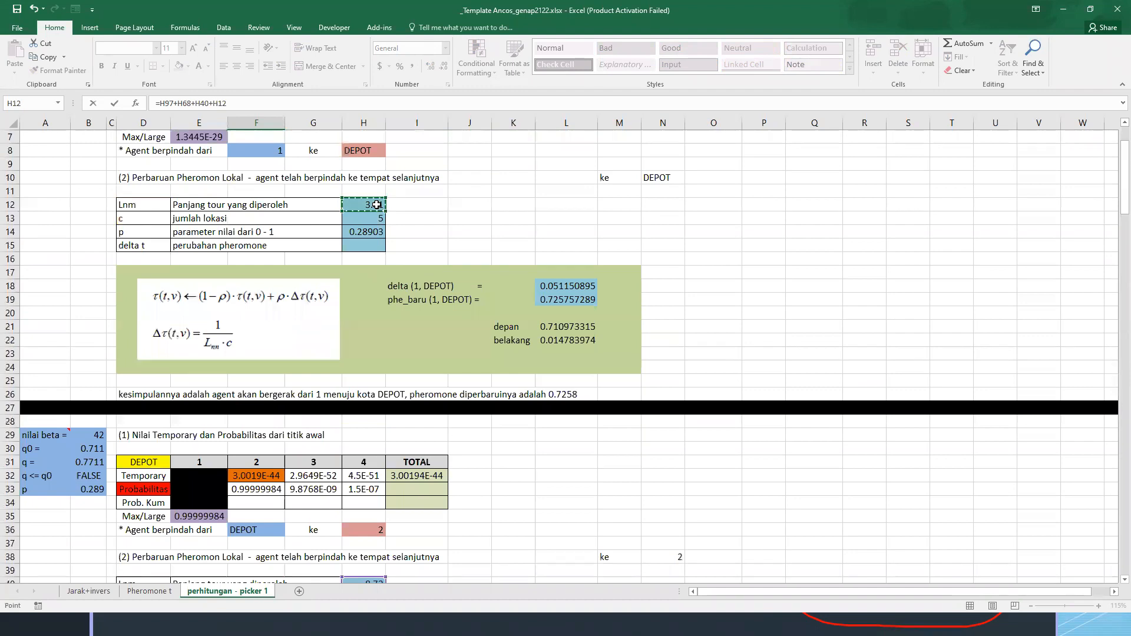
{"action": "scroll", "coordinate": [378, 236], "scroll_direction": "up", "scroll_amount": 2}
{"action": "key", "text": "Return"}
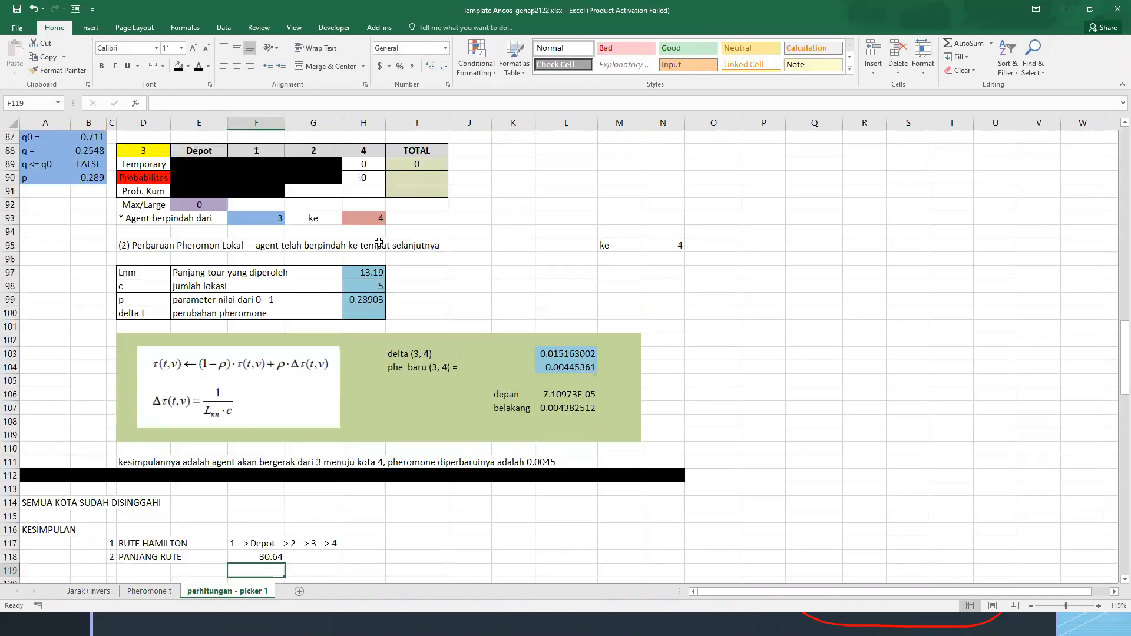
{"action": "scroll", "coordinate": [367, 385], "scroll_direction": "down", "scroll_amount": 3}
{"action": "left_click", "coordinate": [269, 437]}
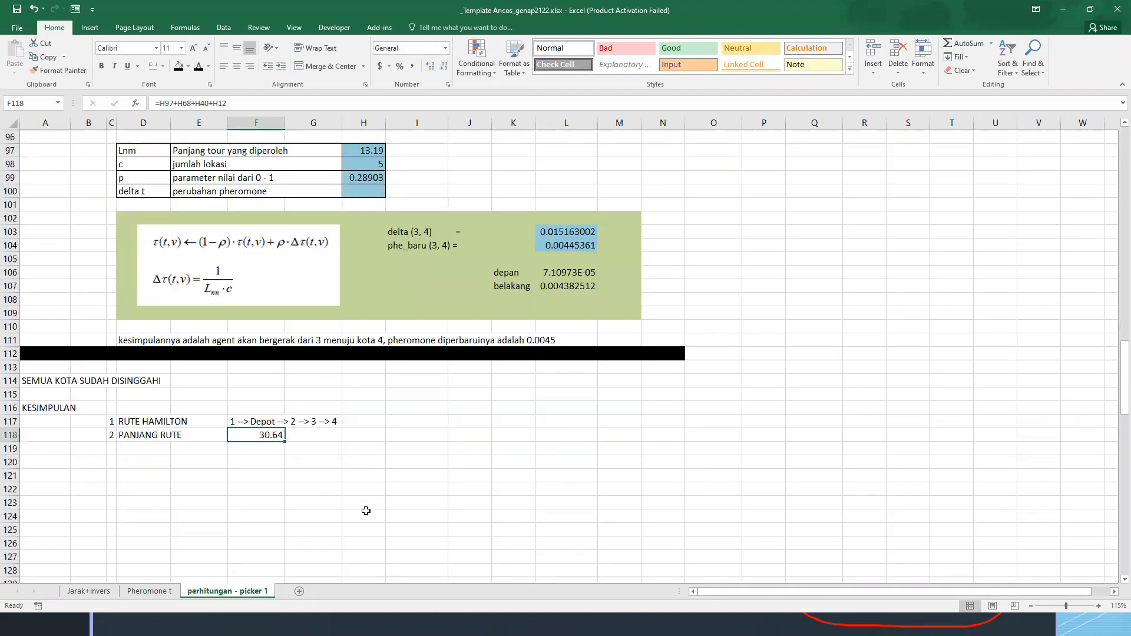
Add item 3 "PHEROMONE" to the conclusion in C119:D119
{"action": "left_click", "coordinate": [110, 448]}
{"action": "type", "text": "3"}
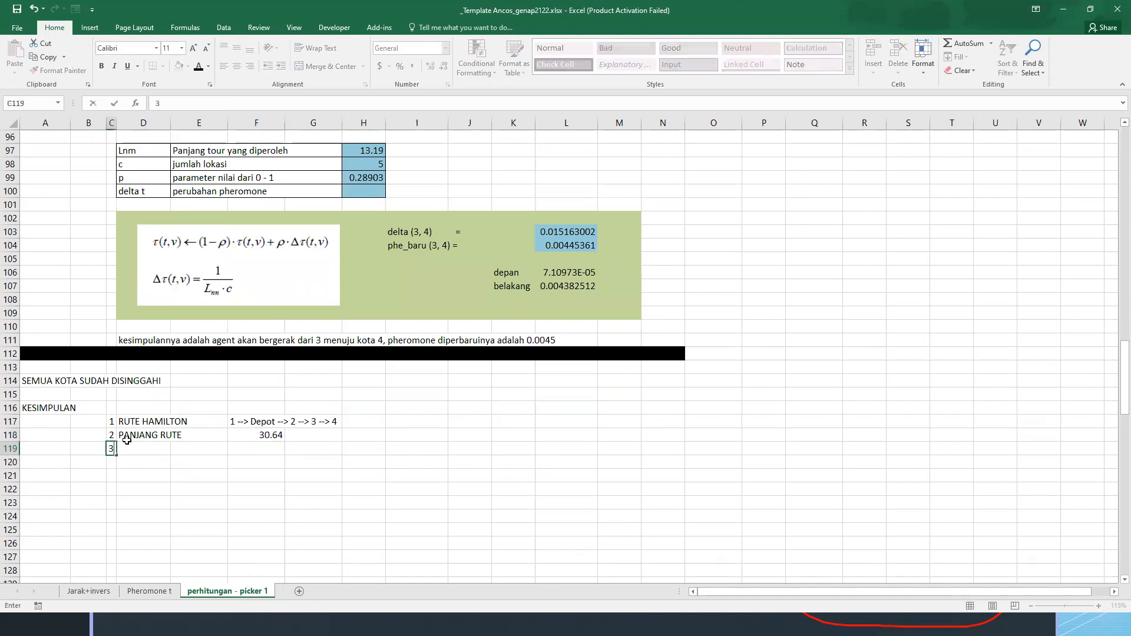
{"action": "left_click", "coordinate": [128, 446]}
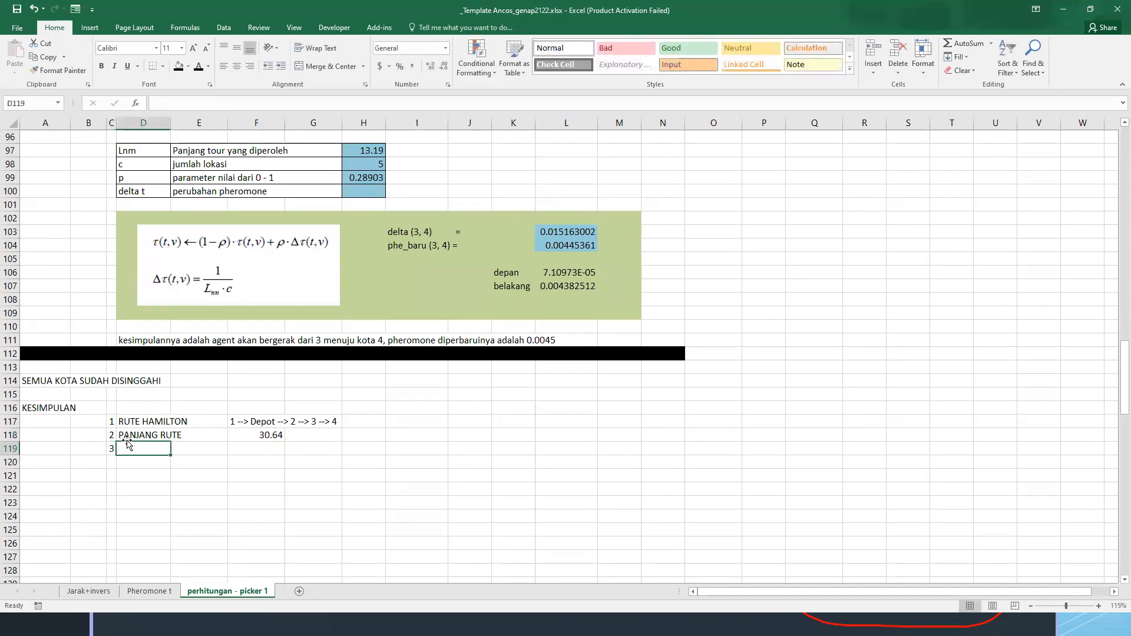
{"action": "type", "text": "PHEROMONE"}
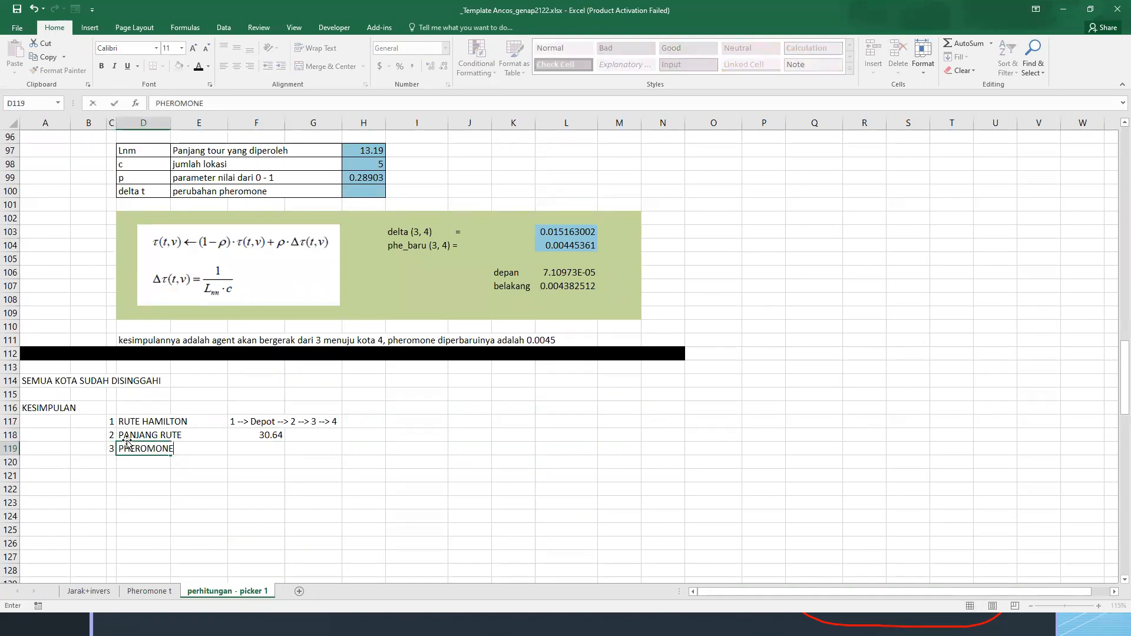
{"action": "key", "text": "Return"}
{"action": "key", "text": "Return"}
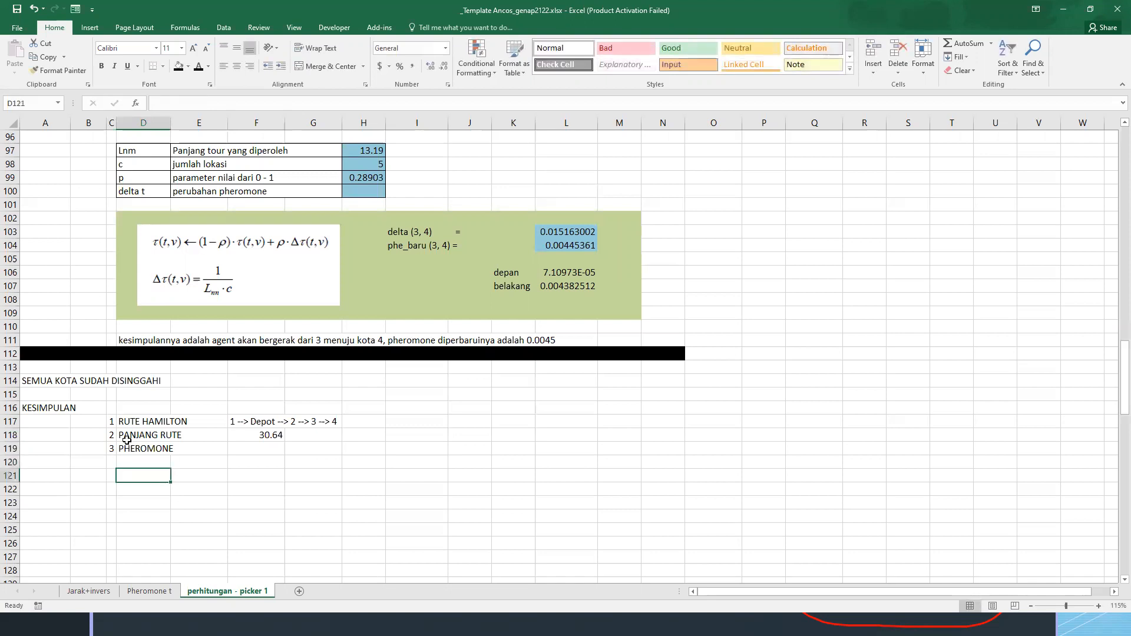
Copy the updated pheromone matrix with its headers from the Pheromone t sheet to D121 of the perhitungan - picker 1 sheet
{"action": "key", "text": "ctrl+Page_Up"}
{"action": "left_click_drag", "start_coordinate": [34, 308], "coordinate": [200, 427]}
{"action": "key", "text": "ctrl+c"}
{"action": "key", "text": "ctrl+Page_Down"}
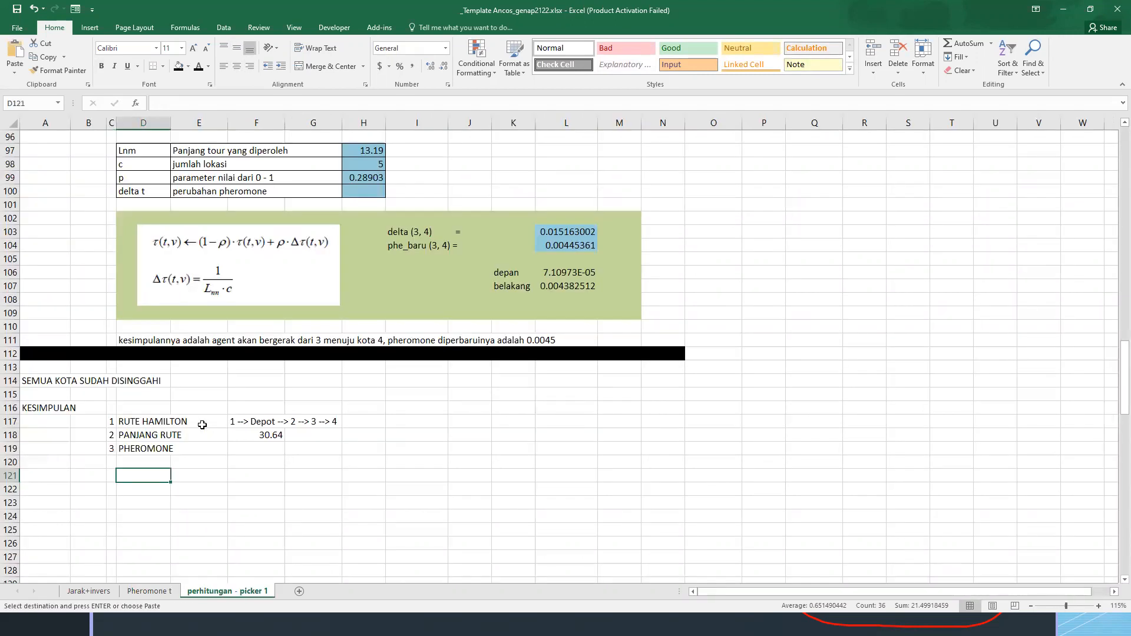
{"action": "key", "text": "ctrl+v"}
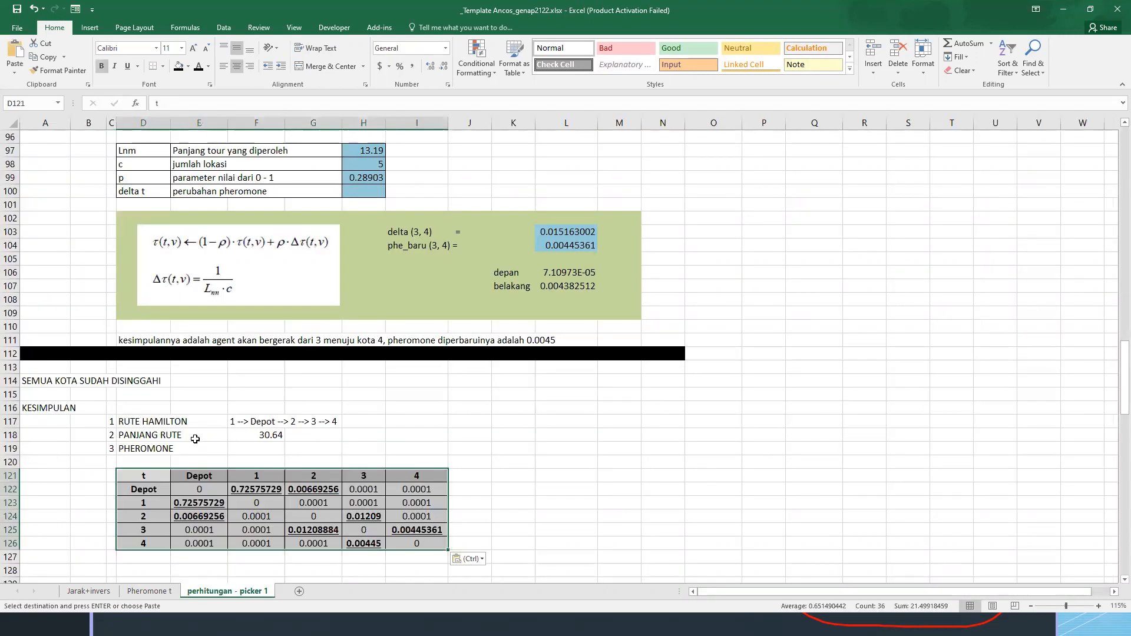
Deselect the pasted pheromone matrix and save the workbook
{"action": "left_click", "coordinate": [417, 427]}
{"action": "left_click", "coordinate": [179, 477]}
{"action": "left_click", "coordinate": [164, 478]}
{"action": "left_click", "coordinate": [457, 477]}
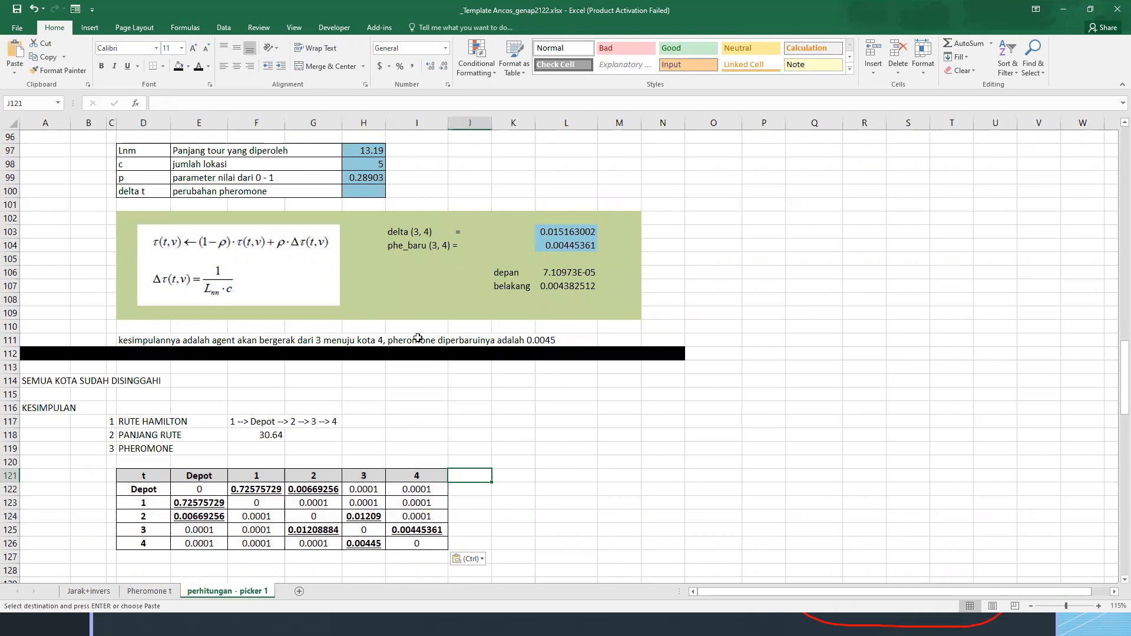
{"action": "key", "text": "ctrl+s"}
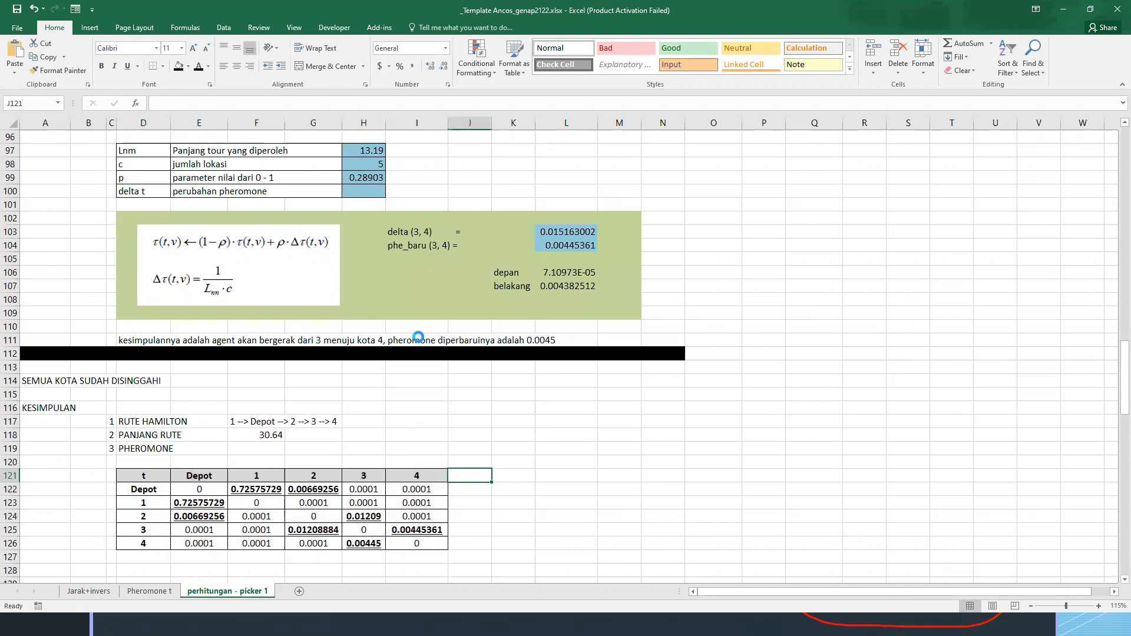
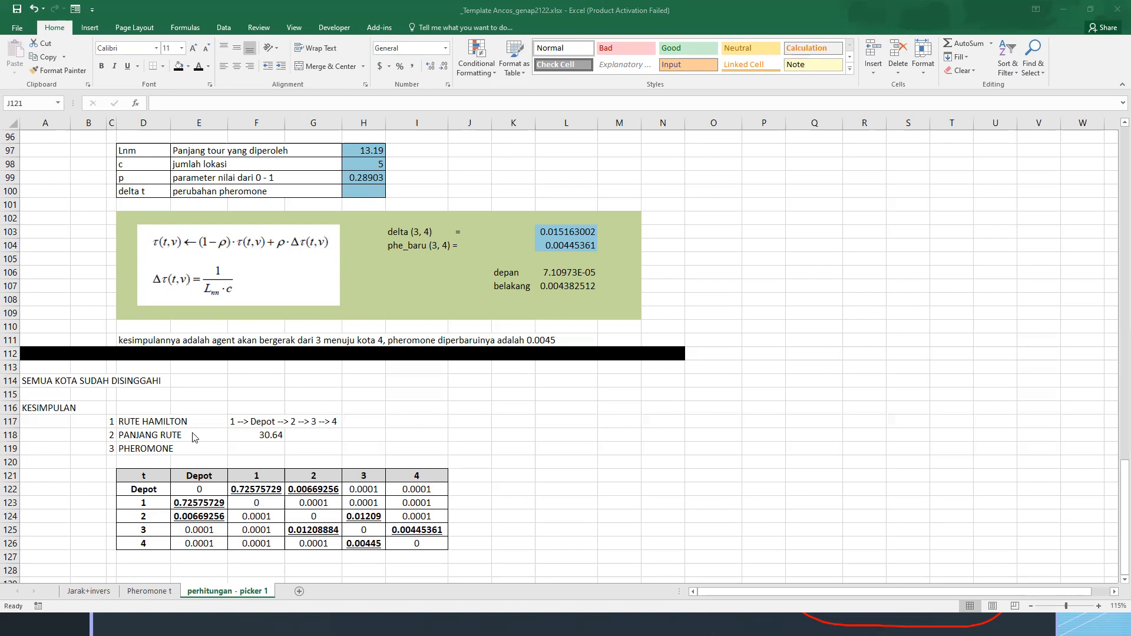
Review the Hamilton route and route length entries in the conclusion
{"action": "left_click", "coordinate": [149, 419]}
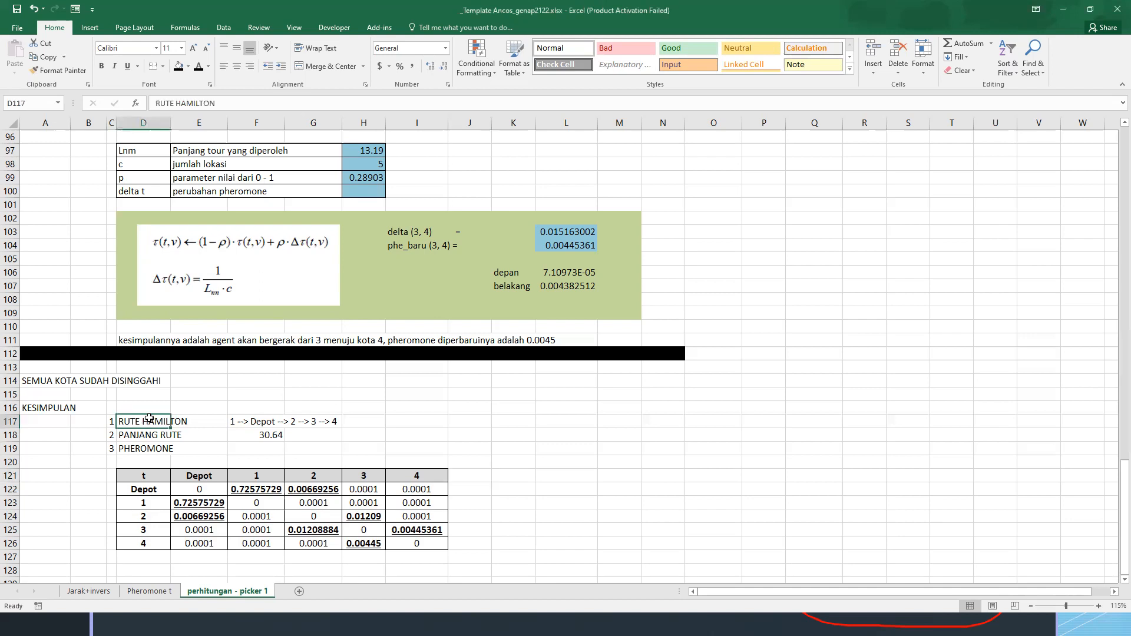
{"action": "left_click_drag", "start_coordinate": [127, 419], "coordinate": [325, 421]}
{"action": "left_click", "coordinate": [144, 421]}
{"action": "left_click", "coordinate": [234, 422]}
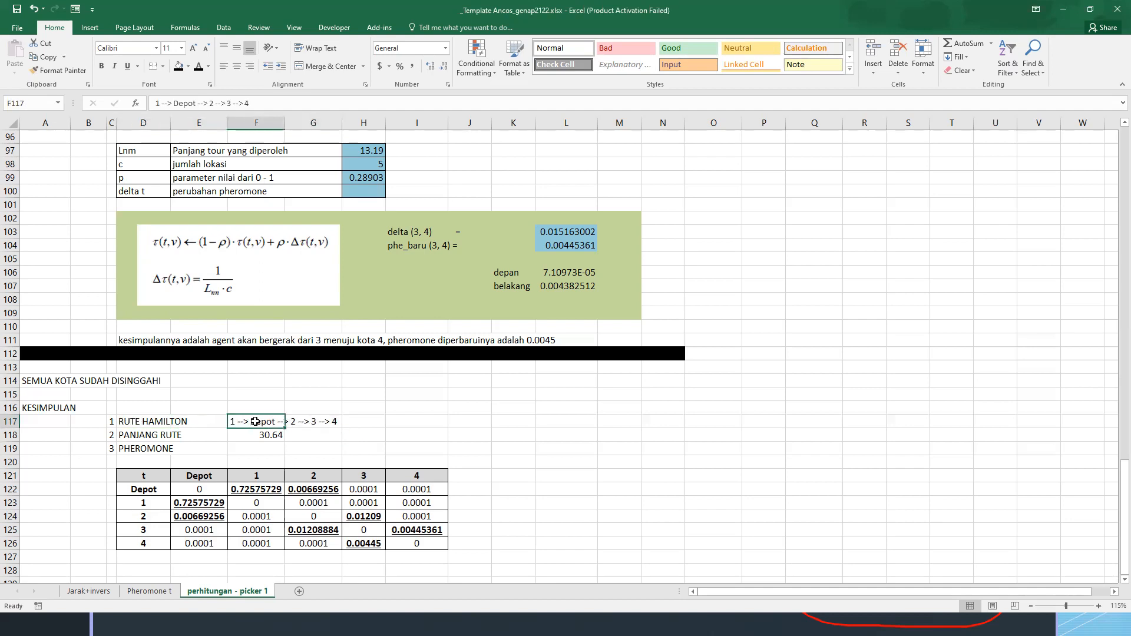
{"action": "left_click", "coordinate": [311, 421]}
{"action": "left_click", "coordinate": [259, 419]}
{"action": "left_click", "coordinate": [135, 435]}
{"action": "left_click", "coordinate": [266, 434]}
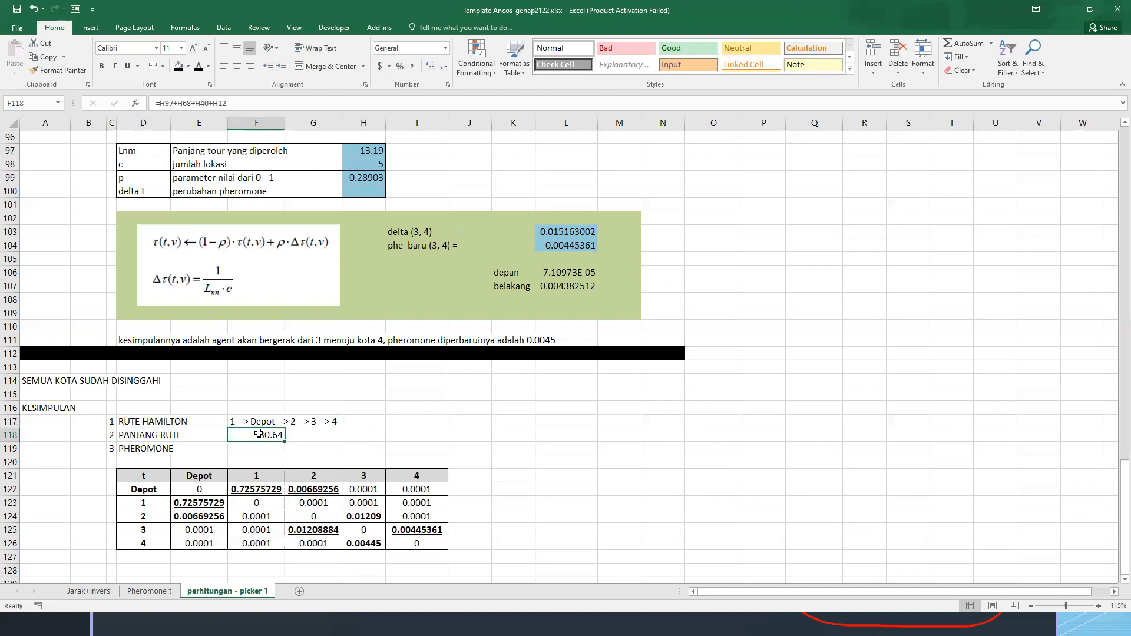
Rename the sheet perhitungan - picker 1 as "perhitungan - semut ke-1"
{"action": "double_click", "coordinate": [253, 590]}
{"action": "key", "text": "Right"}
{"action": "key", "text": "ctrl+shift+Left"}
{"action": "key", "text": "ctrl+shift+Left"}
{"action": "type", "text": "semut"}
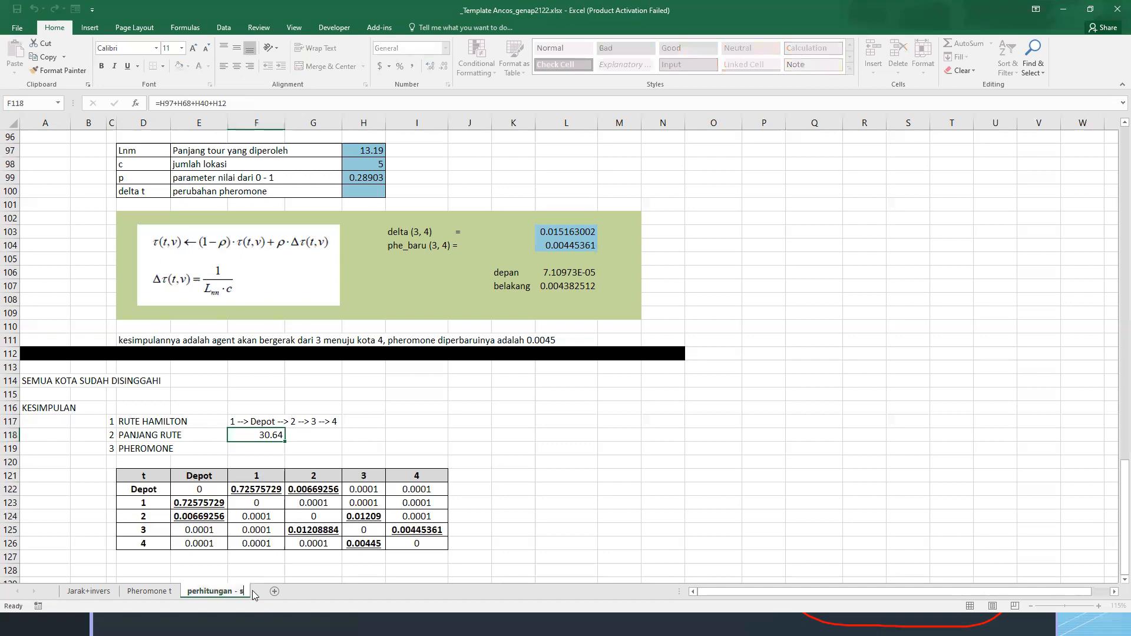
{"action": "type", "text": "e-1"}
{"action": "key", "text": "Return"}
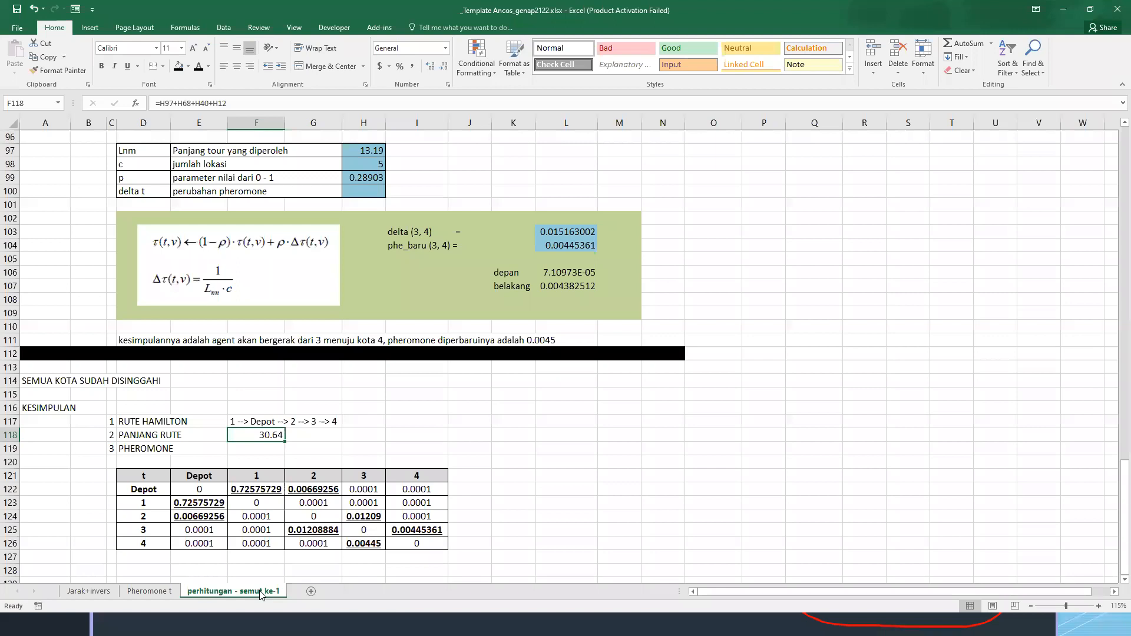
Create a copy of the perhitungan - semut ke-1 sheet at the end of the workbook
{"action": "scroll", "coordinate": [306, 489], "scroll_direction": "up", "scroll_amount": 12}
{"action": "scroll", "coordinate": [305, 486], "scroll_direction": "up", "scroll_amount": 10}
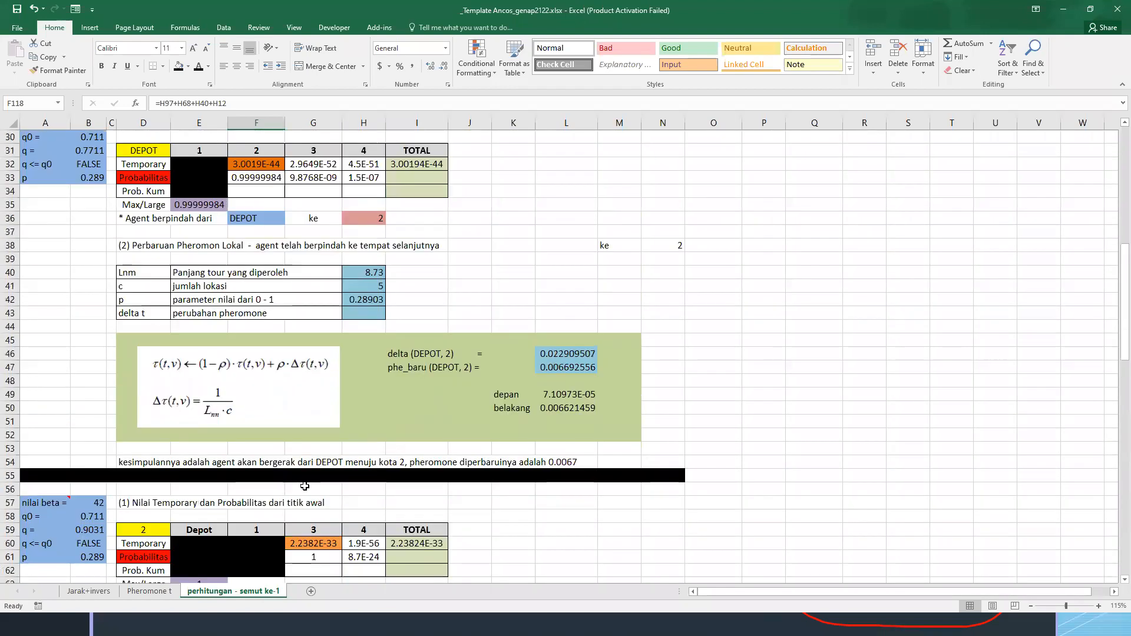
{"action": "scroll", "coordinate": [297, 488], "scroll_direction": "down", "scroll_amount": 20}
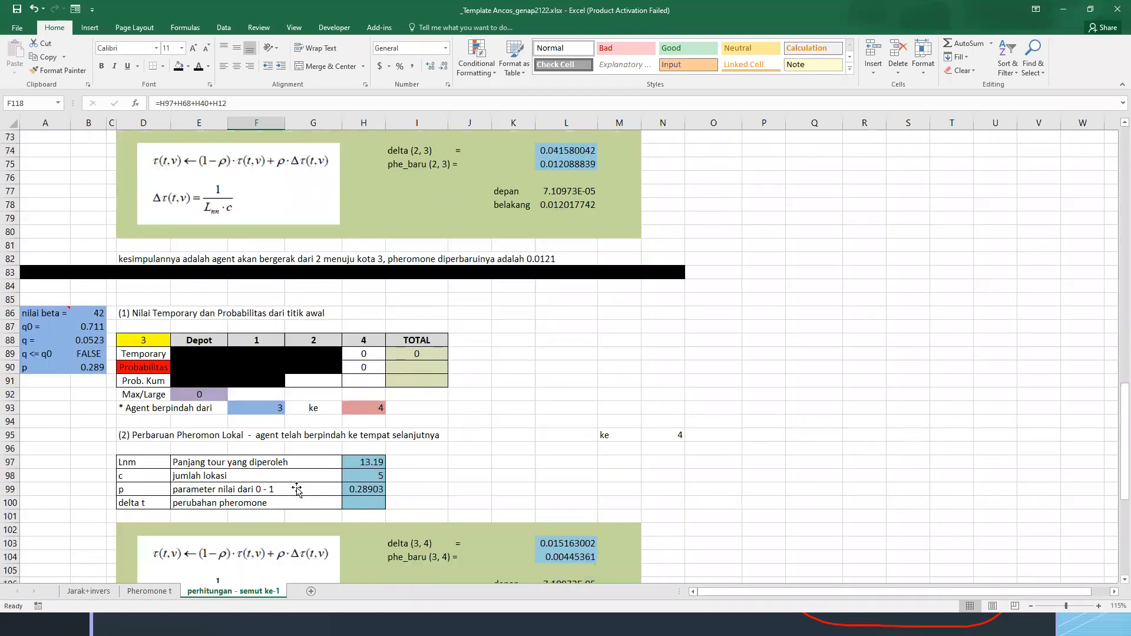
{"action": "right_click", "coordinate": [258, 596]}
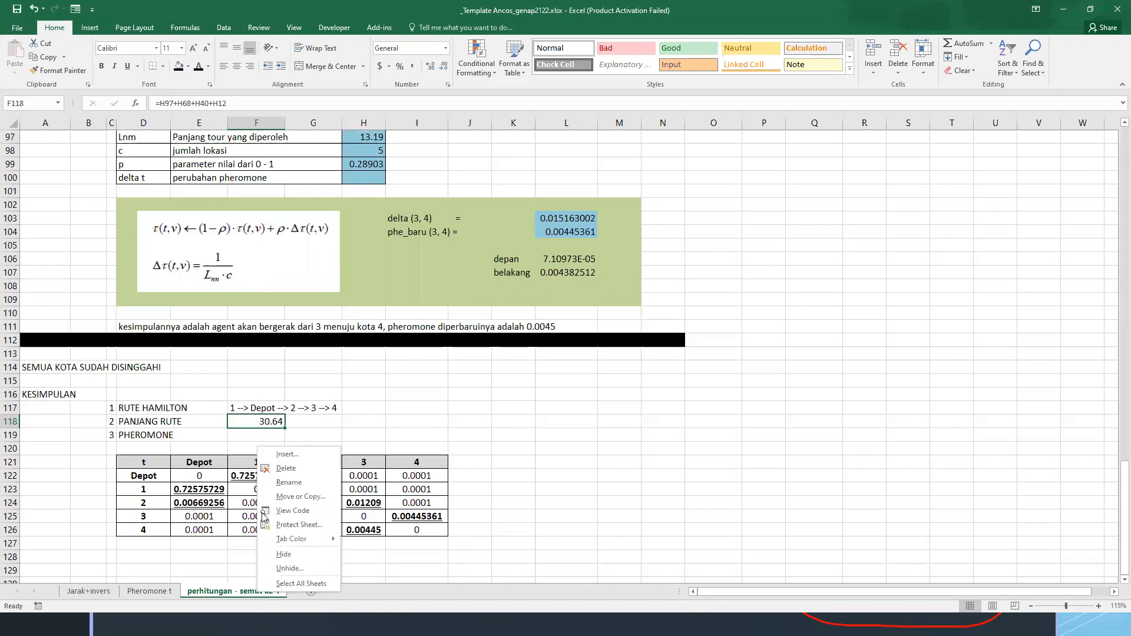
{"action": "left_click", "coordinate": [313, 496]}
{"action": "left_click", "coordinate": [277, 497]}
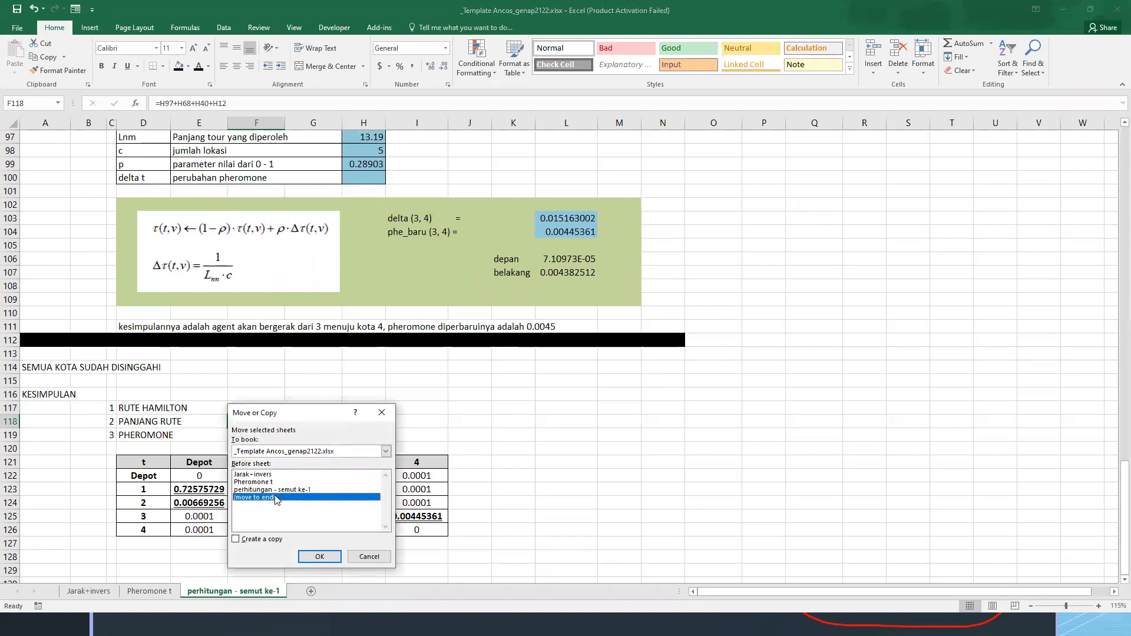
{"action": "left_click", "coordinate": [277, 540]}
{"action": "left_click", "coordinate": [319, 556]}
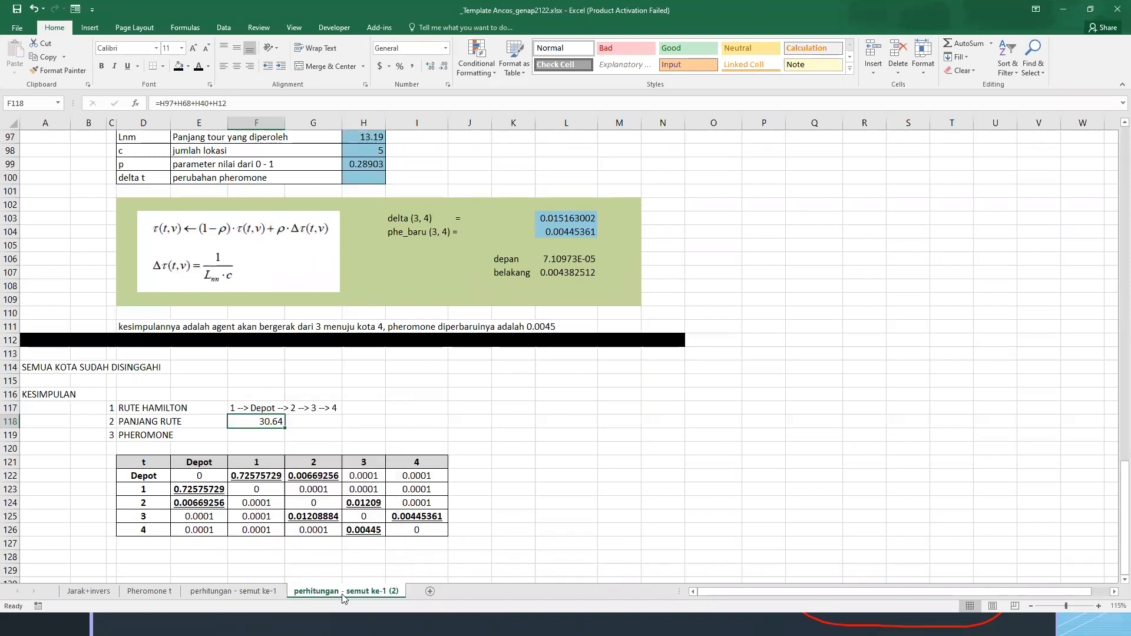
Rename the copied sheet as "perhitungan - semut ke-2"
{"action": "double_click", "coordinate": [342, 594]}
{"action": "key", "text": "Right"}
{"action": "key", "text": "BackSpace"}
{"action": "key", "text": "BackSpace"}
{"action": "key", "text": "BackSpace"}
{"action": "type", "text": "2"}
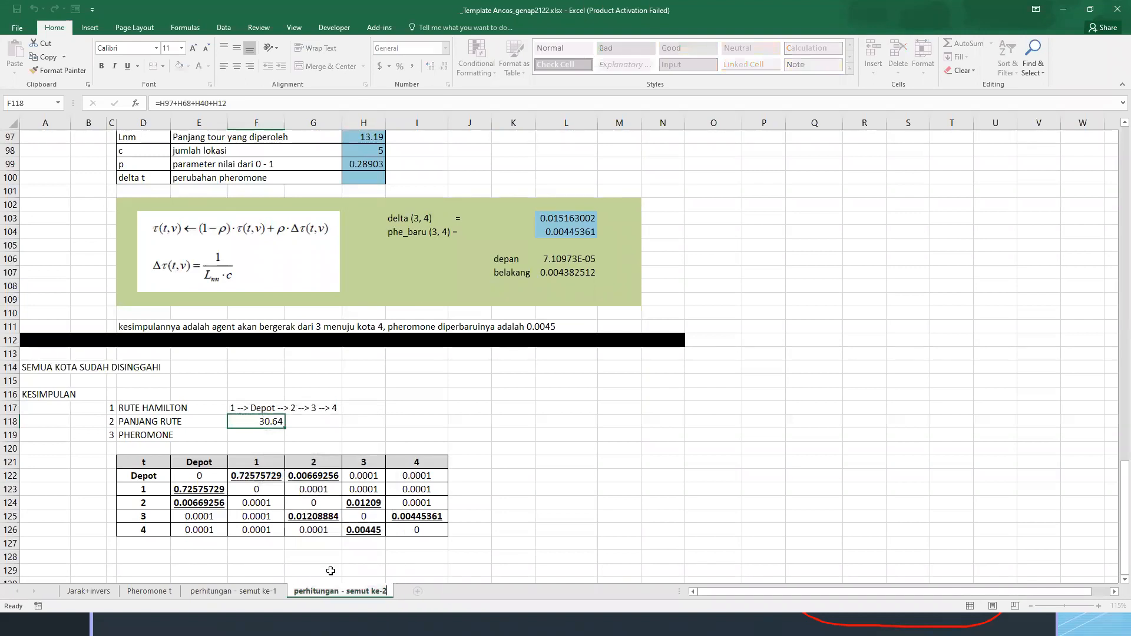
{"action": "key", "text": "Return"}
{"action": "left_click", "coordinate": [507, 526]}
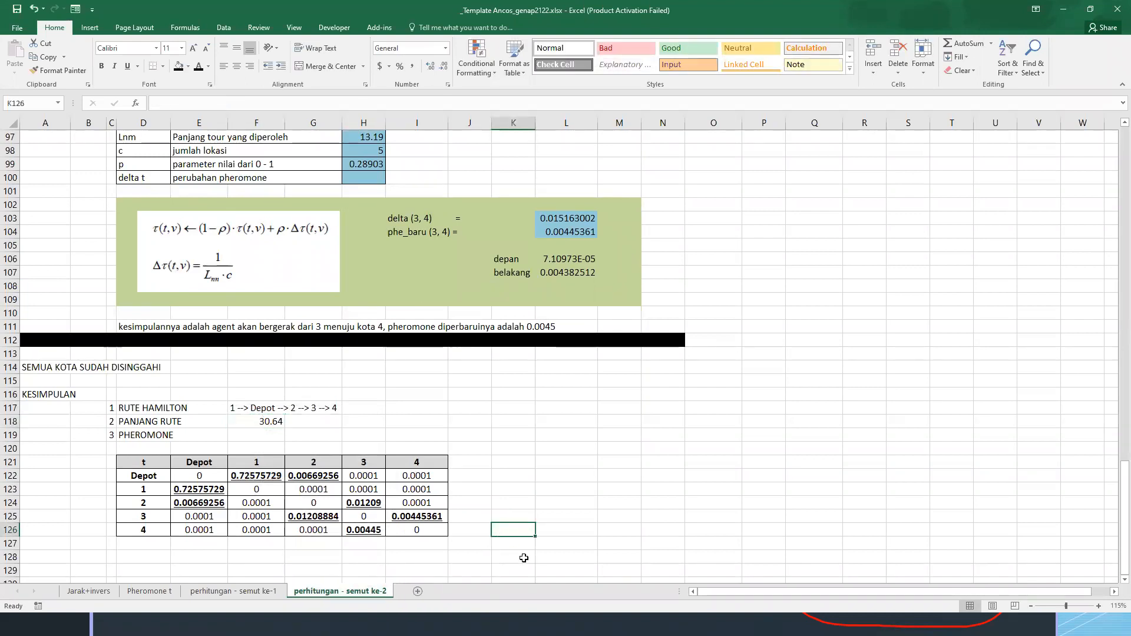
Examine the second ant's sheet from its starting parameters down to the route and length in the conclusion
{"action": "scroll", "coordinate": [484, 468], "scroll_direction": "up", "scroll_amount": 16}
{"action": "scroll", "coordinate": [456, 471], "scroll_direction": "up", "scroll_amount": 16}
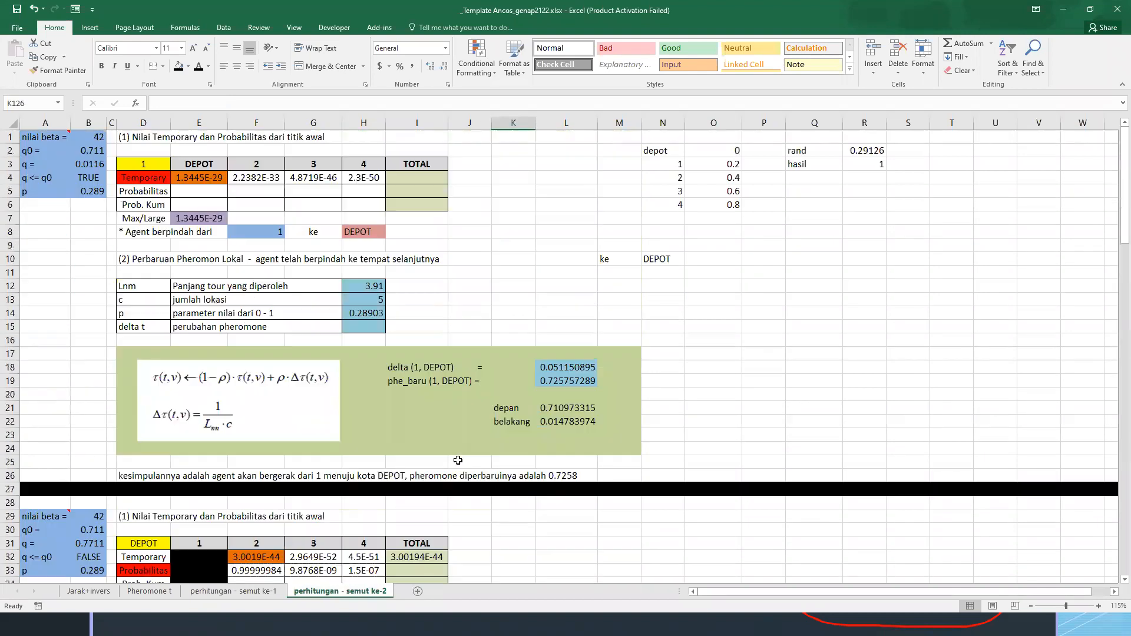
{"action": "left_click", "coordinate": [47, 140]}
{"action": "scroll", "coordinate": [168, 341], "scroll_direction": "down", "scroll_amount": 20}
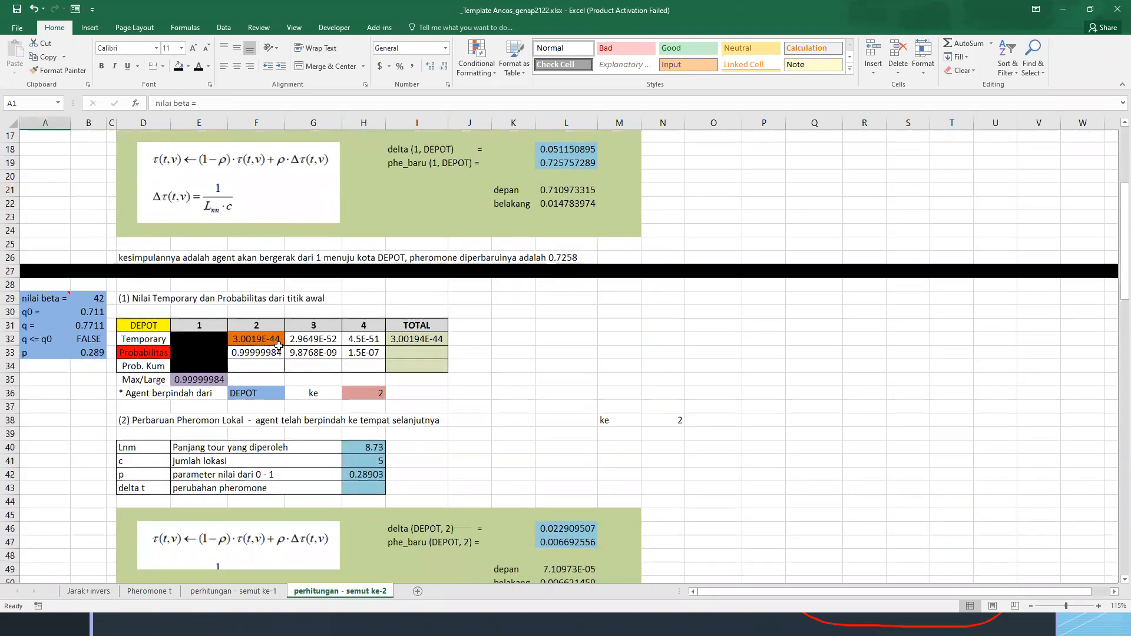
{"action": "scroll", "coordinate": [262, 356], "scroll_direction": "down", "scroll_amount": 2}
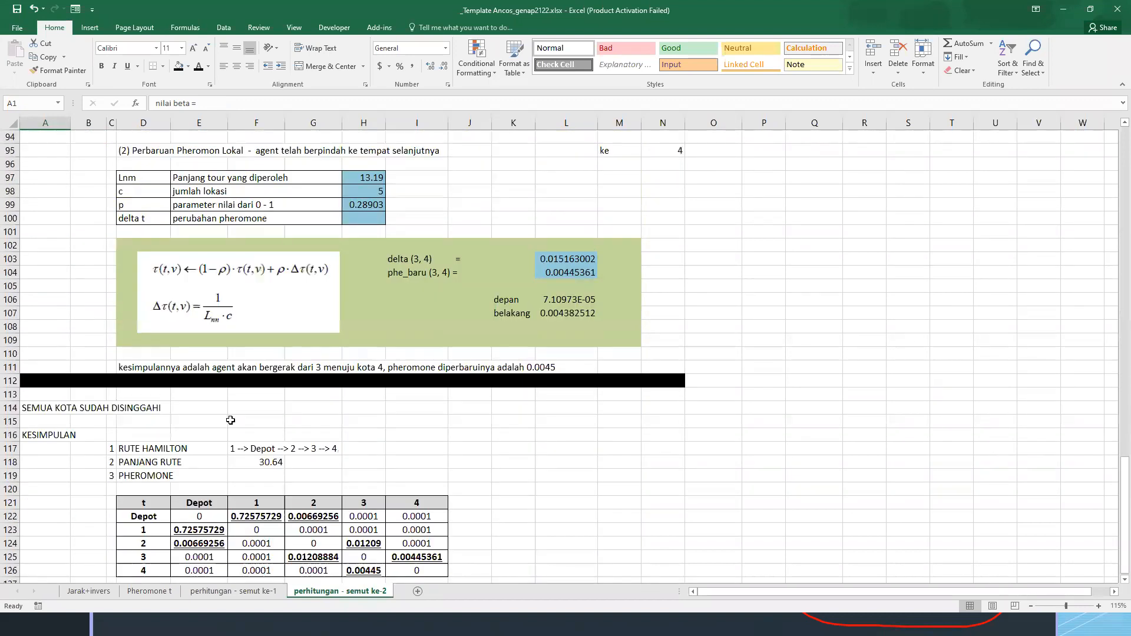
{"action": "left_click", "coordinate": [152, 453]}
{"action": "scroll", "coordinate": [155, 396], "scroll_direction": "down", "scroll_amount": 2}
{"action": "left_click_drag", "start_coordinate": [144, 368], "coordinate": [307, 392]}
{"action": "left_click", "coordinate": [304, 389]}
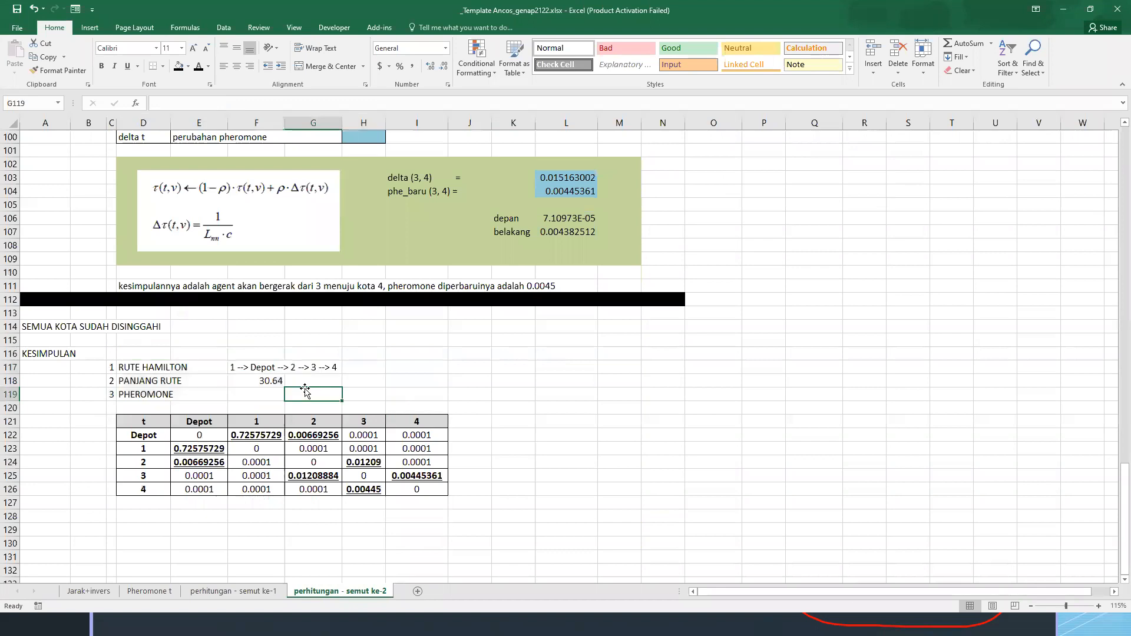
Replace the route length formula in F118 of the second ant's sheet with the value 28.69
{"action": "left_click", "coordinate": [267, 381]}
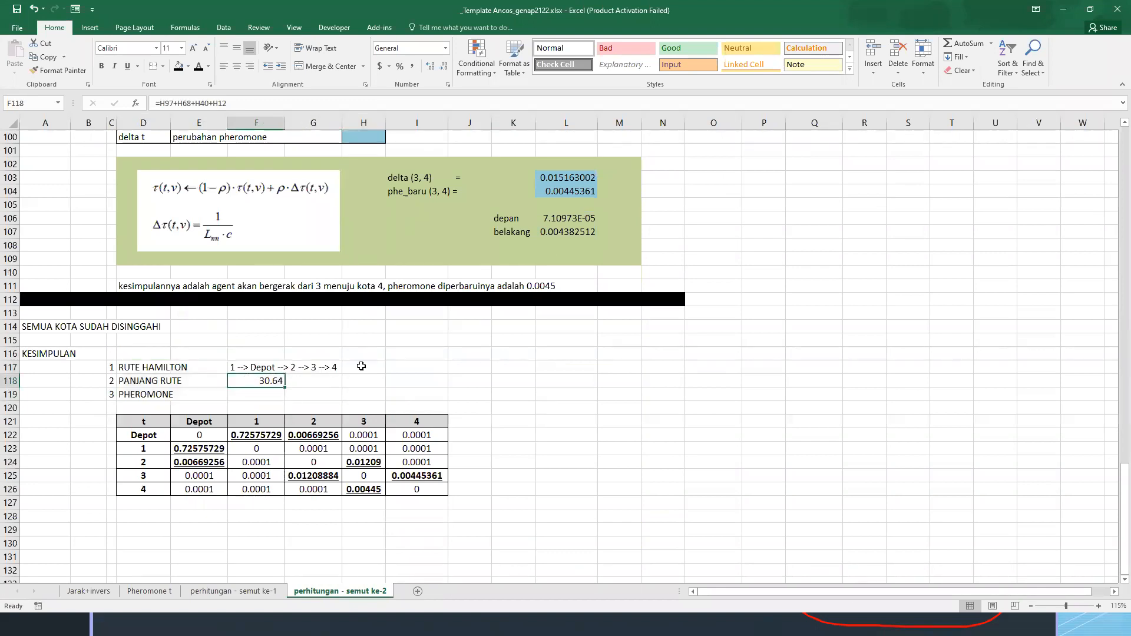
{"action": "type", "text": "28.69"}
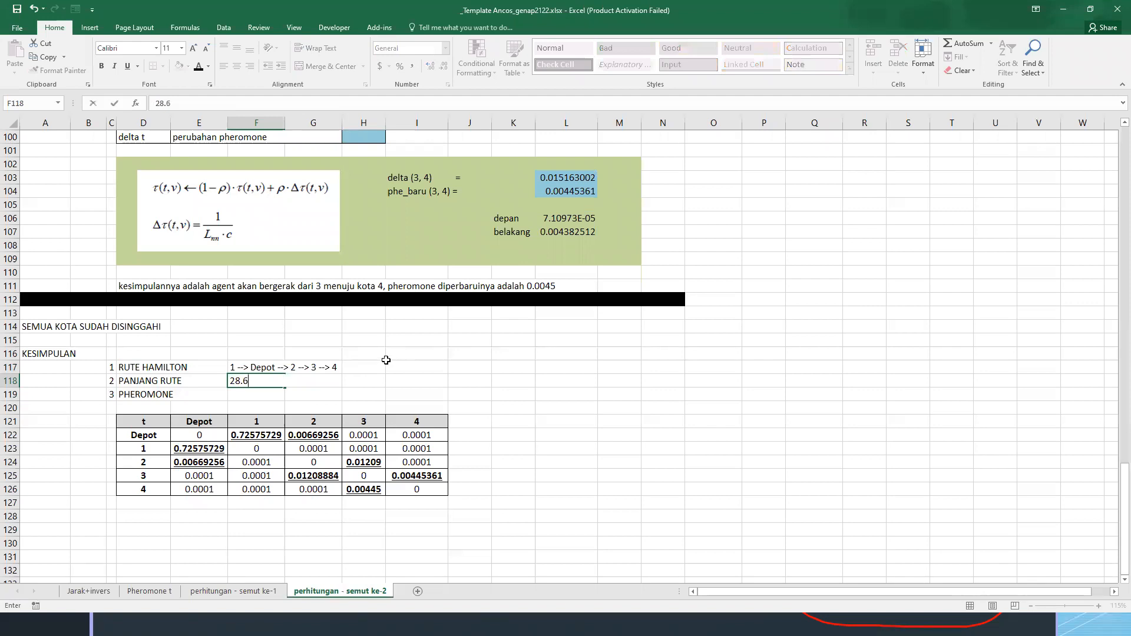
{"action": "key", "text": "Return"}
Change the second ant's Hamilton route in F117 to "1 --> Depot --> 4 --> 2 --> 3"
{"action": "key", "text": "Up"}
{"action": "key", "text": "Up"}
{"action": "key", "text": "F2"}
{"action": "key", "text": "BackSpace"}
{"action": "type", "text": "3"}
{"action": "key", "text": "Left"}
{"action": "key", "text": "Left"}
{"action": "key", "text": "Left"}
{"action": "key", "text": "Left"}
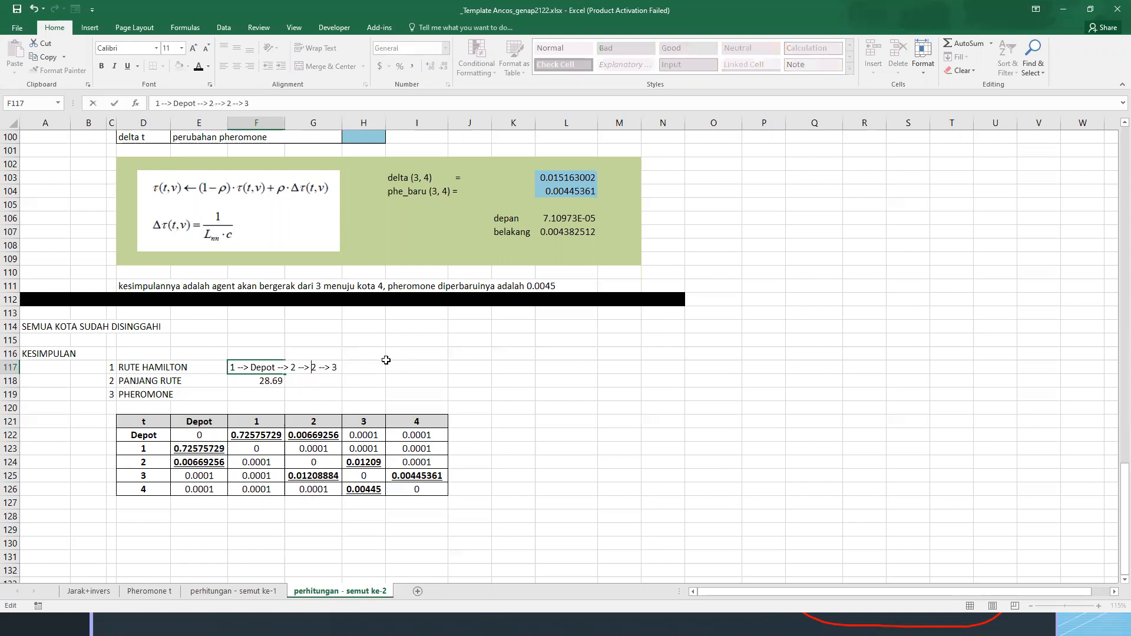
{"action": "key", "text": "Left"}
{"action": "key", "text": "Left"}
{"action": "key", "text": "BackSpace"}
{"action": "type", "text": "4"}
{"action": "key", "text": "Return"}
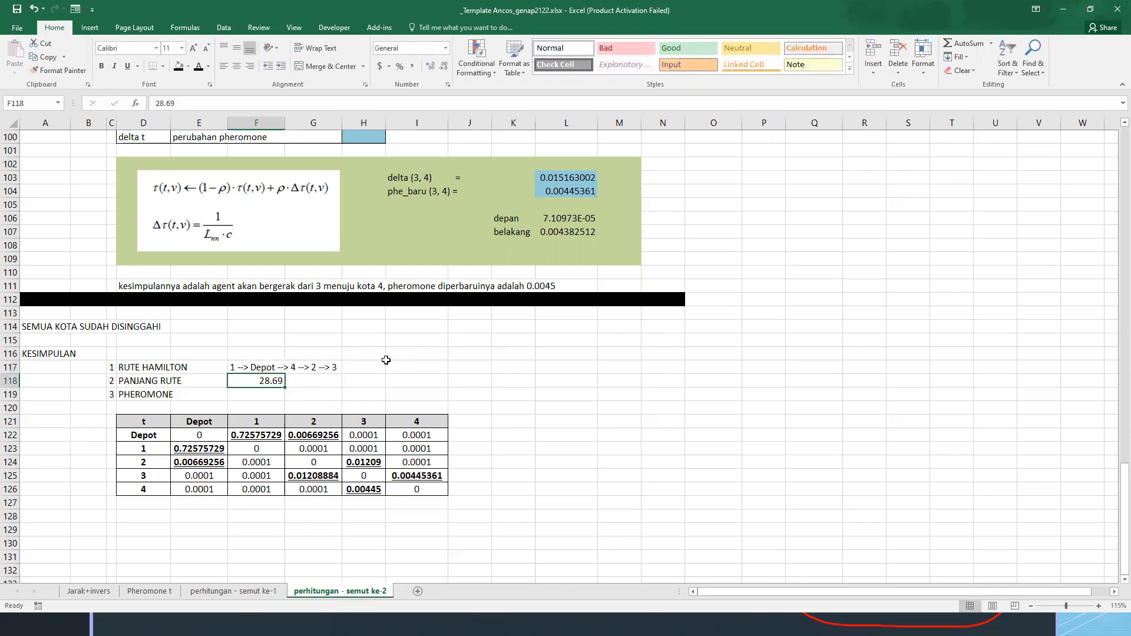
{"action": "left_click", "coordinate": [395, 369]}
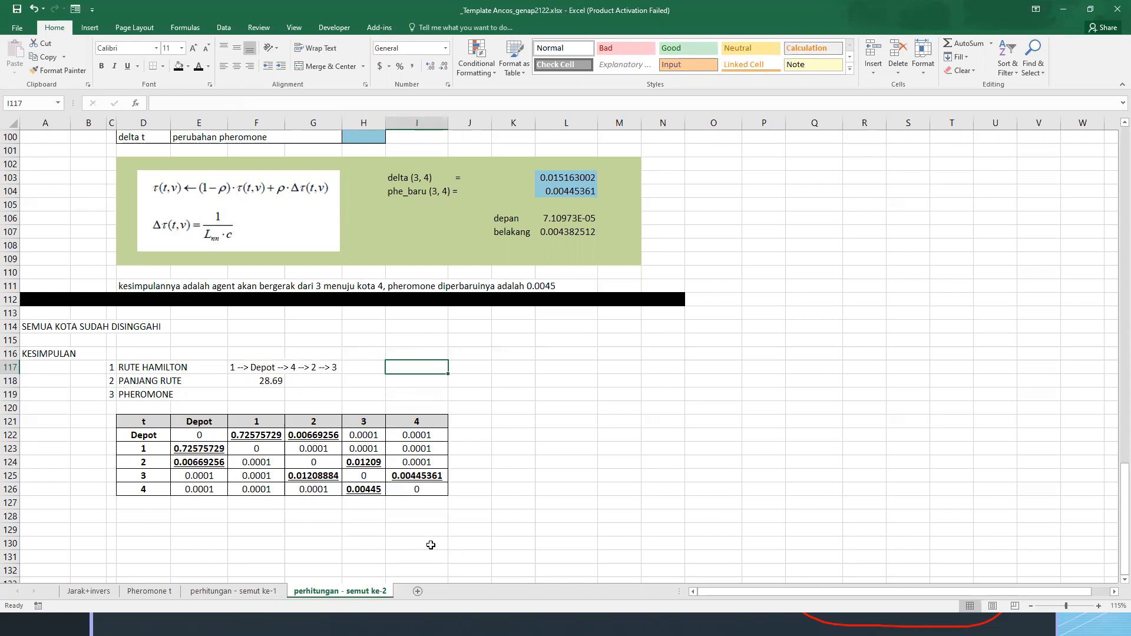
Enter the heading "DARI SEMUA SEMUT / AGENT YANG SUDAH MELAKUKAN ITERASI HINGGA MENDAPATKAN KESIMPULAN" in A130
{"action": "left_click", "coordinate": [254, 378]}
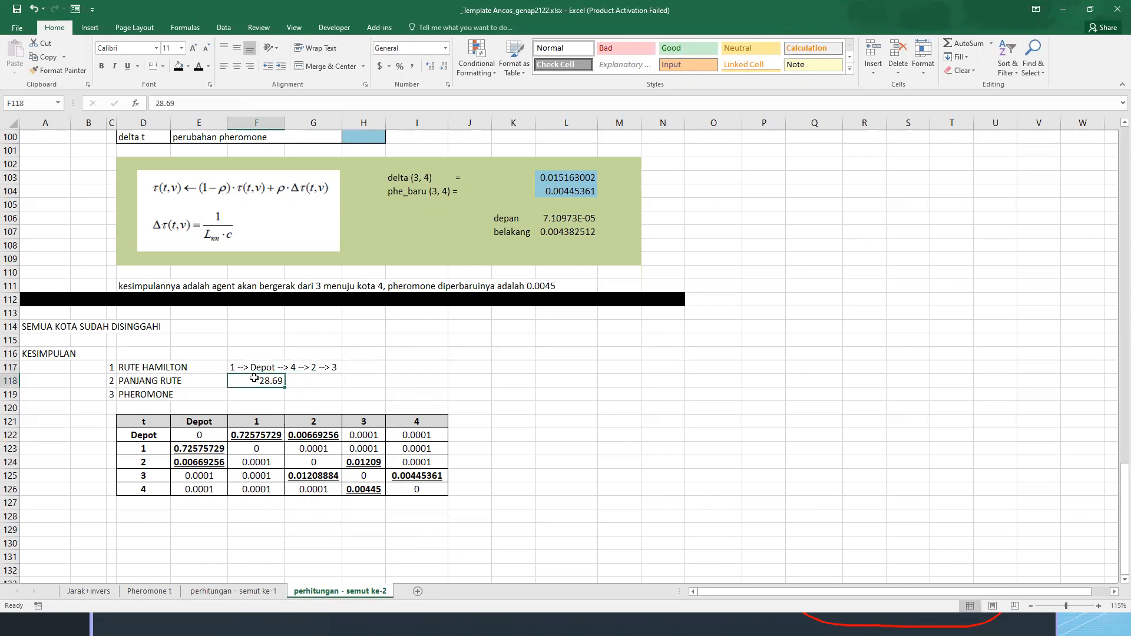
{"action": "scroll", "coordinate": [63, 501], "scroll_direction": "down", "scroll_amount": 1}
{"action": "left_click", "coordinate": [58, 509]}
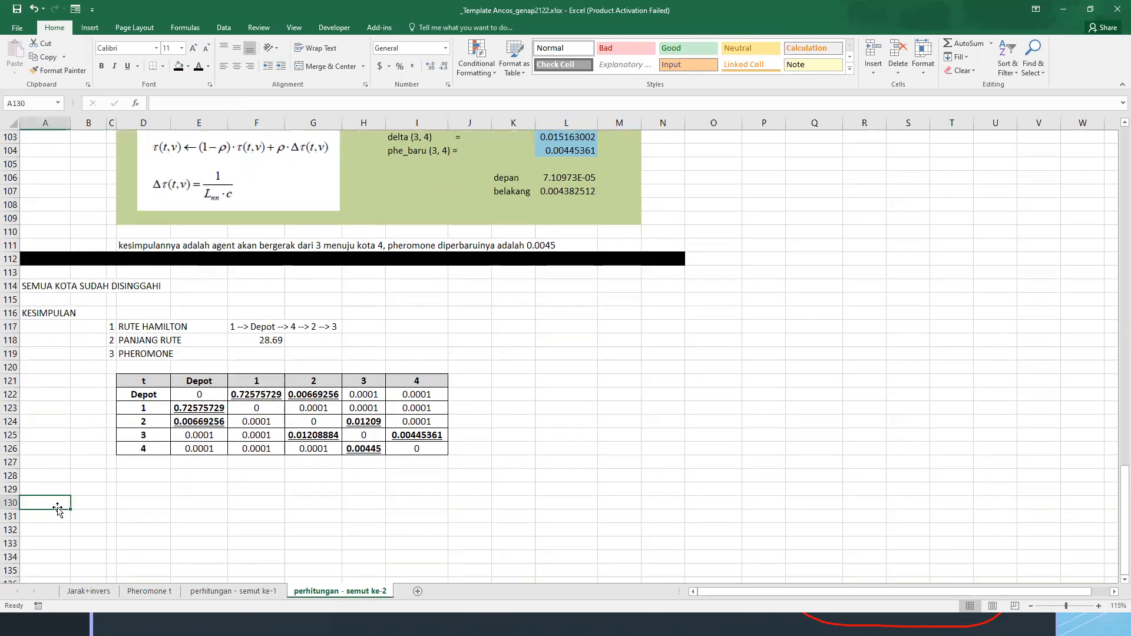
{"action": "type", "text": "DAR"}
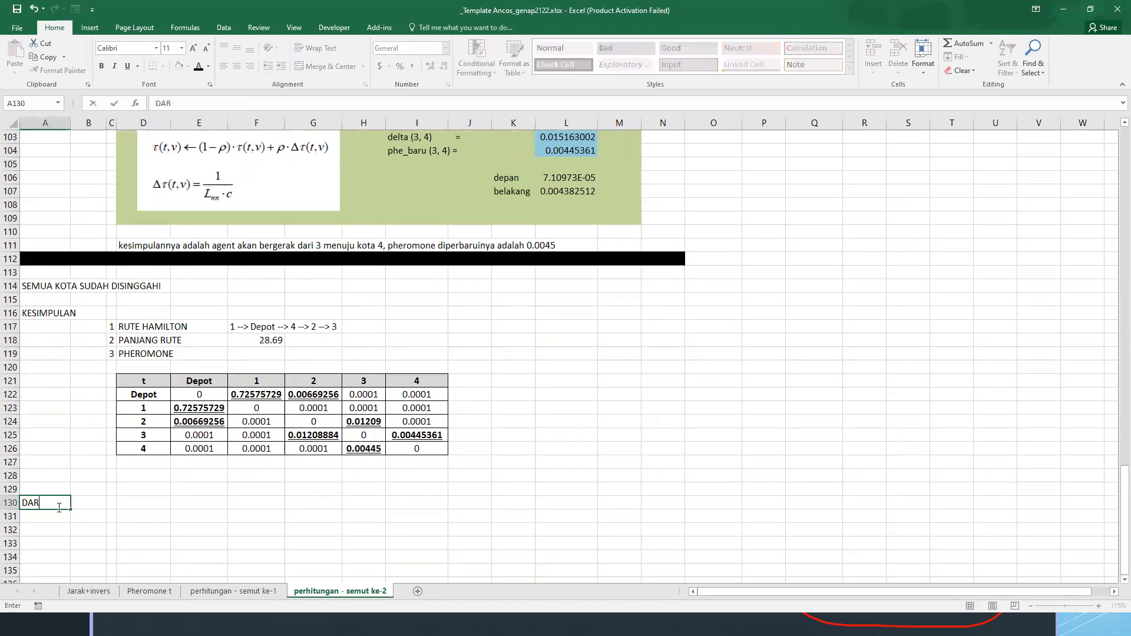
{"action": "type", "text": "I SEMUA SEMUT /"}
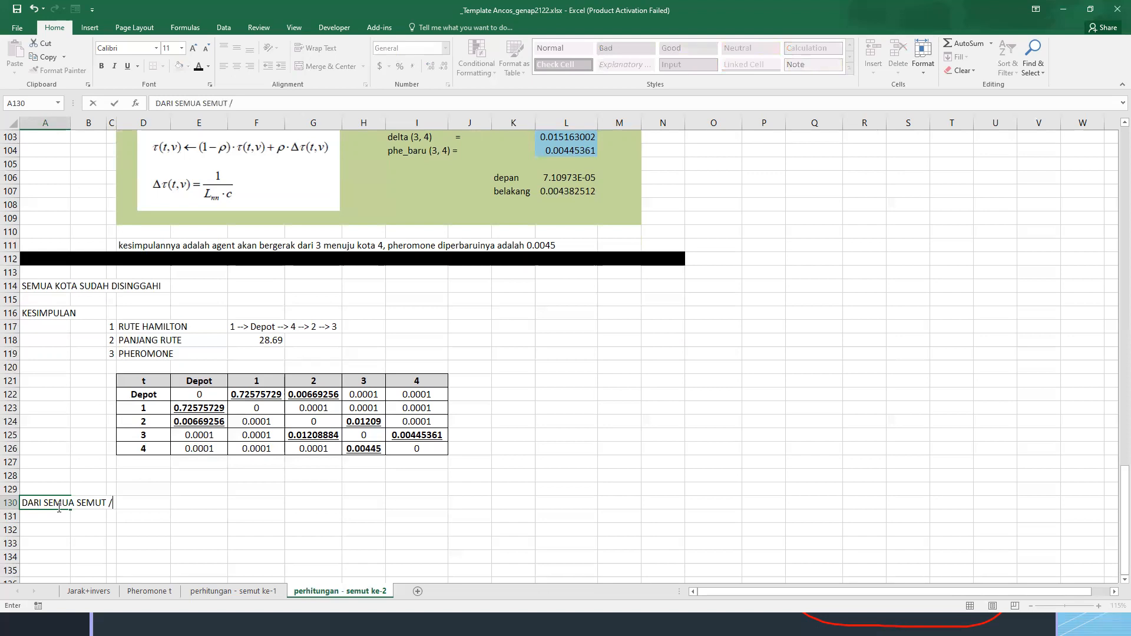
{"action": "type", "text": " AGENT YANG SUDAH "}
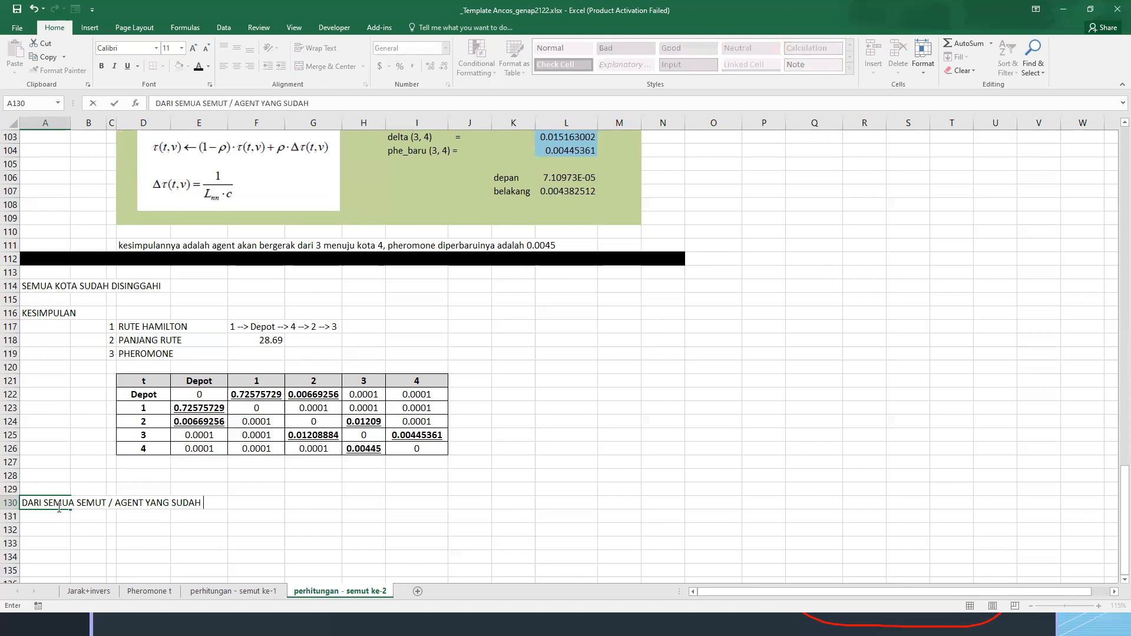
{"action": "type", "text": "MELAKUKAN ITERASI"}
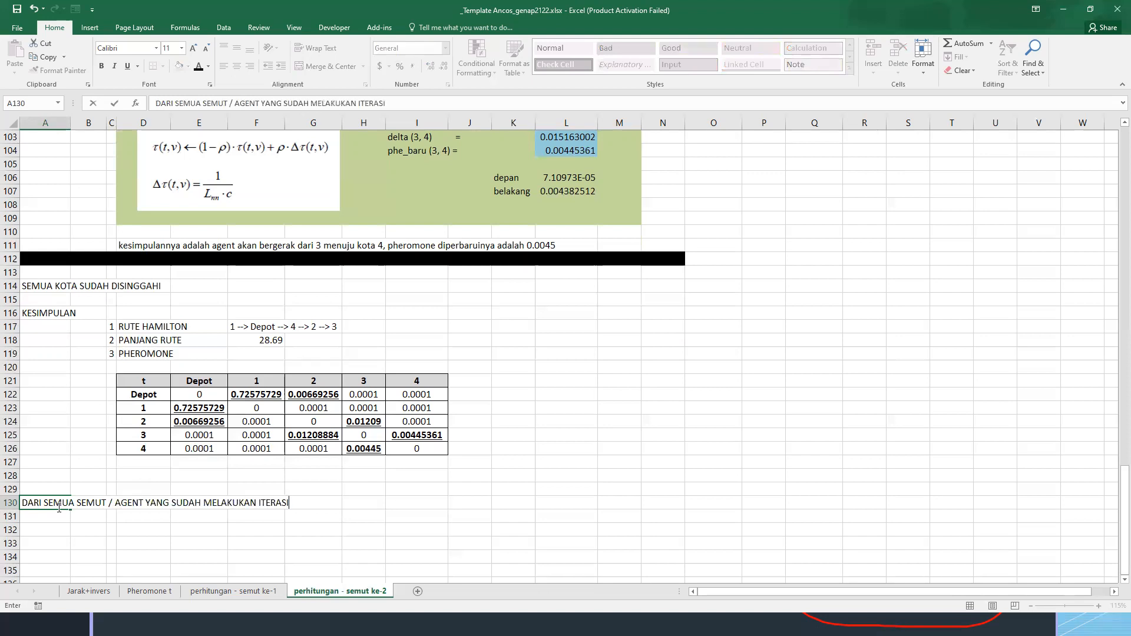
{"action": "type", "text": " HINGGA MENDAPAT"}
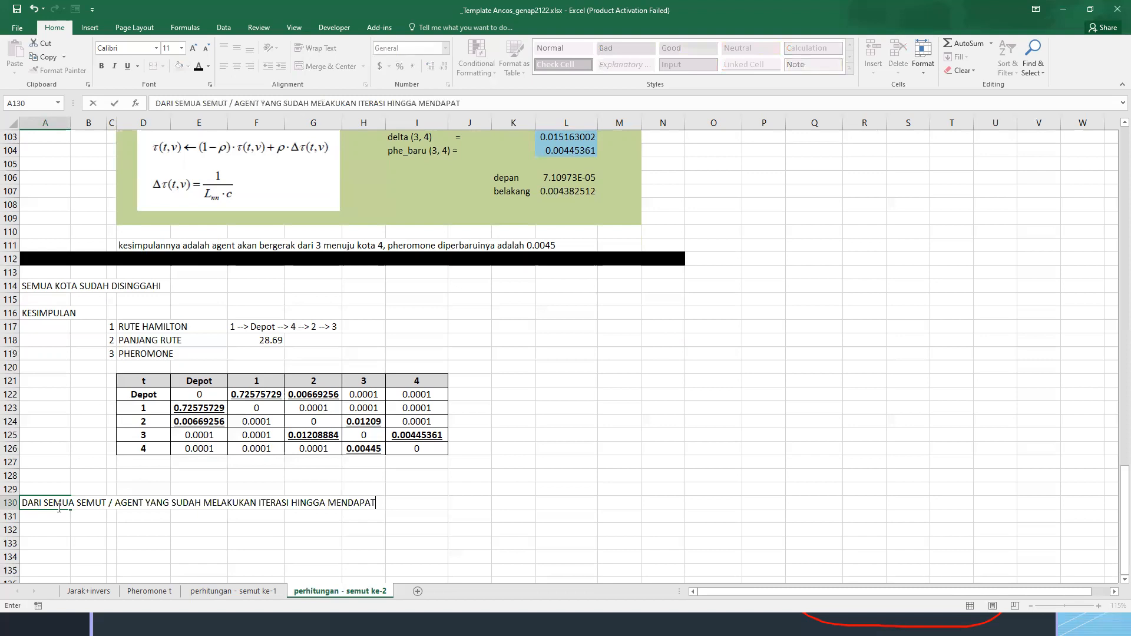
{"action": "type", "text": "KAN KESIMPULAN"}
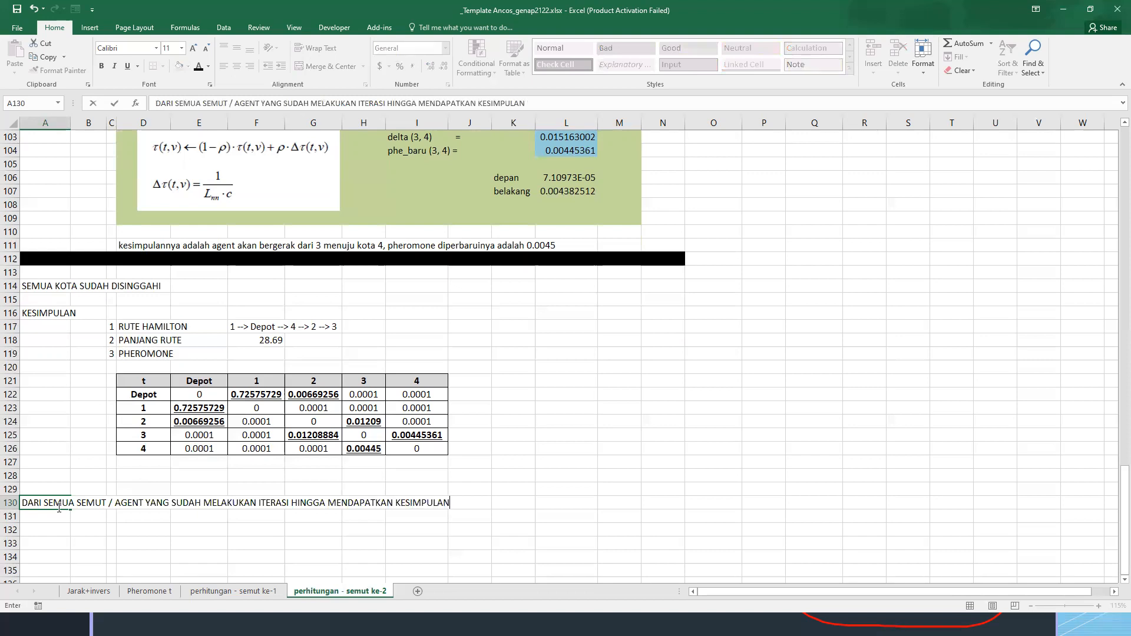
{"action": "key", "text": "Return"}
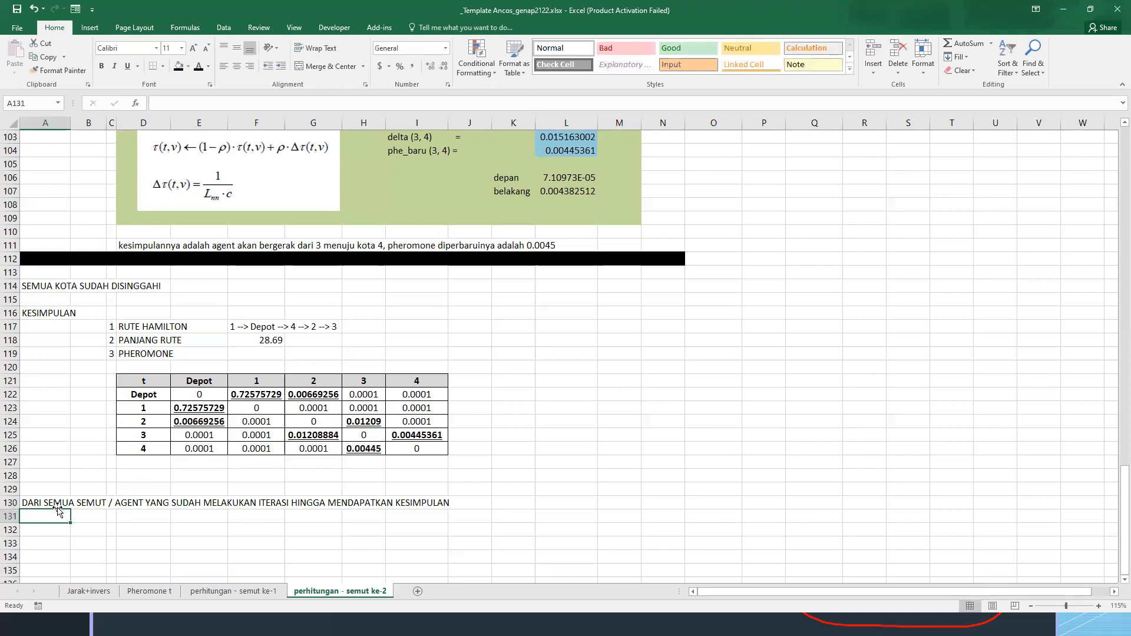
Enter the item number 1 in C132 below the heading about all ants
{"action": "key", "text": "Right"}
{"action": "key", "text": "Right"}
{"action": "key", "text": "Right"}
{"action": "key", "text": "Down"}
{"action": "key", "text": "Left"}
{"action": "key", "text": "Right"}
{"action": "key", "text": "Left"}
{"action": "type", "text": "1"}
{"action": "key", "text": "Tab"}
{"action": "type", "text": "bandingkan jarak"}
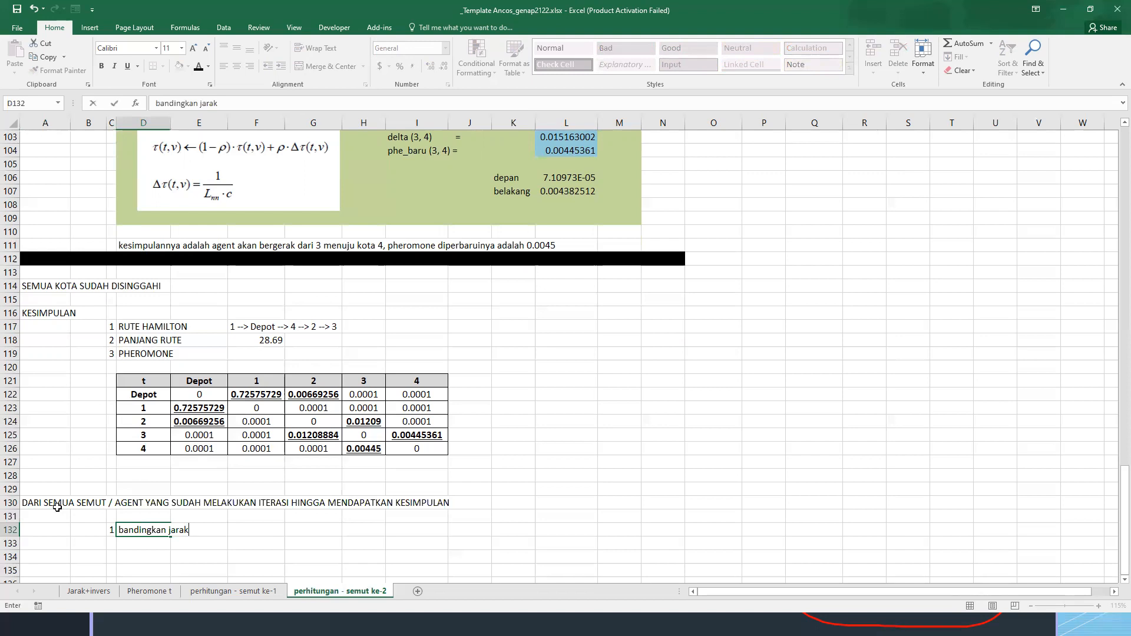
{"action": "key", "text": "Escape"}
Enter "cari jarak minimum dari S E M U A semut yang ada" as the text of item 1 in D132
{"action": "type", "text": "cari"}
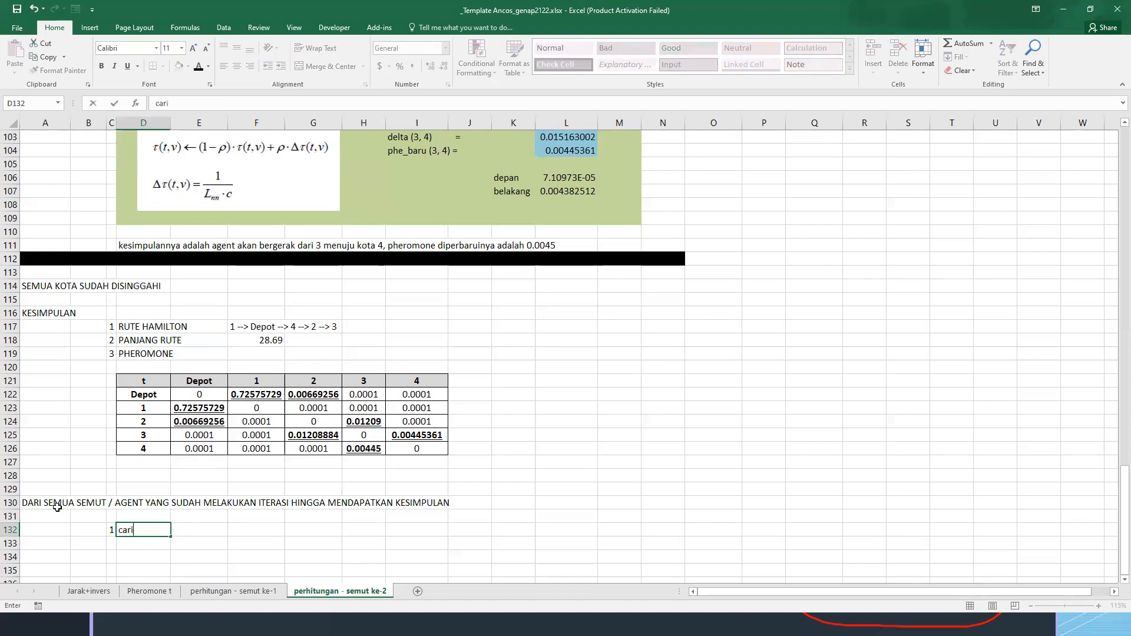
{"action": "type", "text": " jarak minimum d"}
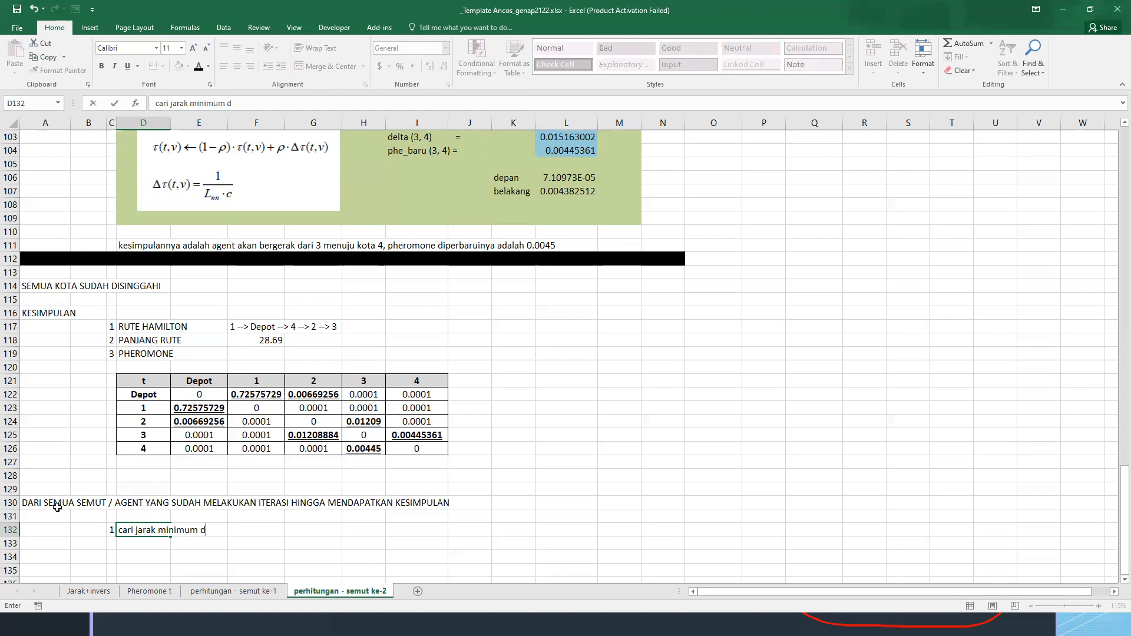
{"action": "type", "text": "ari SEMUA"}
{"action": "key", "text": "BackSpace"}
{"action": "key", "text": "BackSpace"}
{"action": "key", "text": "BackSpace"}
{"action": "key", "text": "BackSpace"}
{"action": "key", "text": "BackSpace"}
{"action": "type", "text": "E M U A semut yang ada"}
{"action": "key", "text": "Return"}
{"action": "key", "text": "Up"}
{"action": "key", "text": "Right"}
{"action": "key", "text": "Right"}
{"action": "key", "text": "Right"}
{"action": "key", "text": "Right"}
{"action": "type", "text": "=("}
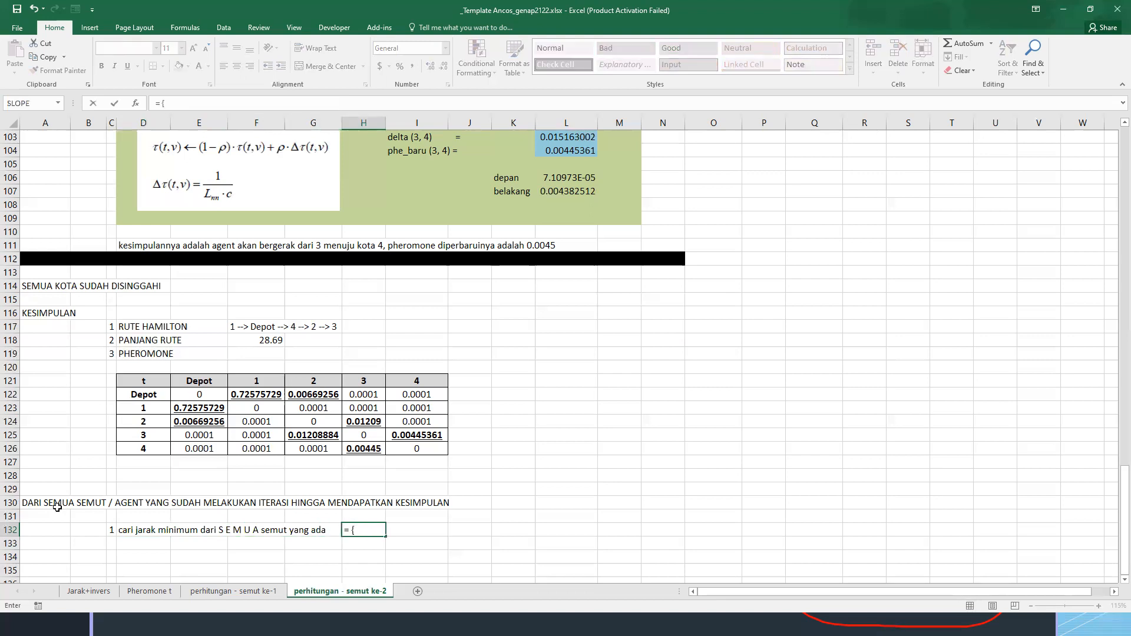
{"action": "key", "text": "Escape"}
{"action": "key", "text": "Page_Up"}
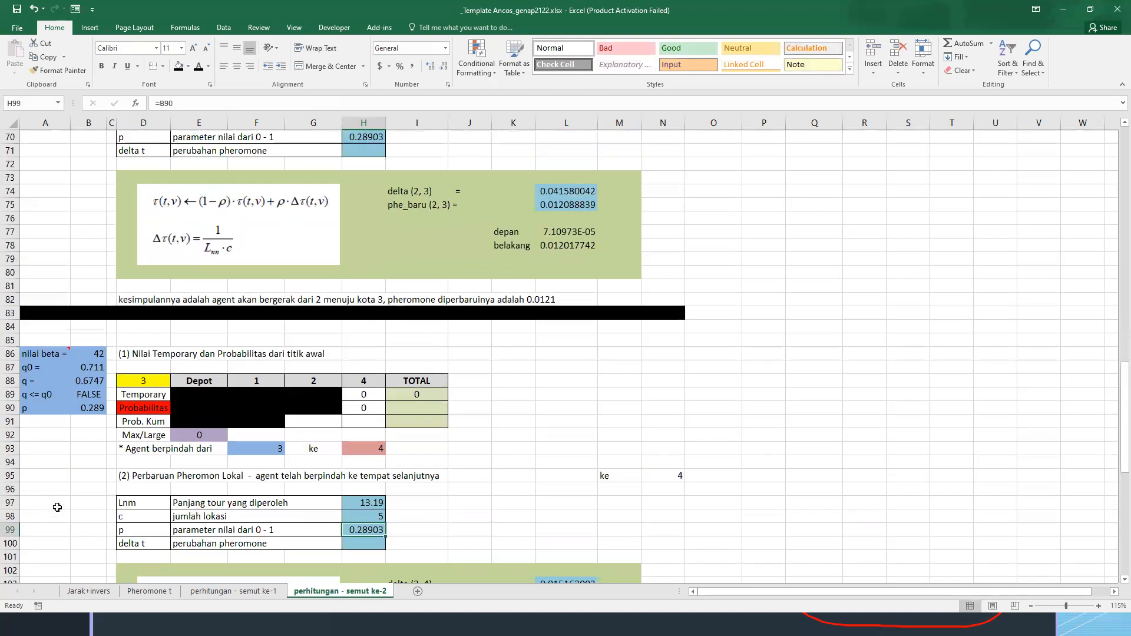
Enter the route lengths of all ants in H132 as the text "= {30,64;28,69;32,87;31,33}", checking the first ant's sheet for its length
{"action": "key", "text": "Page_Down"}
{"action": "key", "text": "ctrl+Page_Up"}
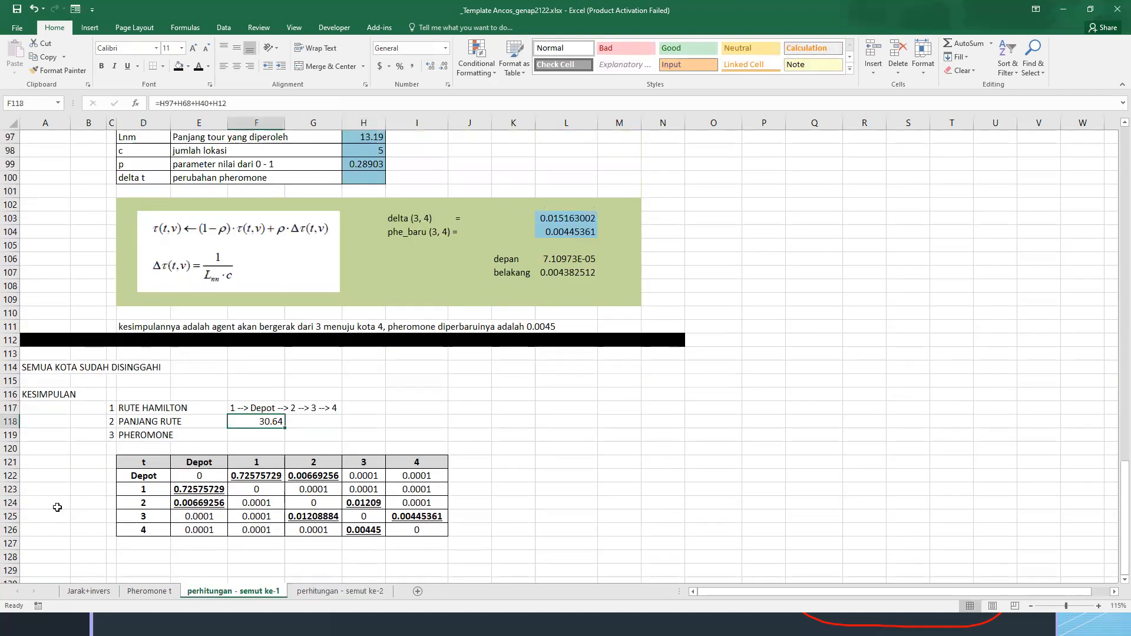
{"action": "key", "text": "ctrl+Page_Down"}
{"action": "key", "text": "F2"}
{"action": "type", "text": "=(30,64"}
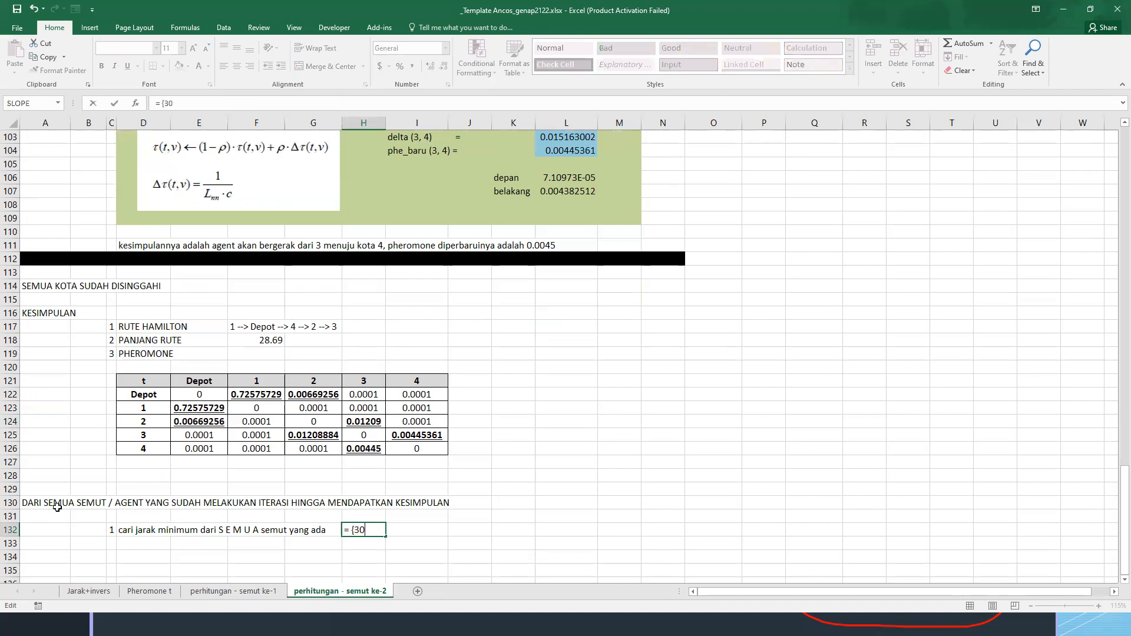
{"action": "type", "text": "; 28,69; 32,87; 31"}
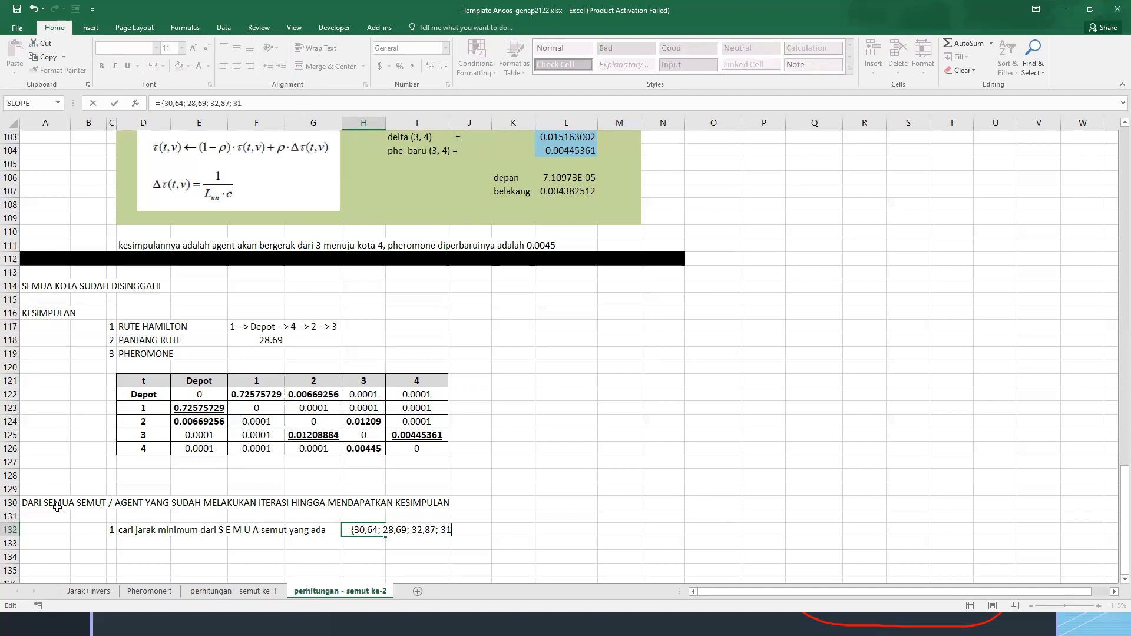
{"action": "type", "text": ",33"}
{"action": "key", "text": "Return"}
{"action": "key", "text": "Up"}
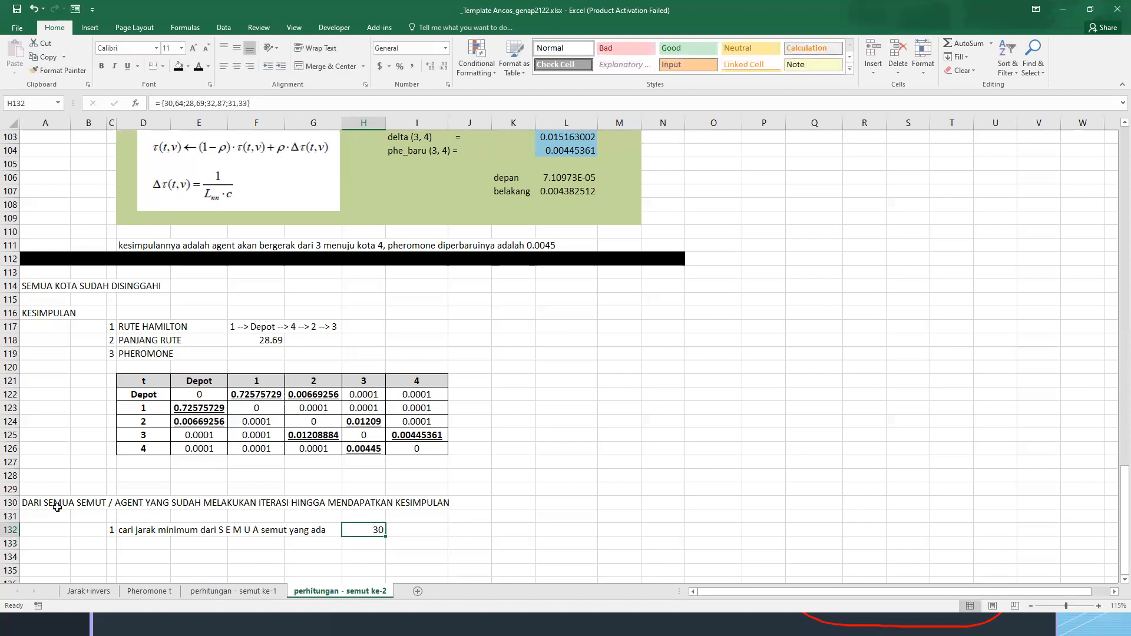
{"action": "key", "text": "F2"}
{"action": "key", "text": "Return"}
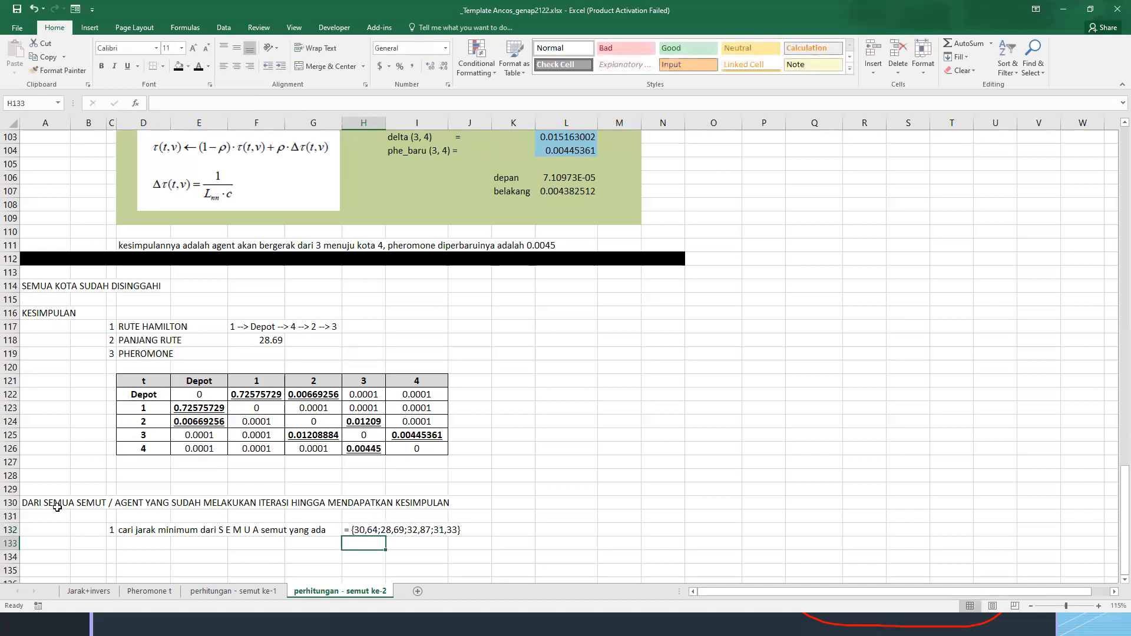
Add item number 2 in C133 with the text "didapatkan jarak minimum yaitu 28,69" in D133
{"action": "key", "text": "Left"}
{"action": "key", "text": "Left"}
{"action": "key", "text": "Left"}
{"action": "key", "text": "Left"}
{"action": "key", "text": "Left"}
{"action": "type", "text": "2"}
{"action": "key", "text": "Right"}
{"action": "type", "text": "di"}
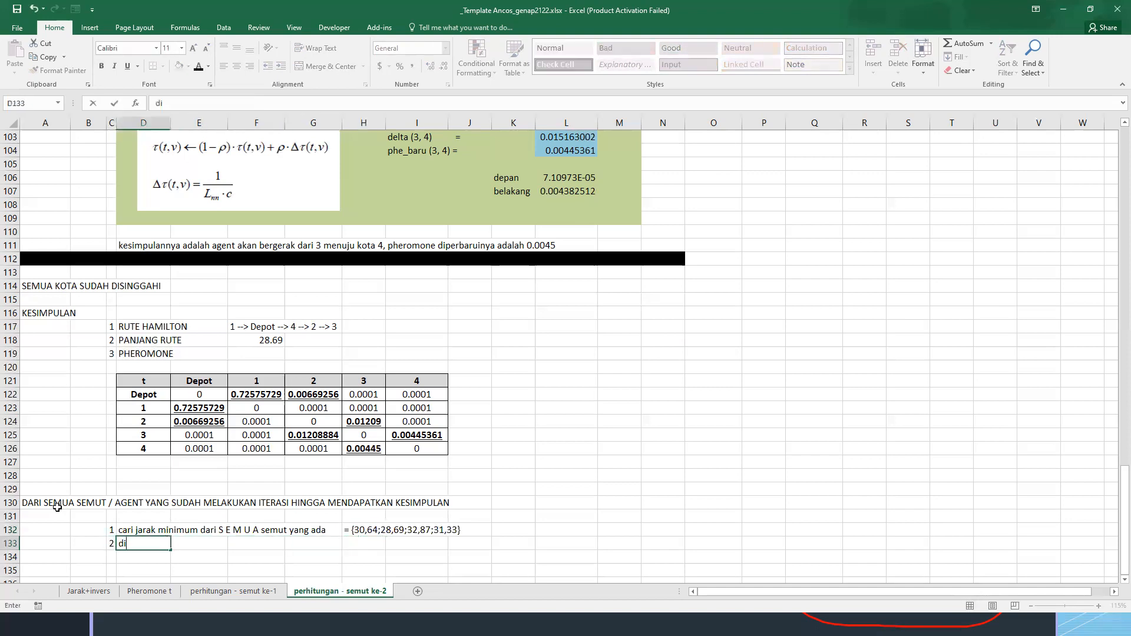
{"action": "type", "text": "dapatkan jarak minimum yai"}
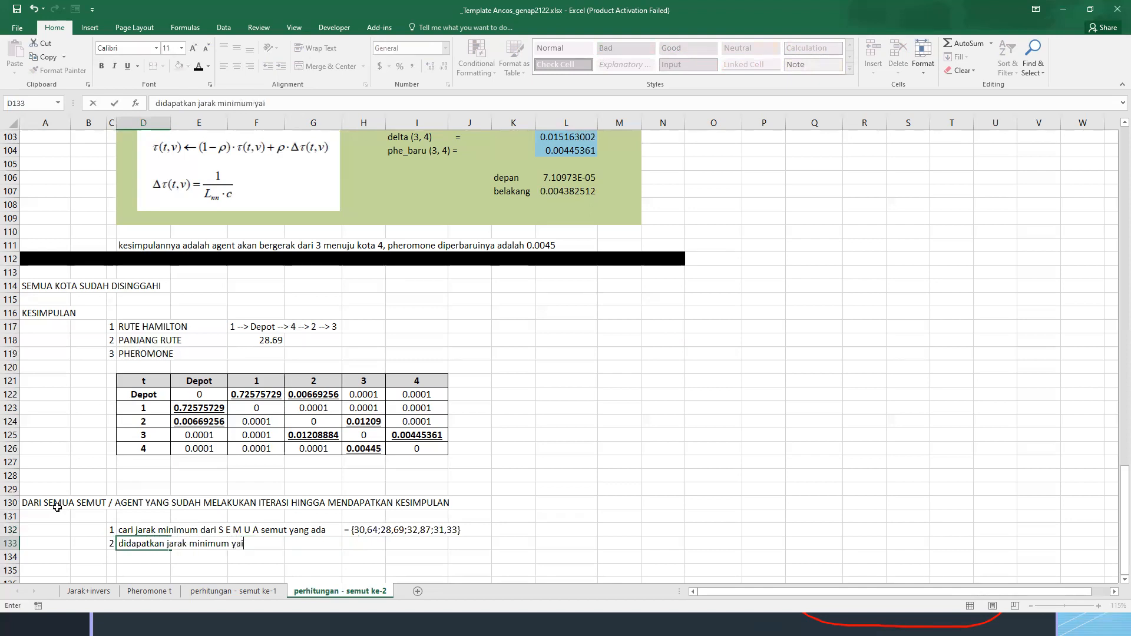
{"action": "type", "text": "tu 28,69"}
{"action": "key", "text": "Return"}
Enter the label "rutenya adalah" in D134 below the minimum distance, without a trailing backslash
{"action": "type", "text": "rutenya adalah\\"}
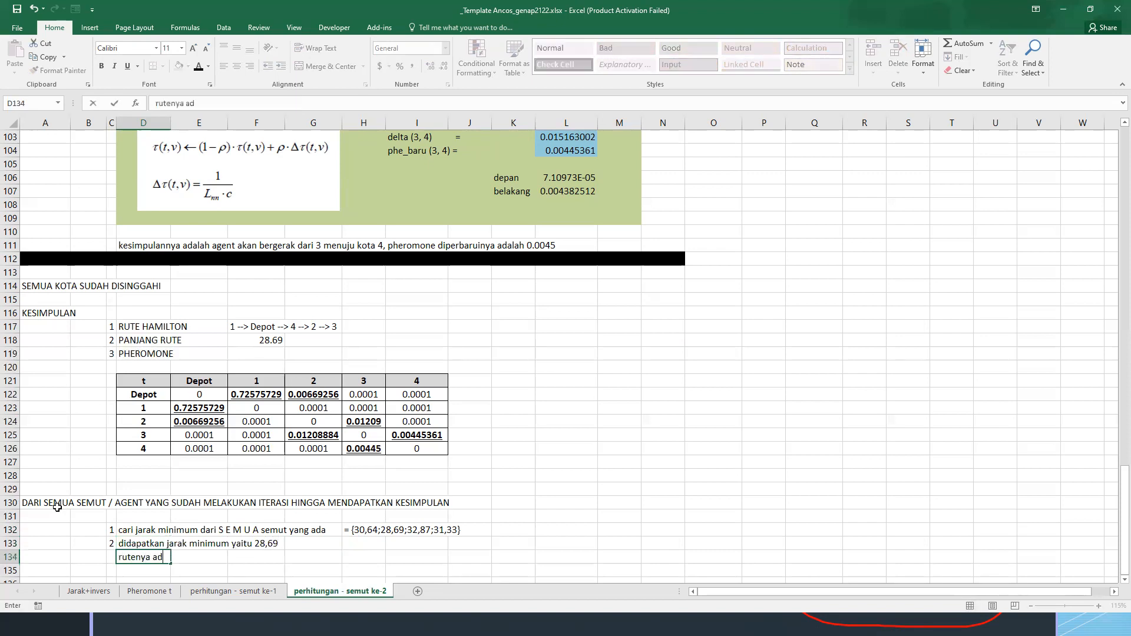
{"action": "key", "text": "Return"}
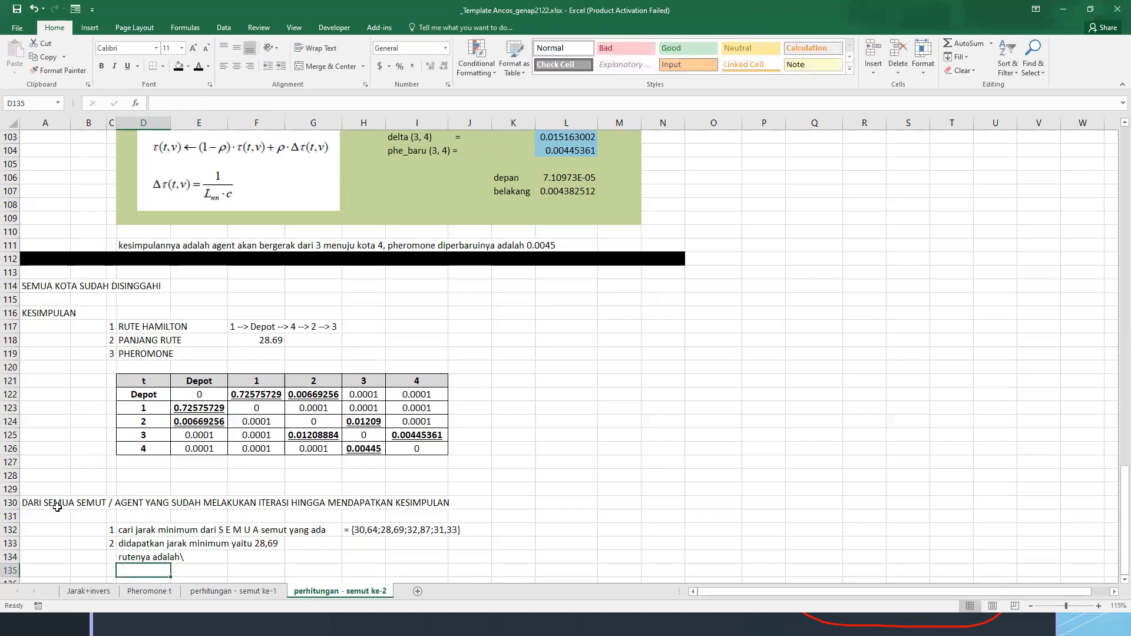
{"action": "key", "text": "ctrl+Page_Up"}
{"action": "key", "text": "F2"}
{"action": "key", "text": "Escape"}
{"action": "key", "text": "ctrl+c"}
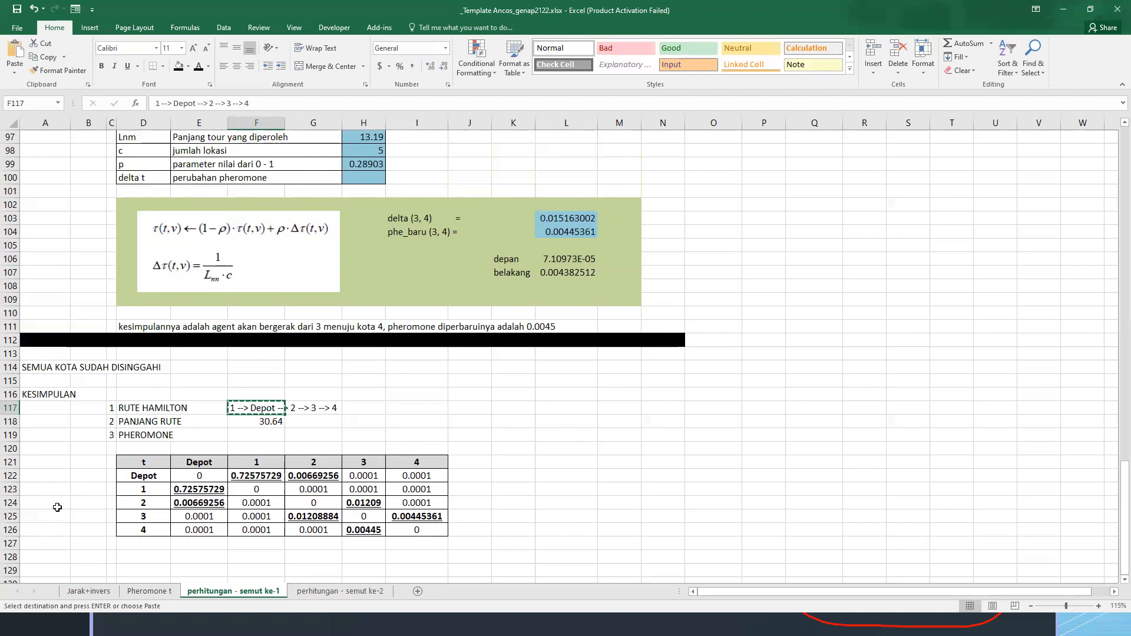
{"action": "key", "text": "ctrl+Page_Down"}
{"action": "key", "text": "Up"}
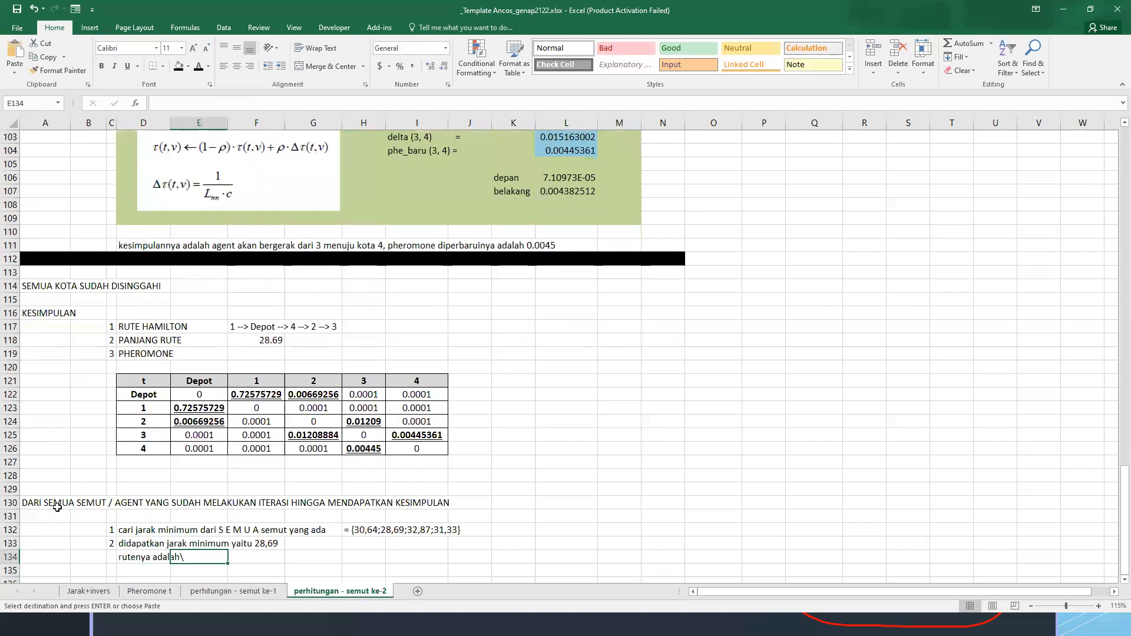
{"action": "key", "text": "F2"}
{"action": "key", "text": "BackSpace"}
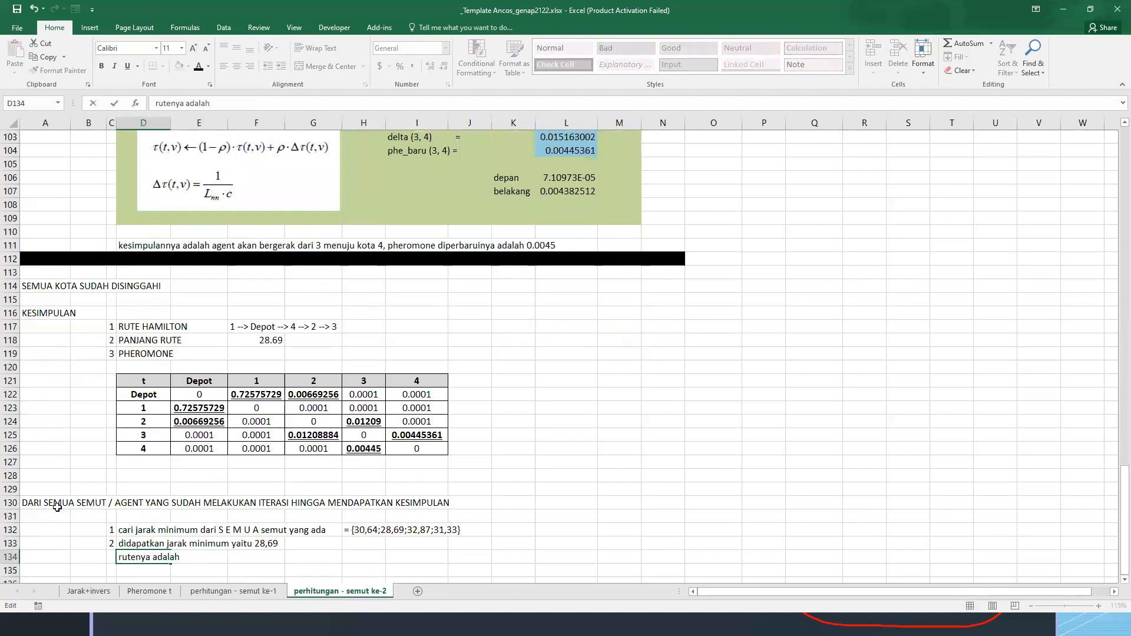
{"action": "key", "text": "Escape"}
{"action": "key", "text": "F2"}
{"action": "key", "text": "BackSpace"}
{"action": "key", "text": "Tab"}
{"action": "key", "text": "Tab"}
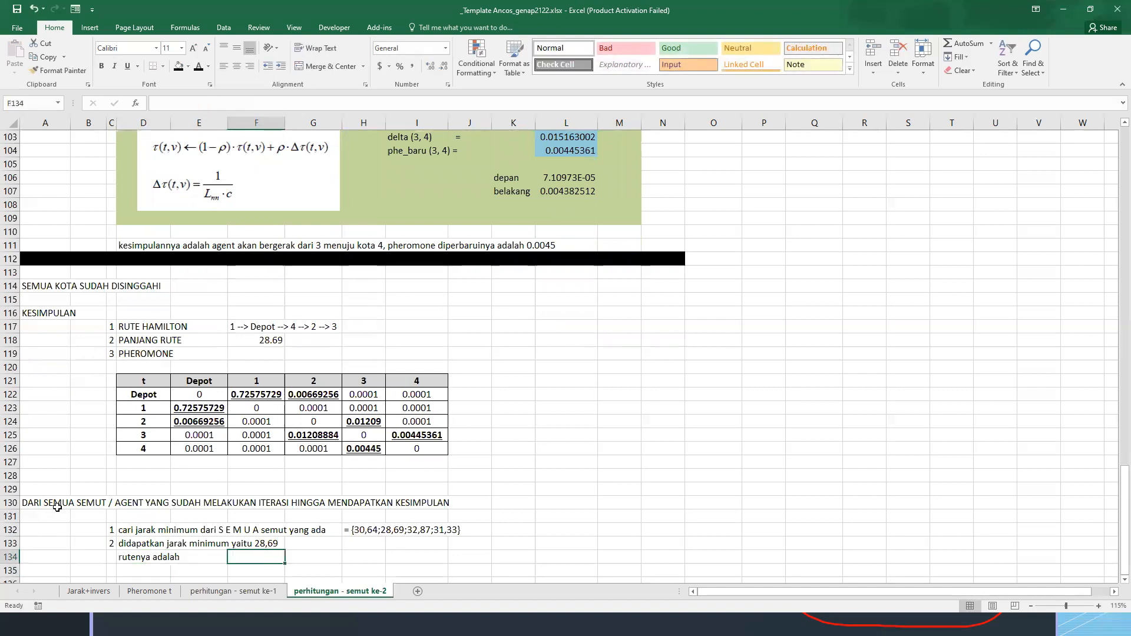
Copy the Hamilton route from F117 of the first ant's sheet into F134 beside the "rutenya adalah" label
{"action": "key", "text": "ctrl+Page_Up"}
{"action": "key", "text": "ctrl+c"}
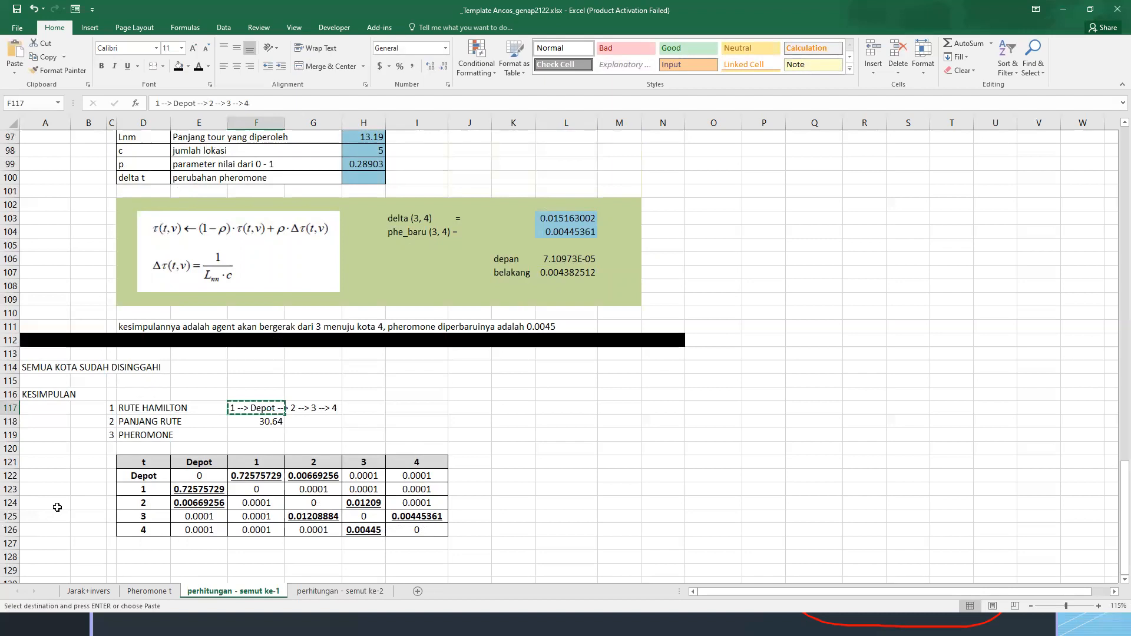
{"action": "key", "text": "ctrl+Page_Down"}
{"action": "key", "text": "ctrl+v"}
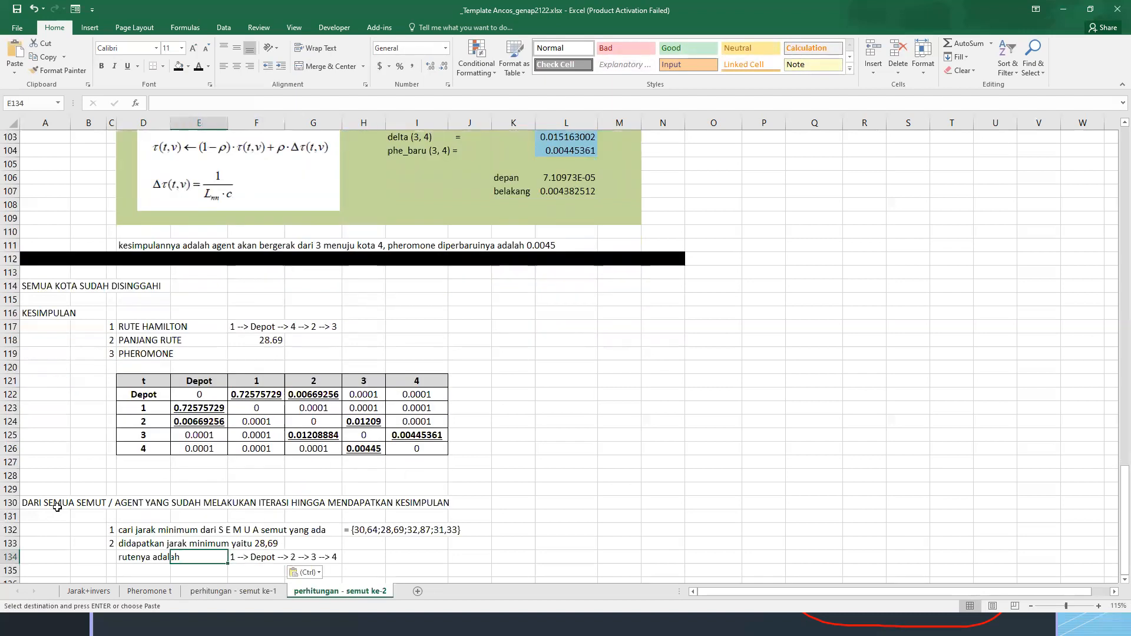
{"action": "key", "text": "Up"}
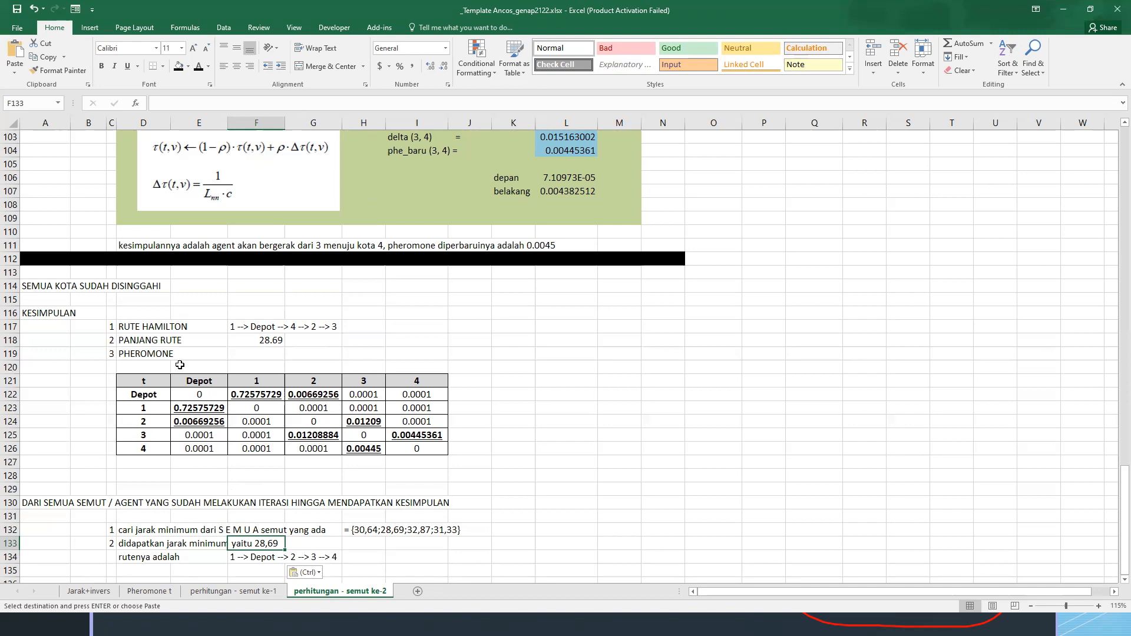
{"action": "left_click_drag", "start_coordinate": [113, 327], "coordinate": [178, 341]}
{"action": "left_click", "coordinate": [118, 355]}
{"action": "left_click_drag", "start_coordinate": [111, 355], "coordinate": [171, 355]}
{"action": "left_click", "coordinate": [236, 591]}
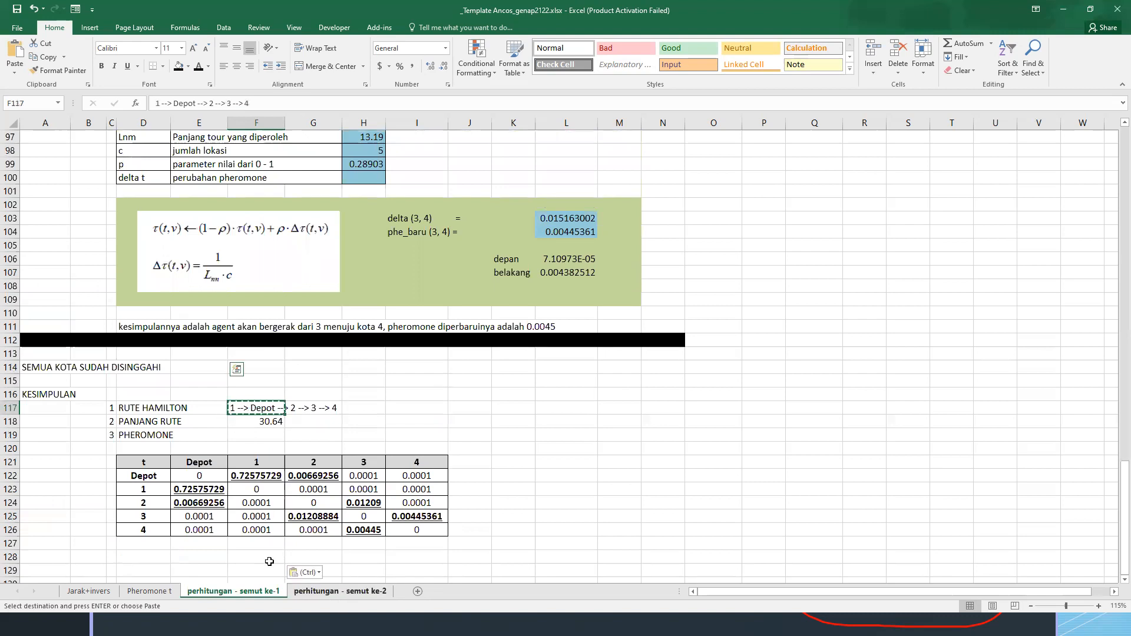
{"action": "left_click", "coordinate": [340, 592]}
{"action": "left_click", "coordinate": [362, 556]}
Delete the rows from row 28 downward on the second ant's sheet, keeping the first calculation block
{"action": "scroll", "coordinate": [362, 557], "scroll_direction": "up", "scroll_amount": 20}
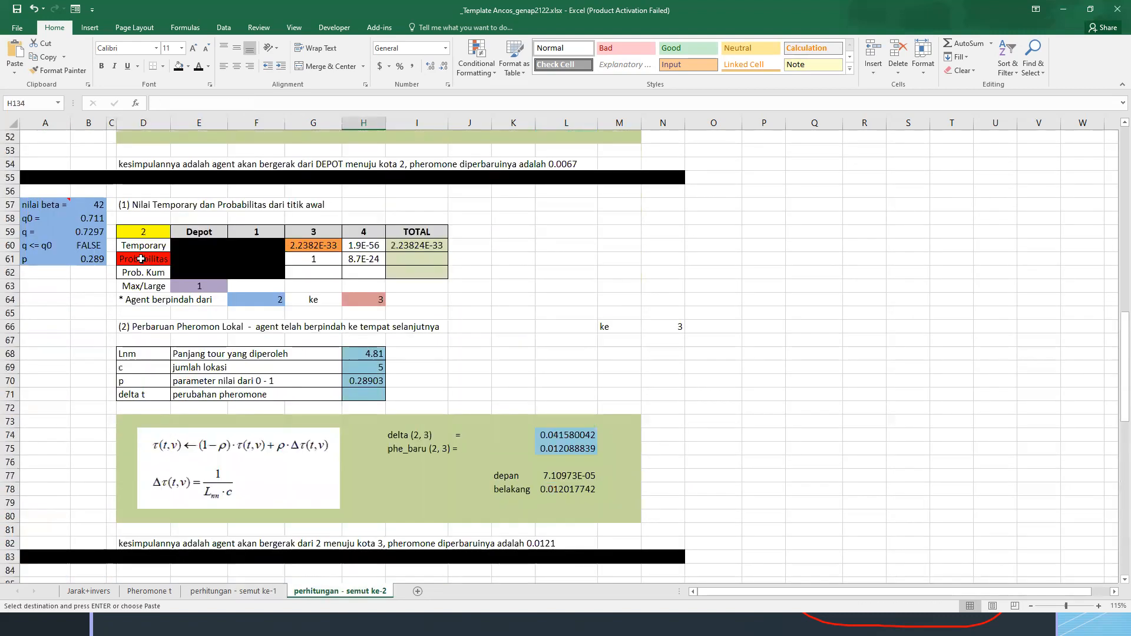
{"action": "left_click_drag", "start_coordinate": [10, 503], "coordinate": [10, 502]}
{"action": "right_click", "coordinate": [10, 502]}
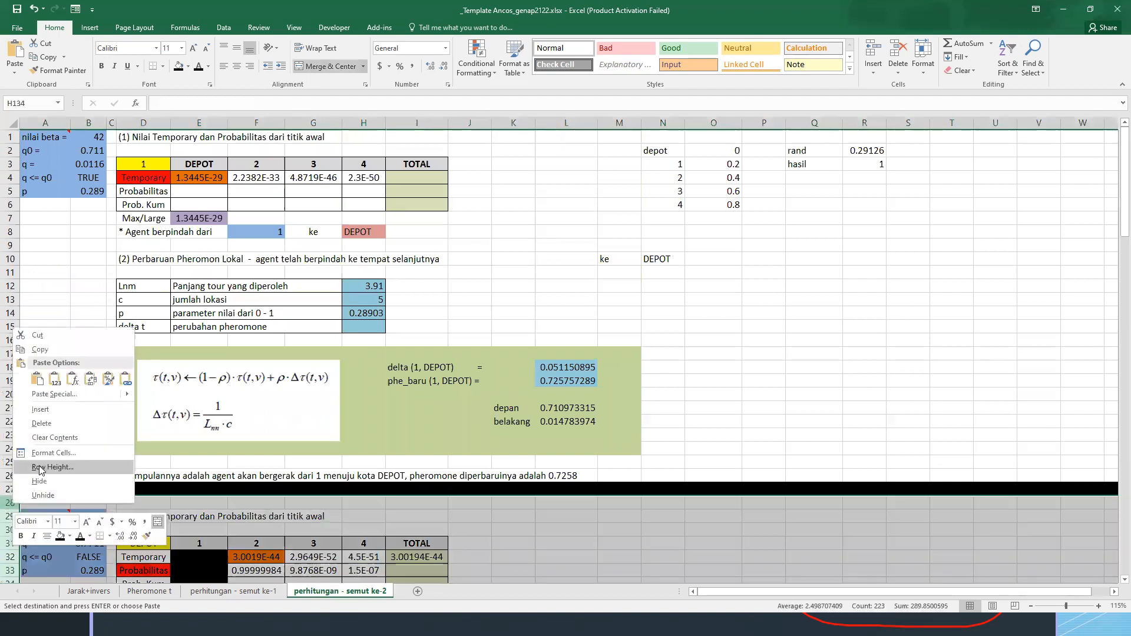
{"action": "left_click", "coordinate": [62, 424]}
{"action": "key", "text": "ctrl+z"}
{"action": "scroll", "coordinate": [428, 404], "scroll_direction": "up", "scroll_amount": 3}
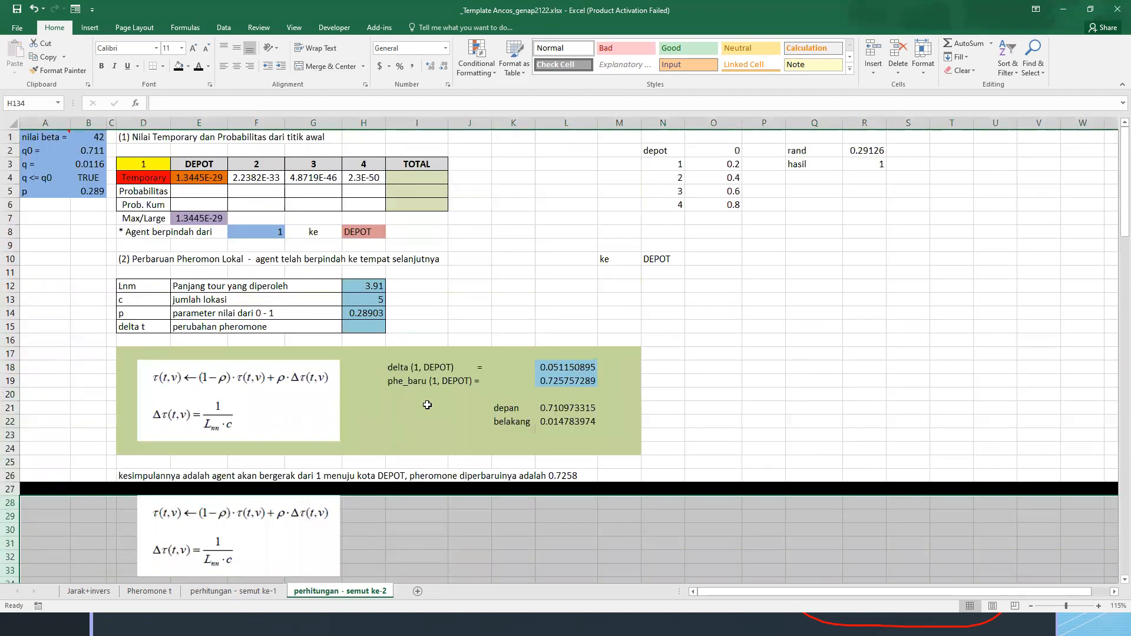
Delete the leftover formula pictures below the black divider in row 27
{"action": "left_click", "coordinate": [339, 521]}
{"action": "key", "text": "Escape"}
{"action": "scroll", "coordinate": [286, 531], "scroll_direction": "down", "scroll_amount": 20}
{"action": "left_click", "coordinate": [287, 531]}
{"action": "scroll", "coordinate": [279, 476], "scroll_direction": "up", "scroll_amount": 6}
{"action": "scroll", "coordinate": [278, 477], "scroll_direction": "up", "scroll_amount": 20}
{"action": "scroll", "coordinate": [274, 457], "scroll_direction": "down", "scroll_amount": 4}
{"action": "left_click", "coordinate": [270, 361]}
{"action": "key", "text": "Delete"}
Clear the Temporary values in E4:H4 of the first probability table
{"action": "scroll", "coordinate": [265, 365], "scroll_direction": "up", "scroll_amount": 4}
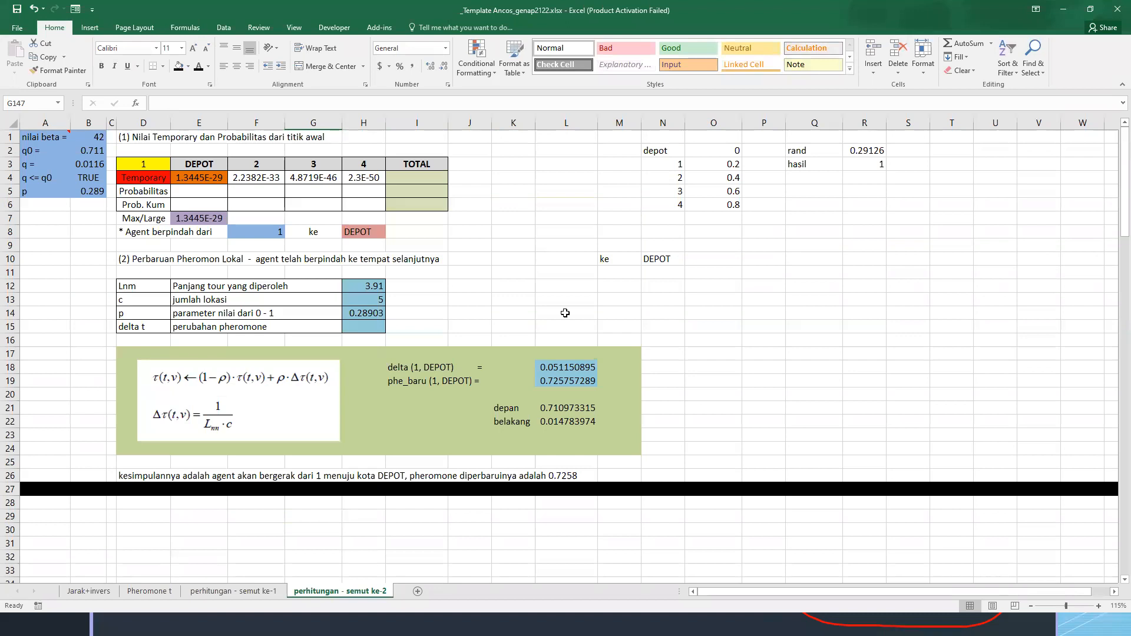
{"action": "left_click_drag", "start_coordinate": [183, 177], "coordinate": [344, 177]}
{"action": "key", "text": "Delete"}
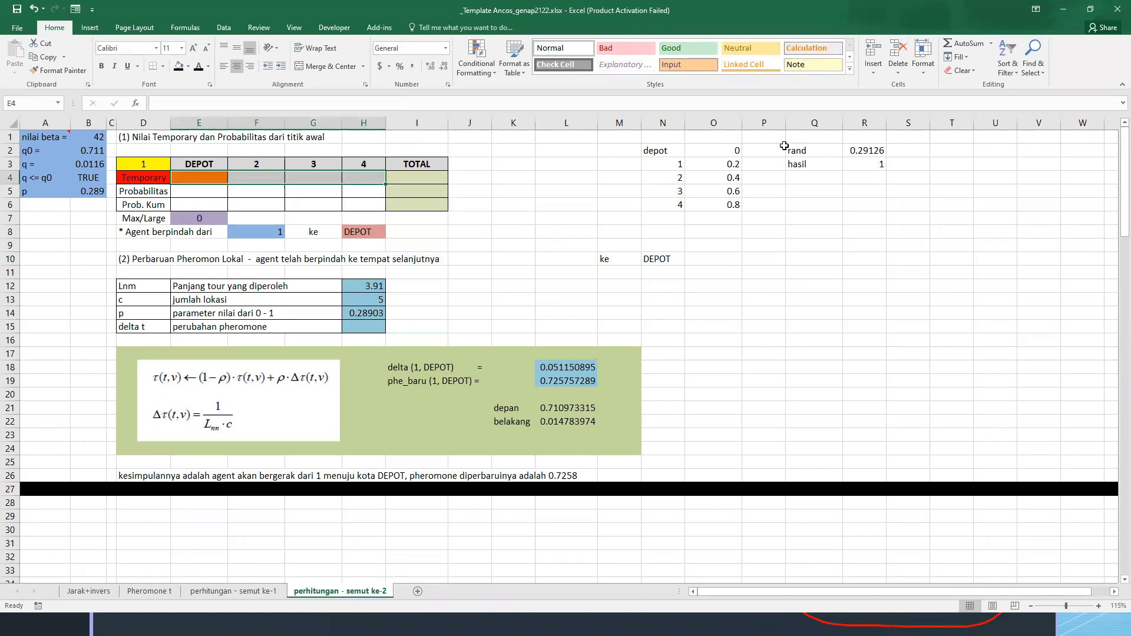
Enter the formula =RAND() in R2 beside the "rand" label to draw a new starting city
{"action": "left_click", "coordinate": [854, 147]}
{"action": "type", "text": "="}
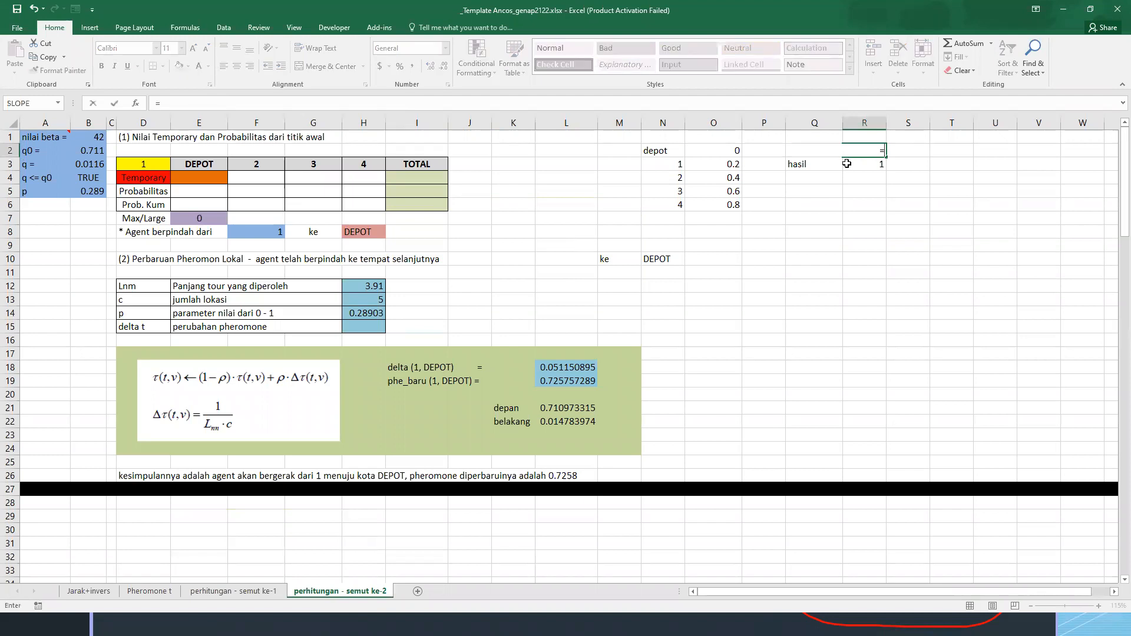
{"action": "type", "text": "rand"}
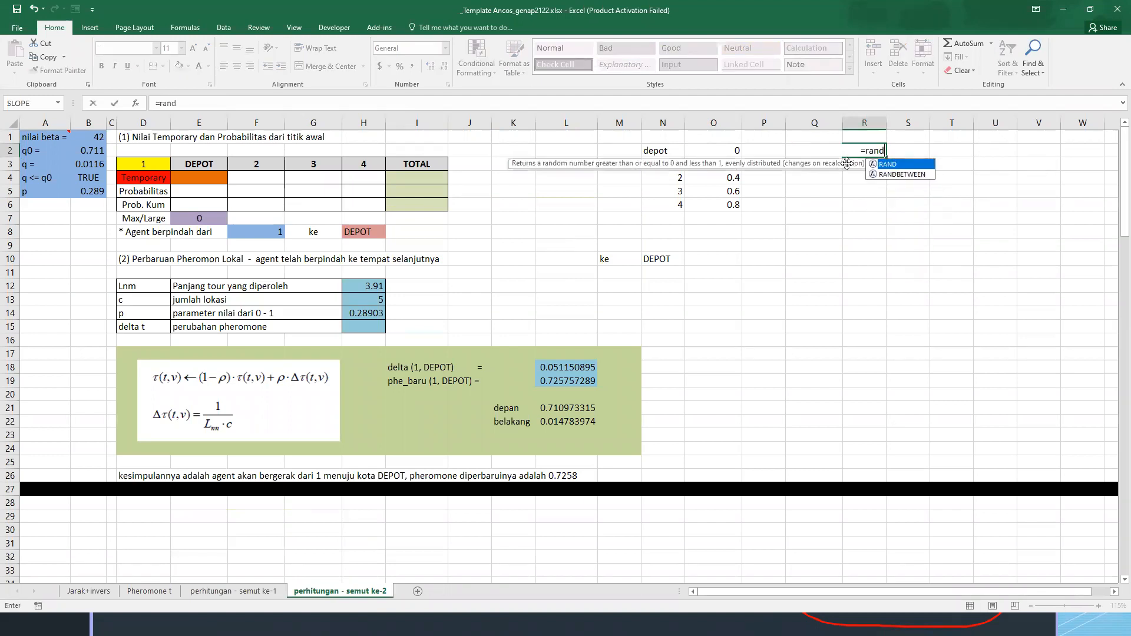
{"action": "key", "text": "Tab"}
{"action": "type", "text": ")"}
{"action": "key", "text": "Return"}
{"action": "key", "text": "Up"}
{"action": "key", "text": "Down"}
{"action": "key", "text": "Up"}
{"action": "key", "text": "Down"}
{"action": "key", "text": "Down"}
{"action": "key", "text": "Left"}
{"action": "key", "text": "Down"}
{"action": "key", "text": "Down"}
{"action": "key", "text": "Left"}
{"action": "key", "text": "Left"}
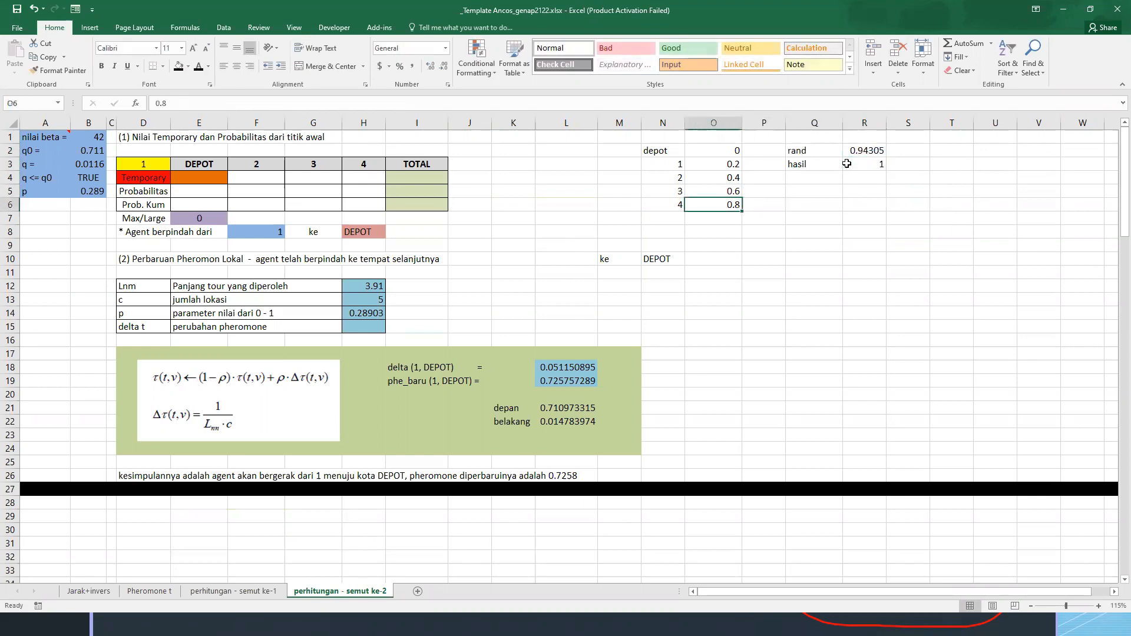
Set the starting city in D3 of the probability table to 4
{"action": "left_click", "coordinate": [160, 164]}
{"action": "type", "text": "4"}
{"action": "key", "text": "Return"}
Set the destination headers to 1 in E3 and DEPOT in H3
{"action": "key", "text": "Up"}
{"action": "key", "text": "Right"}
{"action": "type", "text": "1"}
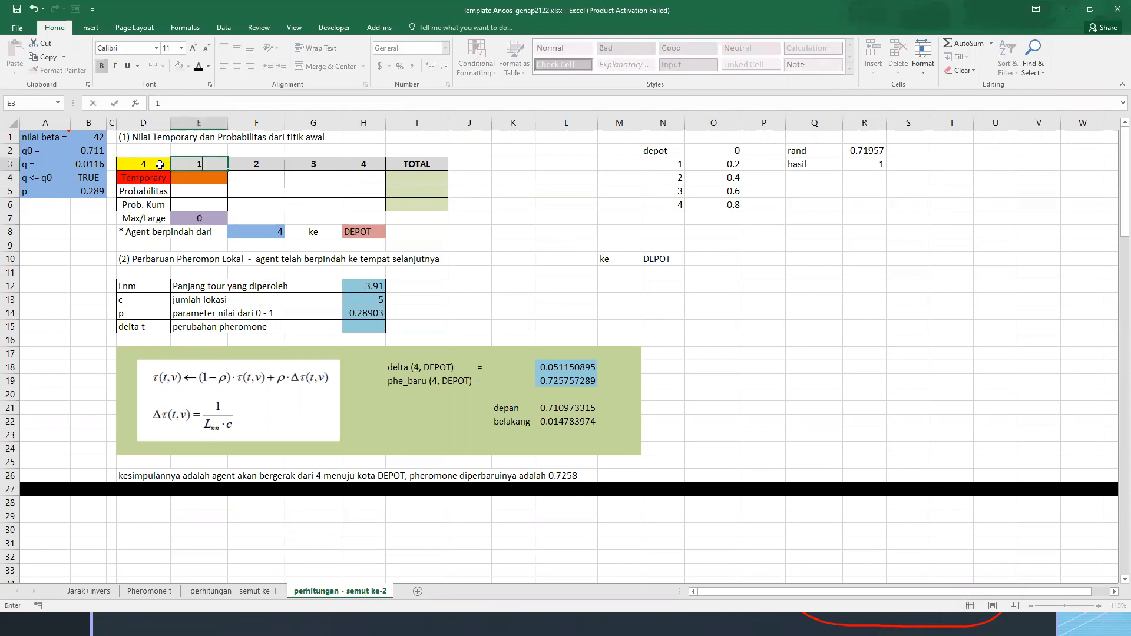
{"action": "key", "text": "Right"}
{"action": "key", "text": "Right"}
{"action": "key", "text": "Right"}
{"action": "type", "text": "DEPOT"}
{"action": "key", "text": "Return"}
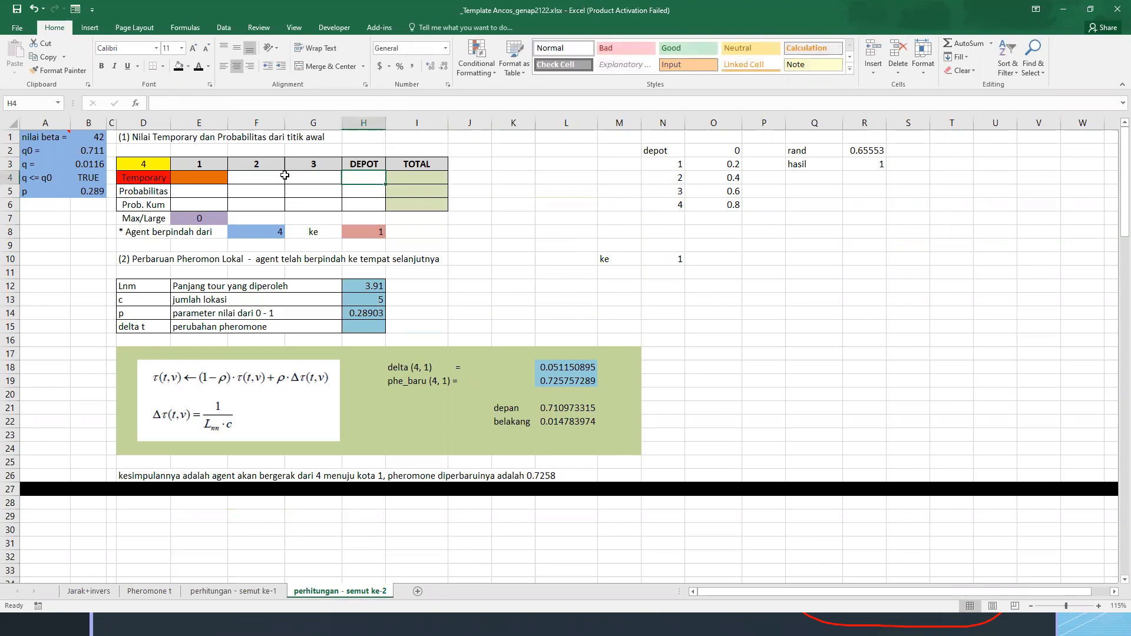
Remove the fill colour from the Temporary label in D4 and the adjacent cell E4
{"action": "left_click", "coordinate": [196, 182]}
{"action": "left_click", "coordinate": [159, 180]}
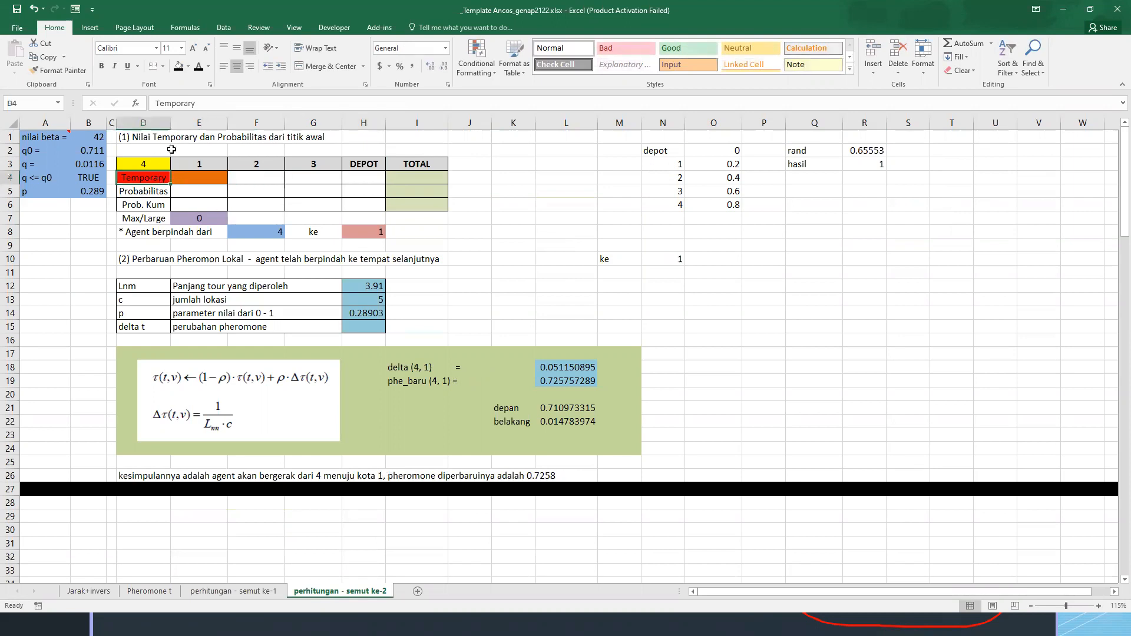
{"action": "left_click", "coordinate": [188, 67]}
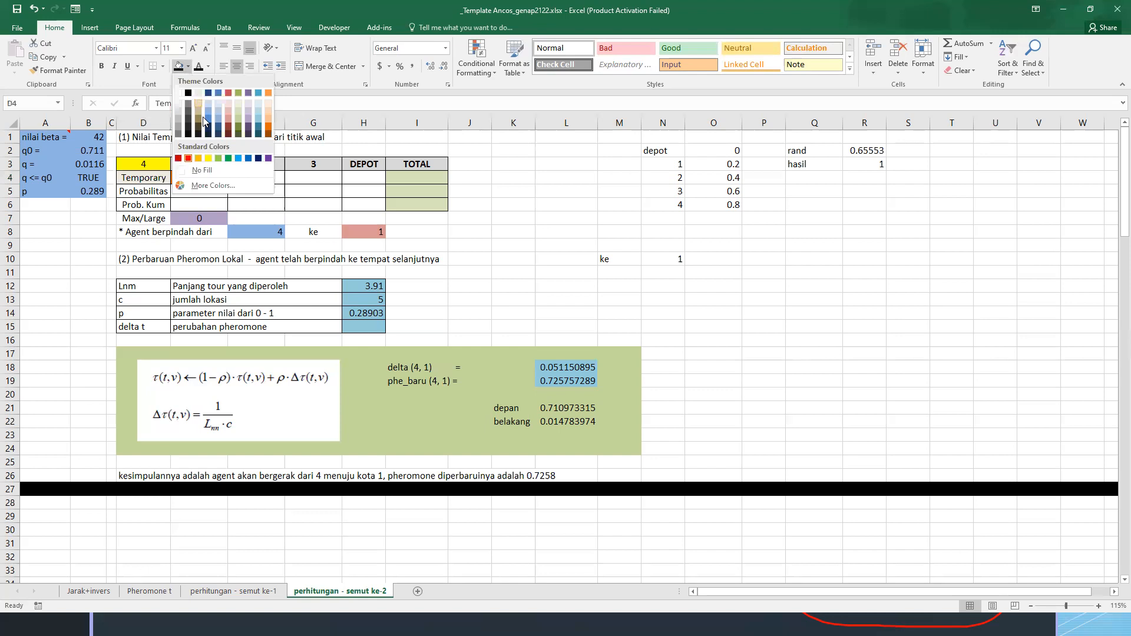
{"action": "left_click", "coordinate": [203, 177]}
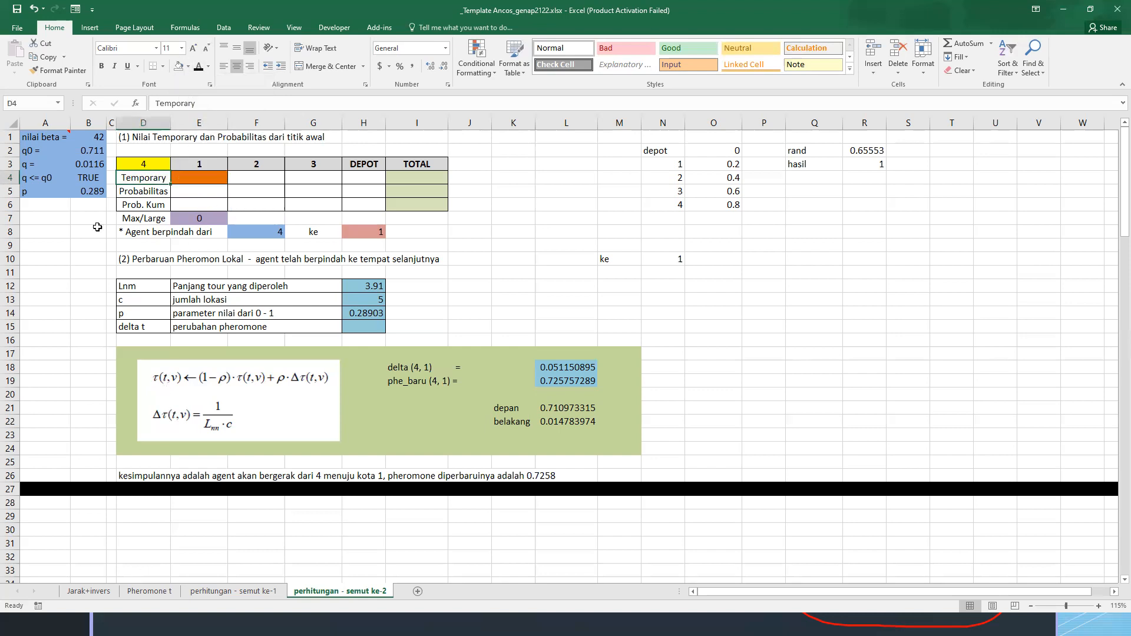
{"action": "left_click", "coordinate": [198, 178]}
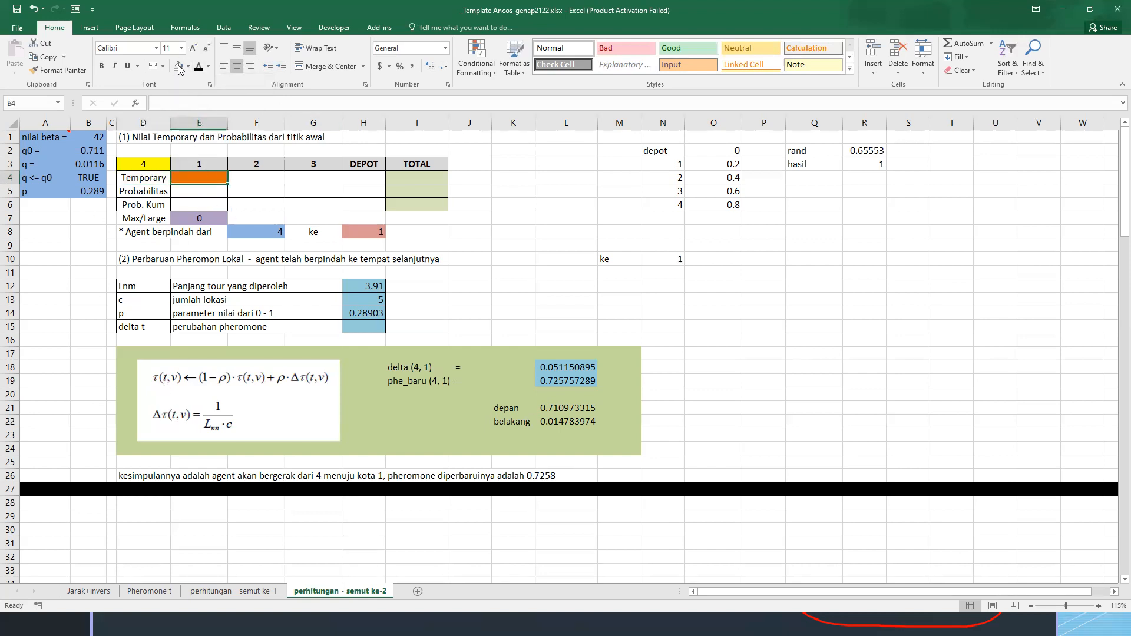
{"action": "left_click", "coordinate": [178, 66]}
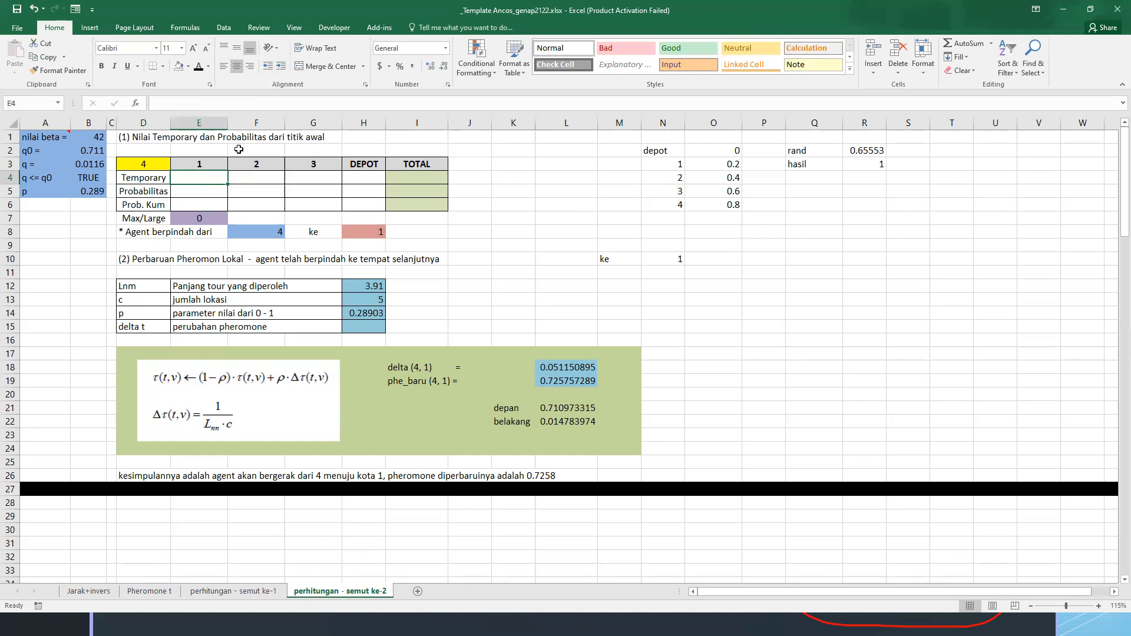
Set the destination headers in E3:H3 to DEPOT, 1, 2 and 3
{"action": "left_click", "coordinate": [373, 163]}
{"action": "left_click", "coordinate": [211, 163]}
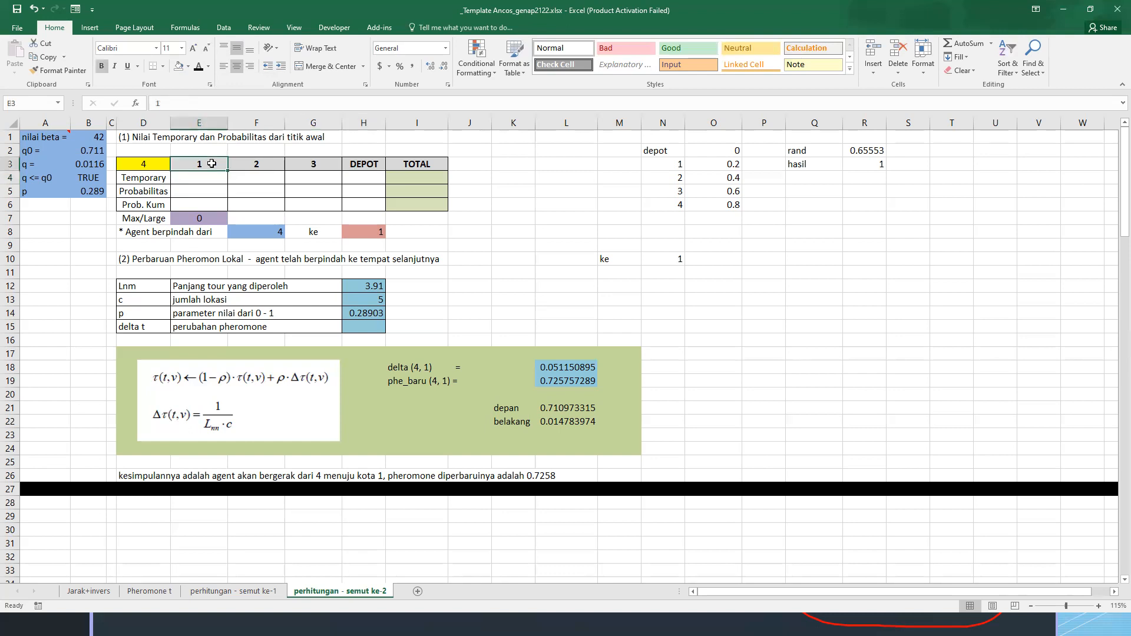
{"action": "type", "text": "DEPOT"}
{"action": "key", "text": "Tab"}
{"action": "type", "text": "1"}
{"action": "key", "text": "Tab"}
{"action": "type", "text": "32"}
{"action": "key", "text": "Tab"}
{"action": "type", "text": "3"}
{"action": "key", "text": "Return"}
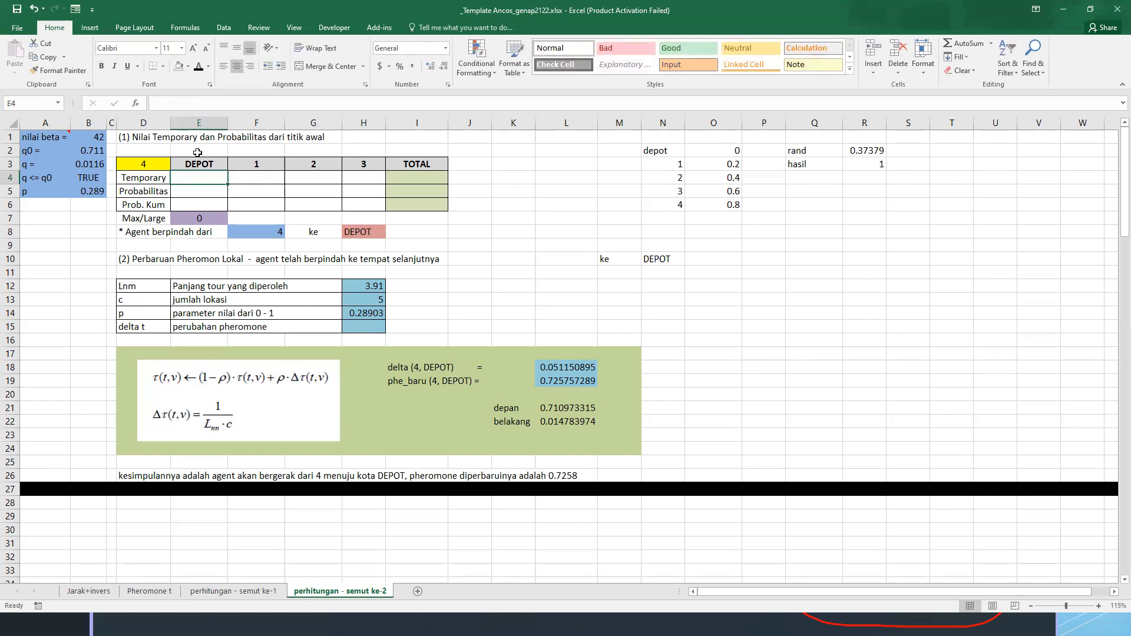
{"action": "left_click", "coordinate": [145, 177]}
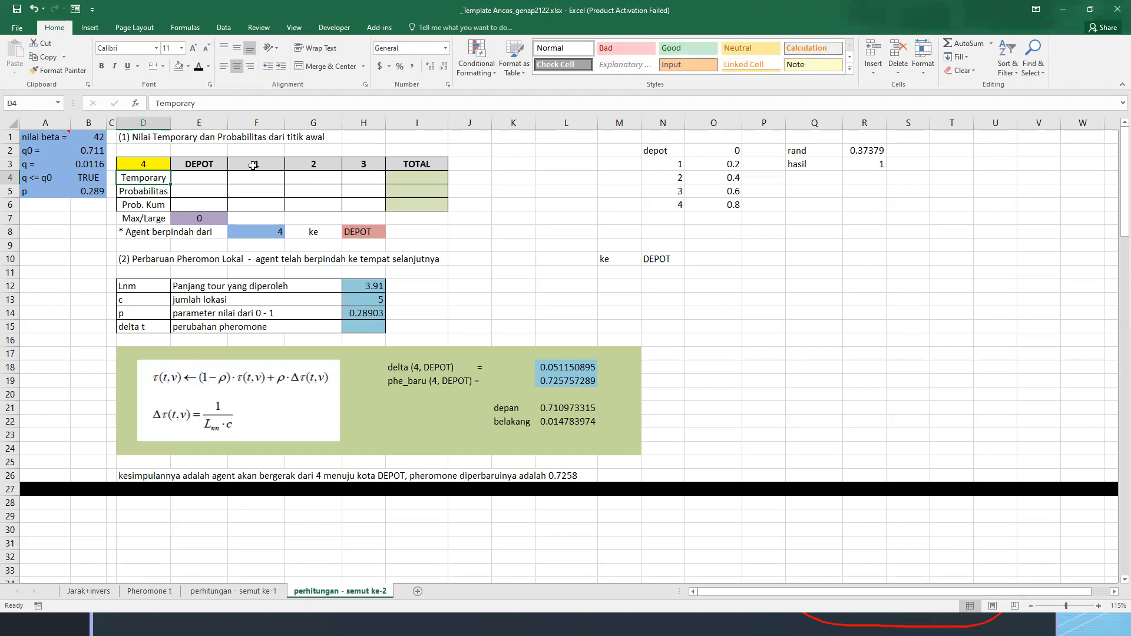
{"action": "left_click", "coordinate": [183, 176]}
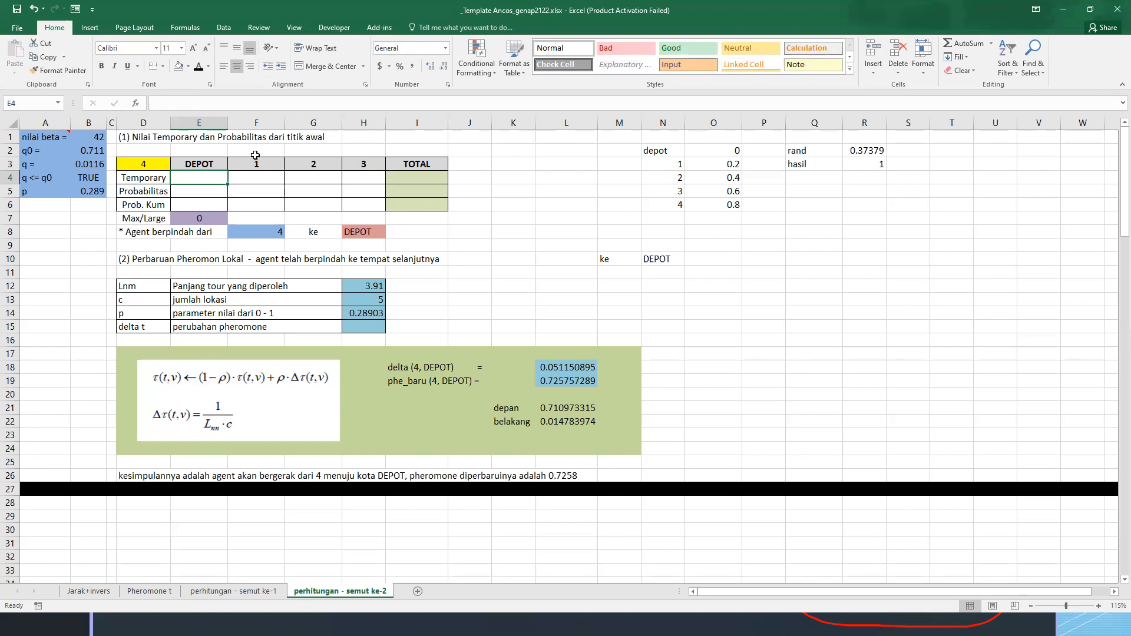
{"action": "type", "text": "="}
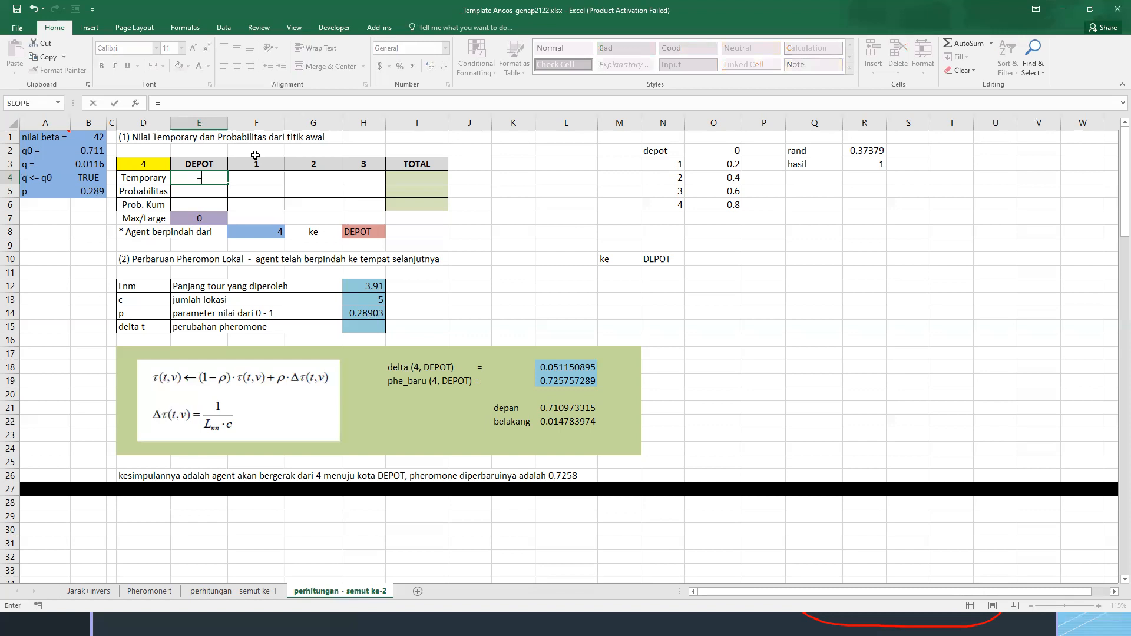
{"action": "left_click", "coordinate": [152, 590]}
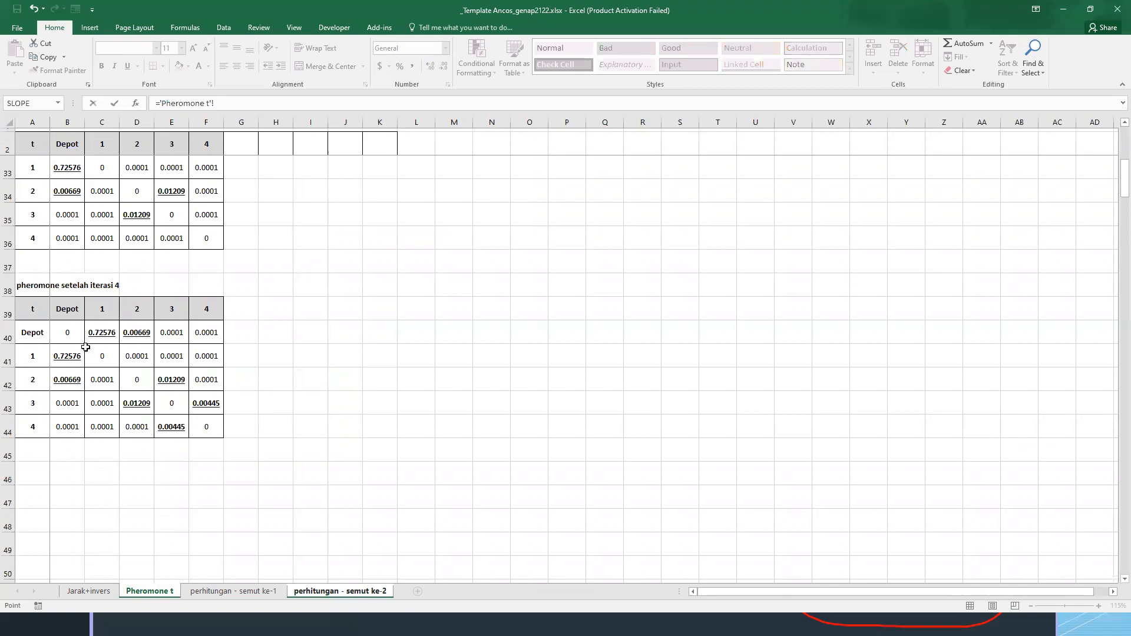
{"action": "key", "text": "Escape"}
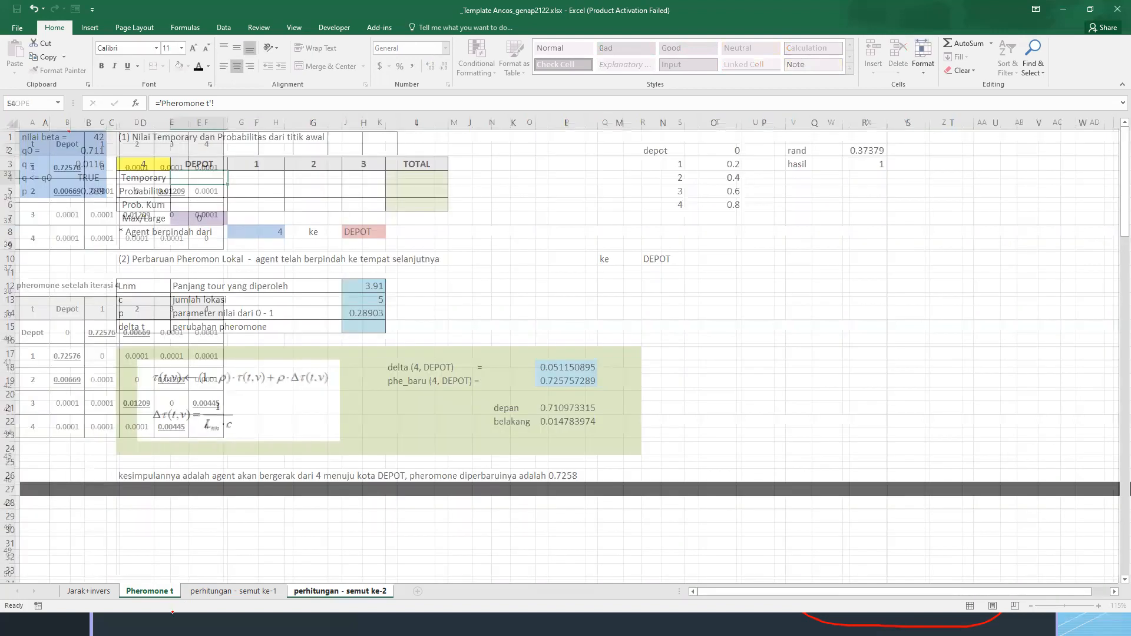
Copy the iteration 4 pheromone table from A39:F44 on the Pheromone t sheet to M2
{"action": "left_click", "coordinate": [149, 590]}
{"action": "left_click", "coordinate": [33, 307]}
{"action": "left_click_drag", "start_coordinate": [52, 331], "coordinate": [208, 427]}
{"action": "key", "text": "ctrl+c"}
{"action": "scroll", "coordinate": [368, 283], "scroll_direction": "up", "scroll_amount": 10}
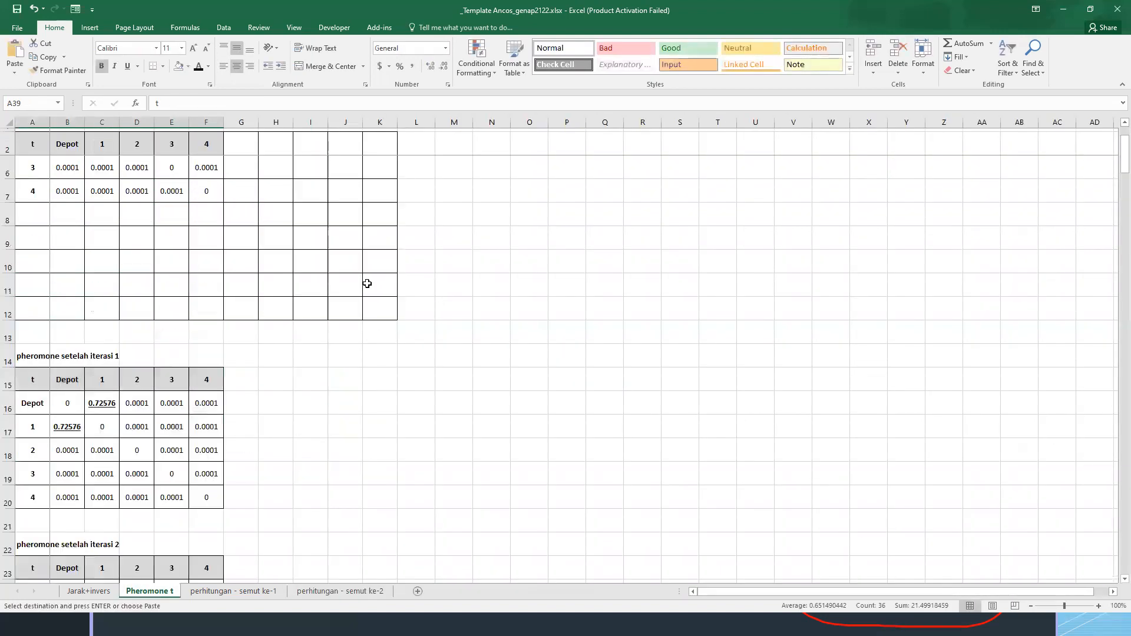
{"action": "left_click", "coordinate": [450, 147]}
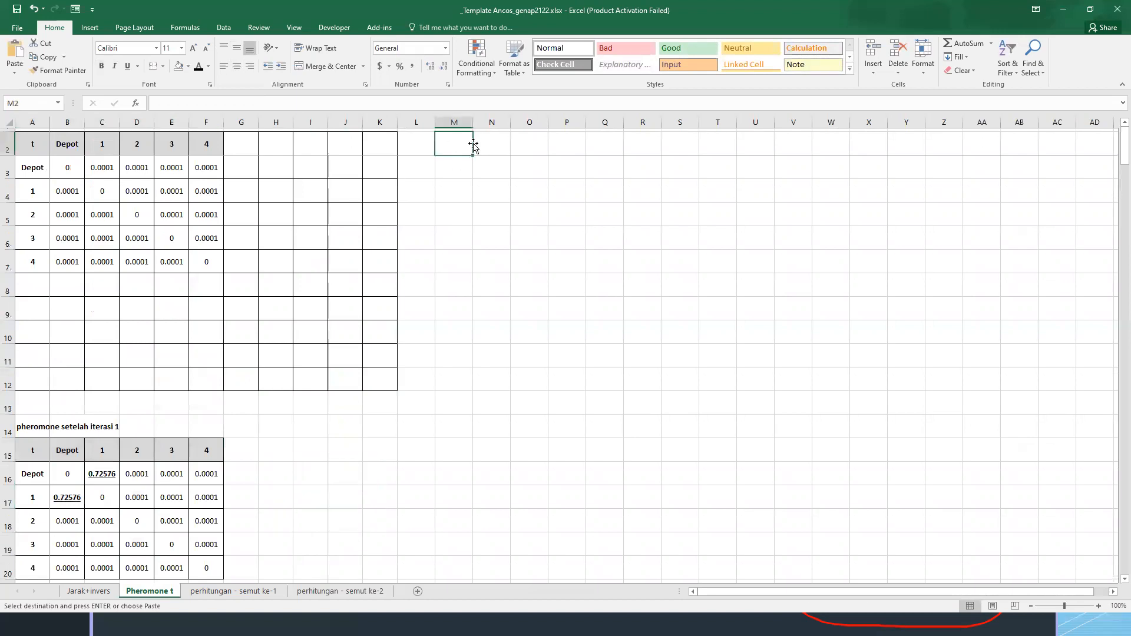
{"action": "key", "text": "ctrl+v"}
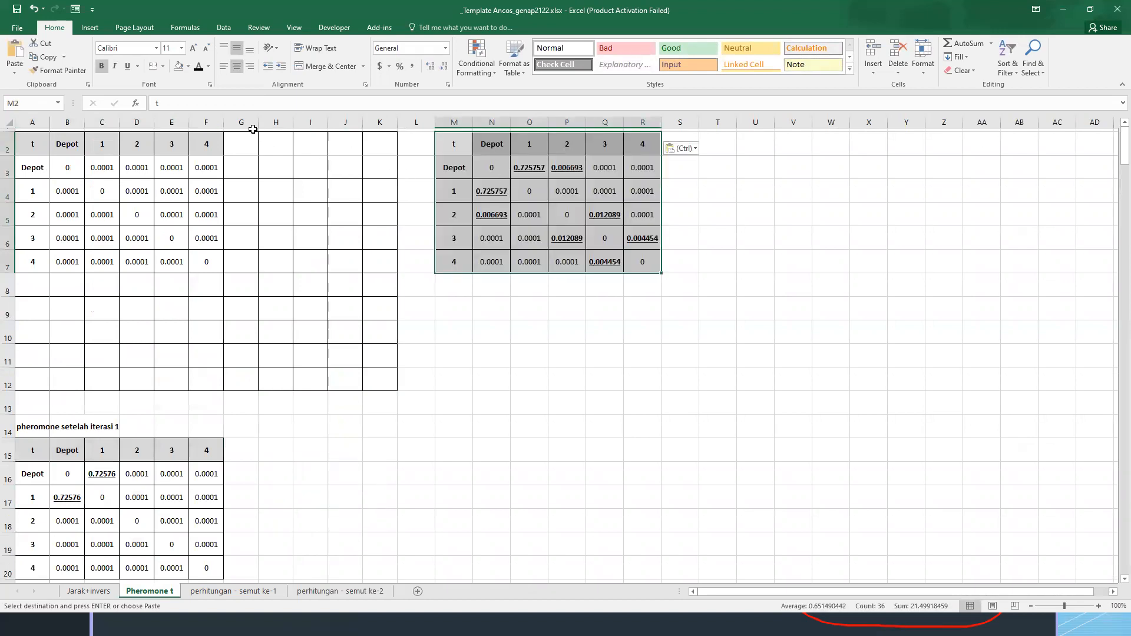
Hide the empty columns G to K between the two pheromone tables
{"action": "left_click_drag", "start_coordinate": [272, 122], "coordinate": [380, 122]}
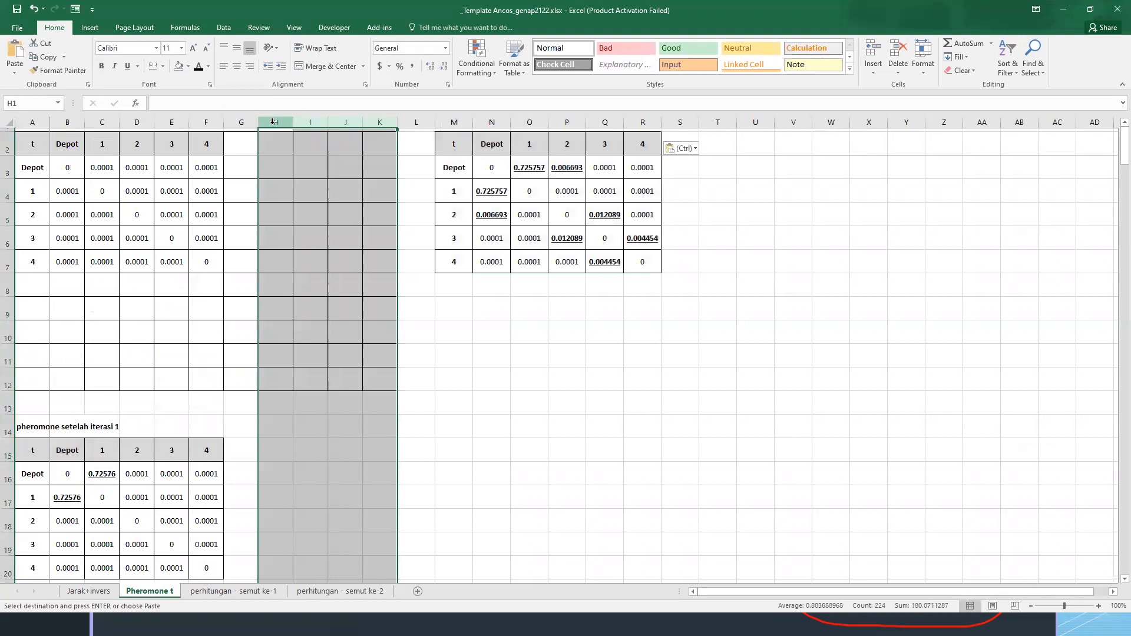
{"action": "left_click", "coordinate": [240, 122]}
{"action": "left_click", "coordinate": [377, 122], "text": "shift"}
{"action": "right_click", "coordinate": [380, 122]}
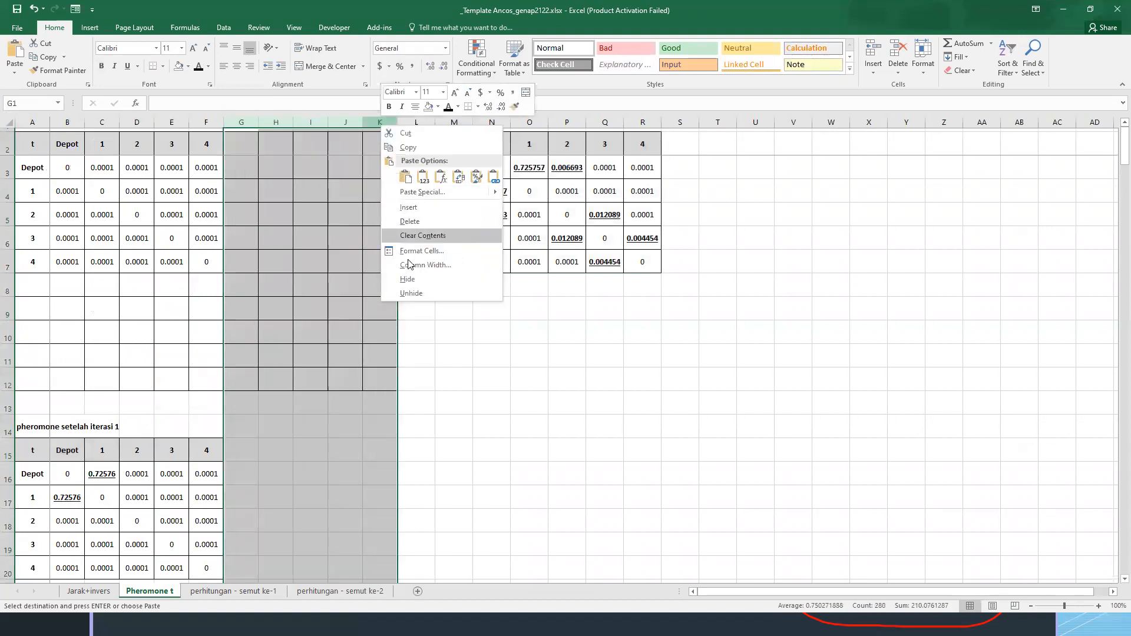
{"action": "left_click", "coordinate": [407, 278]}
{"action": "left_click", "coordinate": [248, 167]}
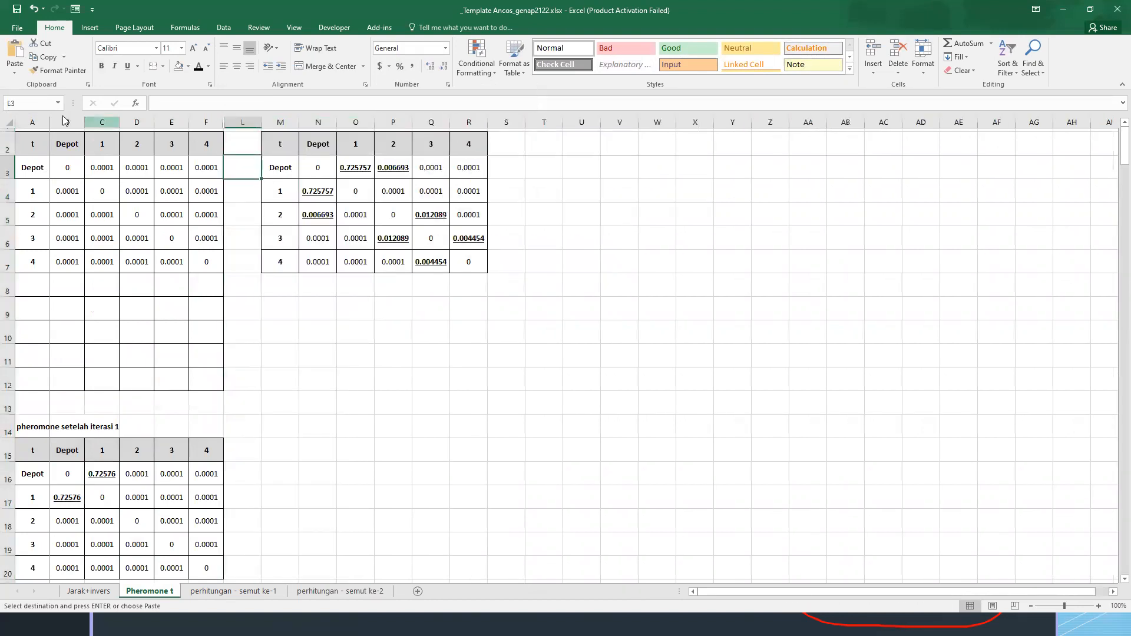
Insert a row above the pheromone table headers and make row 1 tall enough for a title
{"action": "right_click", "coordinate": [9, 142]}
{"action": "left_click", "coordinate": [32, 230]}
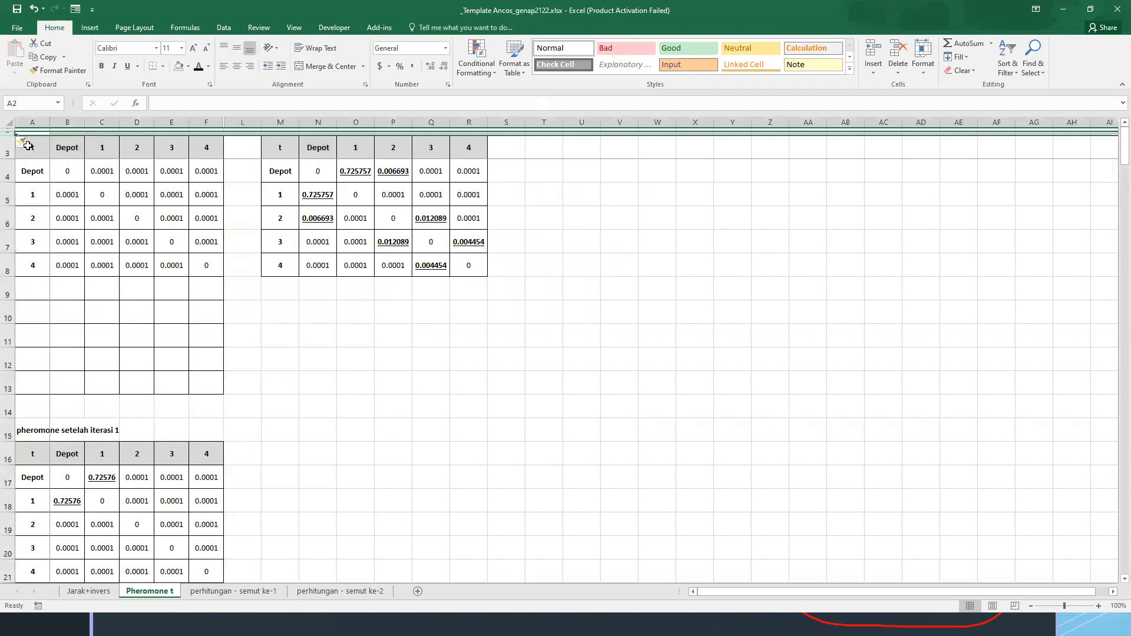
{"action": "left_click_drag", "start_coordinate": [11, 132], "coordinate": [11, 152]}
Enter the title PHEROMONE GLOBAL SEMUT 1 in A1 above the original pheromone table
{"action": "left_click", "coordinate": [28, 137]}
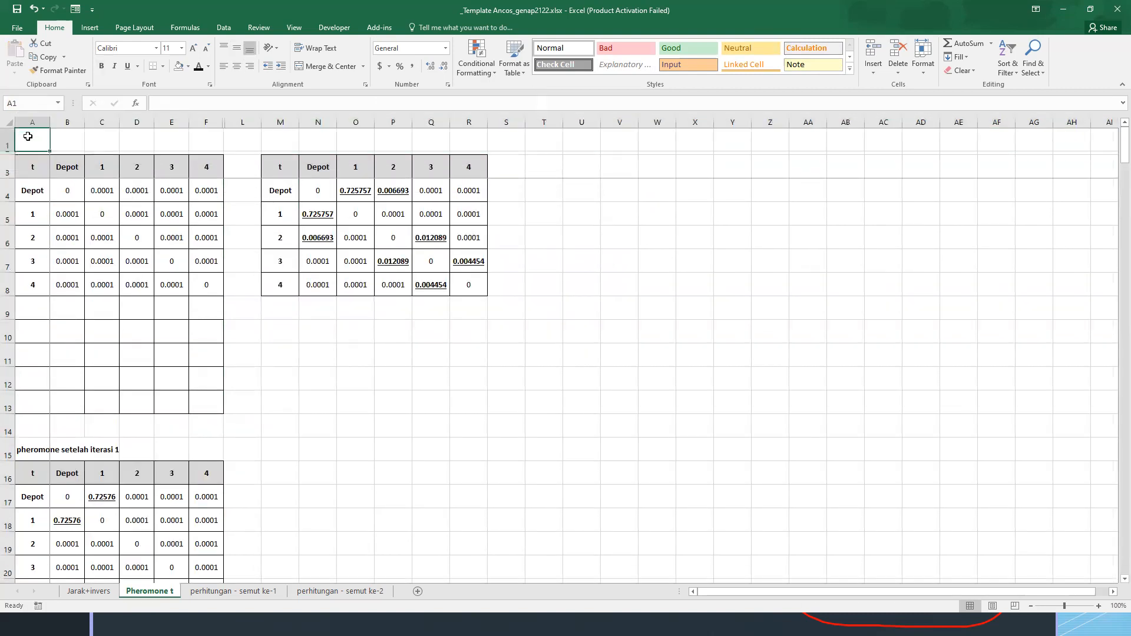
{"action": "type", "text": "E"}
{"action": "key", "text": "BackSpace"}
{"action": "type", "text": "PHEROMONE GOLB"}
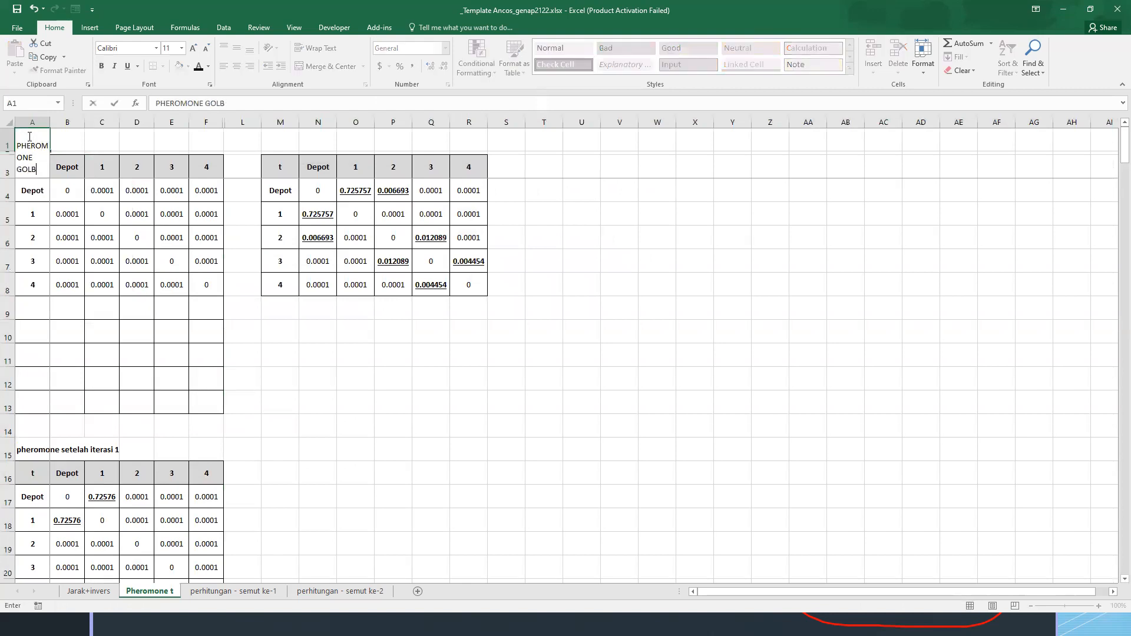
{"action": "type", "text": "OBAL SEMUT 1"}
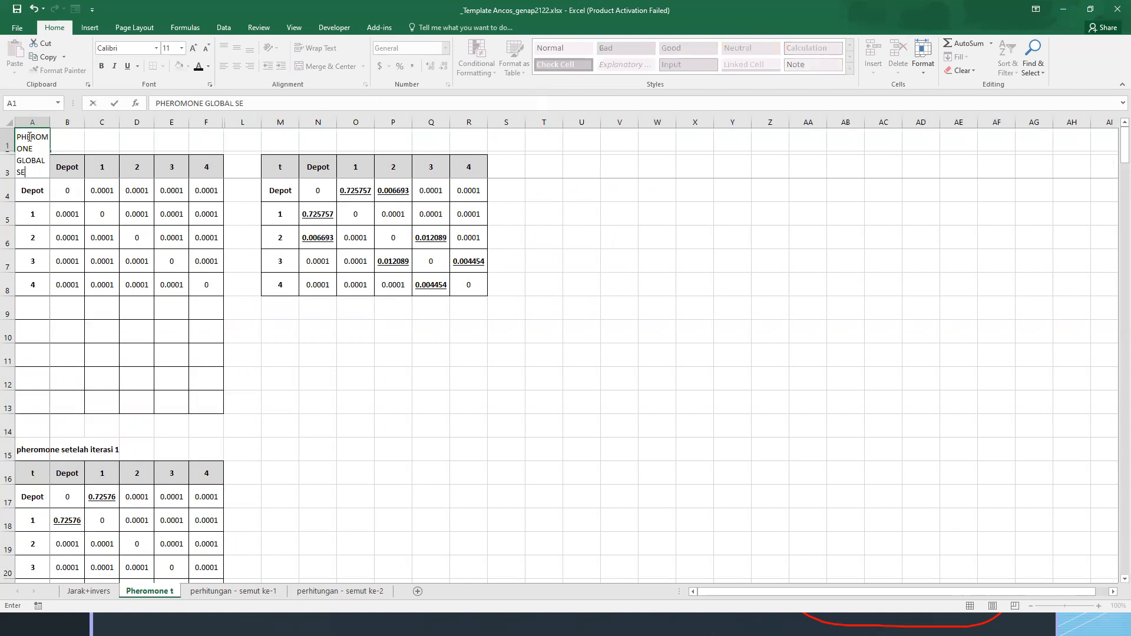
{"action": "key", "text": "ctrl+Return"}
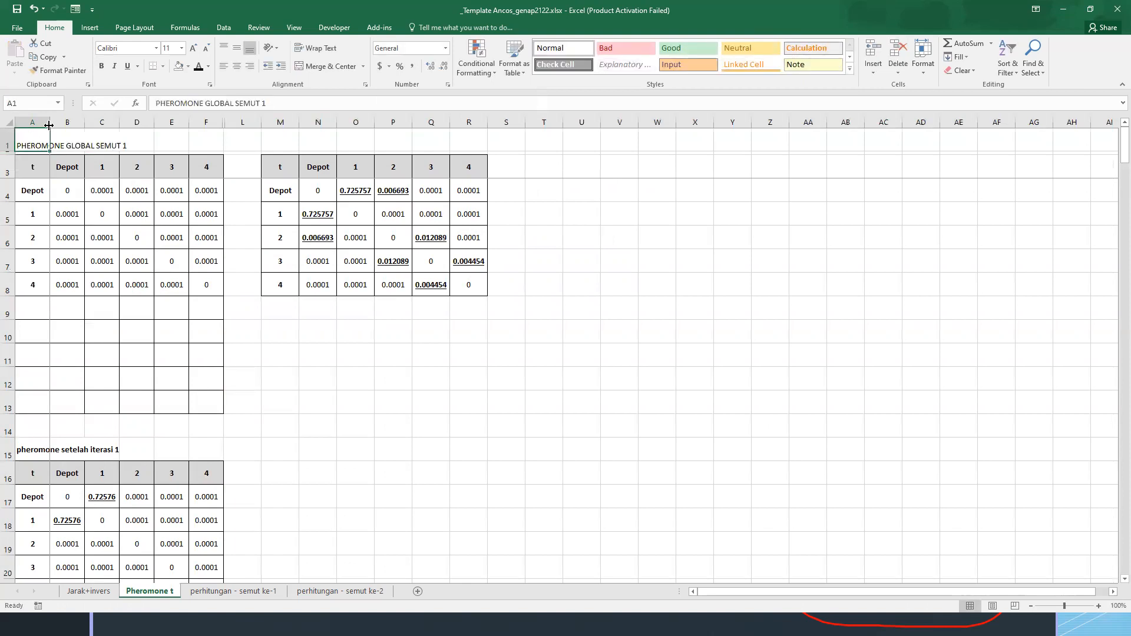
Copy the A1 title to M1 above the copied table and change it to PHEROMONE GLOBAL SEMUT 2
{"action": "key", "text": "ctrl+c"}
{"action": "left_click", "coordinate": [278, 141]}
{"action": "key", "text": "ctrl+v"}
{"action": "key", "text": "F2"}
{"action": "key", "text": "BackSpace"}
{"action": "type", "text": "2"}
{"action": "key", "text": "Return"}
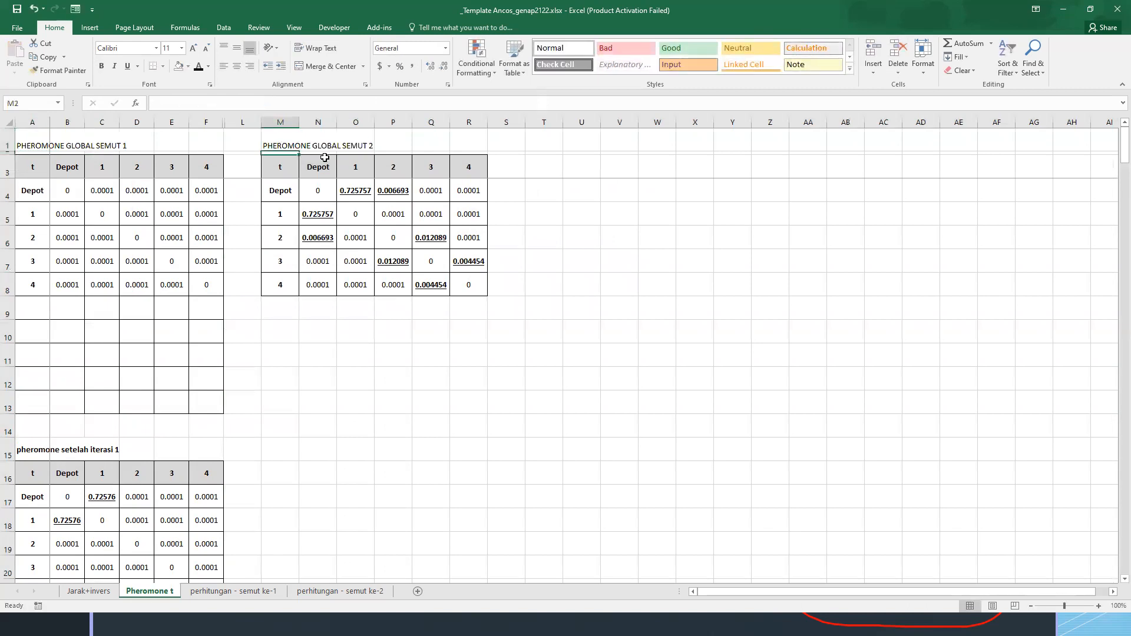
{"action": "left_click_drag", "start_coordinate": [269, 171], "coordinate": [464, 289]}
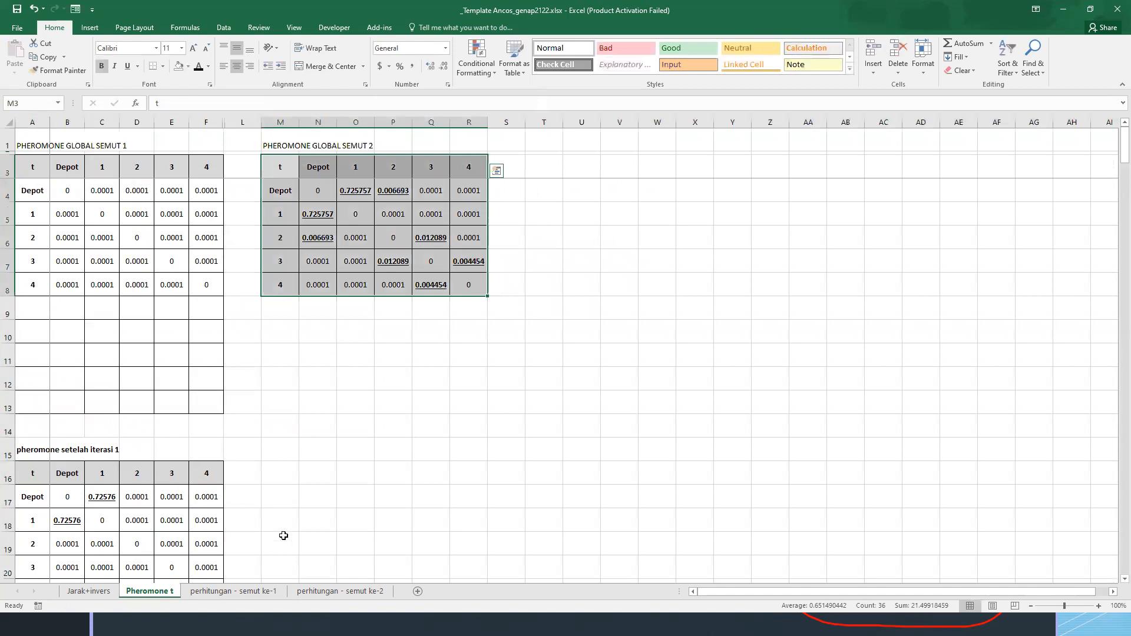
{"action": "left_click", "coordinate": [333, 591]}
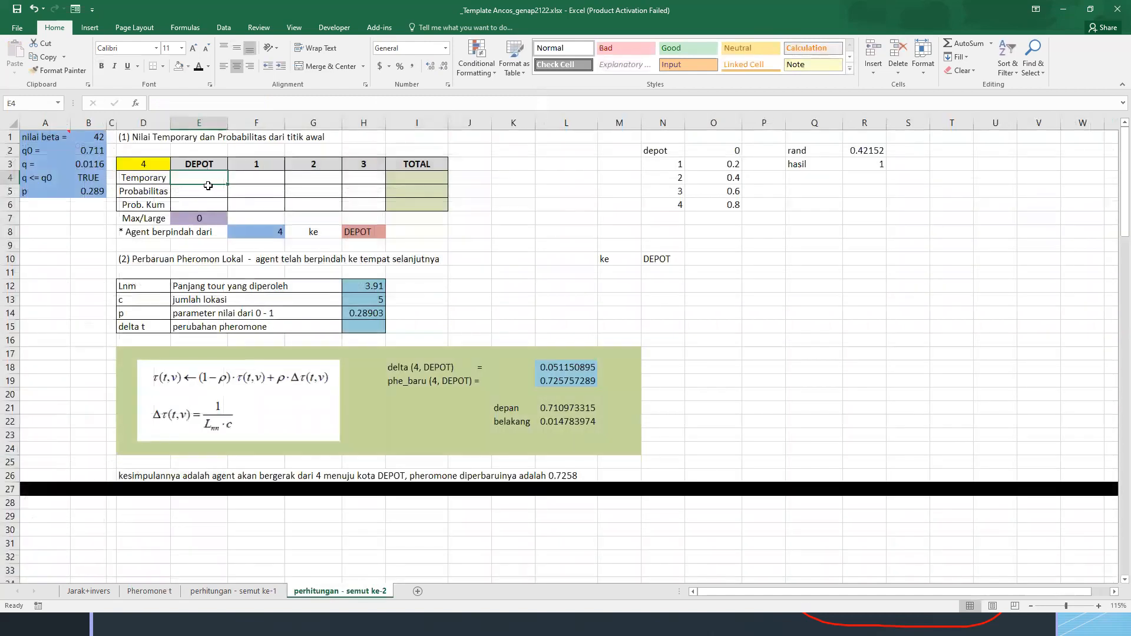
{"action": "type", "text": "="}
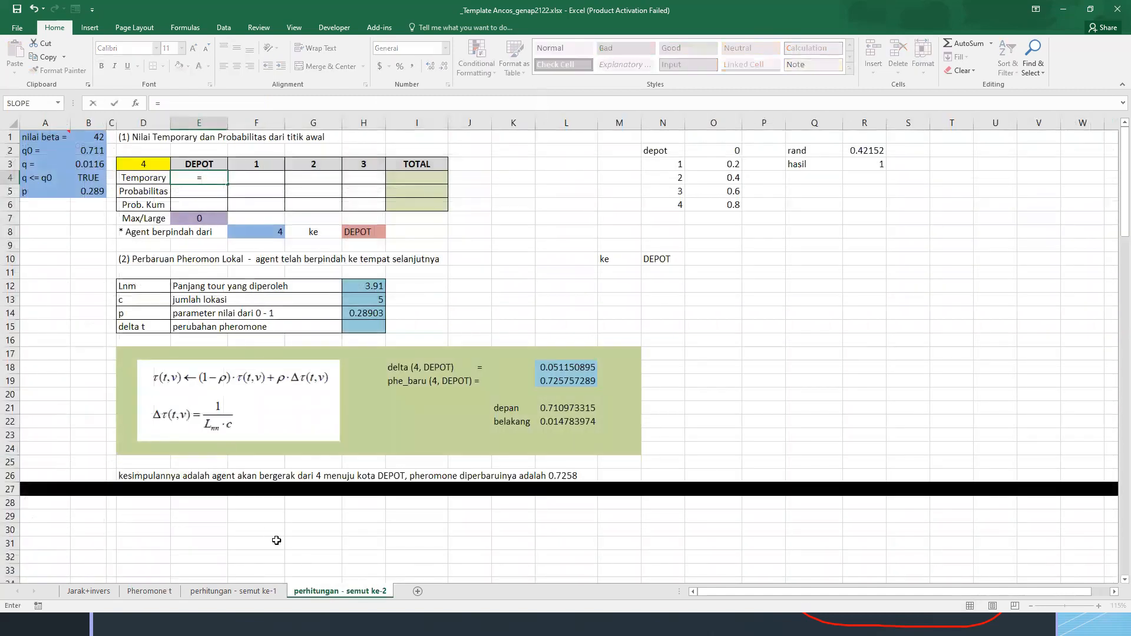
{"action": "left_click", "coordinate": [149, 590]}
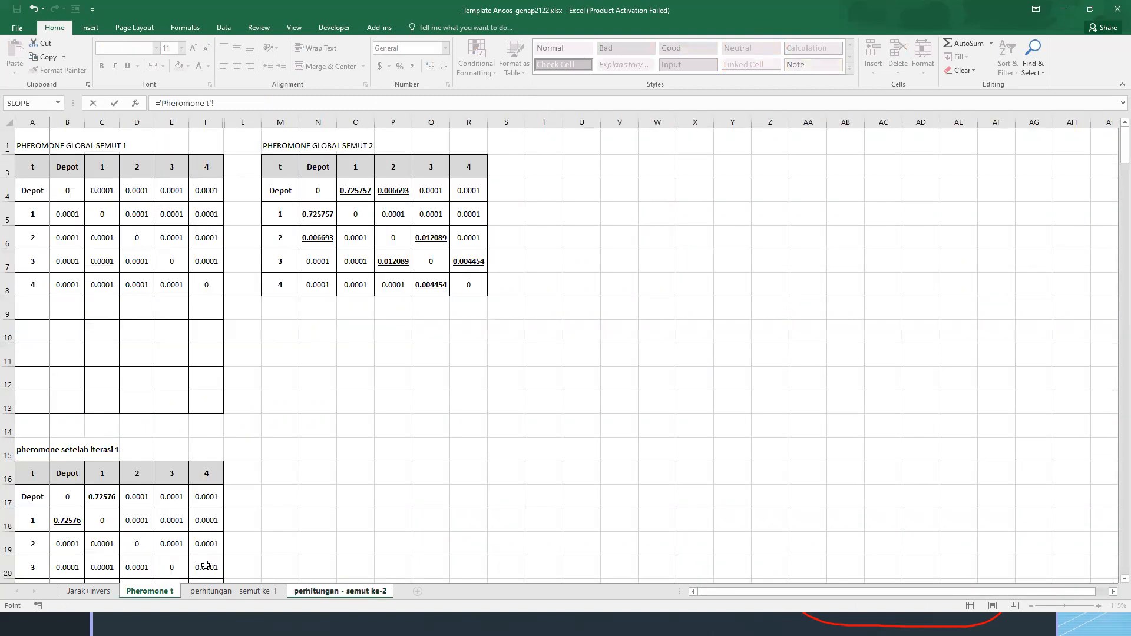
{"action": "key", "text": "Escape"}
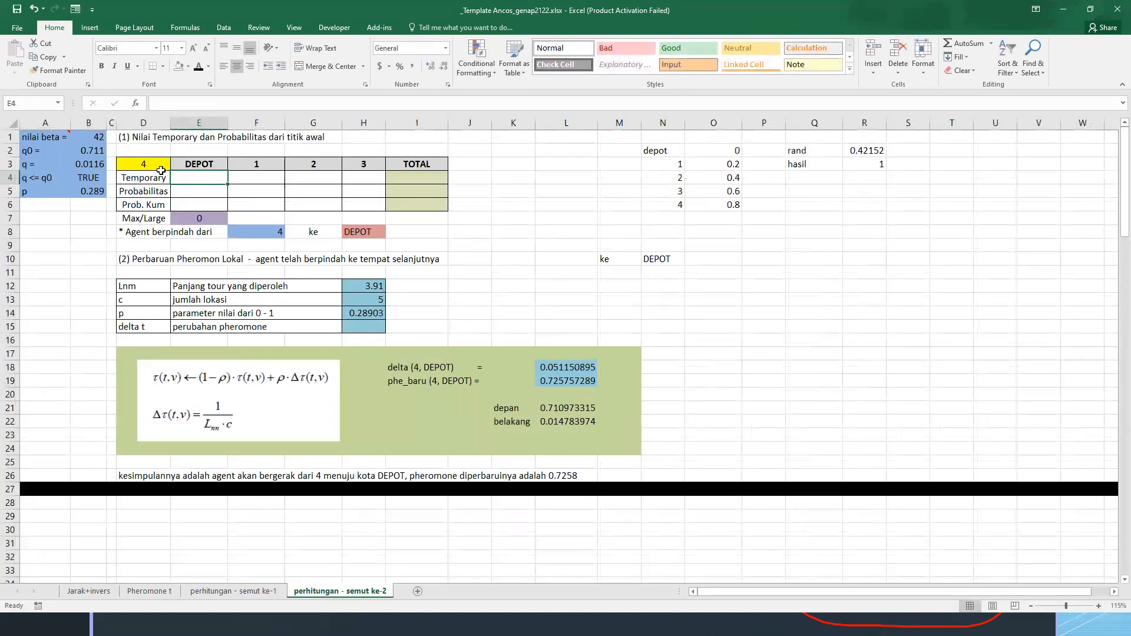
In E4 of perhitungan - semut ke-2, enter ='Pheromone t'!N8*'Jarak+invers'!P6^'perhitungan - semut ke-2'!$B$1 as the temporary value for DEPOT
{"action": "type", "text": "="}
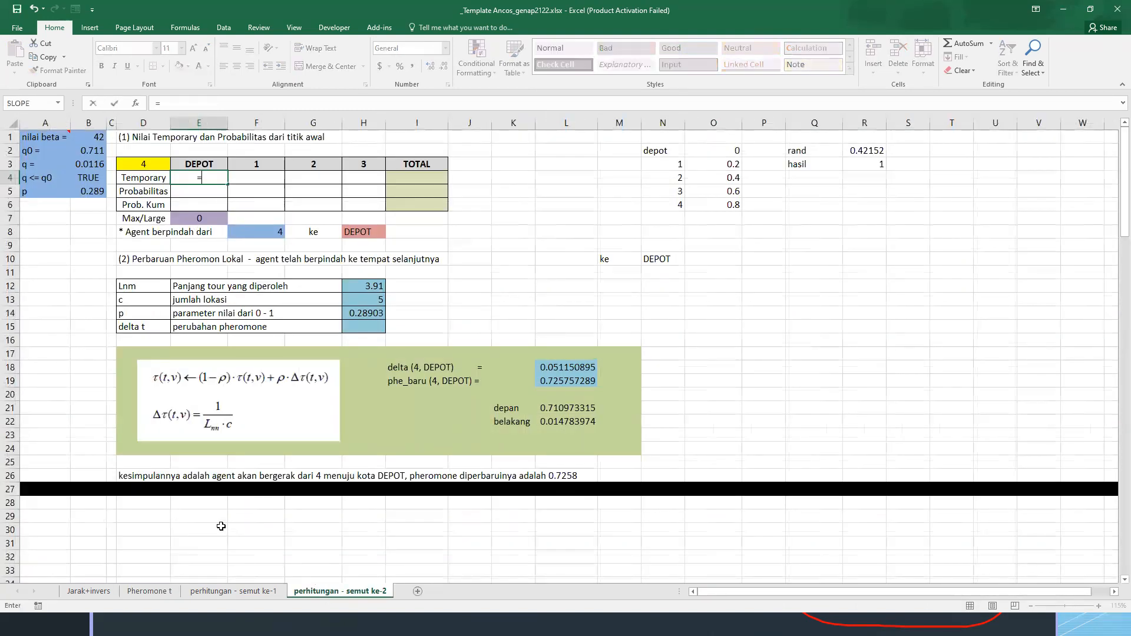
{"action": "left_click", "coordinate": [155, 590]}
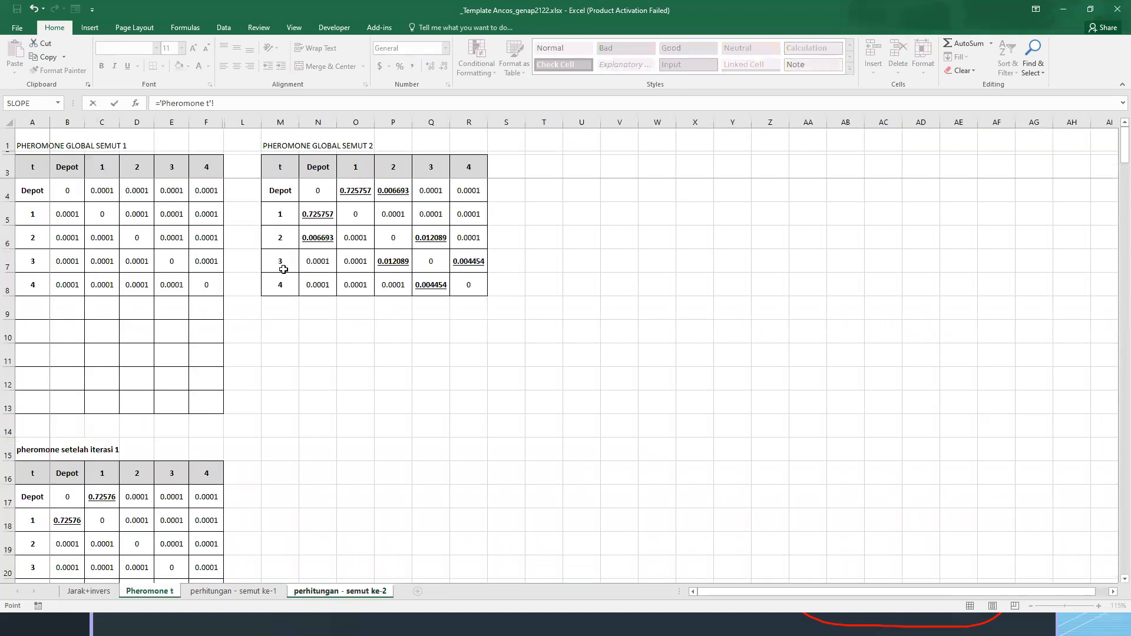
{"action": "left_click", "coordinate": [327, 285]}
{"action": "left_click", "coordinate": [94, 591]}
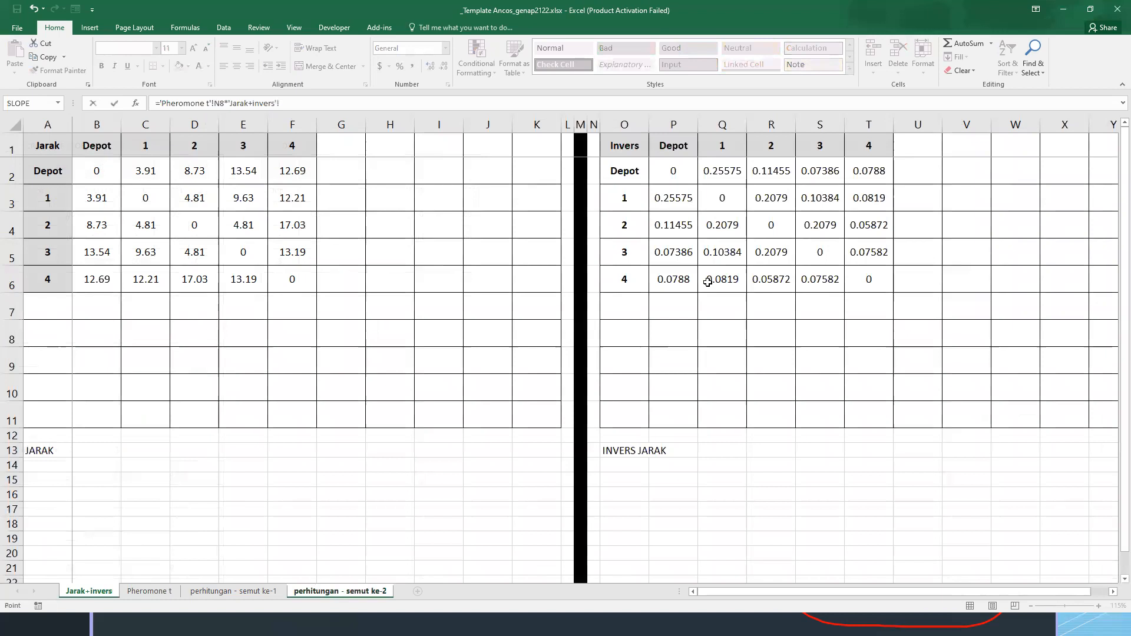
{"action": "left_click", "coordinate": [671, 278]}
{"action": "type", "text": "^"}
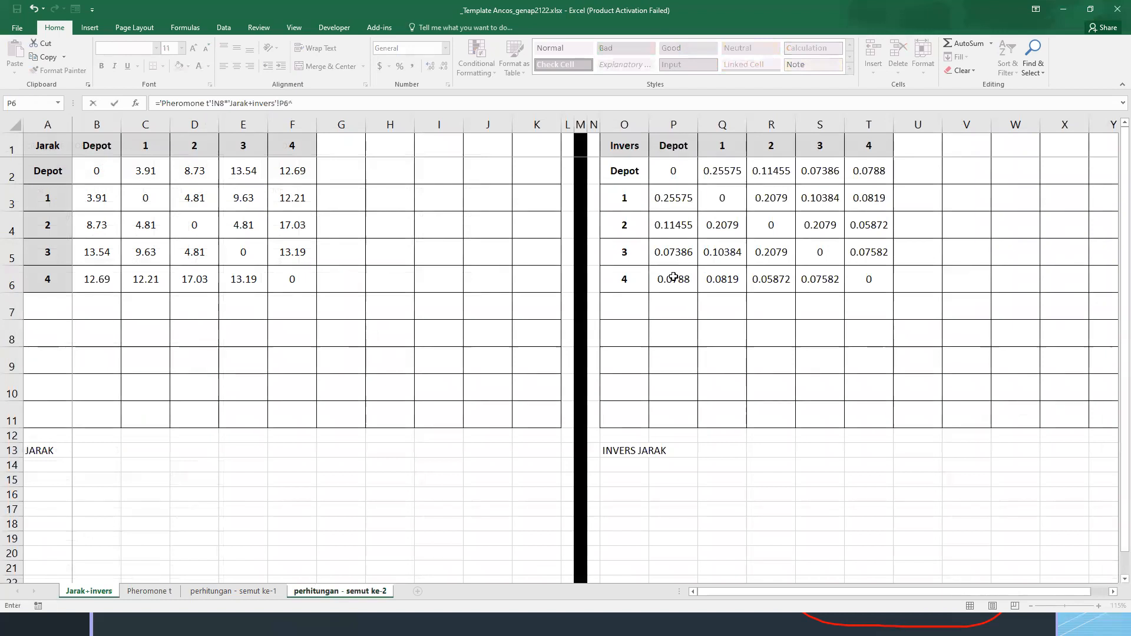
{"action": "left_click", "coordinate": [300, 591]}
{"action": "left_click", "coordinate": [88, 140]}
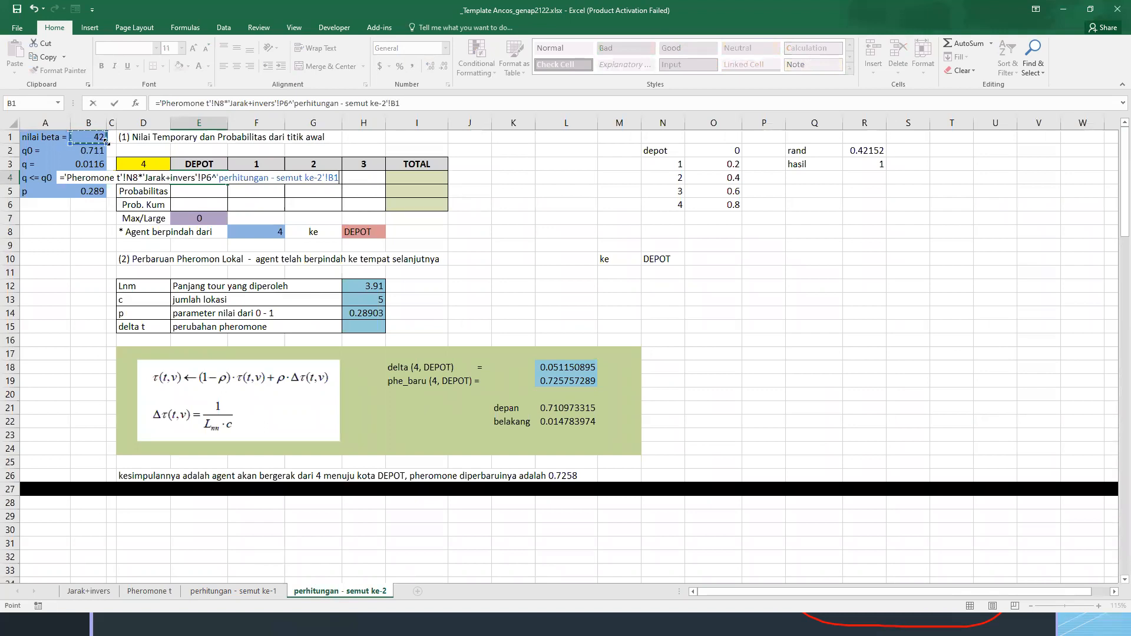
{"action": "key", "text": "F4"}
{"action": "key", "text": "Return"}
{"action": "key", "text": "Up"}
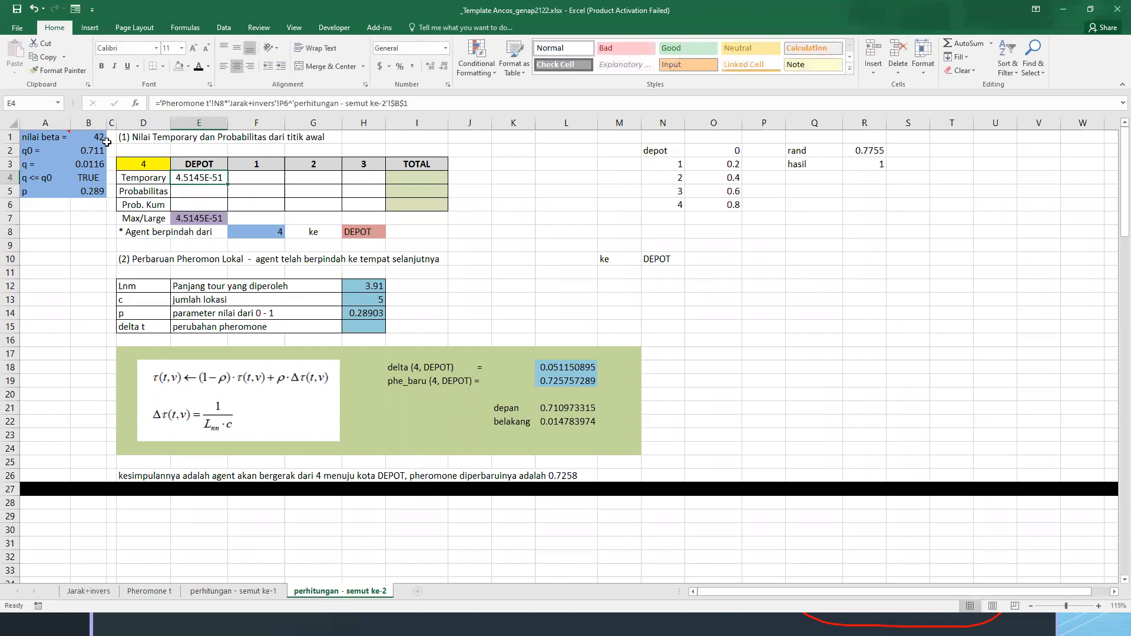
Generate a new random q value in B3 with =RAND()
{"action": "key", "text": "Right"}
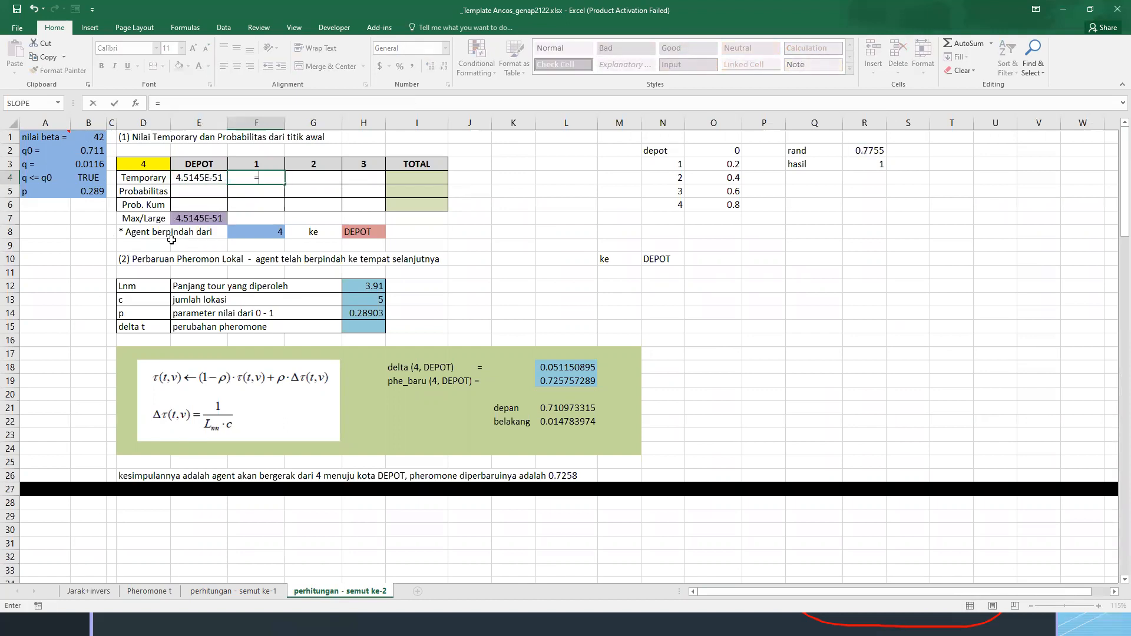
{"action": "left_click", "coordinate": [92, 163]}
{"action": "type", "text": "=RAND()"}
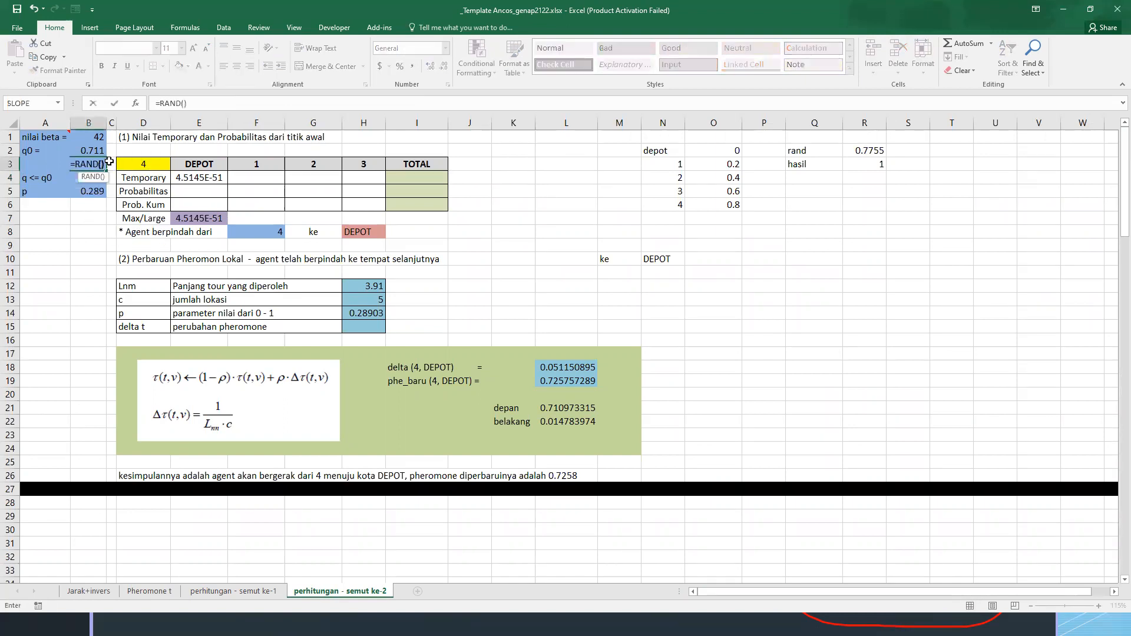
{"action": "key", "text": "Return"}
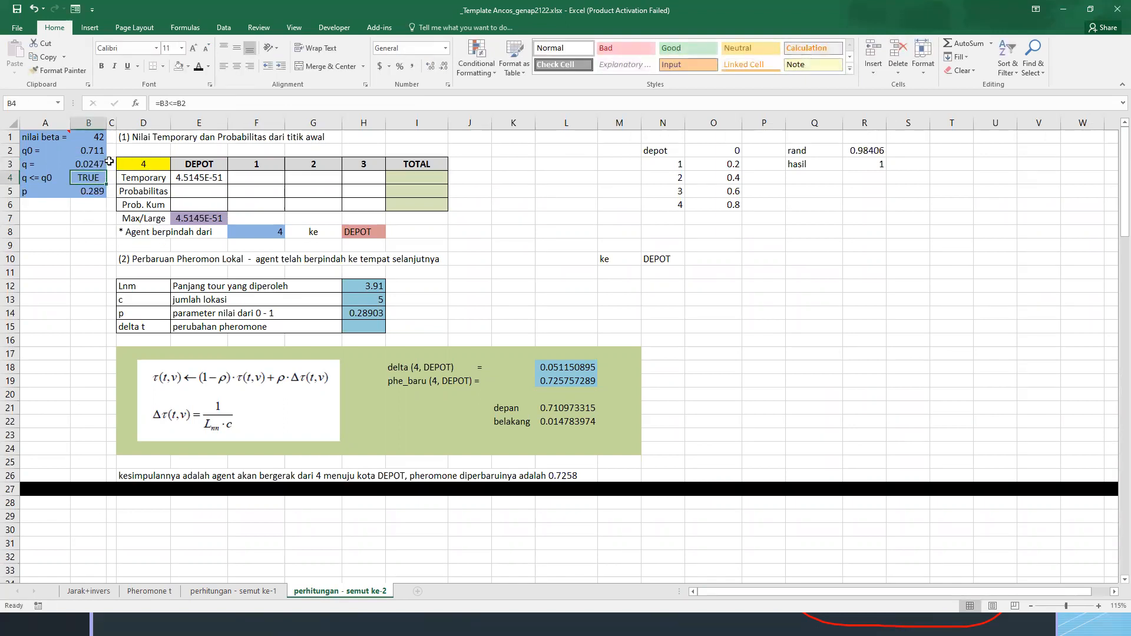
Fill the Temporary label cell D4 with light orange
{"action": "left_click", "coordinate": [138, 182]}
{"action": "left_click", "coordinate": [188, 67]}
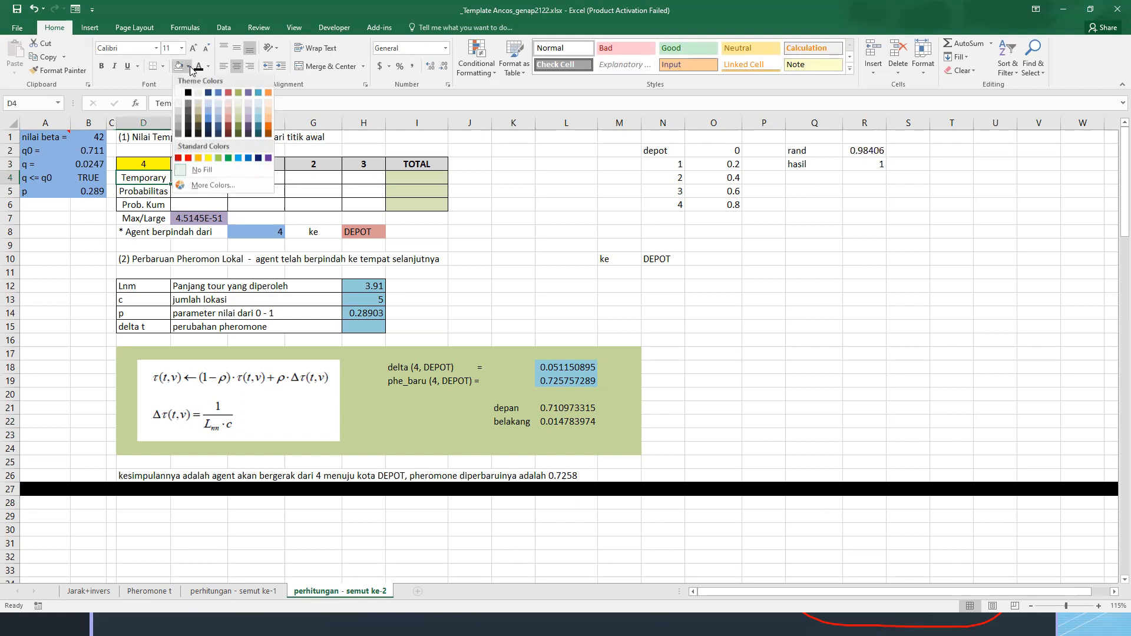
{"action": "left_click", "coordinate": [230, 119]}
{"action": "left_click", "coordinate": [257, 179]}
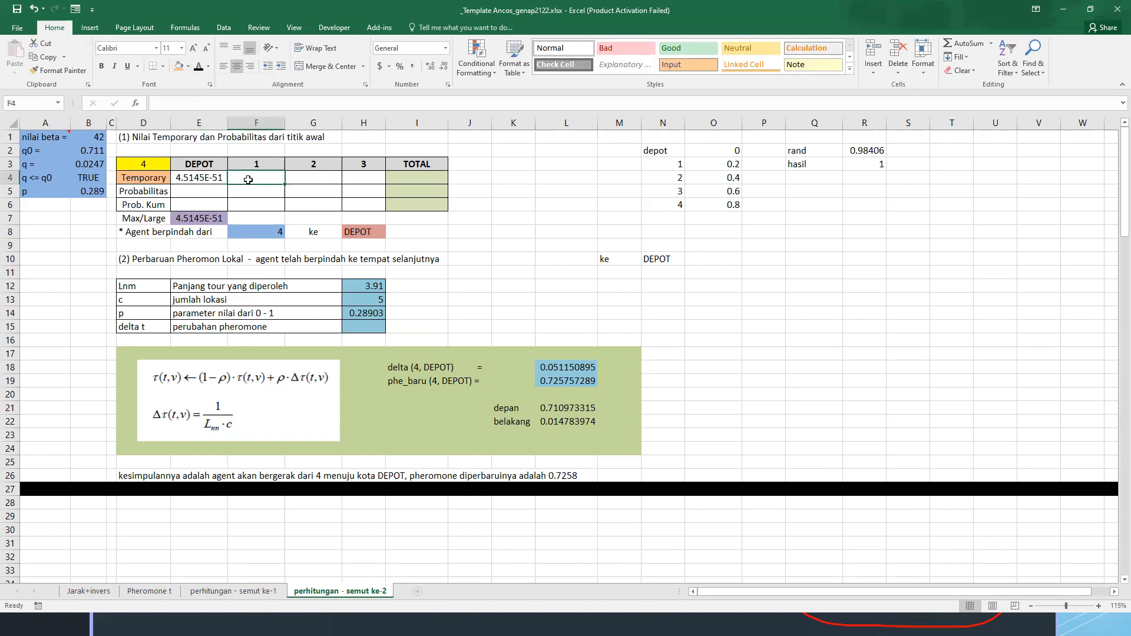
{"action": "type", "text": "="}
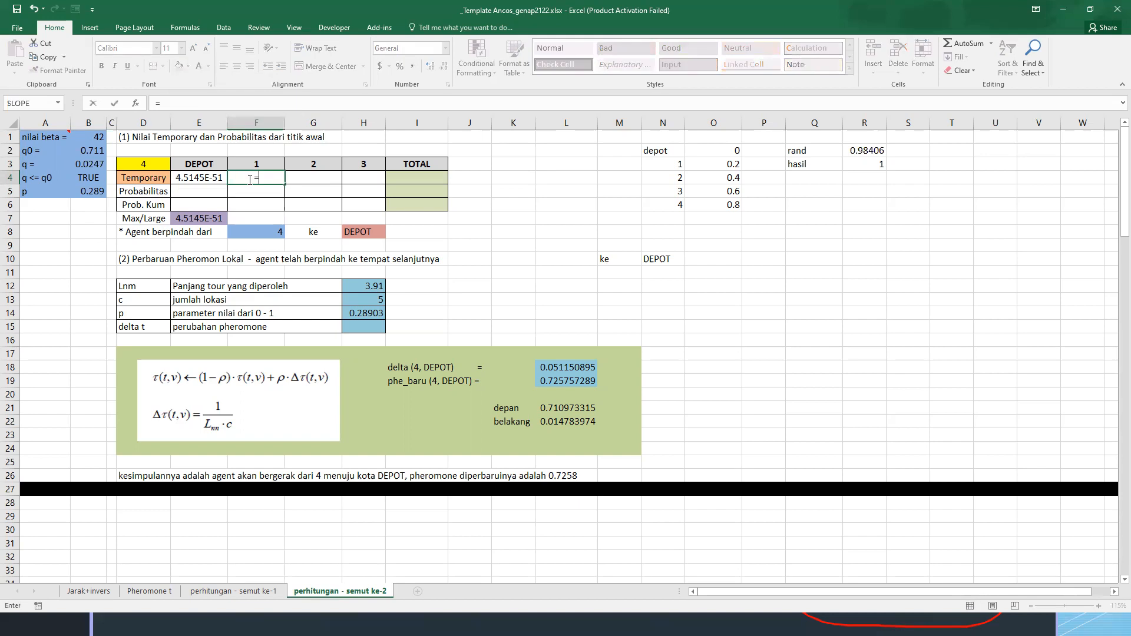
{"action": "left_click", "coordinate": [166, 589]}
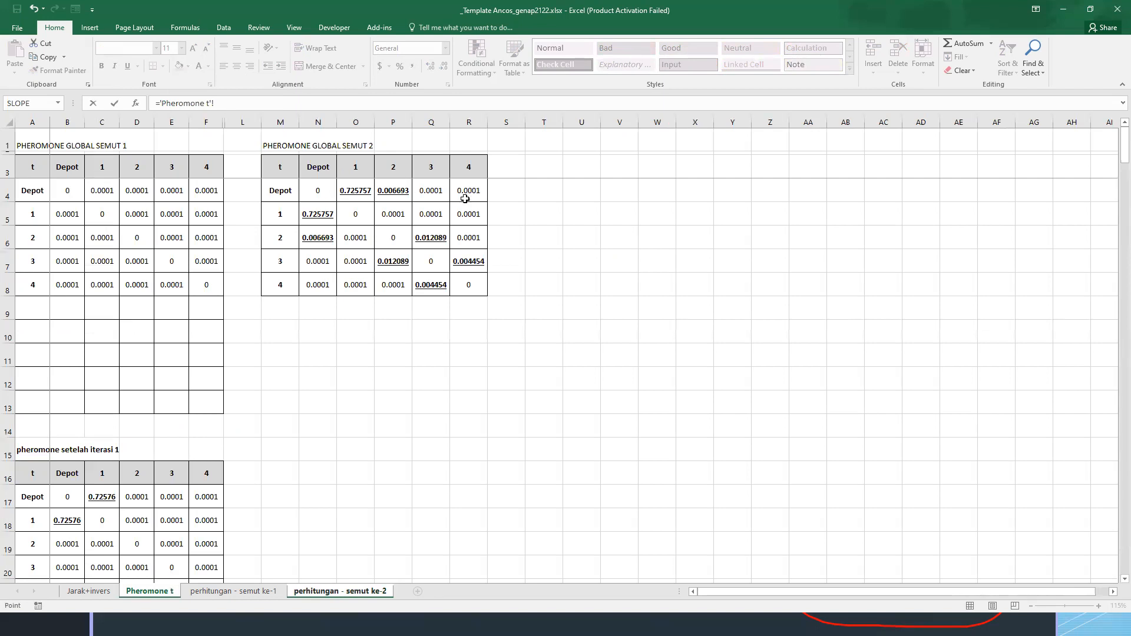
{"action": "key", "text": "Escape"}
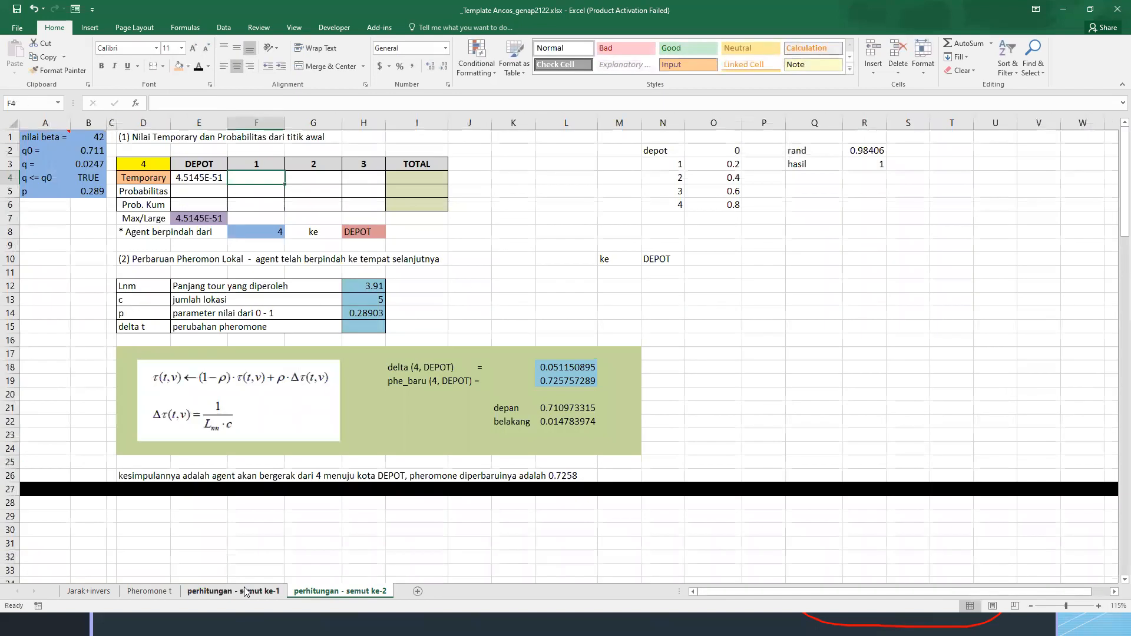
Copy the DEPOT temporary formula in E4 across F4:H4 for cities 1, 2 and 3
{"action": "left_click", "coordinate": [233, 591]}
{"action": "left_click", "coordinate": [347, 590]}
{"action": "left_click", "coordinate": [217, 178]}
{"action": "key", "text": "ctrl+c"}
{"action": "left_click_drag", "start_coordinate": [221, 176], "coordinate": [363, 176]}
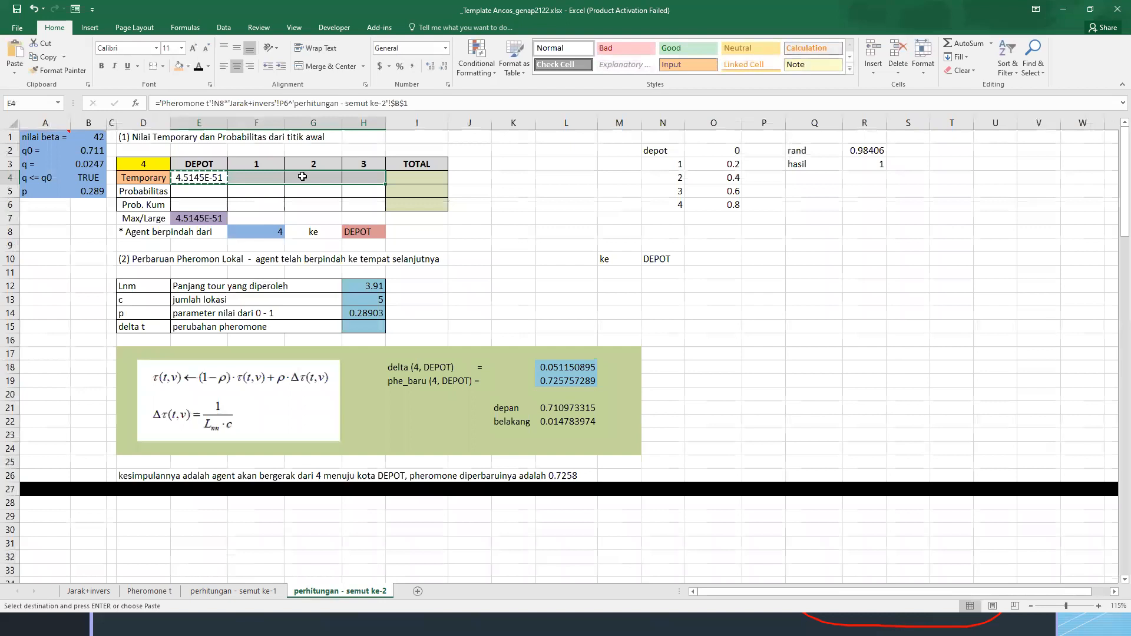
{"action": "key", "text": "ctrl+v"}
{"action": "left_click", "coordinate": [302, 193]}
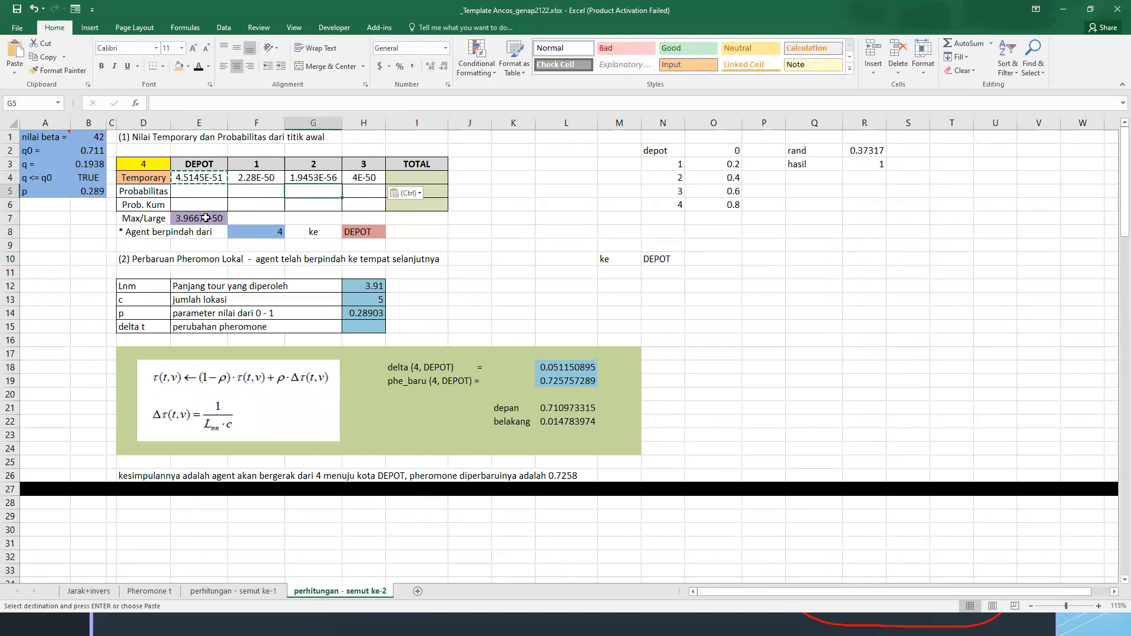
Re-enter =MAX(E4:H4) in the Max/Large cell E7
{"action": "left_click", "coordinate": [206, 218]}
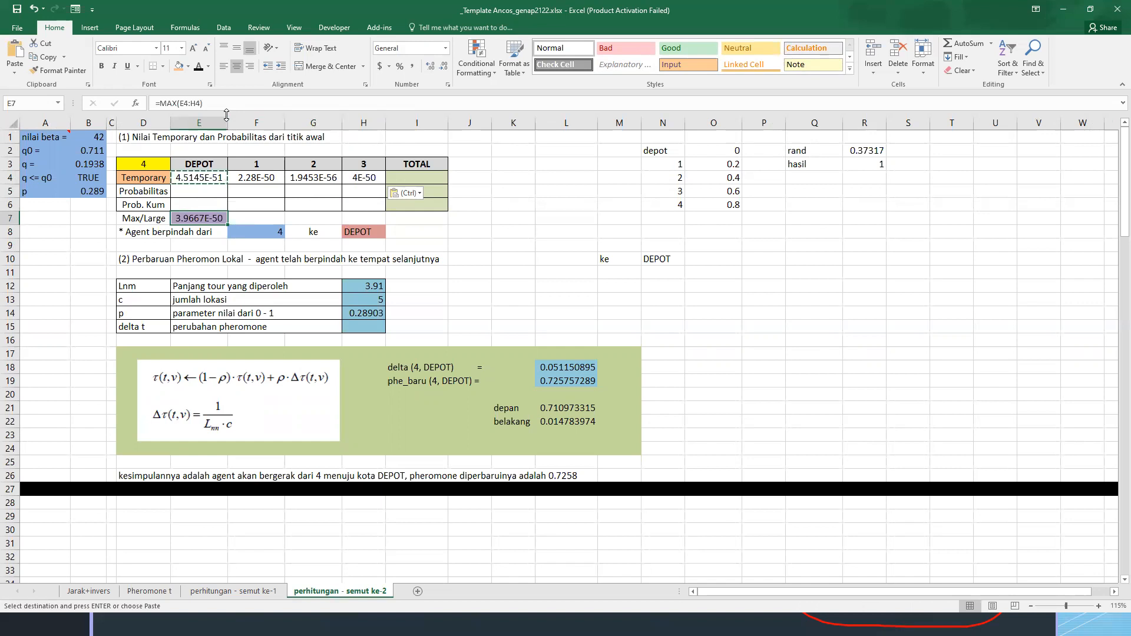
{"action": "type", "text": "=MAX"}
{"action": "key", "text": "Escape"}
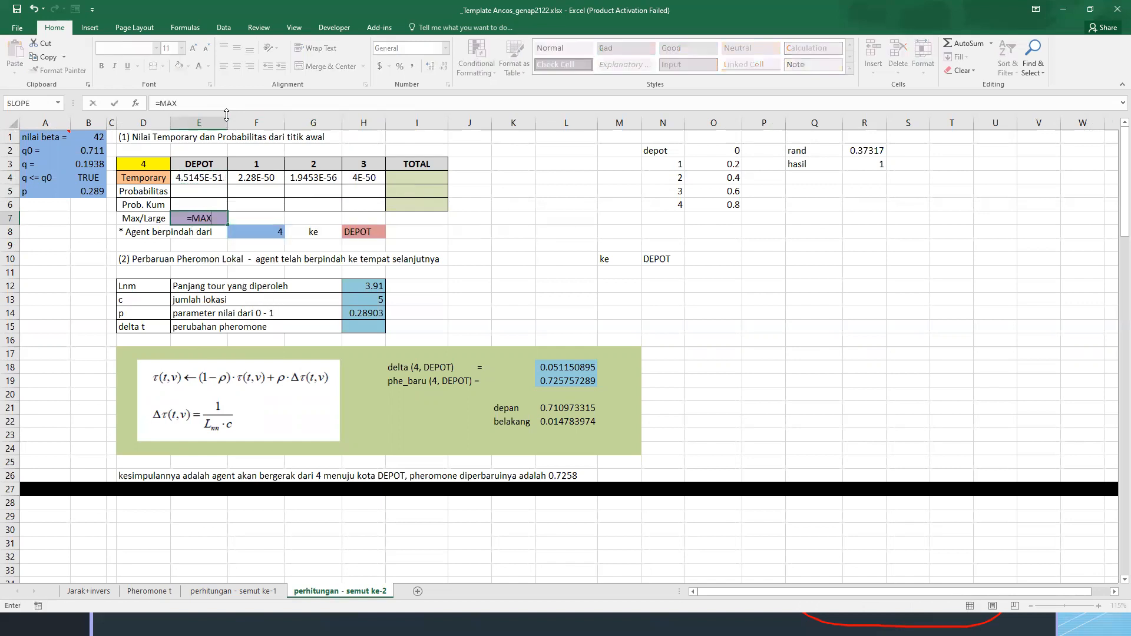
{"action": "type", "text": "("}
{"action": "key", "text": "Up"}
{"action": "key", "text": "Up"}
{"action": "key", "text": "Up"}
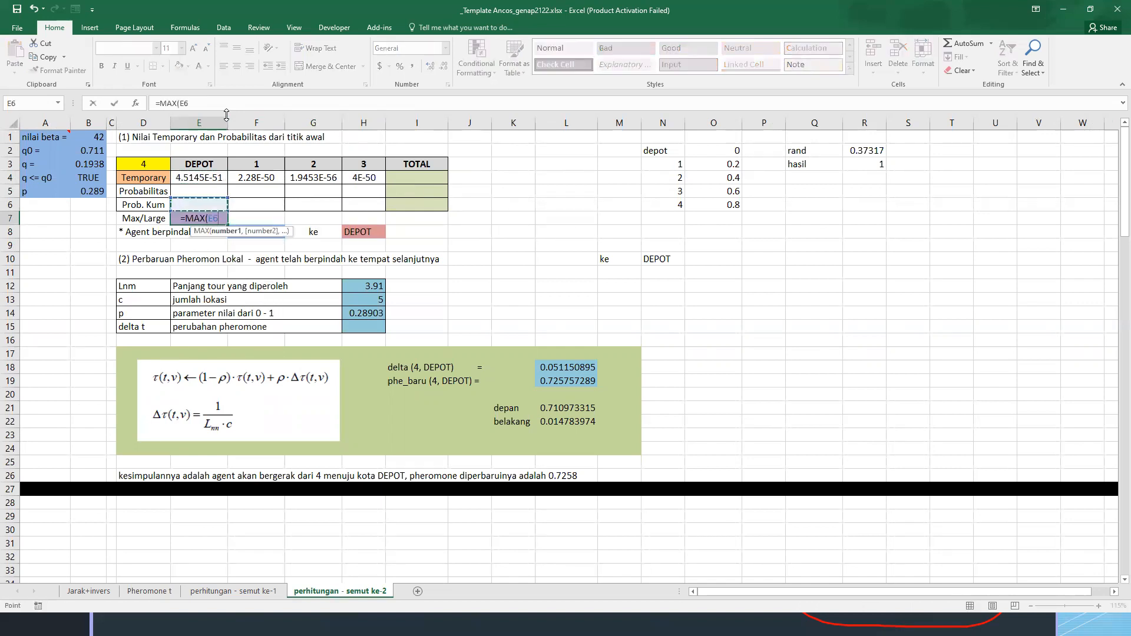
{"action": "key", "text": "shift+Right"}
{"action": "key", "text": "shift+Right"}
{"action": "key", "text": "shift+Right"}
{"action": "key", "text": "shift+Right"}
{"action": "key", "text": "shift+Left"}
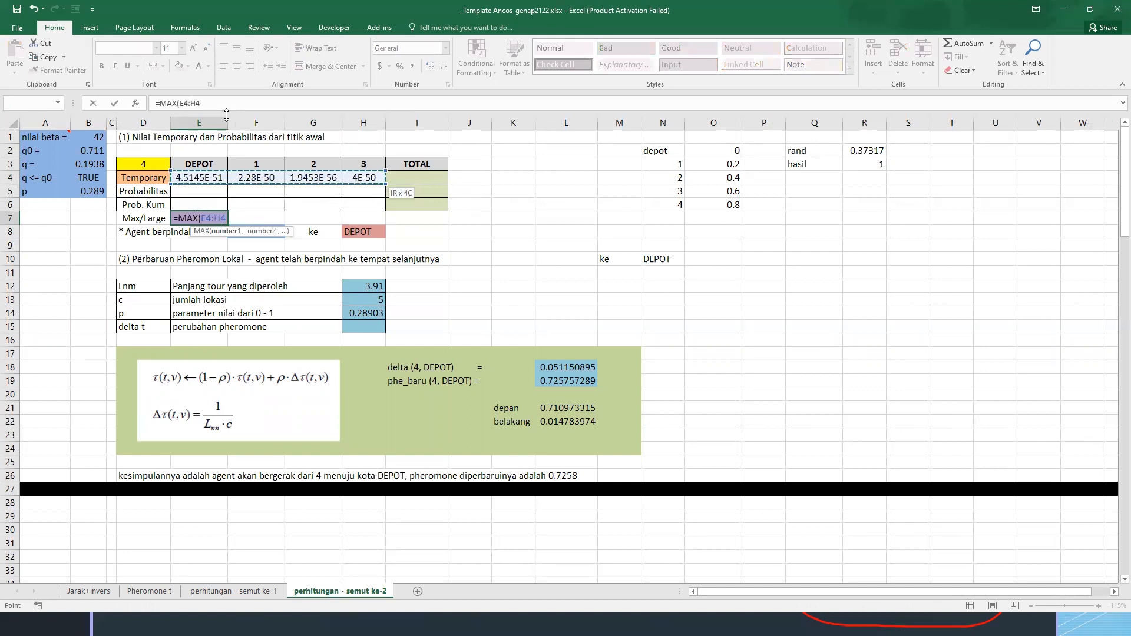
{"action": "key", "text": "Return"}
{"action": "key", "text": "Up"}
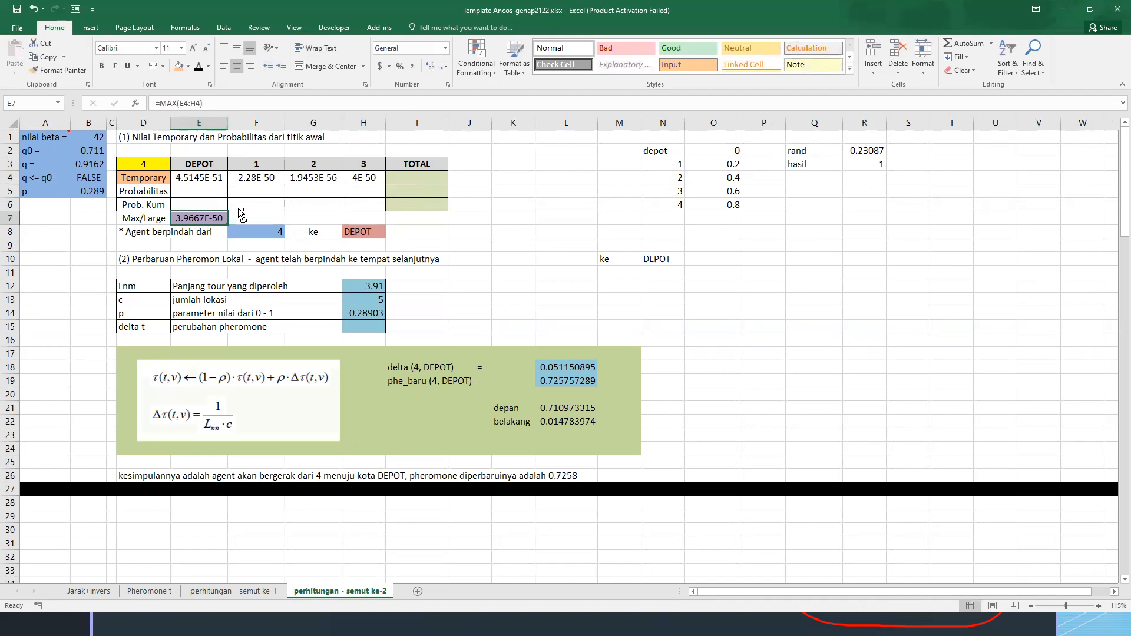
Check the city 4 to city 3 value in the PHEROMONE GLOBAL SEMUT 2 table, and widen column H of perhitungan - semut ke-2
{"action": "key", "text": "ctrl+Page_Up"}
{"action": "key", "text": "ctrl+Page_Up"}
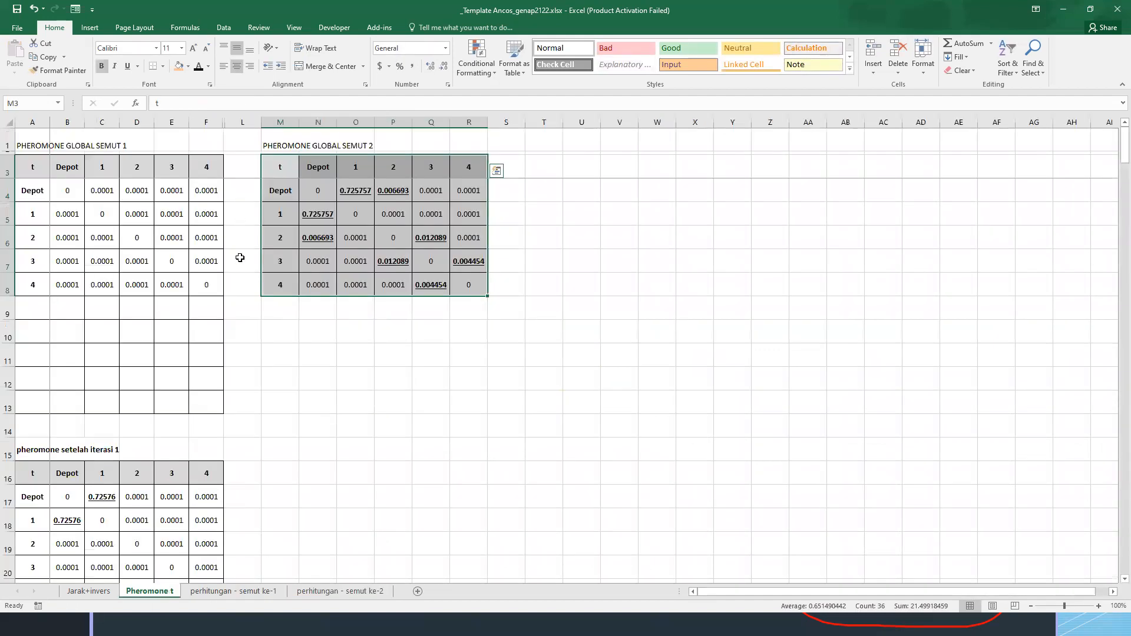
{"action": "left_click", "coordinate": [427, 198]}
{"action": "left_click", "coordinate": [422, 285]}
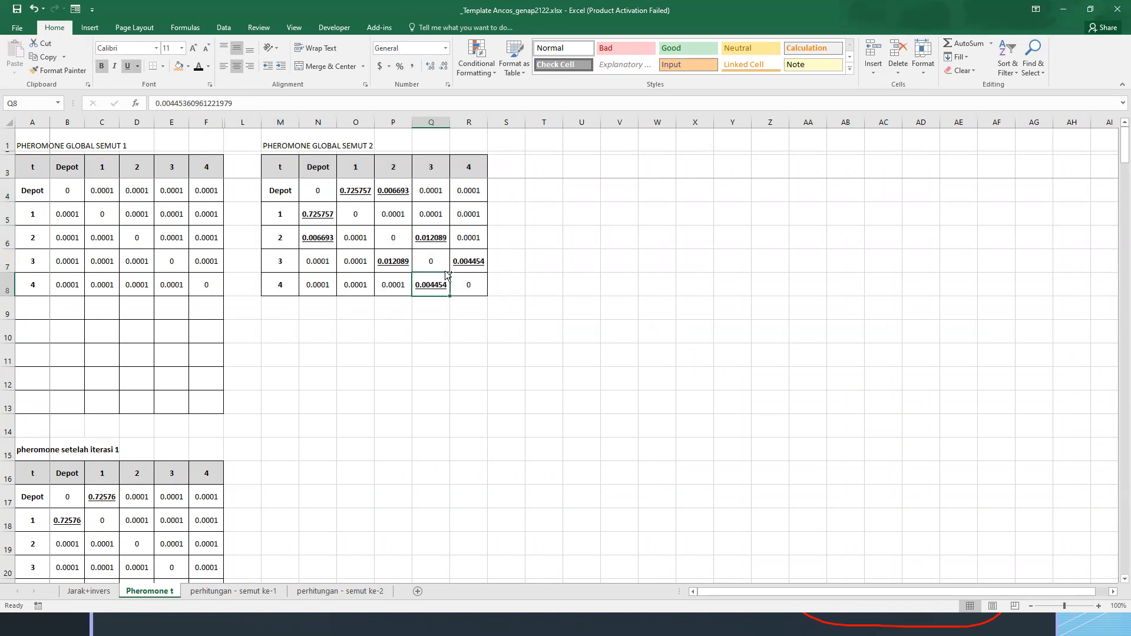
{"action": "key", "text": "ctrl+Page_Down"}
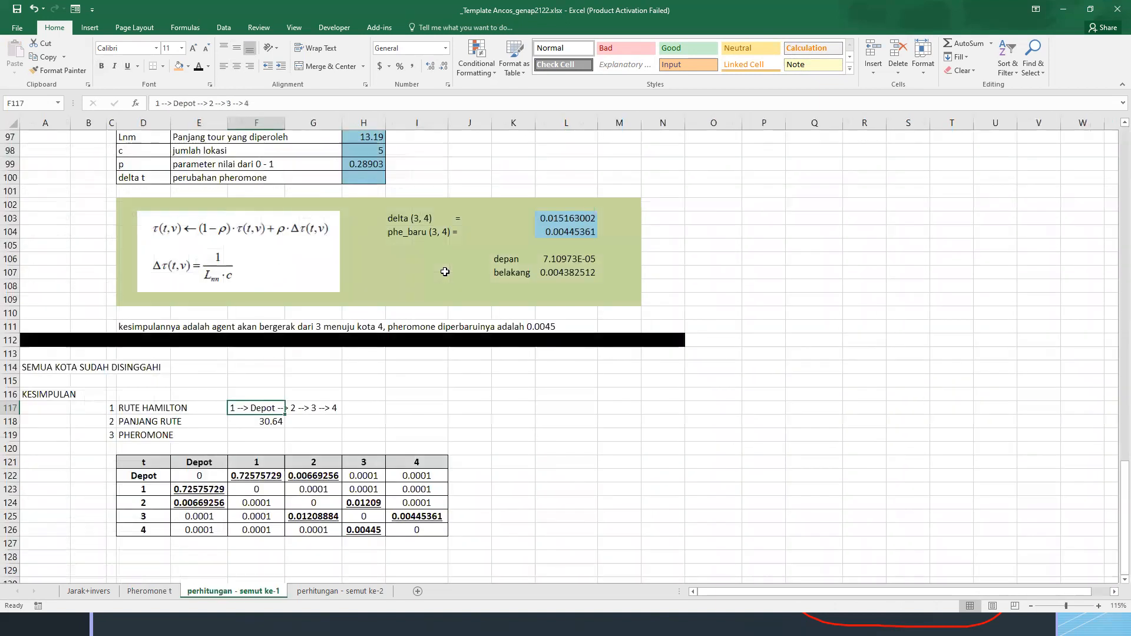
{"action": "key", "text": "ctrl+Page_Down"}
{"action": "left_click", "coordinate": [364, 177]}
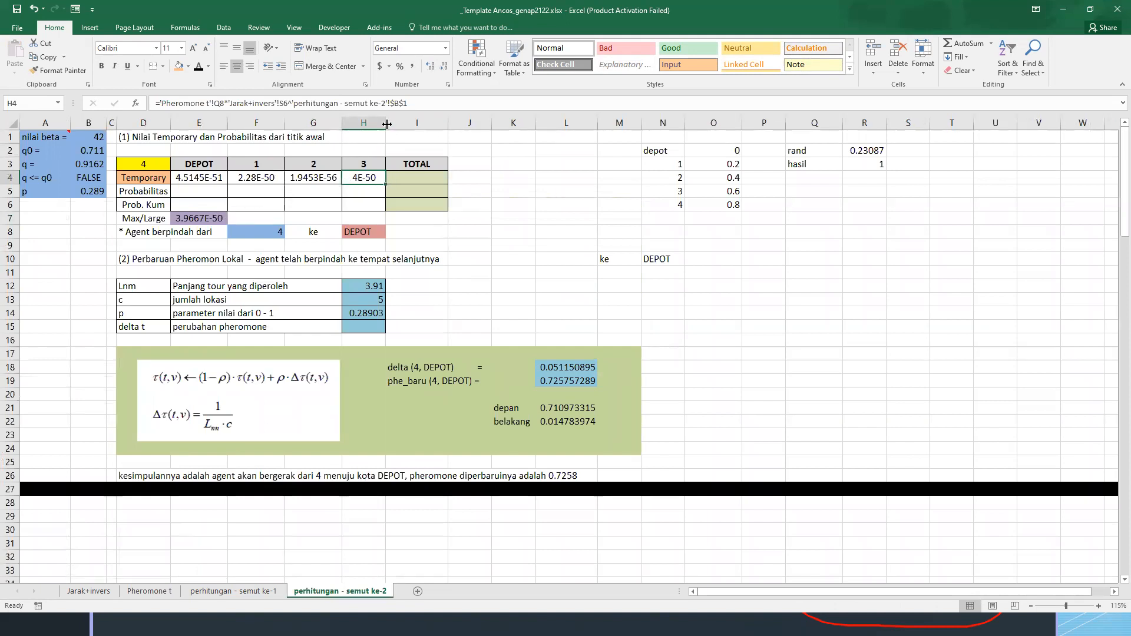
{"action": "left_click_drag", "start_coordinate": [386, 125], "coordinate": [413, 127]}
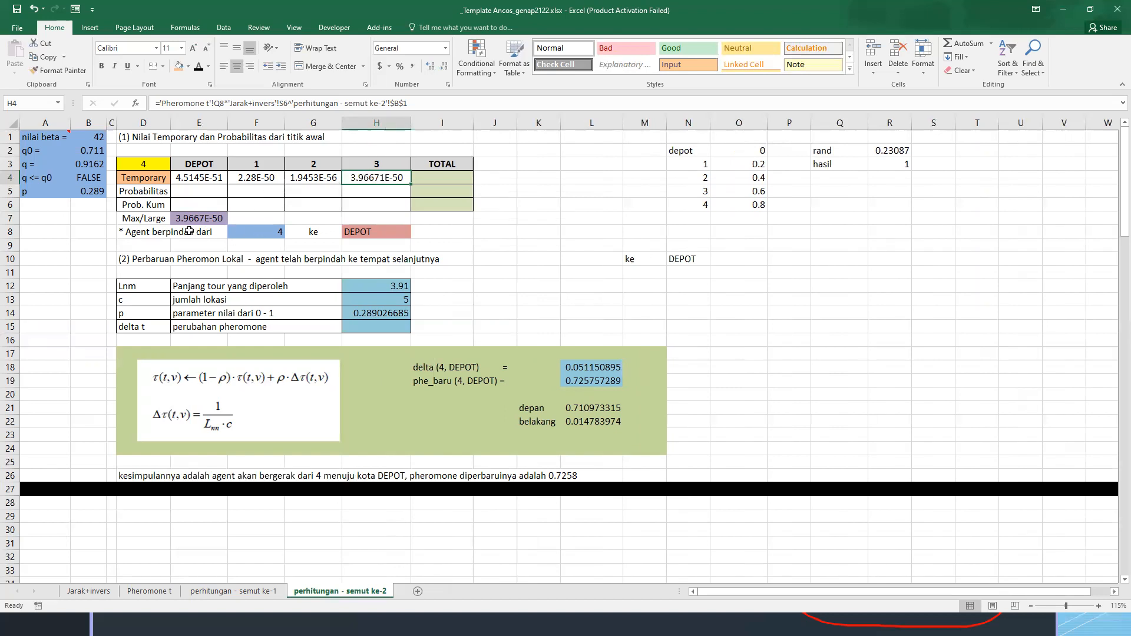
{"action": "left_click", "coordinate": [368, 232]}
{"action": "type", "text": "="}
{"action": "left_click", "coordinate": [396, 177]}
{"action": "key", "text": "Return"}
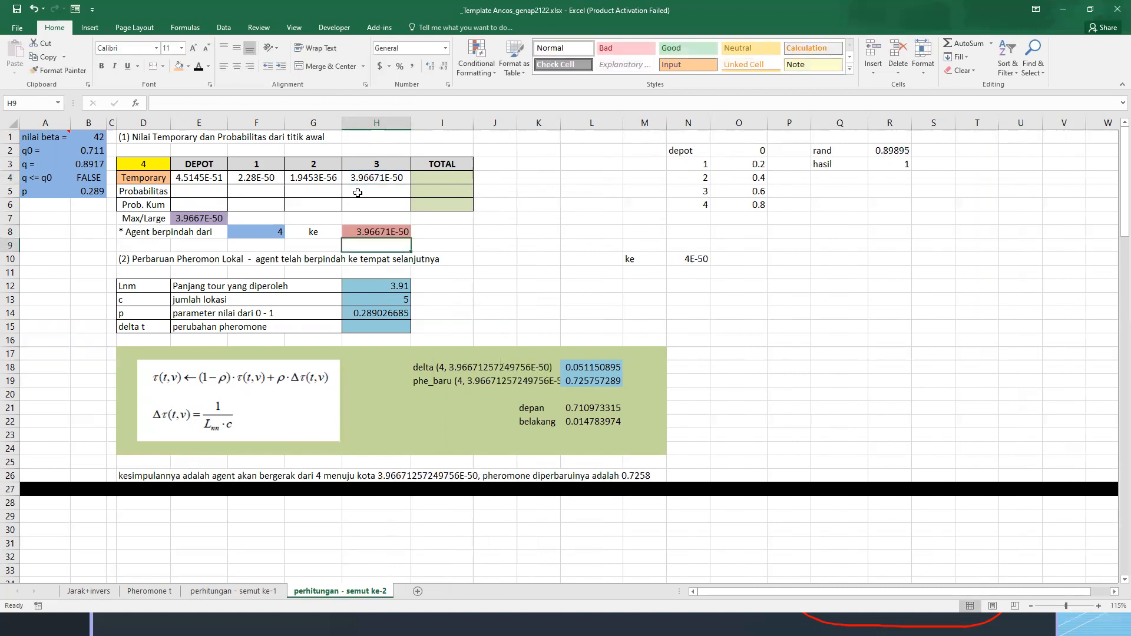
{"action": "left_click", "coordinate": [690, 259]}
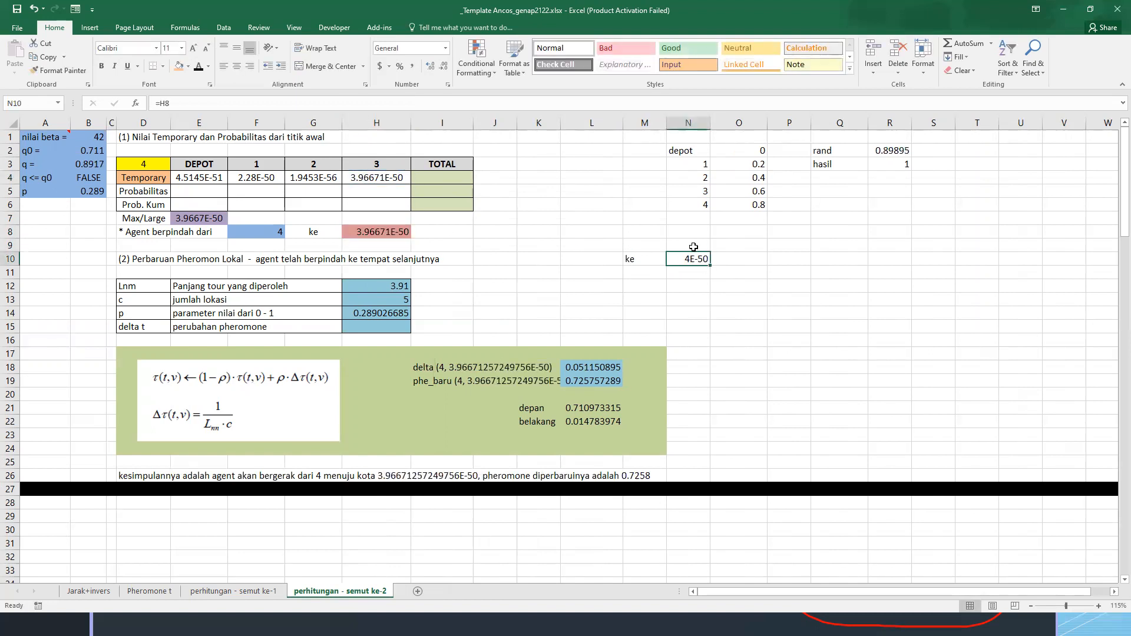
{"action": "type", "text": "="}
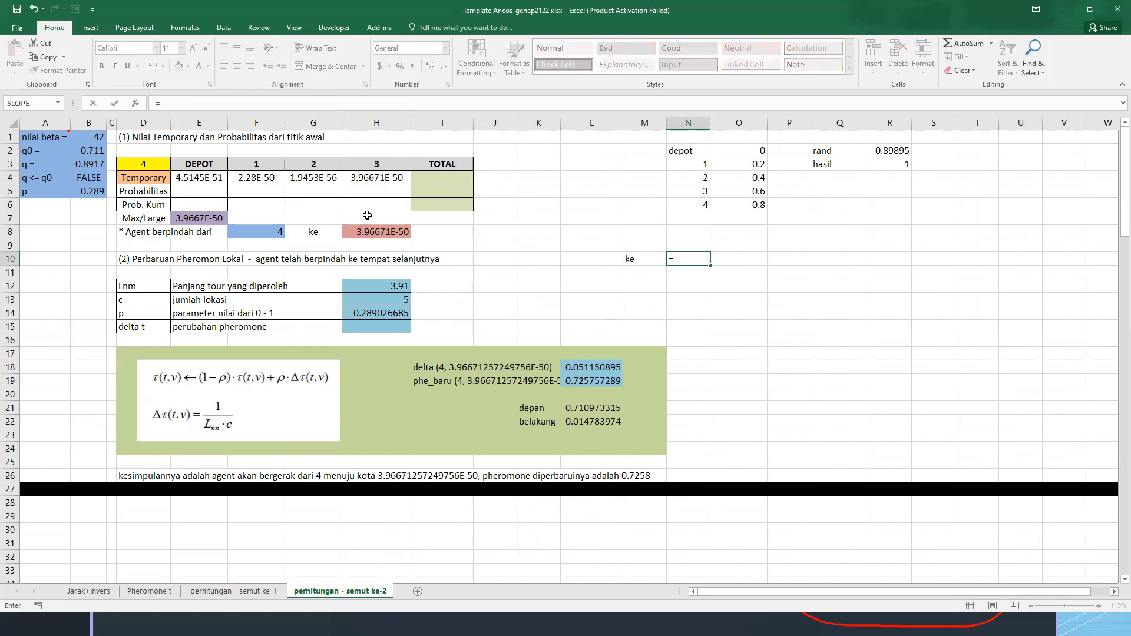
{"action": "key", "text": "Escape"}
{"action": "key", "text": "ctrl+z"}
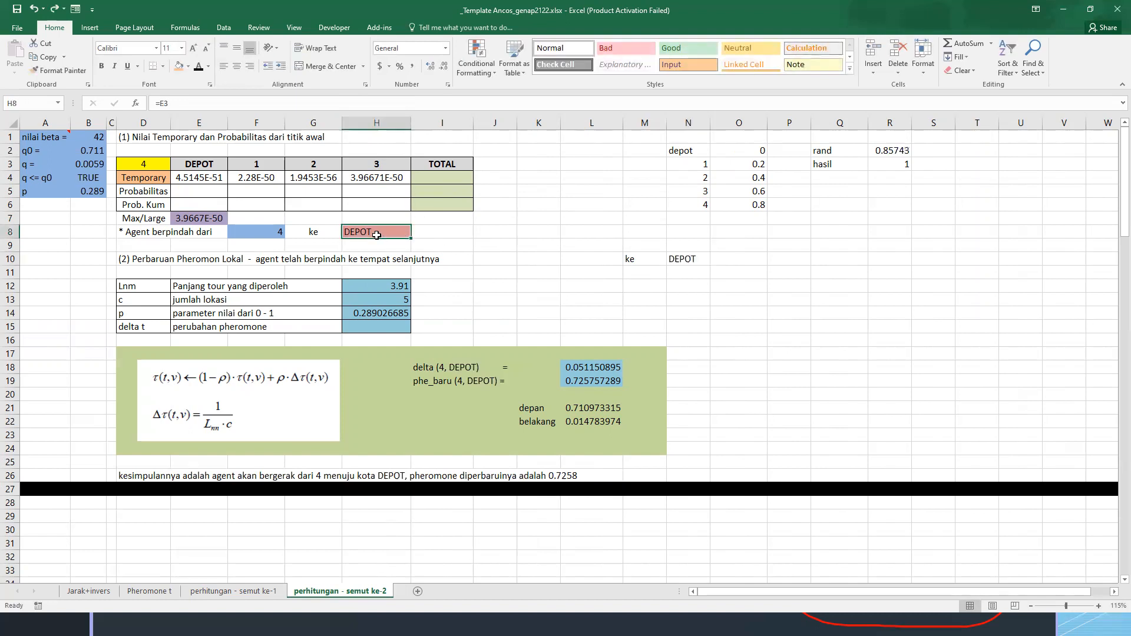
Set the agent's destination in H8 to city 3 with =H3
{"action": "type", "text": "="}
{"action": "left_click", "coordinate": [366, 166]}
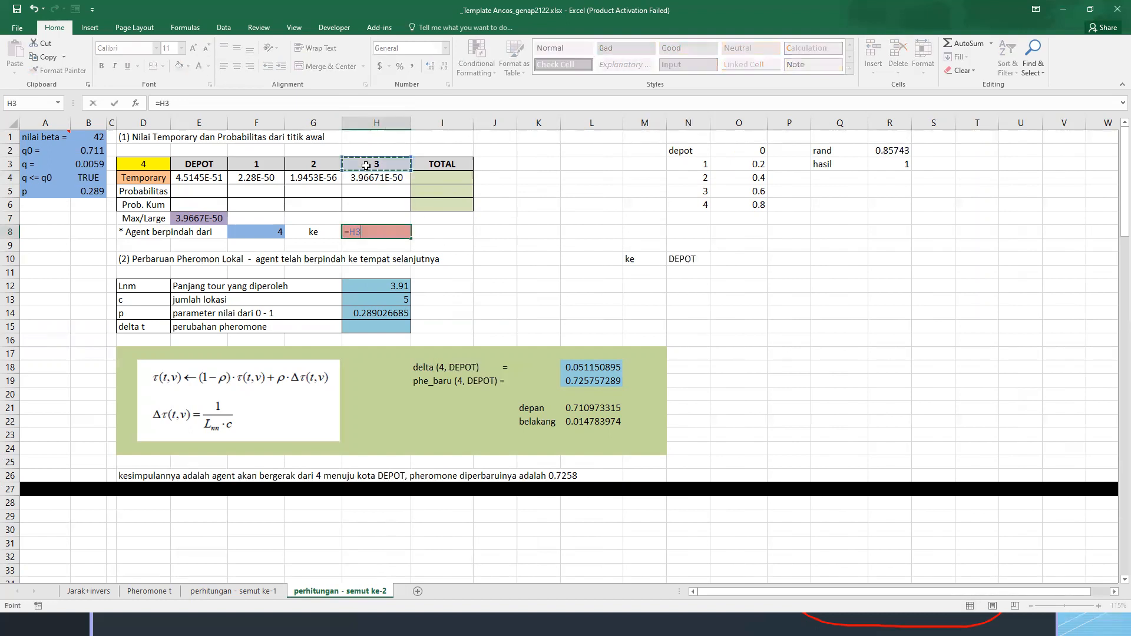
{"action": "key", "text": "Return"}
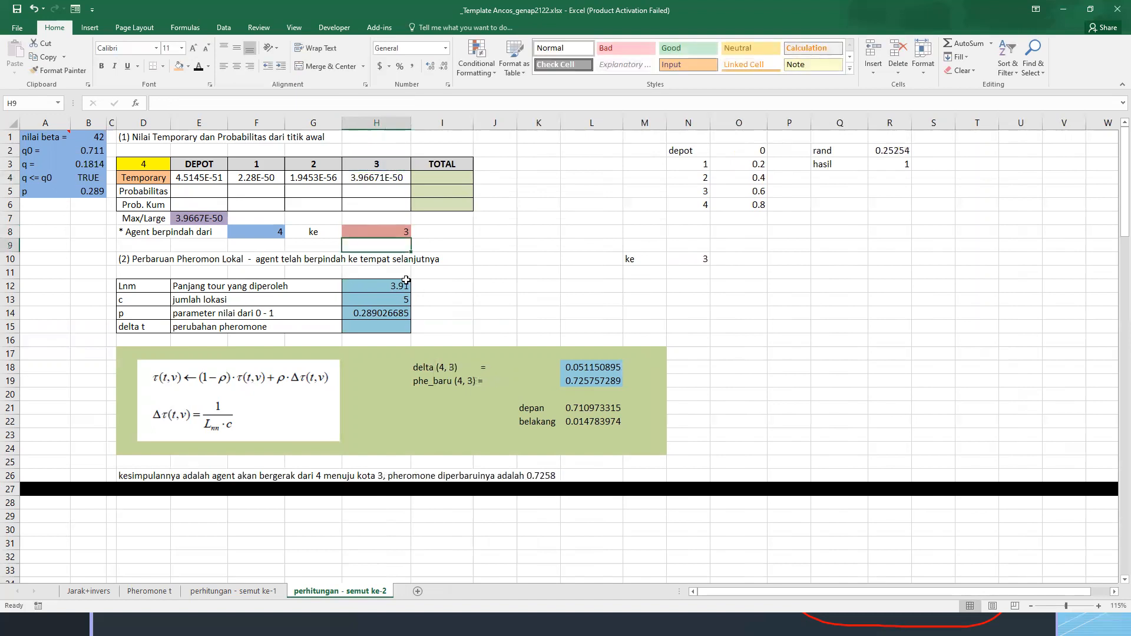
Link the Lnm value in H12 to the distance from city 4 to city 3, cell E6 of the Jarak+invers sheet
{"action": "left_click", "coordinate": [382, 287]}
{"action": "type", "text": "="}
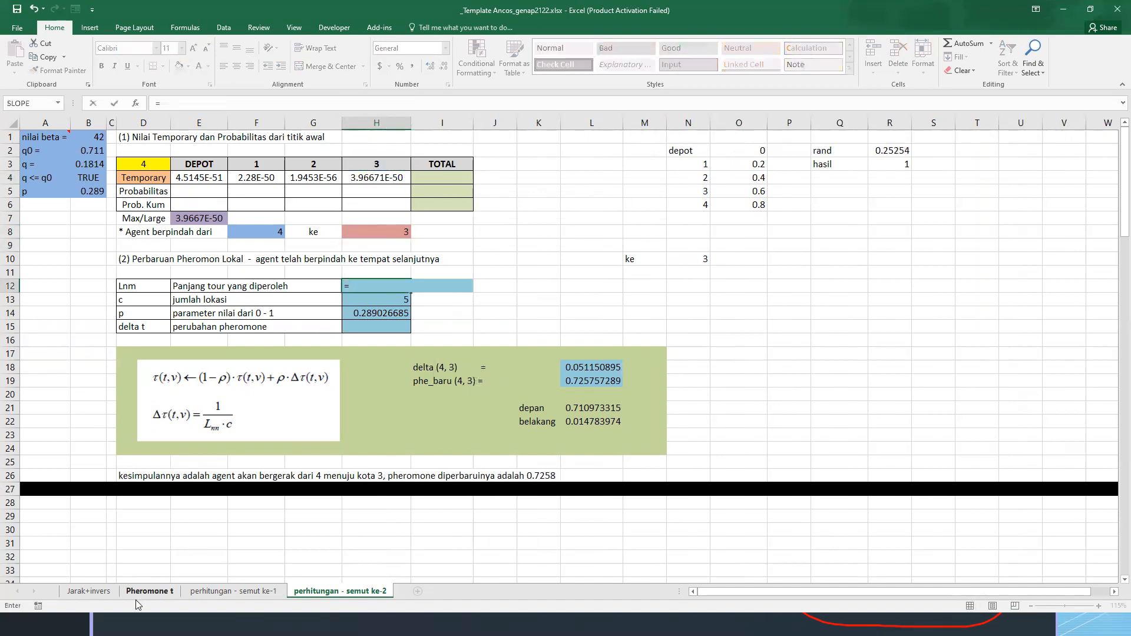
{"action": "left_click", "coordinate": [88, 591]}
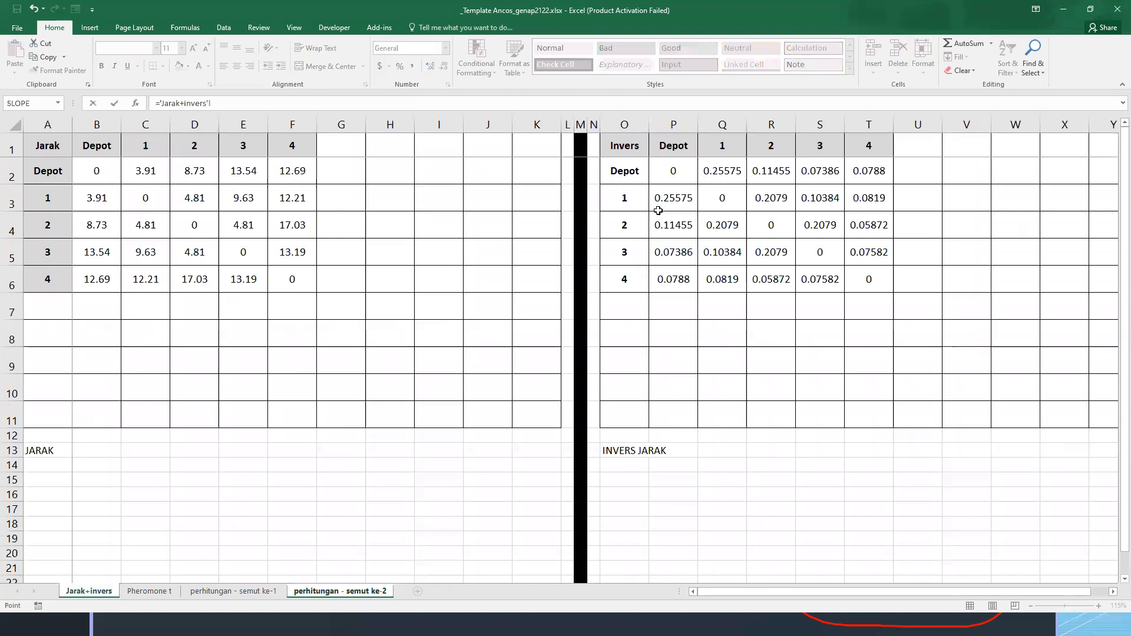
{"action": "left_click", "coordinate": [245, 279]}
{"action": "key", "text": "Return"}
Enter =(1-H14)*'Pheromone t'!Q8 in the depan cell L21, and check the delta, belakang and phe_baru formulas
{"action": "left_click", "coordinate": [372, 313]}
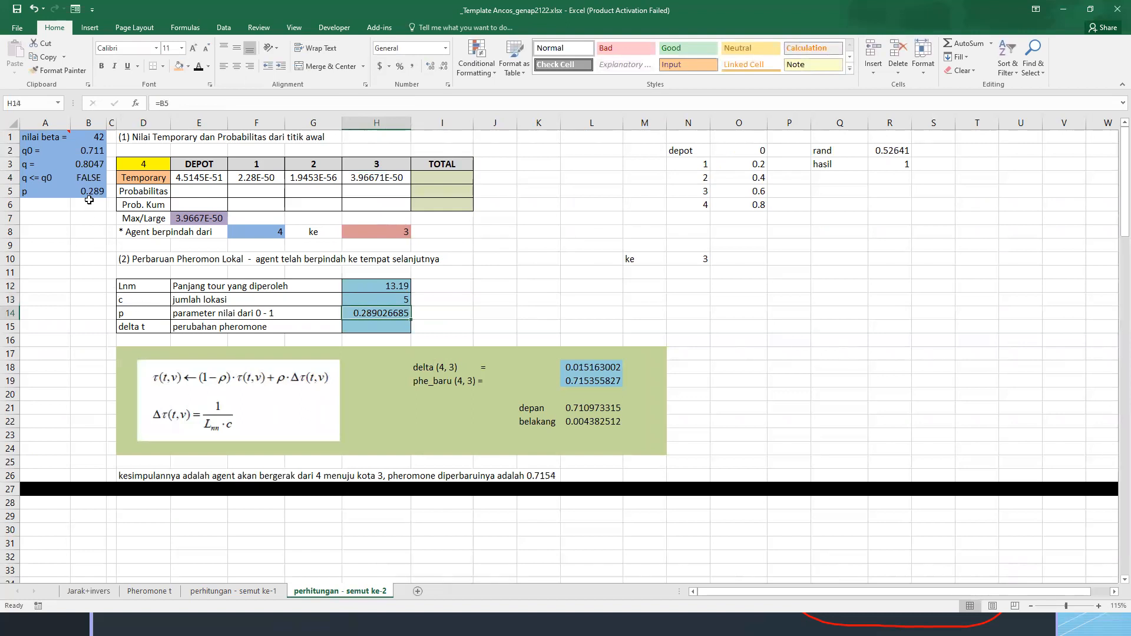
{"action": "left_click", "coordinate": [563, 367]}
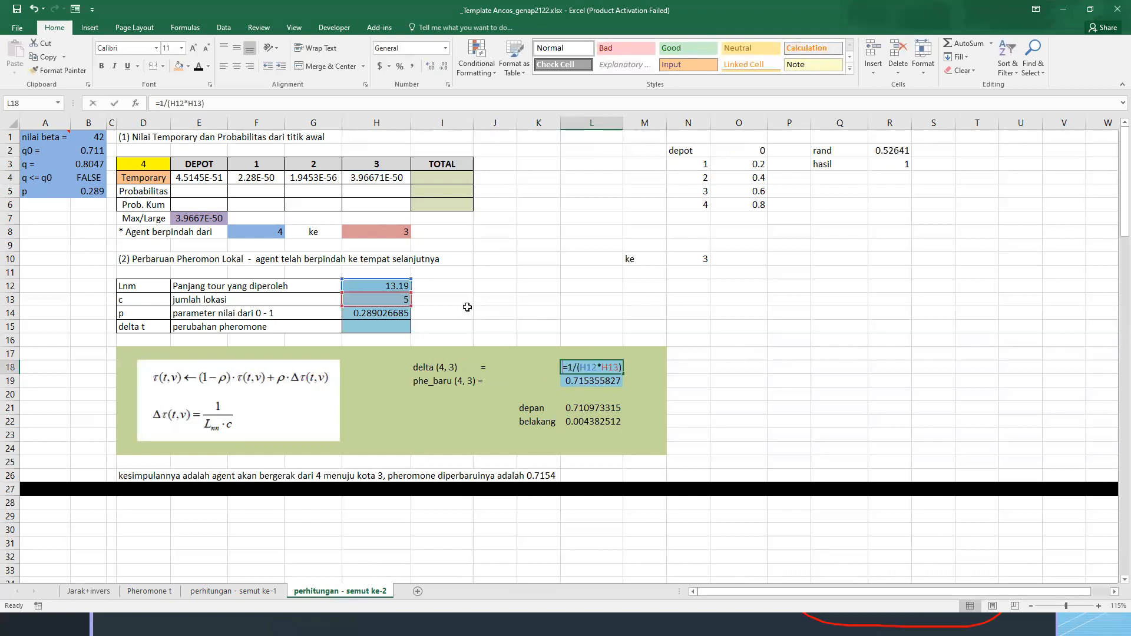
{"action": "left_click", "coordinate": [592, 407], "text": "ctrl"}
{"action": "type", "text": "="}
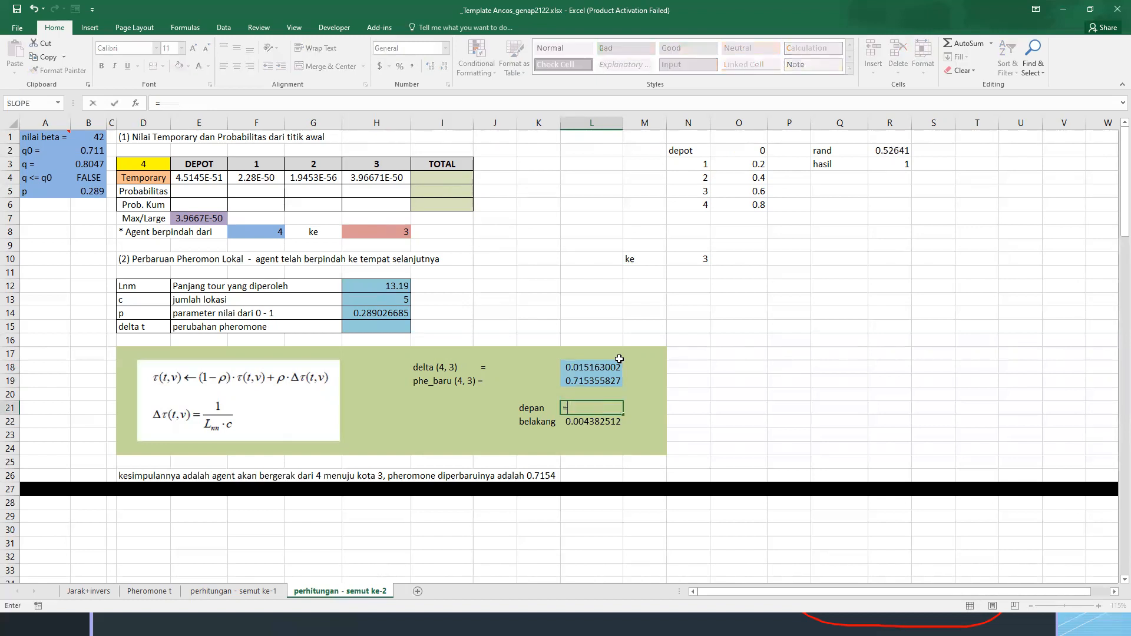
{"action": "type", "text": "(1-"}
{"action": "left_click", "coordinate": [384, 312]}
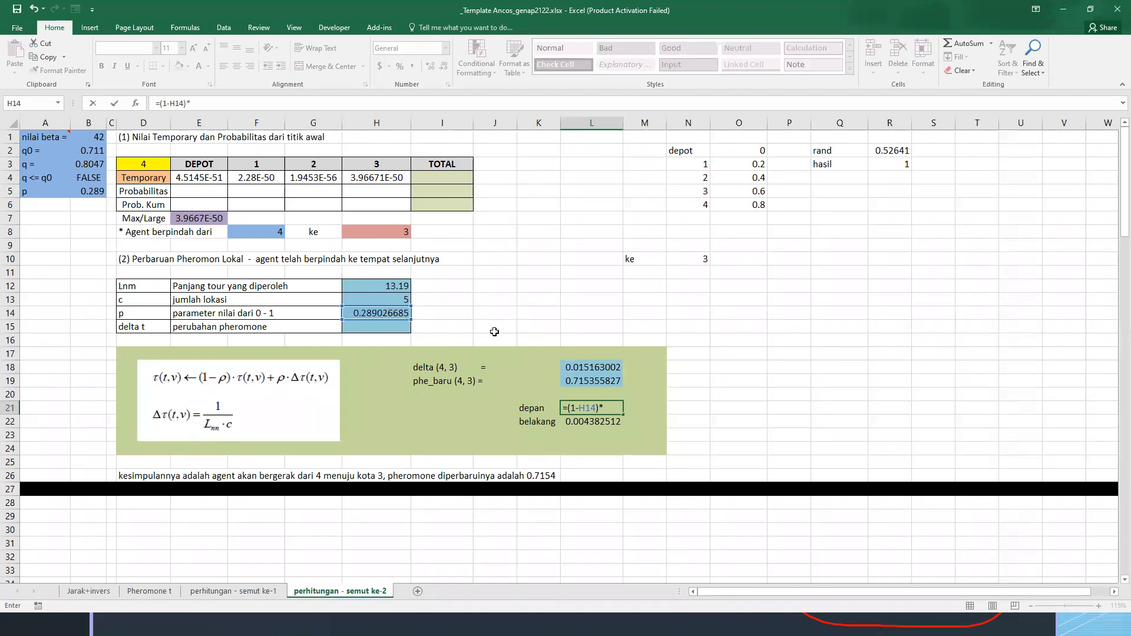
{"action": "left_click", "coordinate": [160, 596]}
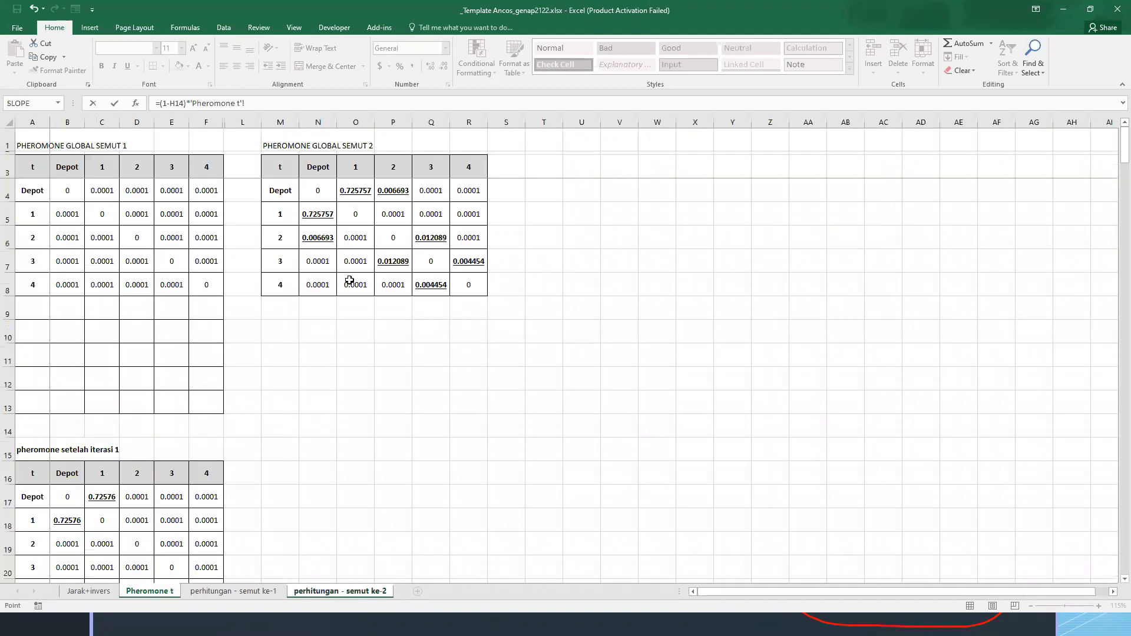
{"action": "left_click", "coordinate": [430, 285]}
{"action": "key", "text": "Return"}
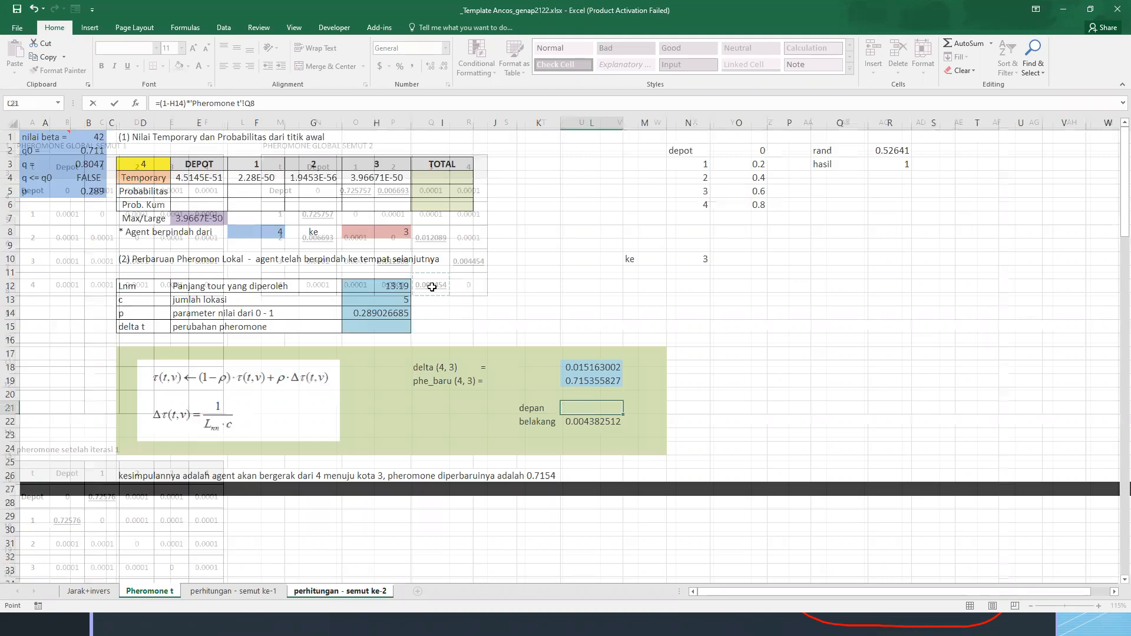
{"action": "double_click", "coordinate": [603, 420]}
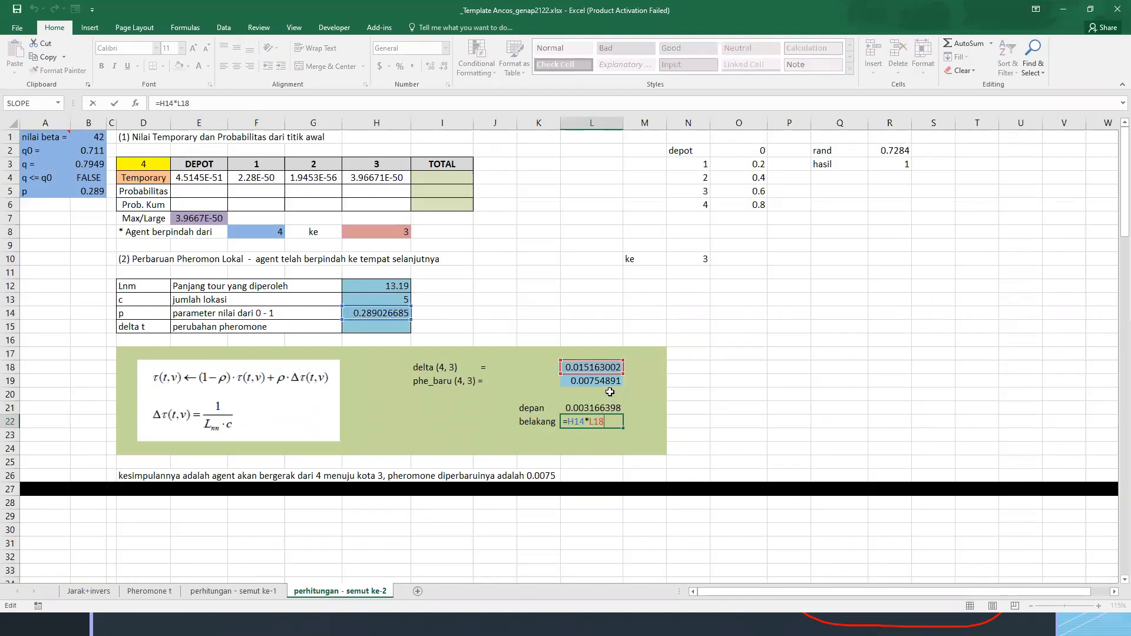
{"action": "left_click", "coordinate": [609, 381]}
{"action": "double_click", "coordinate": [608, 380]}
{"action": "key", "text": "Escape"}
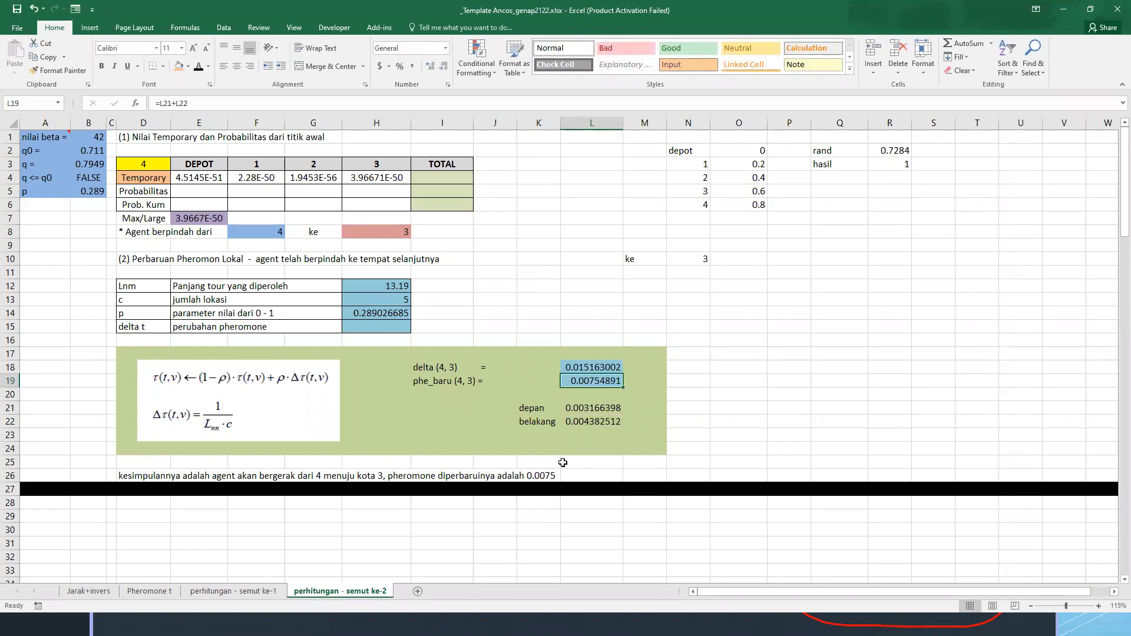
On the Pheromone t sheet, copy the PHEROMONE GLOBAL SEMUT 2 table M3:R8 to M16
{"action": "key", "text": "ctrl+c"}
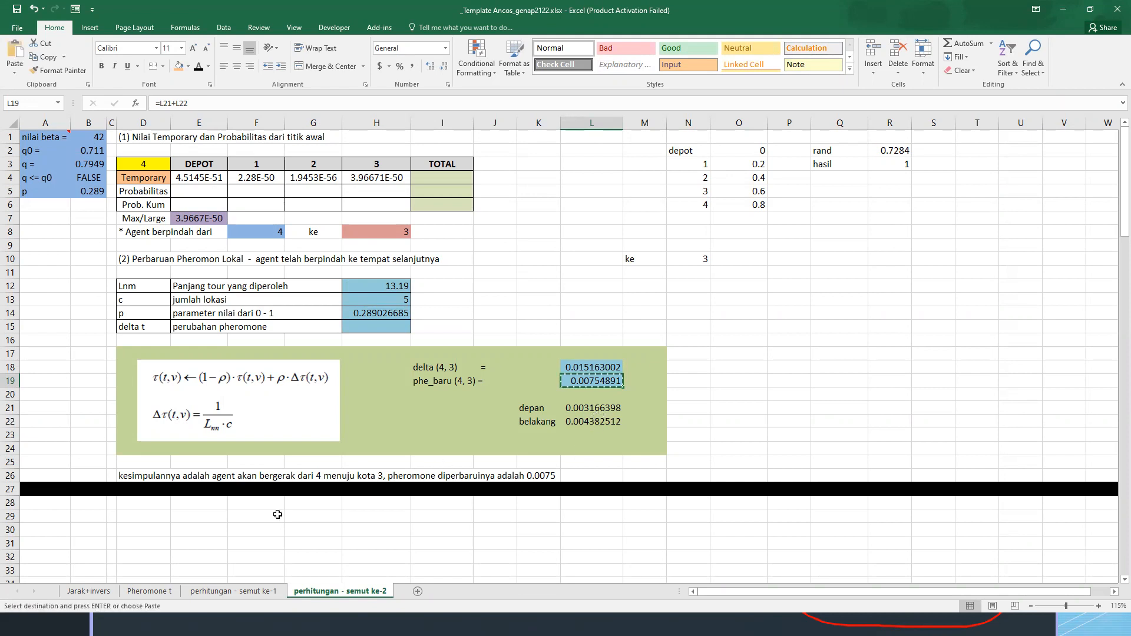
{"action": "left_click", "coordinate": [149, 590]}
{"action": "left_click", "coordinate": [280, 166]}
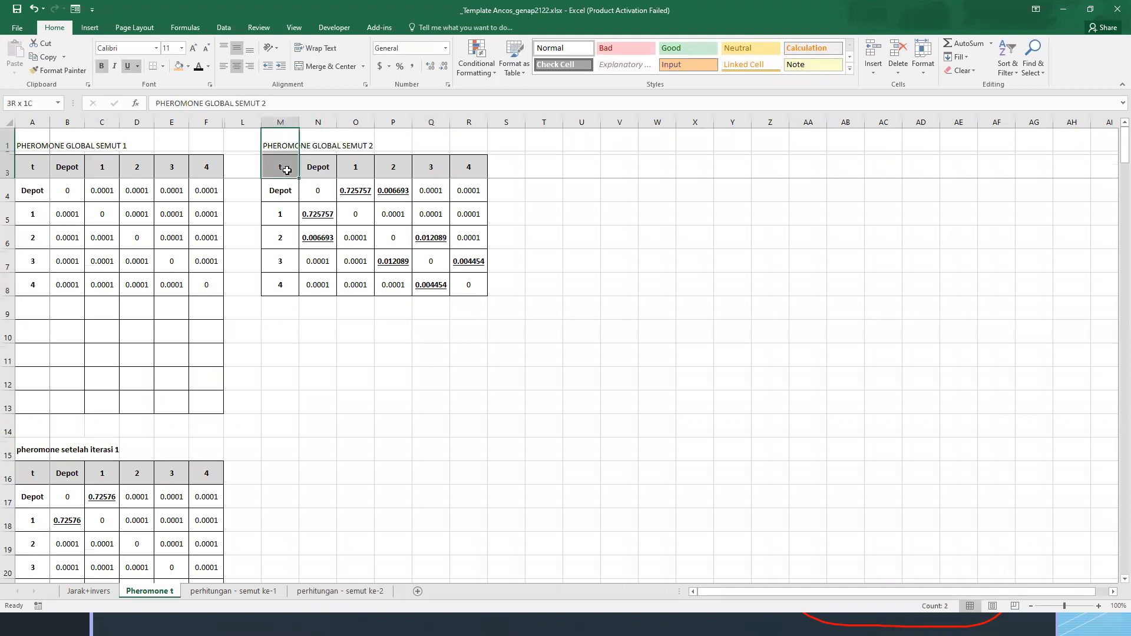
{"action": "key", "text": "ctrl+v"}
{"action": "left_click_drag", "start_coordinate": [280, 167], "coordinate": [465, 288]}
{"action": "key", "text": "ctrl+c"}
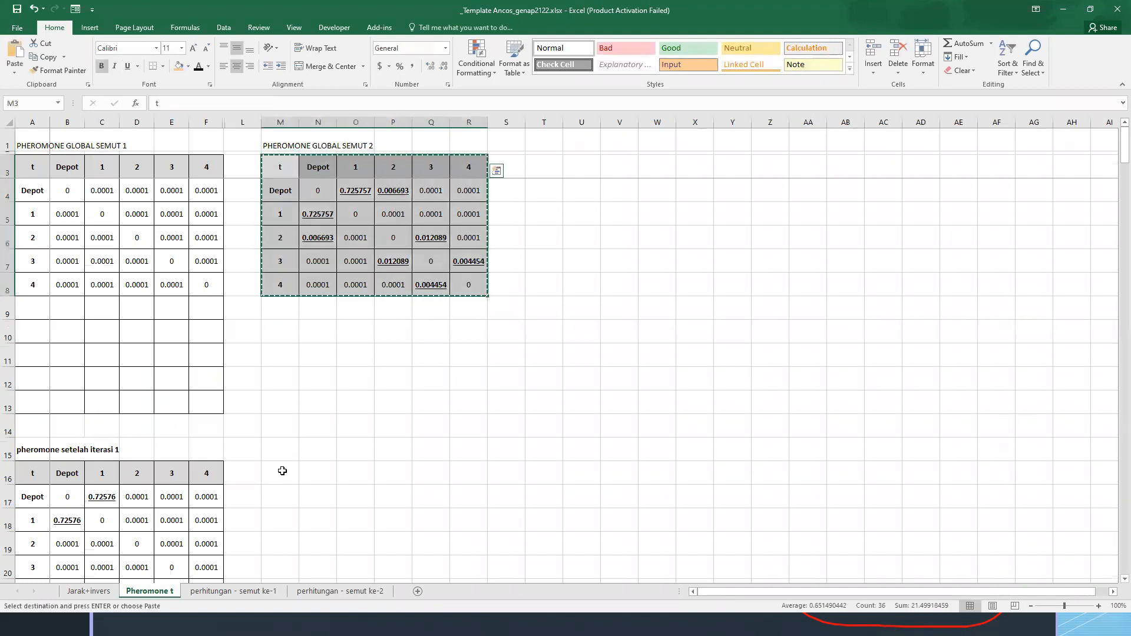
{"action": "left_click", "coordinate": [282, 467]}
{"action": "key", "text": "ctrl+v"}
Copy the heading "pheromone setelah iterasi 1" from A15 to M15, and return to the perhitungan - semut ke-2 sheet
{"action": "left_click", "coordinate": [35, 453]}
{"action": "key", "text": "ctrl+c"}
{"action": "left_click", "coordinate": [283, 452]}
{"action": "key", "text": "ctrl+v"}
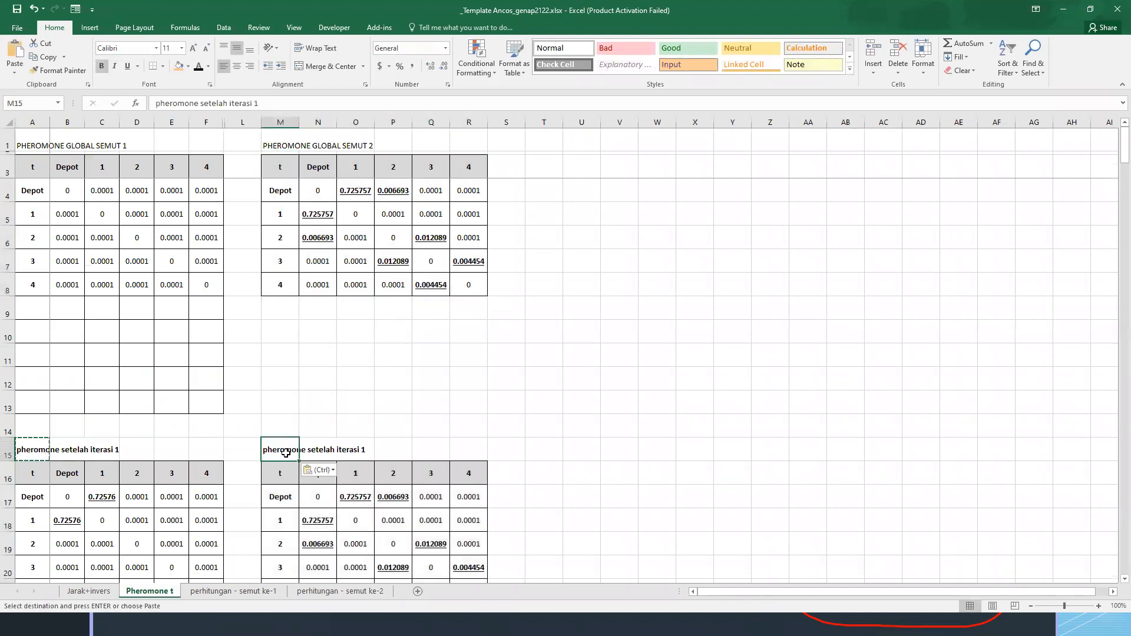
{"action": "key", "text": "F2"}
{"action": "key", "text": "Escape"}
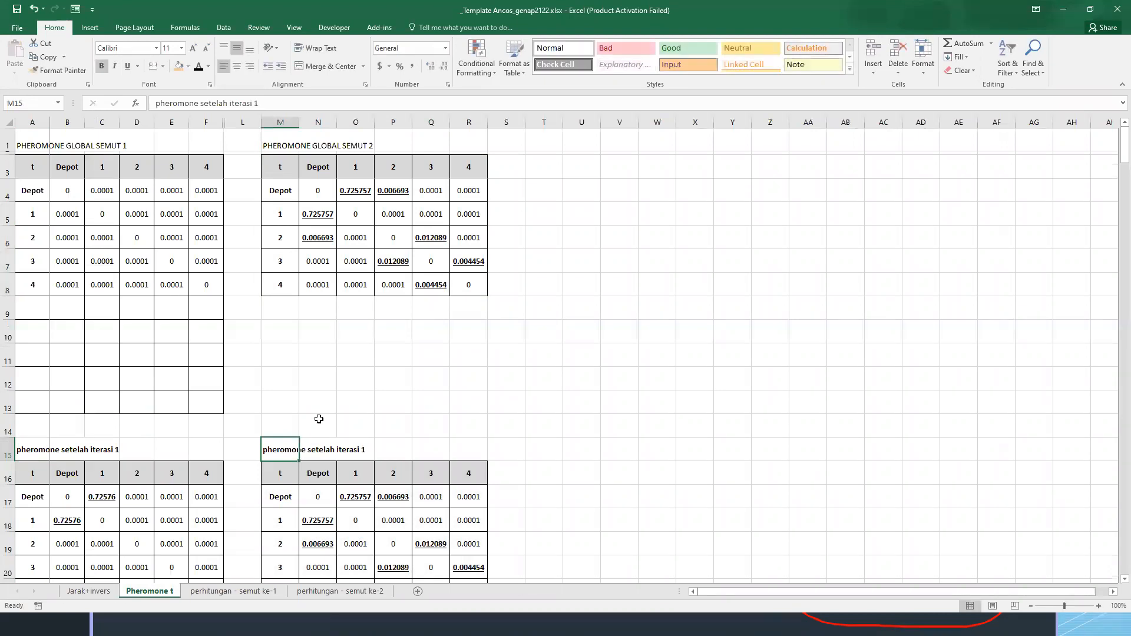
{"action": "scroll", "coordinate": [424, 362], "scroll_direction": "down", "scroll_amount": 2}
{"action": "key", "text": "ctrl+Page_Down"}
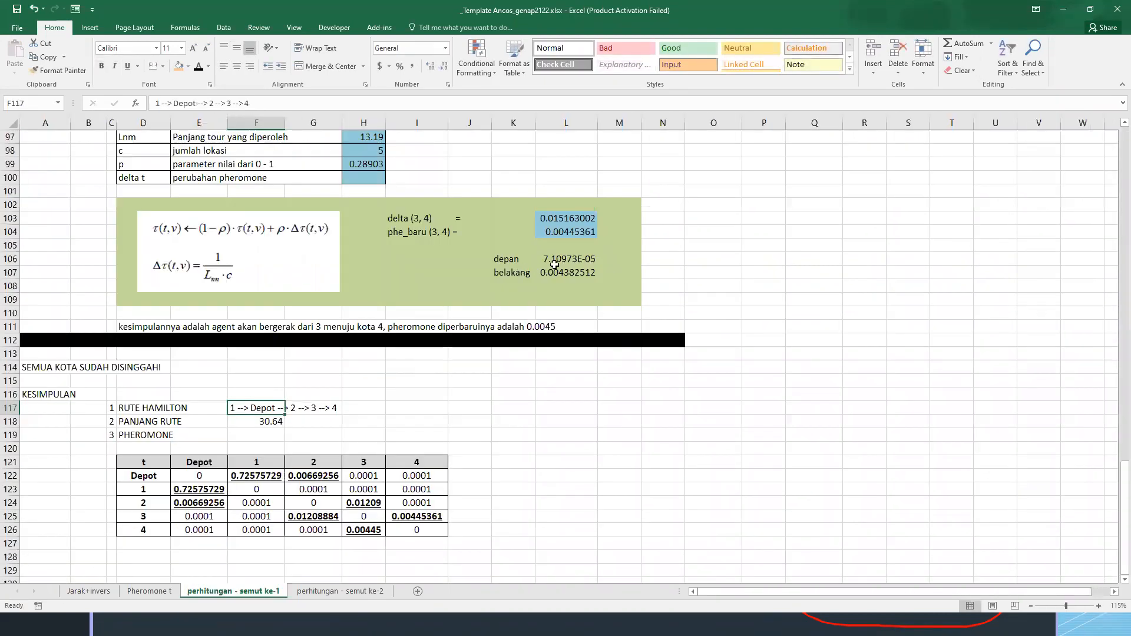
{"action": "key", "text": "ctrl+Page_Down"}
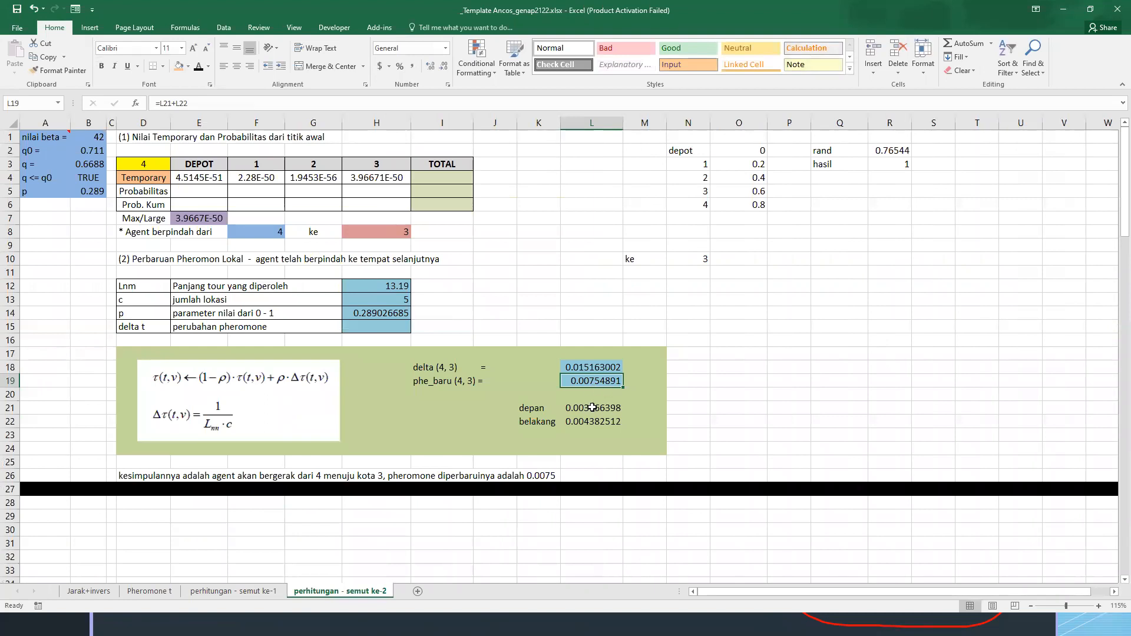
Copy the phe_baru (4, 3) result in L19 and paste it as a value into Q21 of the Pheromone t sheet
{"action": "key", "text": "ctrl+c"}
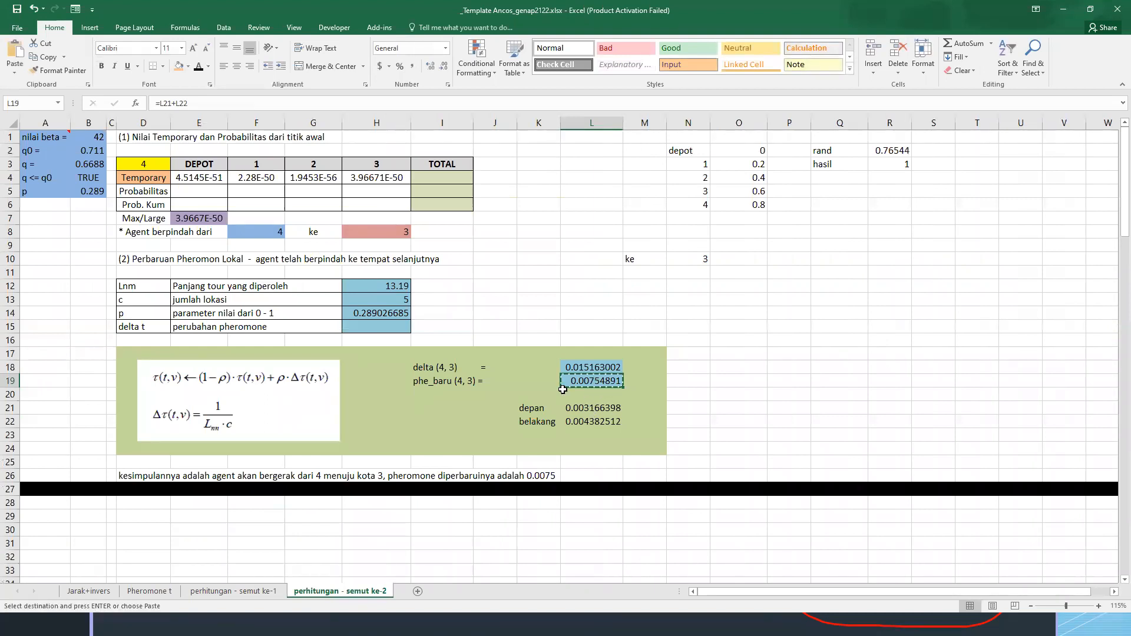
{"action": "left_click", "coordinate": [149, 591]}
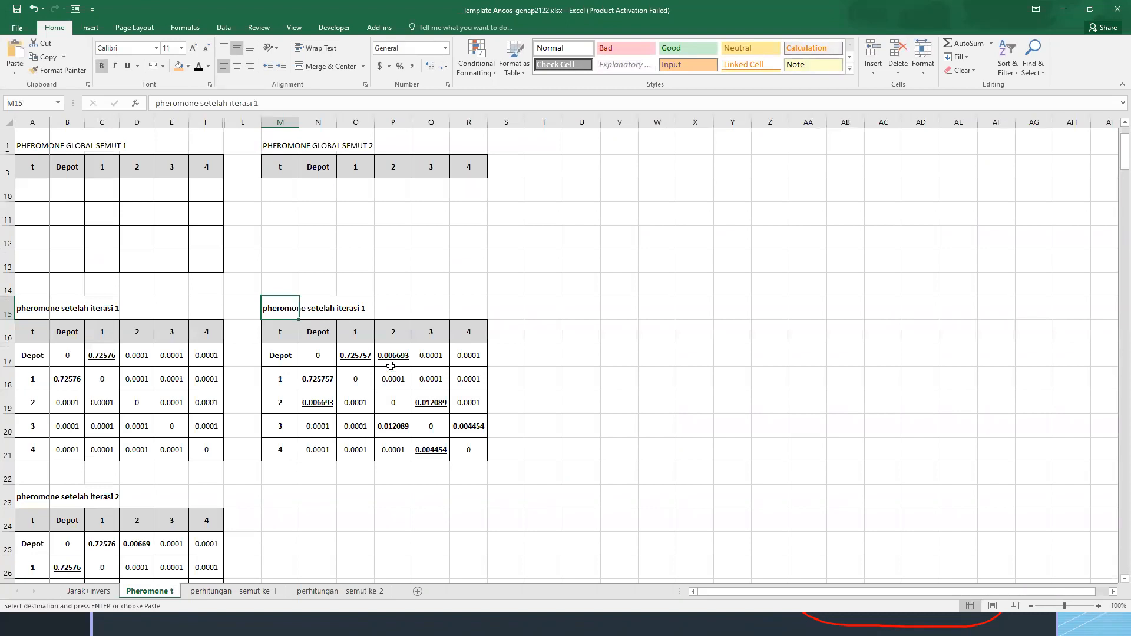
{"action": "left_click", "coordinate": [428, 447]}
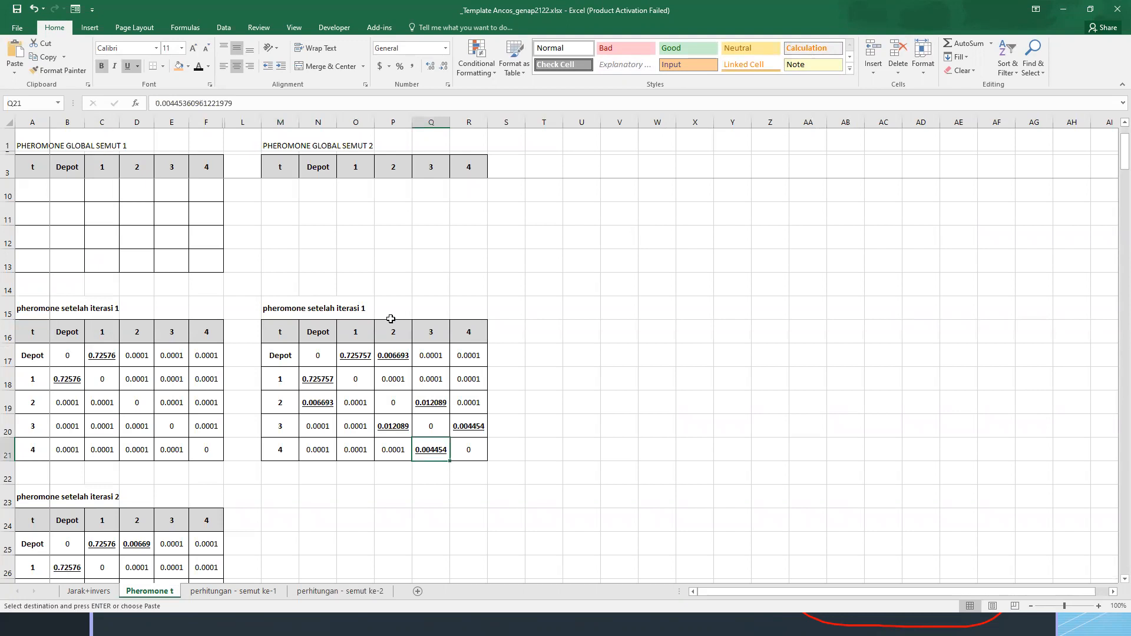
{"action": "key", "text": "alt+e"}
{"action": "key", "text": "s"}
{"action": "key", "text": "v"}
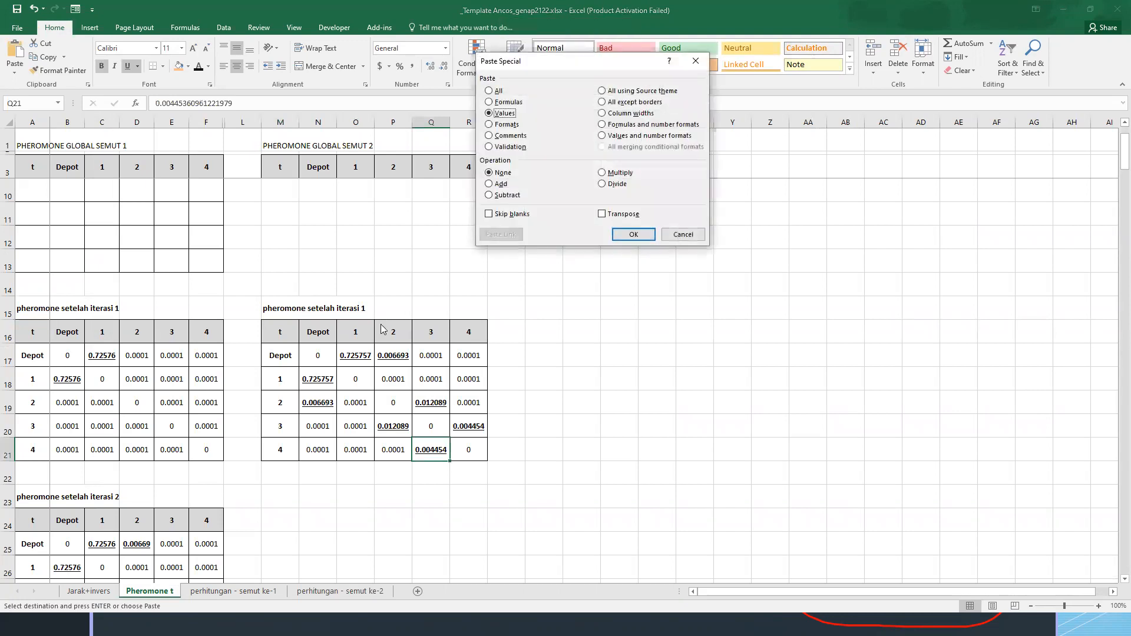
{"action": "key", "text": "Return"}
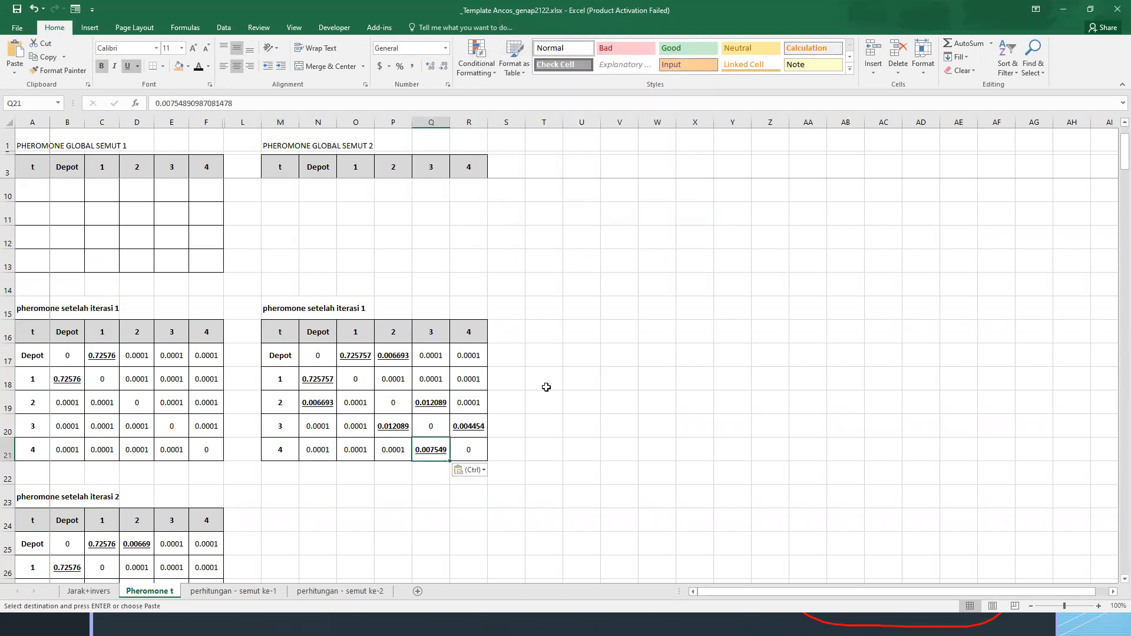
Copy the updated pheromone value in Q21 to its symmetric cell R20, from city 3 to city 4
{"action": "key", "text": "ctrl+c"}
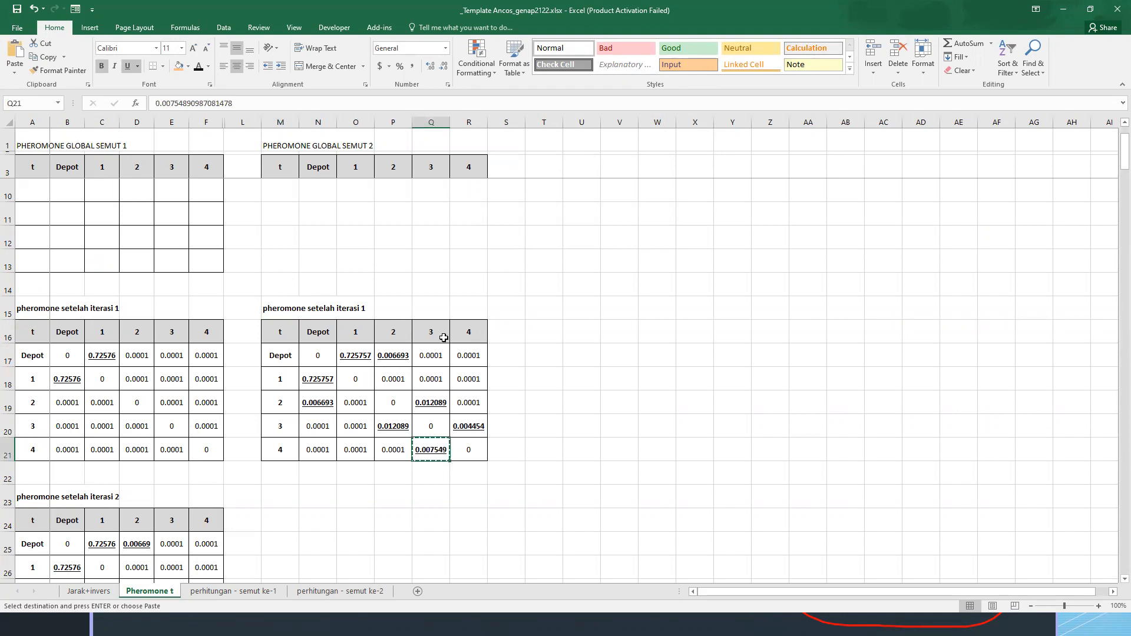
{"action": "left_click", "coordinate": [476, 426]}
{"action": "key", "text": "ctrl+v"}
{"action": "left_click", "coordinate": [517, 398]}
{"action": "key", "text": "Escape"}
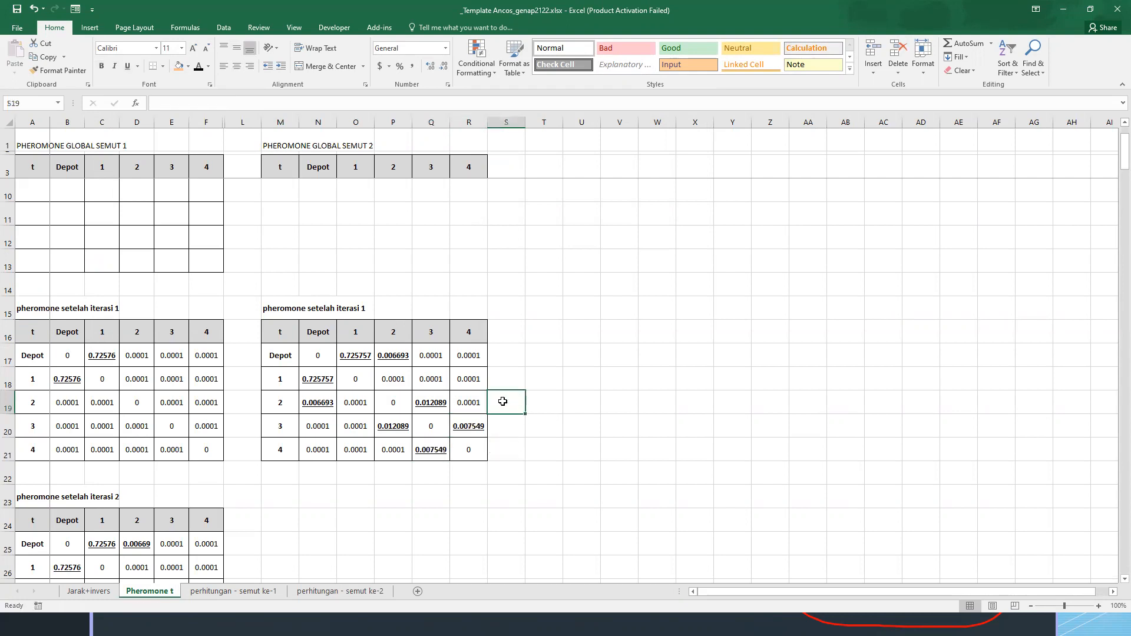
On the perhitungan - semut ke-2 sheet, copy the first calculation block A1:L27 to A29
{"action": "left_click", "coordinate": [332, 591]}
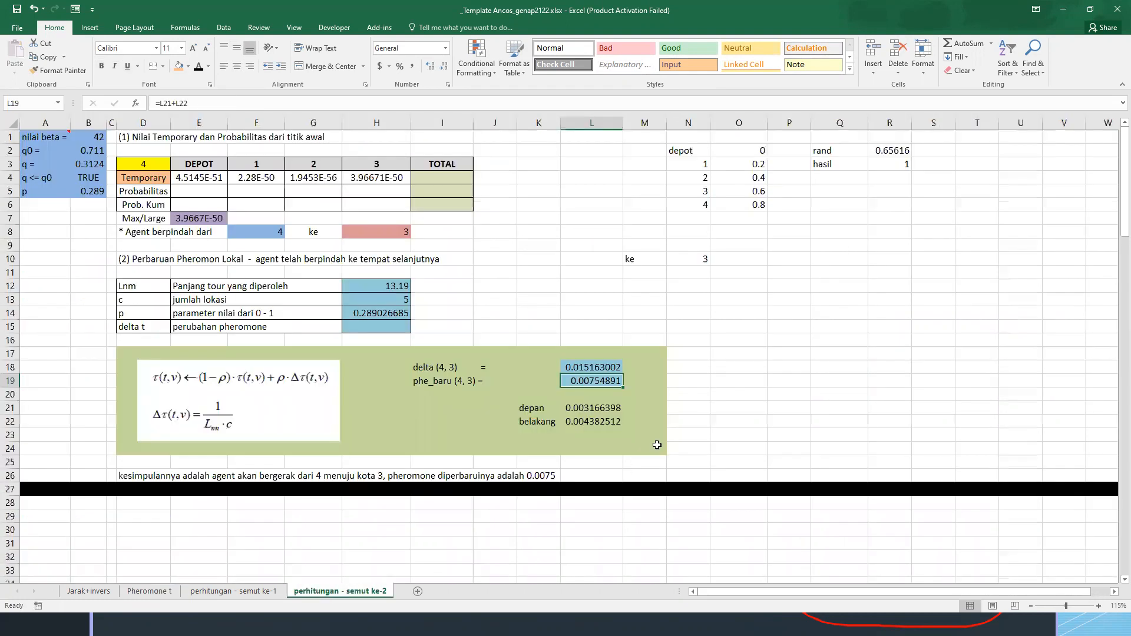
{"action": "left_click", "coordinate": [656, 444]}
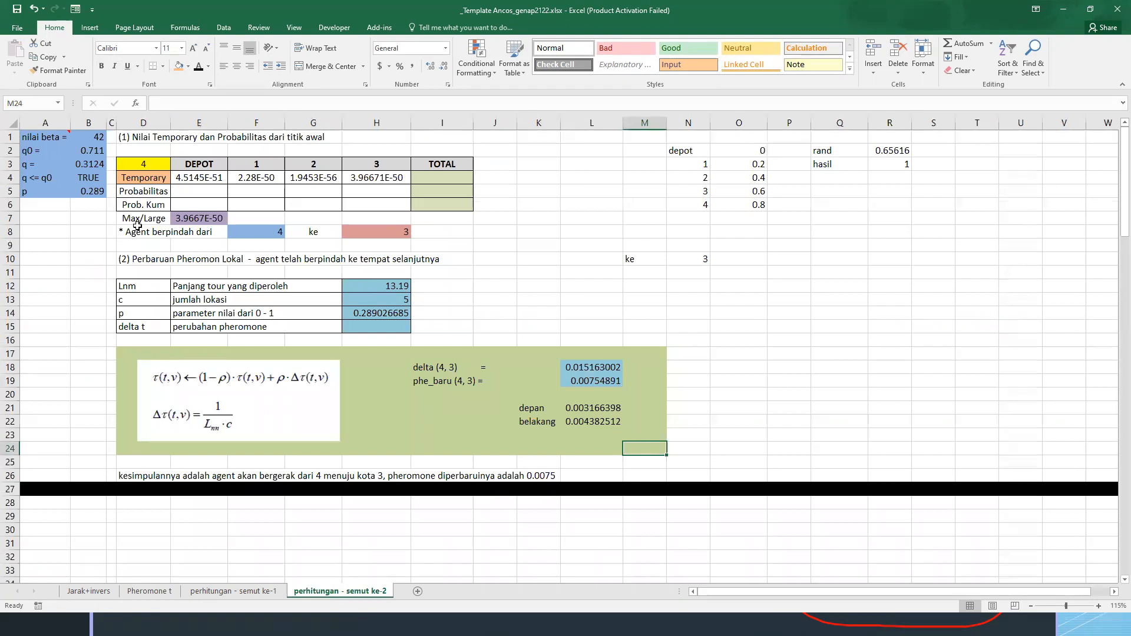
{"action": "left_click_drag", "start_coordinate": [41, 135], "coordinate": [608, 490]}
{"action": "key", "text": "ctrl+c"}
{"action": "left_click", "coordinate": [34, 512]}
{"action": "key", "text": "ctrl+v"}
{"action": "scroll", "coordinate": [35, 512], "scroll_direction": "down", "scroll_amount": 4}
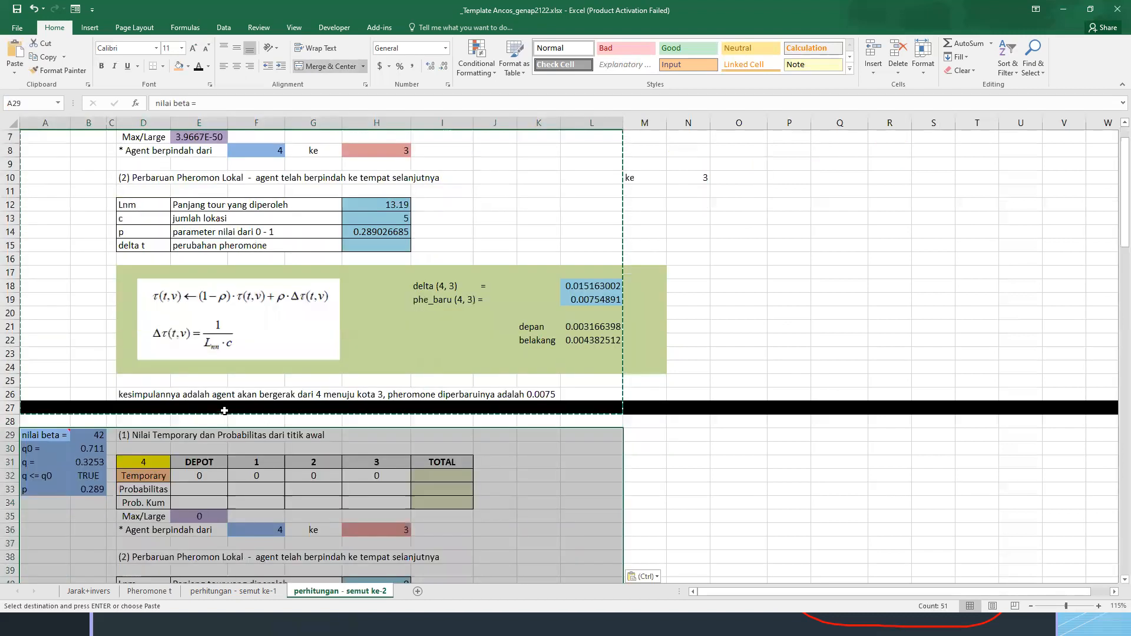
Fill the city 3 cells H32:H34 of the second block's table with black
{"action": "left_click_drag", "start_coordinate": [297, 381], "coordinate": [297, 389]}
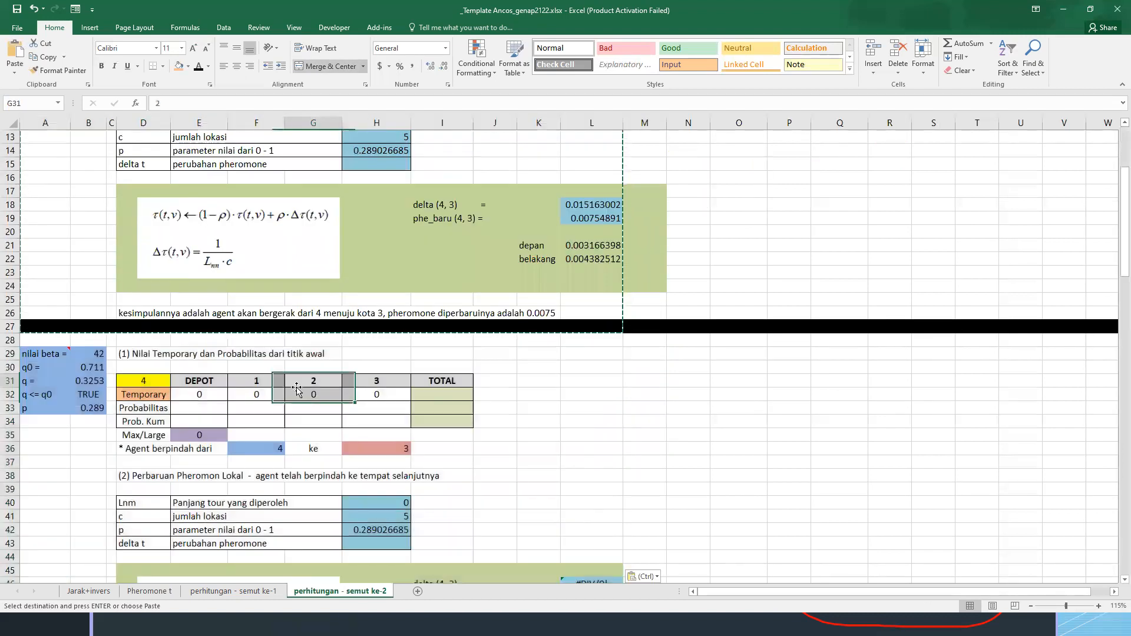
{"action": "left_click", "coordinate": [376, 392]}
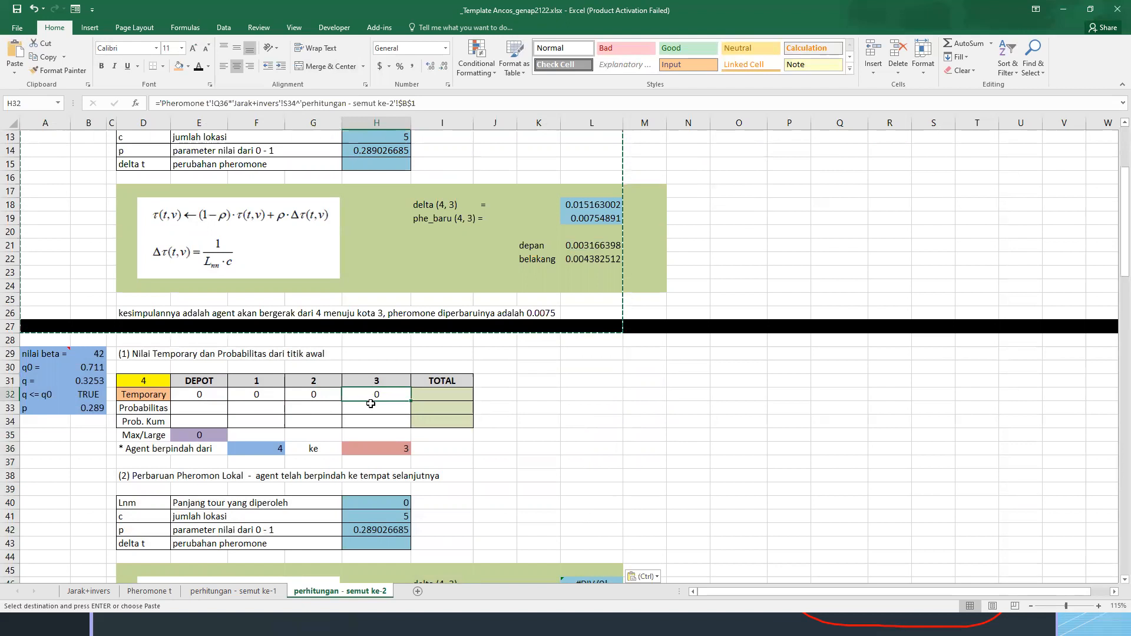
{"action": "left_click_drag", "start_coordinate": [376, 395], "coordinate": [375, 423]}
{"action": "left_click", "coordinate": [188, 66]}
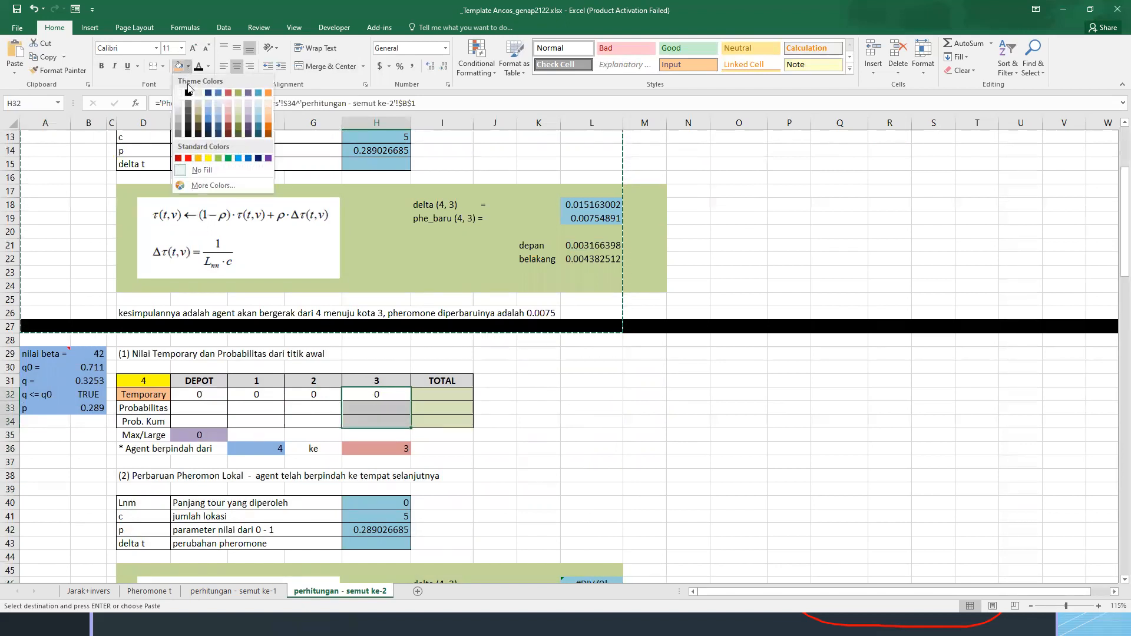
{"action": "left_click", "coordinate": [188, 93]}
{"action": "left_click", "coordinate": [571, 381]}
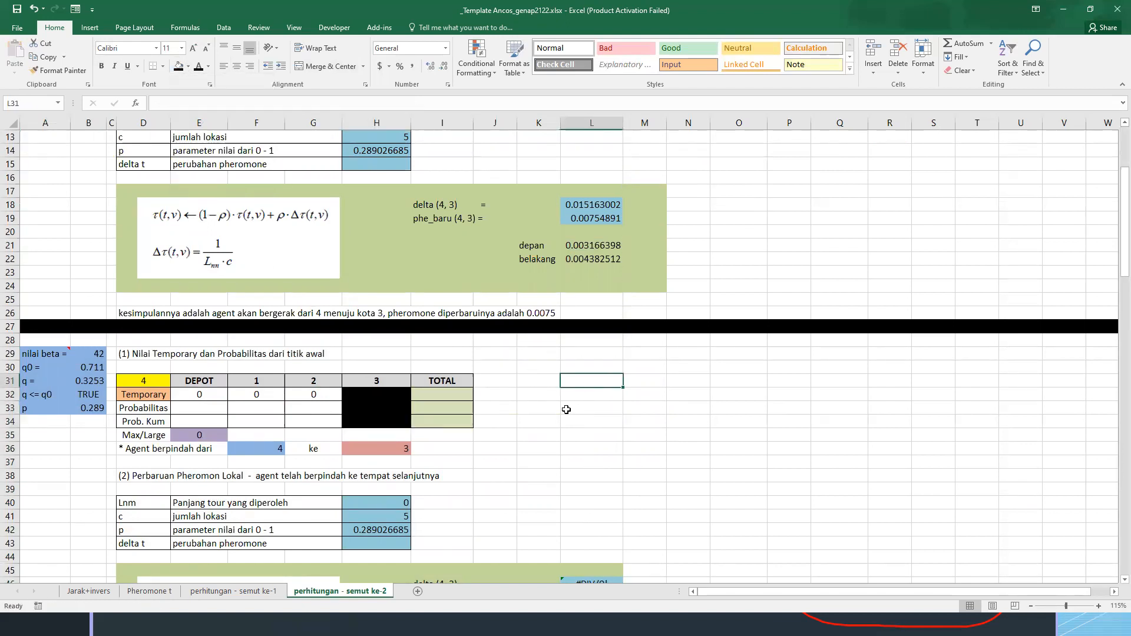
Compare the copied second block with the KESIMPULAN section in rows 115 to 126 of the perhitungan - semut ke-1 sheet
{"action": "scroll", "coordinate": [544, 408], "scroll_direction": "down", "scroll_amount": 10}
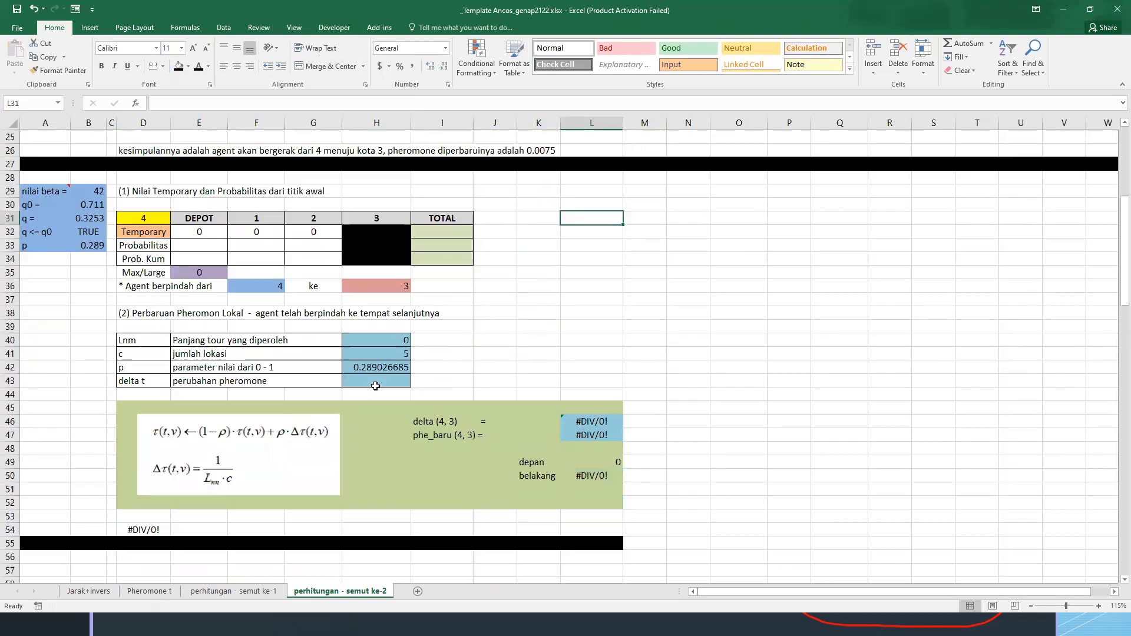
{"action": "left_click", "coordinate": [257, 599]}
{"action": "scroll", "coordinate": [176, 361], "scroll_direction": "down", "scroll_amount": 5}
{"action": "scroll", "coordinate": [177, 361], "scroll_direction": "up", "scroll_amount": 4}
{"action": "left_click_drag", "start_coordinate": [46, 334], "coordinate": [436, 491]}
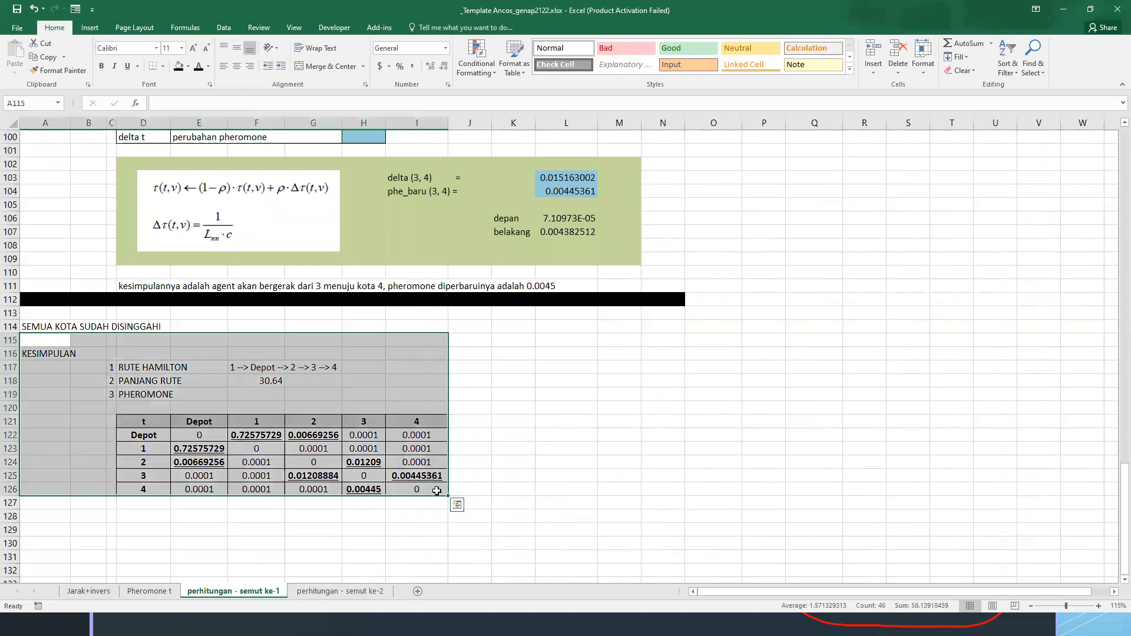
{"action": "left_click", "coordinate": [334, 593]}
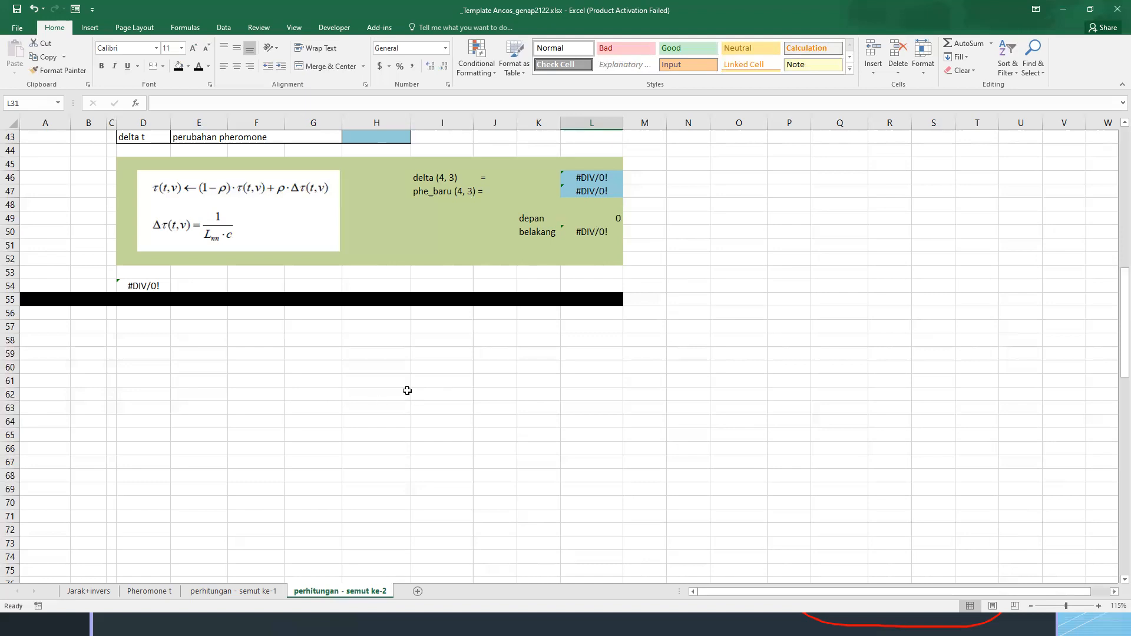
{"action": "scroll", "coordinate": [407, 391], "scroll_direction": "up", "scroll_amount": 14}
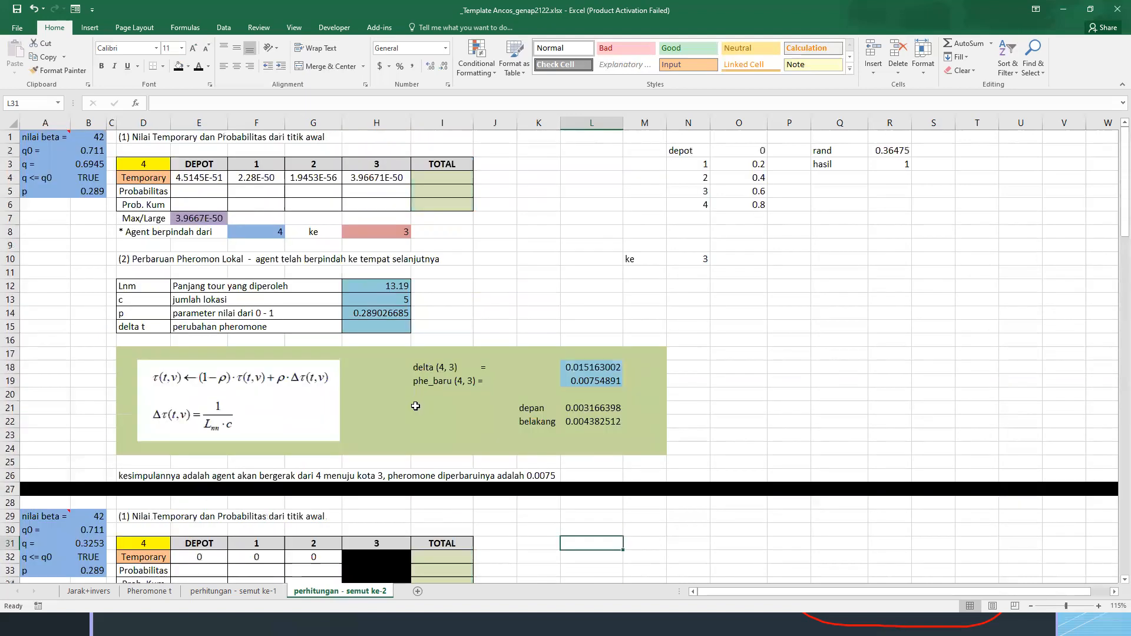
{"action": "scroll", "coordinate": [417, 408], "scroll_direction": "down", "scroll_amount": 17}
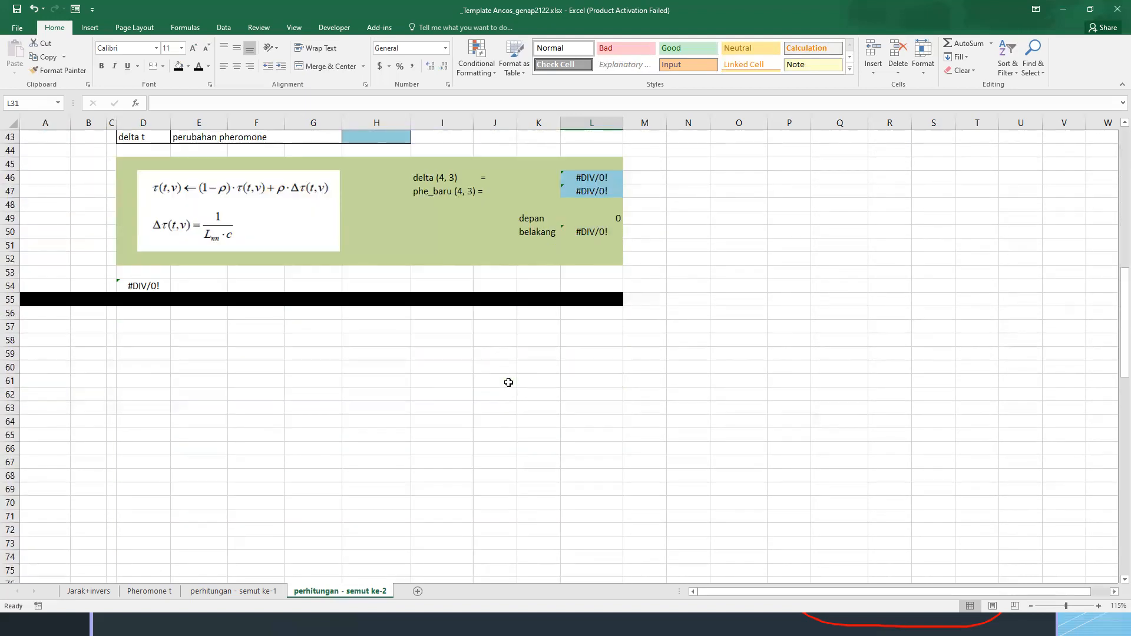
{"action": "scroll", "coordinate": [509, 383], "scroll_direction": "down", "scroll_amount": 1}
{"action": "scroll", "coordinate": [522, 389], "scroll_direction": "up", "scroll_amount": 13}
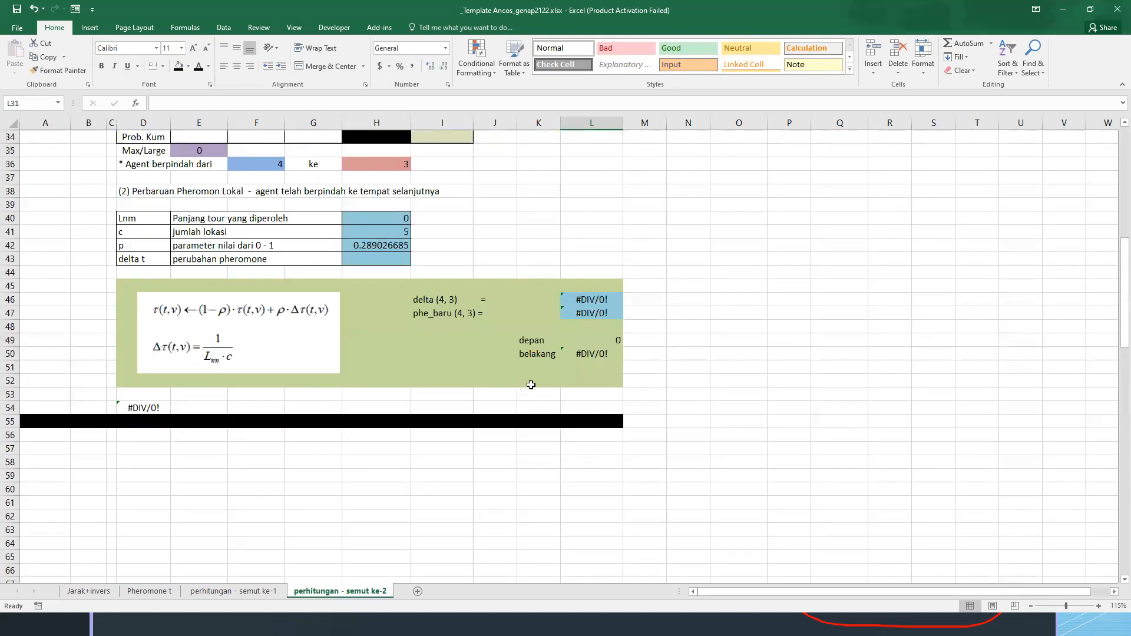
Review the first ant's calculation blocks on the perhitungan - semut ke-1 sheet, from starting city 1 to the final pheromone table
{"action": "left_click", "coordinate": [247, 591]}
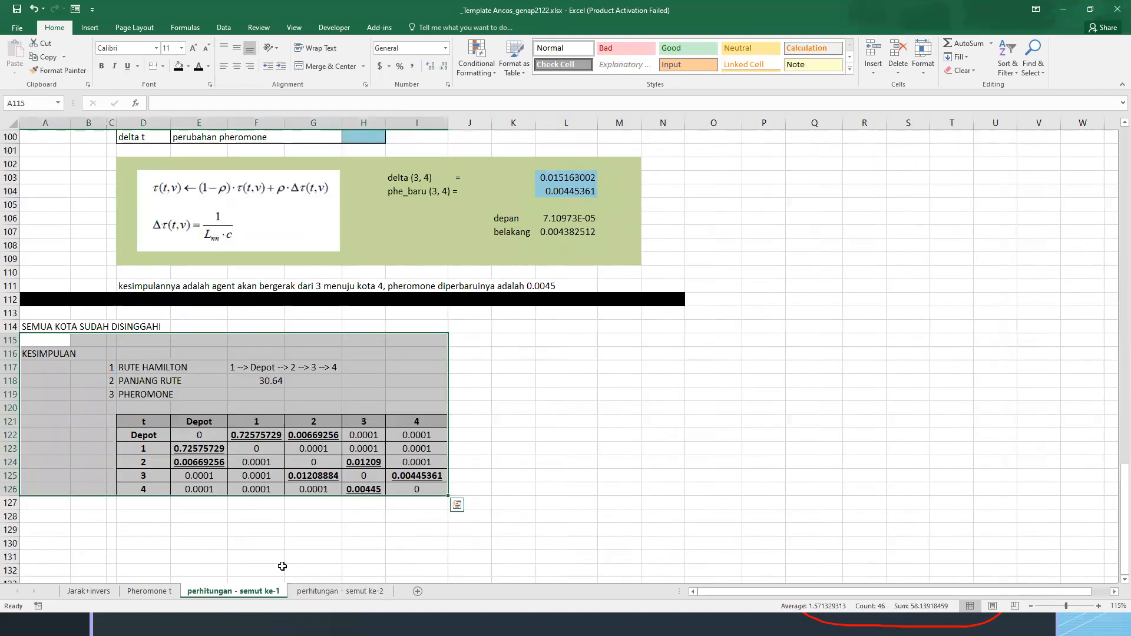
{"action": "scroll", "coordinate": [194, 256], "scroll_direction": "up", "scroll_amount": 20}
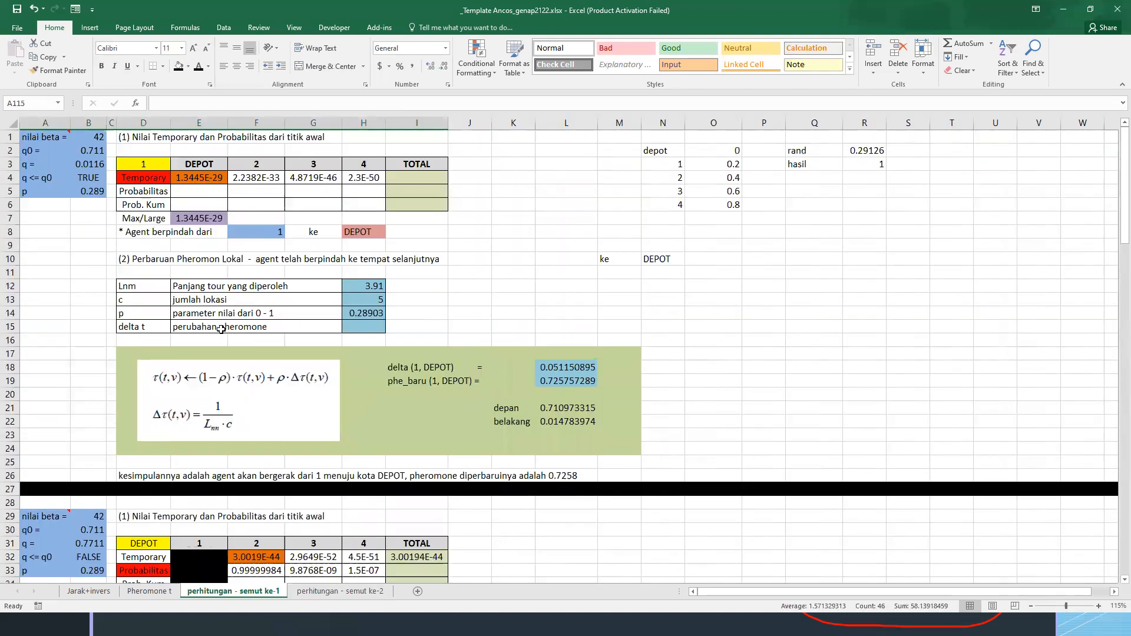
{"action": "mouse_move", "coordinate": [111, 136]}
{"action": "left_mouse_down"}
{"action": "mouse_move", "coordinate": [111, 204]}
{"action": "mouse_move", "coordinate": [524, 463]}
{"action": "left_mouse_up"}
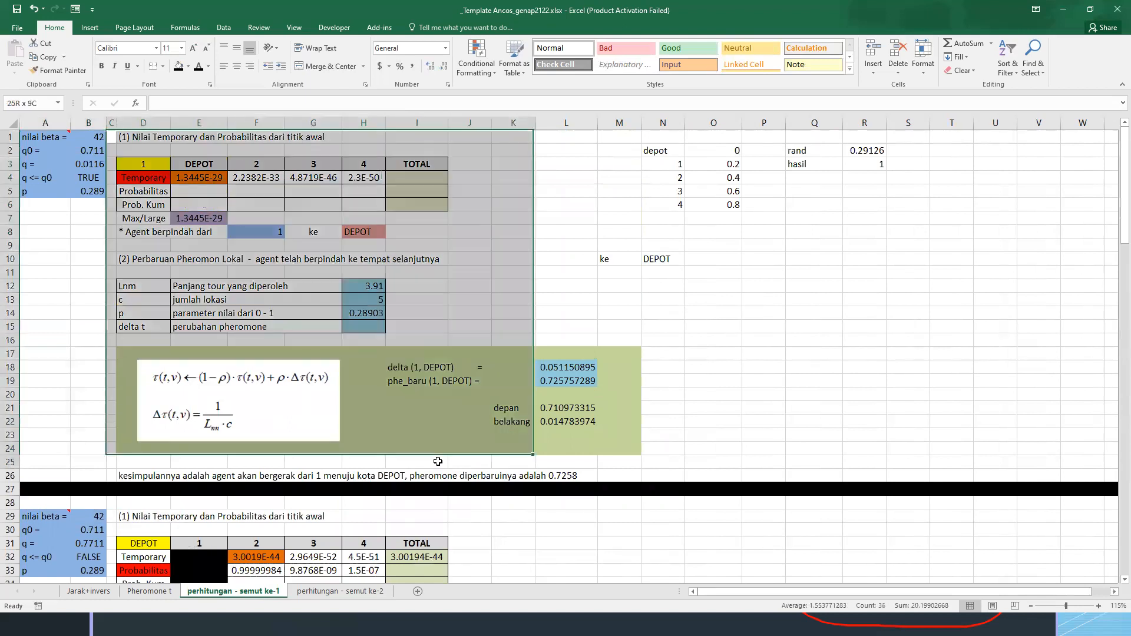
{"action": "scroll", "coordinate": [250, 408], "scroll_direction": "down", "scroll_amount": 20}
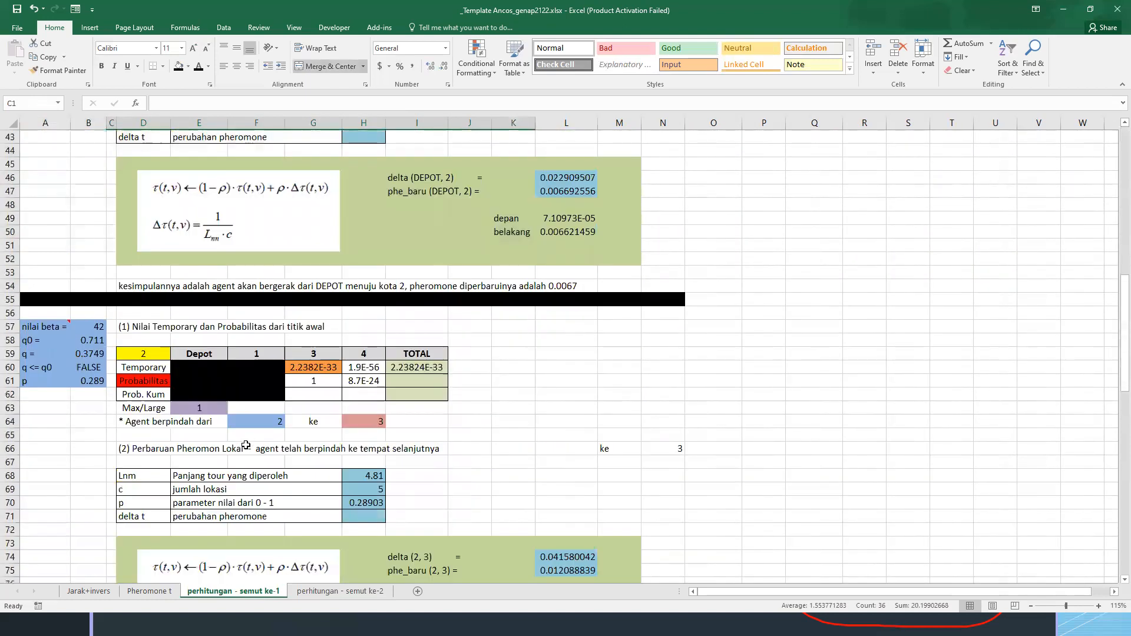
{"action": "scroll", "coordinate": [246, 448], "scroll_direction": "down", "scroll_amount": 15}
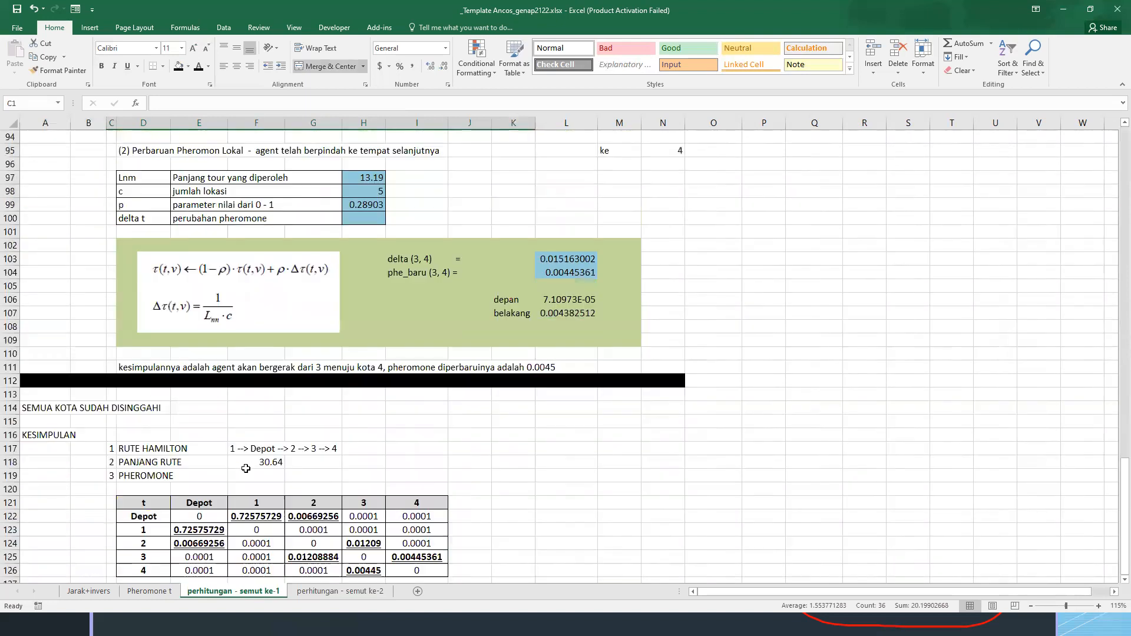
{"action": "scroll", "coordinate": [244, 468], "scroll_direction": "up", "scroll_amount": 9}
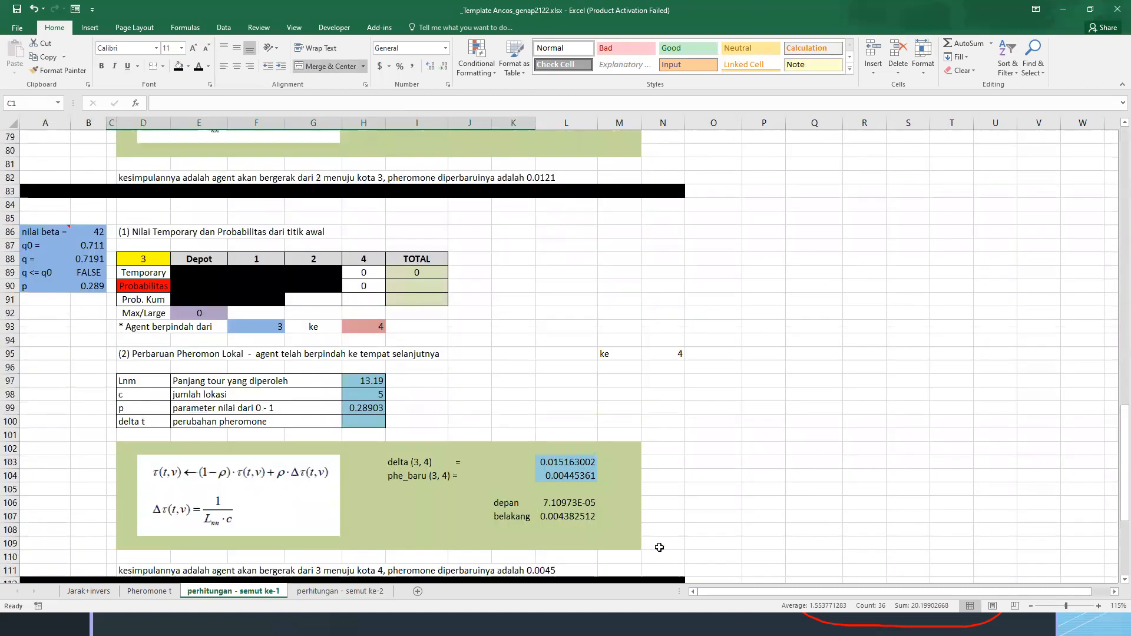
{"action": "scroll", "coordinate": [353, 432], "scroll_direction": "up", "scroll_amount": 20}
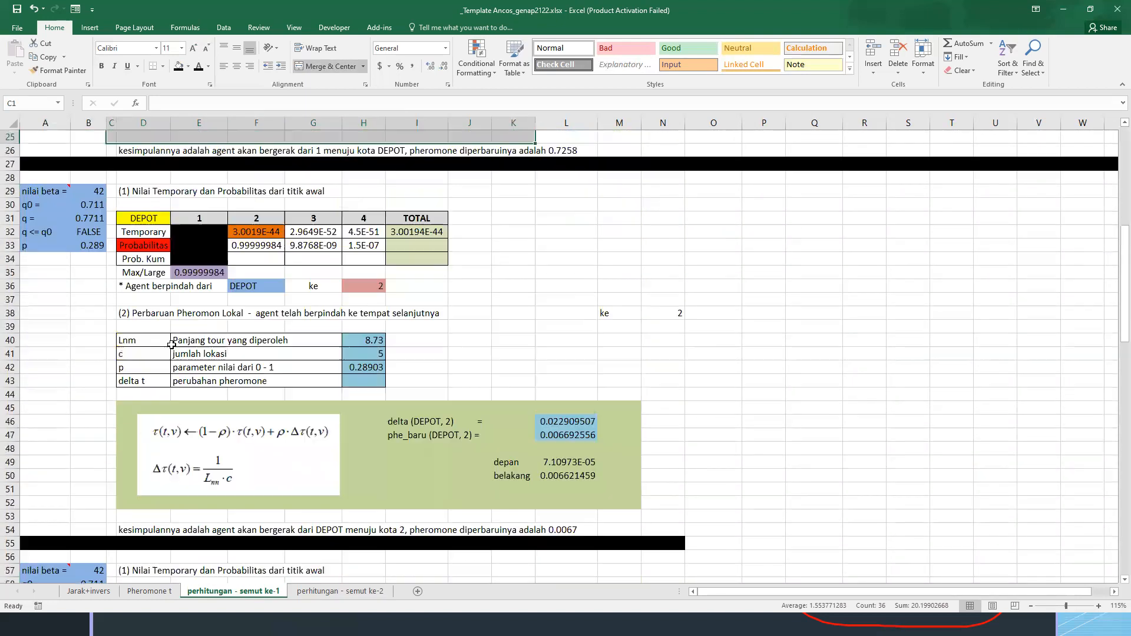
{"action": "left_click", "coordinate": [149, 163]}
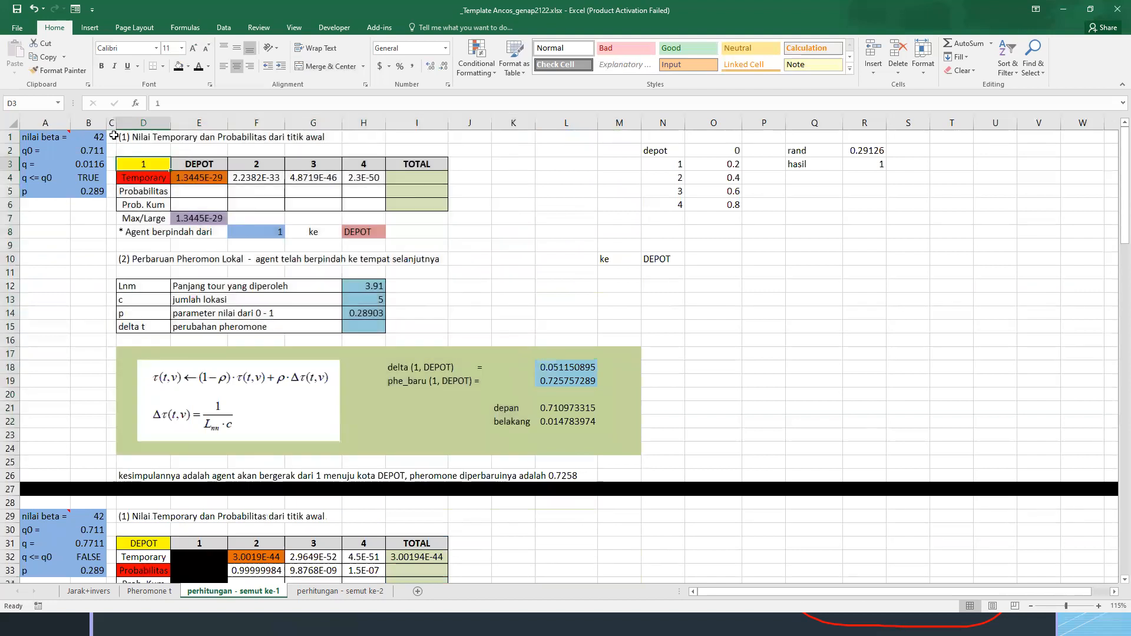
{"action": "scroll", "coordinate": [392, 462], "scroll_direction": "down", "scroll_amount": 20}
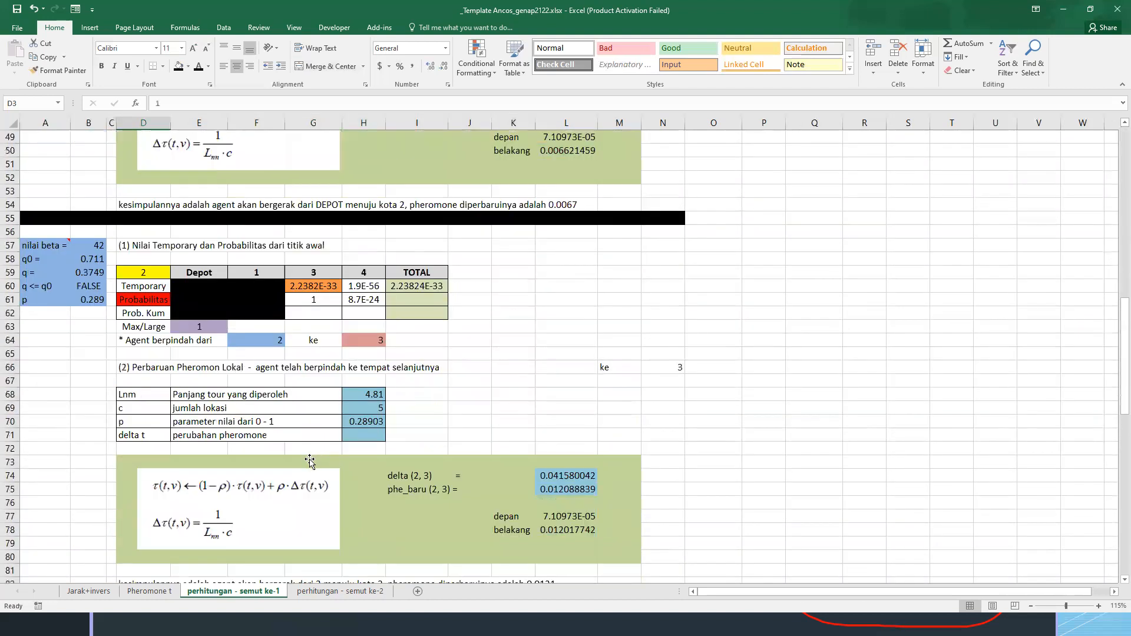
{"action": "left_click", "coordinate": [399, 412]}
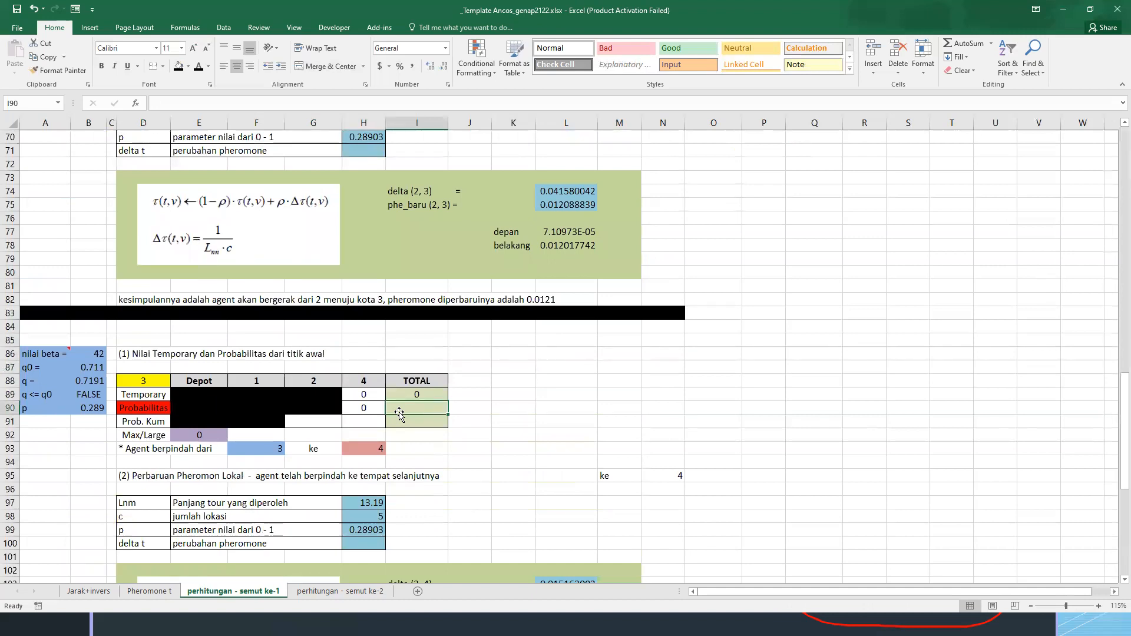
{"action": "left_click", "coordinate": [152, 407]}
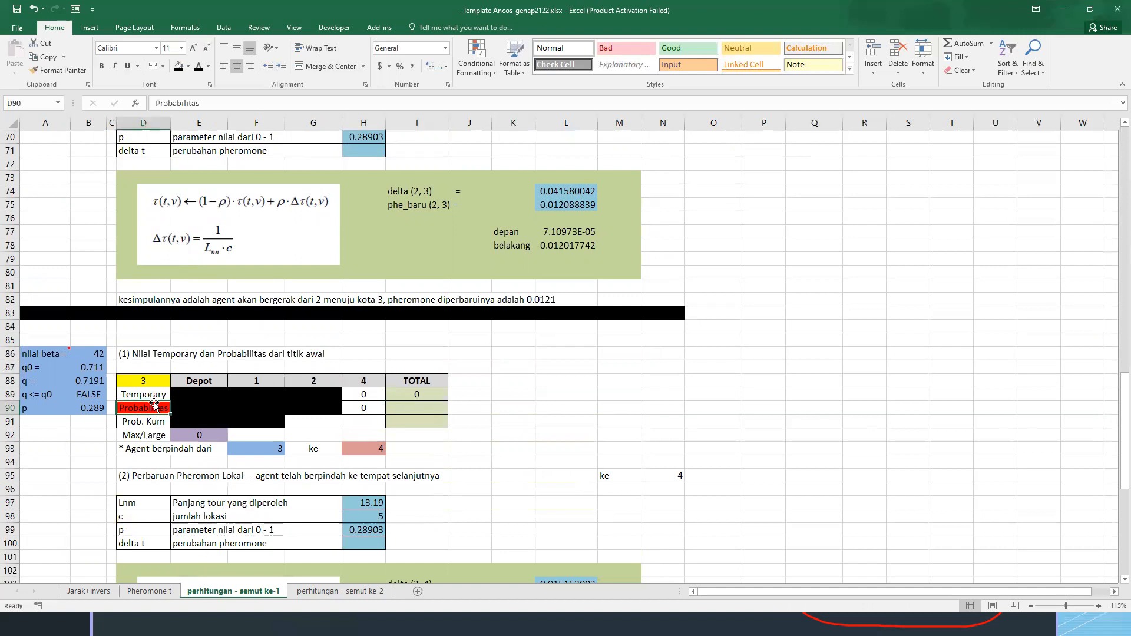
{"action": "scroll", "coordinate": [496, 386], "scroll_direction": "down", "scroll_amount": 3}
{"action": "scroll", "coordinate": [497, 386], "scroll_direction": "down", "scroll_amount": 18}
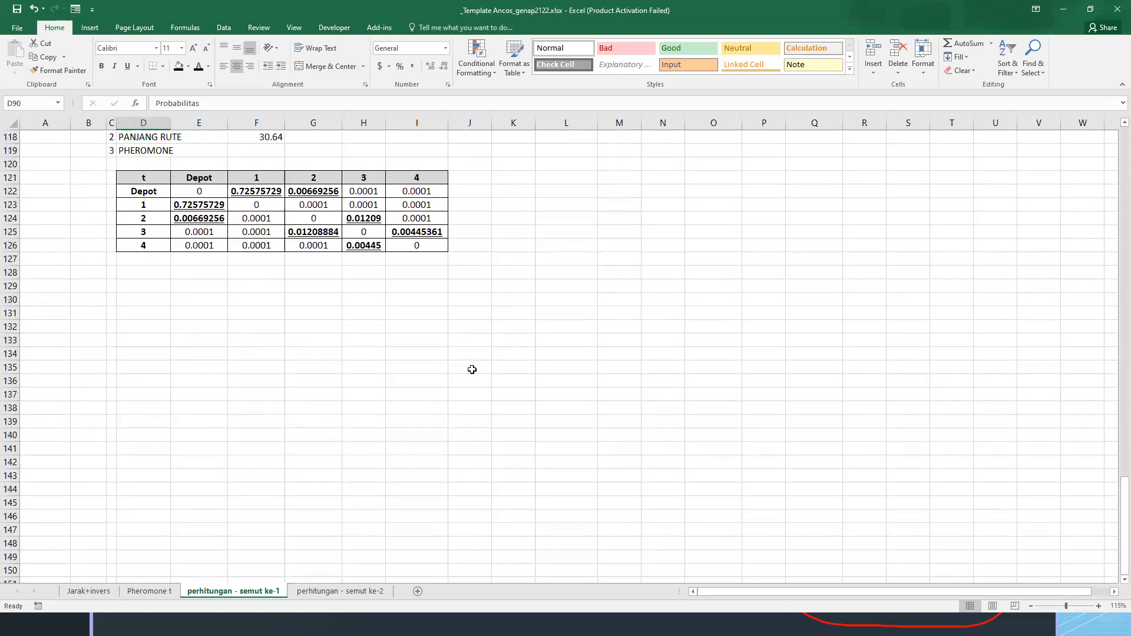
{"action": "scroll", "coordinate": [488, 371], "scroll_direction": "up", "scroll_amount": 4}
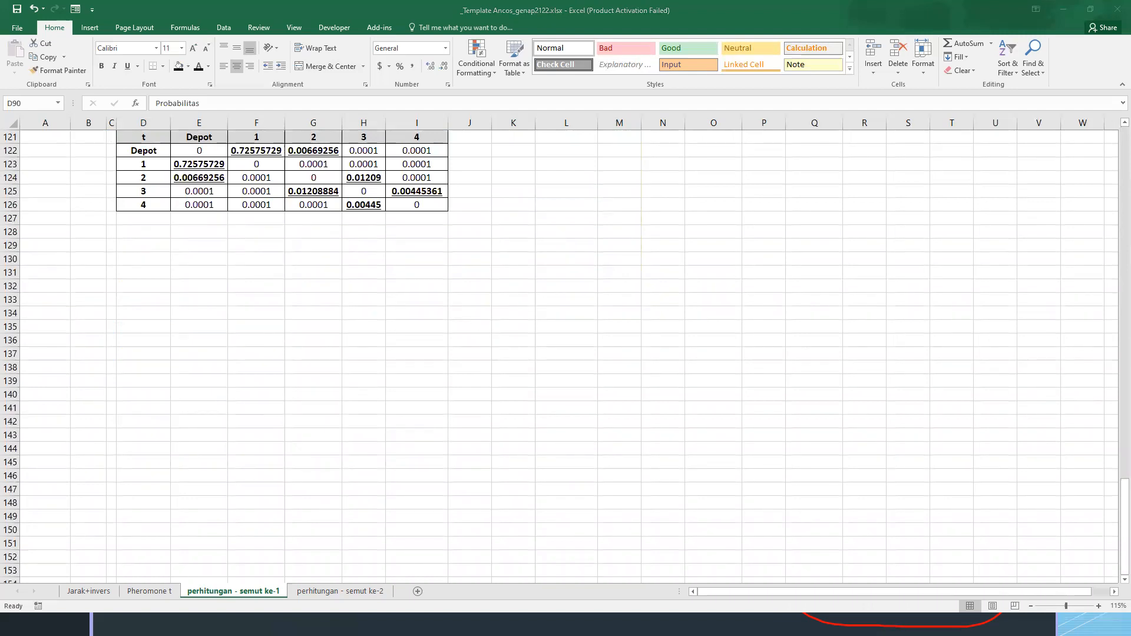
Place a text annotation below the final pheromone table, try the opening "while (", and clear that text
{"action": "left_click", "coordinate": [432, 285]}
{"action": "type", "text": "while"}
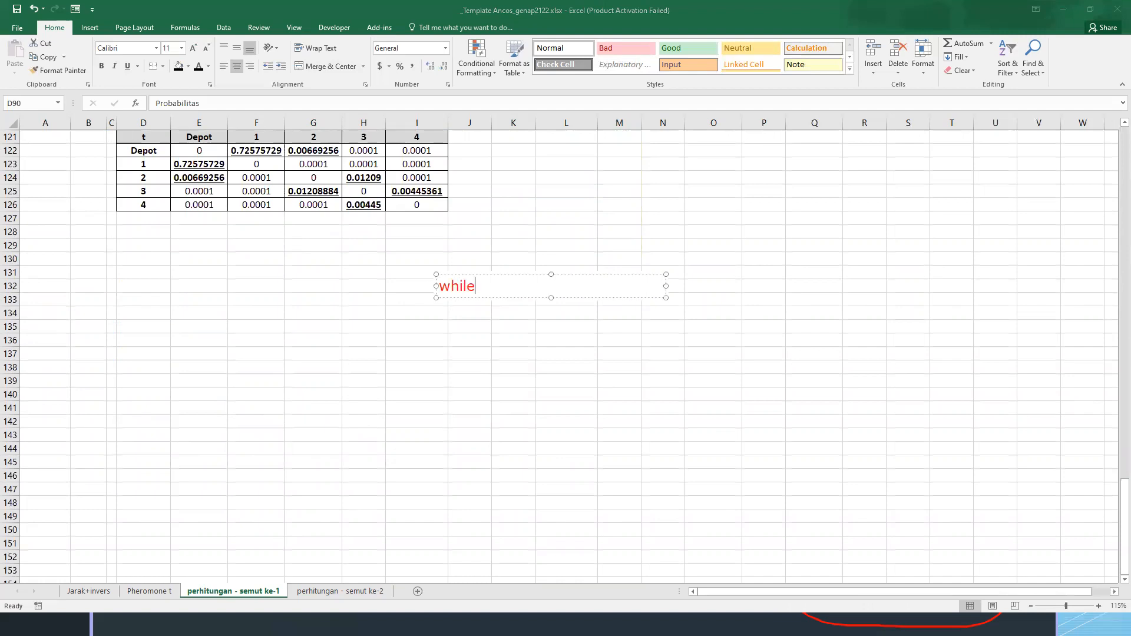
{"action": "type", "text": " ("}
{"action": "key", "text": "ctrl+a"}
{"action": "key", "text": "BackSpace"}
Write the line list_kota = {"Depot", "1", "2", "3", "4"} in the text annotation and widen its box so it fits on one line
{"action": "type", "text": "arr"}
{"action": "type", "text": "_"}
{"action": "key", "text": "BackSpace"}
{"action": "key", "text": "BackSpace"}
{"action": "key", "text": "BackSpace"}
{"action": "key", "text": "BackSpace"}
{"action": "type", "text": "list_kota = {\"Depot\", \"a"}
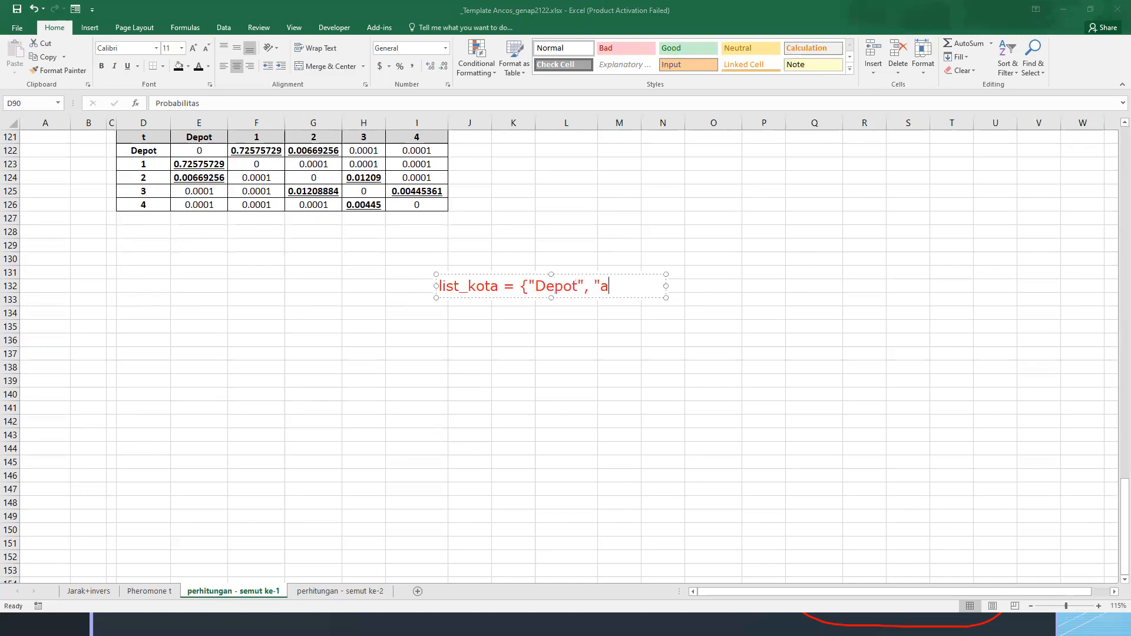
{"action": "key", "text": "BackSpace"}
{"action": "type", "text": "1\", \"2\", \"3\", \"4\"}"}
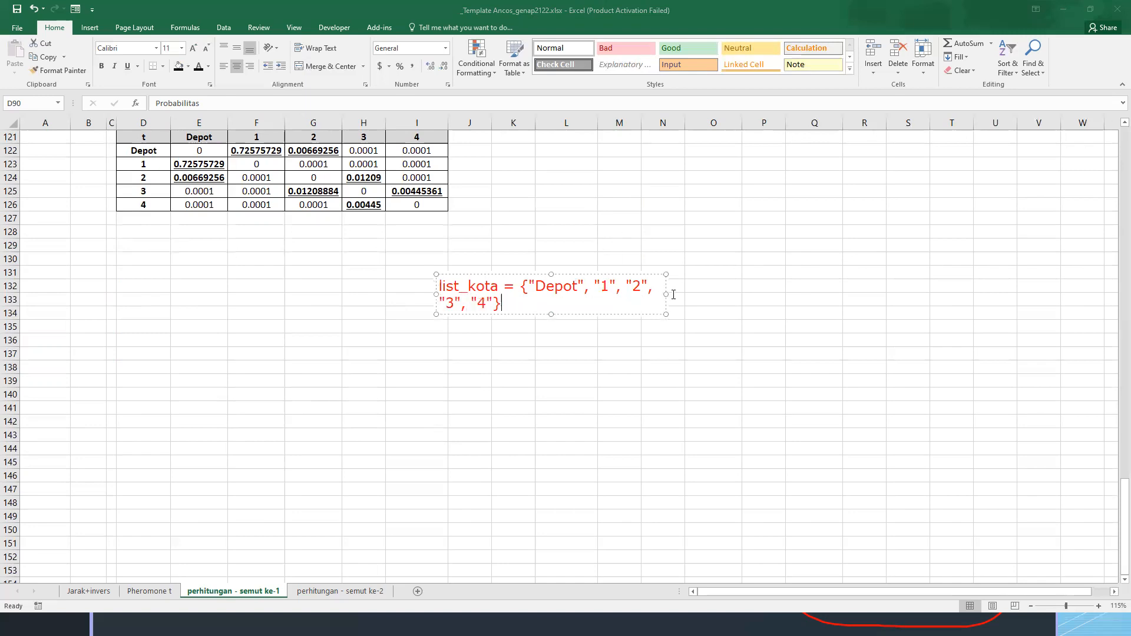
{"action": "left_click_drag", "start_coordinate": [666, 294], "coordinate": [872, 292]}
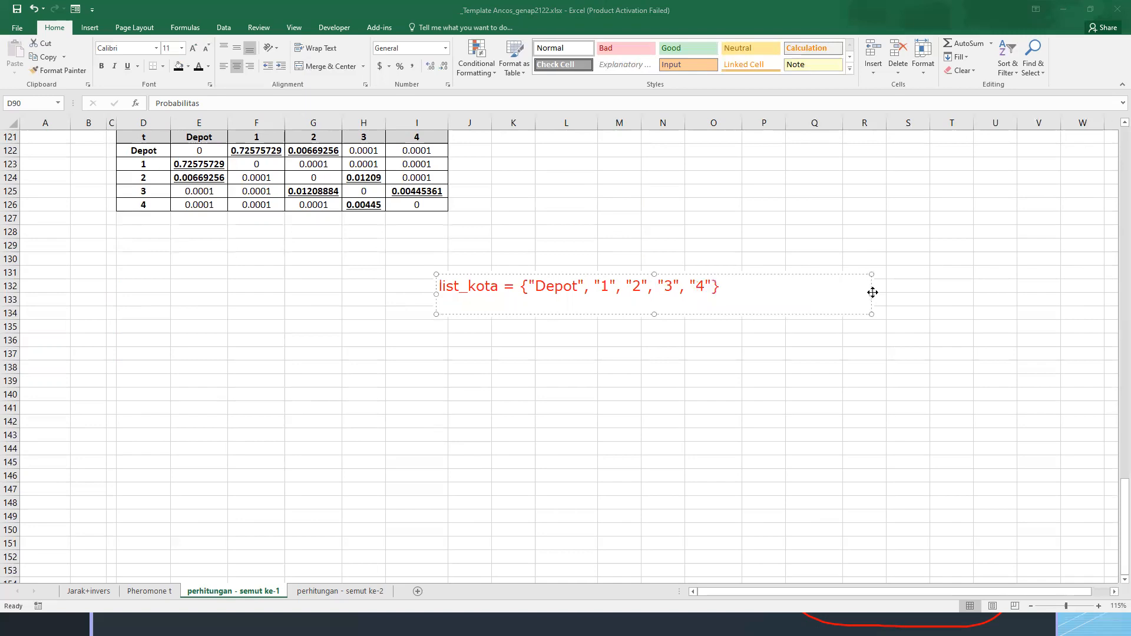
Add the line list_kota.Count = 5 below the city list in the pseudocode annotation
{"action": "type", "text": "list_kota.Count"}
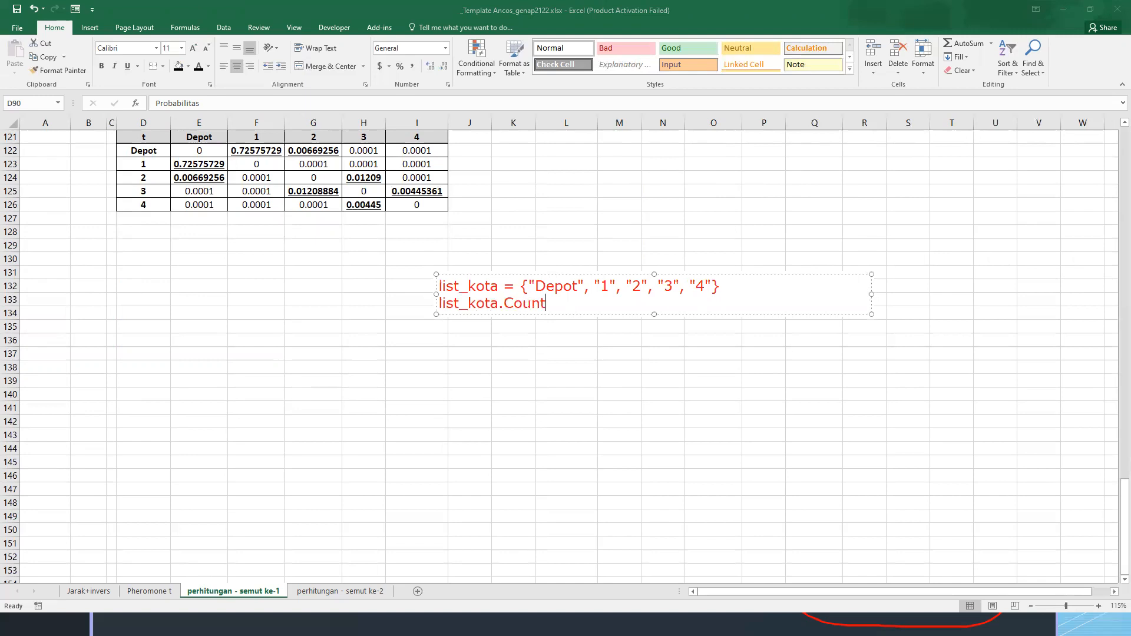
{"action": "type", "text": " = 5"}
{"action": "key", "text": "Return"}
{"action": "key", "text": "Return"}
Add the loop header while list_kota.Count != 0 after a blank line, with opening and closing braces beneath it
{"action": "type", "text": "while"}
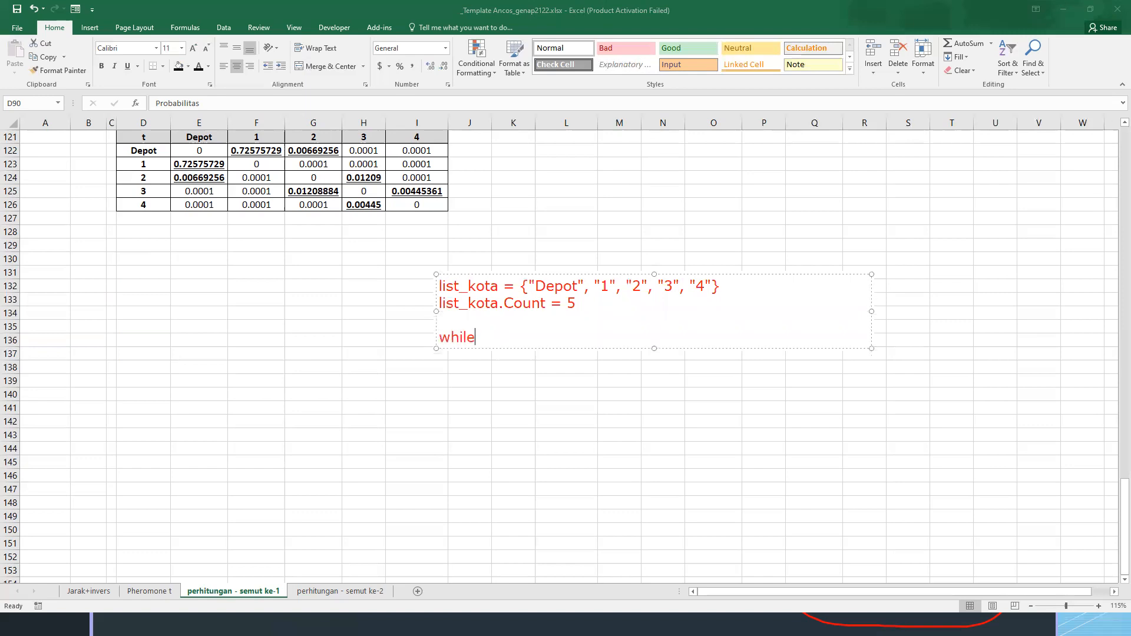
{"action": "type", "text": " list_kota.Count"}
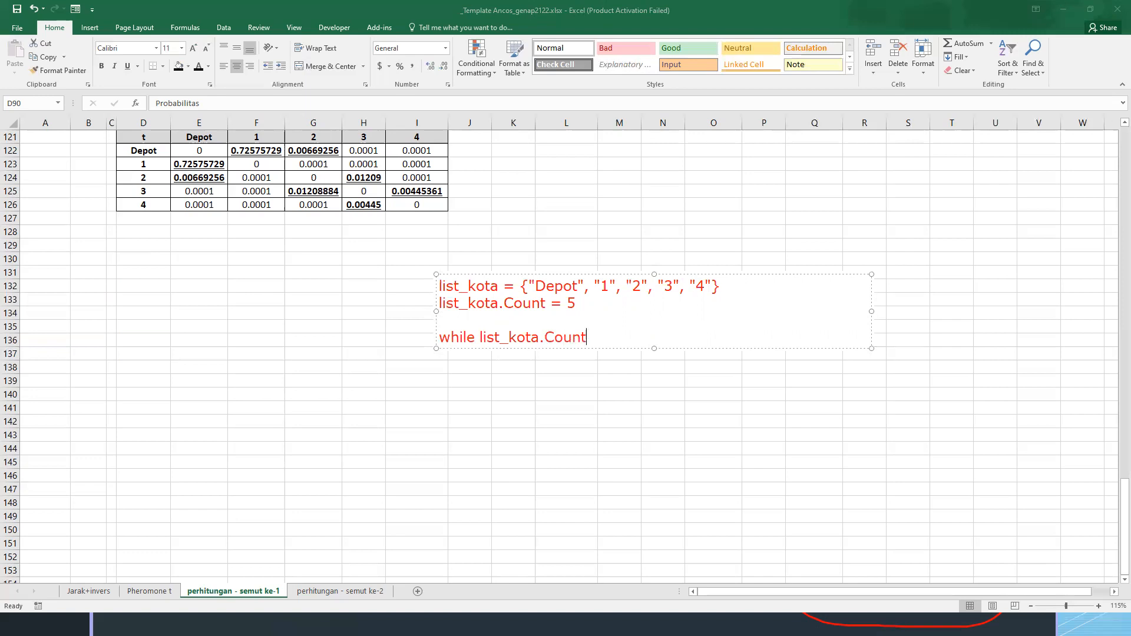
{"action": "type", "text": " != 0"}
{"action": "key", "text": "Return"}
{"action": "type", "text": "{"}
{"action": "key", "text": "Return"}
{"action": "key", "text": "Return"}
{"action": "type", "text": "}"}
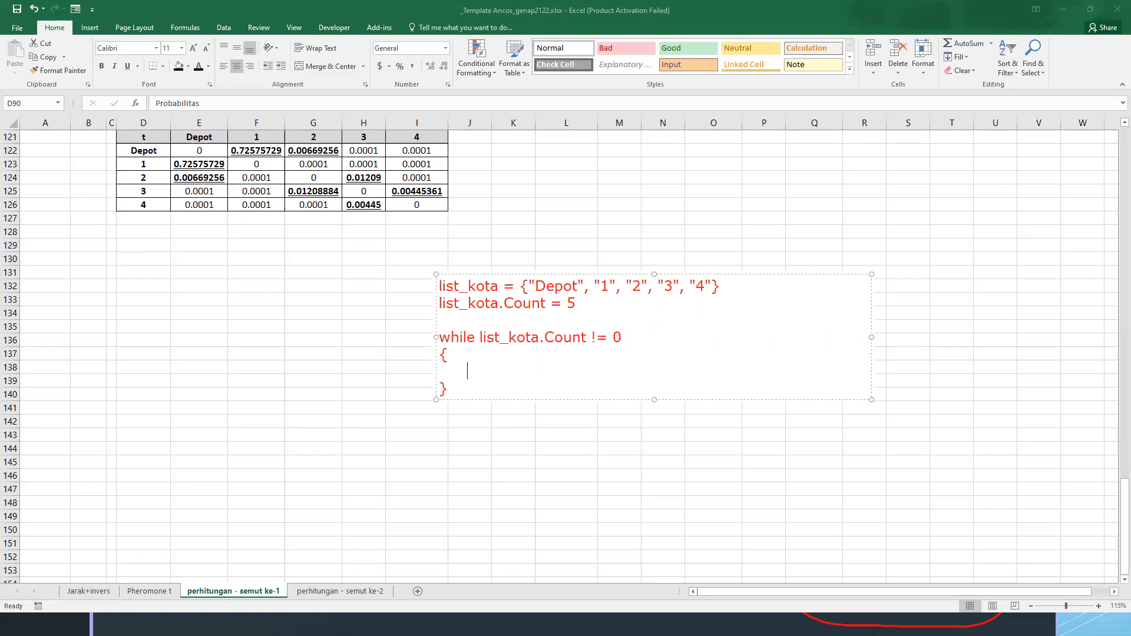
{"action": "type", "text": "// cari nilai maksimum"}
Write the comments "// cari nilai maksimum" and "// tentukan kotanya" as indented lines inside the while loop
{"action": "key", "text": "Return"}
{"action": "key", "text": "Tab"}
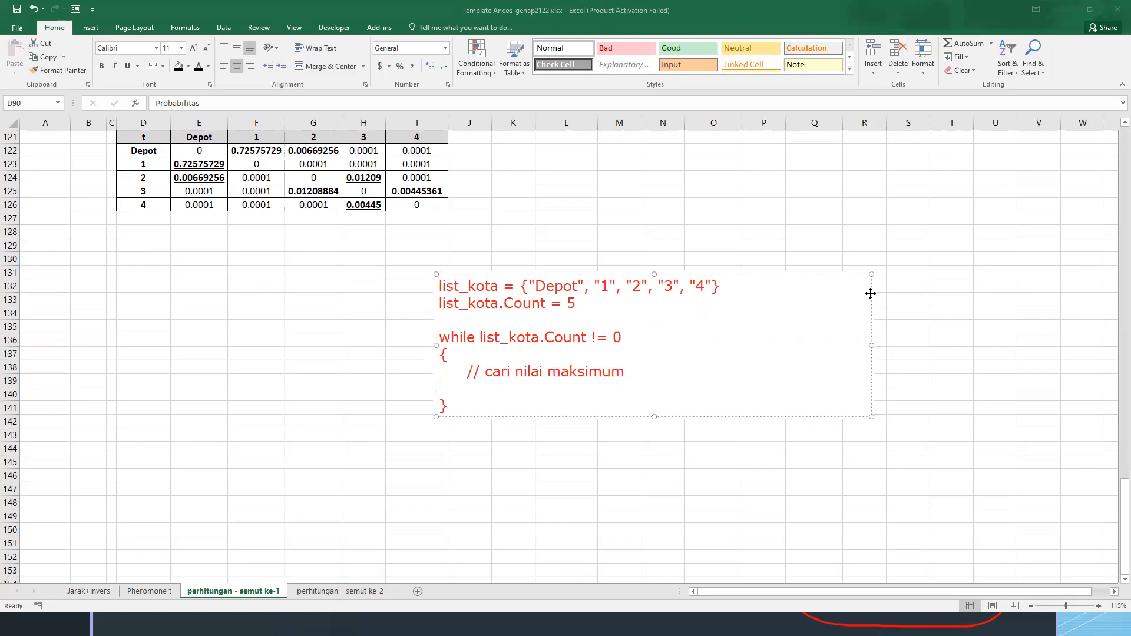
{"action": "type", "text": "// tentukan kotanya"}
Add a third indented comment to the loop body: "// remove kota tersebut dari list_kota"
{"action": "key", "text": "Return"}
{"action": "key", "text": "Tab"}
{"action": "type", "text": "// "}
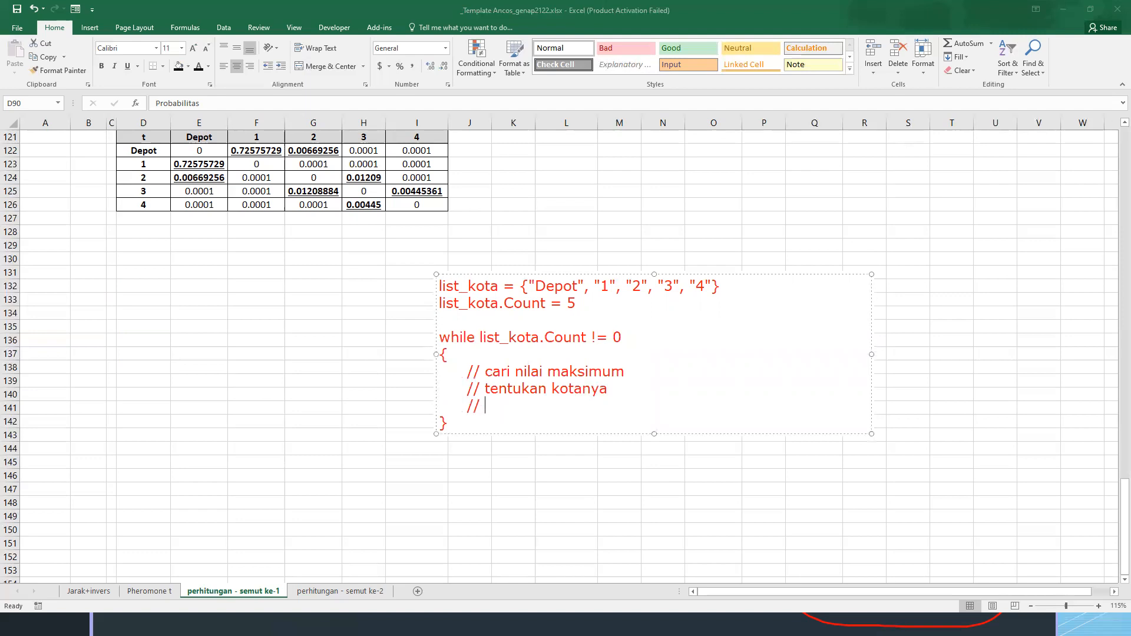
{"action": "type", "text": "remove kota ter"}
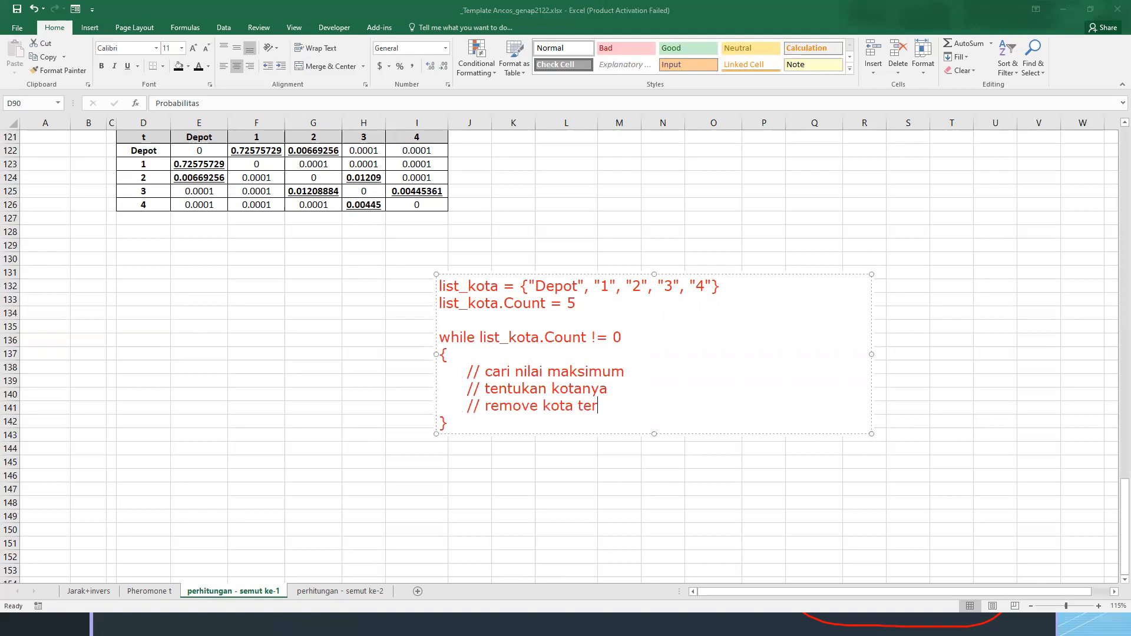
{"action": "type", "text": "sebut dari list_kota"}
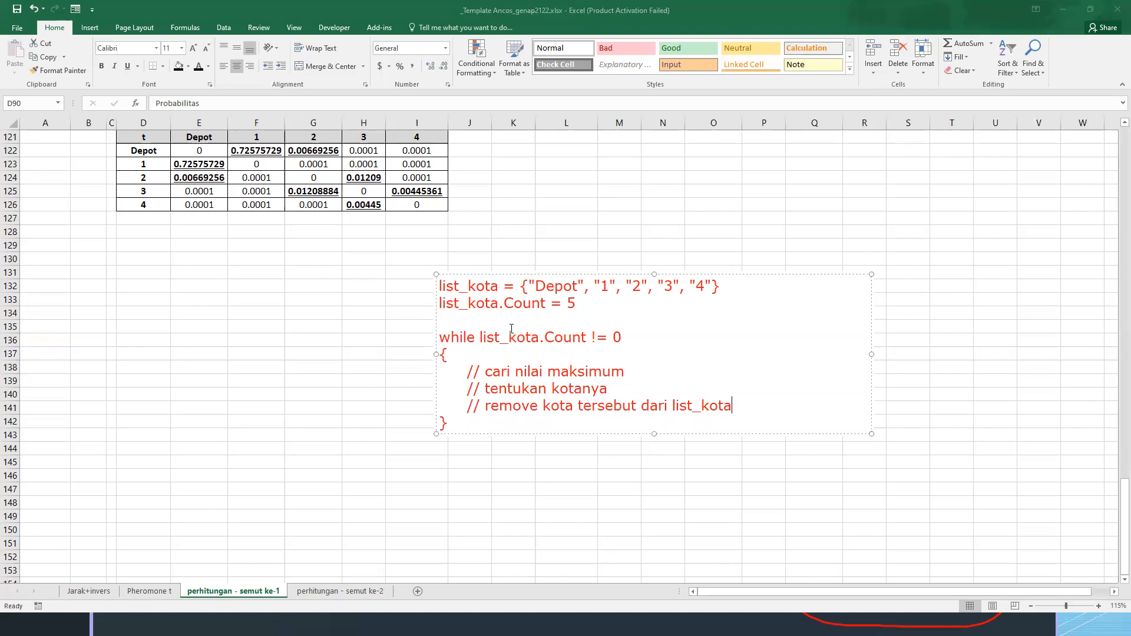
Move the finished pseudocode annotation up beside the final pheromone table and place it there
{"action": "left_click_drag", "start_coordinate": [440, 337], "coordinate": [581, 453]}
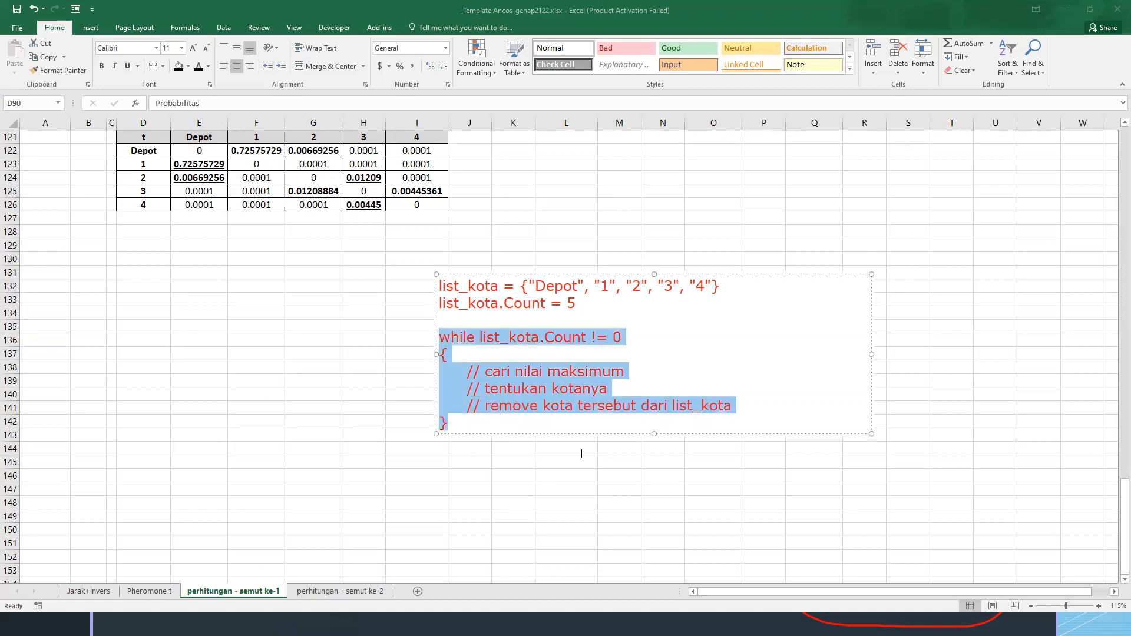
{"action": "left_click", "coordinate": [767, 418]}
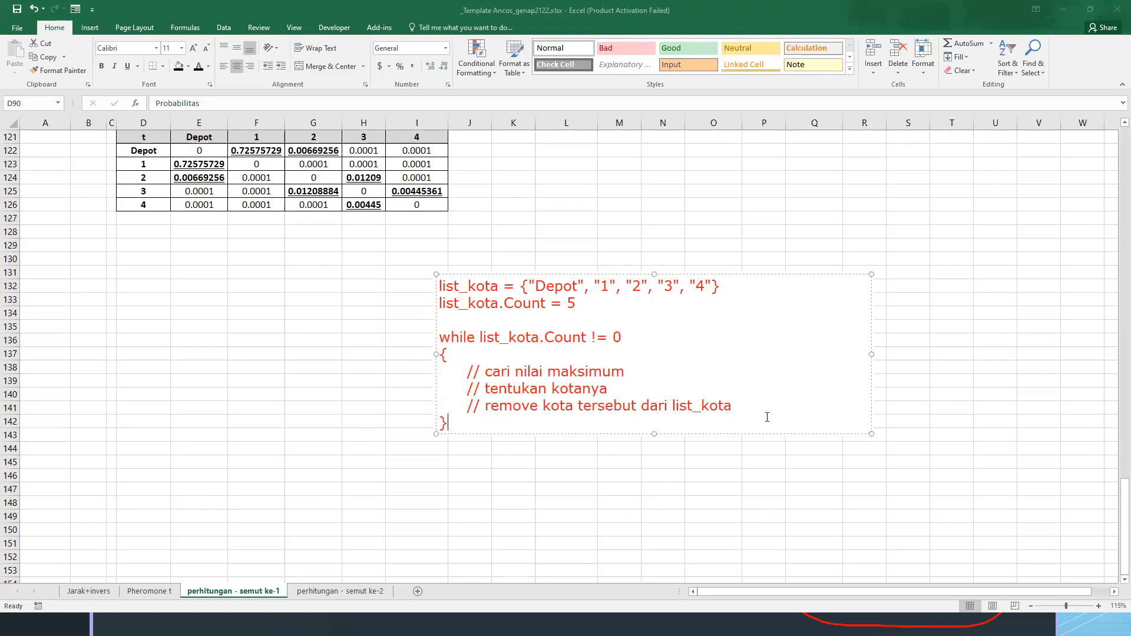
{"action": "left_click_drag", "start_coordinate": [692, 274], "coordinate": [770, 167]}
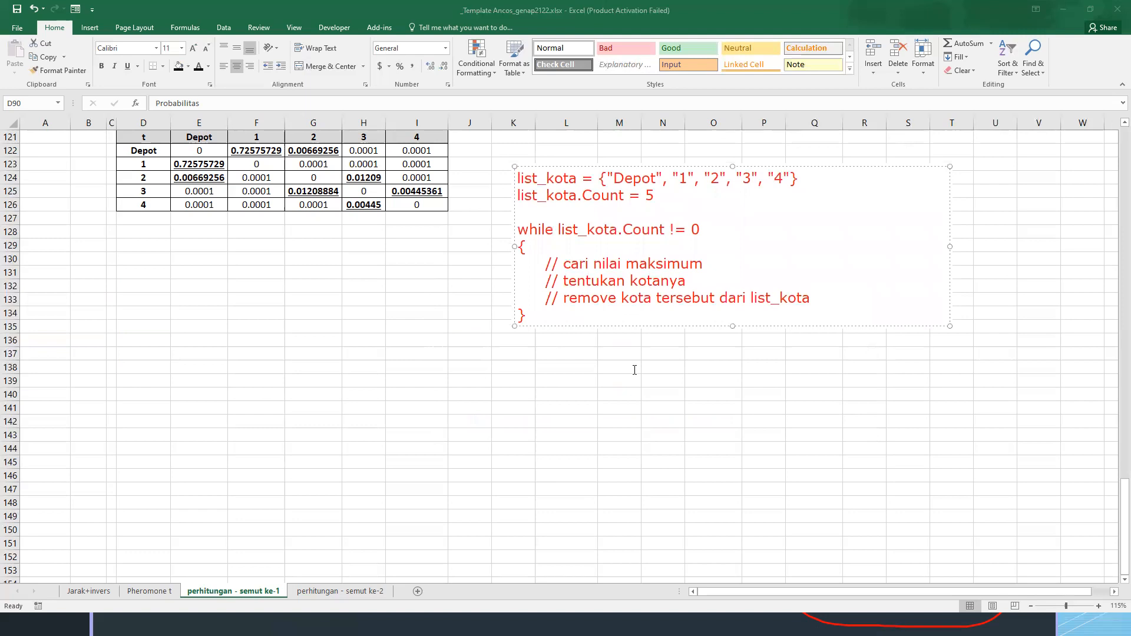
{"action": "left_click", "coordinate": [634, 381]}
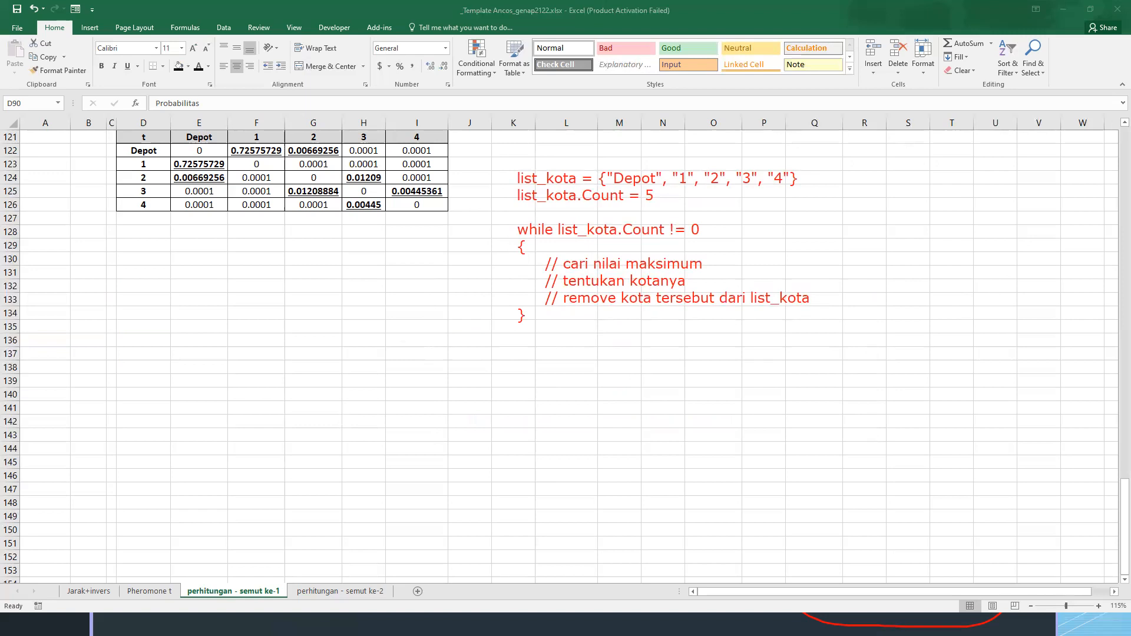
Compare the pseudocode with the first ant's blocks, from the starting city 1 calculation to the blacked-out cities in the city 3 table
{"action": "scroll", "coordinate": [395, 293], "scroll_direction": "up", "scroll_amount": 2}
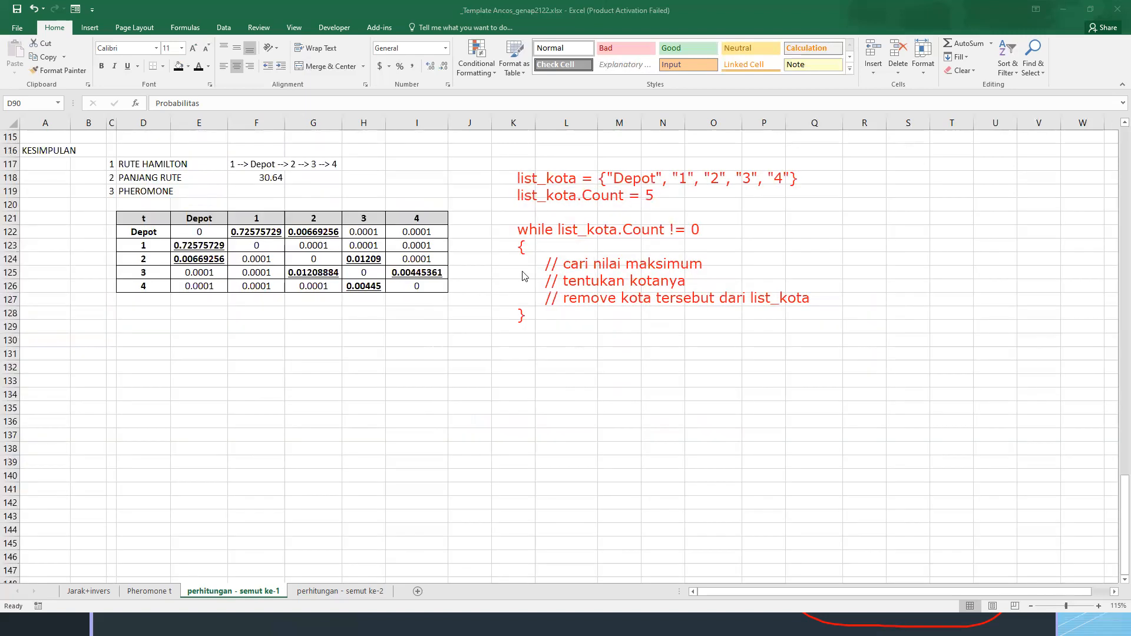
{"action": "scroll", "coordinate": [271, 292], "scroll_direction": "up", "scroll_amount": 13}
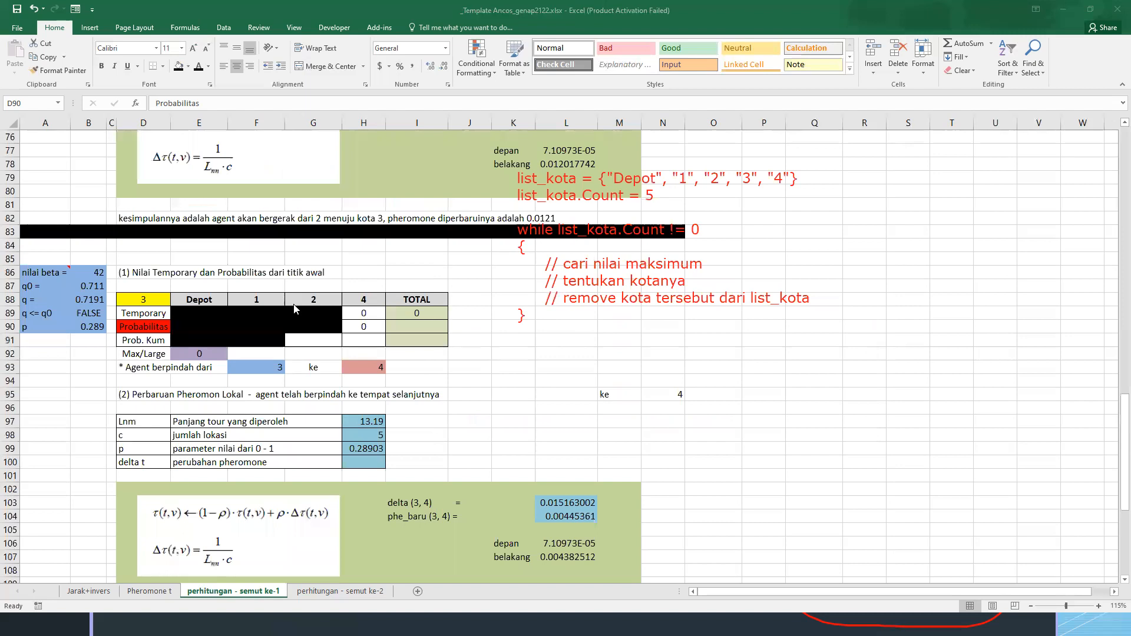
{"action": "scroll", "coordinate": [295, 308], "scroll_direction": "up", "scroll_amount": 20}
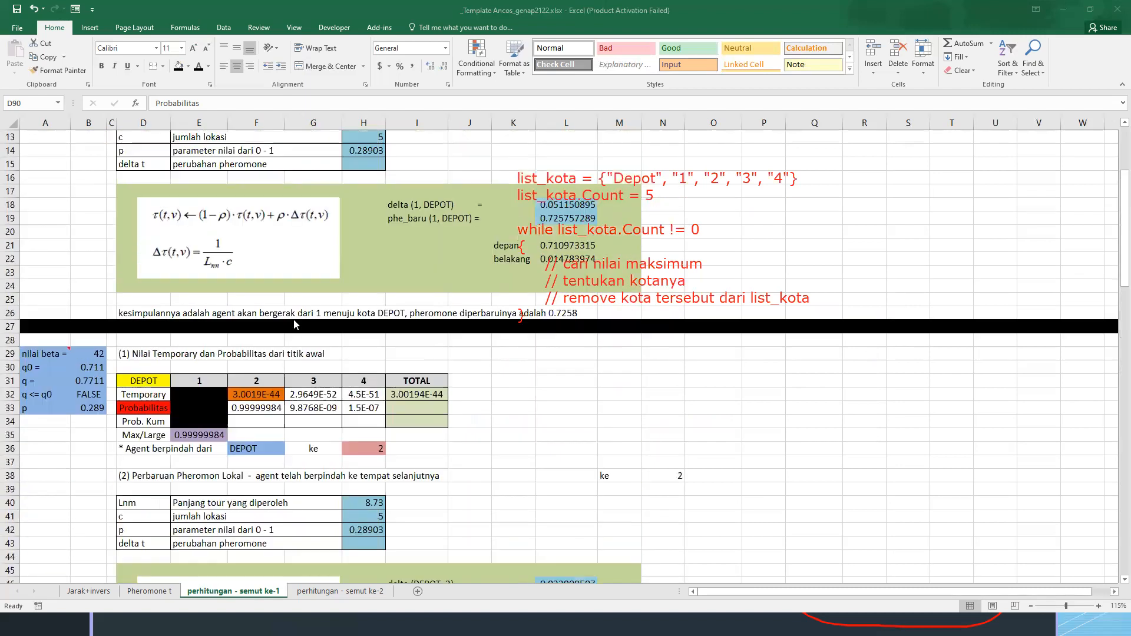
{"action": "scroll", "coordinate": [296, 325], "scroll_direction": "up", "scroll_amount": 4}
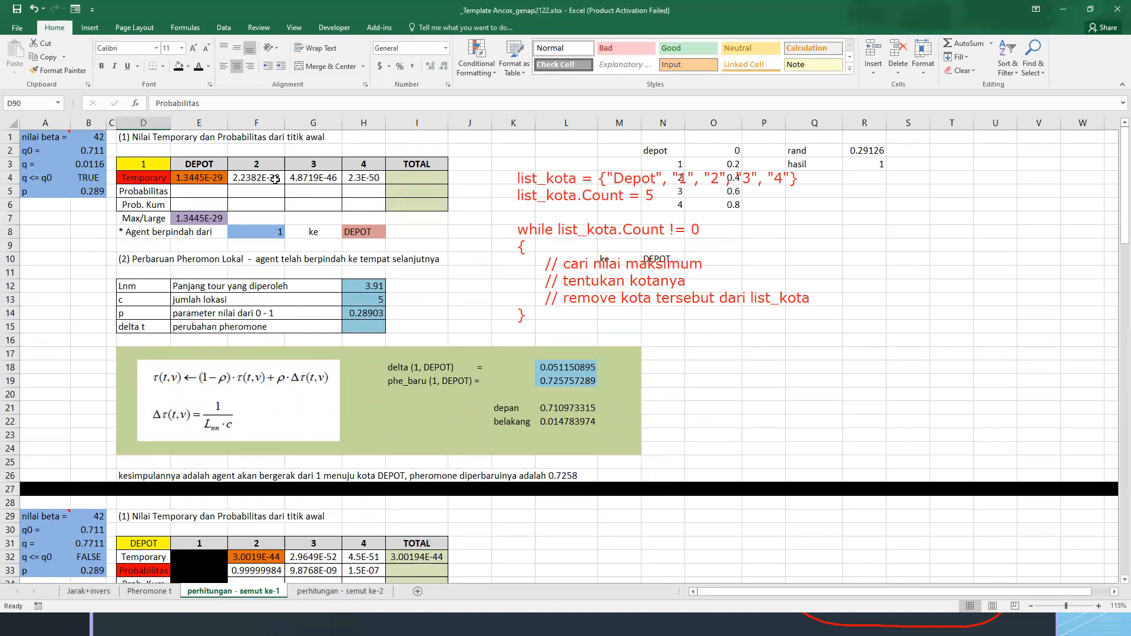
{"action": "left_click", "coordinate": [124, 134]}
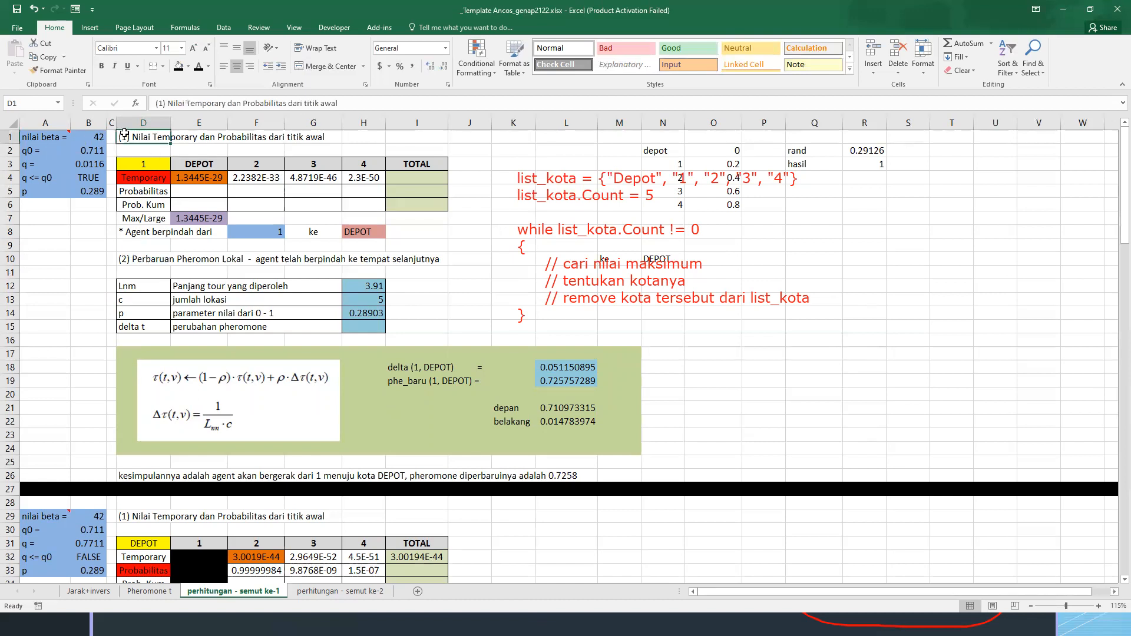
{"action": "left_click_drag", "start_coordinate": [125, 133], "coordinate": [639, 461]}
{"action": "left_click", "coordinate": [195, 181]}
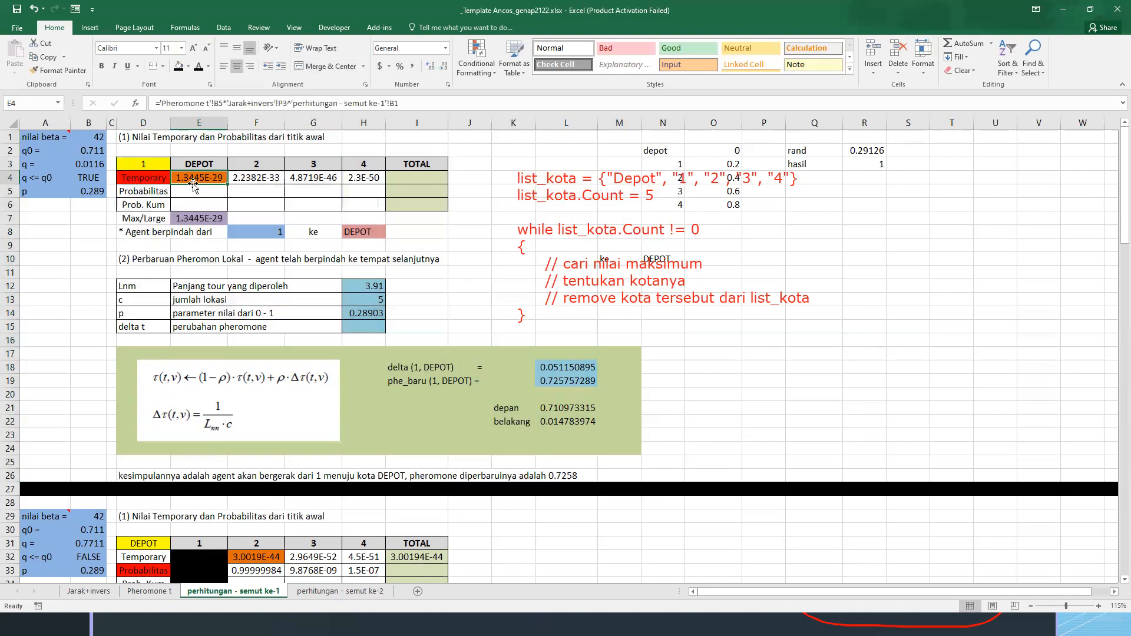
{"action": "scroll", "coordinate": [441, 283], "scroll_direction": "down", "scroll_amount": 6}
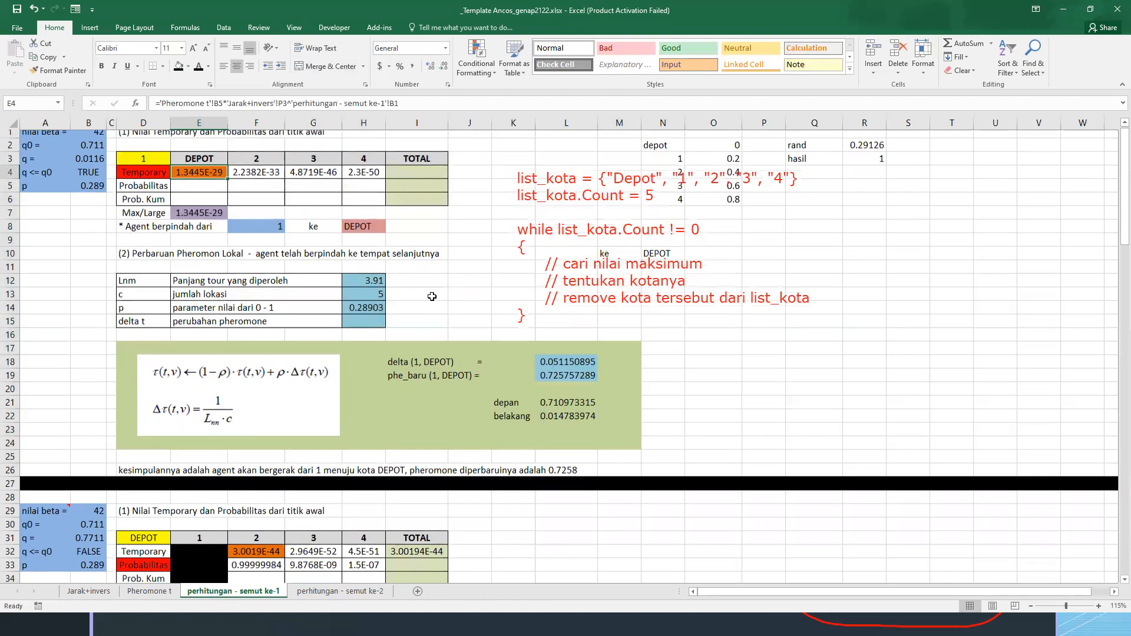
{"action": "scroll", "coordinate": [428, 292], "scroll_direction": "down", "scroll_amount": 20}
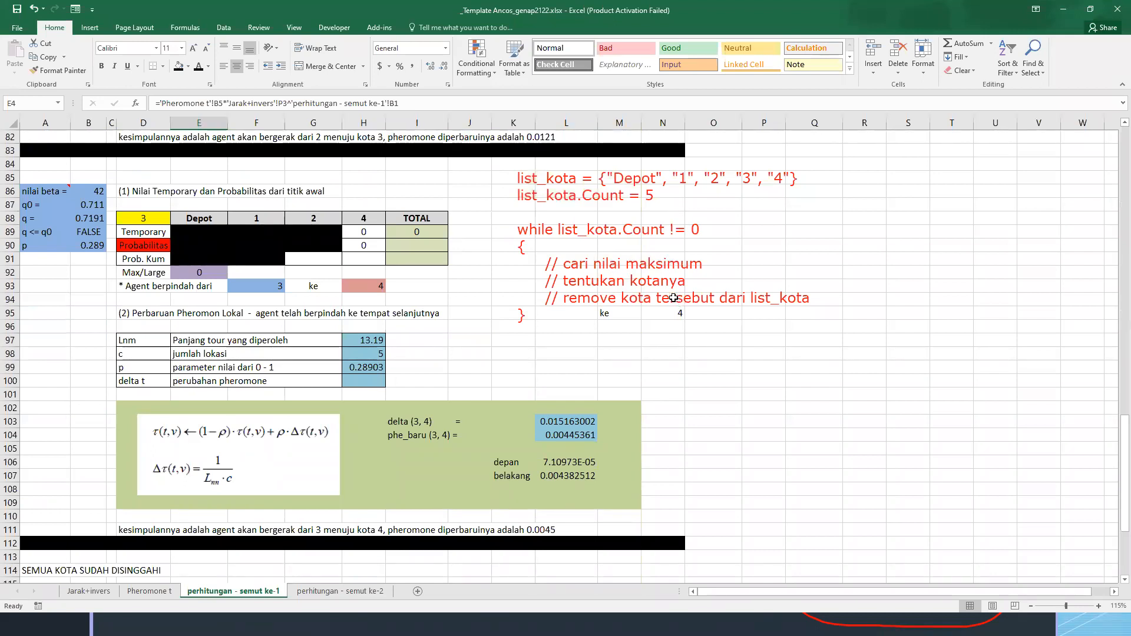
{"action": "left_click_drag", "start_coordinate": [183, 233], "coordinate": [318, 245]}
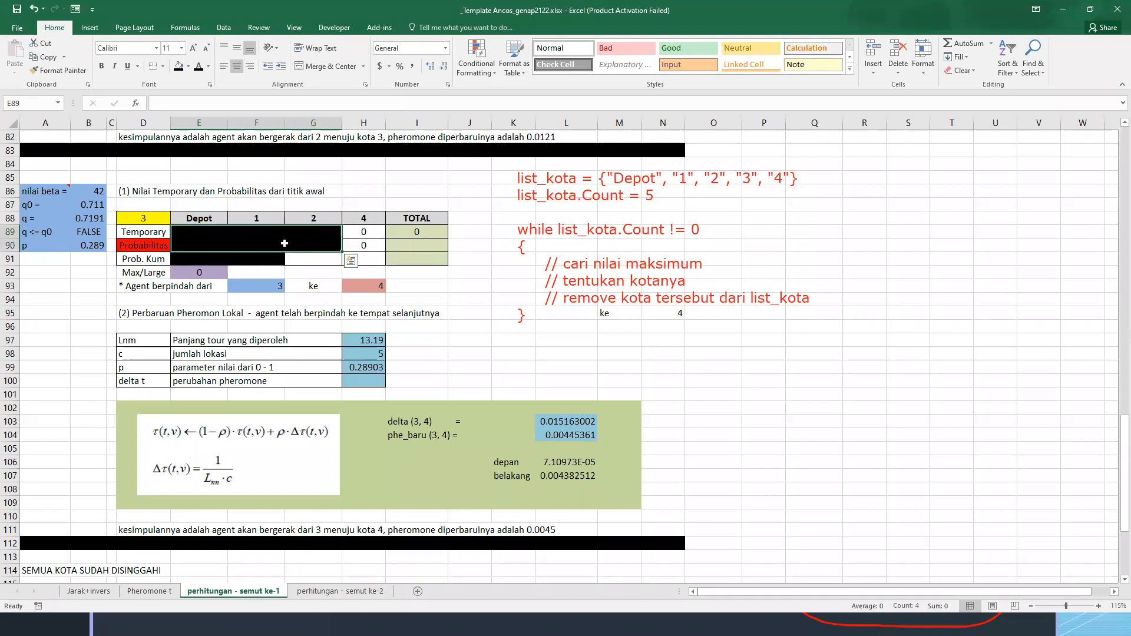
Examine the candidate cities in the headers of the city 1 table and the visited city 1 in the DEPOT table
{"action": "scroll", "coordinate": [283, 248], "scroll_direction": "up", "scroll_amount": 20}
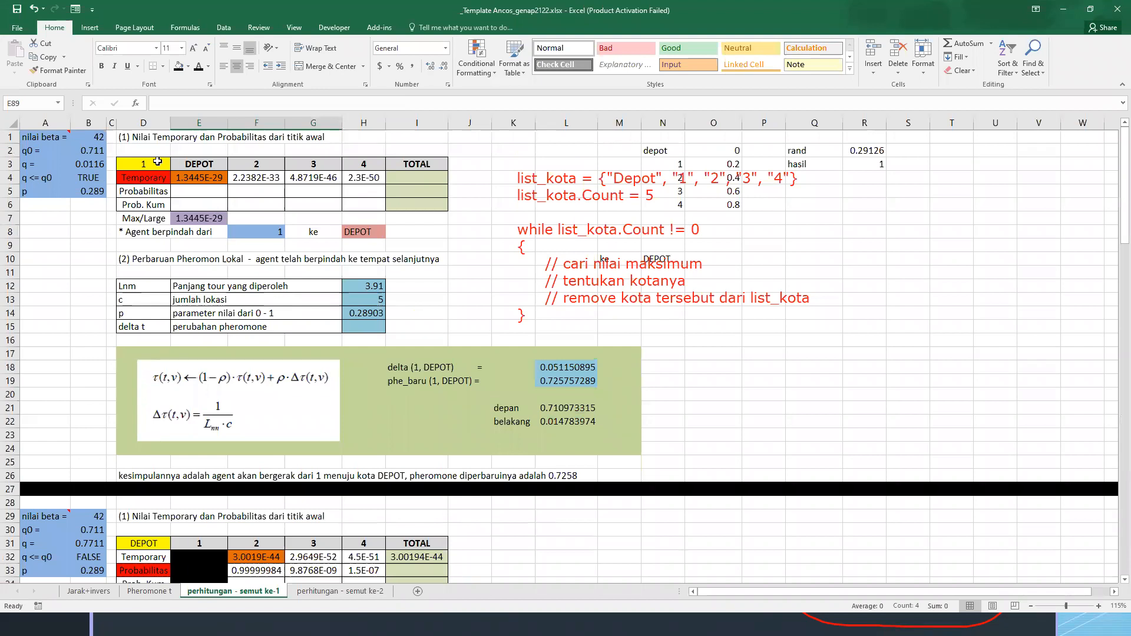
{"action": "left_click_drag", "start_coordinate": [191, 165], "coordinate": [364, 167]}
{"action": "scroll", "coordinate": [207, 413], "scroll_direction": "down", "scroll_amount": 3}
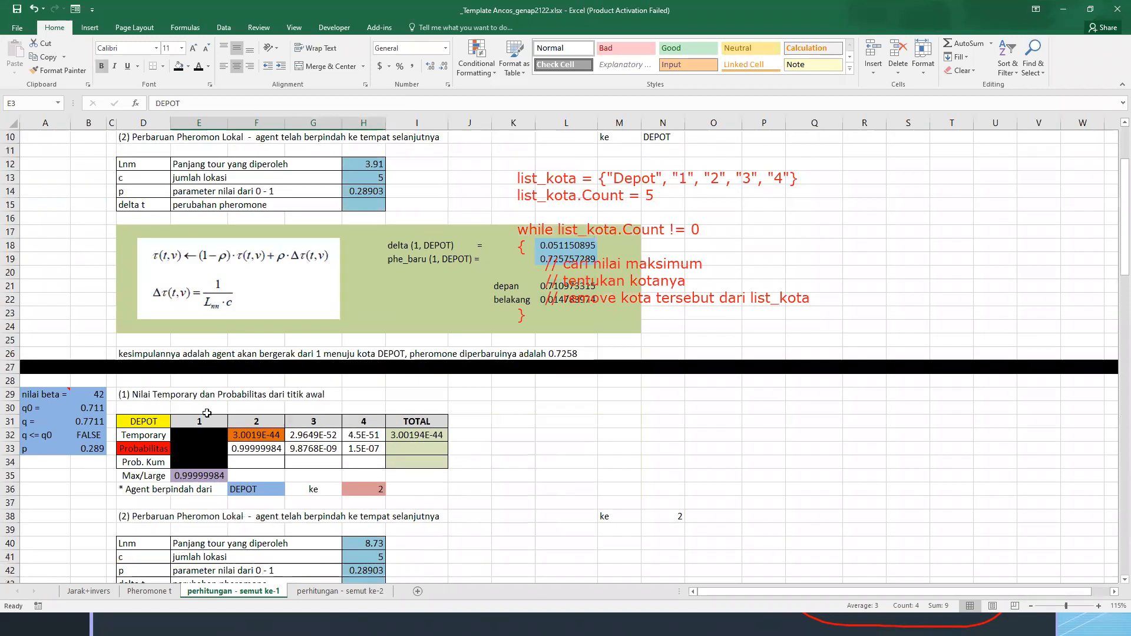
{"action": "left_click", "coordinate": [207, 420]}
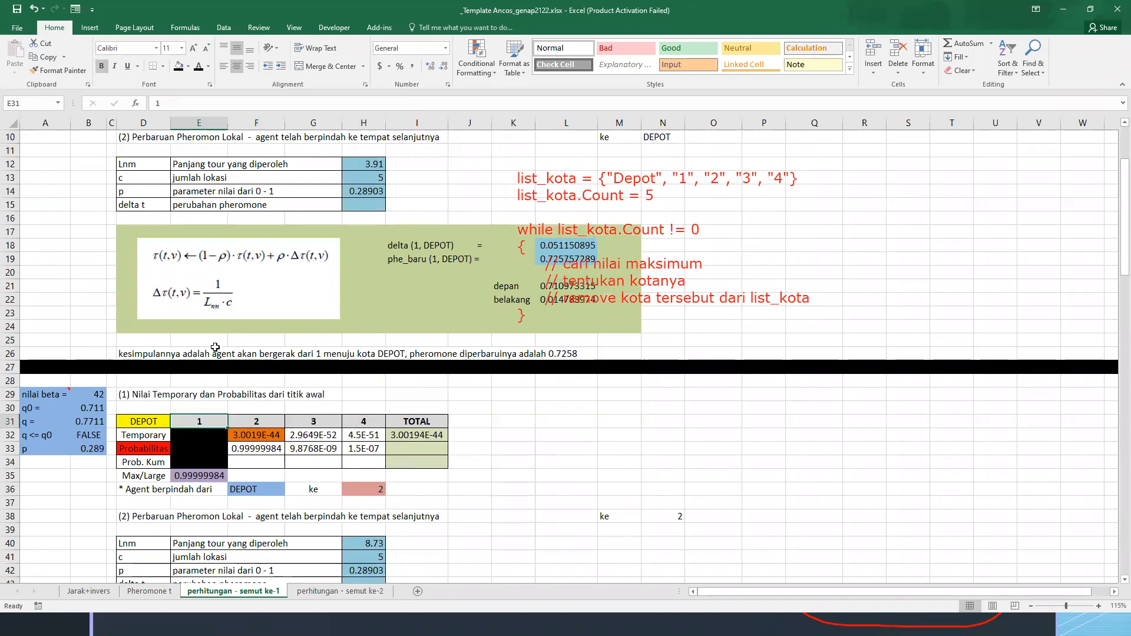
{"action": "scroll", "coordinate": [215, 347], "scroll_direction": "down", "scroll_amount": 1}
{"action": "scroll", "coordinate": [215, 347], "scroll_direction": "up", "scroll_amount": 2}
{"action": "scroll", "coordinate": [215, 347], "scroll_direction": "up", "scroll_amount": 3}
{"action": "scroll", "coordinate": [215, 347], "scroll_direction": "down", "scroll_amount": 3}
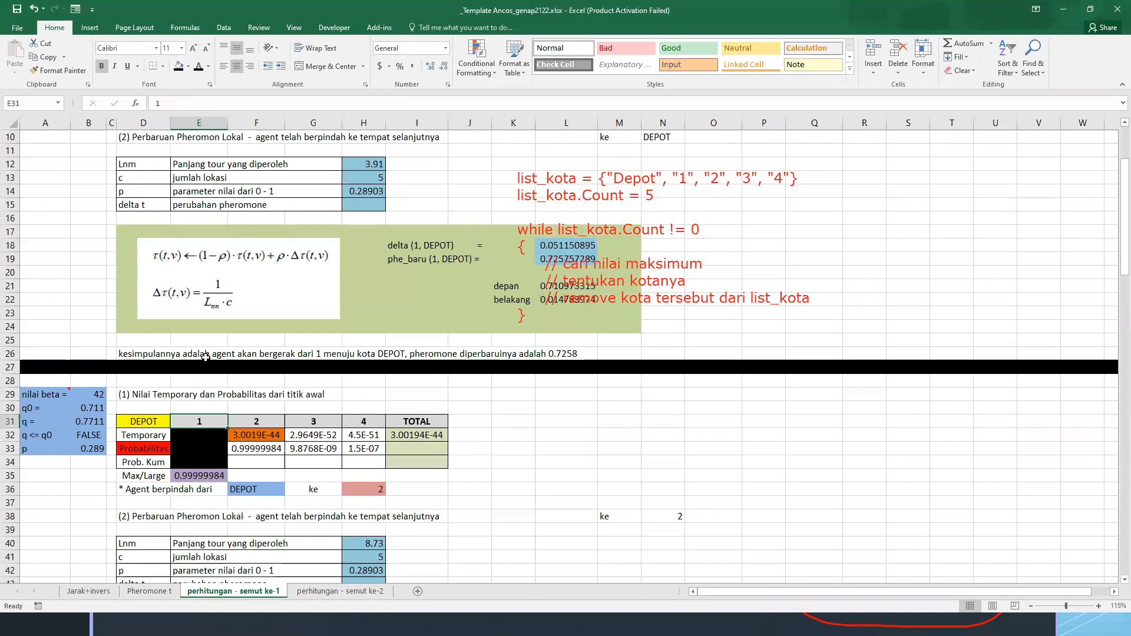
{"action": "left_click", "coordinate": [146, 421]}
{"action": "scroll", "coordinate": [160, 368], "scroll_direction": "down", "scroll_amount": 3}
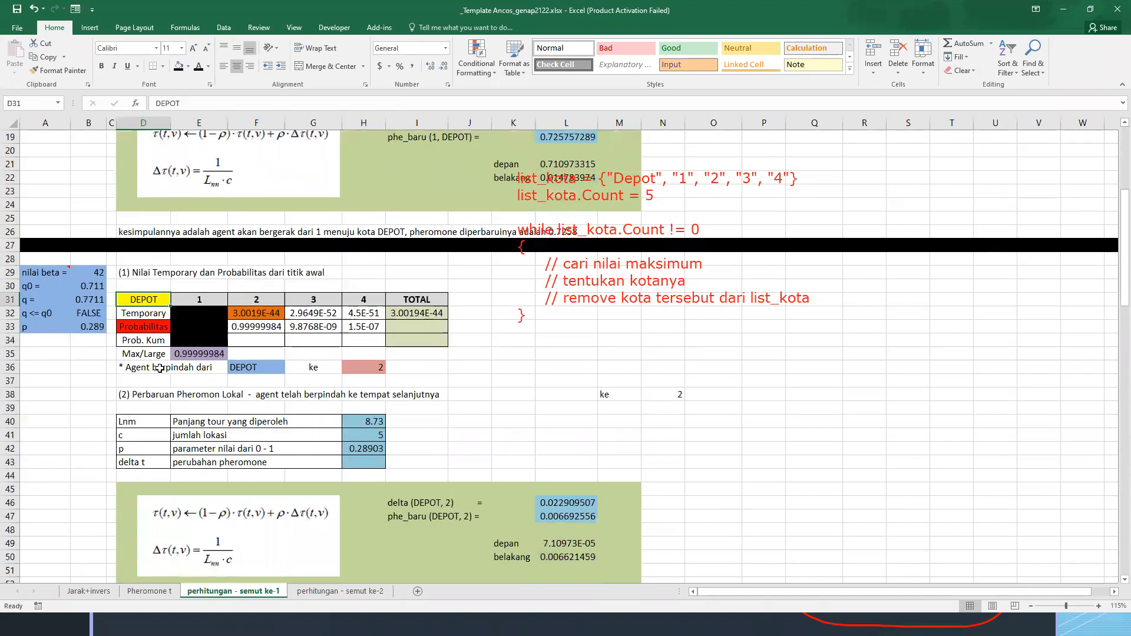
{"action": "scroll", "coordinate": [160, 368], "scroll_direction": "down", "scroll_amount": 3}
{"action": "scroll", "coordinate": [171, 353], "scroll_direction": "up", "scroll_amount": 1}
{"action": "scroll", "coordinate": [200, 327], "scroll_direction": "up", "scroll_amount": 1}
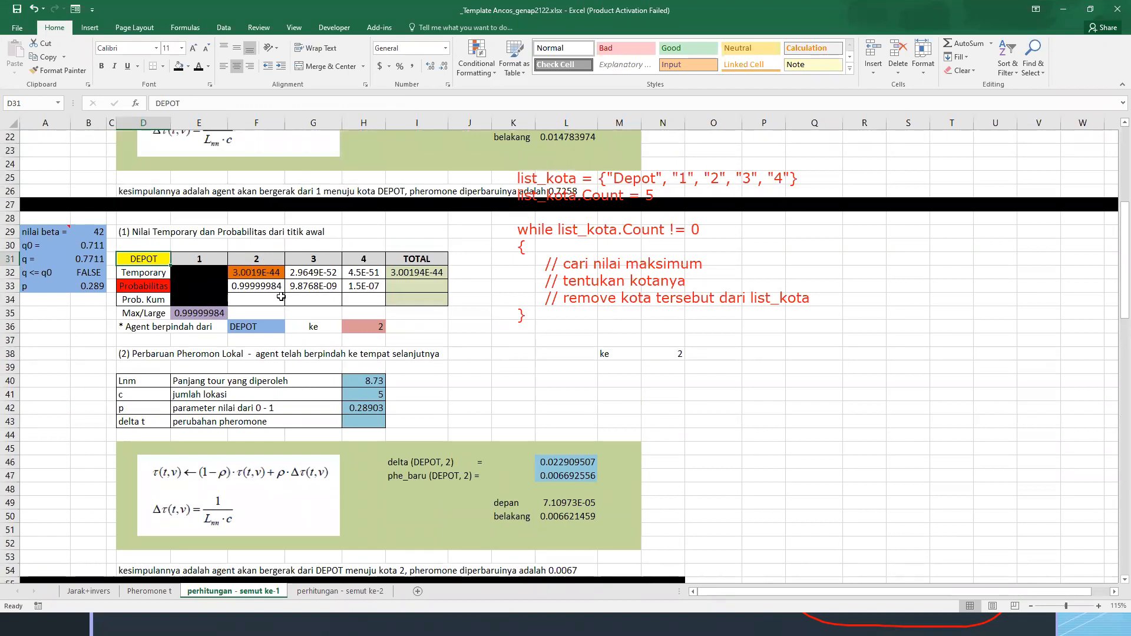
Trace the first ant's route from starting city 1 through DEPOT to city 2, checking the visited and remaining cities in each table
{"action": "scroll", "coordinate": [281, 298], "scroll_direction": "up", "scroll_amount": 7}
{"action": "left_click", "coordinate": [708, 160]}
{"action": "left_click", "coordinate": [668, 162]}
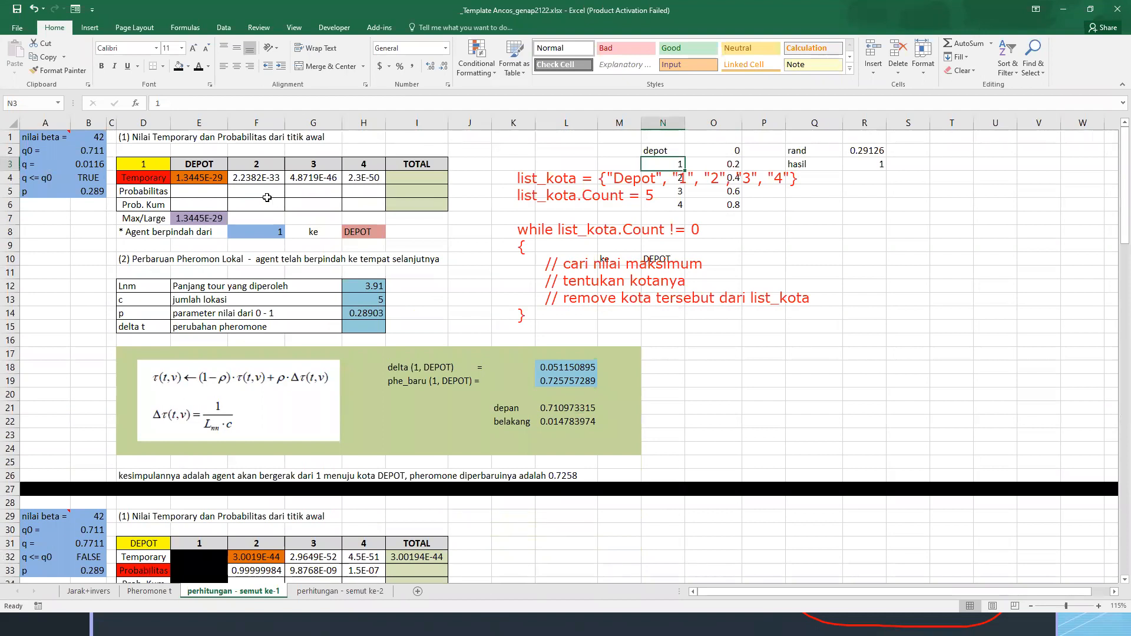
{"action": "left_click", "coordinate": [155, 184]}
{"action": "left_click", "coordinate": [145, 164]}
{"action": "left_click", "coordinate": [199, 165]}
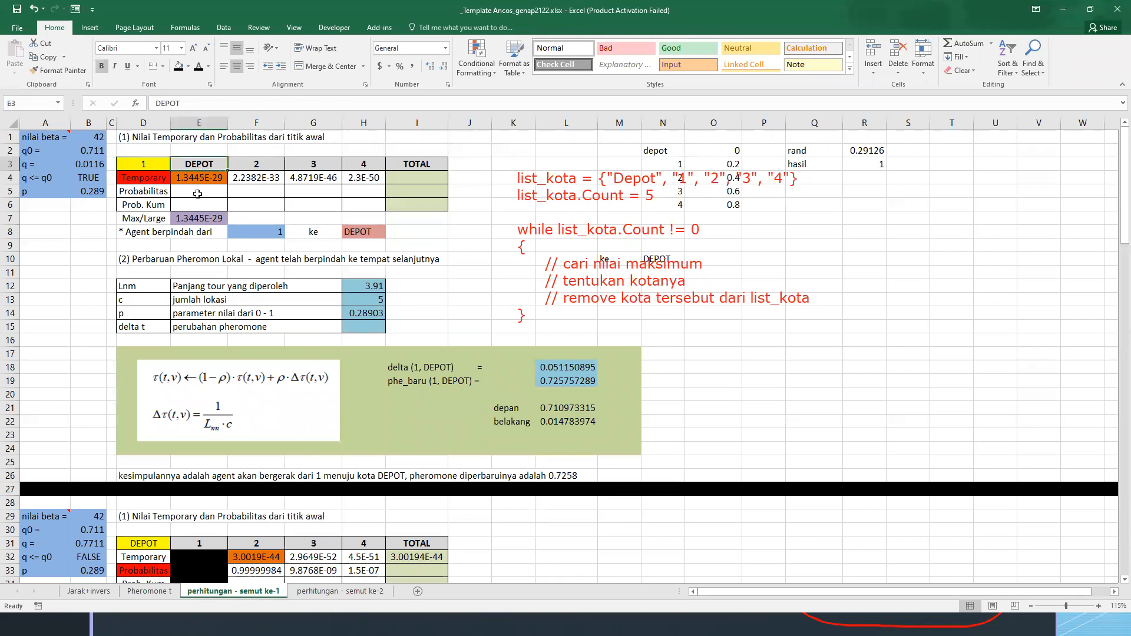
{"action": "scroll", "coordinate": [197, 194], "scroll_direction": "down", "scroll_amount": 6}
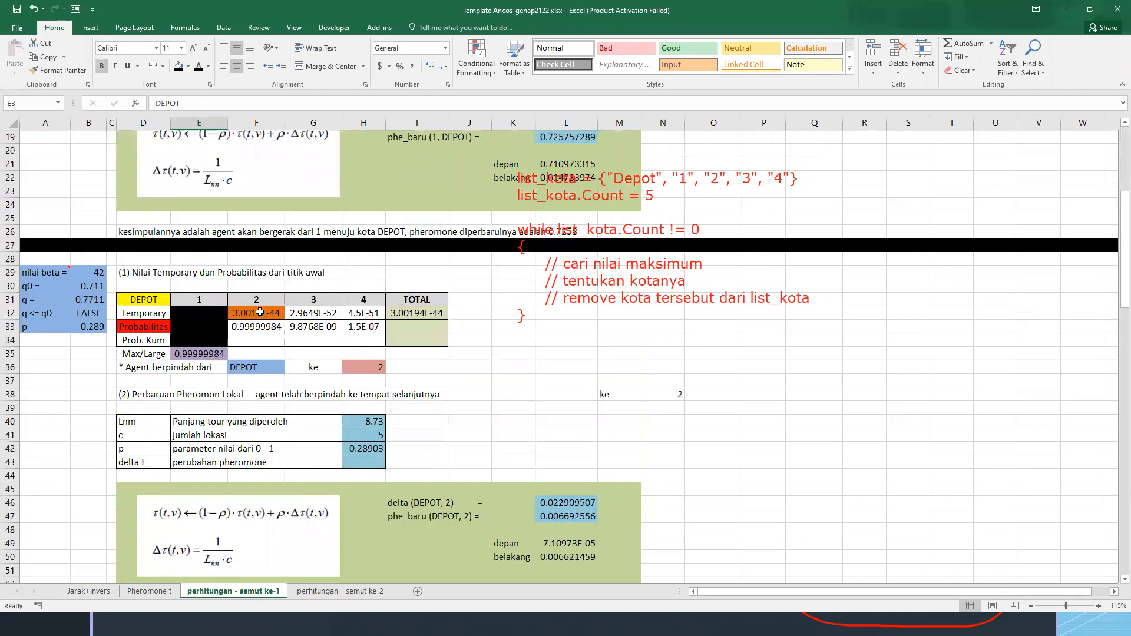
{"action": "left_click", "coordinate": [262, 316]}
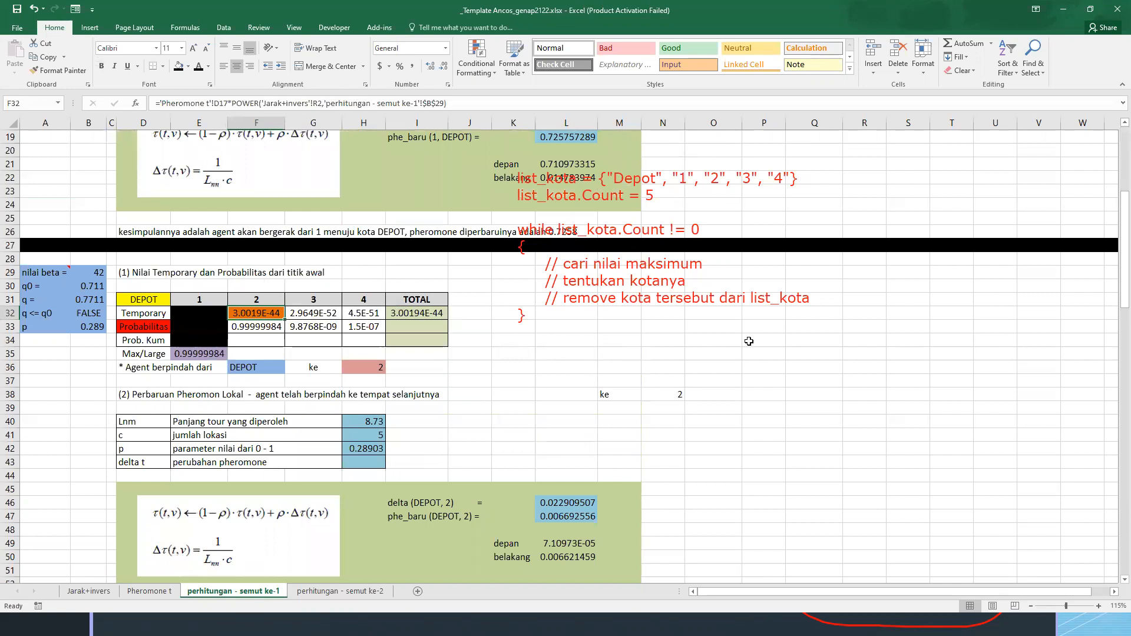
{"action": "scroll", "coordinate": [383, 393], "scroll_direction": "down", "scroll_amount": 3}
{"action": "left_click_drag", "start_coordinate": [316, 408], "coordinate": [370, 406]}
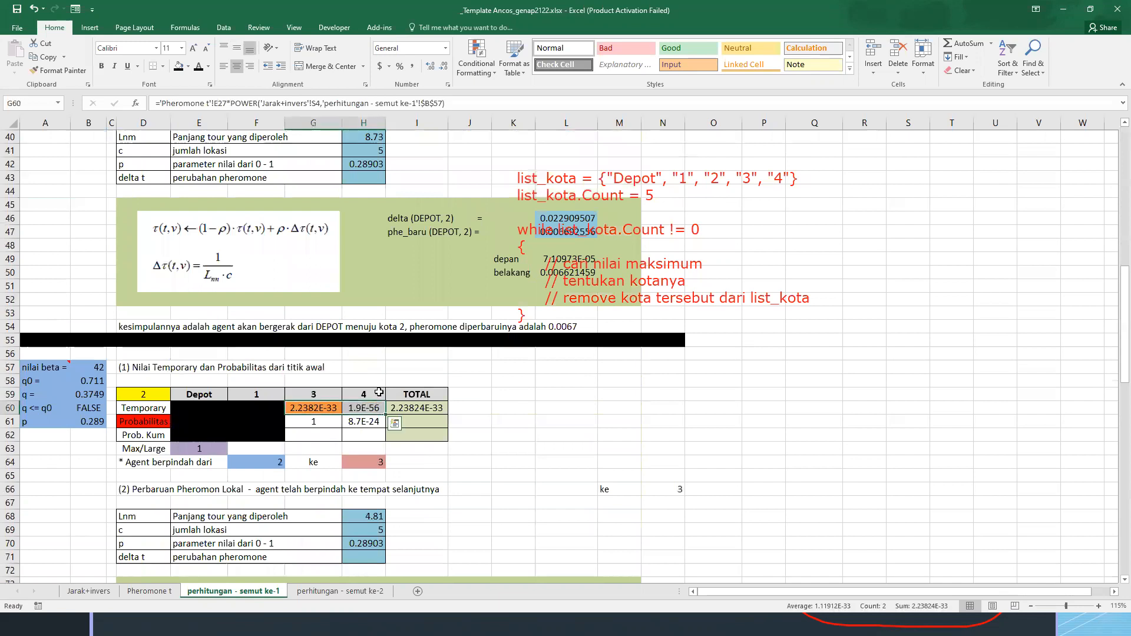
{"action": "left_click_drag", "start_coordinate": [141, 394], "coordinate": [251, 394]}
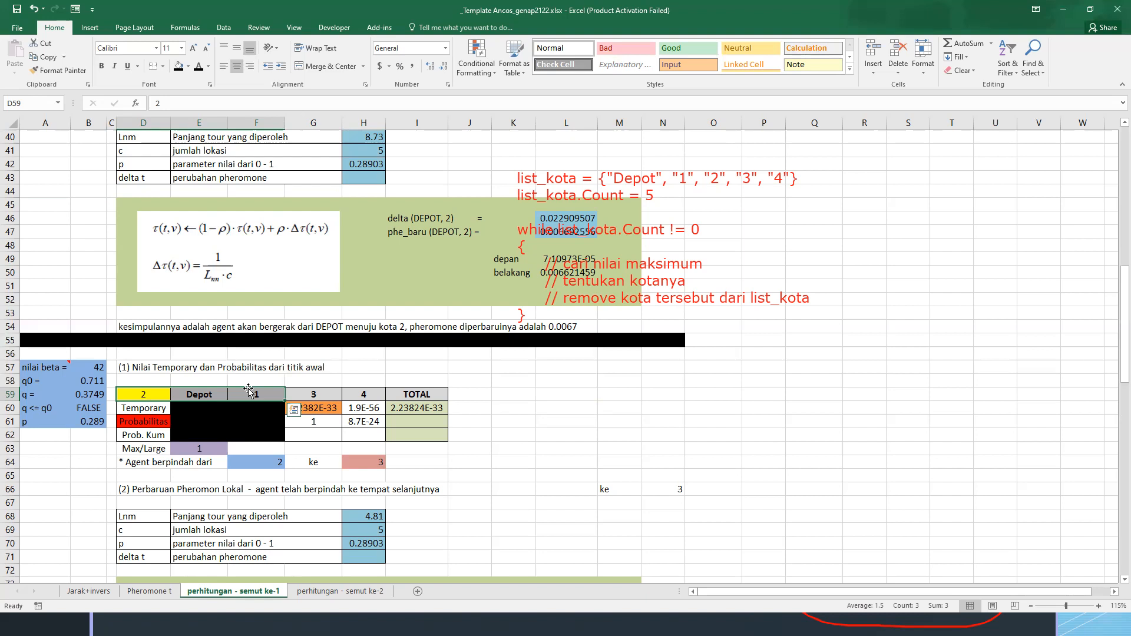
Examine the list_kota pseudocode beside the first ant's conclusion, focusing on the while list_kota.Count != 0 condition
{"action": "scroll", "coordinate": [587, 352], "scroll_direction": "down", "scroll_amount": 12}
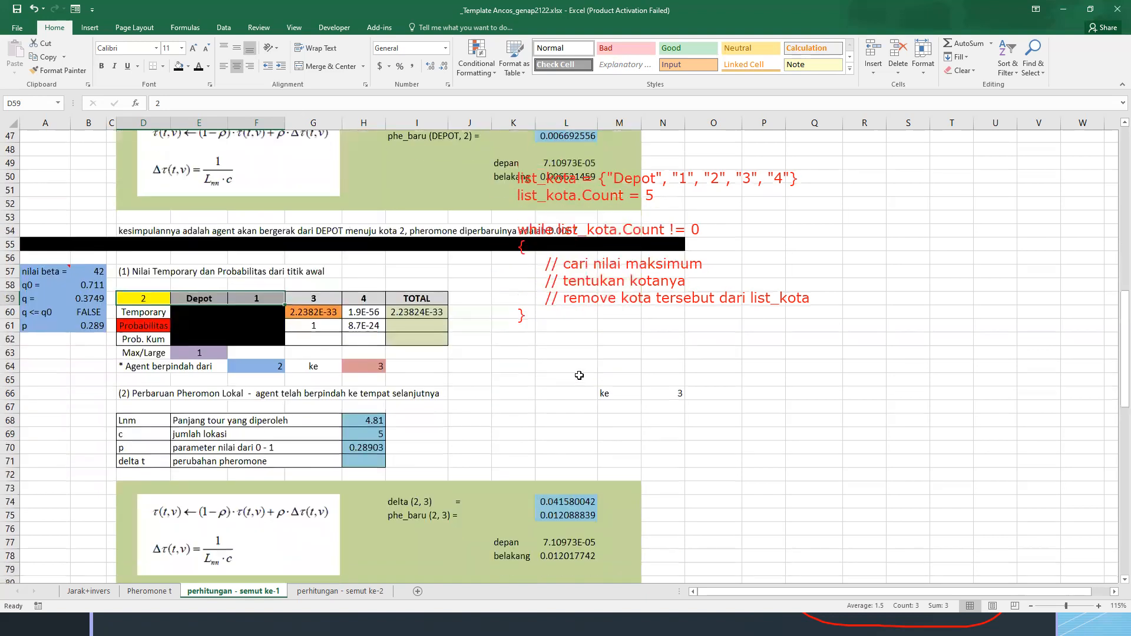
{"action": "scroll", "coordinate": [587, 352], "scroll_direction": "down", "scroll_amount": 12}
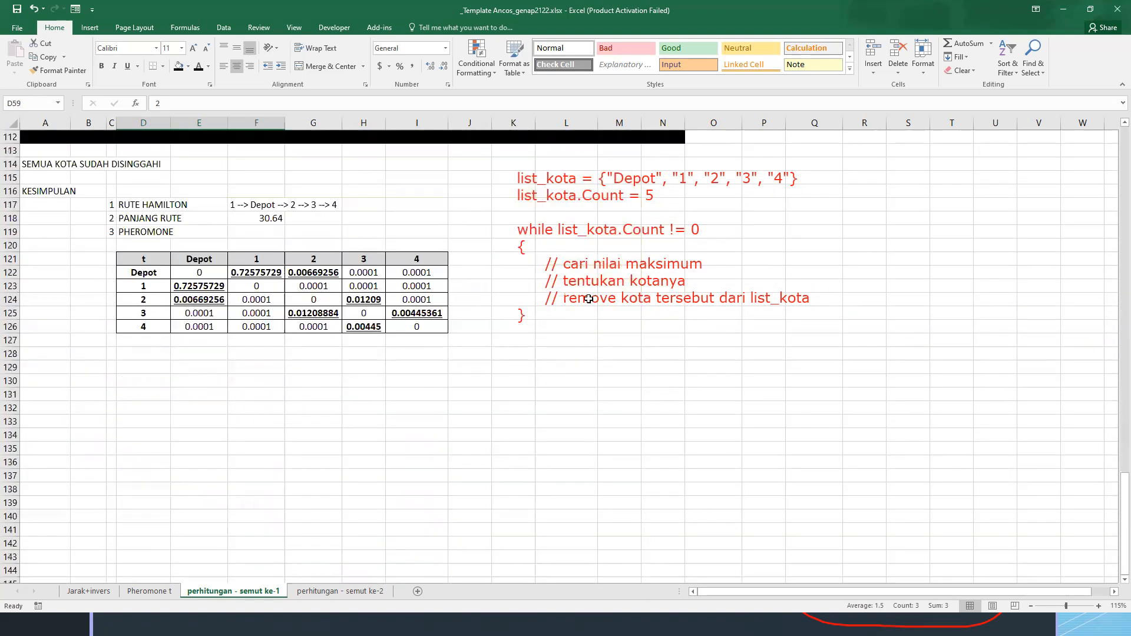
{"action": "left_click_drag", "start_coordinate": [498, 172], "coordinate": [805, 330]}
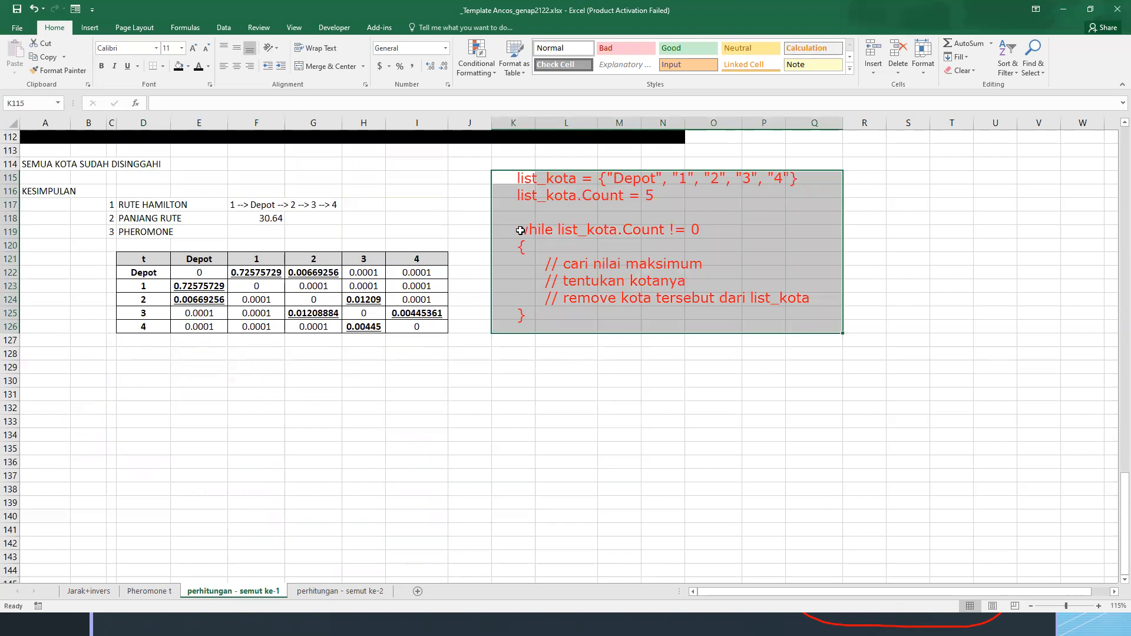
{"action": "left_click", "coordinate": [648, 192]}
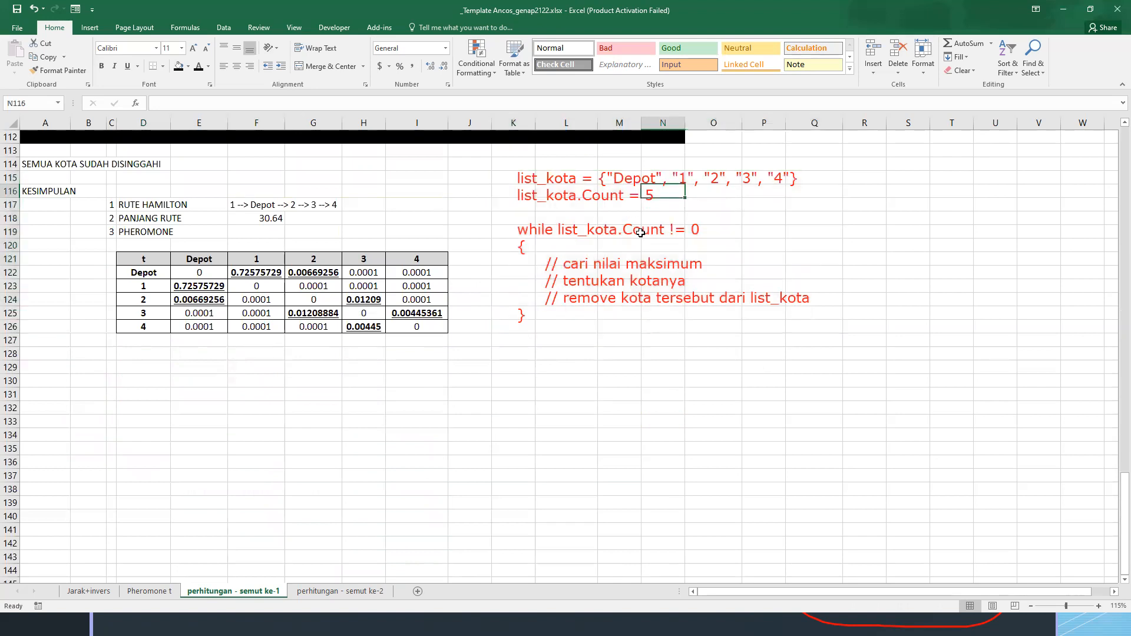
{"action": "left_click", "coordinate": [639, 233]}
{"action": "left_click_drag", "start_coordinate": [526, 231], "coordinate": [653, 234]}
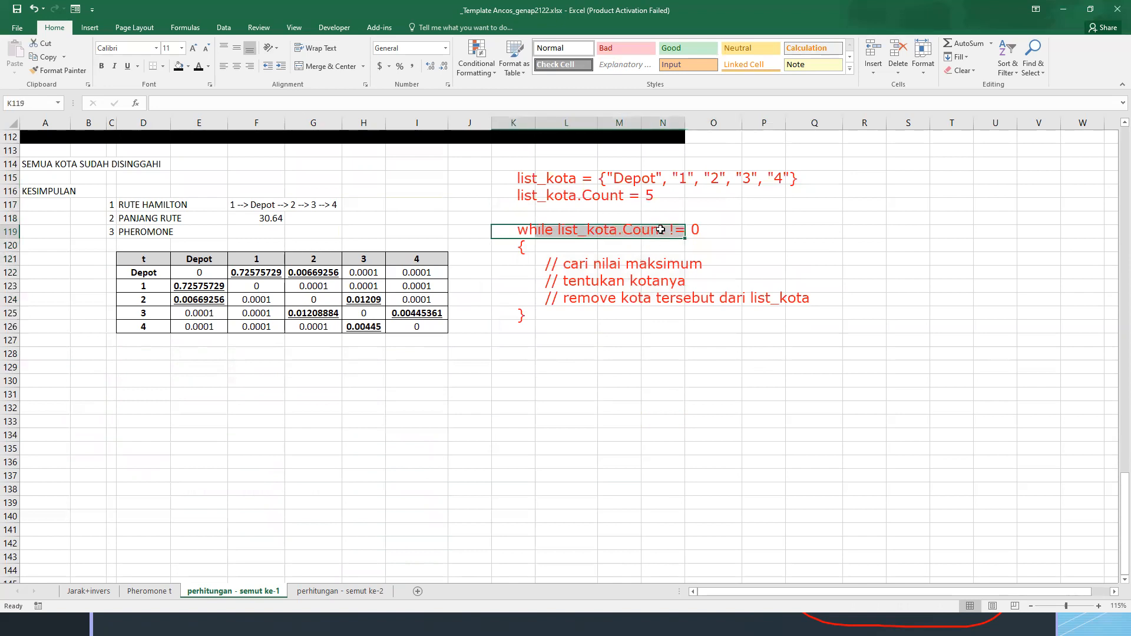
{"action": "left_click", "coordinate": [664, 230]}
{"action": "double_click", "coordinate": [651, 234]}
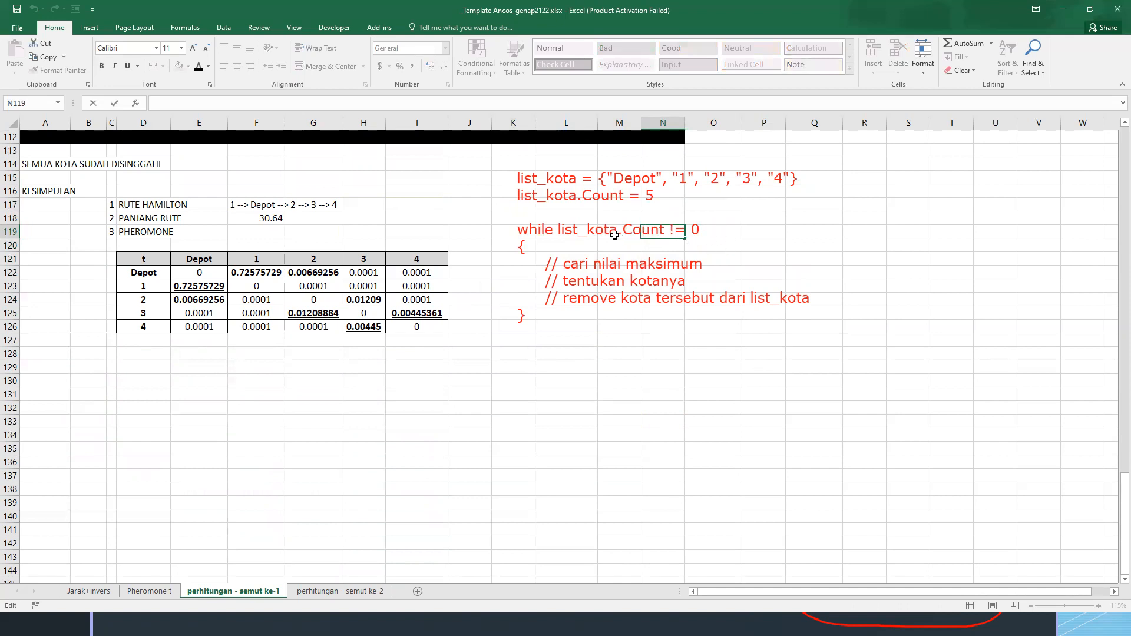
{"action": "left_click_drag", "start_coordinate": [530, 232], "coordinate": [682, 234]}
Examine the pseudocode's city-removal line, the space after its loop, and the first ant's Hamilton route and route length rows
{"action": "left_click_drag", "start_coordinate": [563, 301], "coordinate": [802, 298]}
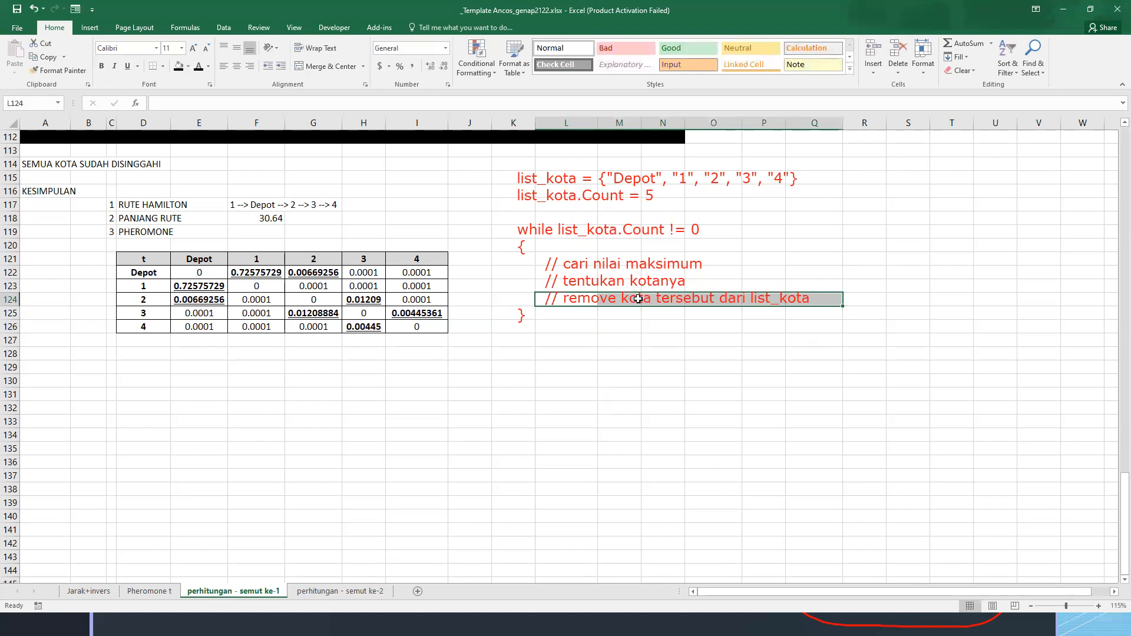
{"action": "left_click", "coordinate": [568, 313]}
{"action": "left_click_drag", "start_coordinate": [522, 344], "coordinate": [519, 354]}
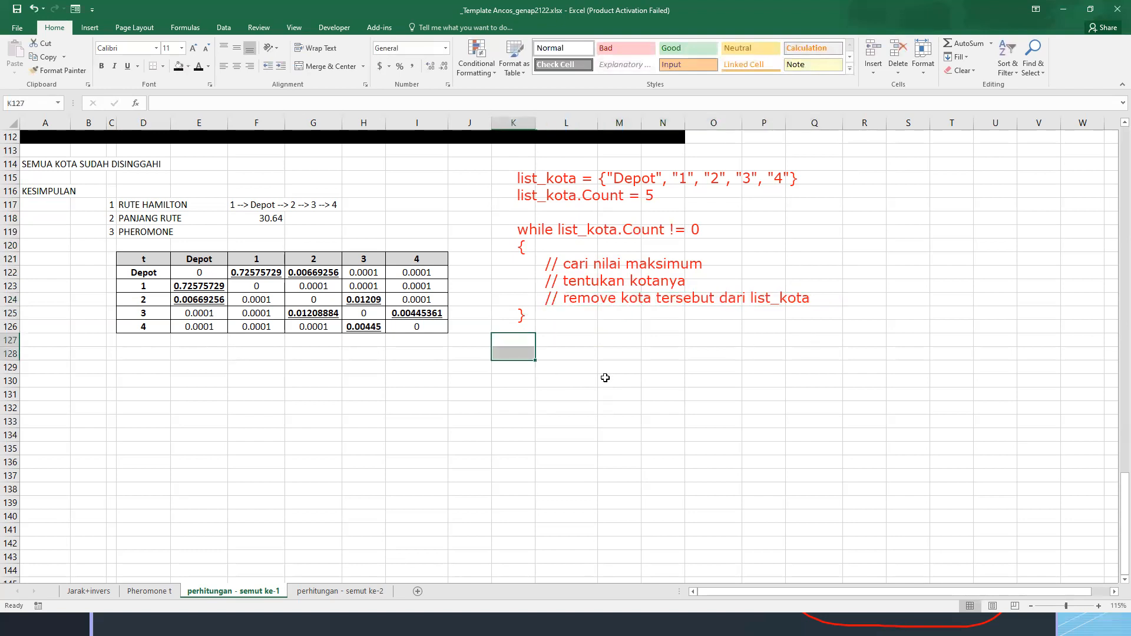
{"action": "left_click", "coordinate": [512, 341]}
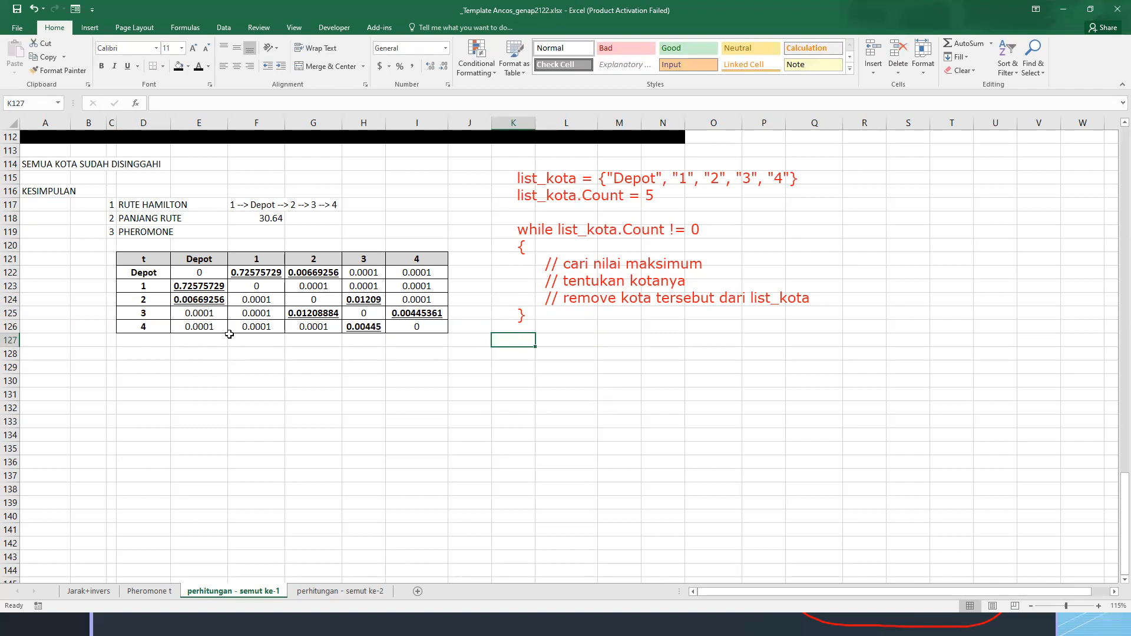
{"action": "scroll", "coordinate": [219, 260], "scroll_direction": "up", "scroll_amount": 1}
{"action": "left_click_drag", "start_coordinate": [129, 245], "coordinate": [286, 256]}
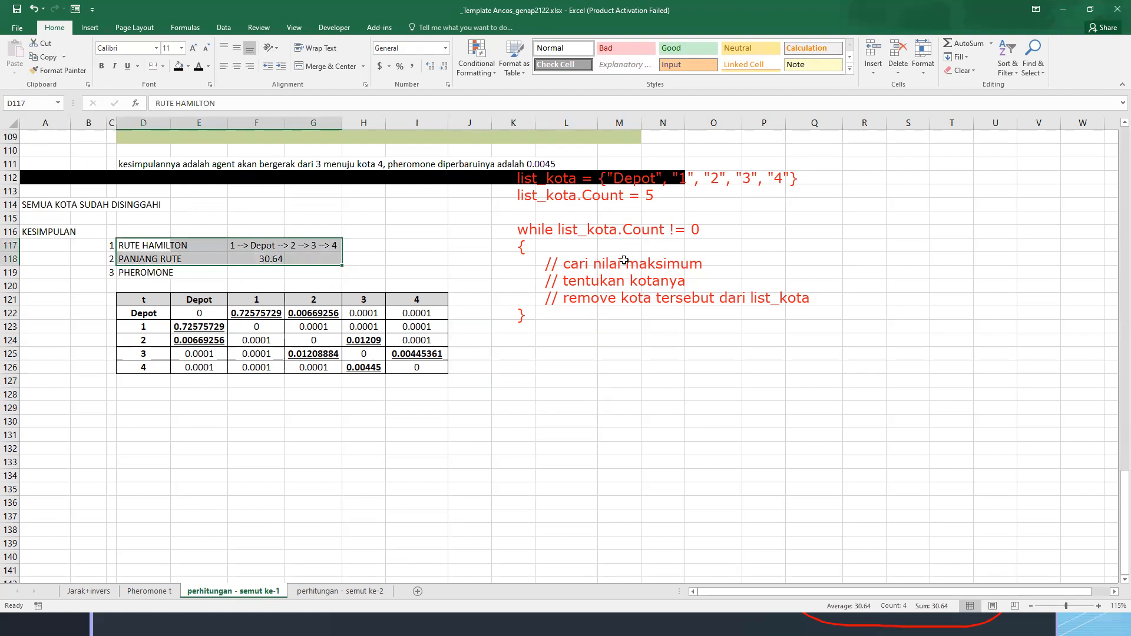
Add the text annotation "list<float> jarak" directly above the list_kota declaration
{"action": "key", "text": "alt+Tab"}
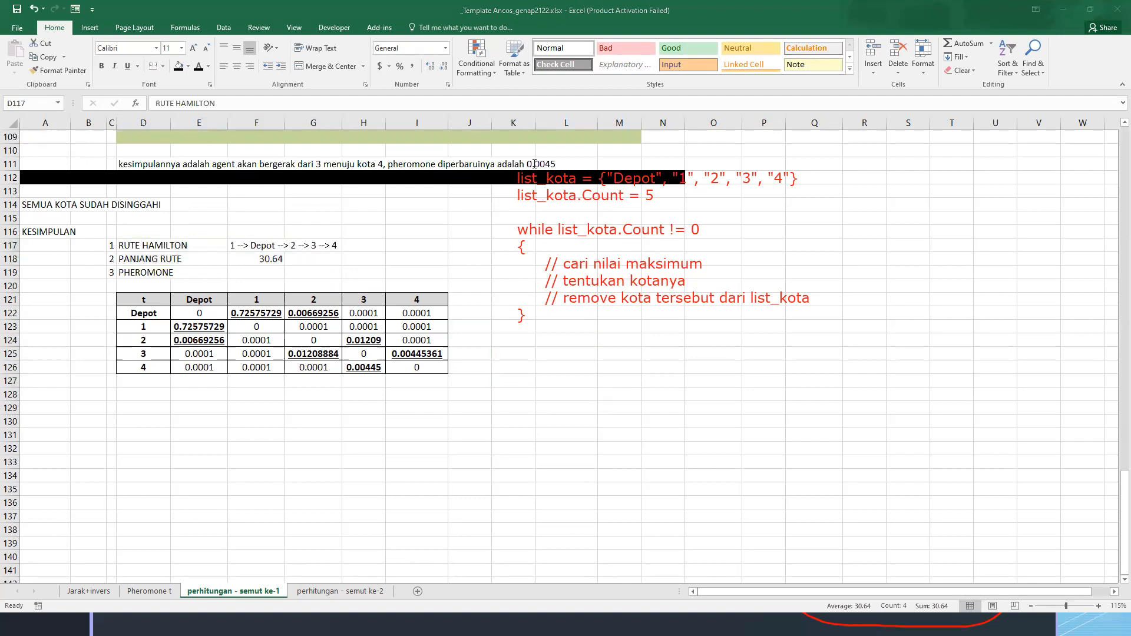
{"action": "left_click", "coordinate": [518, 348]}
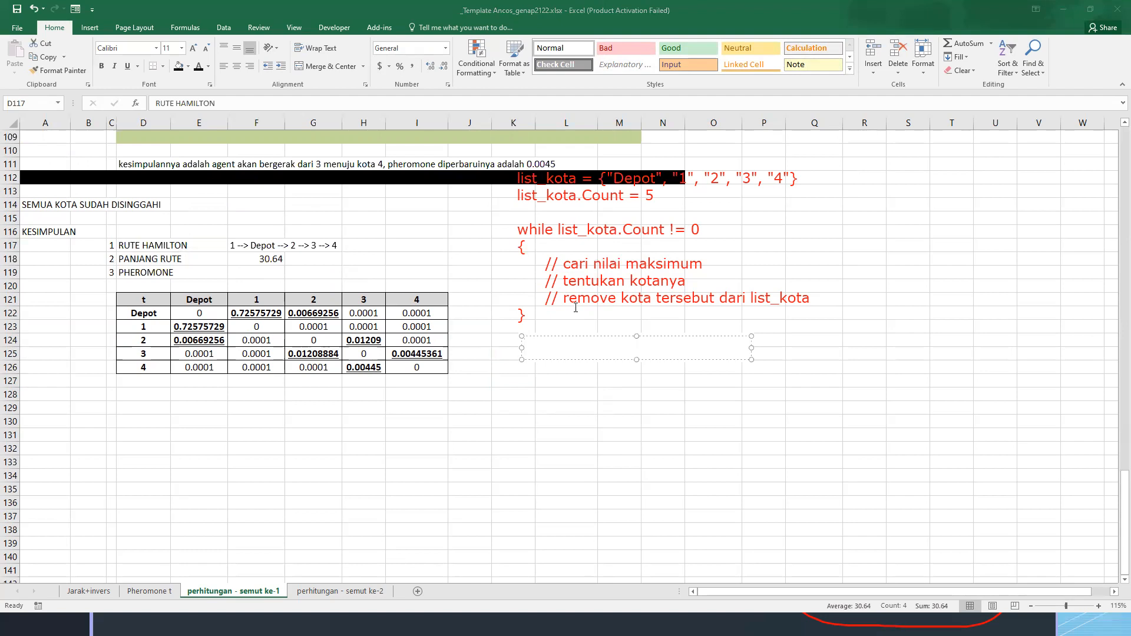
{"action": "left_click", "coordinate": [516, 155]}
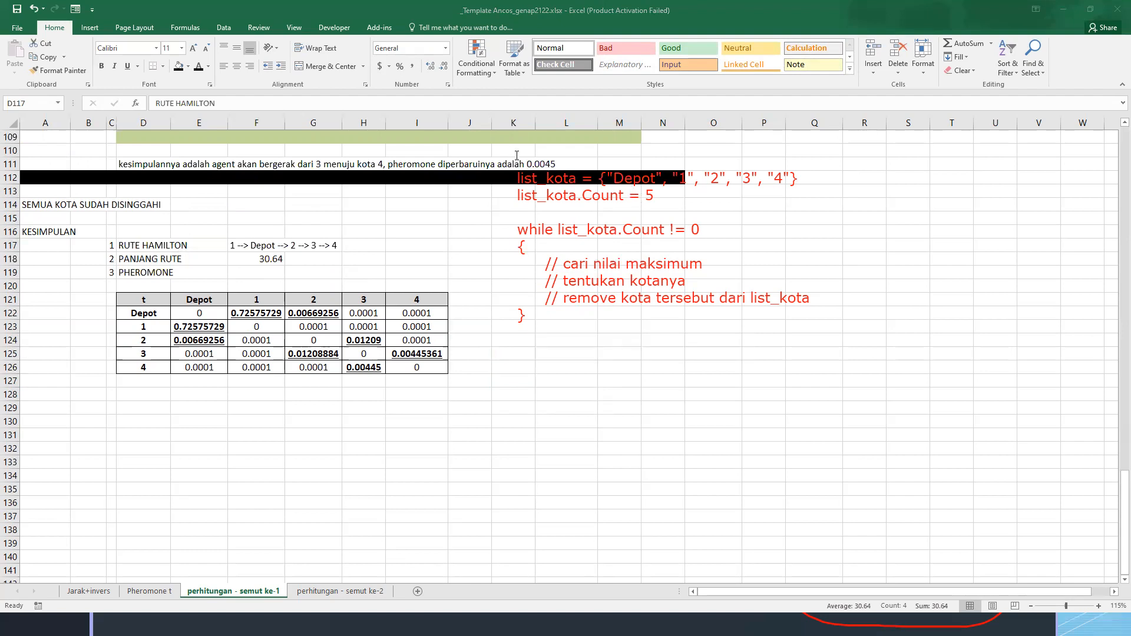
{"action": "left_click", "coordinate": [516, 153]}
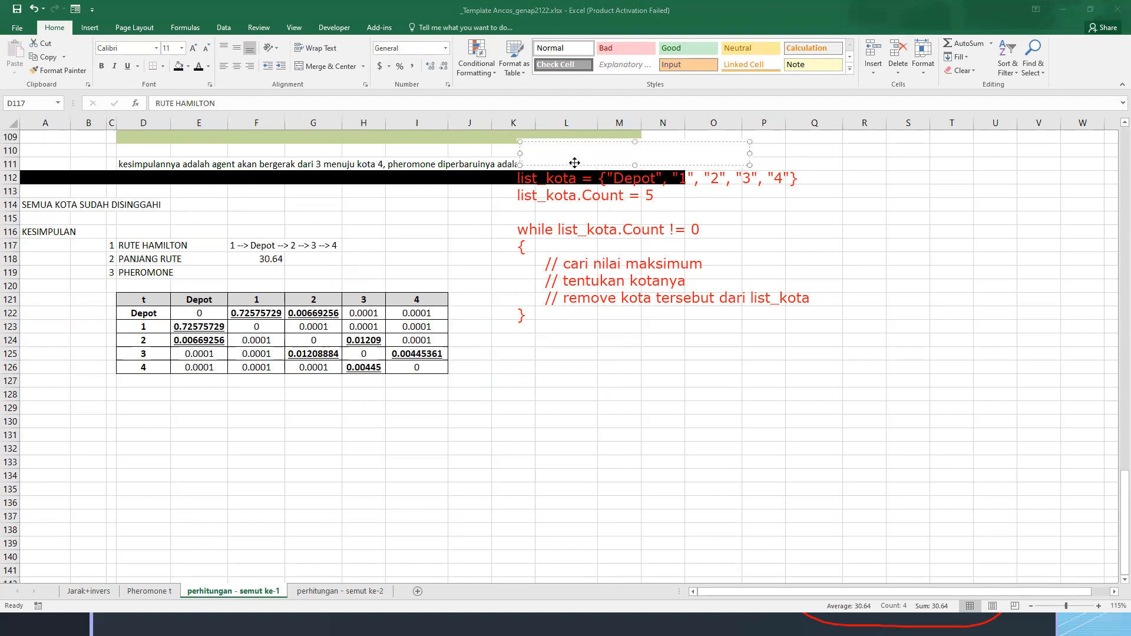
{"action": "type", "text": "jarak"}
{"action": "type", "text": "list<"}
{"action": "type", "text": "float>"}
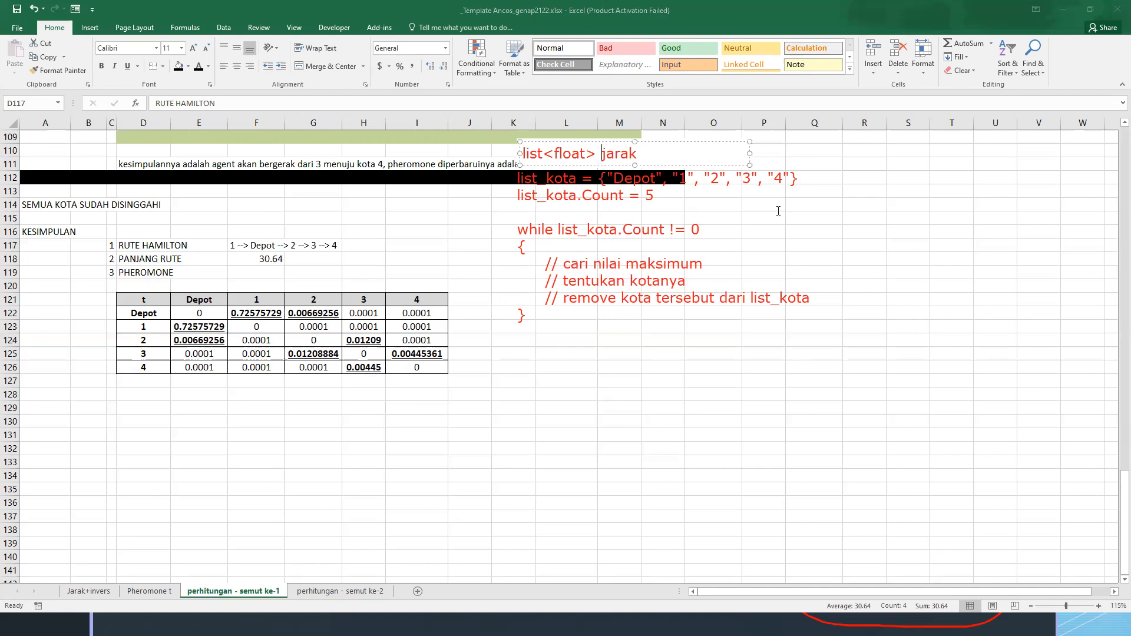
{"action": "key", "text": "Escape"}
{"action": "key", "text": "Escape"}
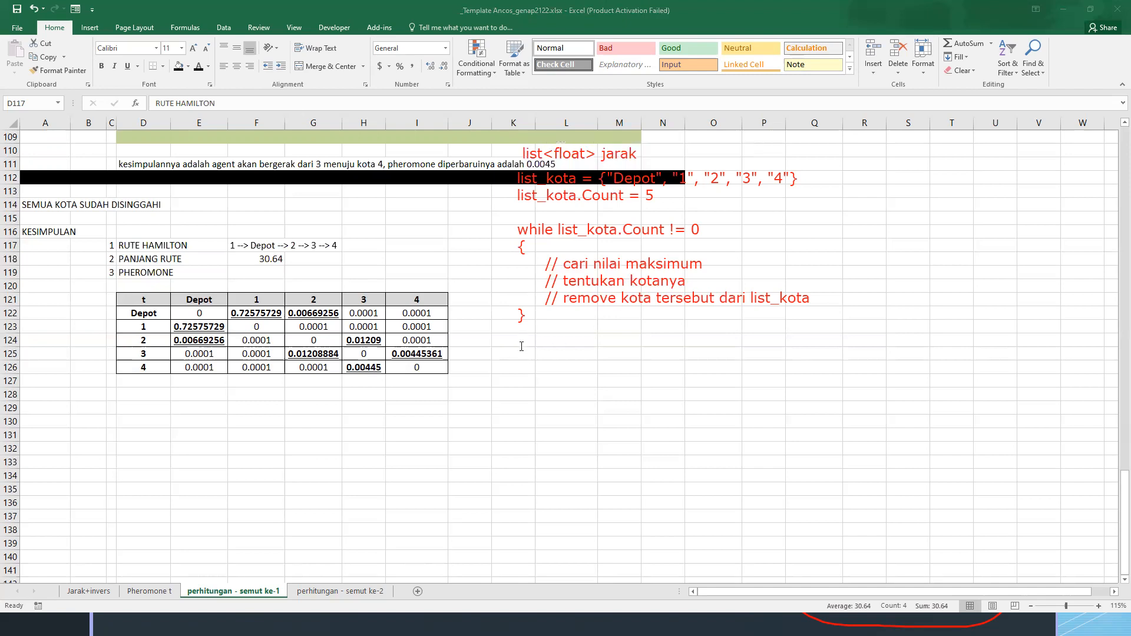
Add the text annotation "jarak.add(....)" below the closing brace of the while loop
{"action": "left_click", "coordinate": [522, 346]}
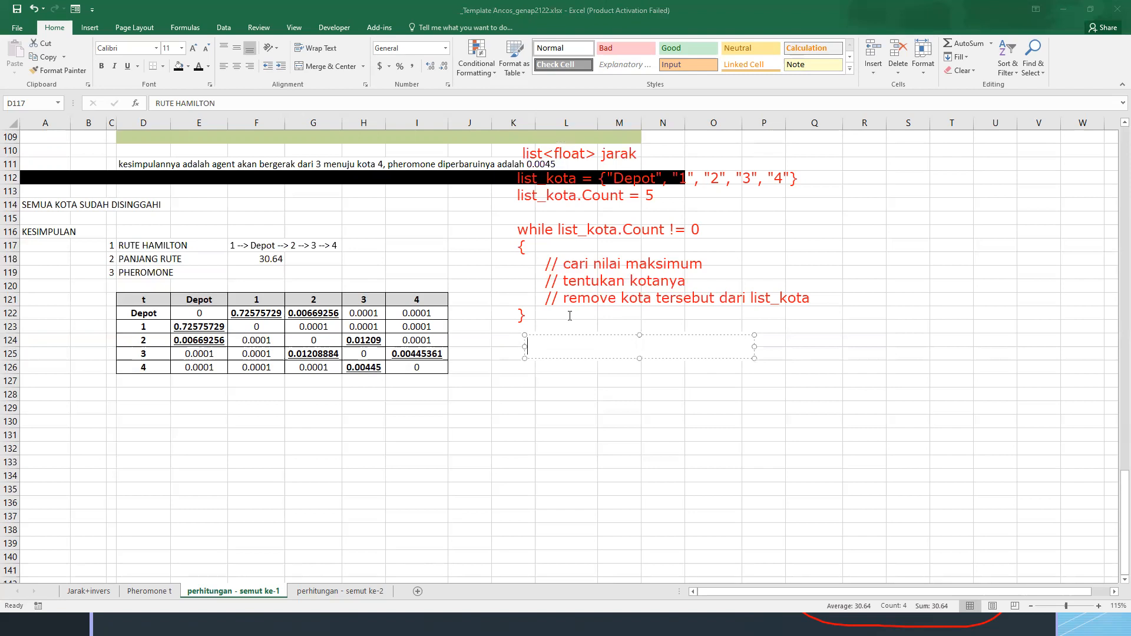
{"action": "type", "text": "jarak.add(....)"}
{"action": "key", "text": "Escape"}
{"action": "key", "text": "Escape"}
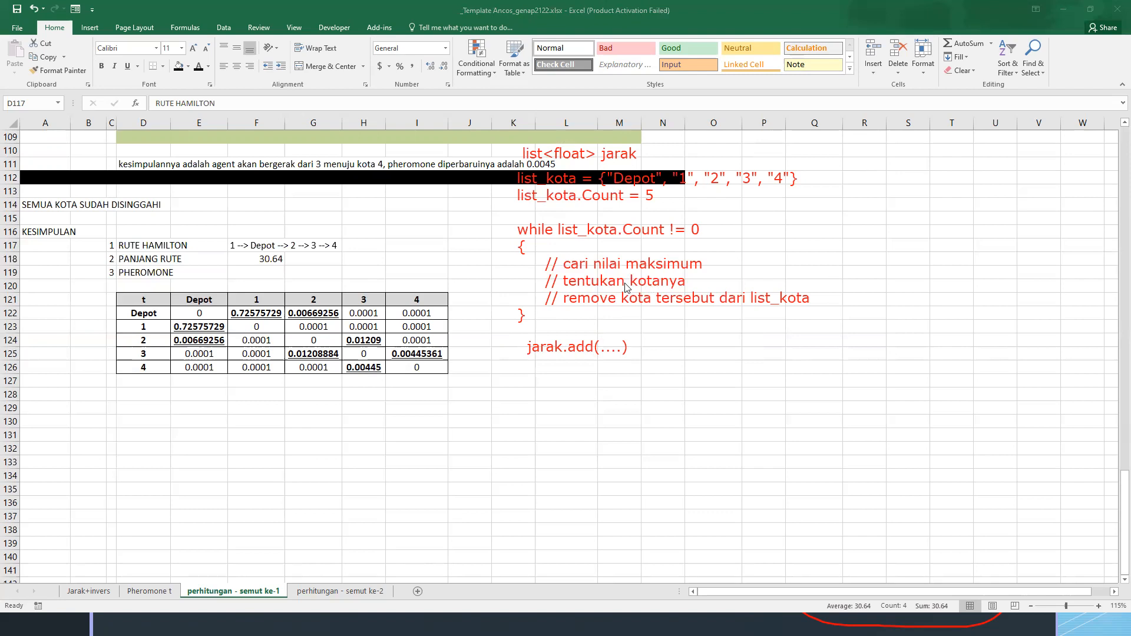
Mark the while loop and jarak.add(....) with a freehand bracket and handwritten note over empty rows, and clear all annotations
{"action": "scroll", "coordinate": [628, 285], "scroll_direction": "up", "scroll_amount": 2}
{"action": "scroll", "coordinate": [627, 284], "scroll_direction": "down", "scroll_amount": 8}
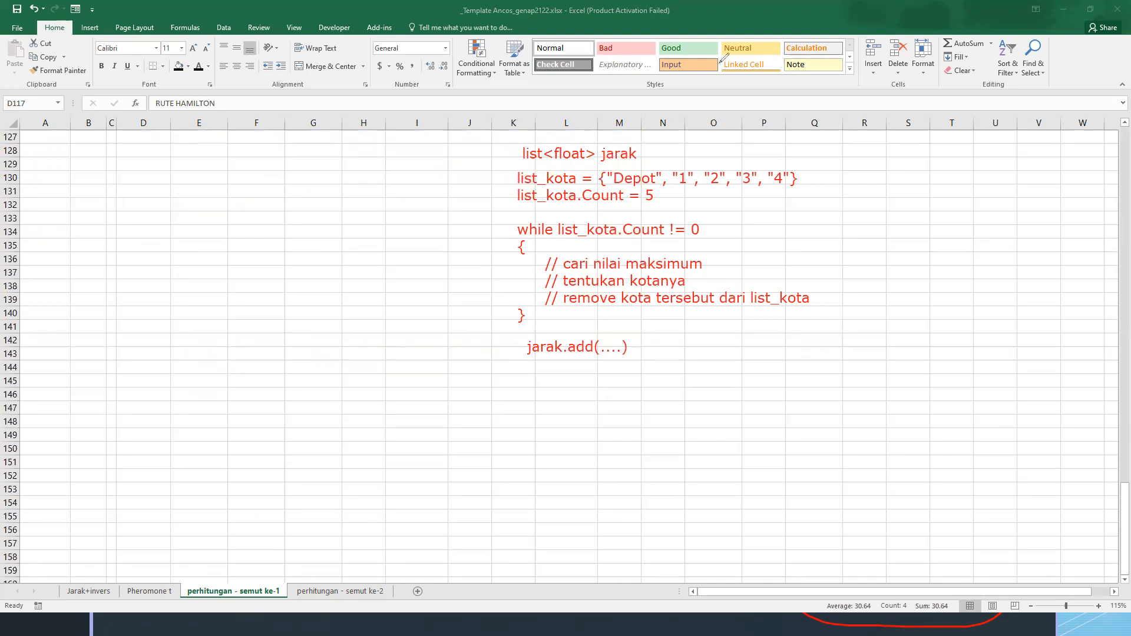
{"action": "mouse_move", "coordinate": [502, 141]}
{"action": "left_mouse_down"}
{"action": "mouse_move", "coordinate": [516, 142]}
{"action": "mouse_move", "coordinate": [499, 141]}
{"action": "left_mouse_up"}
{"action": "mouse_move", "coordinate": [501, 217]}
{"action": "left_mouse_down"}
{"action": "mouse_move", "coordinate": [524, 220]}
{"action": "mouse_move", "coordinate": [496, 346]}
{"action": "mouse_move", "coordinate": [549, 369]}
{"action": "left_mouse_up"}
{"action": "mouse_move", "coordinate": [445, 203]}
{"action": "left_mouse_down"}
{"action": "mouse_move", "coordinate": [490, 200]}
{"action": "mouse_move", "coordinate": [500, 216]}
{"action": "left_mouse_up"}
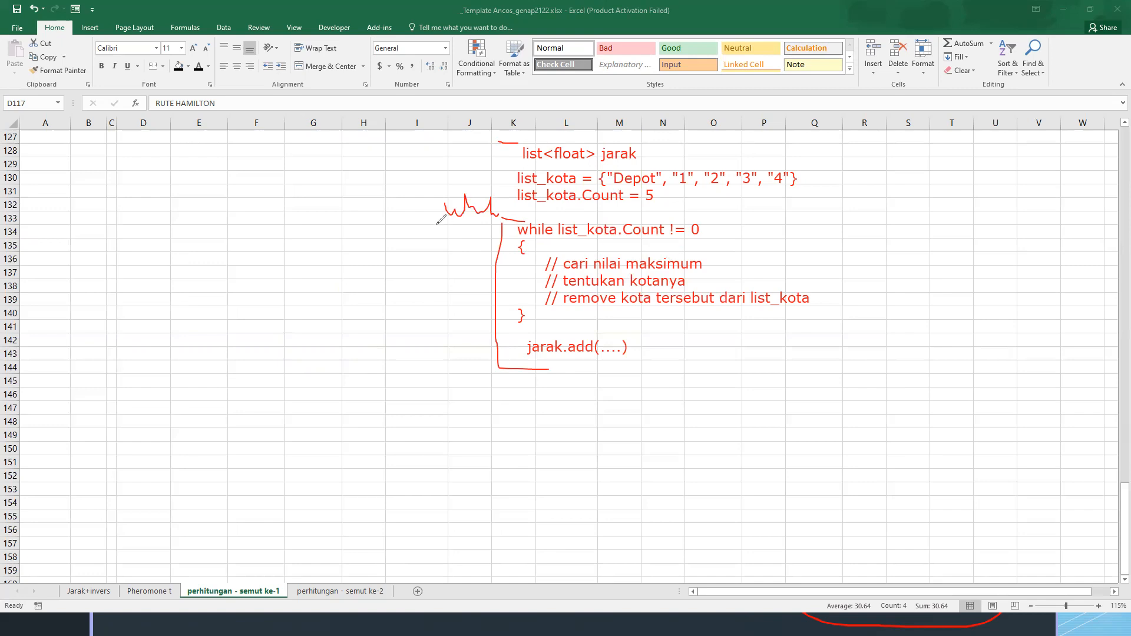
{"action": "left_click_drag", "start_coordinate": [437, 225], "coordinate": [497, 224]}
{"action": "left_click_drag", "start_coordinate": [515, 363], "coordinate": [522, 363]}
{"action": "left_click_drag", "start_coordinate": [534, 363], "coordinate": [542, 362]}
{"action": "key", "text": "Escape"}
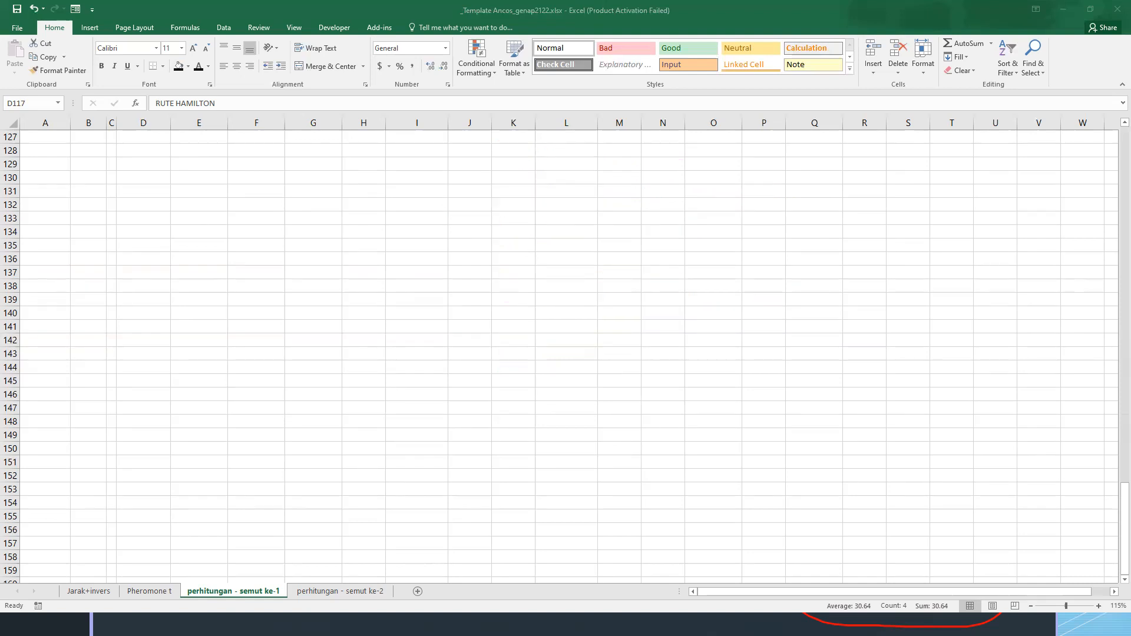